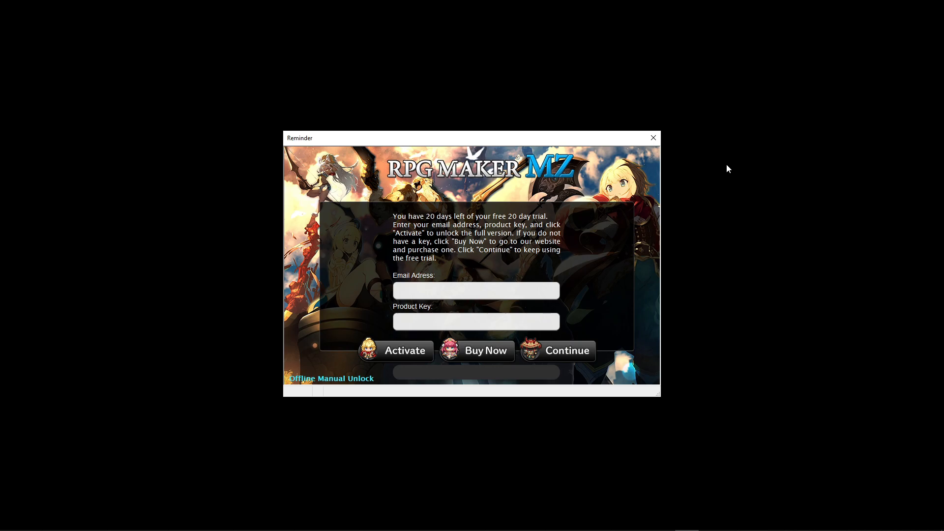
# Continue the free trial, create a new project named MyFirstRpgMakerProject and maximize the editor window
pyautogui.click(569, 349)
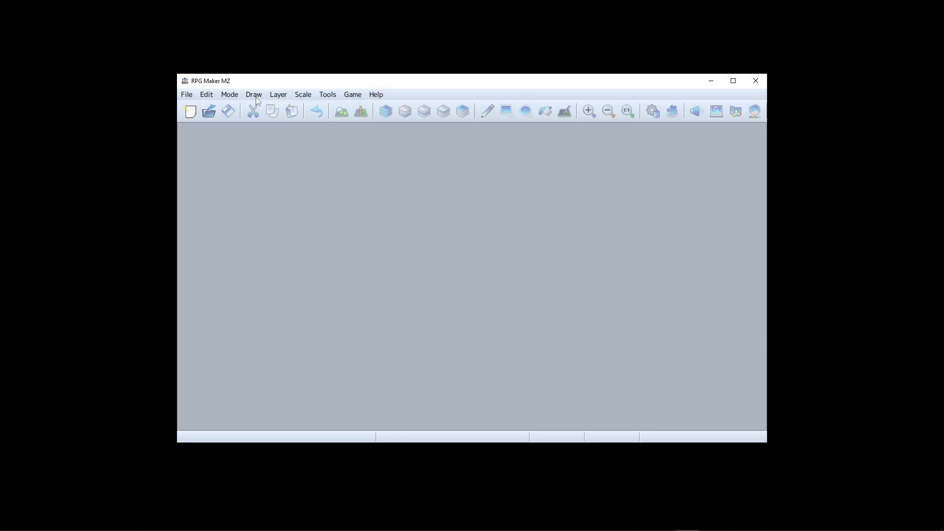
pyautogui.click(190, 111)
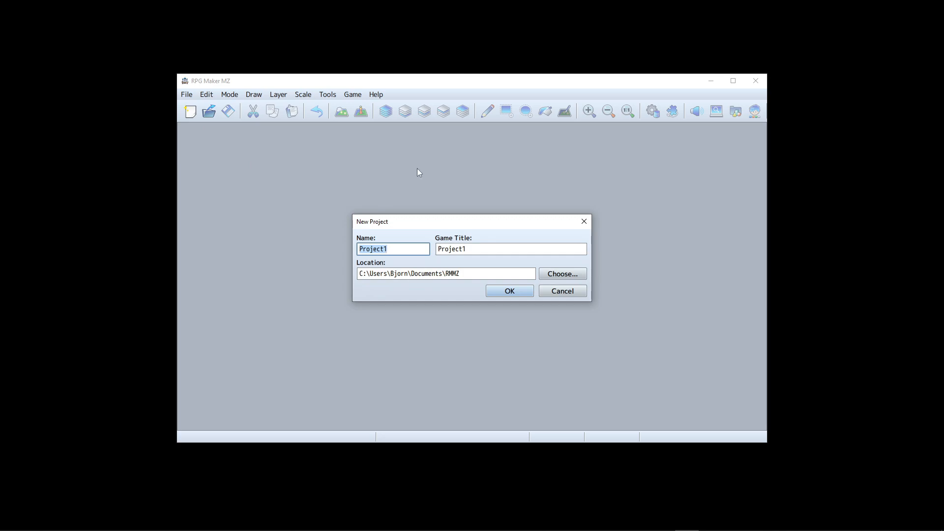
pyautogui.write('MyFirst')
pyautogui.write('RpgMakerPro')
pyautogui.write('tjec')
pyautogui.press('BackSpace')
pyautogui.press('BackSpace')
pyautogui.press('BackSpace')
pyautogui.press('BackSpace')
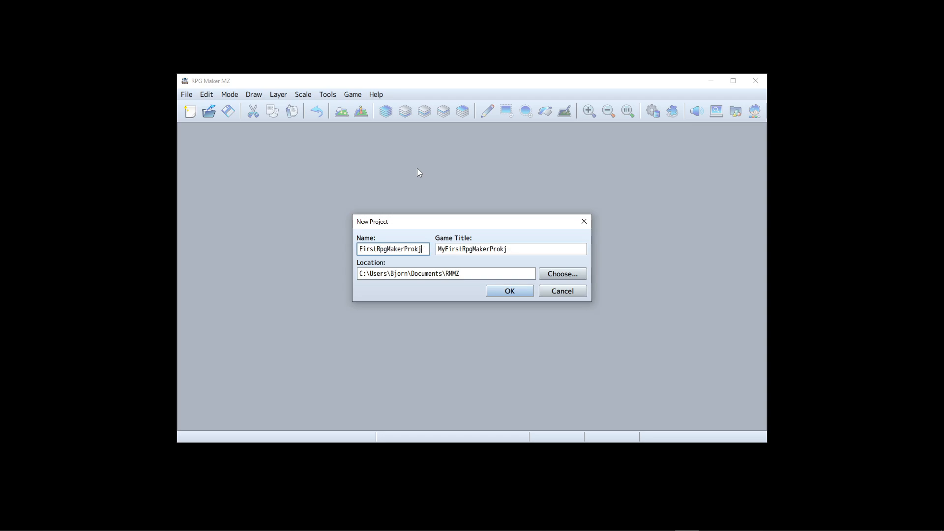
pyautogui.write('ject')
pyautogui.click(509, 291)
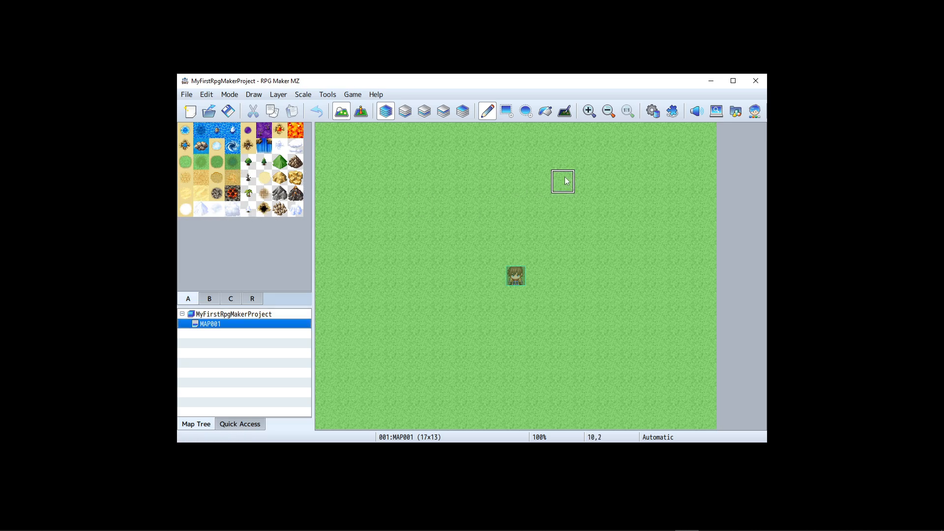
pyautogui.click(733, 81)
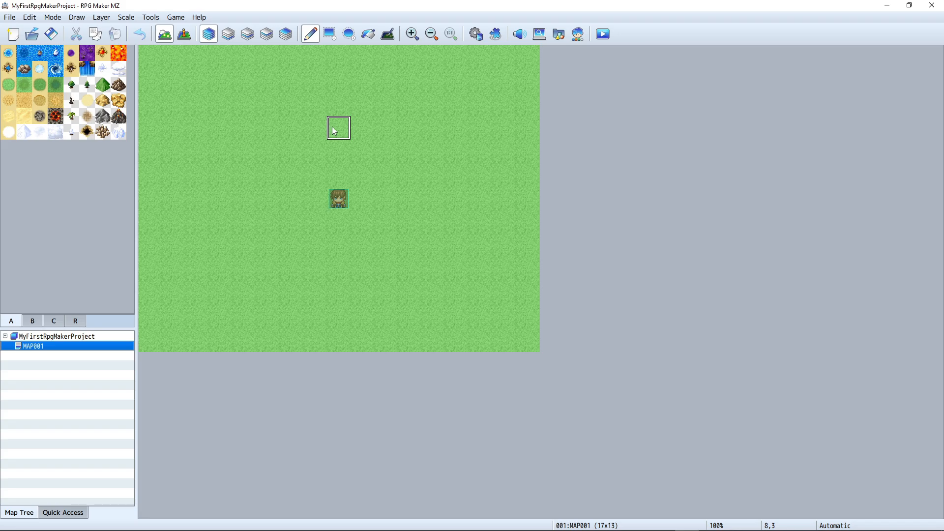
pyautogui.click(175, 17)
pyautogui.moveTo(192, 29)
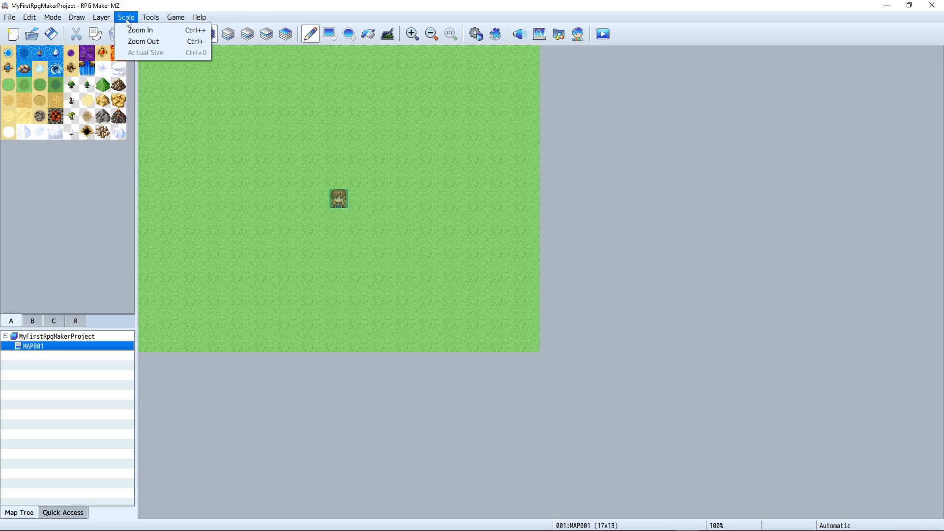
pyautogui.moveTo(75, 23)
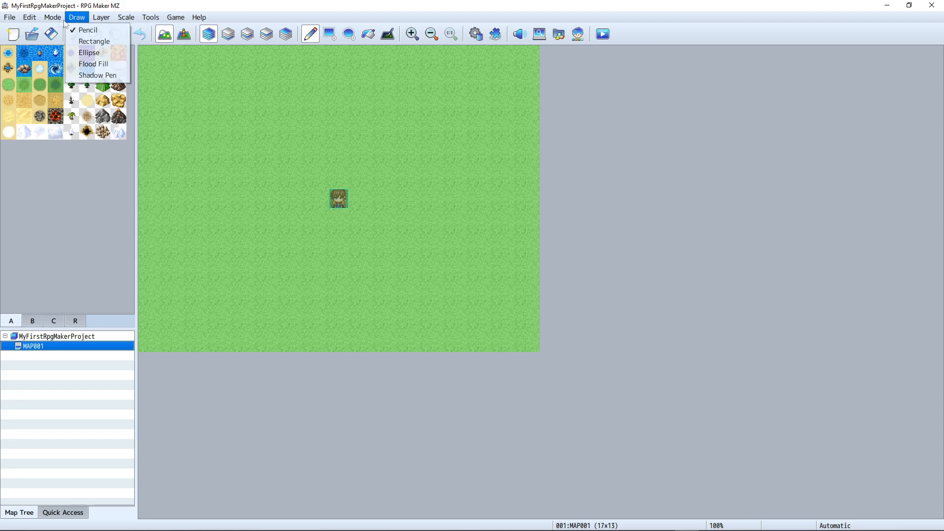
pyautogui.moveTo(2, 21)
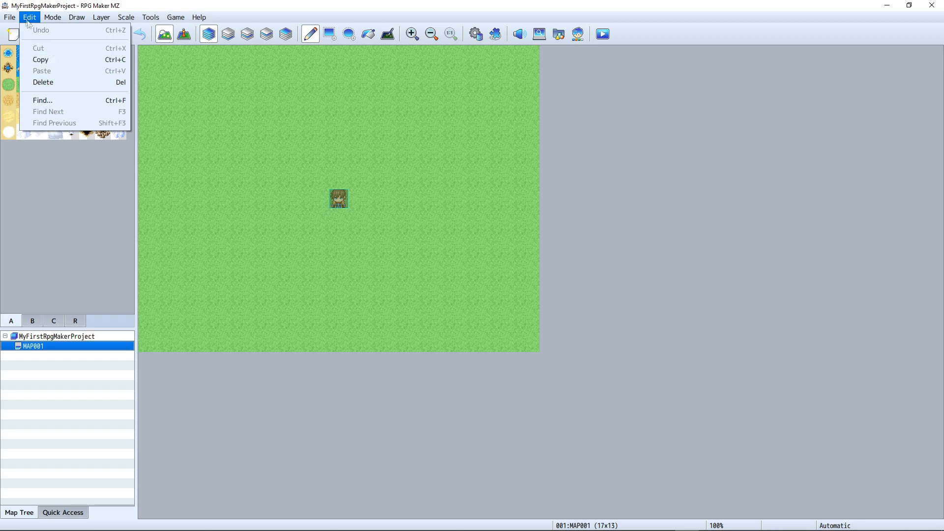
pyautogui.click(30, 64)
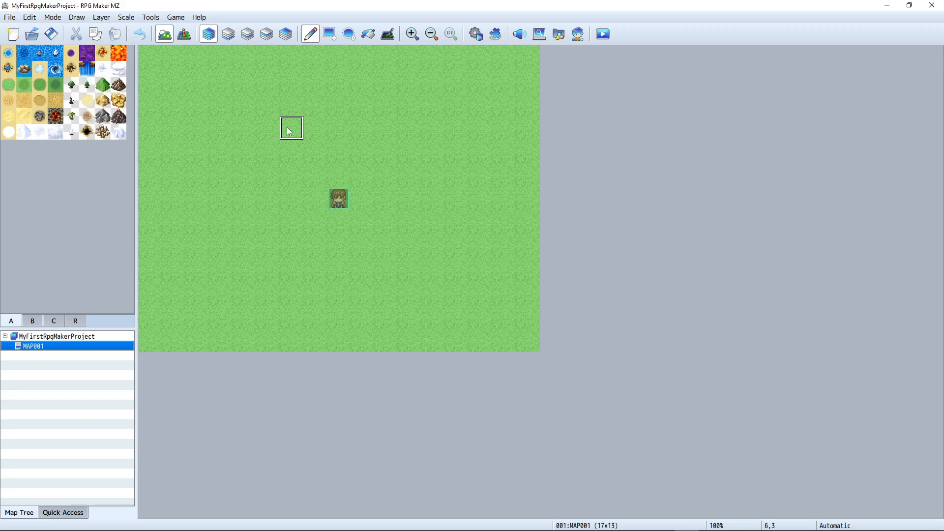
# Start a playtest of the project and enlarge the game window
pyautogui.click(156, 20)
pyautogui.moveTo(176, 17)
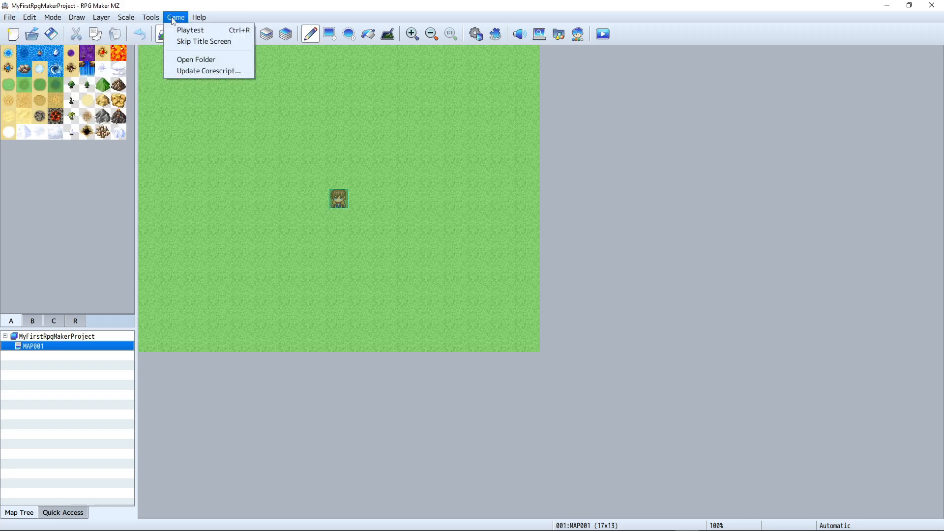
pyautogui.click(190, 32)
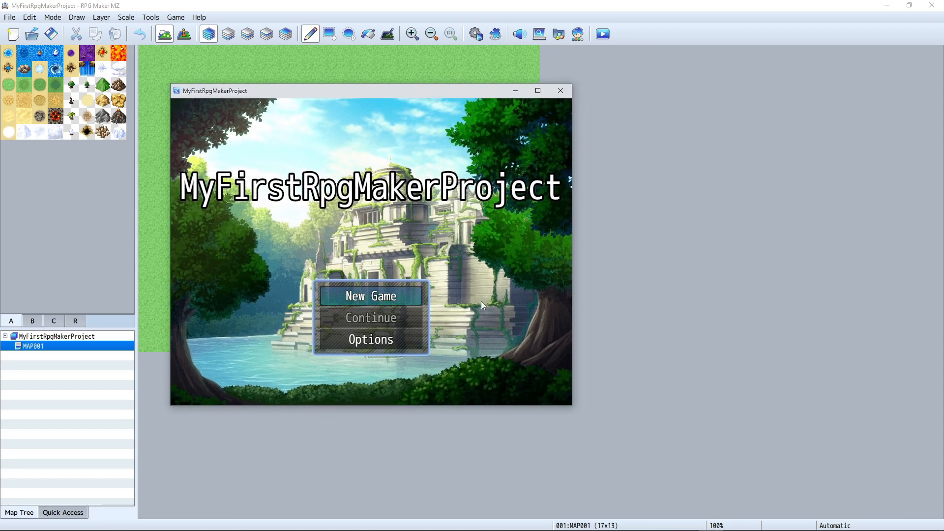
pyautogui.moveTo(573, 406); pyautogui.dragTo(742, 431)
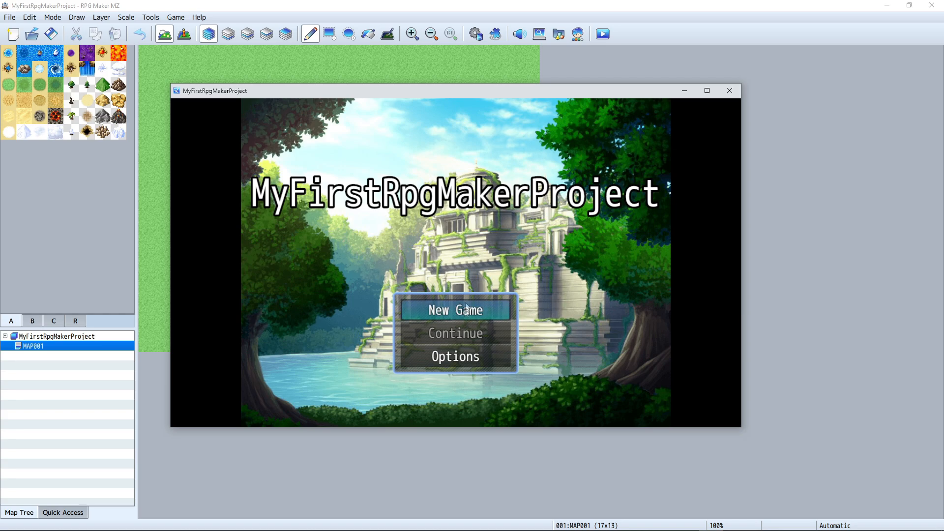
# Try moving through the title screen choices and start a new game
pyautogui.press('Down')
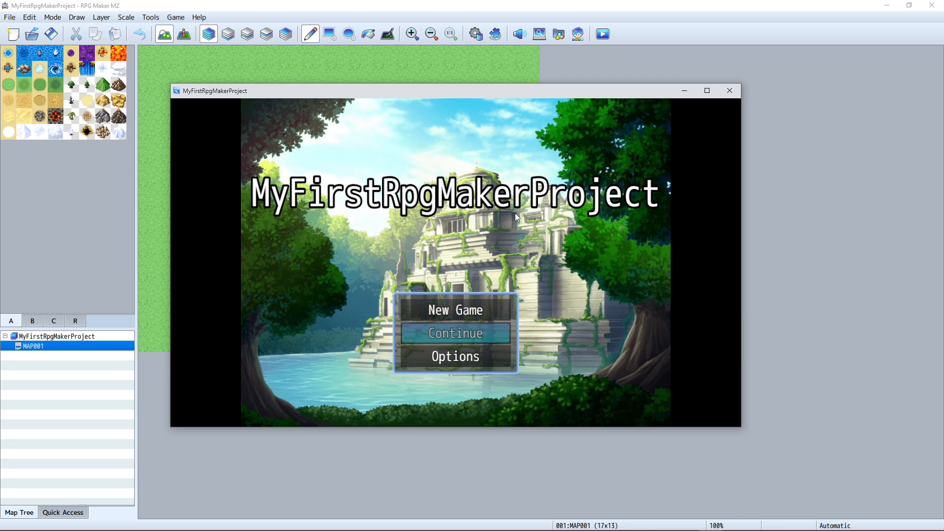
pyautogui.press('Up')
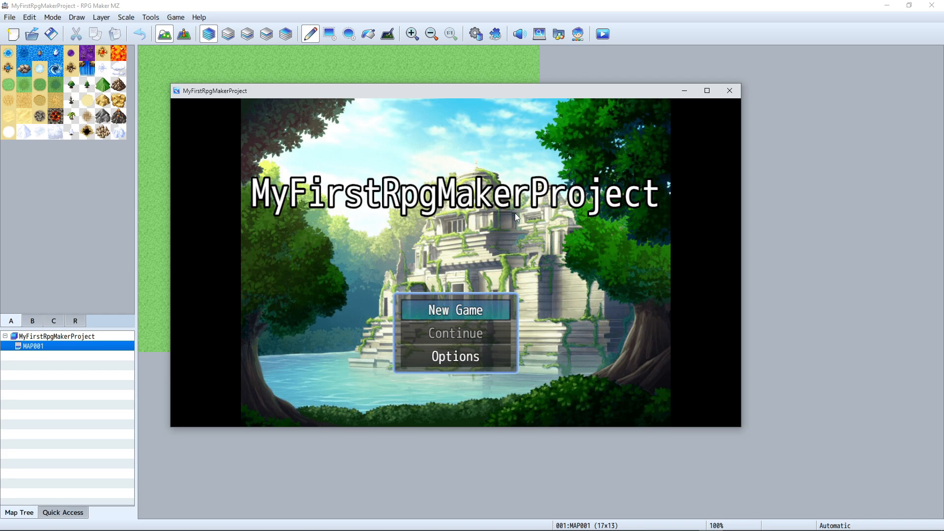
pyautogui.press('Down')
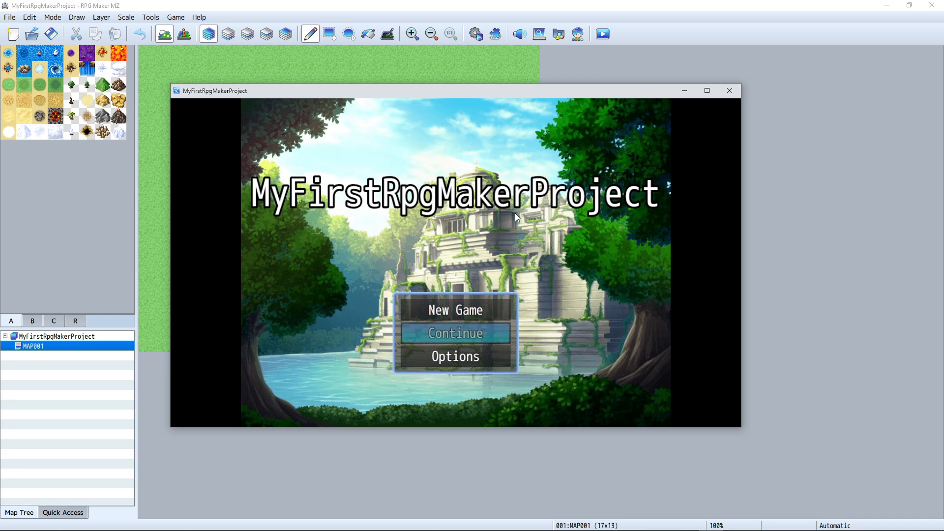
pyautogui.click(461, 313)
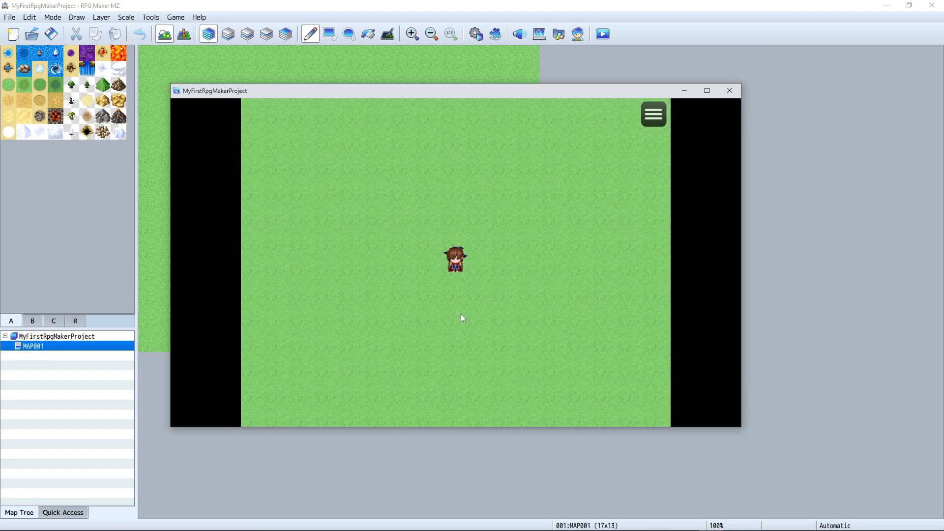
# Walk the hero tile by tile around the grass map in all directions, with the party following
pyautogui.press('Right')
pyautogui.press('Right')
pyautogui.press('Down')
pyautogui.press('Right')
pyautogui.press('Up')
pyautogui.press('Up')
pyautogui.press('Up')
pyautogui.press('Up')
pyautogui.press('Left')
pyautogui.press('Left')
pyautogui.press('Left')
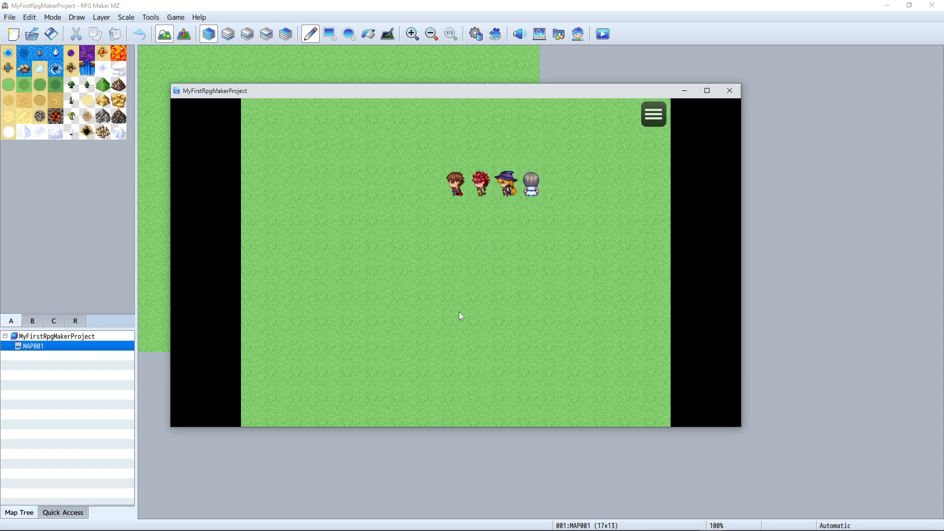
pyautogui.press('Up')
pyautogui.press('Up')
pyautogui.press('Up')
pyautogui.press('Down')
pyautogui.press('Down')
pyautogui.press('Right')
pyautogui.press('Right')
pyautogui.press('Right')
pyautogui.press('Right')
# Send the party to several chosen destination tiles on the map, ending just above and right of the centre
pyautogui.click(478, 319)
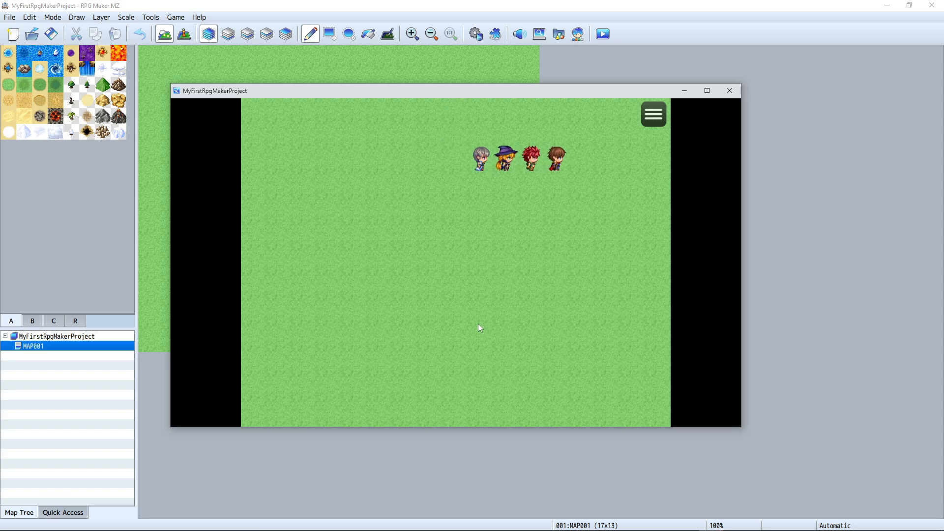
pyautogui.click(300, 180)
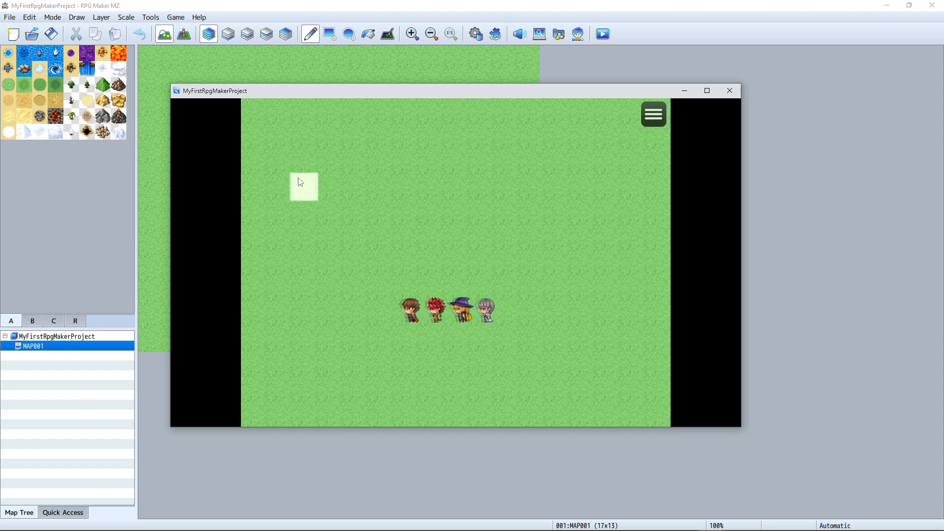
pyautogui.click(452, 264)
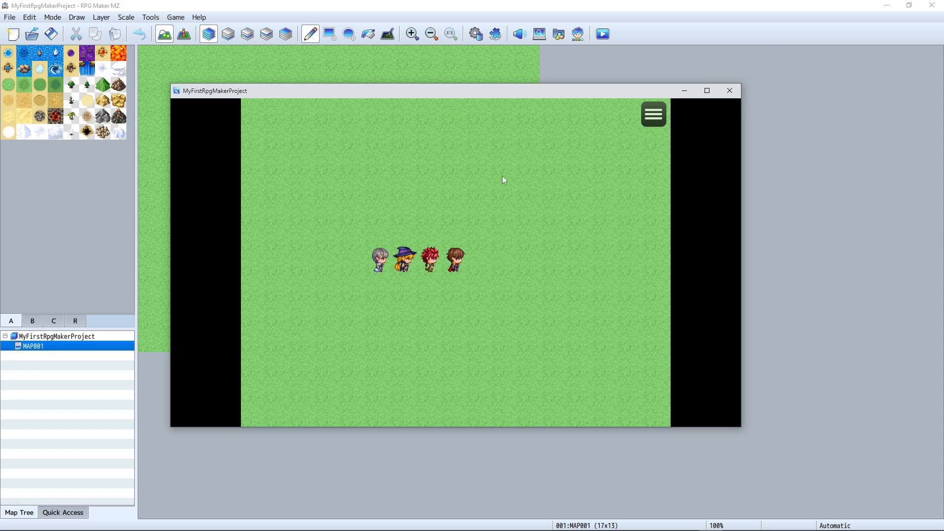
pyautogui.press('Right')
pyautogui.press('Up')
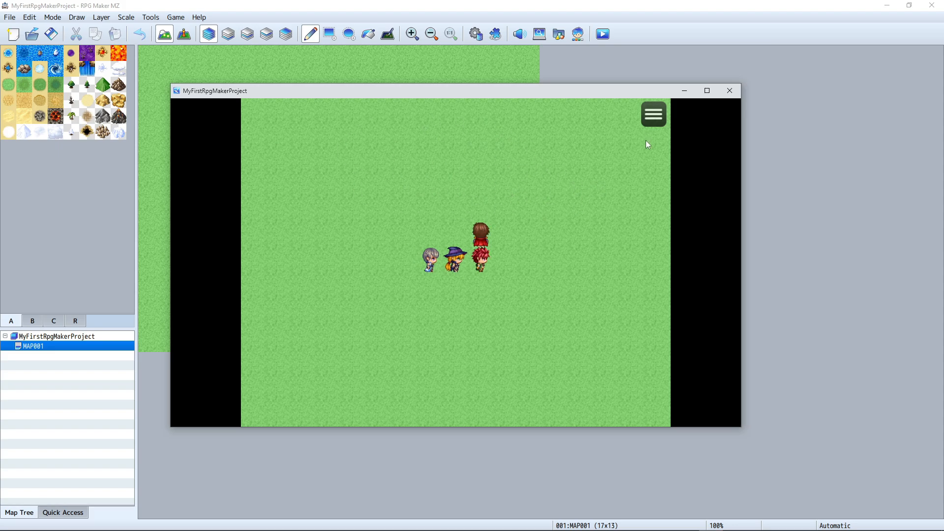
# Open the in-game menu and move the Martial Artist ahead of the Swordsman in the party formation
pyautogui.click(653, 115)
pyautogui.click(653, 111)
pyautogui.click(654, 115)
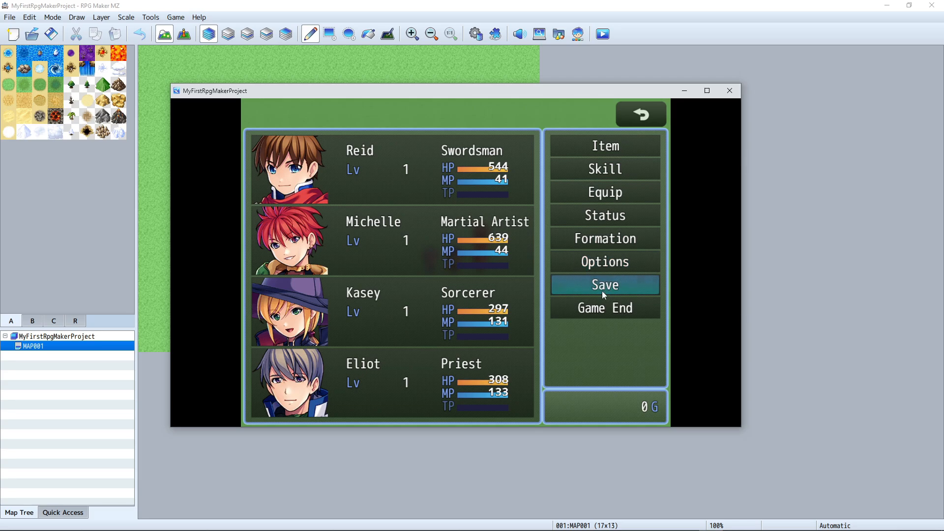
pyautogui.click(616, 196)
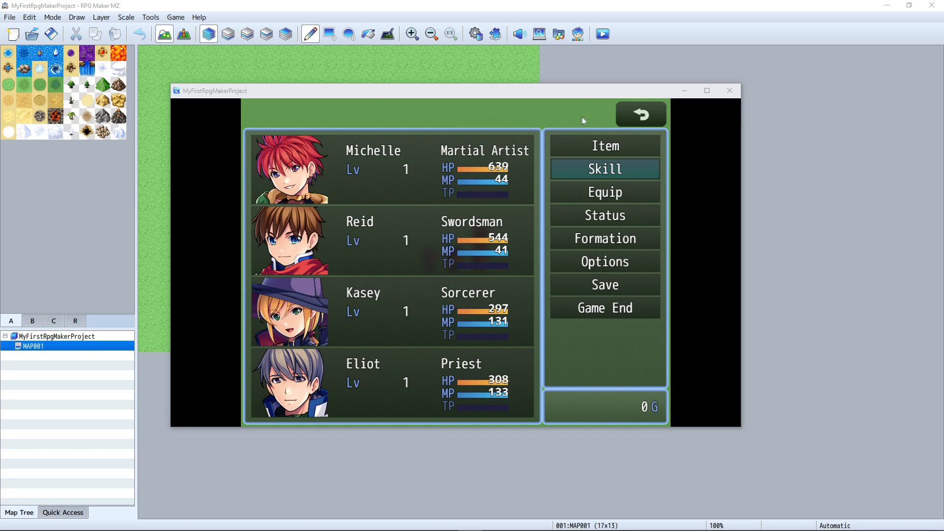
# Save the playtest progress to File 1 and overwrite that same save slot once more
pyautogui.click(609, 285)
pyautogui.click(457, 227)
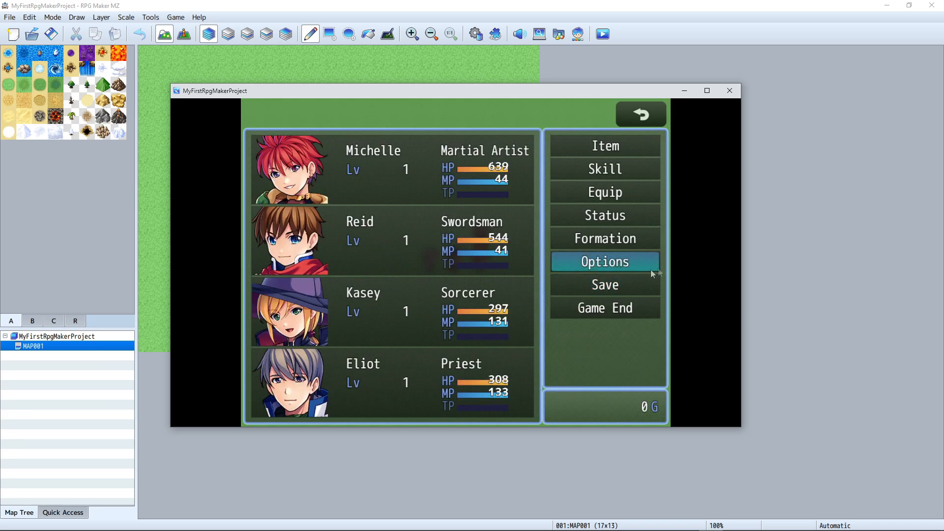
pyautogui.click(629, 283)
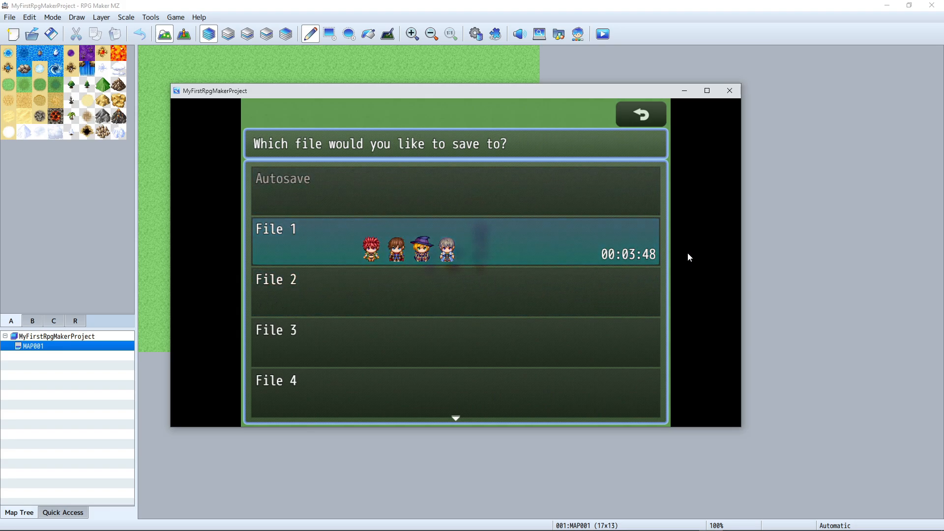
pyautogui.click(517, 242)
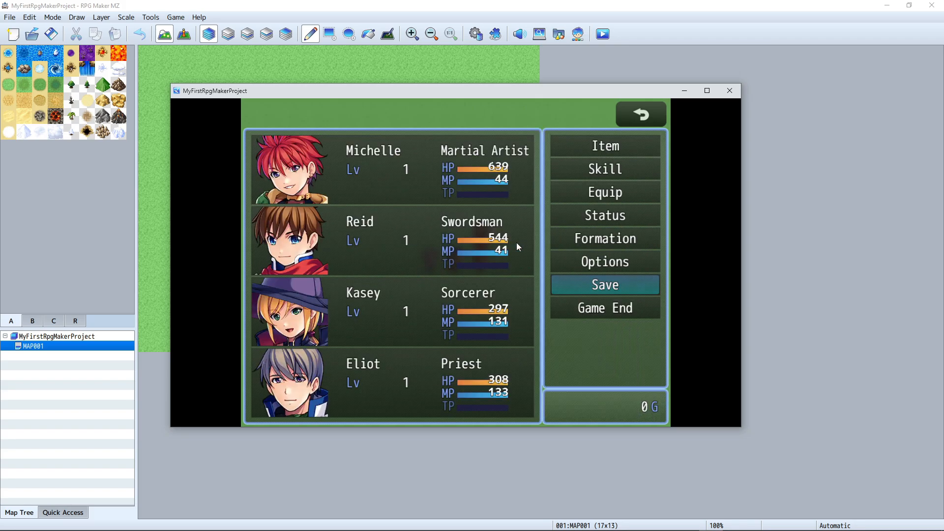
# Check the party's inventory in the Item screen and return to the map
pyautogui.click(627, 150)
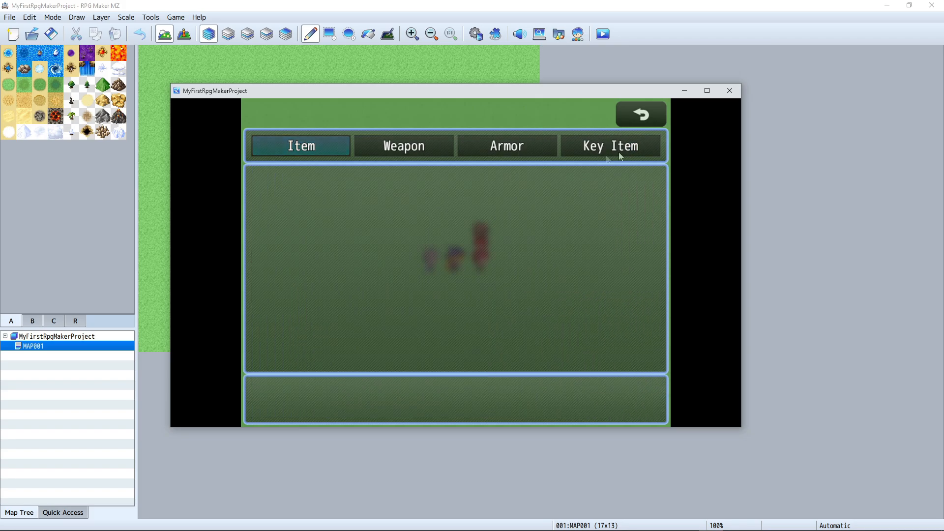
pyautogui.click(298, 149)
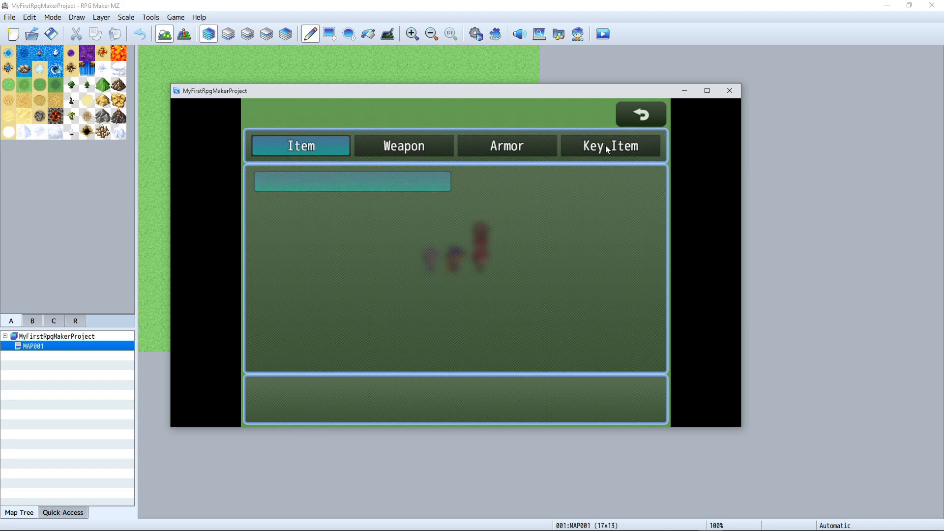
pyautogui.click(648, 114)
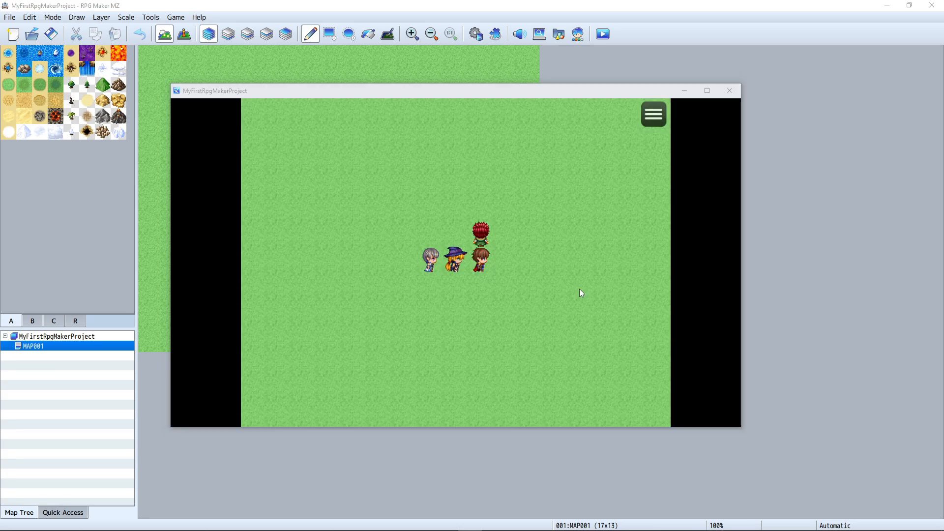
# Walk the reordered party across the map to chosen tiles and along its lower part
pyautogui.click(579, 288)
pyautogui.click(354, 289)
pyautogui.click(430, 364)
pyautogui.press('Down')
pyautogui.press('Left')
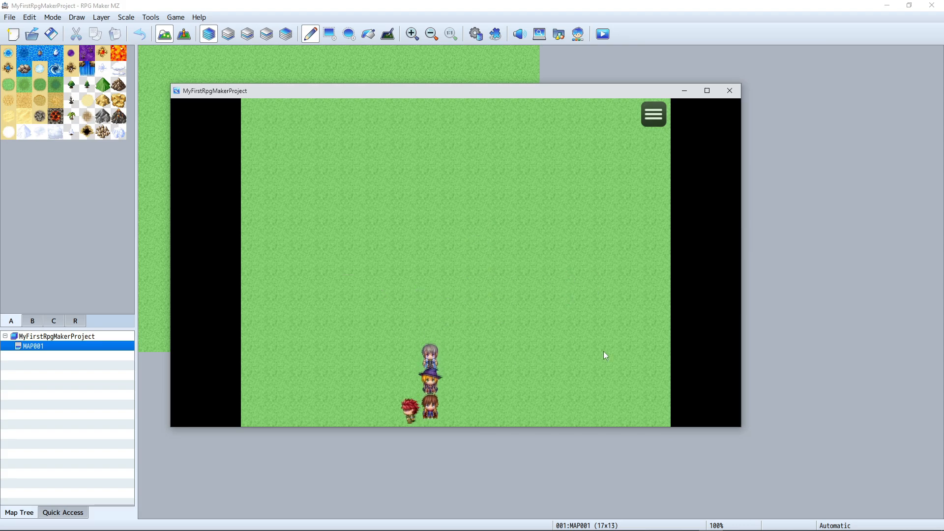
pyautogui.press('Up')
pyautogui.press('Right')
pyautogui.press('Left')
# Try the playtest in a maximized window, restore the window size and close the playtest
pyautogui.click(707, 91)
pyautogui.press('Right')
pyautogui.click(909, 5)
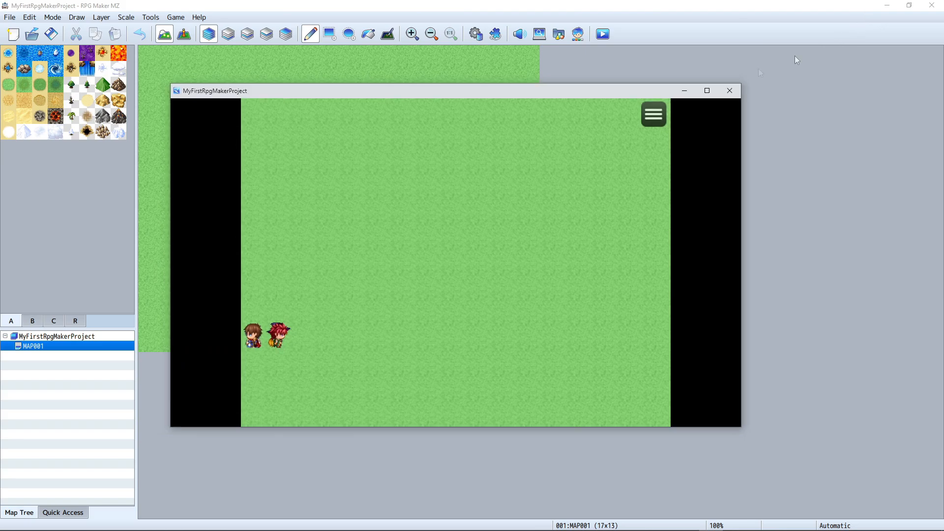
pyautogui.click(650, 117)
pyautogui.click(654, 110)
pyautogui.click(730, 91)
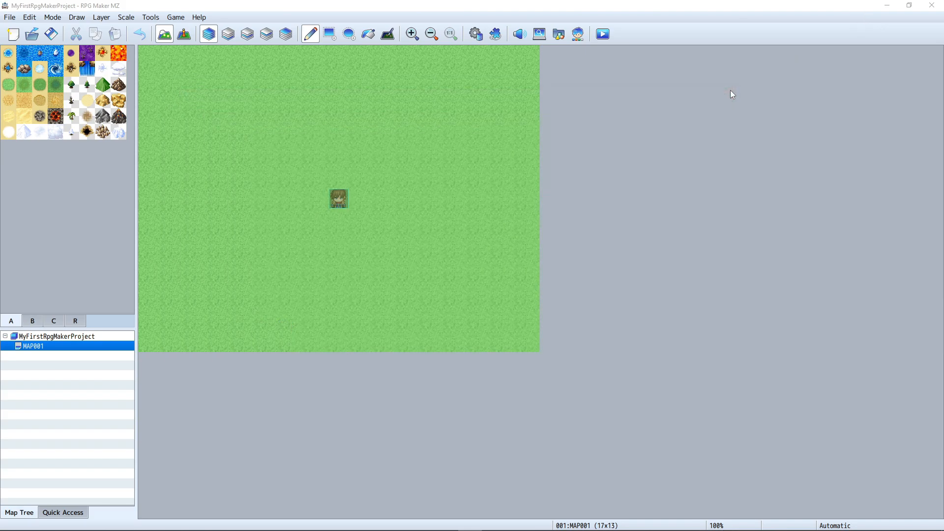
# Switch MAP001 to Event mode and back to Map mode, and select Layer 1 for drawing
pyautogui.click(183, 35)
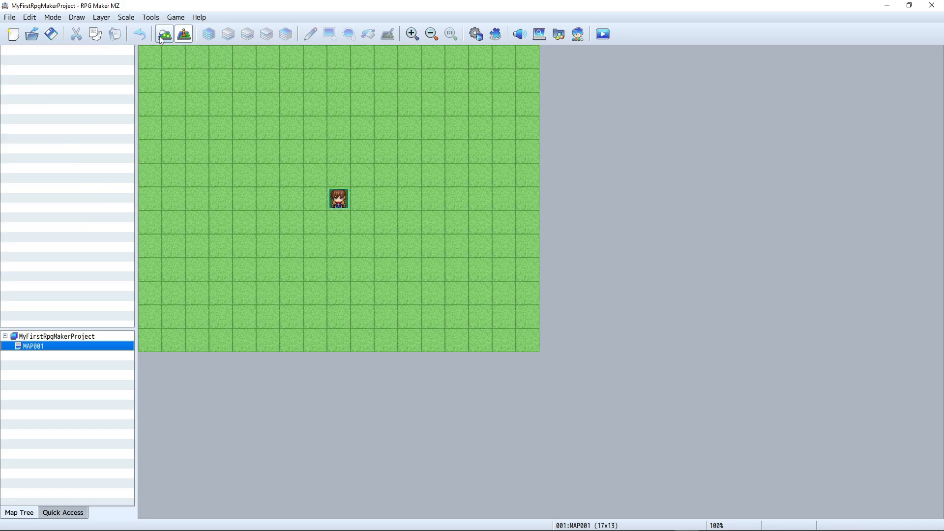
pyautogui.click(159, 36)
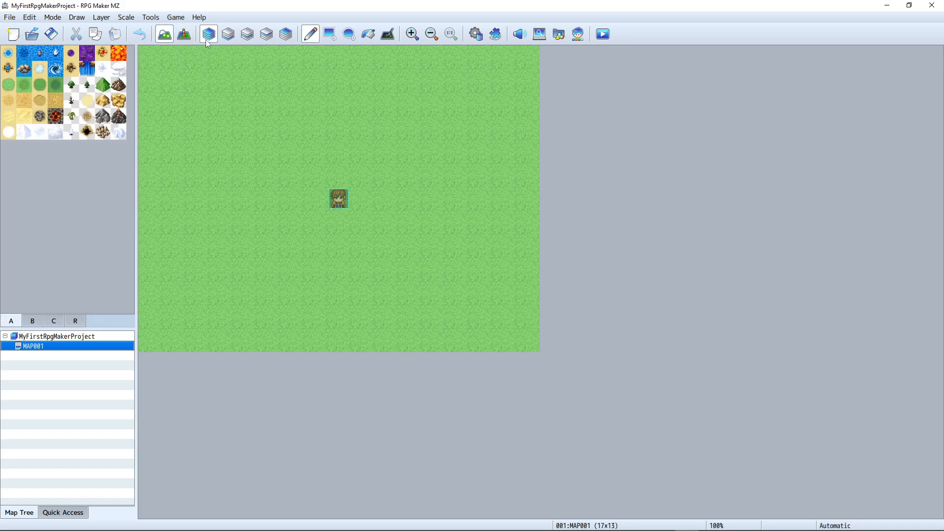
pyautogui.click(232, 39)
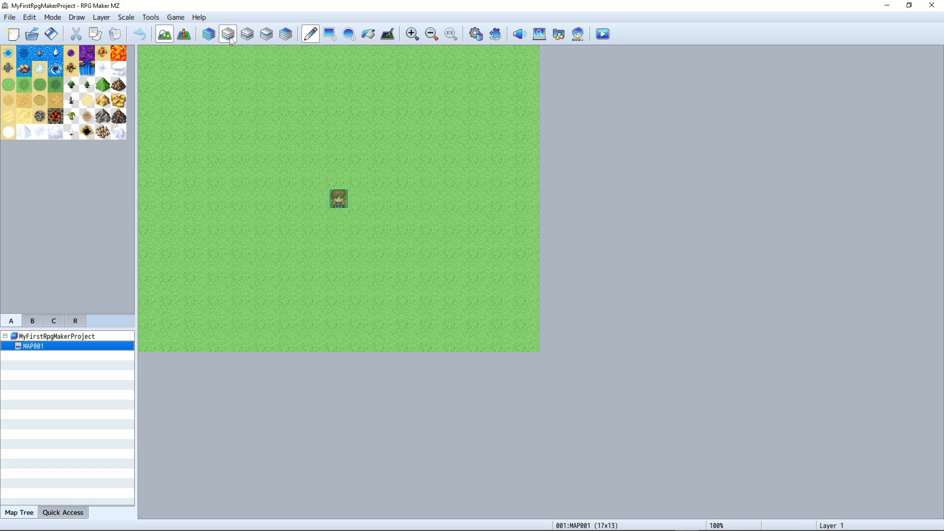
# Try painting a single Grassland A (Dark) tile on Layer 1 of MAP001, and undo it
pyautogui.click(211, 37)
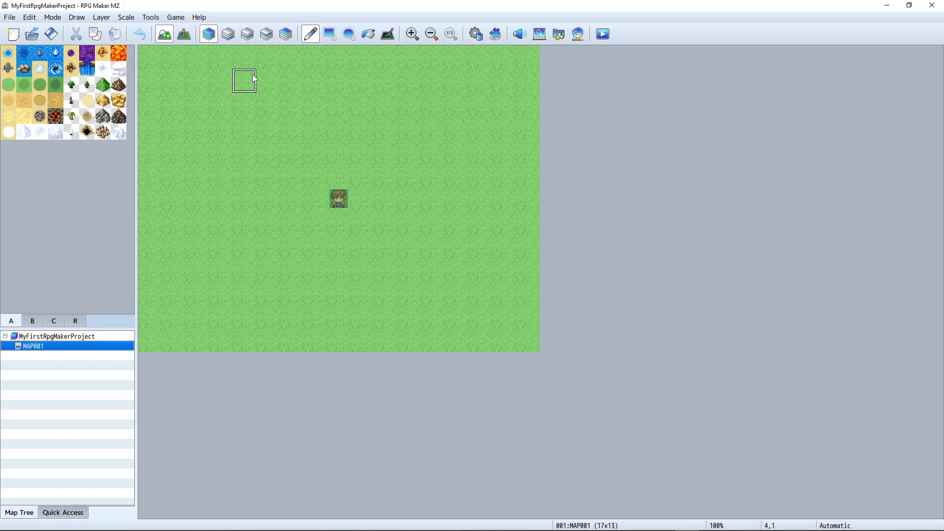
pyautogui.click(229, 35)
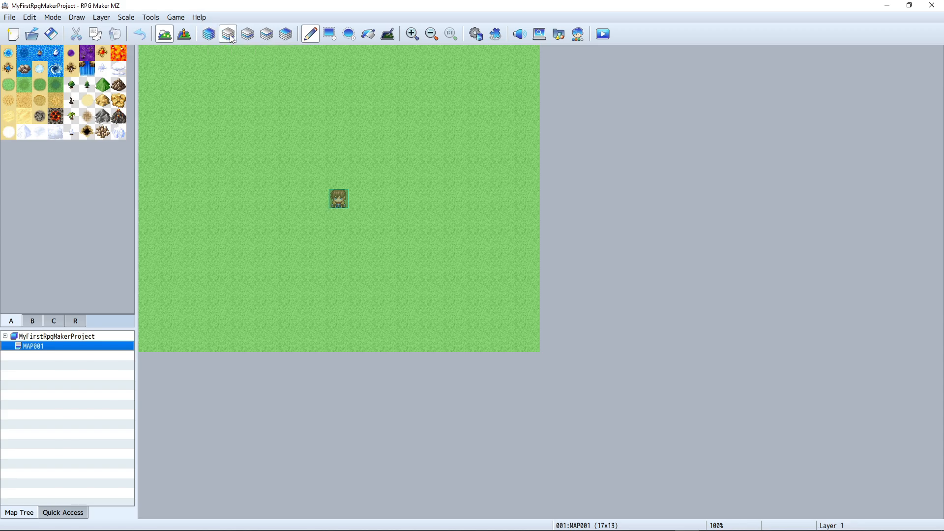
pyautogui.click(22, 86)
pyautogui.click(244, 128)
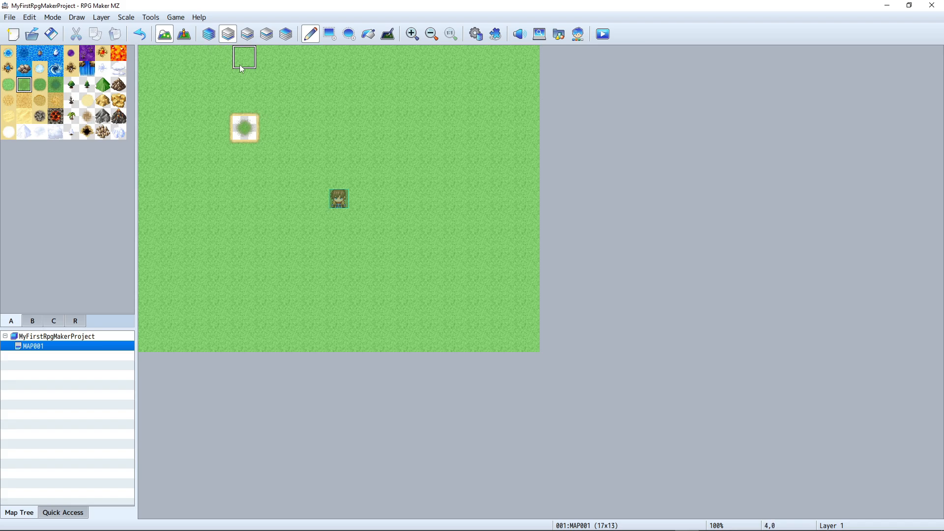
pyautogui.click(141, 35)
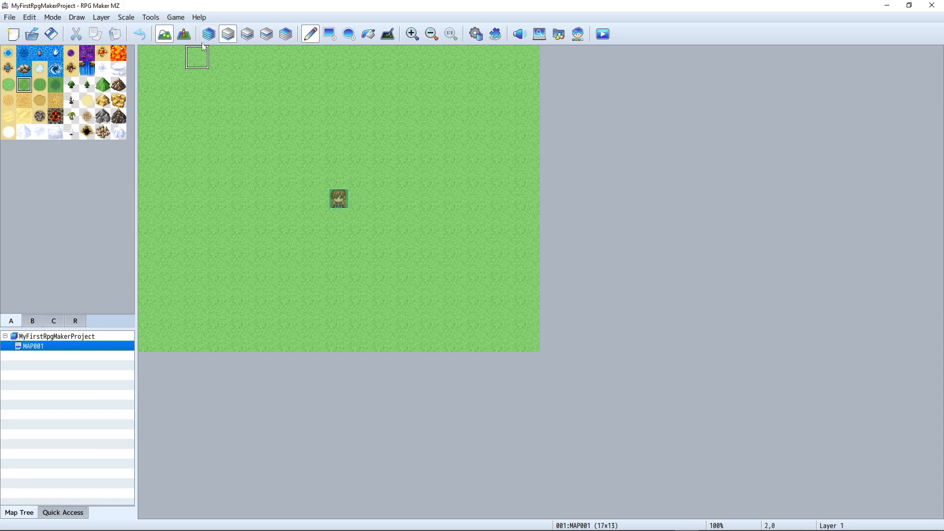
# Paint an irregular Grassland A (Dark) patch on Layer 2 across the upper part of MAP001
pyautogui.click(247, 34)
pyautogui.moveTo(256, 147)
pyautogui.mouseDown()
pyautogui.moveTo(337, 128)
pyautogui.moveTo(290, 106)
pyautogui.moveTo(265, 105)
pyautogui.moveTo(264, 124)
pyautogui.mouseUp()
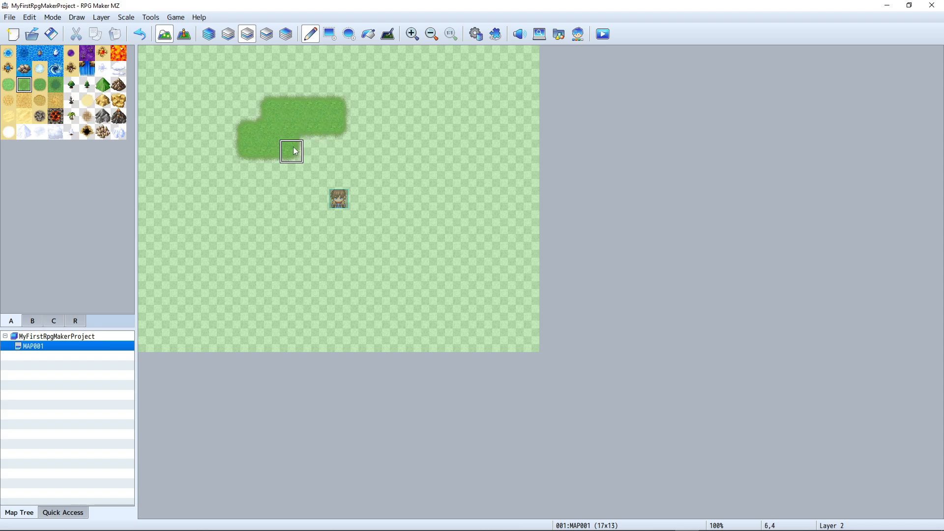
pyautogui.moveTo(291, 150); pyautogui.dragTo(290, 173)
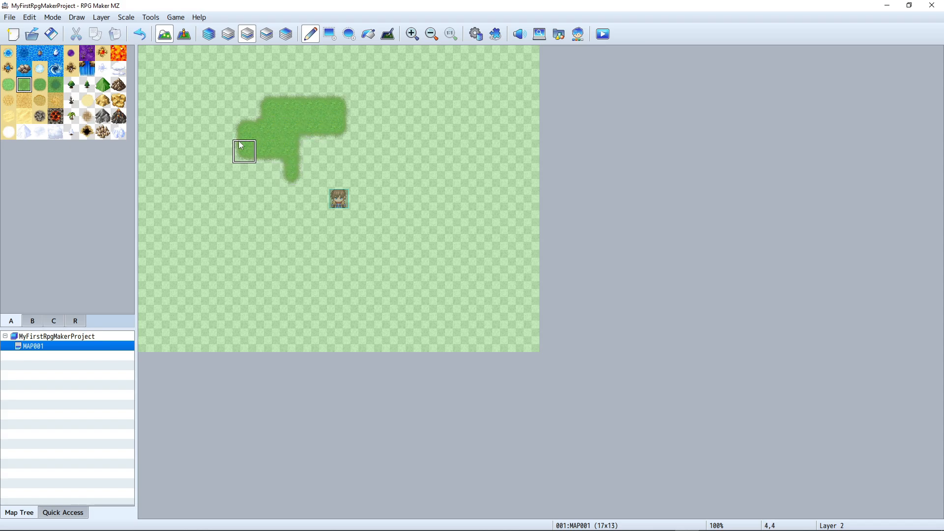
pyautogui.click(272, 178)
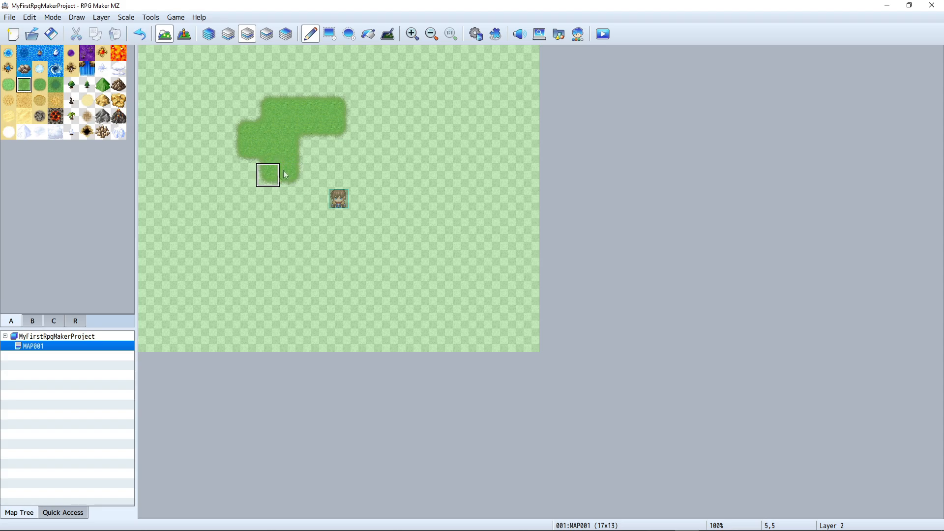
pyautogui.click(315, 151)
pyautogui.click(365, 111)
pyautogui.moveTo(364, 106); pyautogui.dragTo(408, 125)
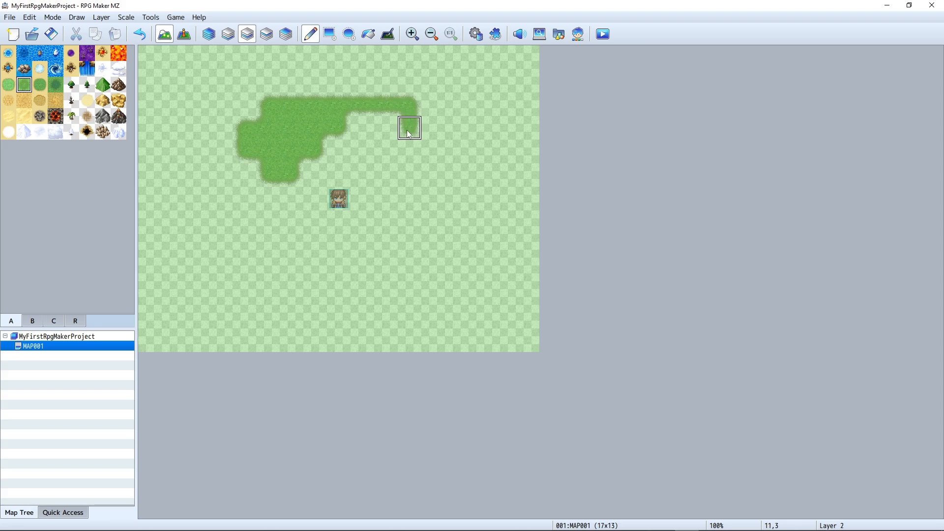
pyautogui.moveTo(410, 127); pyautogui.dragTo(440, 147)
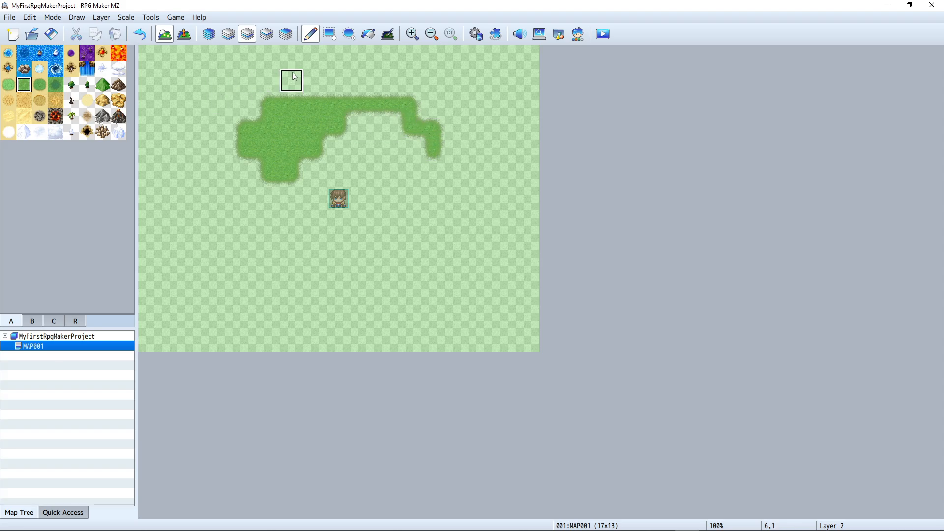
# Check the patch in Automatic and Layer 1 modes, and extend it down the map's right side on Layer 2
pyautogui.click(208, 33)
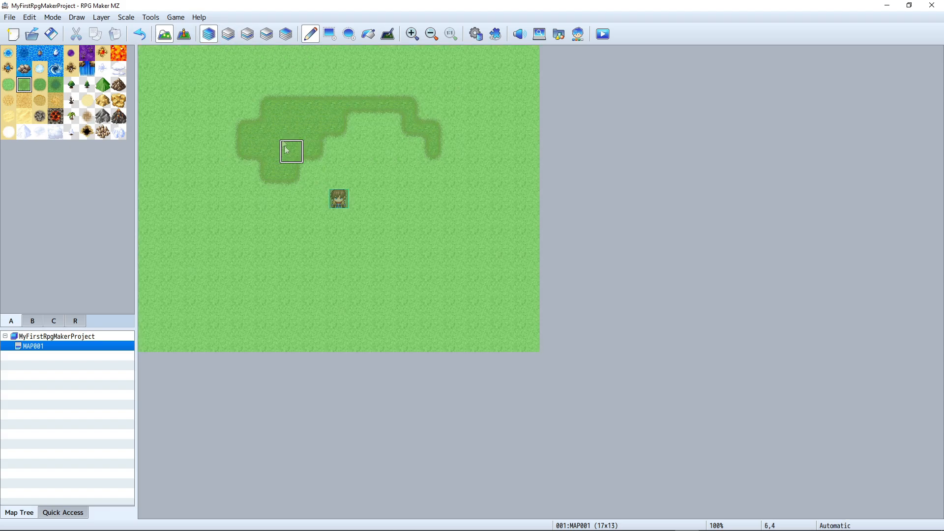
pyautogui.click(231, 34)
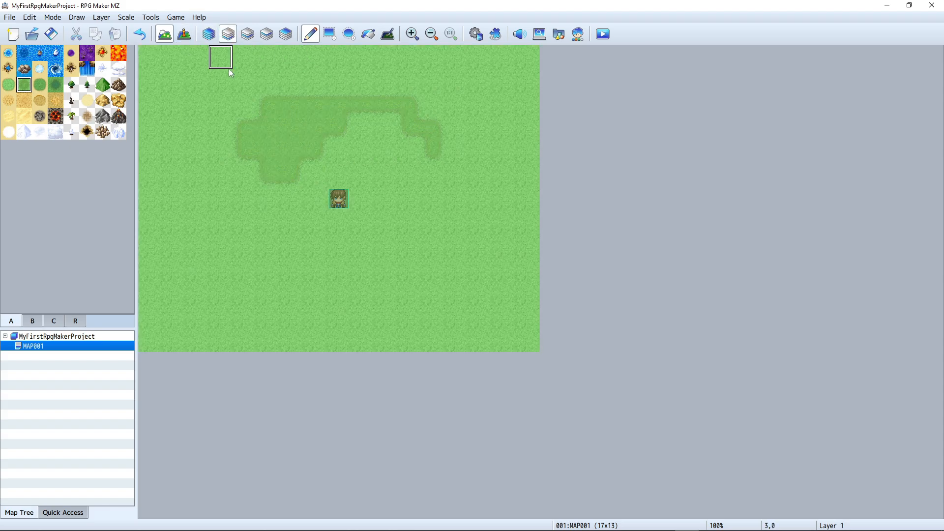
pyautogui.moveTo(456, 179)
pyautogui.mouseDown()
pyautogui.moveTo(416, 211)
pyautogui.moveTo(444, 159)
pyautogui.mouseUp()
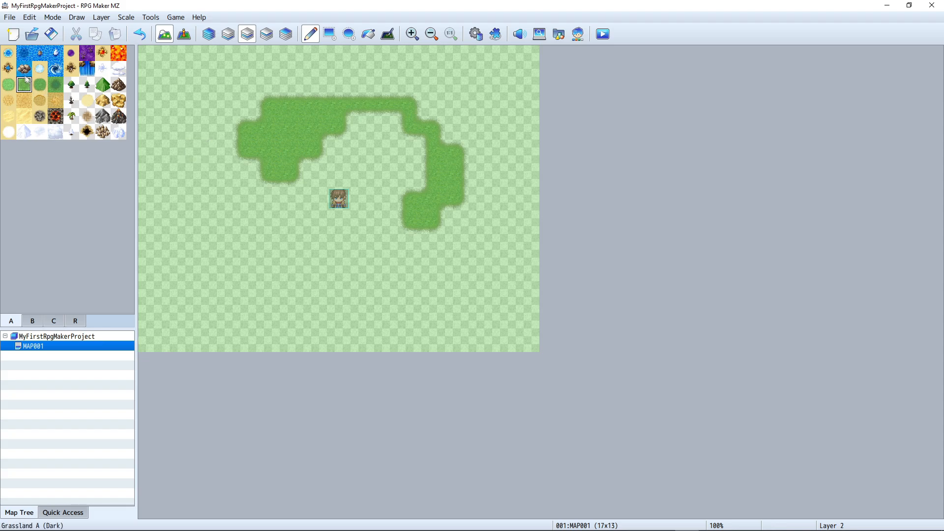
# Paint a darkest-green grass area over the map's right half on Layer 2, and scatter hills, mountains, trees and a sand patch
pyautogui.click(56, 84)
pyautogui.moveTo(292, 269)
pyautogui.mouseDown()
pyautogui.moveTo(404, 269)
pyautogui.moveTo(338, 289)
pyautogui.moveTo(432, 219)
pyautogui.moveTo(386, 247)
pyautogui.moveTo(444, 241)
pyautogui.moveTo(434, 219)
pyautogui.moveTo(451, 218)
pyautogui.moveTo(456, 244)
pyautogui.moveTo(442, 247)
pyautogui.moveTo(439, 275)
pyautogui.mouseUp()
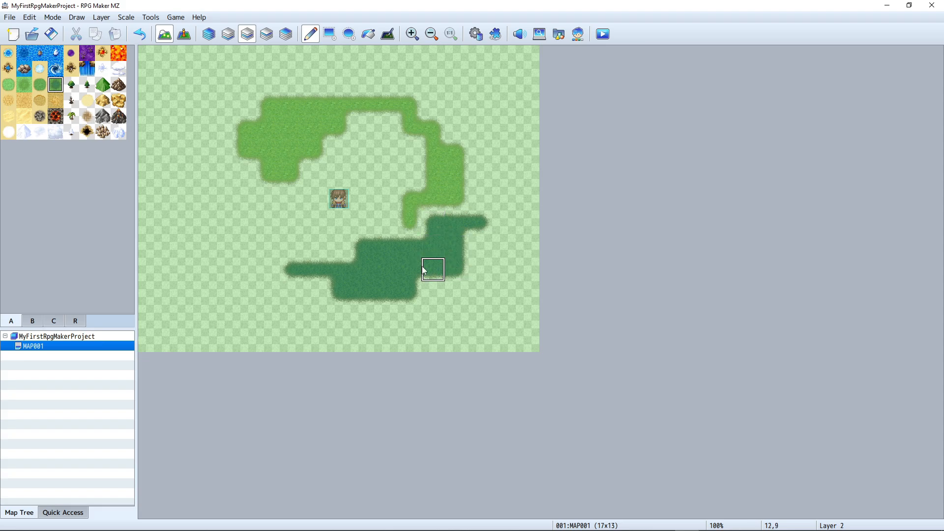
pyautogui.moveTo(423, 271)
pyautogui.mouseDown()
pyautogui.moveTo(435, 178)
pyautogui.moveTo(412, 129)
pyautogui.moveTo(457, 105)
pyautogui.moveTo(467, 128)
pyautogui.moveTo(459, 228)
pyautogui.moveTo(417, 158)
pyautogui.moveTo(431, 180)
pyautogui.moveTo(432, 152)
pyautogui.mouseUp()
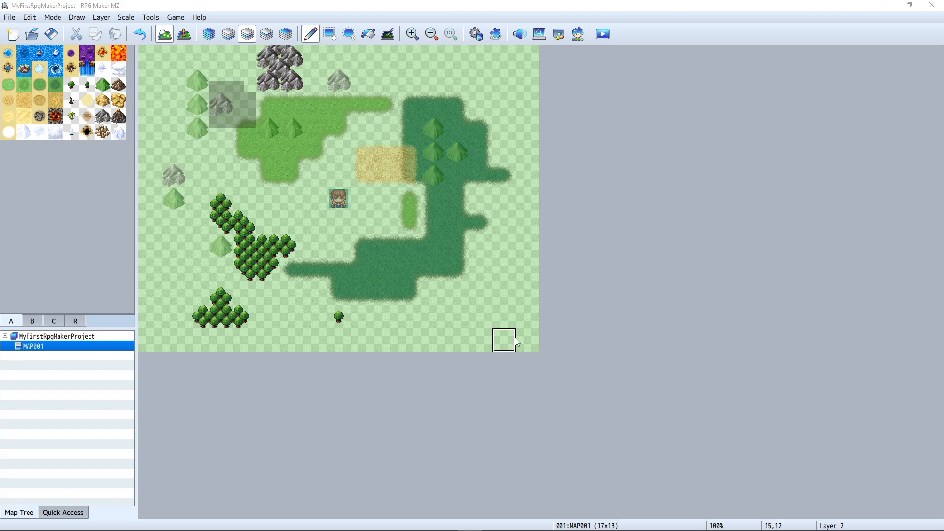
# Start a new map under MAP001 in the map tree
pyautogui.rightClick(36, 350)
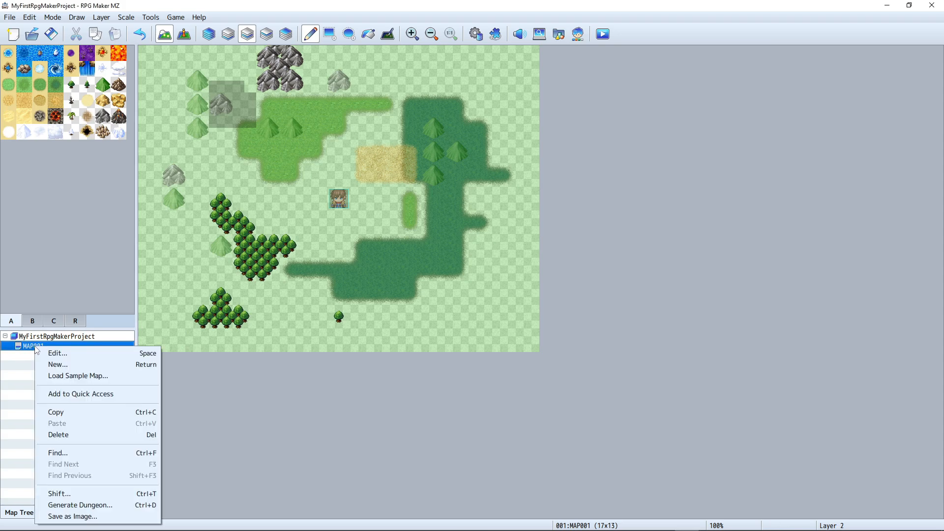
pyautogui.click(26, 348)
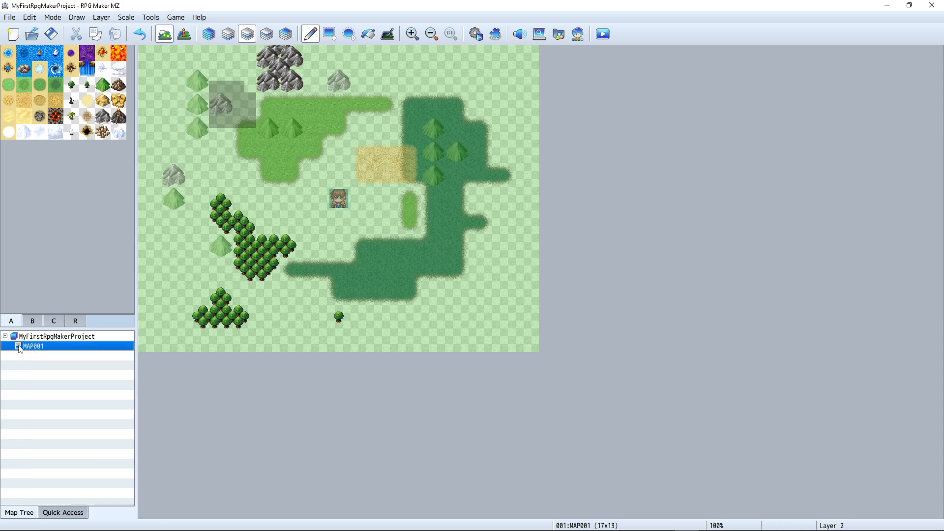
pyautogui.rightClick(36, 350)
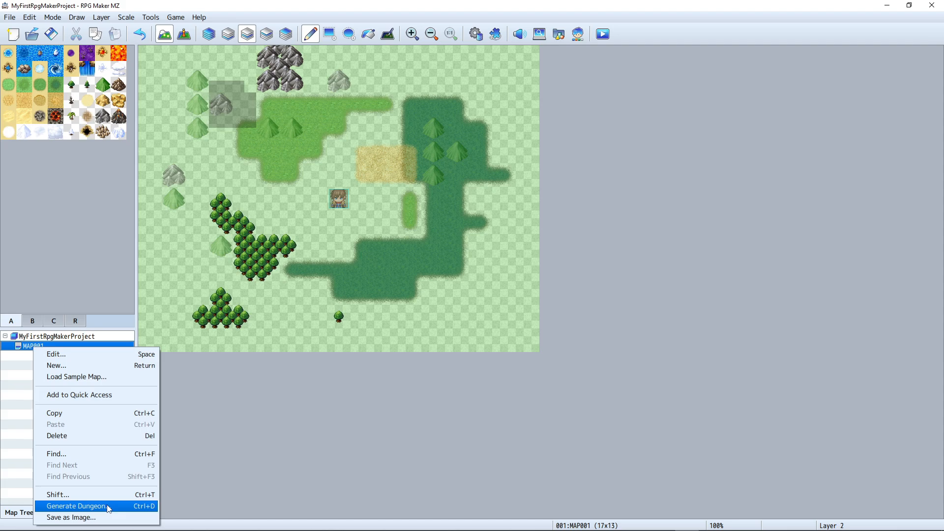
pyautogui.click(101, 368)
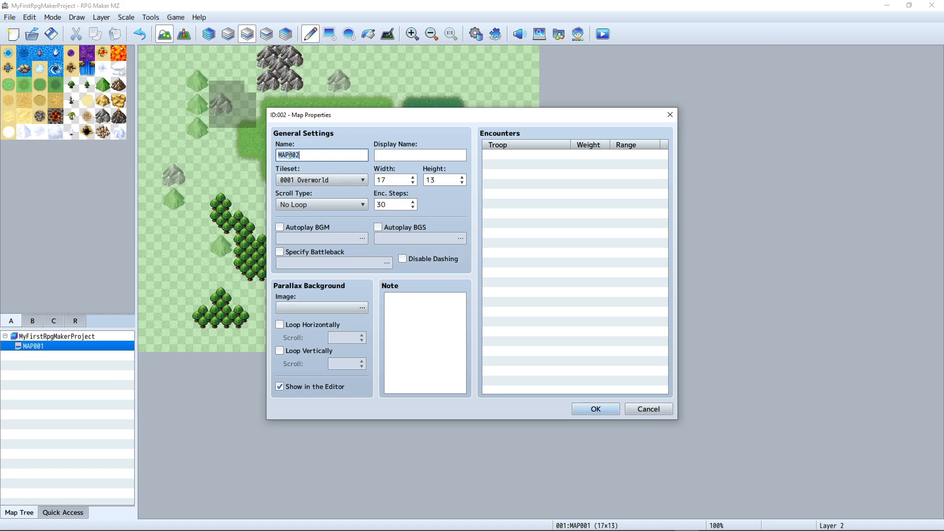
# Give the new map the display name Town 1 and the tileset 0002 Outside
pyautogui.click(325, 179)
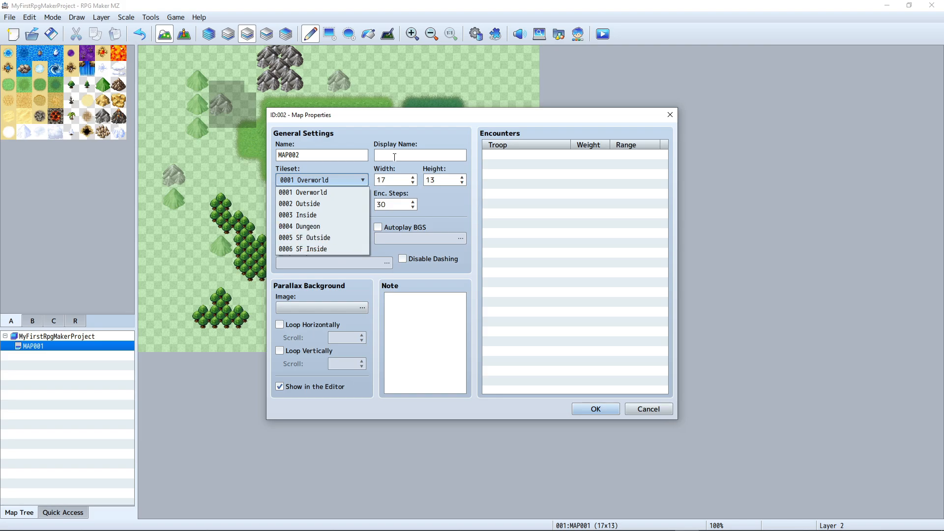
pyautogui.click(337, 156)
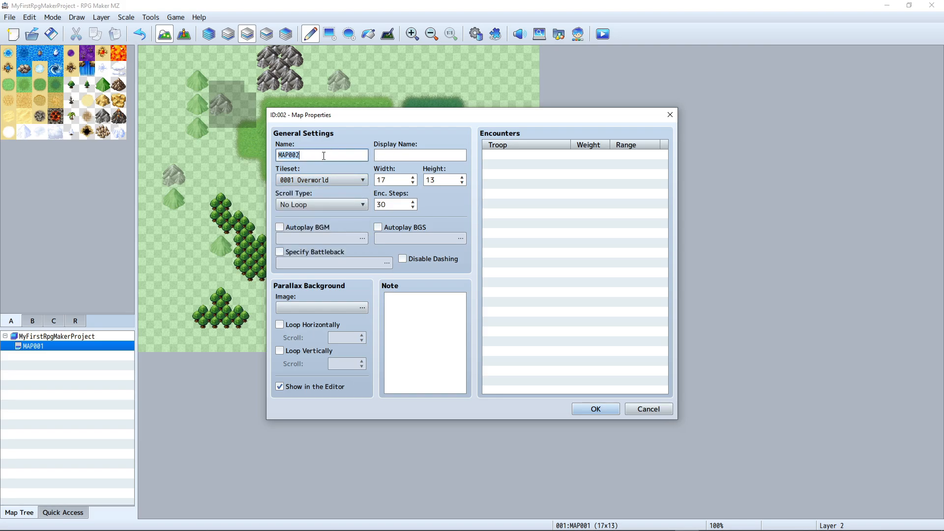
pyautogui.doubleClick(284, 157)
pyautogui.click(317, 156)
pyautogui.click(388, 154)
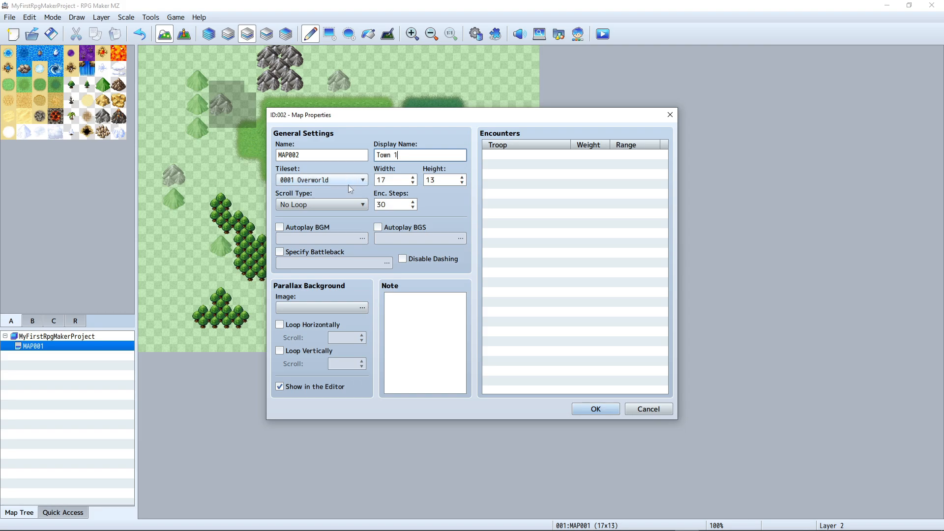
pyautogui.click(324, 180)
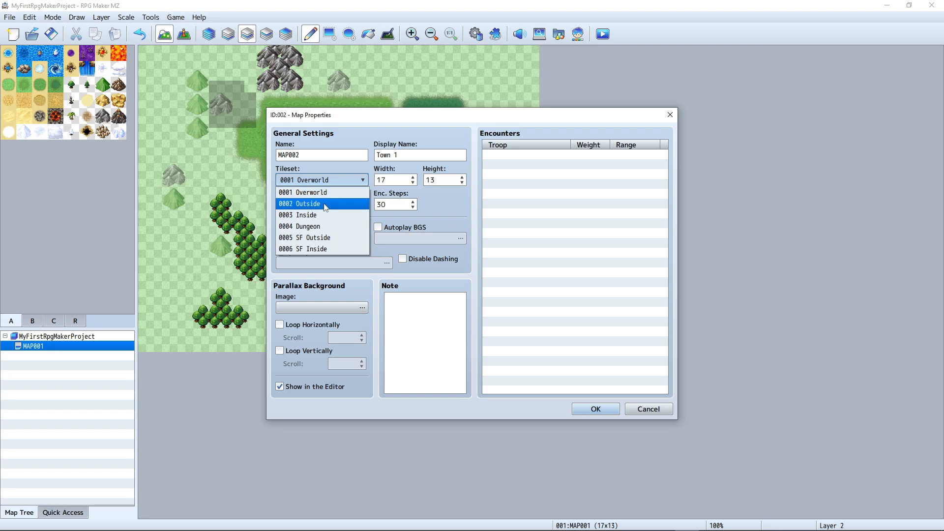
pyautogui.click(324, 204)
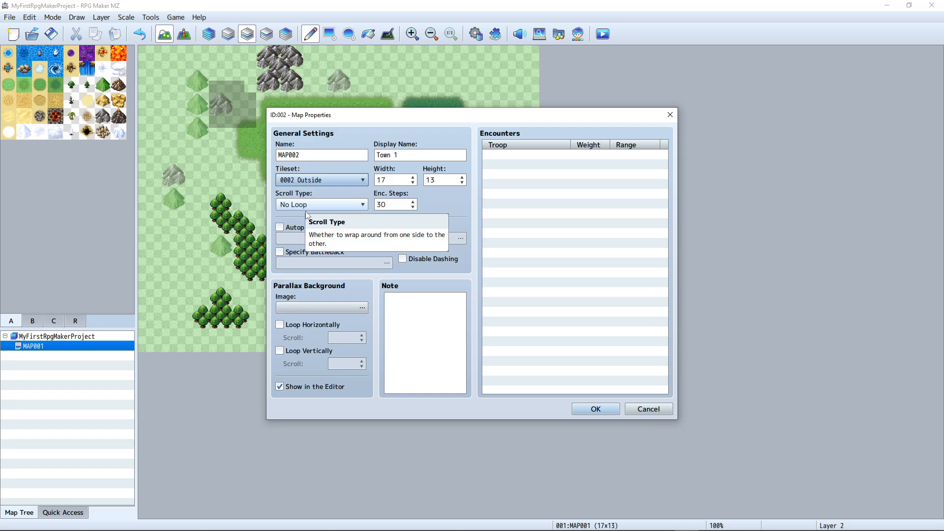
# Review the new map's scroll type options and the available parallax background images without changing either
pyautogui.click(305, 206)
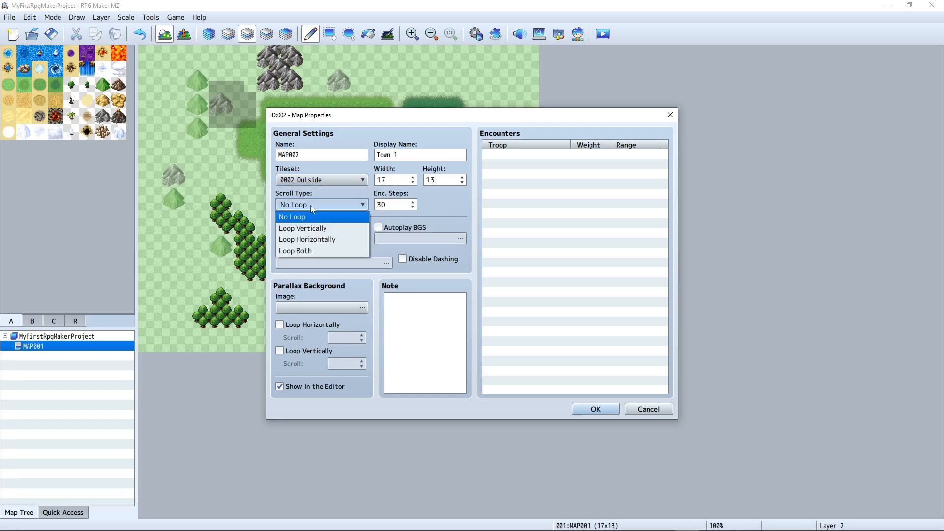
pyautogui.click(311, 205)
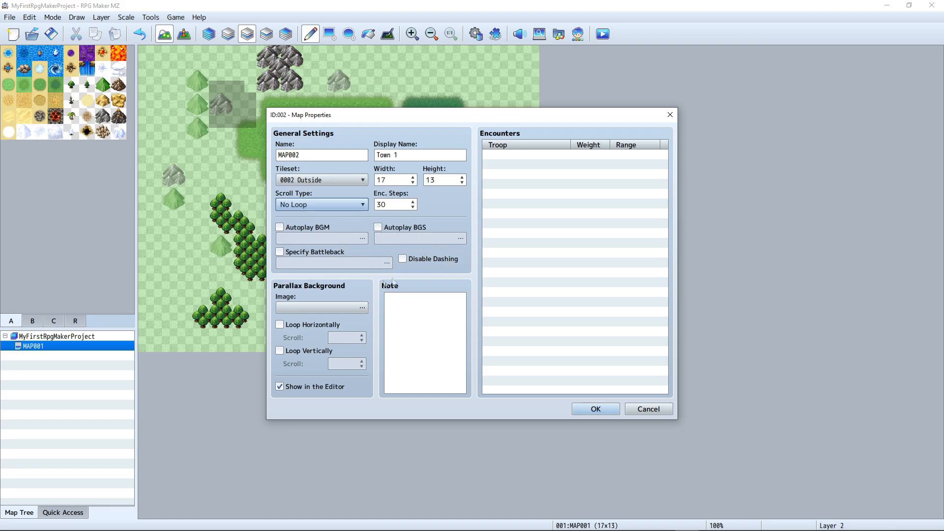
pyautogui.click(346, 311)
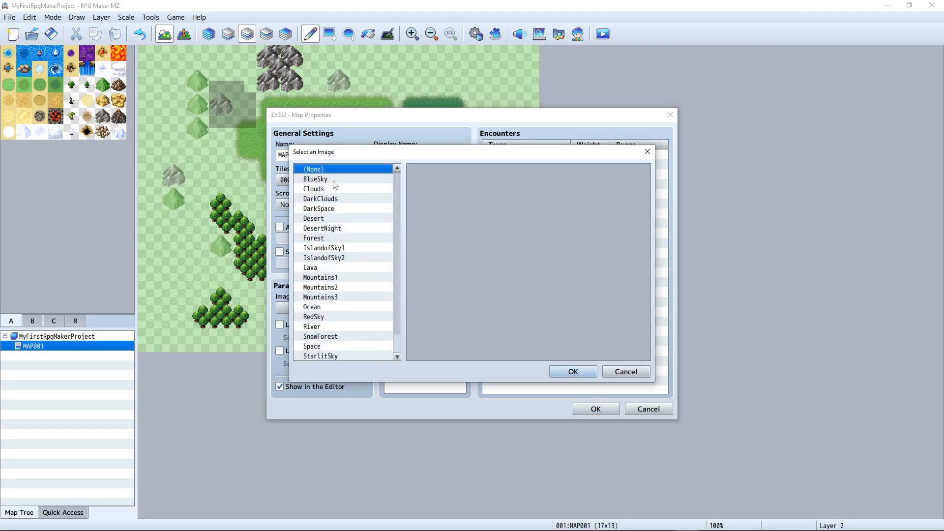
pyautogui.click(631, 373)
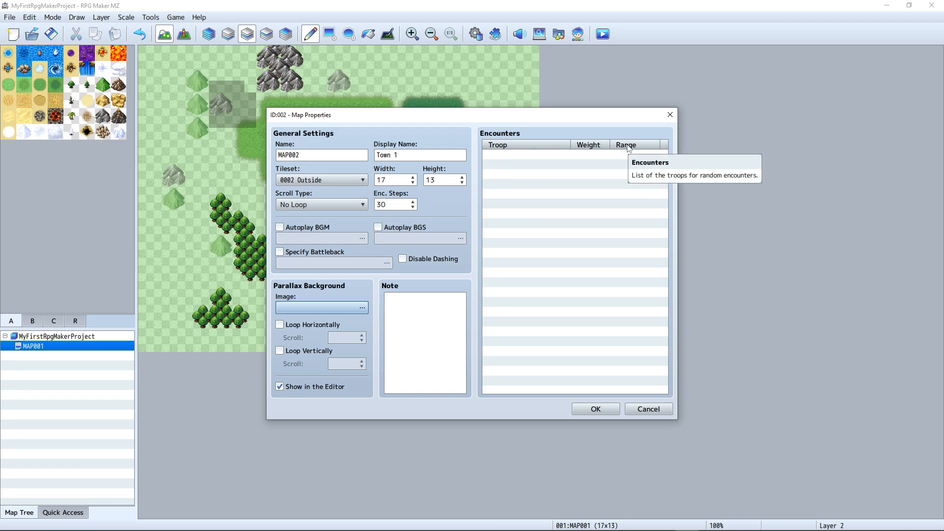
# Inspect the troop, weight and range settings of a random encounter for the new map, and cancel the entry
pyautogui.rightClick(539, 166)
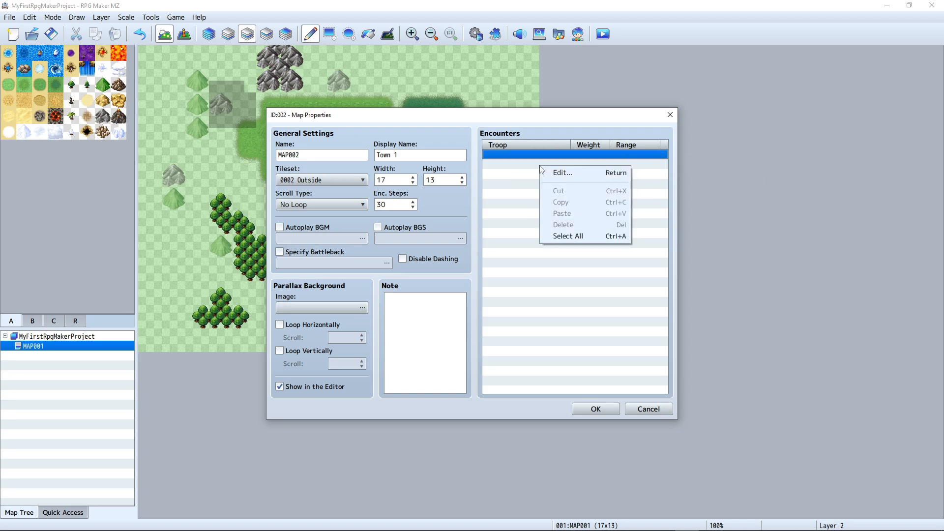
pyautogui.click(515, 173)
pyautogui.doubleClick(510, 156)
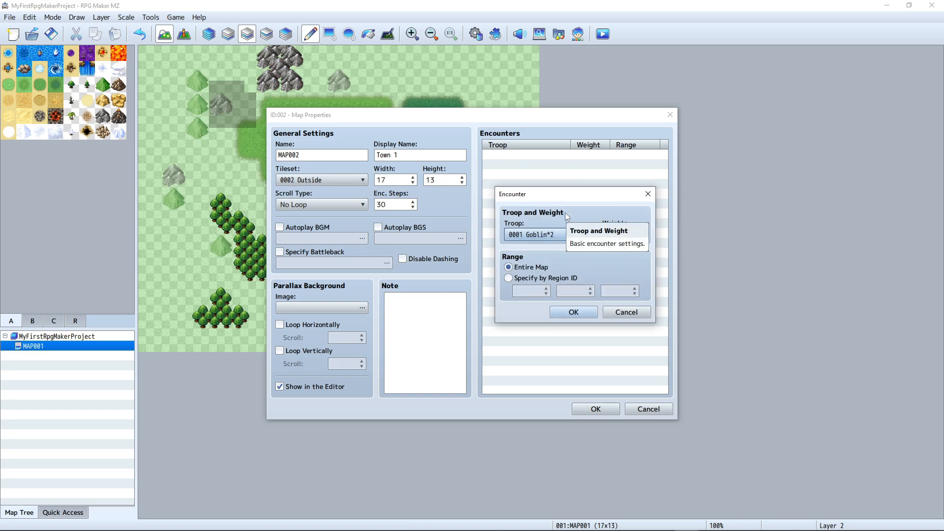
pyautogui.click(557, 234)
pyautogui.click(559, 231)
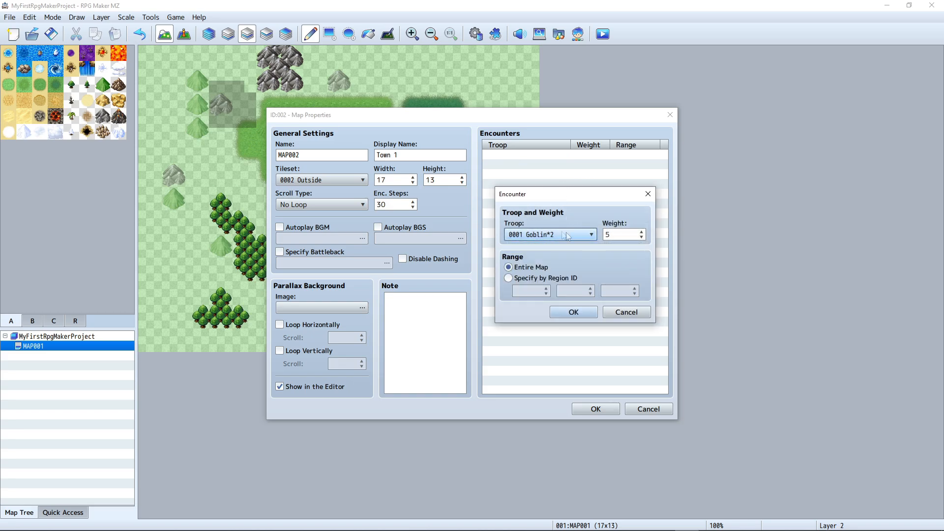
pyautogui.click(630, 312)
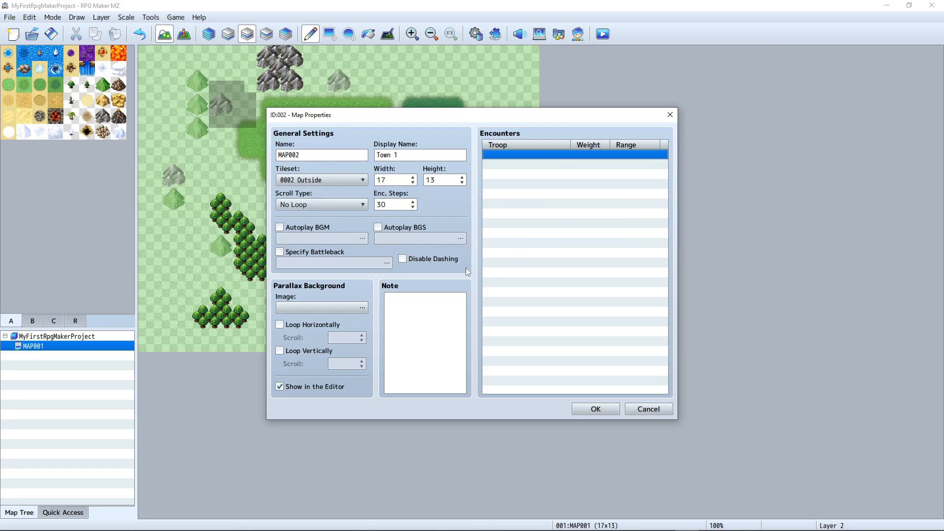
# Create the new map with its current properties, and switch between MAP002 and MAP001, ending on MAP001
pyautogui.click(605, 408)
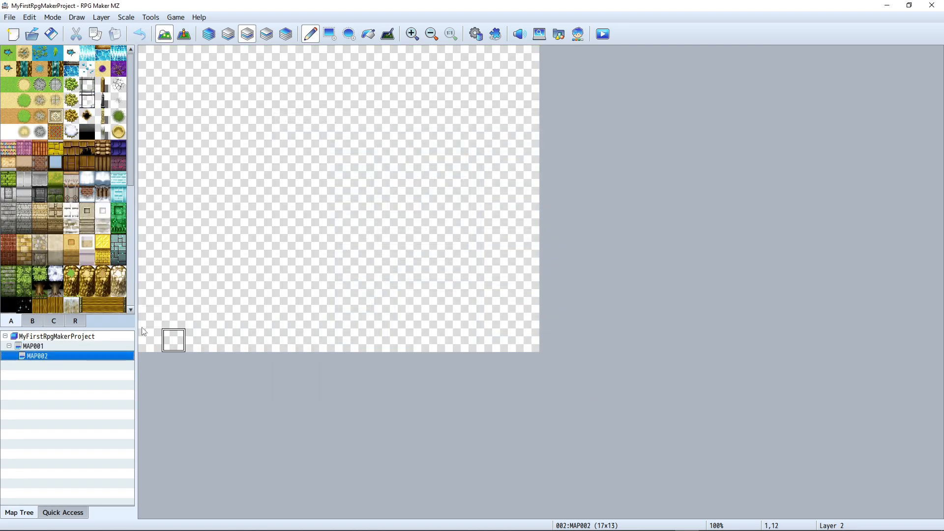
pyautogui.click(47, 347)
pyautogui.click(57, 359)
pyautogui.click(51, 347)
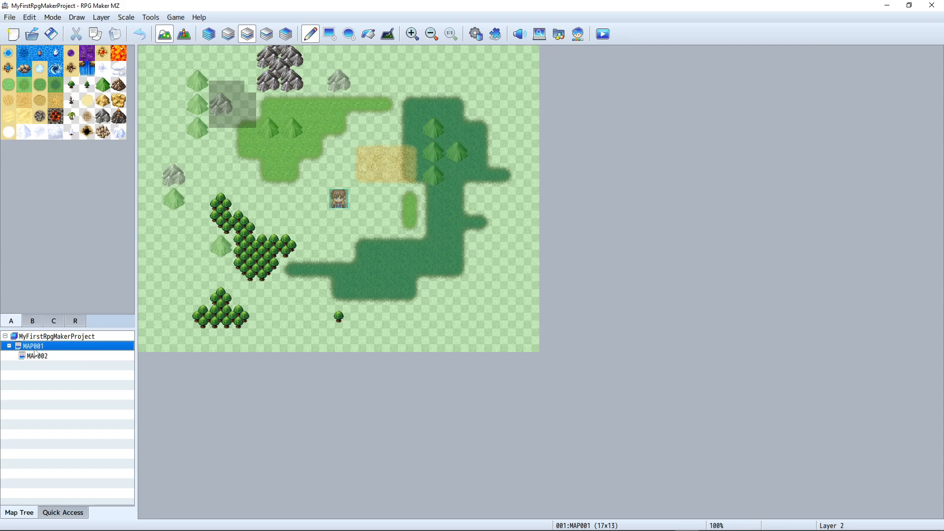
pyautogui.click(56, 356)
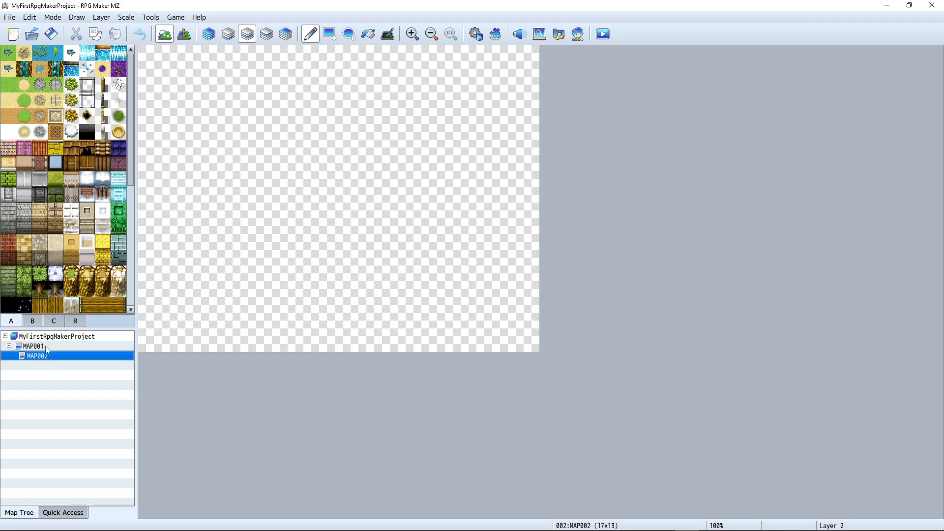
pyautogui.click(47, 347)
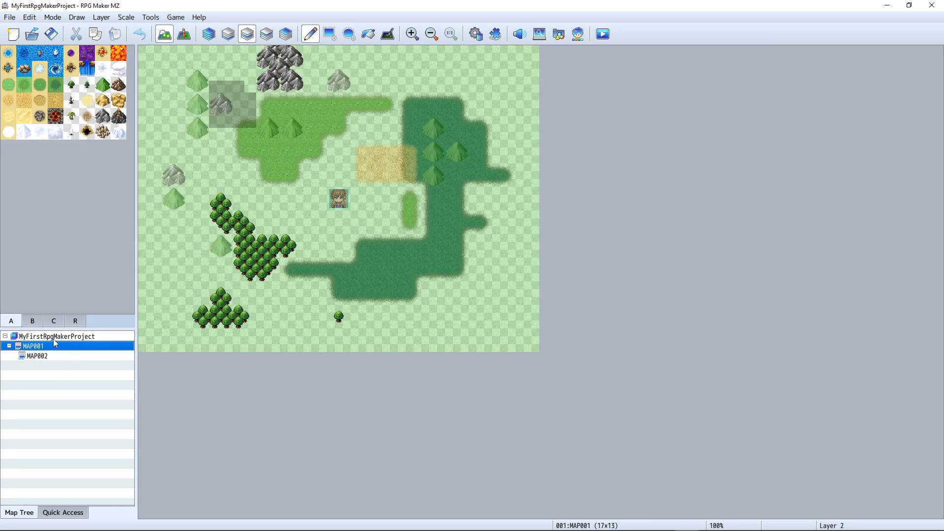
# Fill the whole of MAP002 on layer 1 with the plain sand ground tile
pyautogui.click(47, 357)
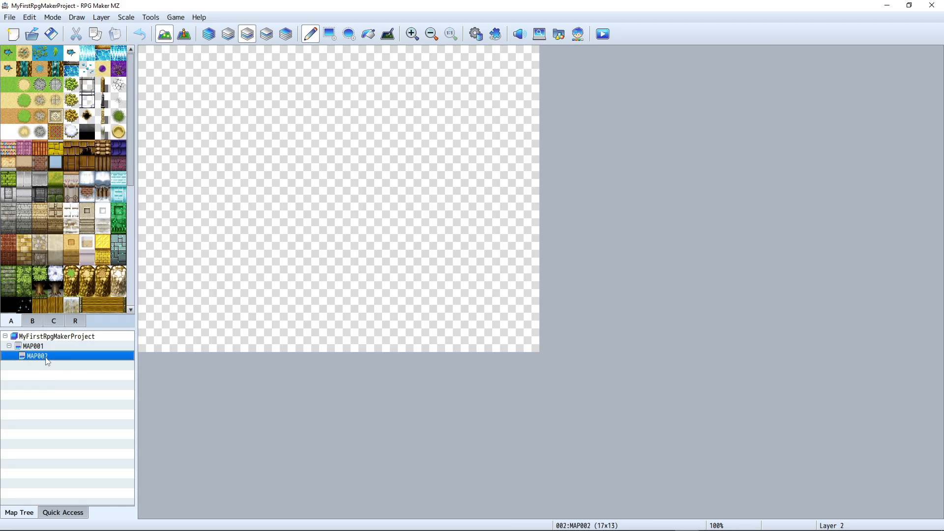
pyautogui.click(12, 96)
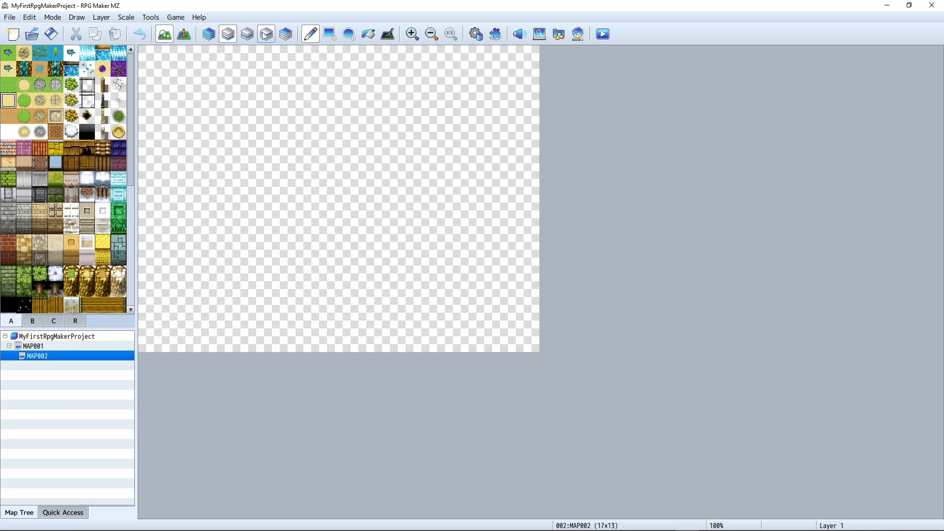
pyautogui.click(330, 34)
pyautogui.moveTo(148, 56)
pyautogui.mouseDown()
pyautogui.moveTo(359, 229)
pyautogui.moveTo(526, 339)
pyautogui.mouseUp()
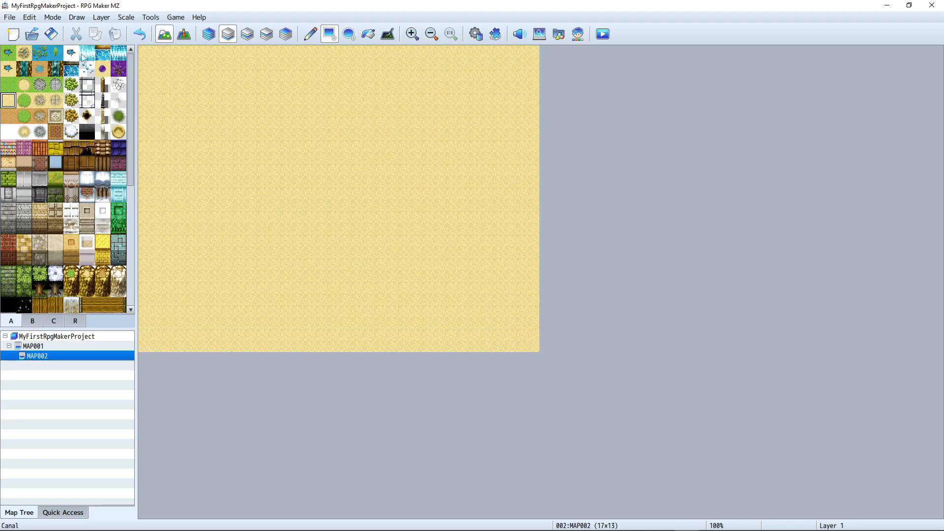
pyautogui.click(9, 160)
pyautogui.moveTo(11, 153); pyautogui.dragTo(9, 166)
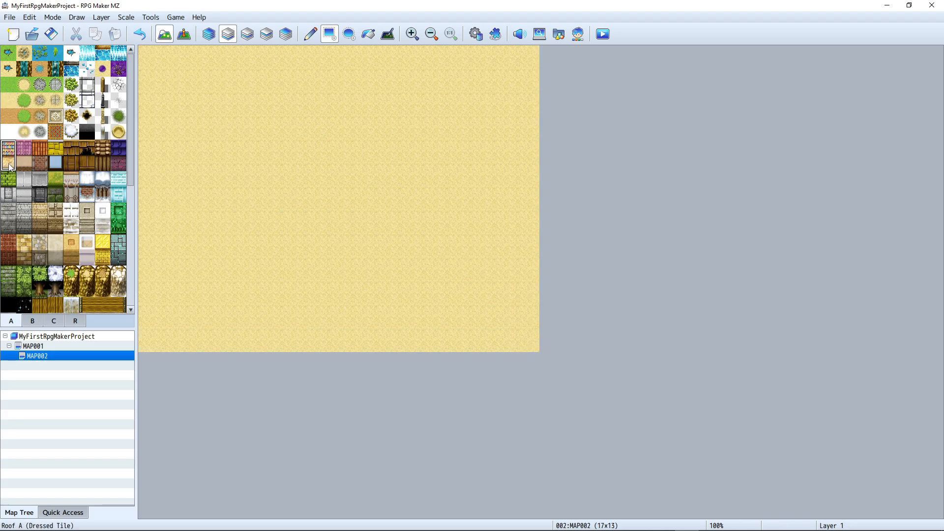
pyautogui.moveTo(196, 153); pyautogui.dragTo(217, 164)
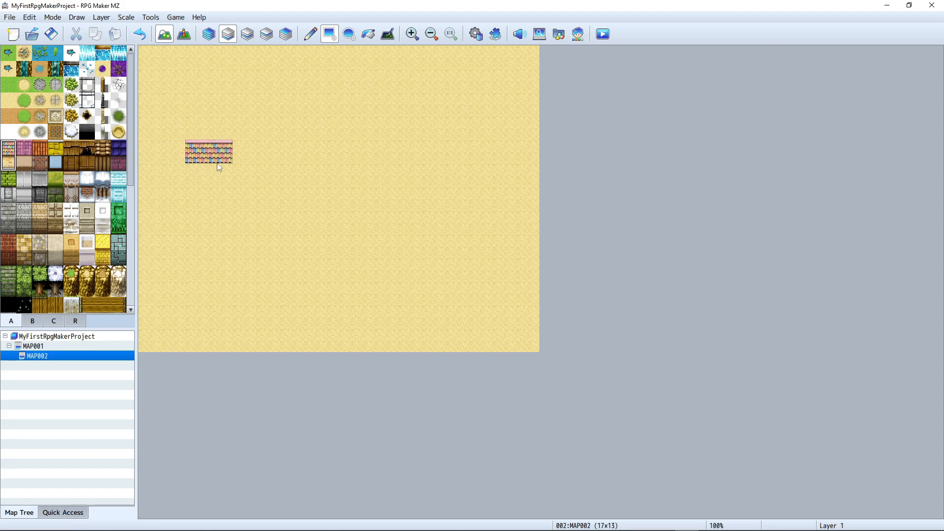
pyautogui.hotkey('ctrl', 'z')
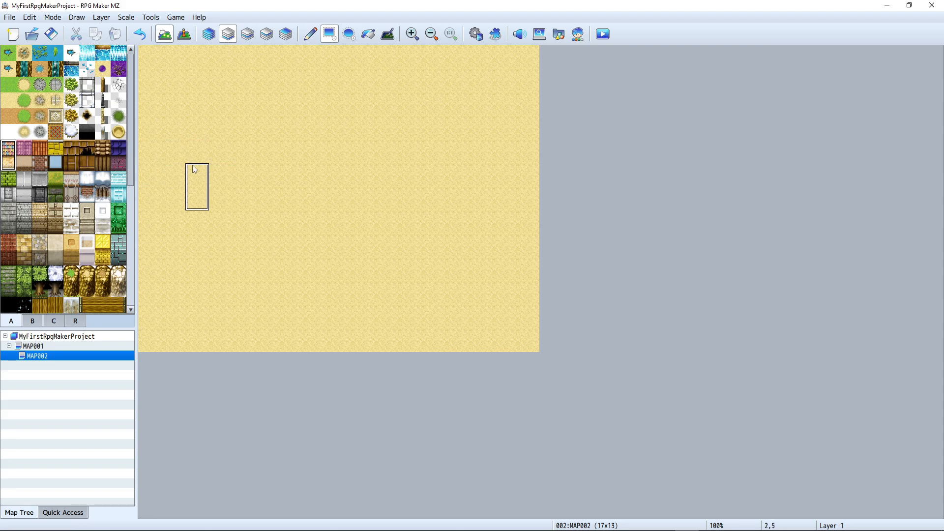
# Paint a small house with an orange tiled roof and a brick wall on the sand of MAP002
pyautogui.moveTo(218, 174); pyautogui.dragTo(297, 210)
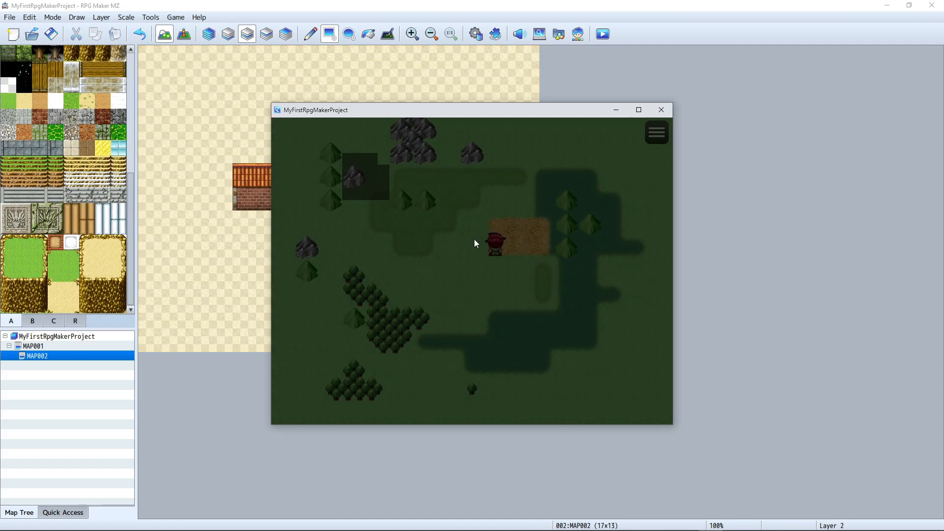
# Walk the party around the overworld map in the playtest, and close the test window
pyautogui.press('Down')
pyautogui.press('Left')
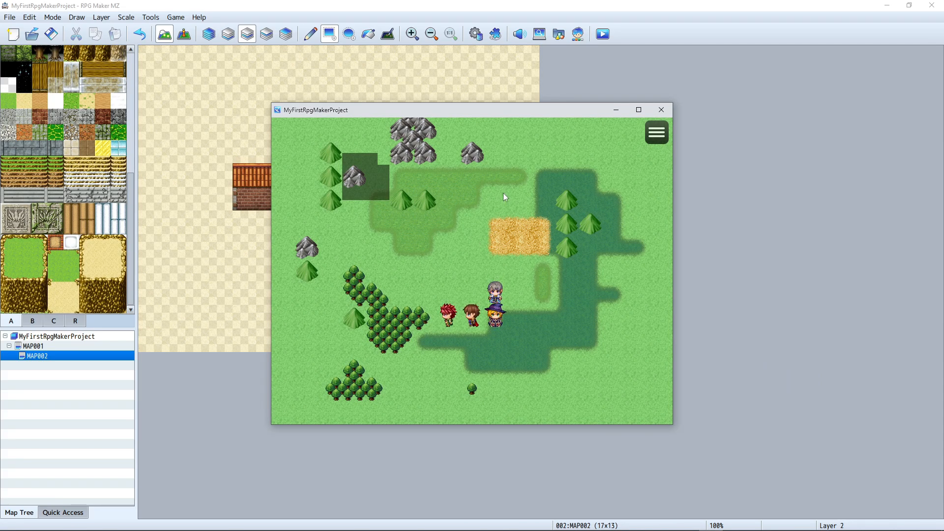
pyautogui.press('Up')
pyautogui.press('Up')
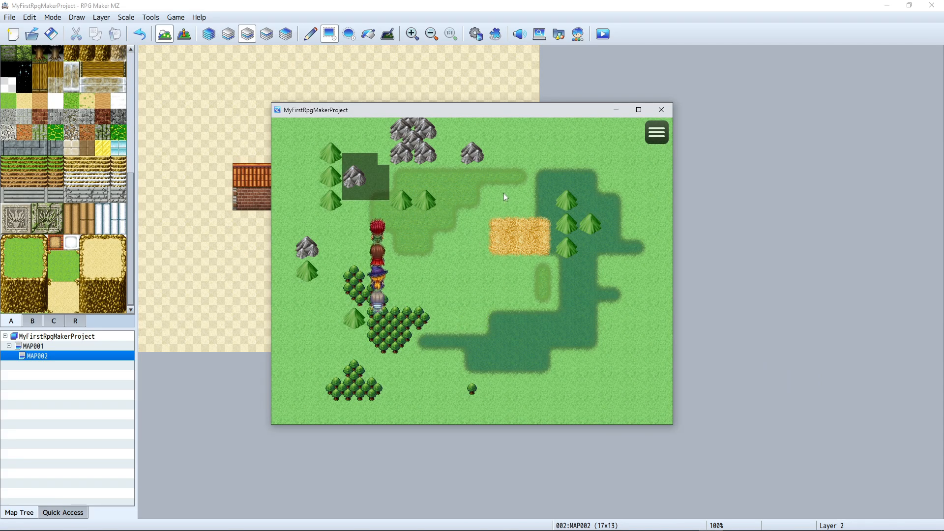
pyautogui.press('Right')
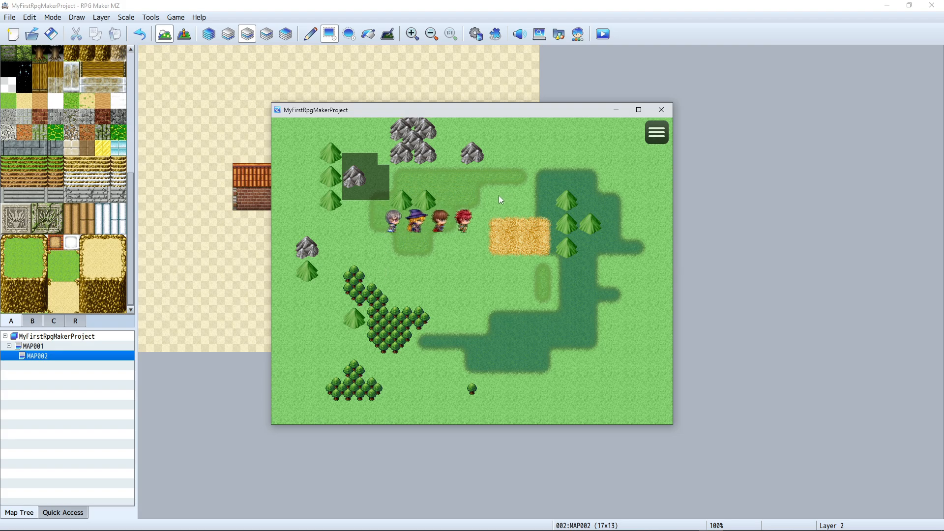
pyautogui.press('Down')
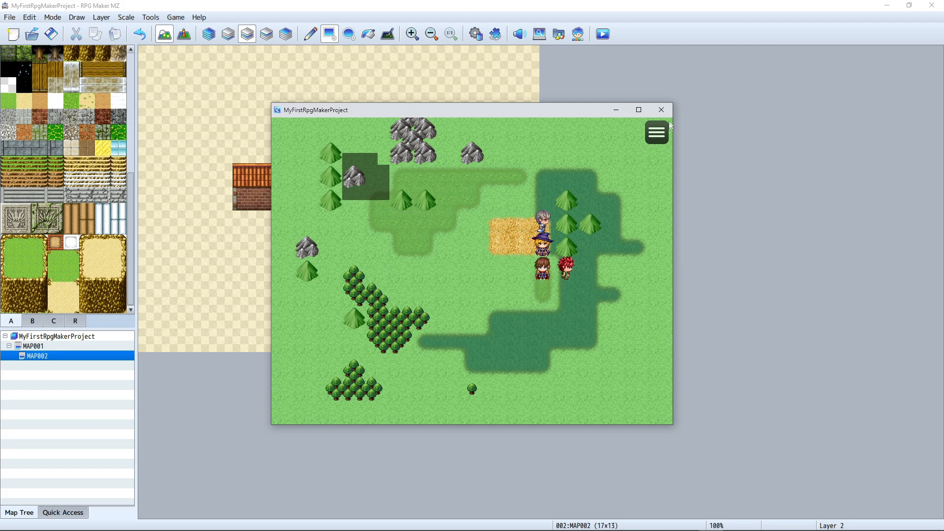
pyautogui.click(664, 111)
# Place a village tile on layer 2 of MAP001 at 13,10, southeast of the dark green area
pyautogui.press('Up')
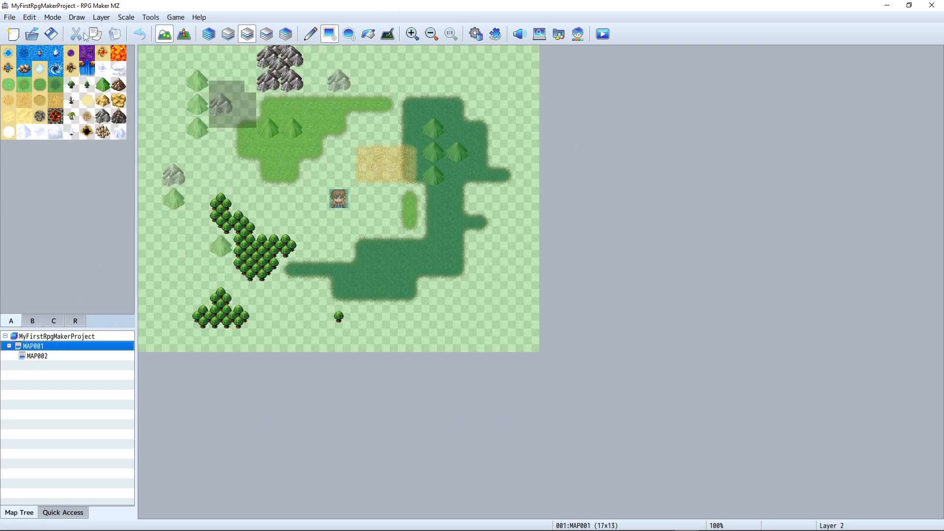
pyautogui.click(183, 34)
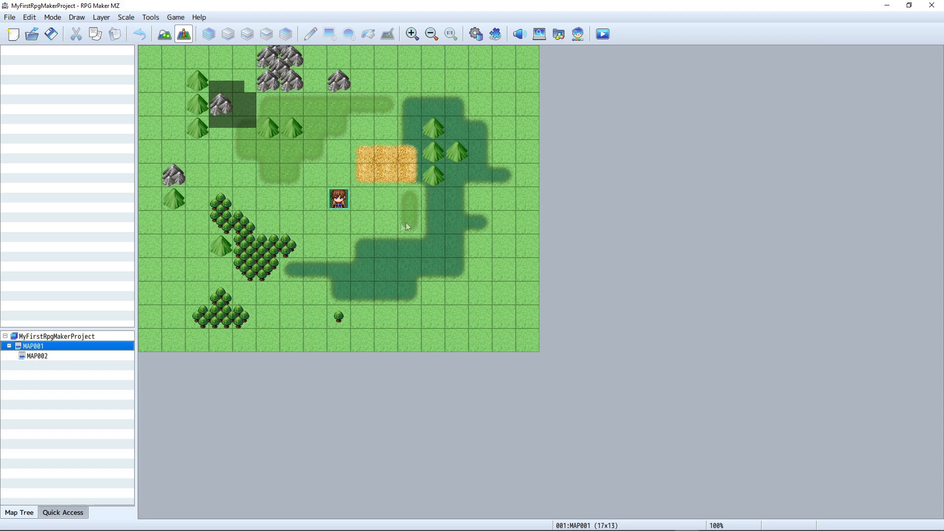
pyautogui.click(165, 34)
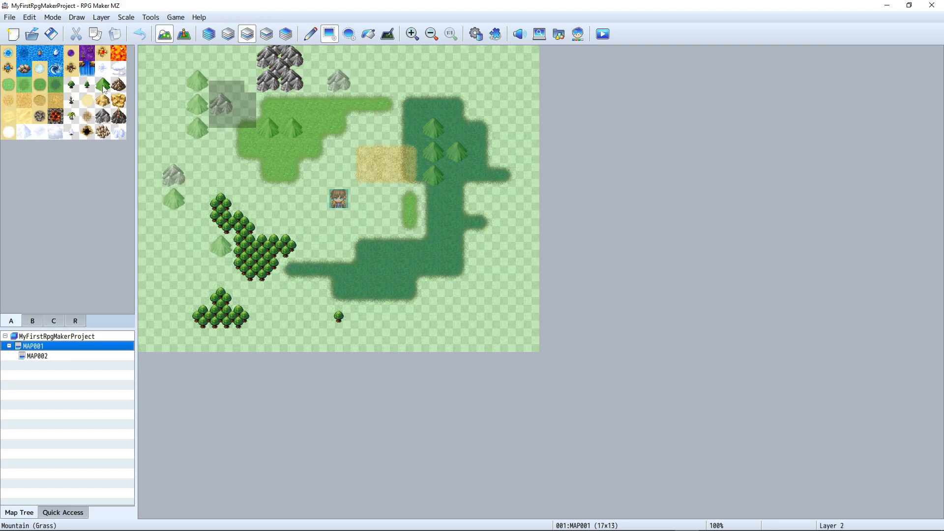
pyautogui.click(33, 320)
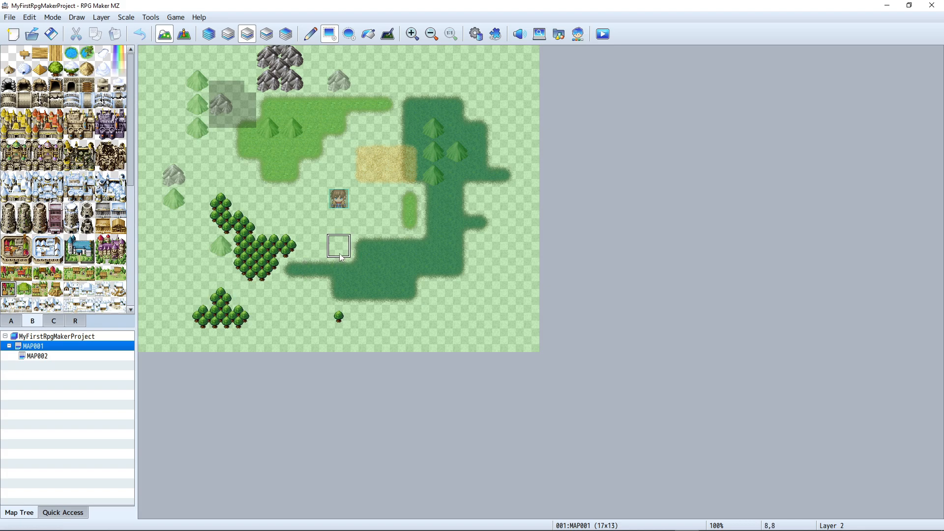
pyautogui.click(372, 232)
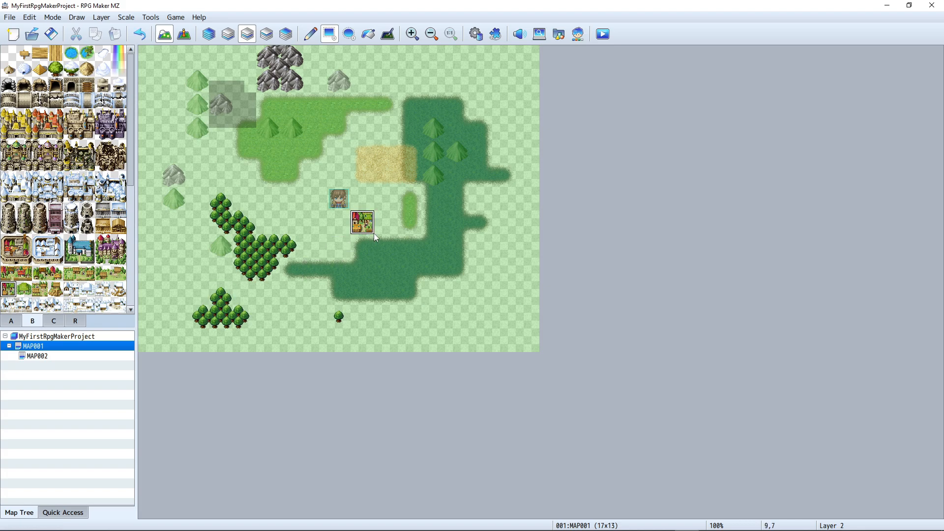
pyautogui.hotkey('ctrl', 'z')
pyautogui.click(456, 293)
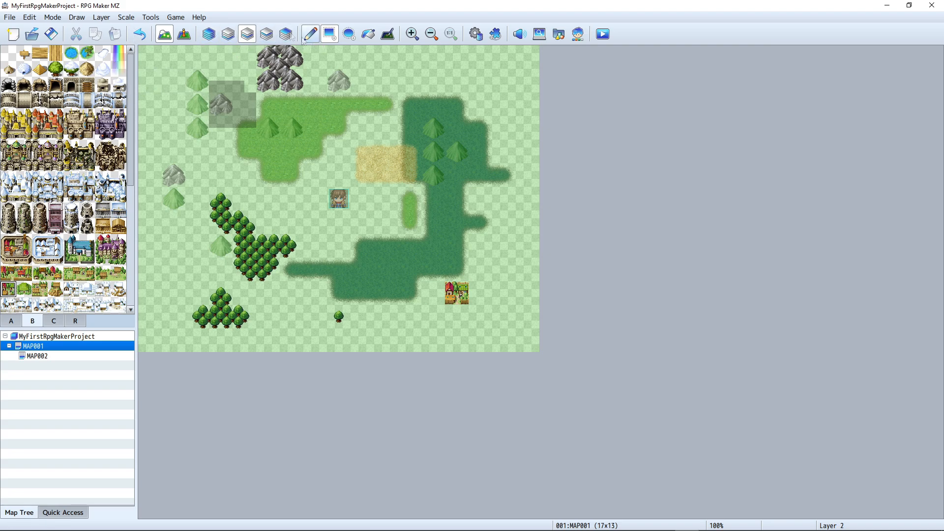
# Create an event on the village tile of MAP001 with the note "Go to town 1" and no switch condition
pyautogui.click(184, 34)
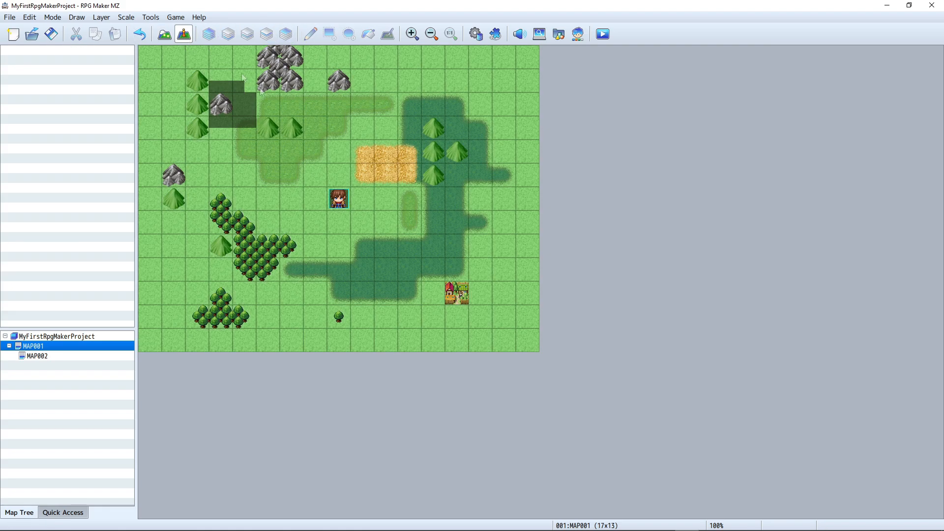
pyautogui.doubleClick(459, 295)
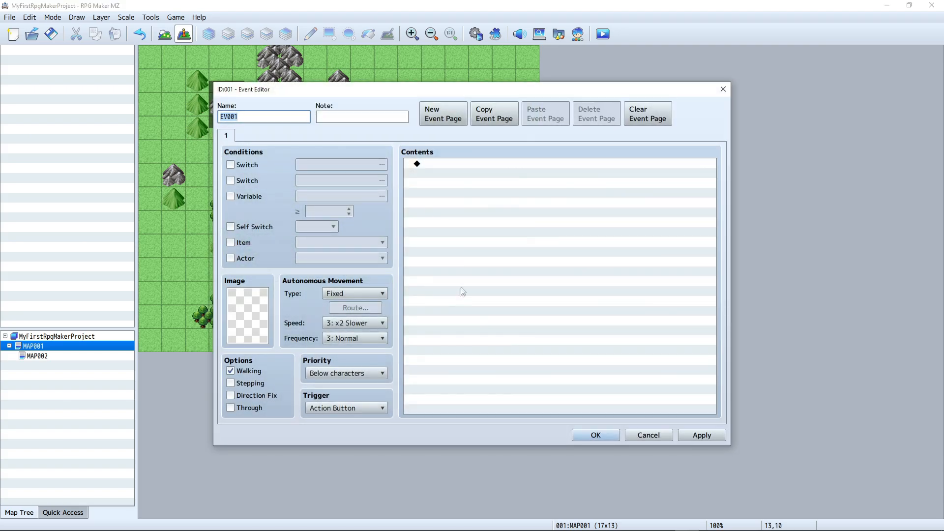
pyautogui.click(235, 118)
pyautogui.click(338, 118)
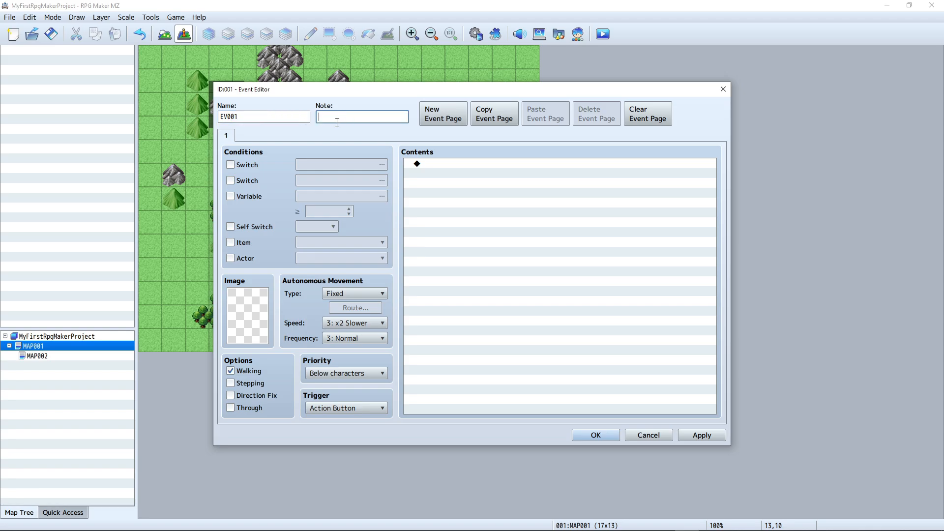
pyautogui.write('Go to town 1')
pyautogui.click(249, 163)
pyautogui.click(249, 165)
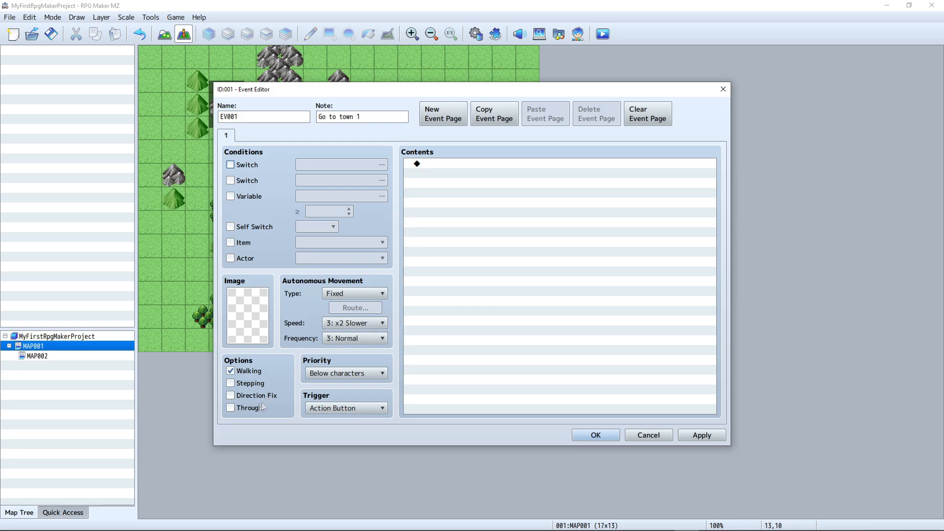
# Set the event's trigger to Player Touch, and review its priority and autonomous movement types without changing them
pyautogui.click(353, 409)
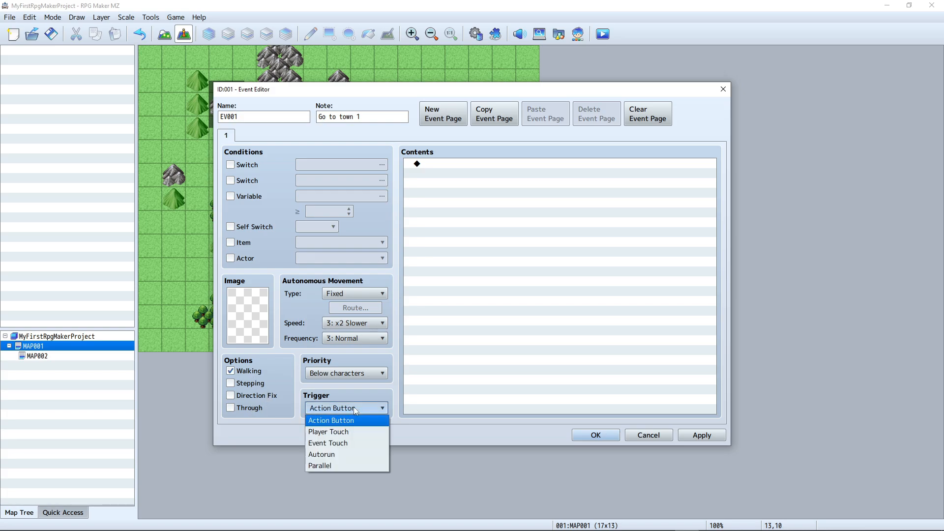
pyautogui.click(352, 433)
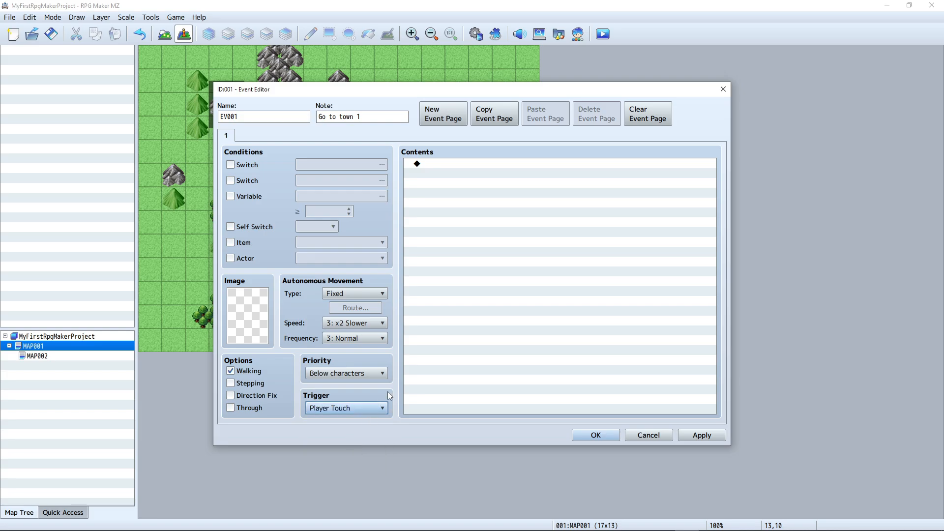
pyautogui.click(336, 379)
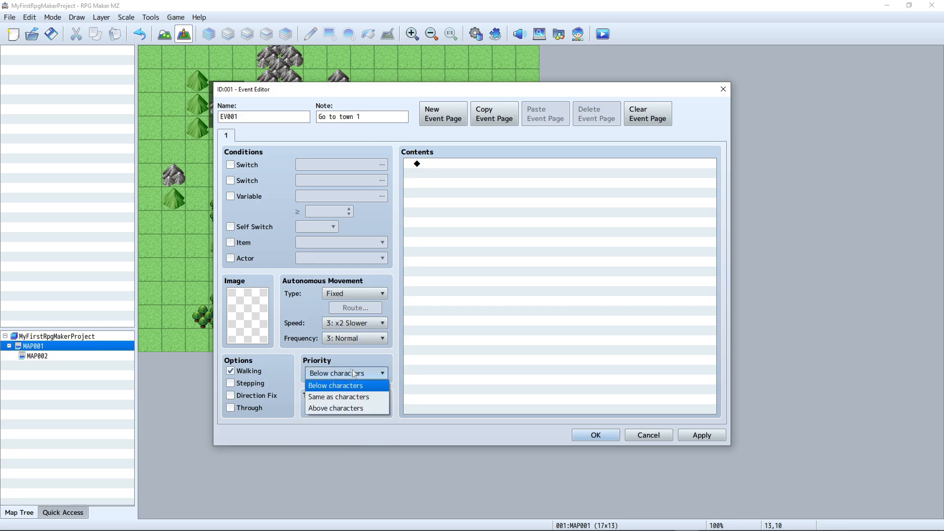
pyautogui.click(333, 362)
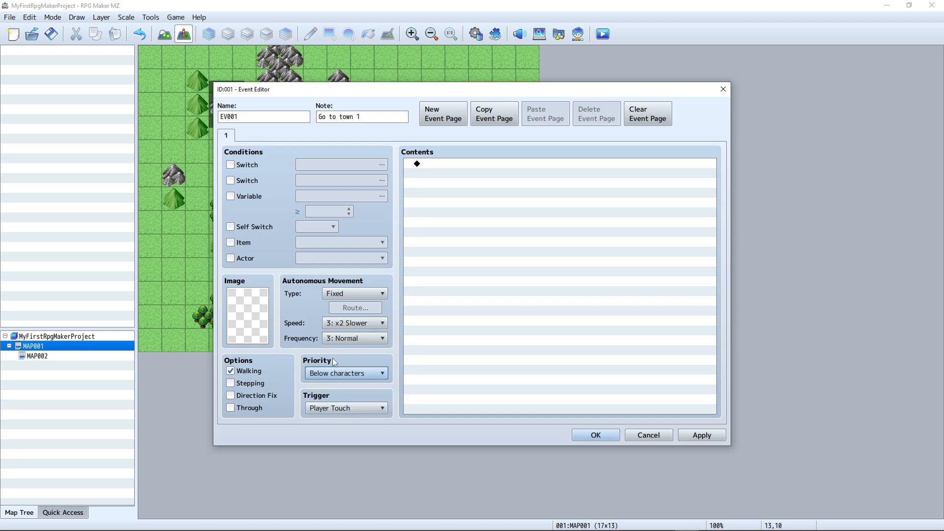
pyautogui.click(359, 294)
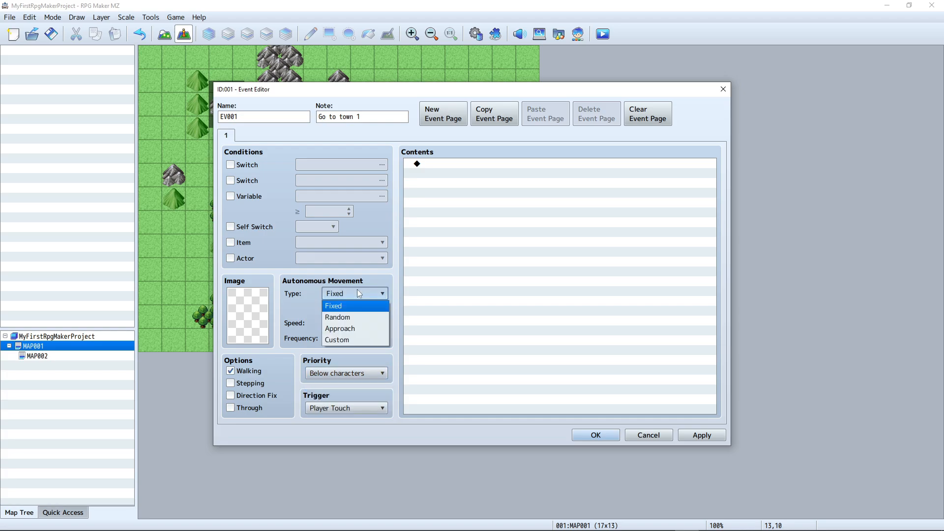
pyautogui.click(337, 281)
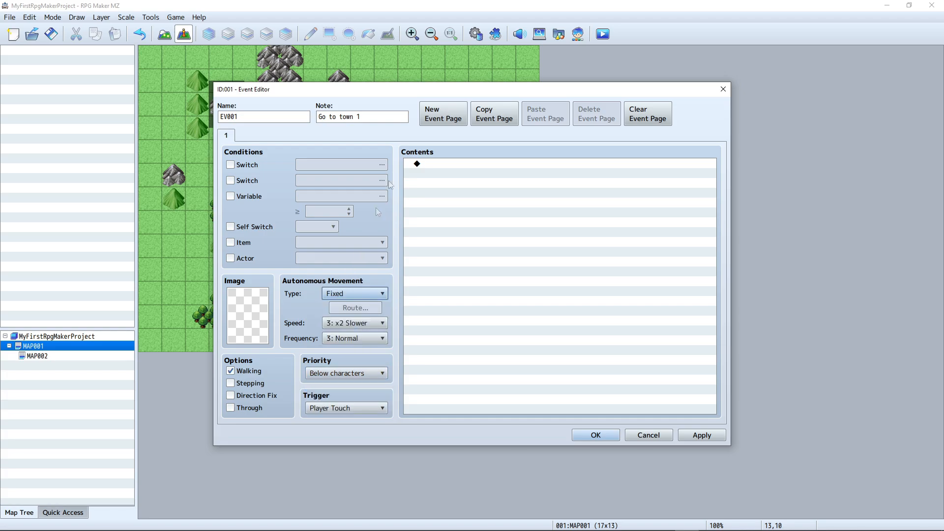
# Examine all three pages of event commands available for the village event's contents
pyautogui.doubleClick(429, 167)
pyautogui.click(669, 435)
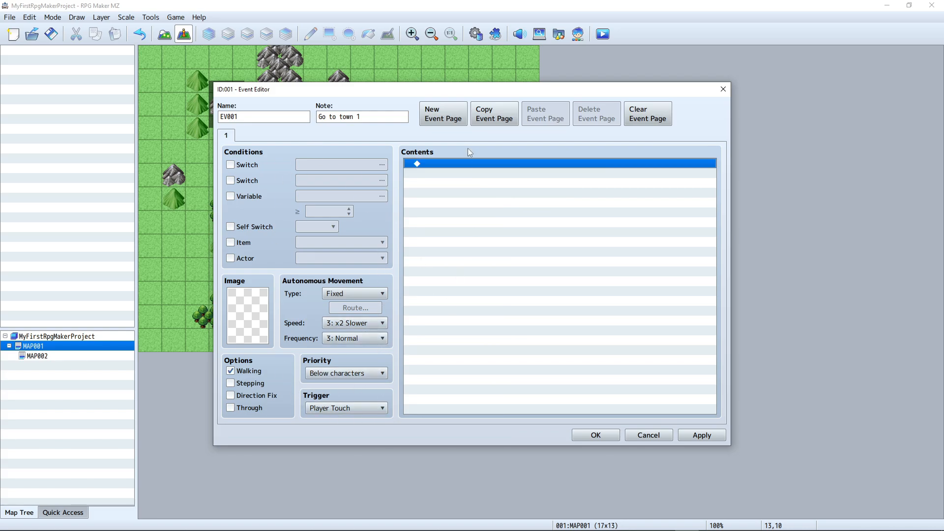
pyautogui.doubleClick(484, 166)
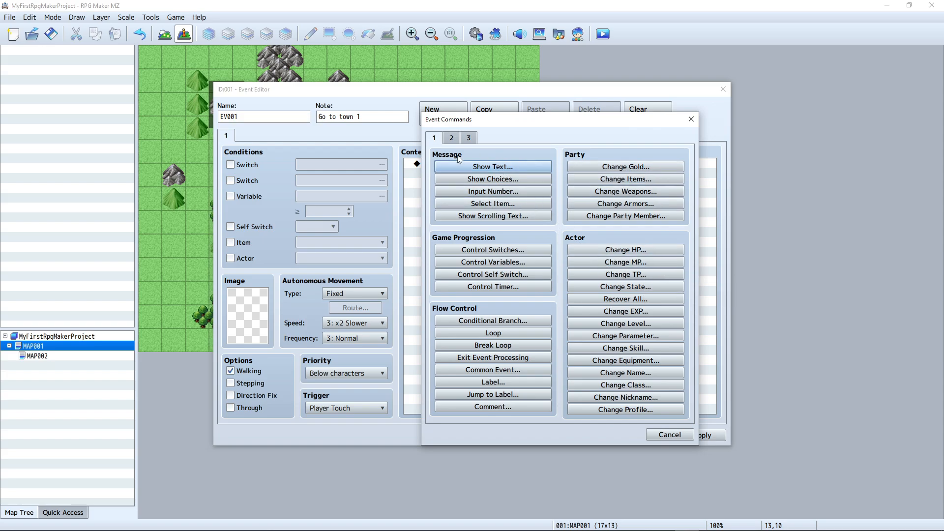
pyautogui.click(455, 138)
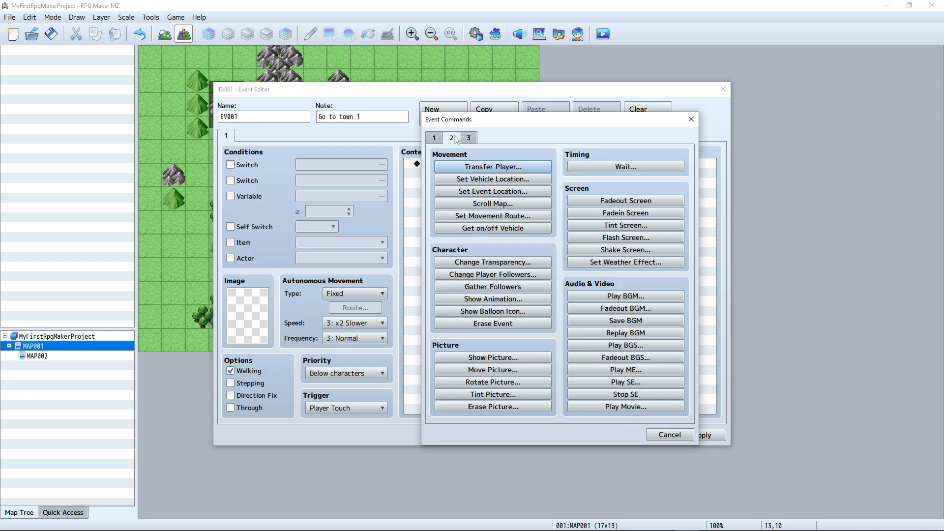
pyautogui.click(469, 138)
pyautogui.click(452, 138)
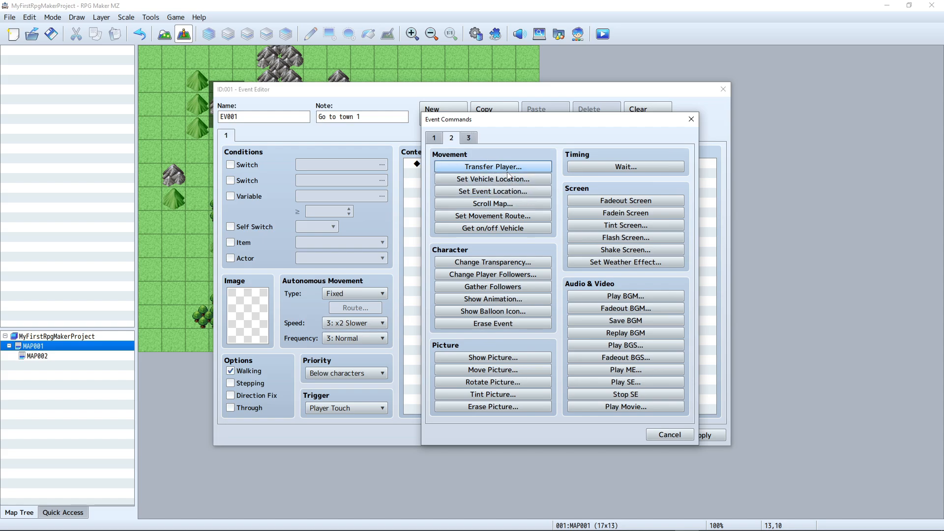
pyautogui.click(469, 138)
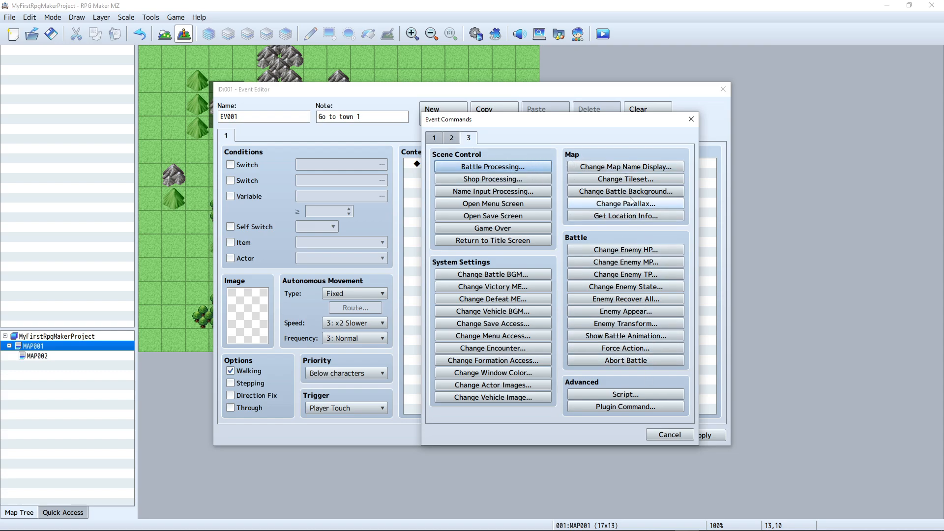
pyautogui.click(434, 138)
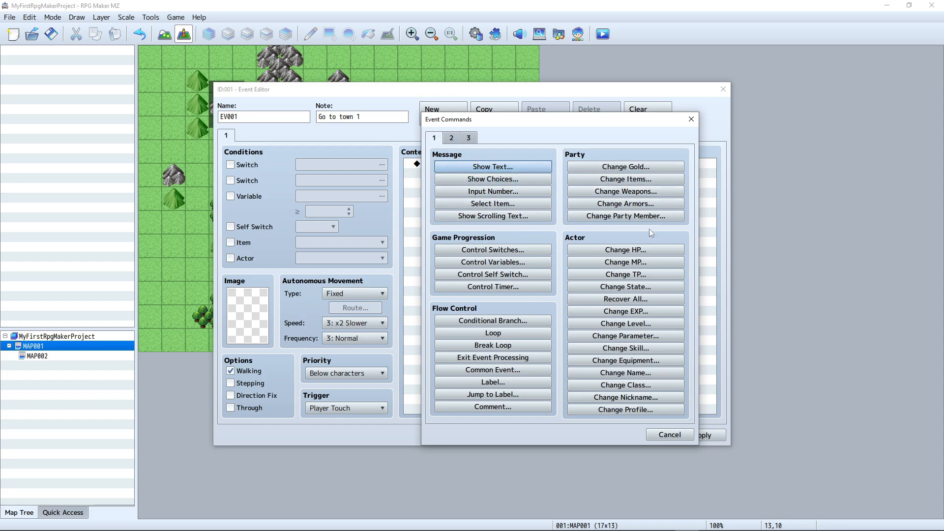
# Try to add a Transfer Player command targeting MAP002 to the village event's contents, and save the event
pyautogui.click(452, 138)
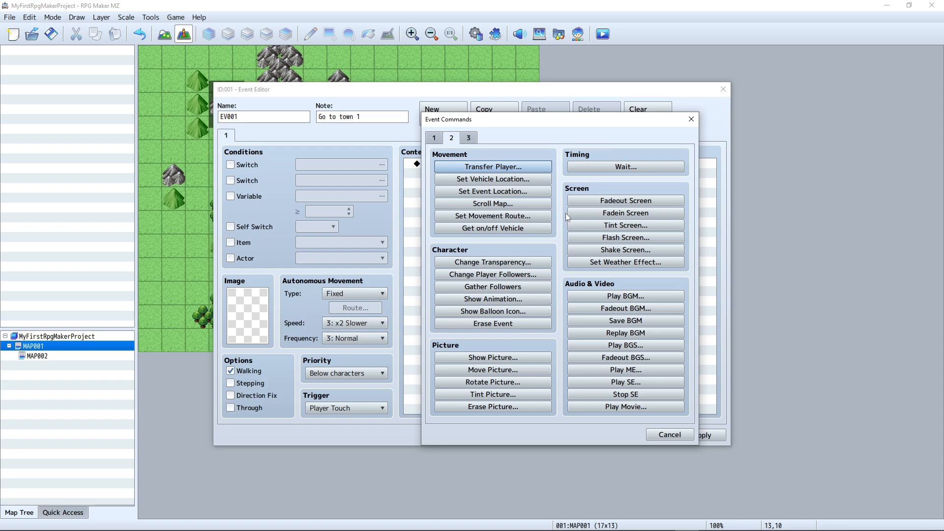
pyautogui.click(498, 168)
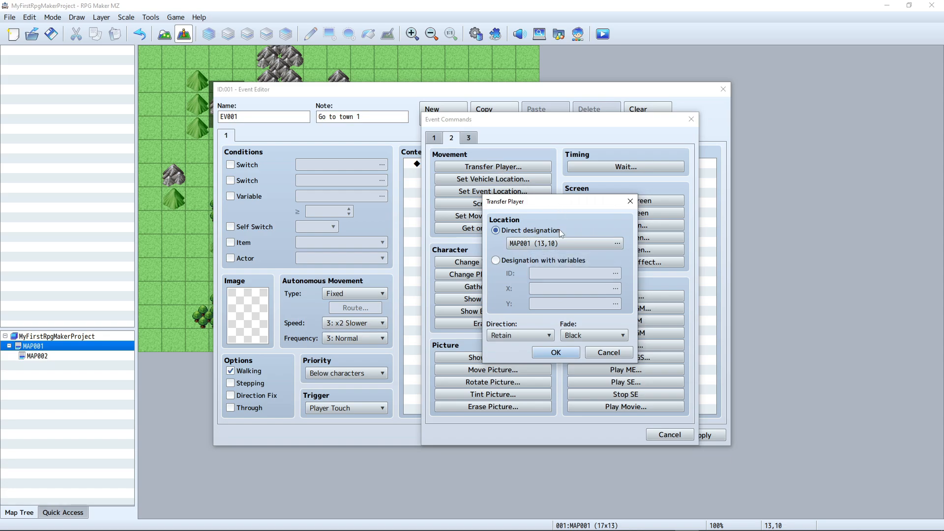
pyautogui.click(580, 246)
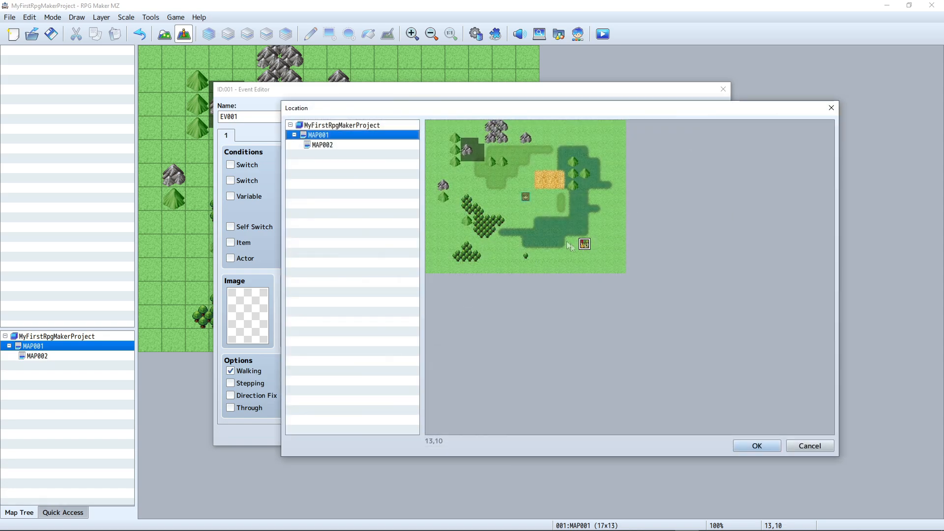
pyautogui.click(352, 146)
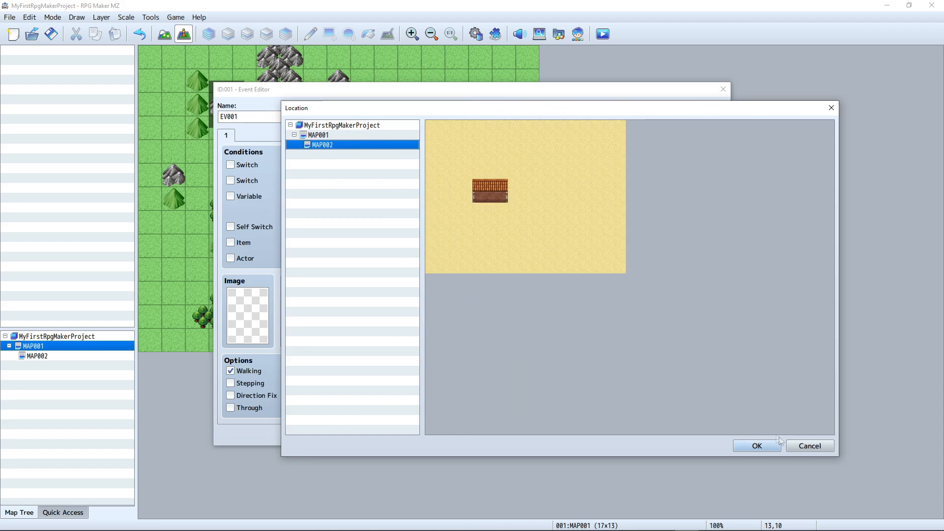
pyautogui.click(763, 448)
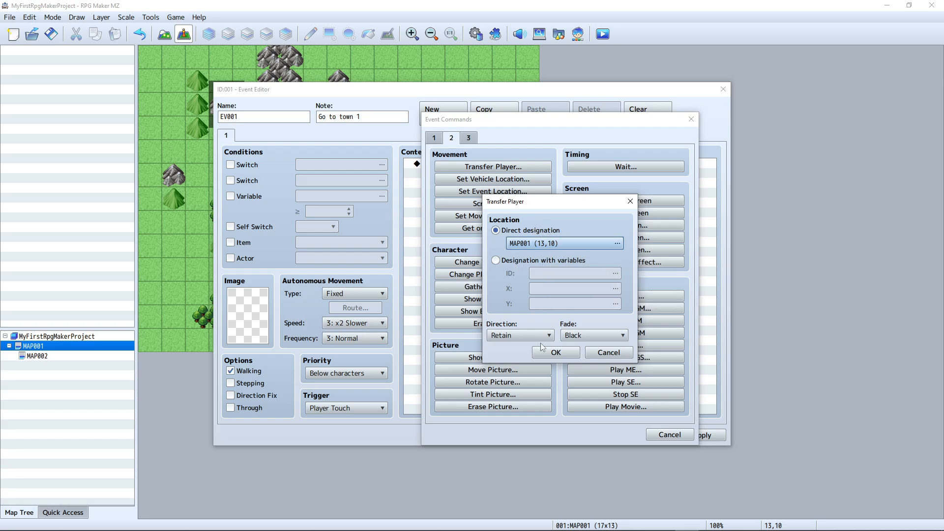
pyautogui.click(556, 352)
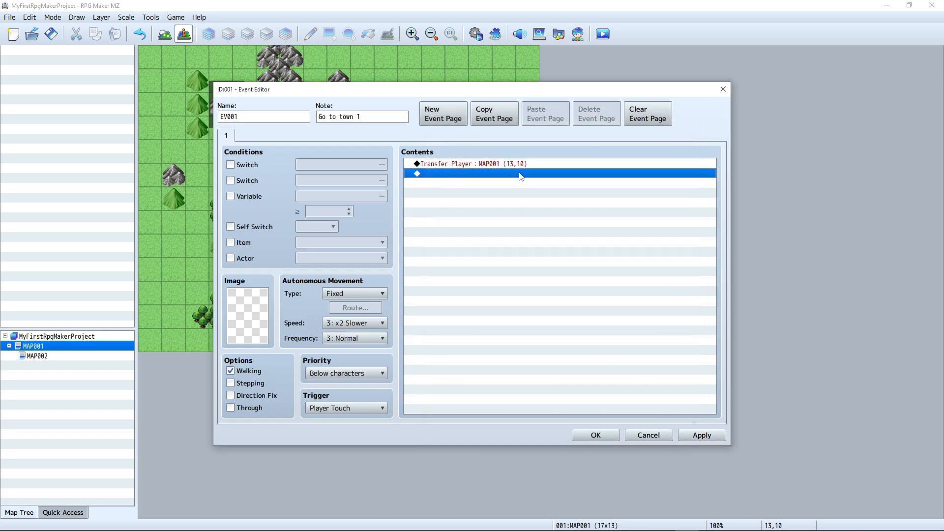
pyautogui.click(502, 164)
pyautogui.press('Down')
pyautogui.click(701, 435)
pyautogui.click(597, 435)
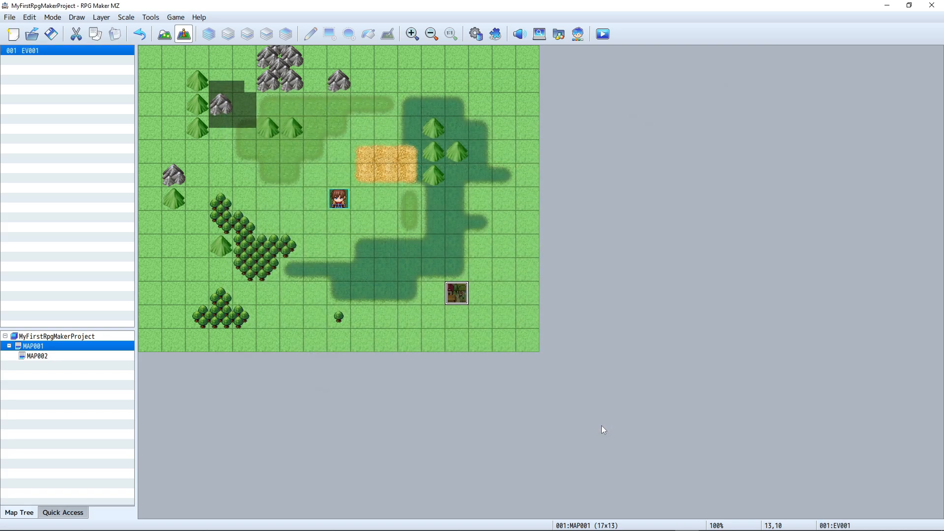
# Playtest the game, walking the party onto the village tile to test the transfer, and end the playtest
pyautogui.click(602, 34)
pyautogui.click(446, 287)
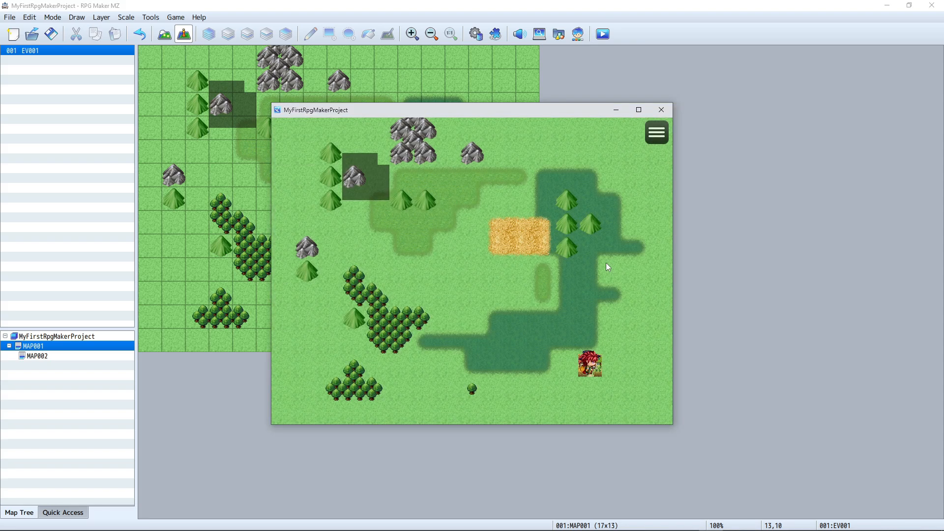
pyautogui.press('Left')
pyautogui.press('Right')
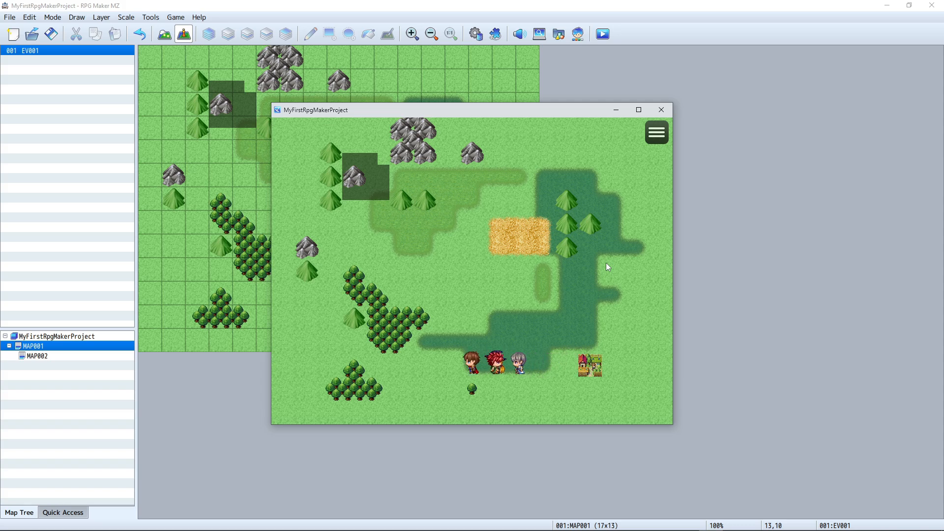
pyautogui.press('Right')
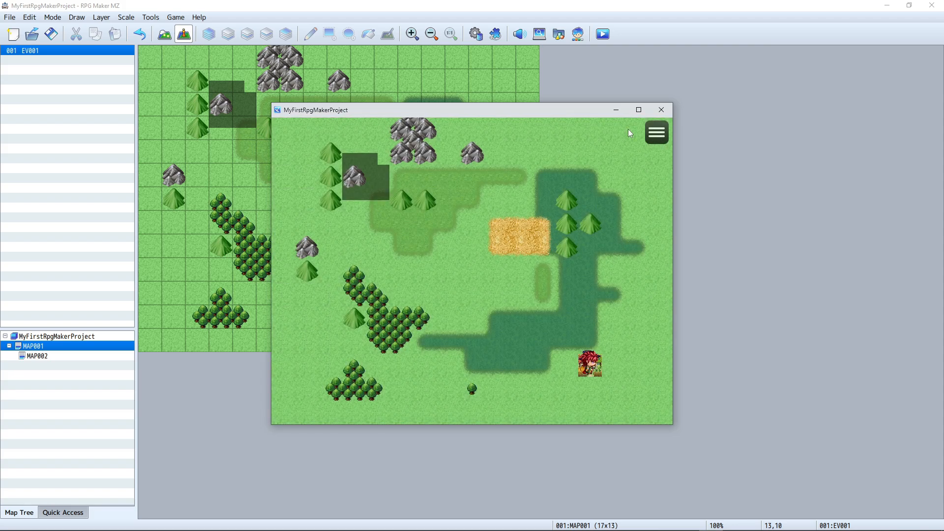
pyautogui.click(666, 107)
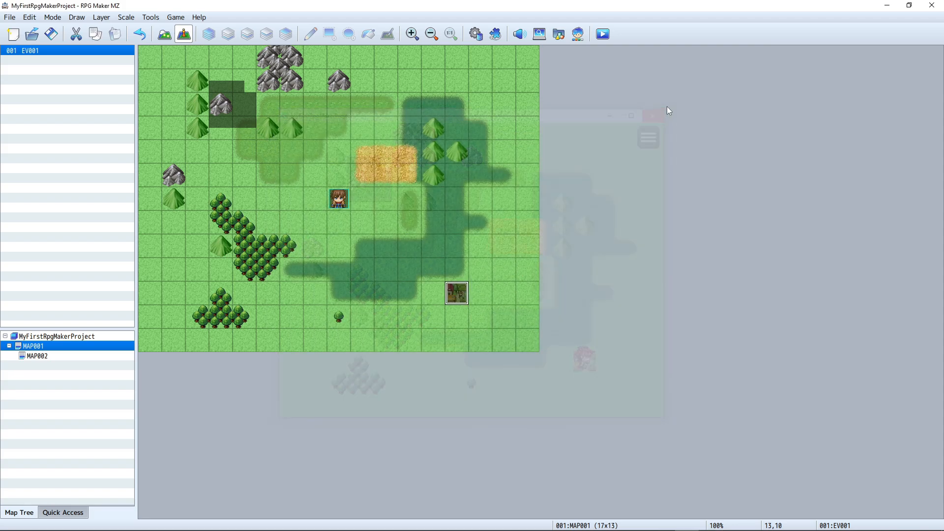
# Reopen the village event on MAP001 and start another Transfer Player command in its contents
pyautogui.doubleClick(457, 290)
pyautogui.click(484, 166)
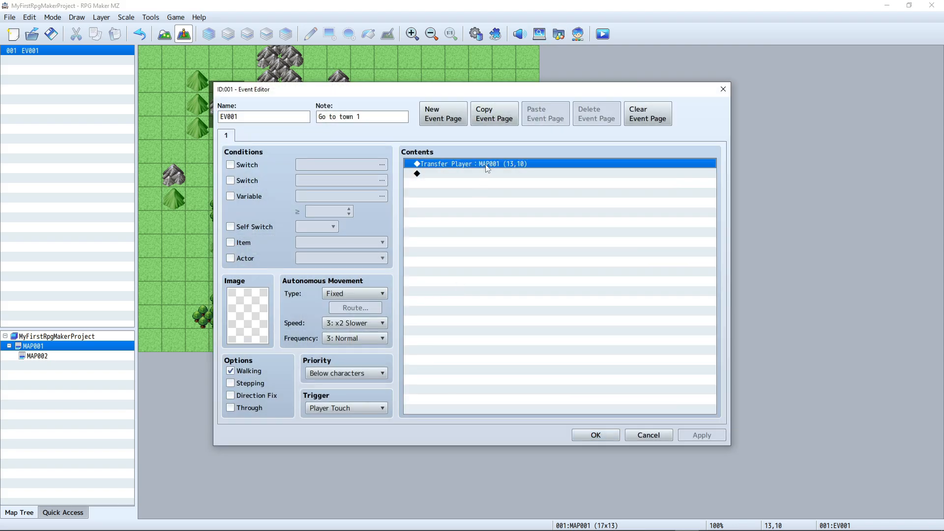
pyautogui.doubleClick(511, 174)
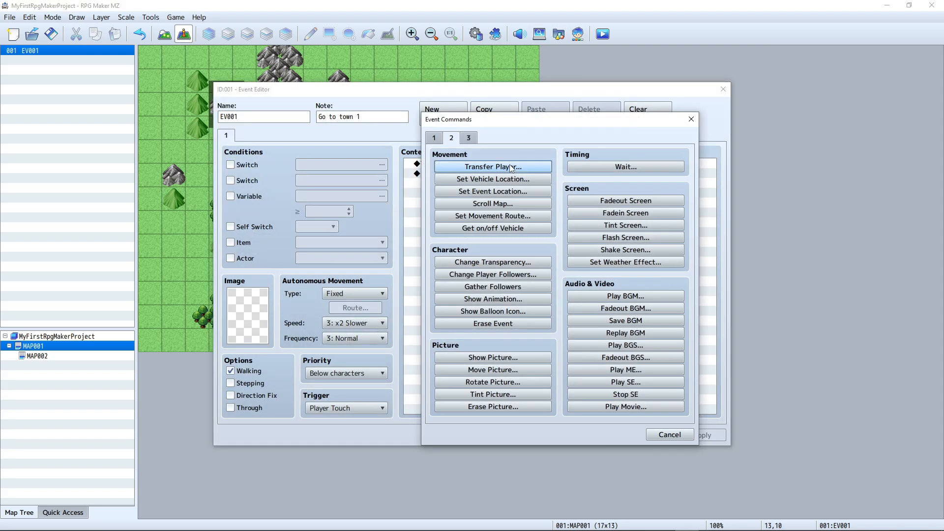
pyautogui.click(690, 118)
pyautogui.doubleClick(437, 172)
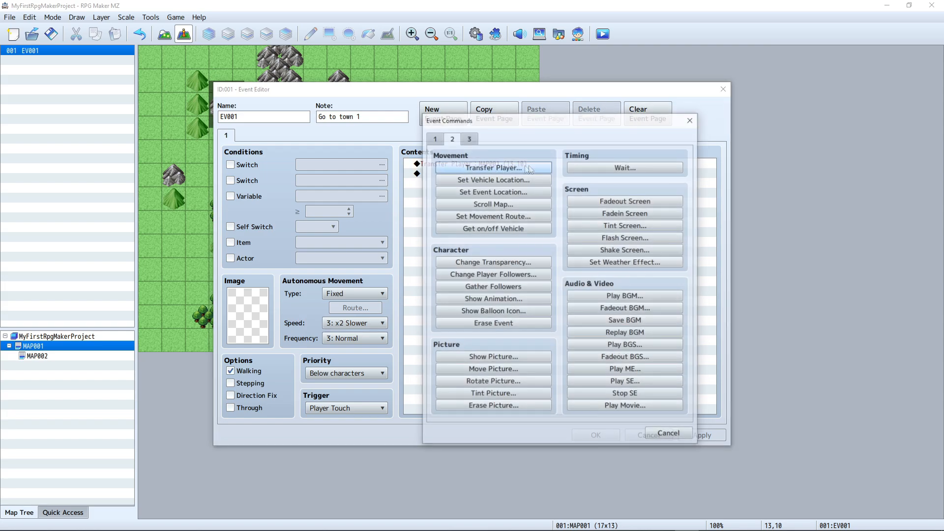
pyautogui.click(435, 140)
pyautogui.click(455, 142)
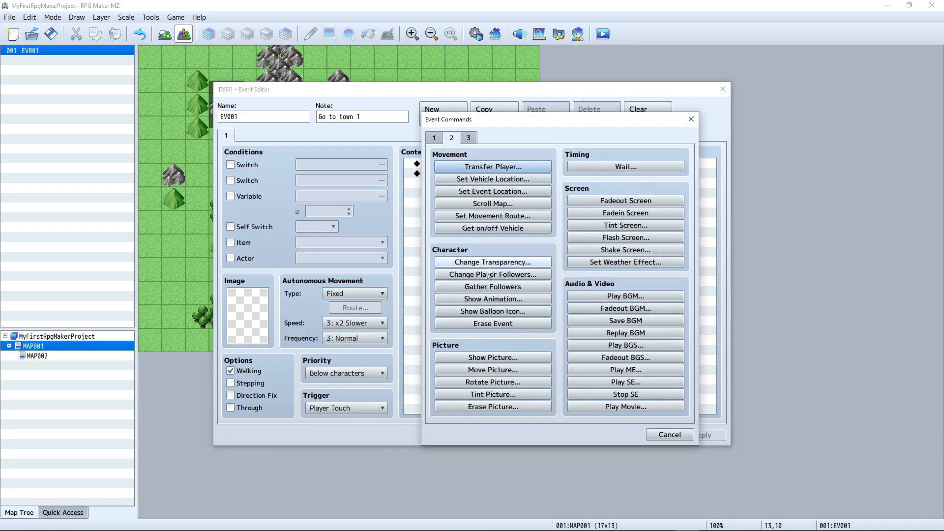
pyautogui.click(512, 166)
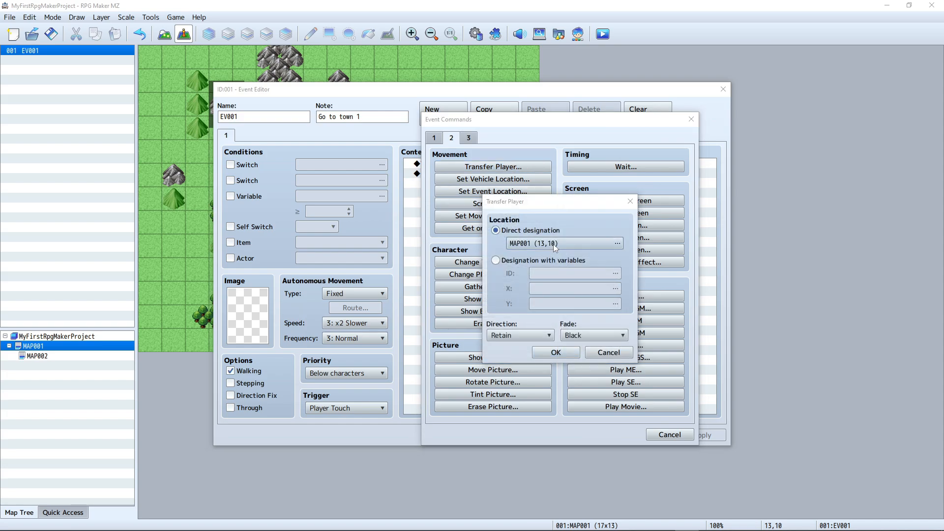
# Set the Transfer Player location to MAP002 at 9,10, southeast of the house, and add the command
pyautogui.click(553, 244)
pyautogui.click(343, 147)
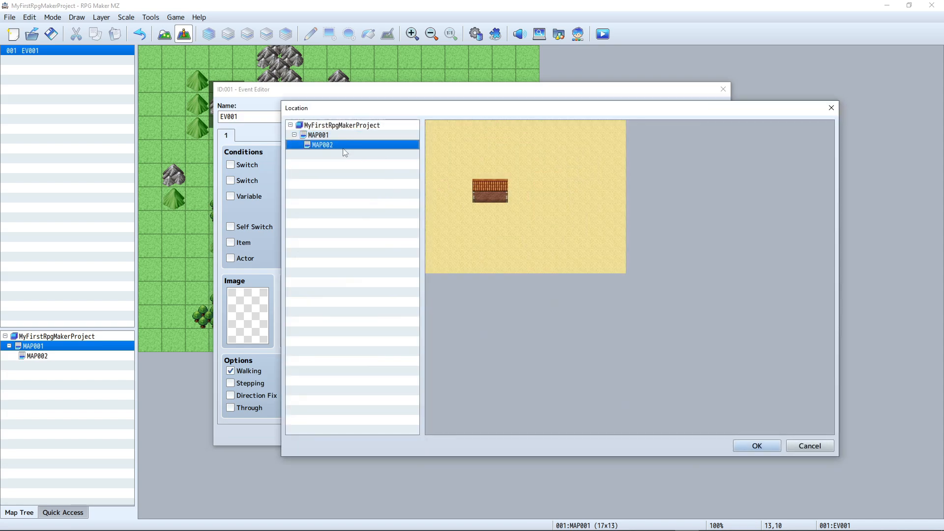
pyautogui.press('Escape')
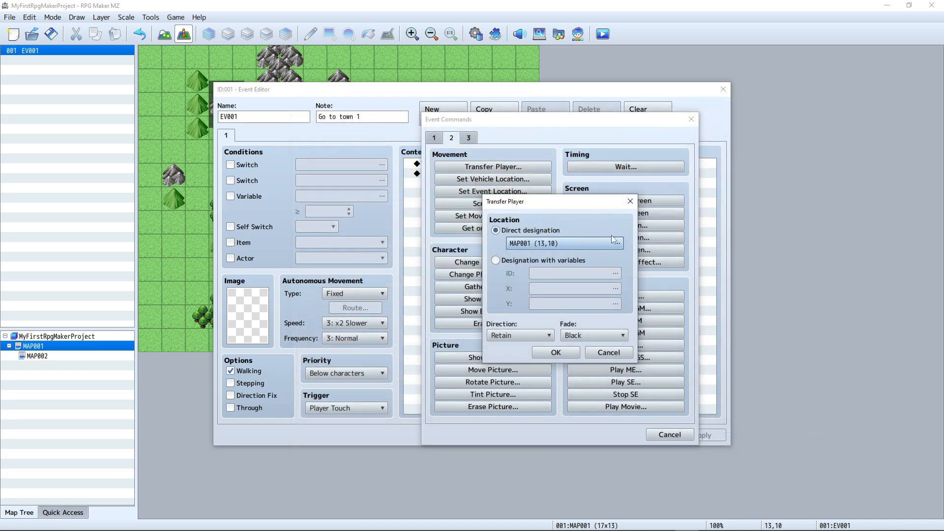
pyautogui.click(549, 243)
pyautogui.click(323, 145)
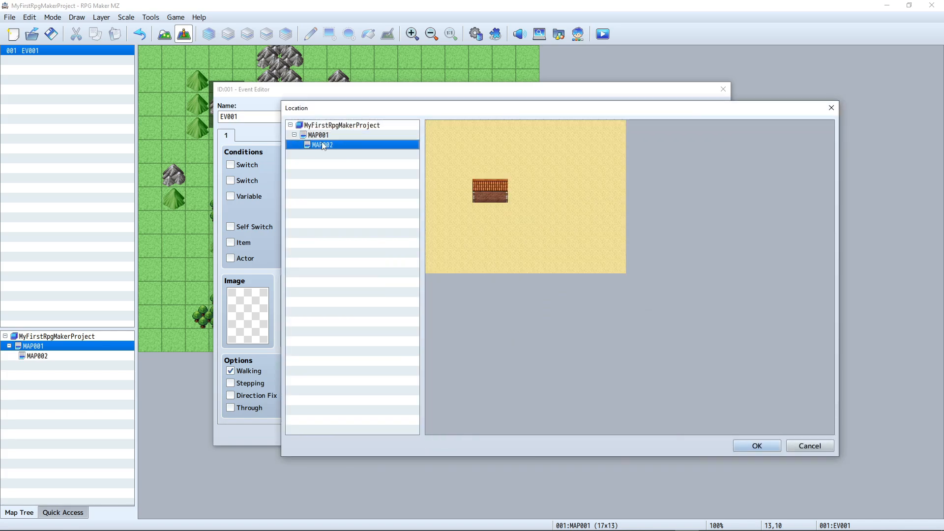
pyautogui.click(561, 211)
pyautogui.click(560, 185)
pyautogui.click(551, 246)
pyautogui.click(596, 245)
pyautogui.click(503, 245)
pyautogui.click(539, 247)
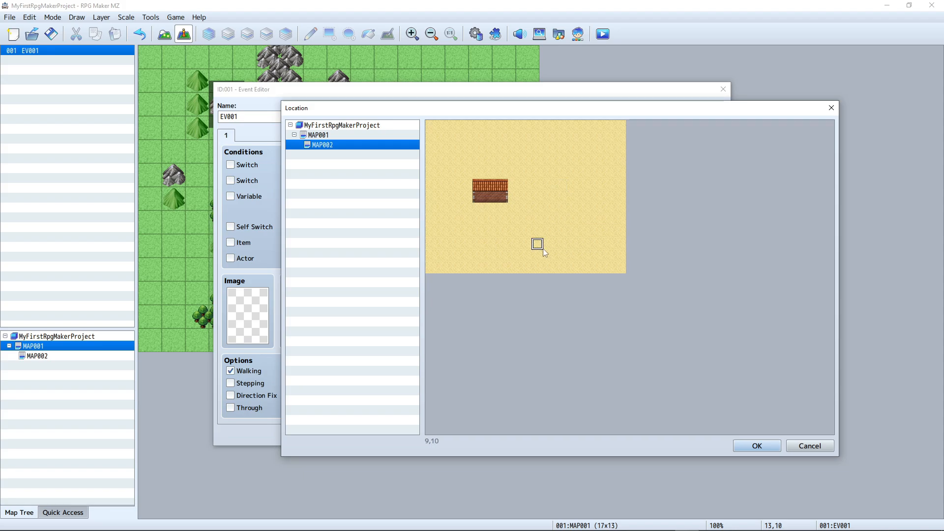
pyautogui.click(748, 444)
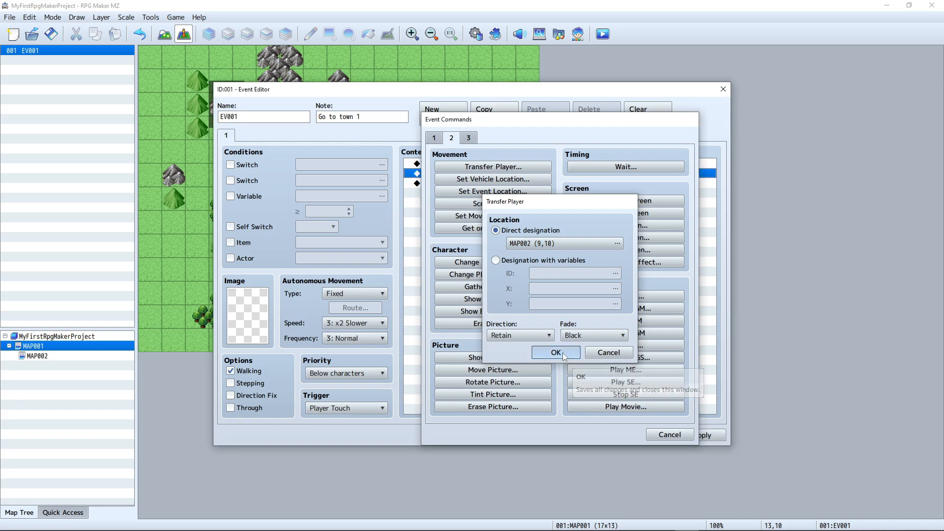
pyautogui.click(562, 353)
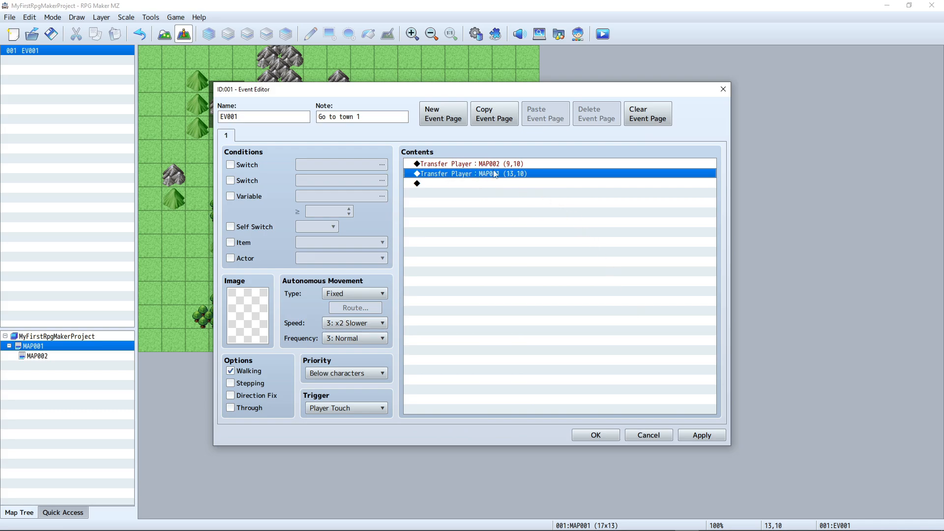
# Delete the Transfer Player command that targets MAP001 (13,10) from the village event and save the event
pyautogui.click(471, 163)
pyautogui.click(462, 176)
pyautogui.rightClick(498, 176)
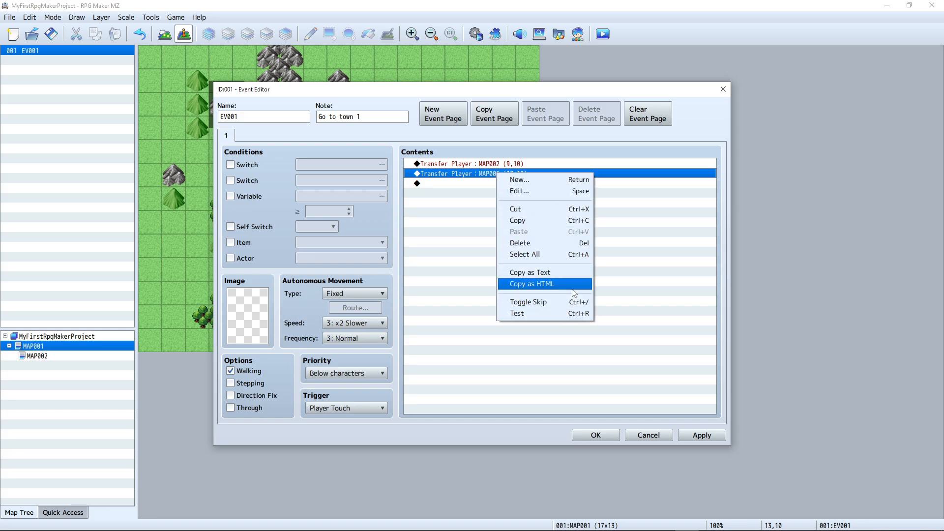
pyautogui.click(552, 243)
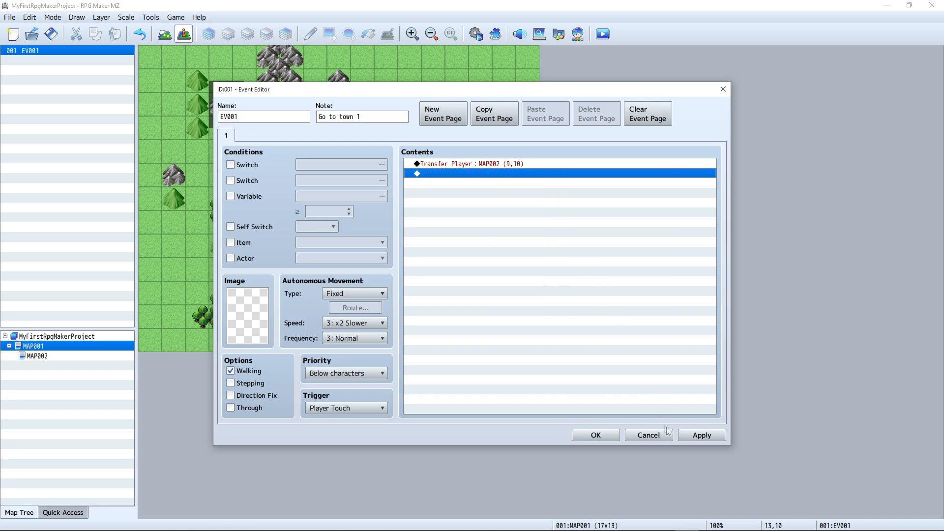
pyautogui.click(702, 435)
pyautogui.click(595, 435)
# Playtest the village transfer, walk the party around the town map, and end the playtest
pyautogui.click(603, 34)
pyautogui.click(464, 280)
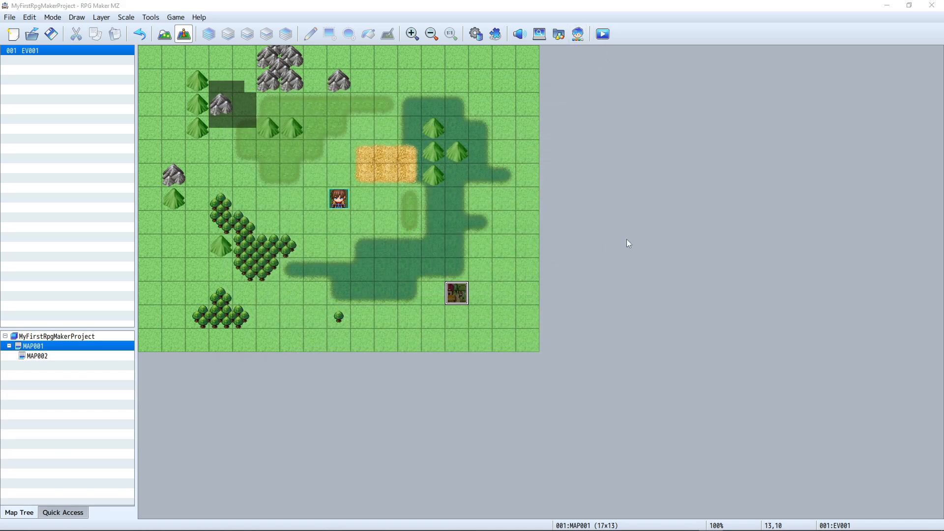
pyautogui.press('Left')
pyautogui.press('Left')
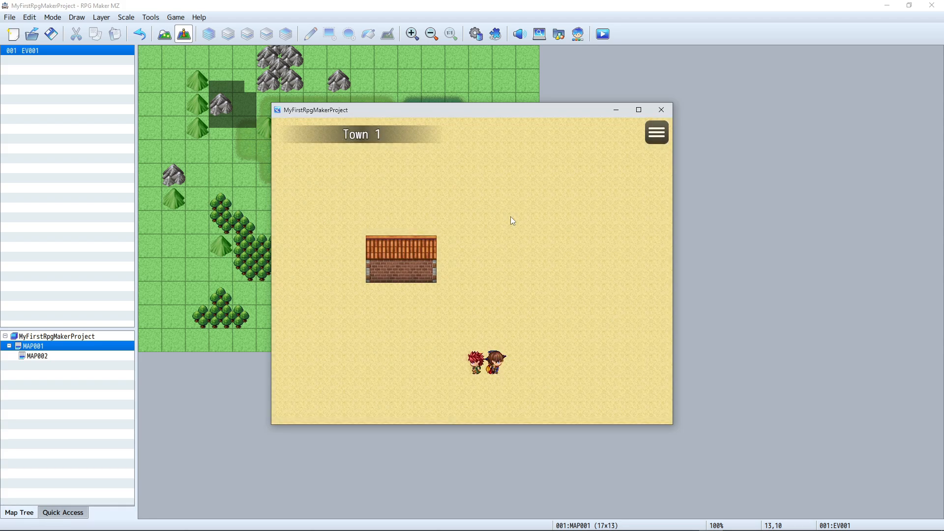
pyautogui.press('Up')
pyautogui.press('Up')
pyautogui.press('Up')
pyautogui.press('Up')
pyautogui.press('Up')
pyautogui.press('Left')
pyautogui.hotkey('alt', 'F4')
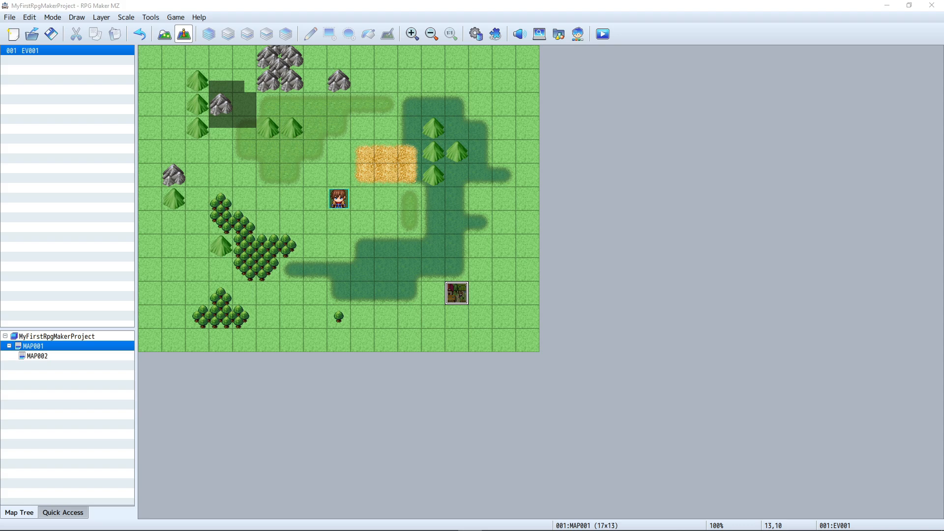
# Place a small stone entrance building tile from tileset B on layer 2 of MAP001 at 4,2, beside the grey rock
pyautogui.click(164, 34)
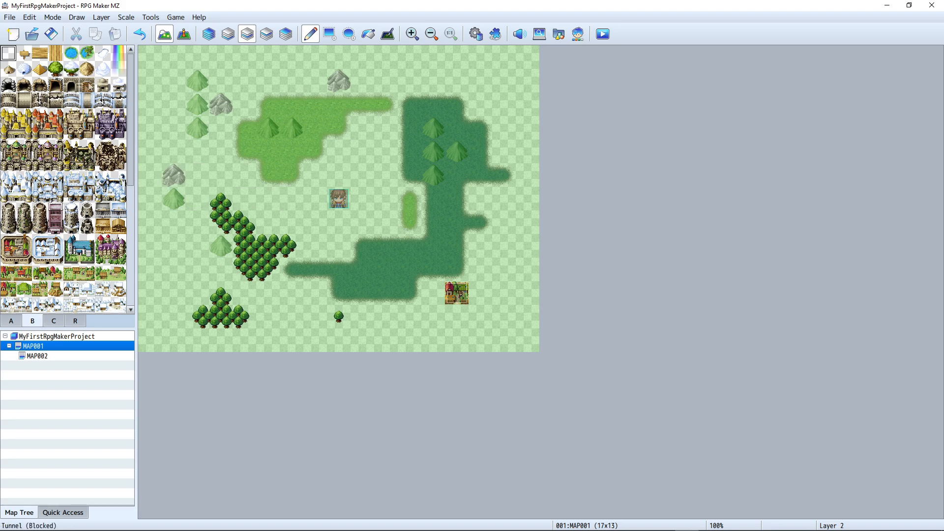
pyautogui.moveTo(130, 67); pyautogui.dragTo(137, 238)
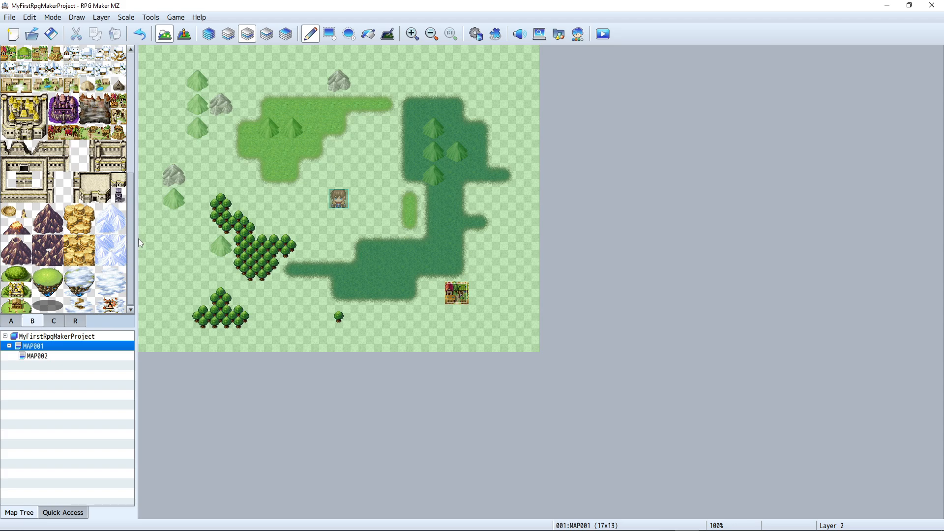
pyautogui.click(54, 321)
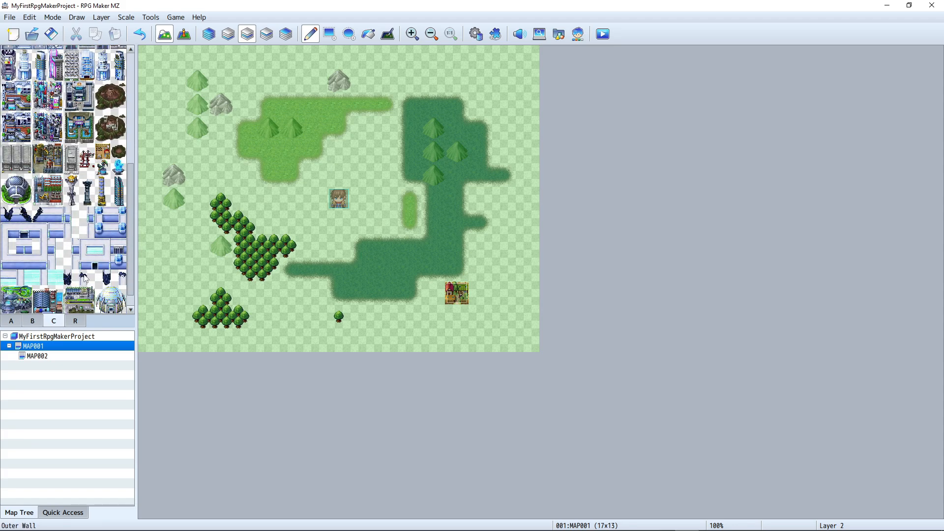
pyautogui.scroll(-1, 83, 274)
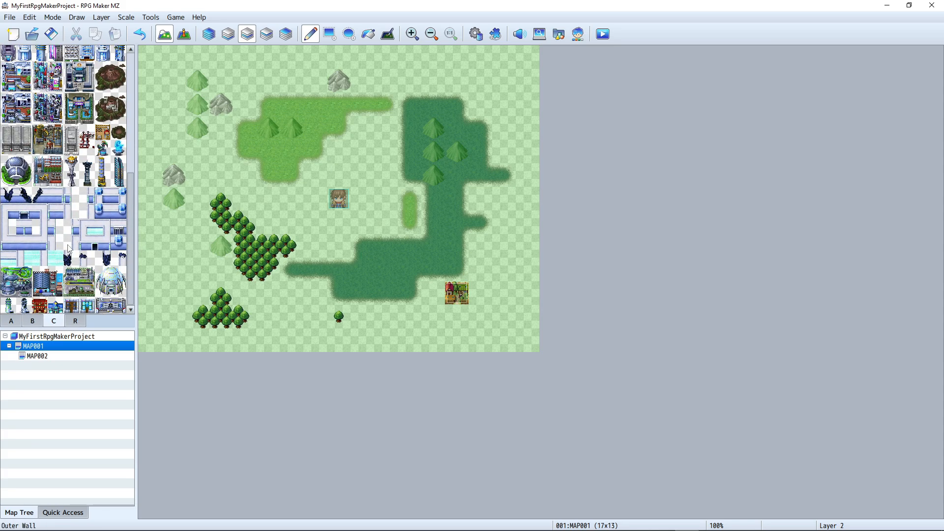
pyautogui.scroll(5, 69, 248)
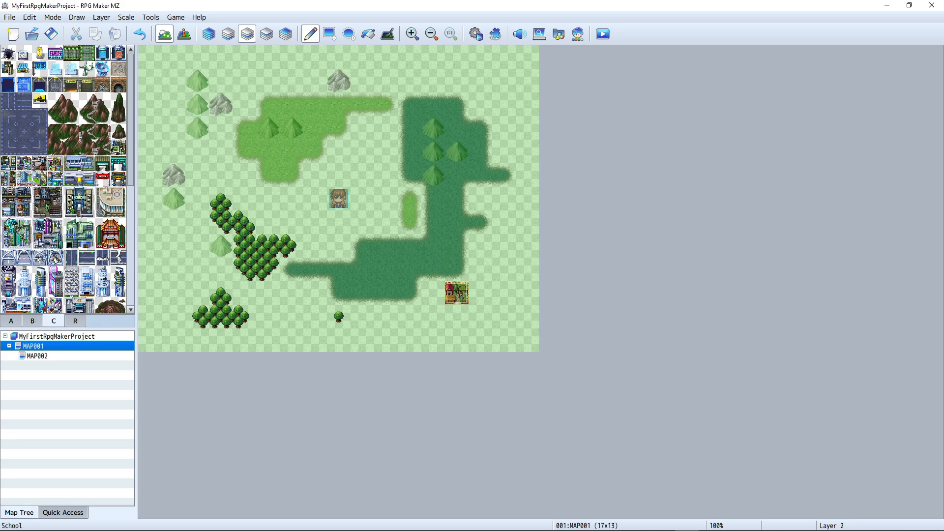
pyautogui.click(29, 321)
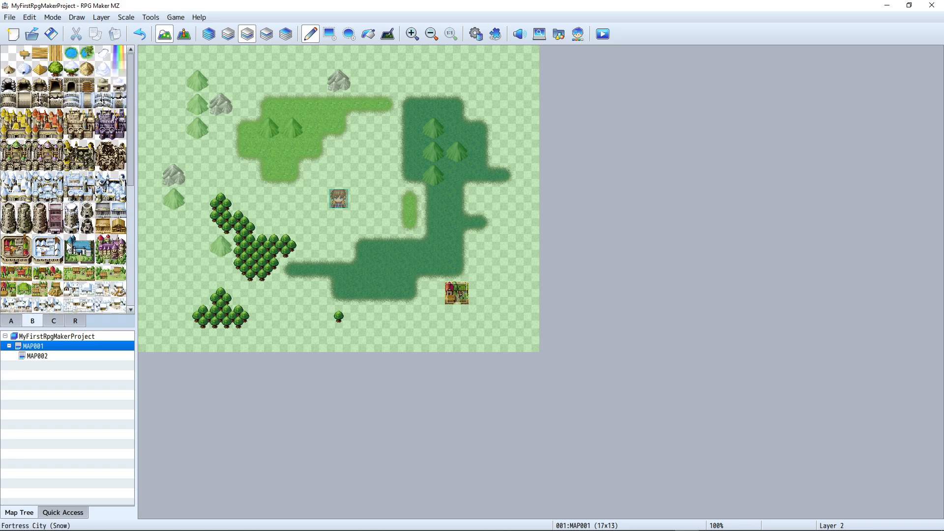
pyautogui.click(103, 85)
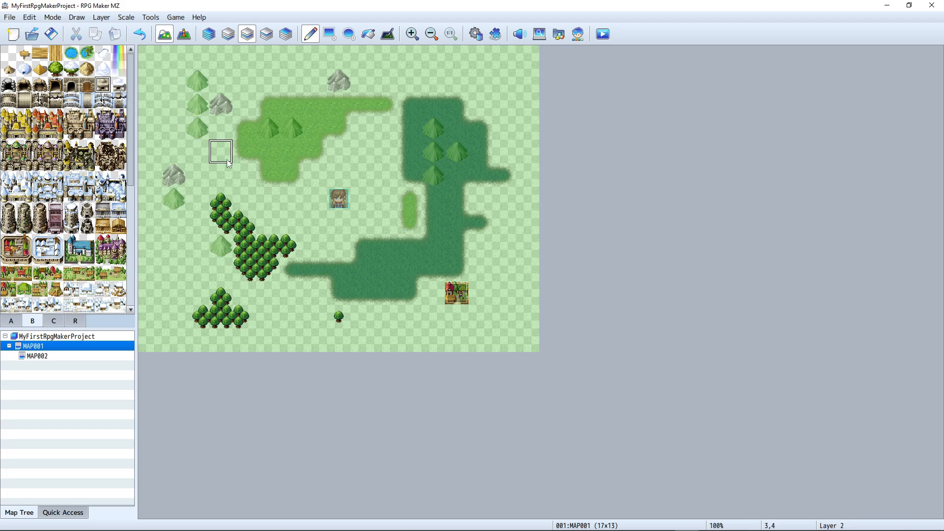
pyautogui.click(244, 105)
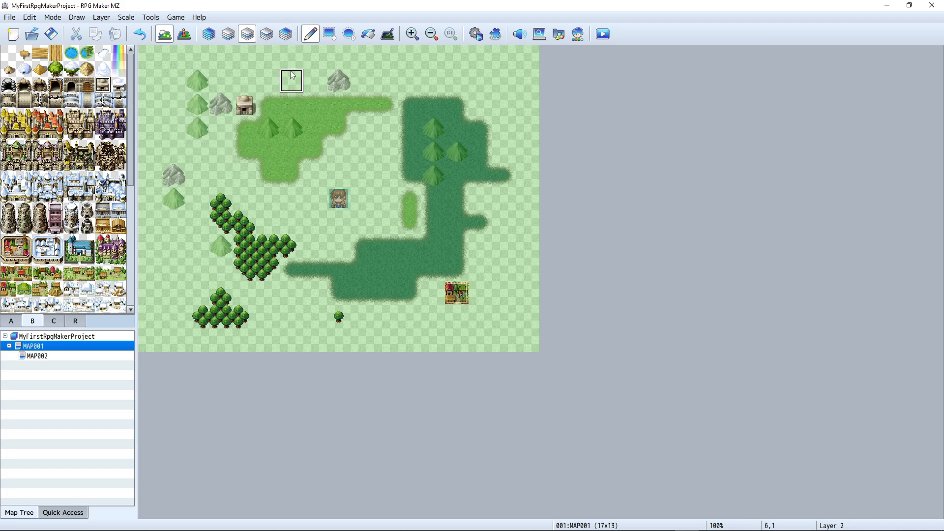
# Place a large brown mountain north of the stone entrance building and a big round tree near the west edge of MAP001
pyautogui.click(273, 40)
pyautogui.click(247, 34)
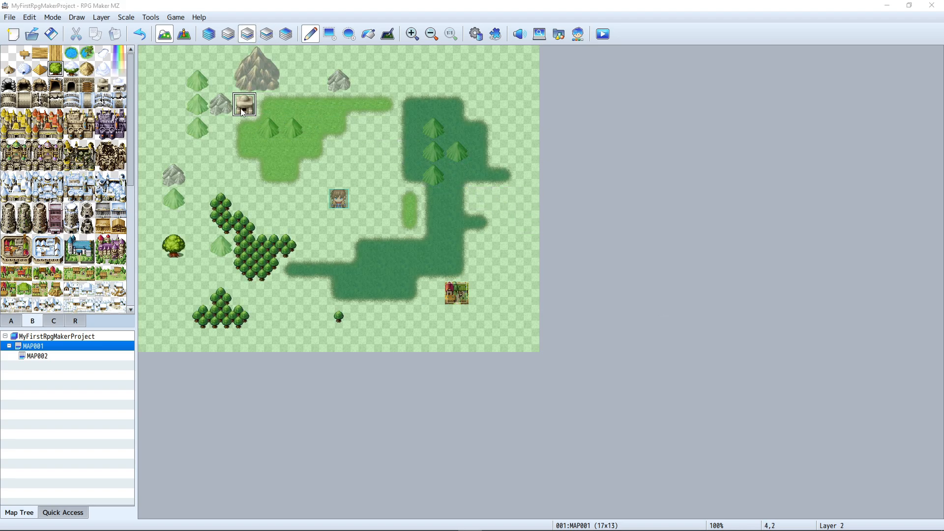
pyautogui.click(184, 34)
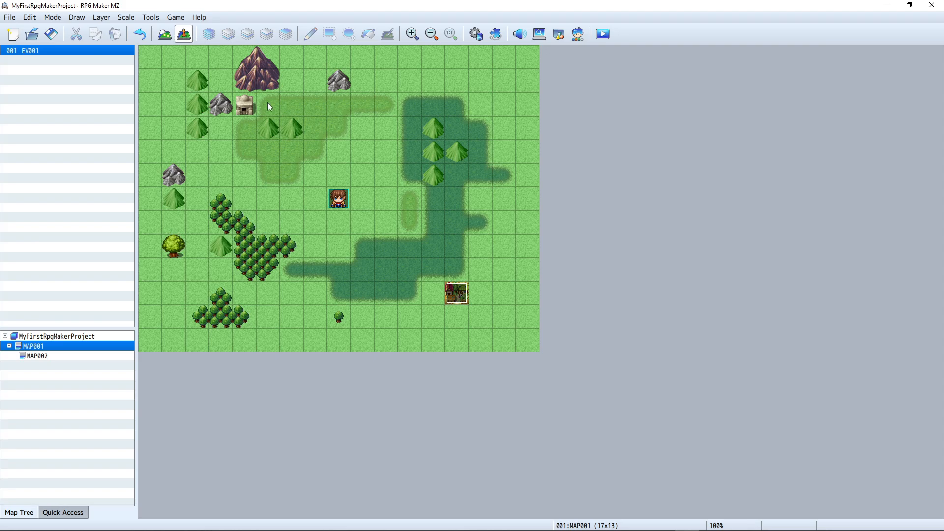
pyautogui.doubleClick(245, 107)
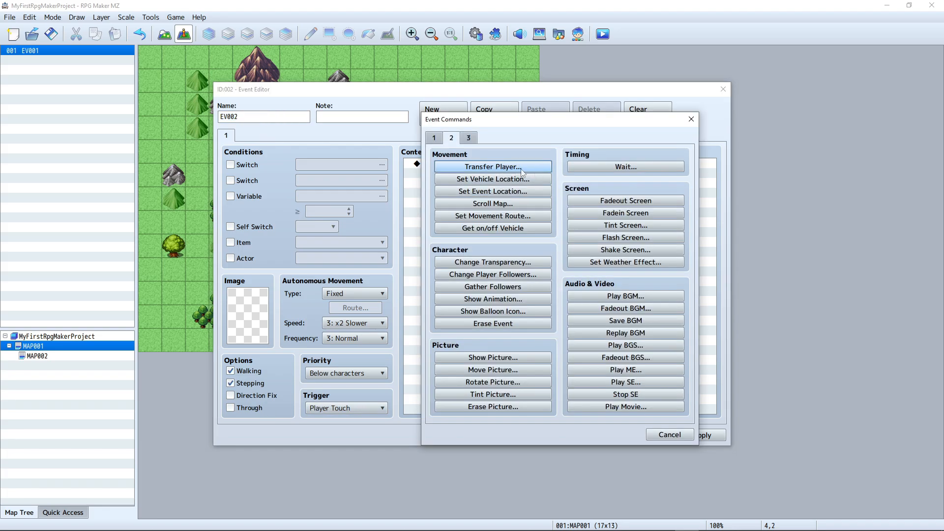
pyautogui.click(493, 167)
pyautogui.click(556, 246)
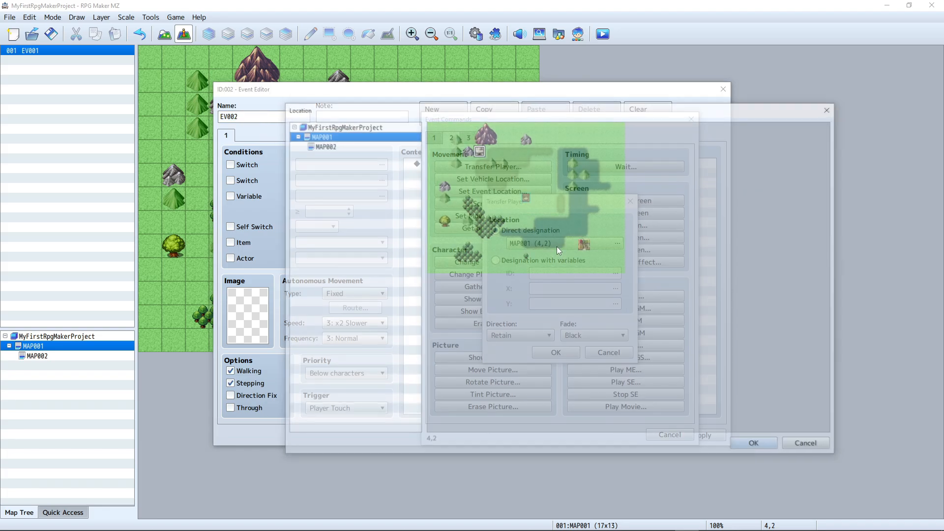
pyautogui.click(809, 446)
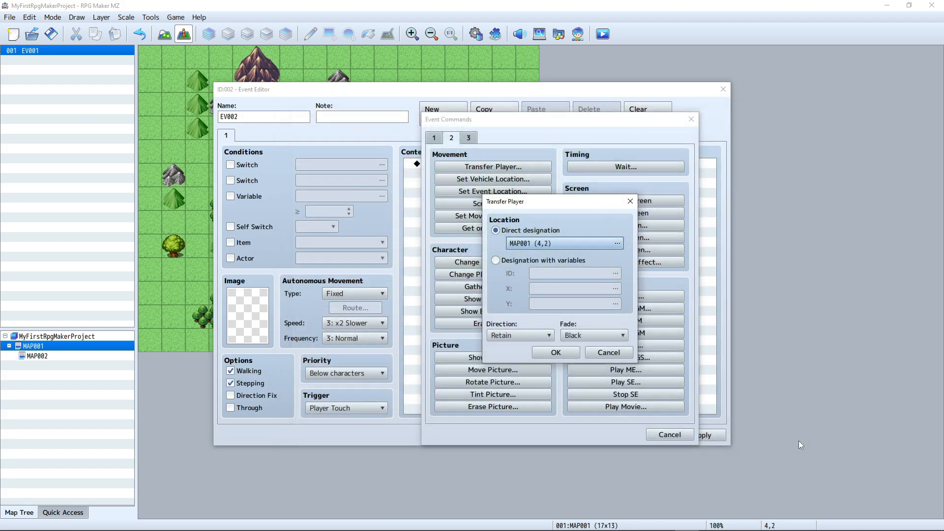
pyautogui.click(604, 353)
pyautogui.click(662, 435)
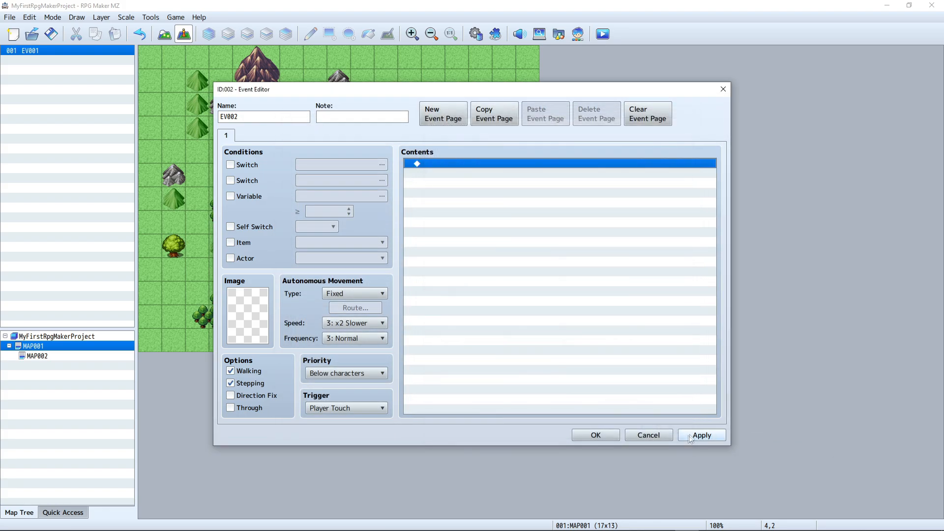
pyautogui.click(662, 436)
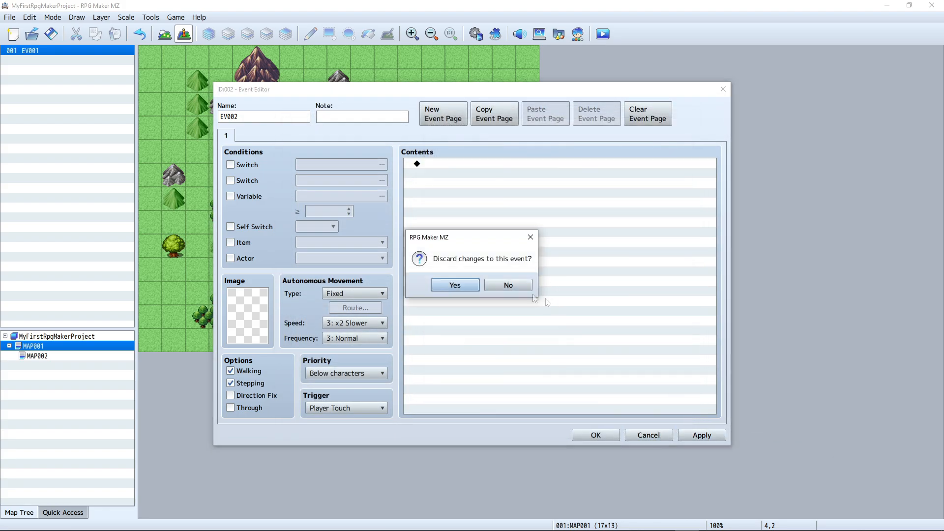
pyautogui.click(461, 286)
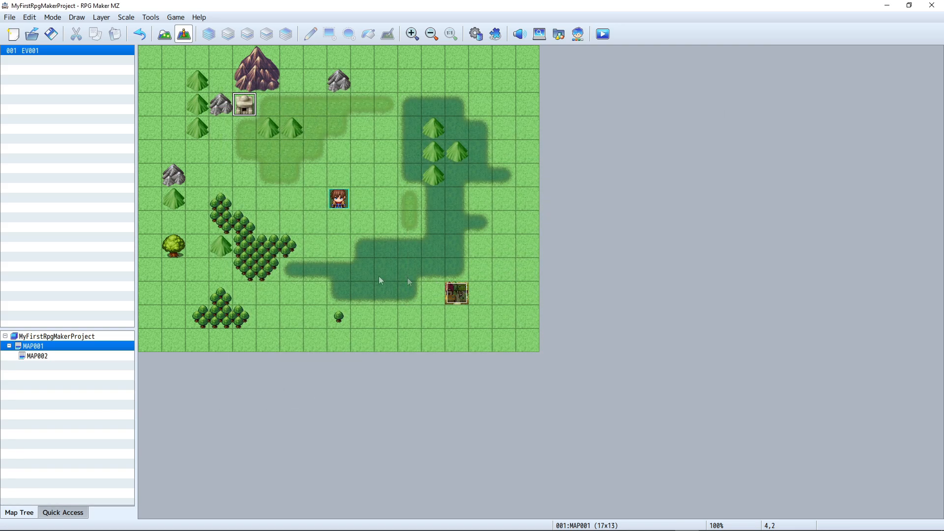
# Create map MAP003 directly under the project root with the 0004 Dungeon tileset, width 100 and height 100
pyautogui.rightClick(60, 338)
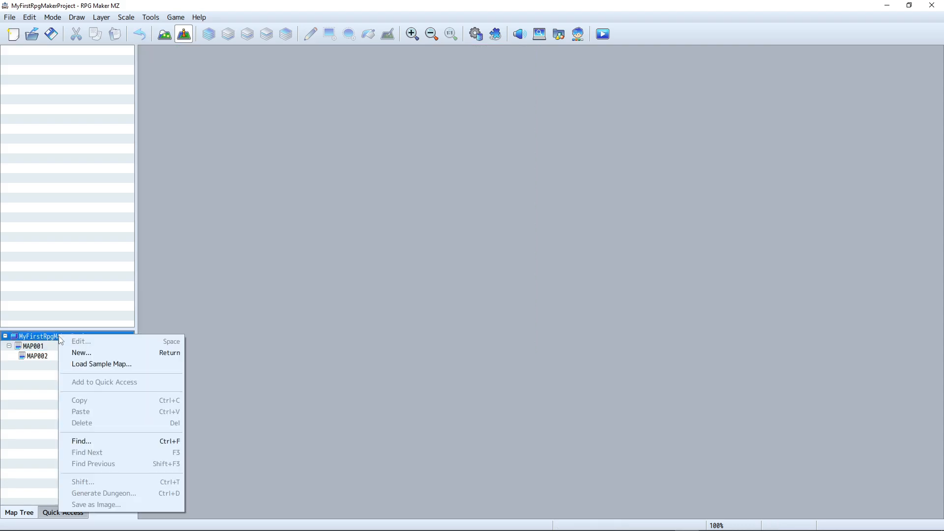
pyautogui.click(89, 352)
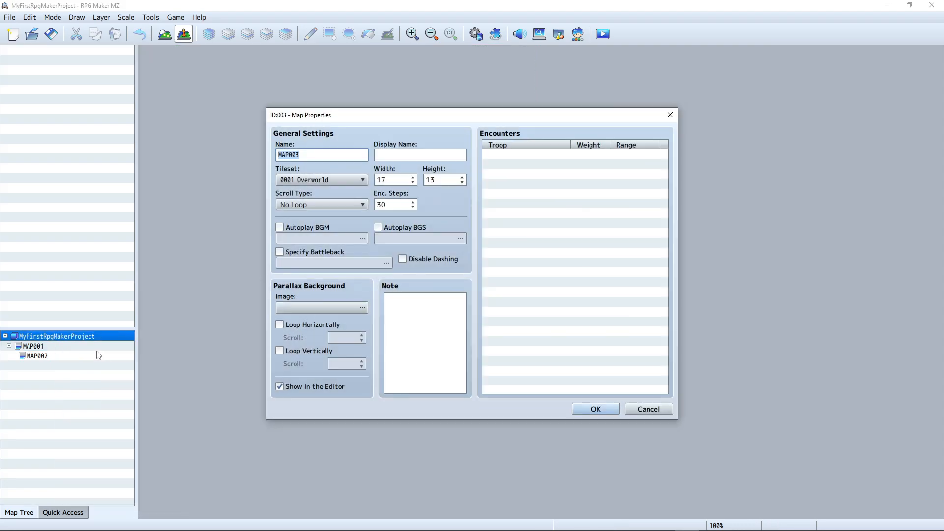
pyautogui.click(316, 181)
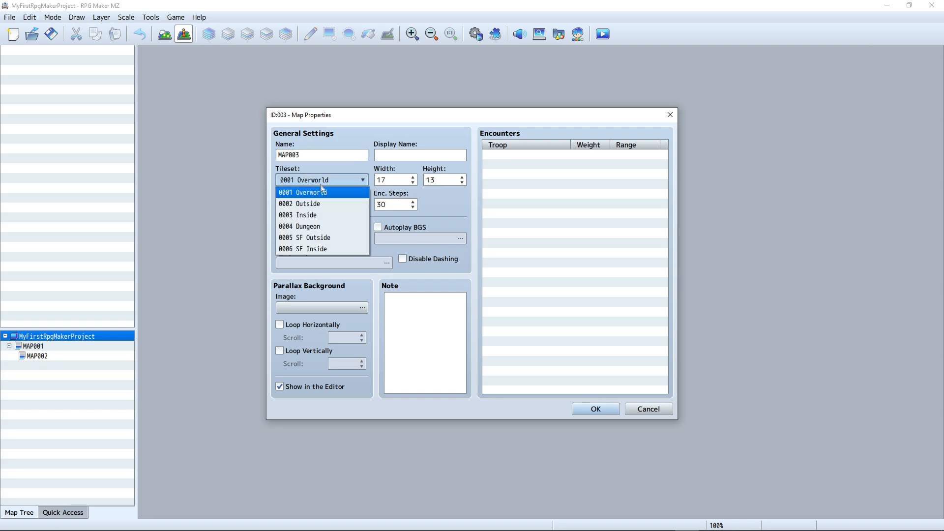
pyautogui.click(326, 226)
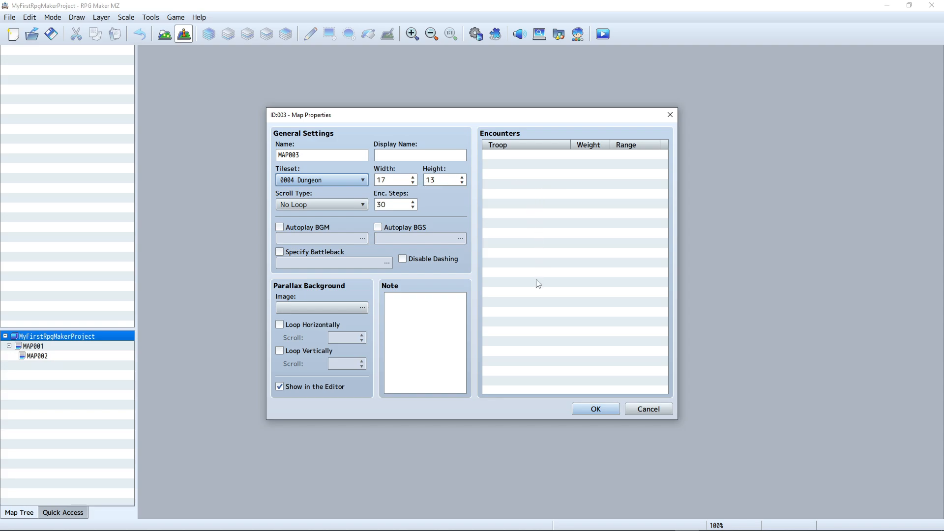
pyautogui.click(411, 182)
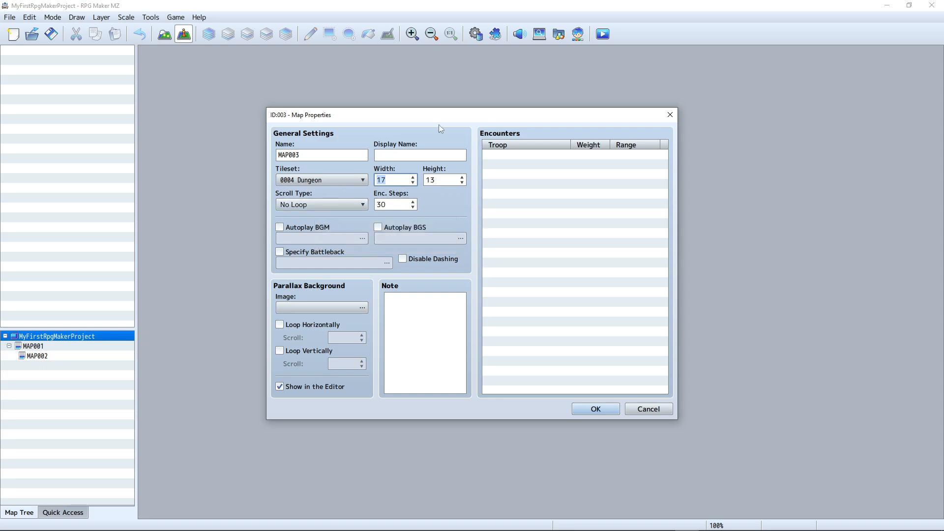
pyautogui.click(398, 181)
pyautogui.hotkey('shift', 'Home')
pyautogui.write('100')
pyautogui.press('Tab')
pyautogui.write('100')
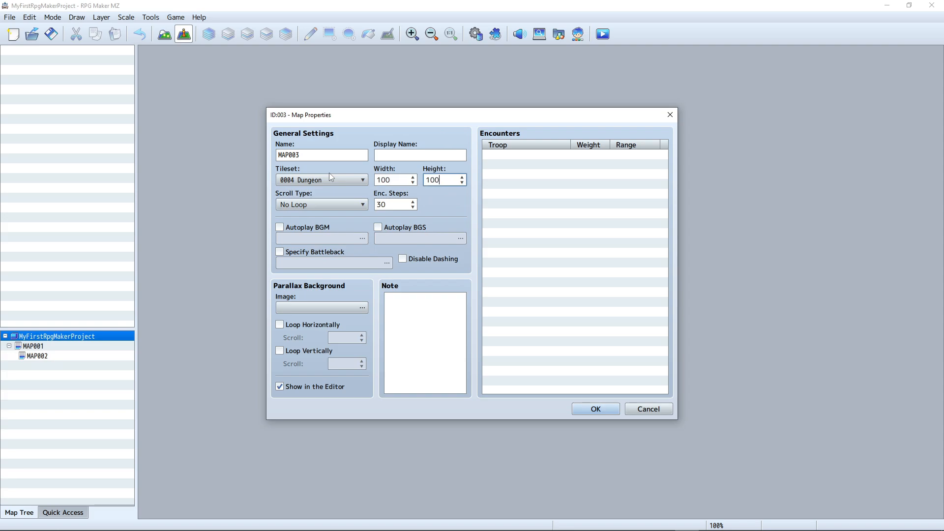
pyautogui.click(597, 412)
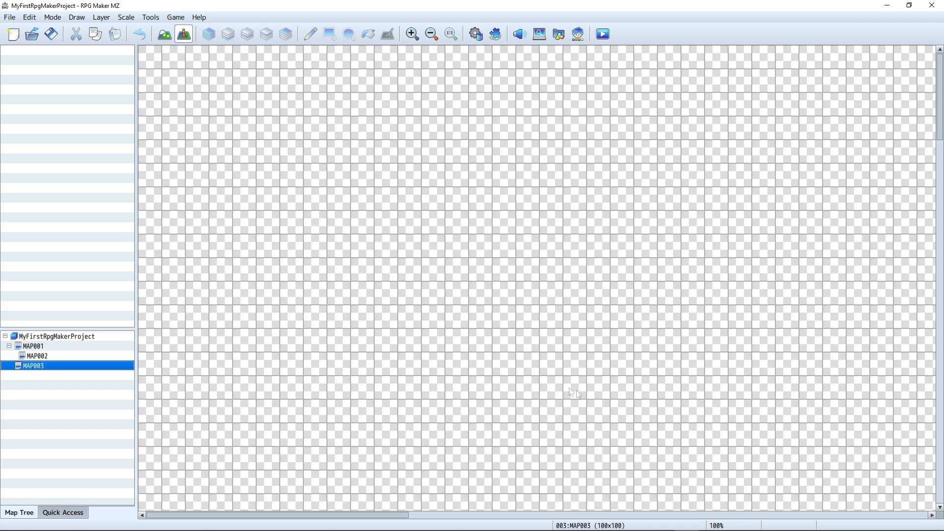
# Try filling the whole of MAP003 on layer 2 with the dark stone wall tile from tileset A
pyautogui.keyDown('ctrl'); pyautogui.scroll(-5, 474, 236); pyautogui.keyUp('ctrl')
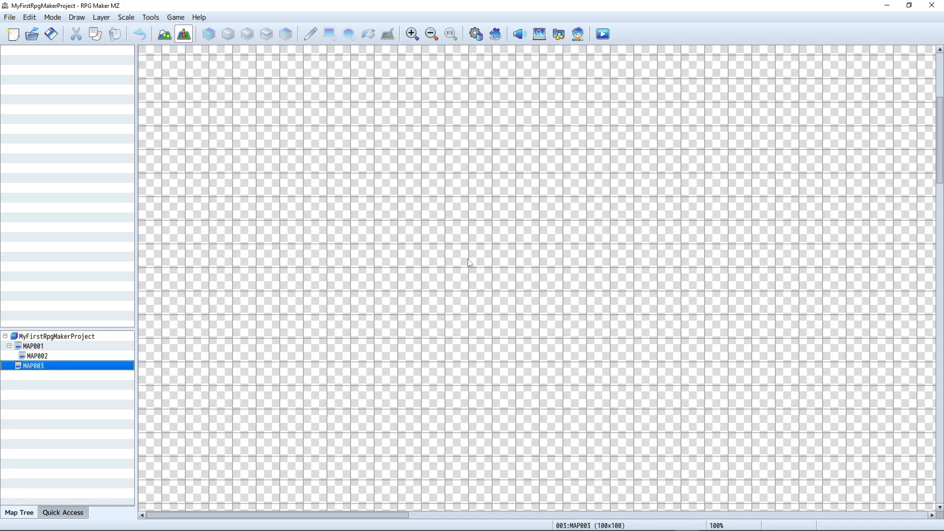
pyautogui.keyDown('ctrl'); pyautogui.scroll(-3, 468, 261); pyautogui.keyUp('ctrl')
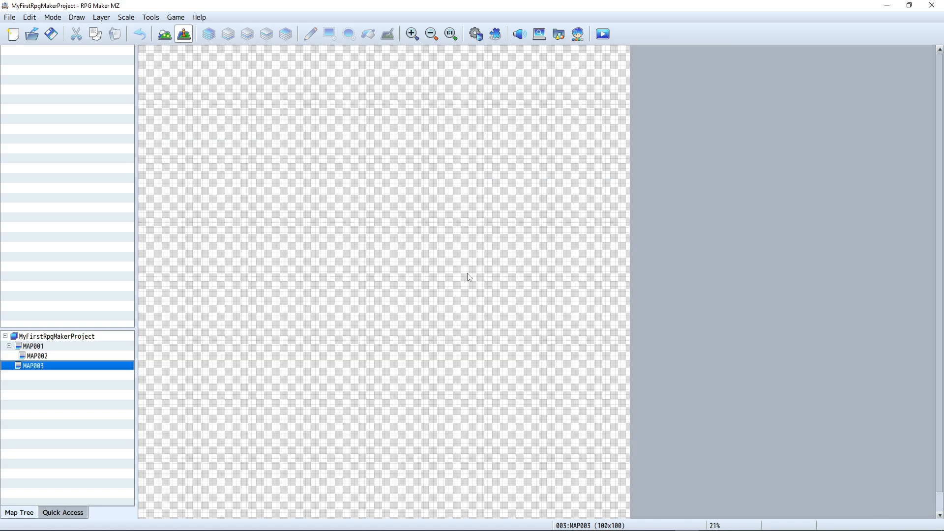
pyautogui.keyDown('ctrl'); pyautogui.scroll(-2, 466, 273); pyautogui.keyUp('ctrl')
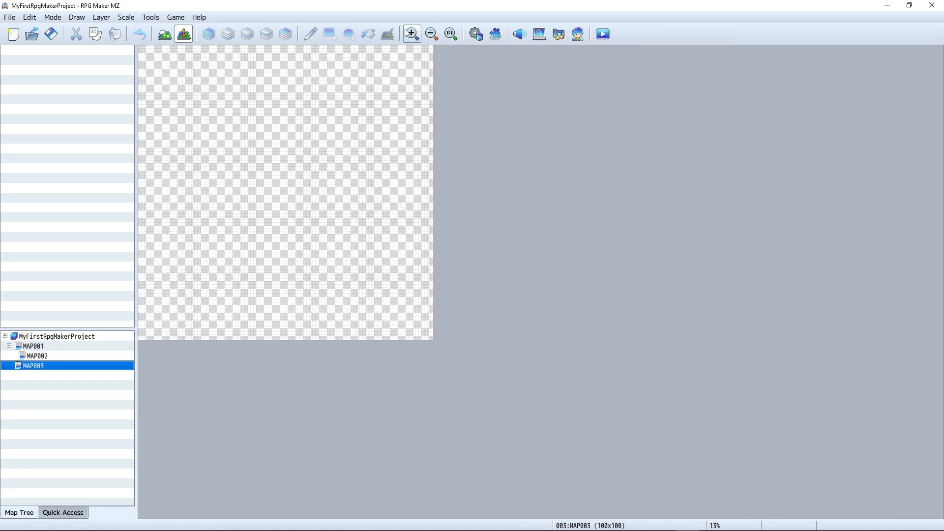
pyautogui.click(165, 38)
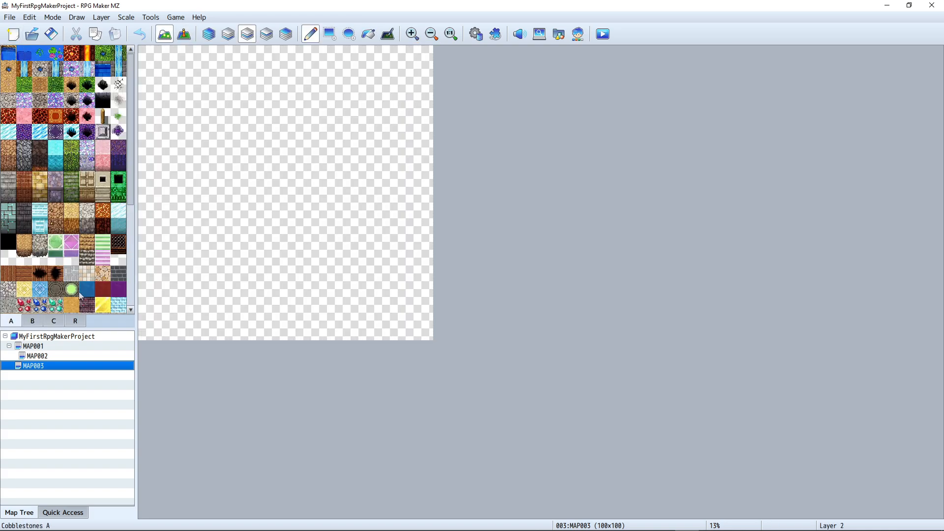
pyautogui.click(53, 323)
pyautogui.click(10, 320)
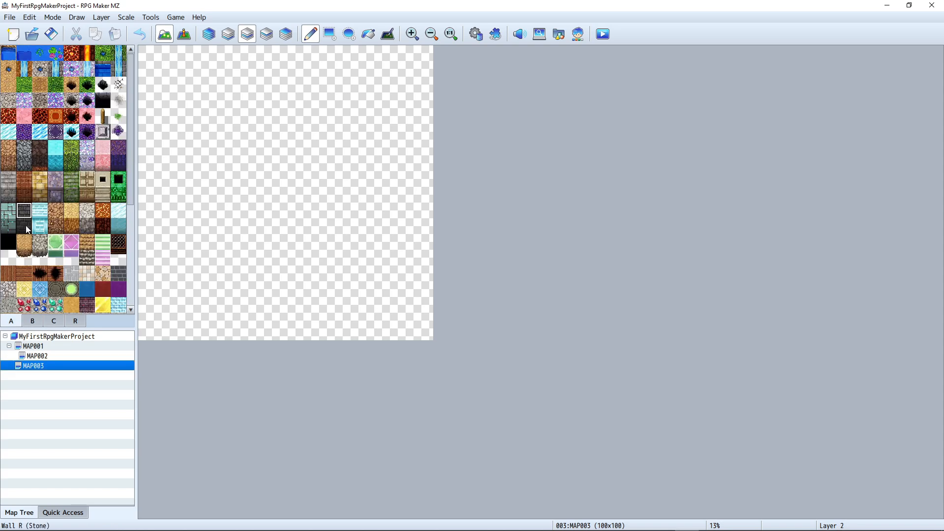
pyautogui.click(25, 225)
pyautogui.click(368, 34)
pyautogui.click(292, 146)
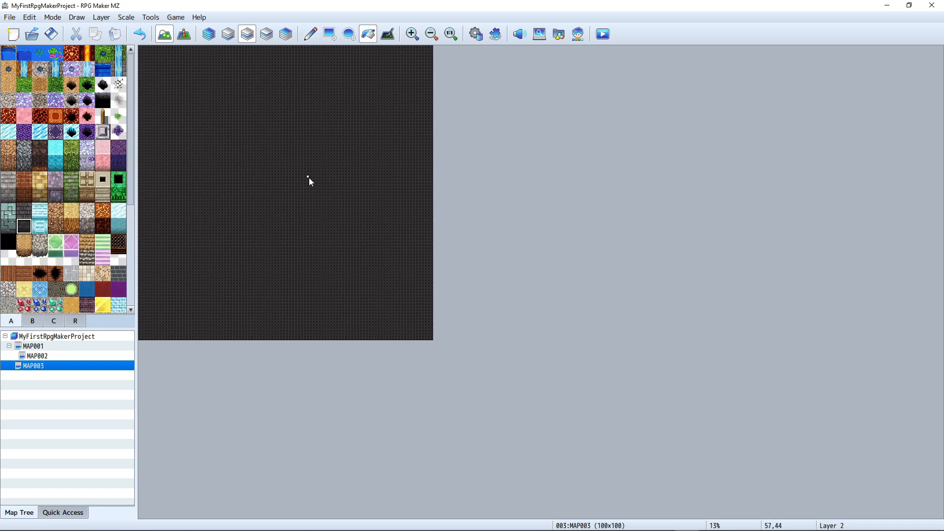
# Undo the layer 2 fill and flood-fill all of MAP003 on layer 1 with the same dark stone wall tile
pyautogui.keyDown('ctrl'); pyautogui.scroll(5, 284, 175); pyautogui.keyUp('ctrl')
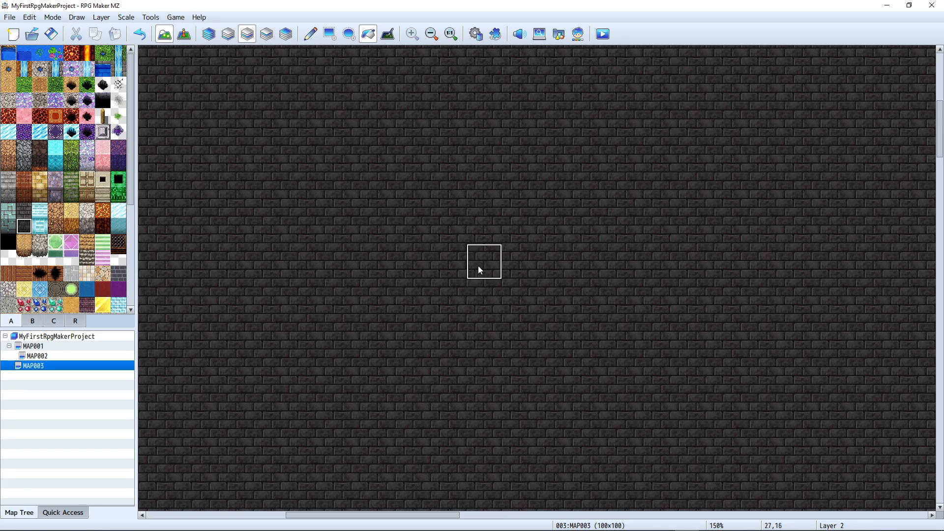
pyautogui.keyDown('ctrl'); pyautogui.scroll(-3, 479, 269); pyautogui.keyUp('ctrl')
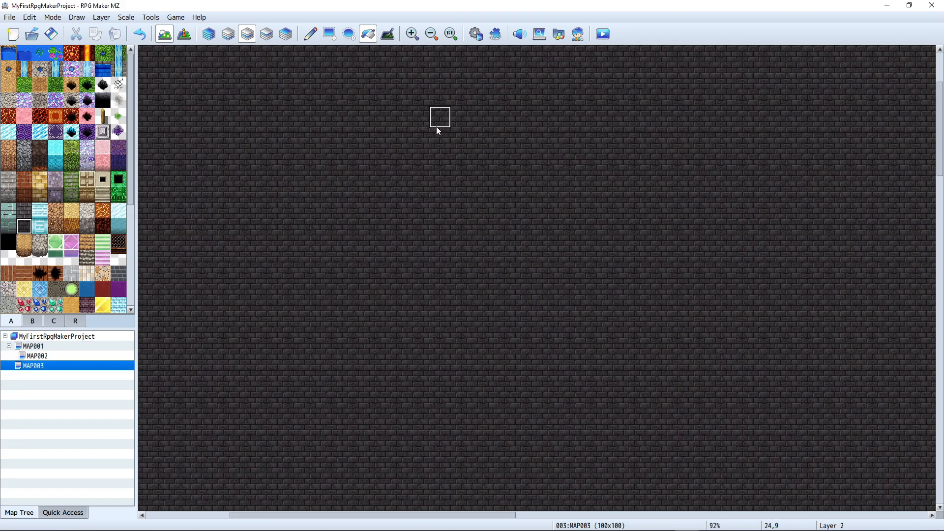
pyautogui.hotkey('ctrl', 'z')
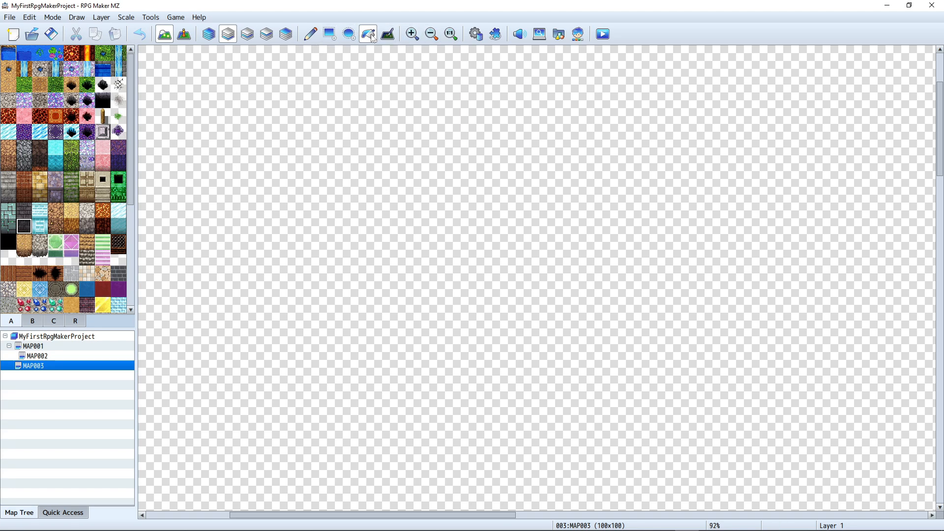
pyautogui.click(383, 114)
# Draw the winding outline of the dungeon on layer 2 of MAP003 with the grey brick wall-top tile, using the pencil
pyautogui.click(247, 33)
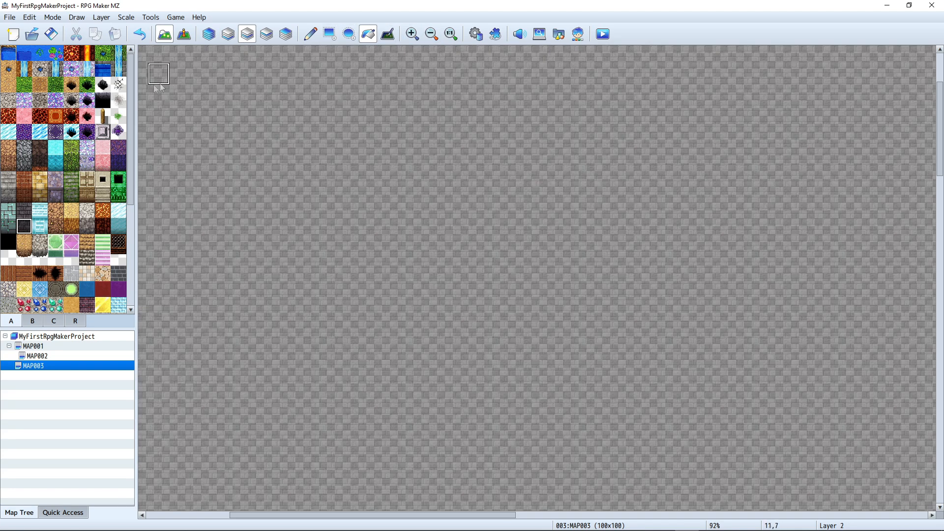
pyautogui.click(8, 179)
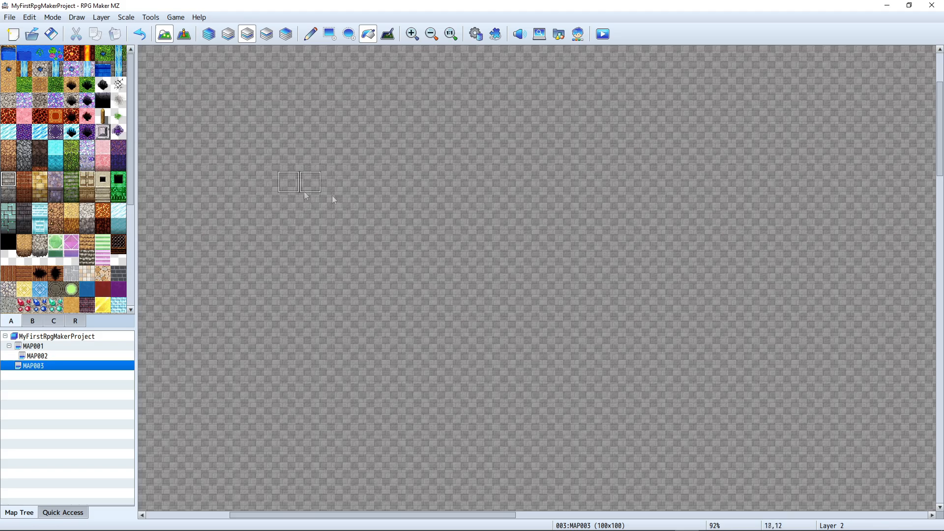
pyautogui.click(359, 167)
pyautogui.hotkey('ctrl', 'z')
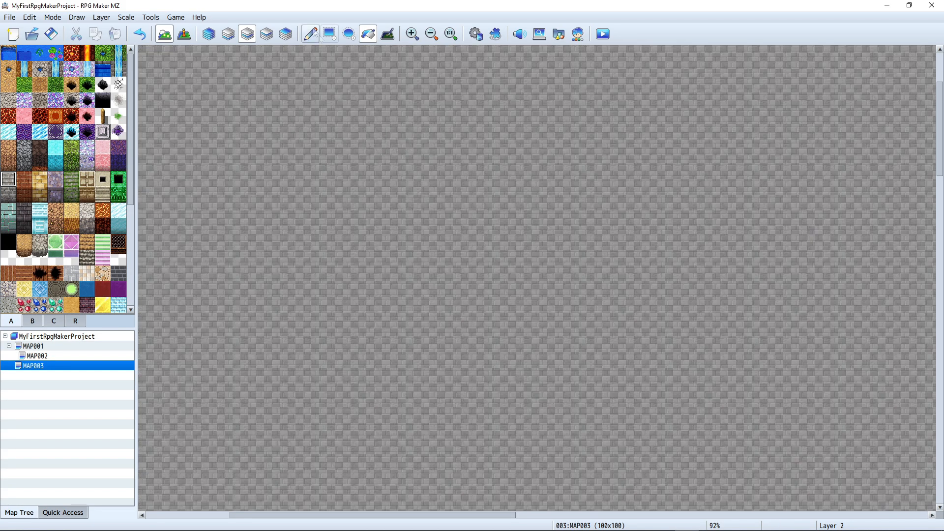
pyautogui.click(310, 33)
pyautogui.moveTo(343, 188)
pyautogui.mouseDown()
pyautogui.moveTo(421, 187)
pyautogui.moveTo(329, 187)
pyautogui.moveTo(338, 264)
pyautogui.mouseUp()
# Create an event on the stone entrance building at 4,2 of MAP001 and start a Transfer Player command in it
pyautogui.click(33, 346)
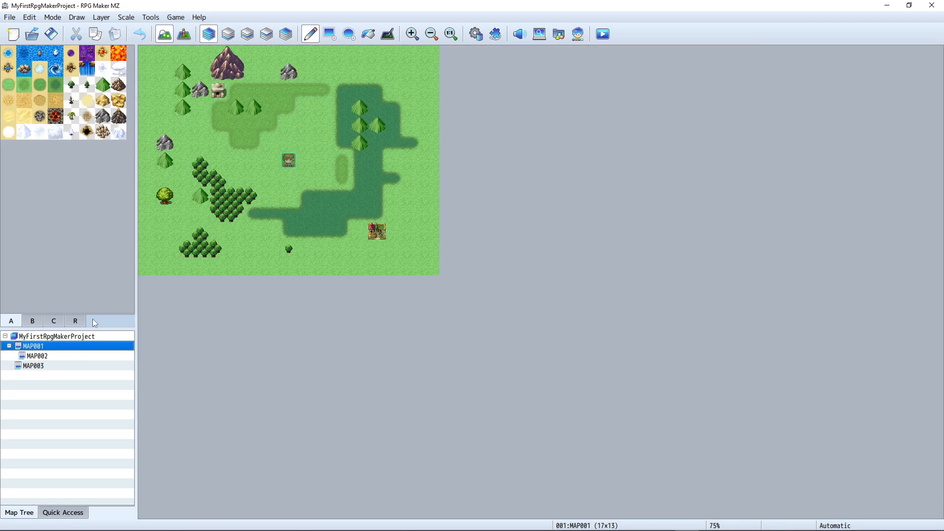
pyautogui.keyDown('ctrl'); pyautogui.scroll(3, 187, 63); pyautogui.keyUp('ctrl')
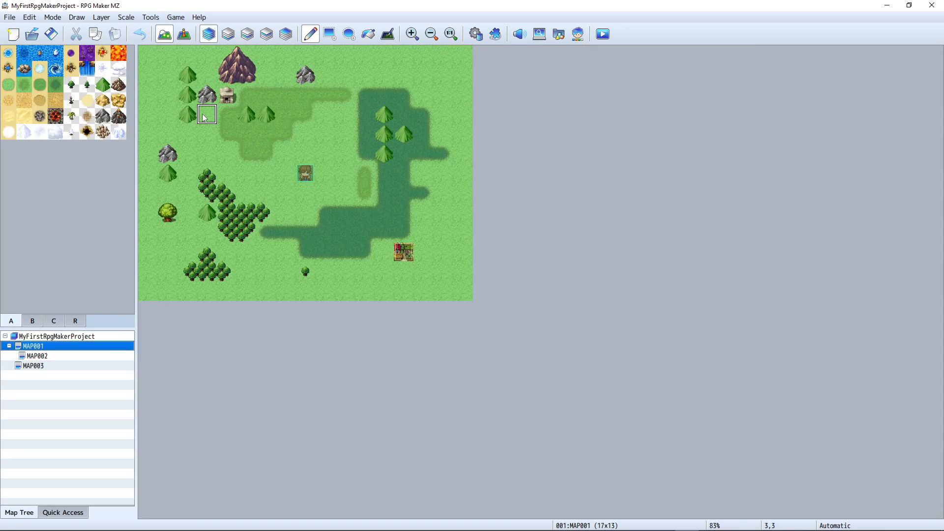
pyautogui.press('F6')
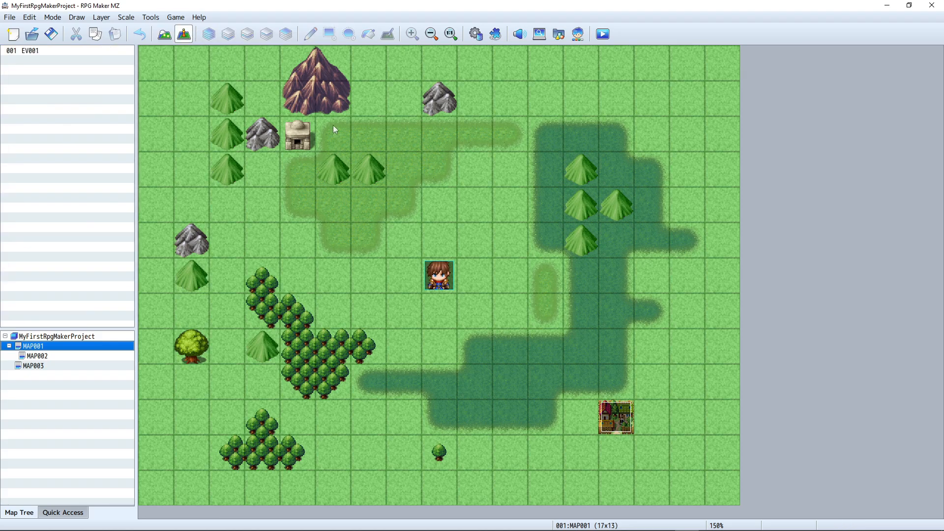
pyautogui.doubleClick(308, 140)
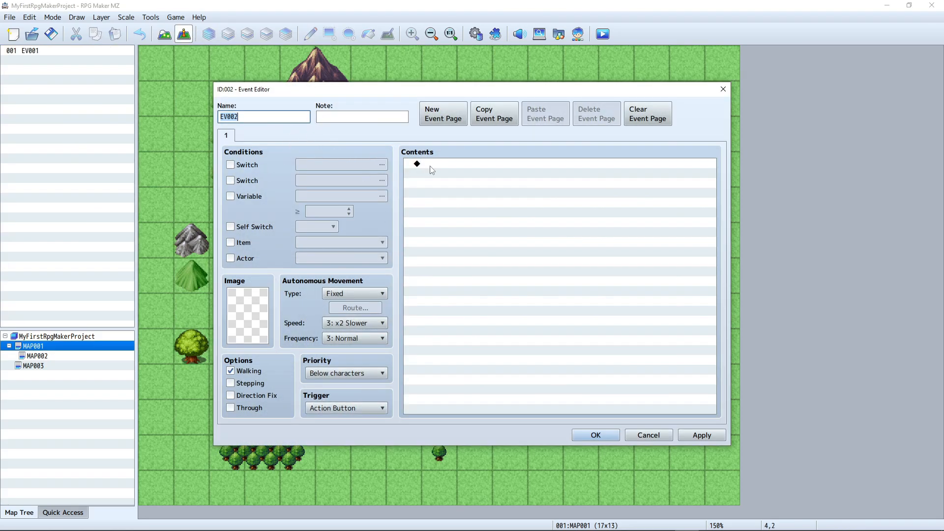
pyautogui.doubleClick(473, 167)
pyautogui.click(534, 167)
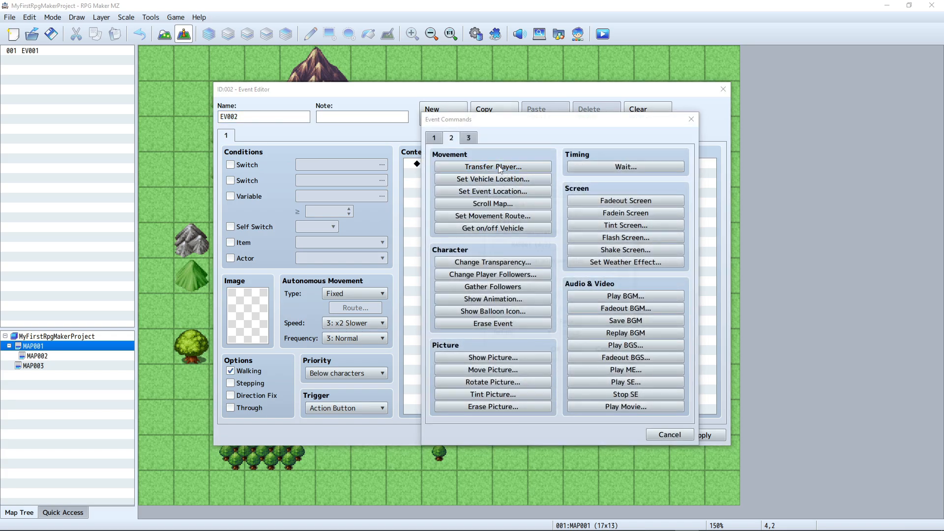
pyautogui.click(540, 244)
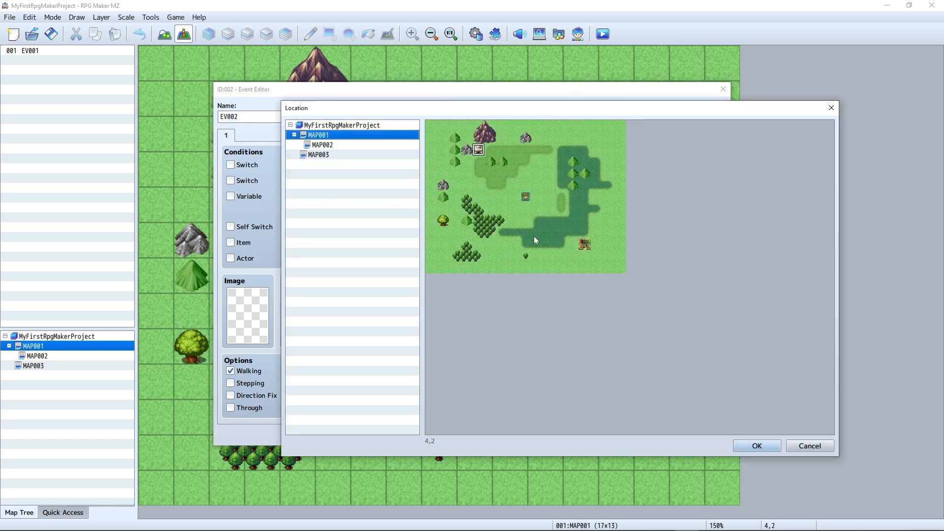
pyautogui.click(317, 155)
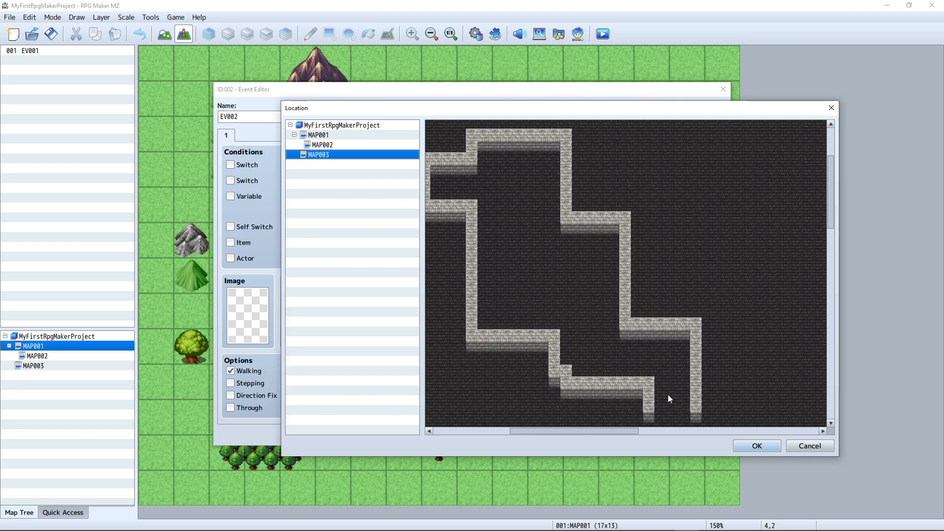
pyautogui.click(672, 411)
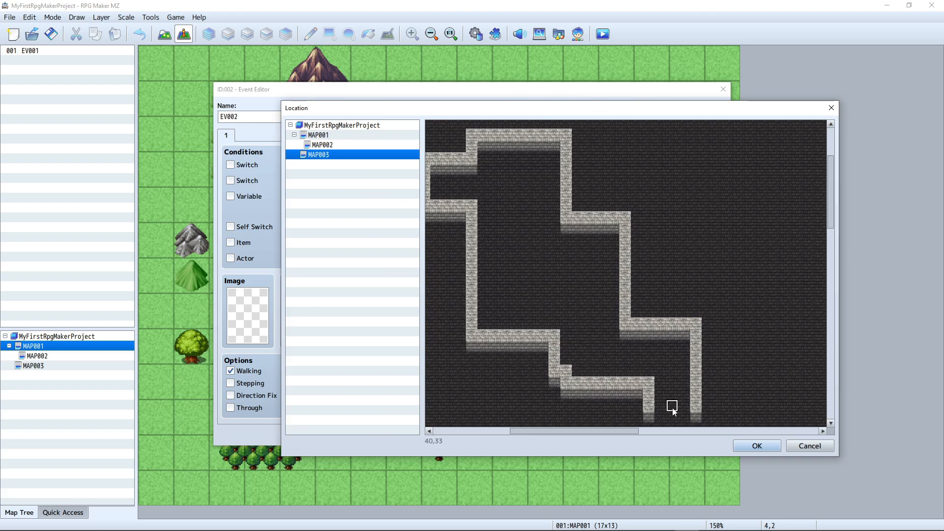
pyautogui.click(766, 449)
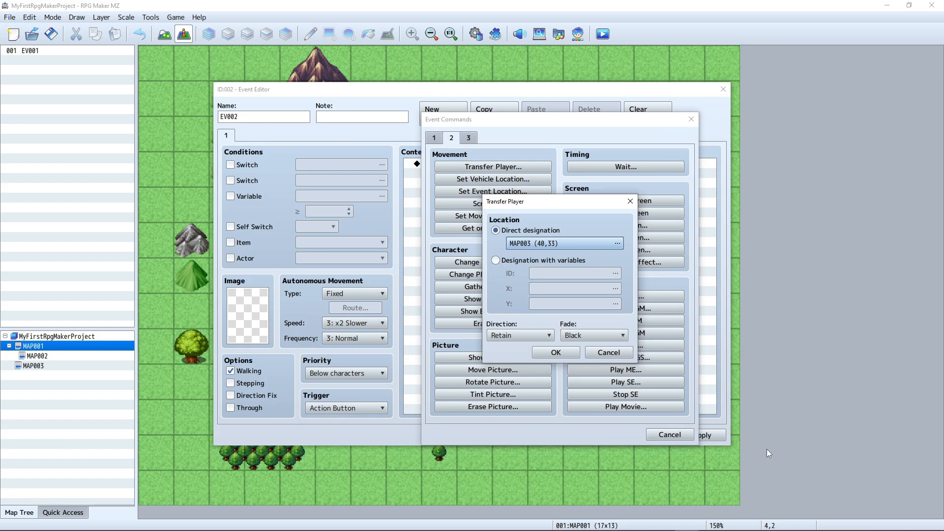
pyautogui.click(590, 331)
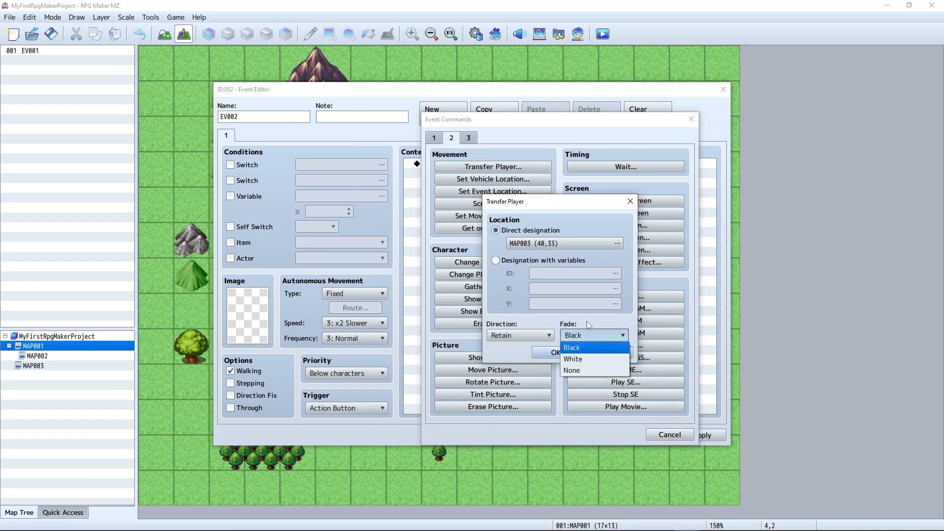
pyautogui.click(586, 320)
pyautogui.click(521, 336)
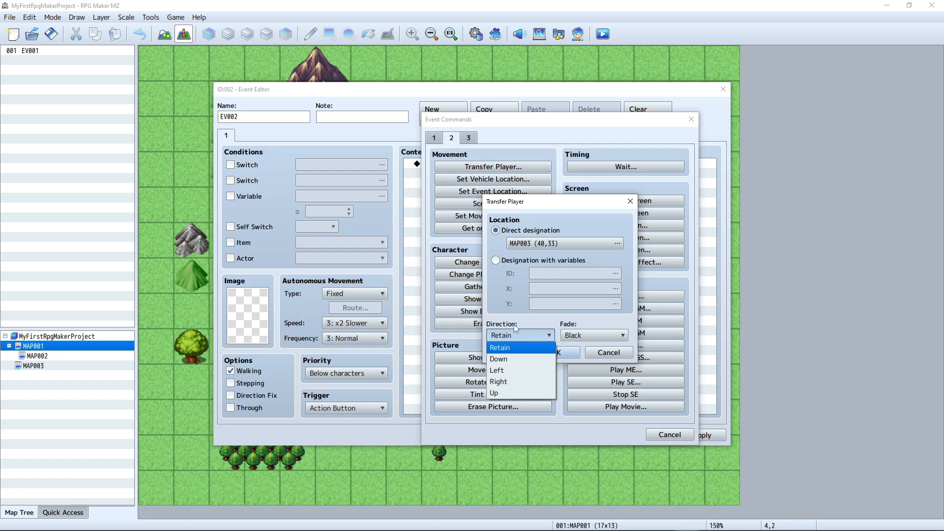
pyautogui.click(516, 326)
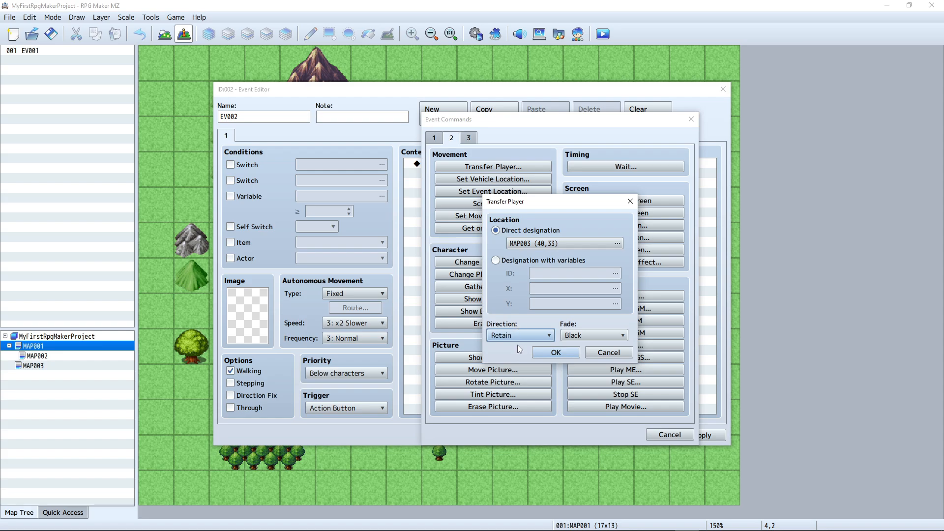
pyautogui.click(518, 338)
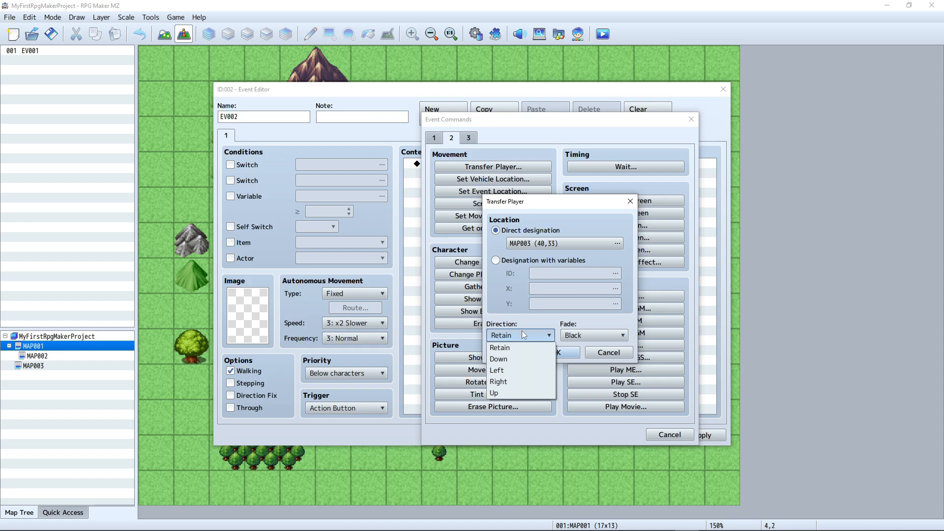
pyautogui.click(522, 336)
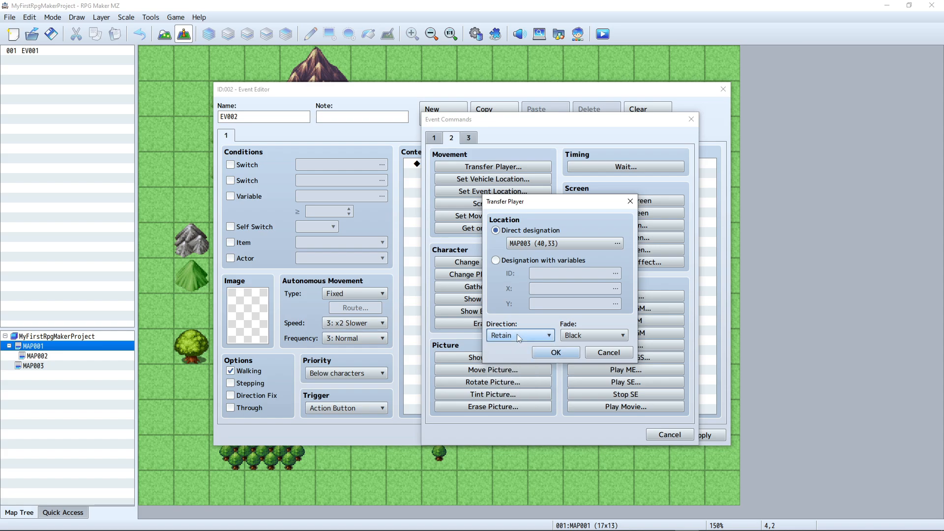
pyautogui.click(609, 352)
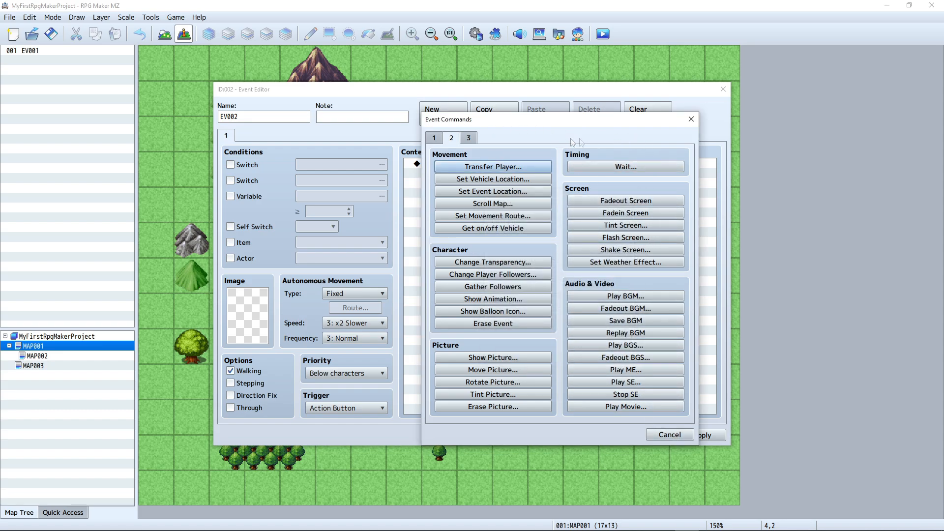
pyautogui.click(690, 119)
# Add a Transfer Player command to MAP003 (40,33) with retained direction and black fade, and save the dungeon entrance event
pyautogui.doubleClick(471, 167)
pyautogui.click(477, 167)
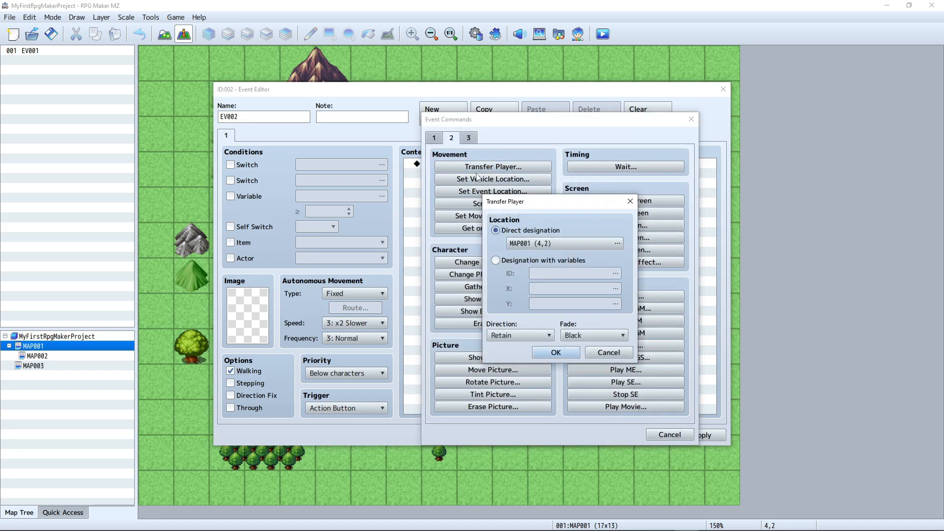
pyautogui.click(617, 244)
pyautogui.click(359, 156)
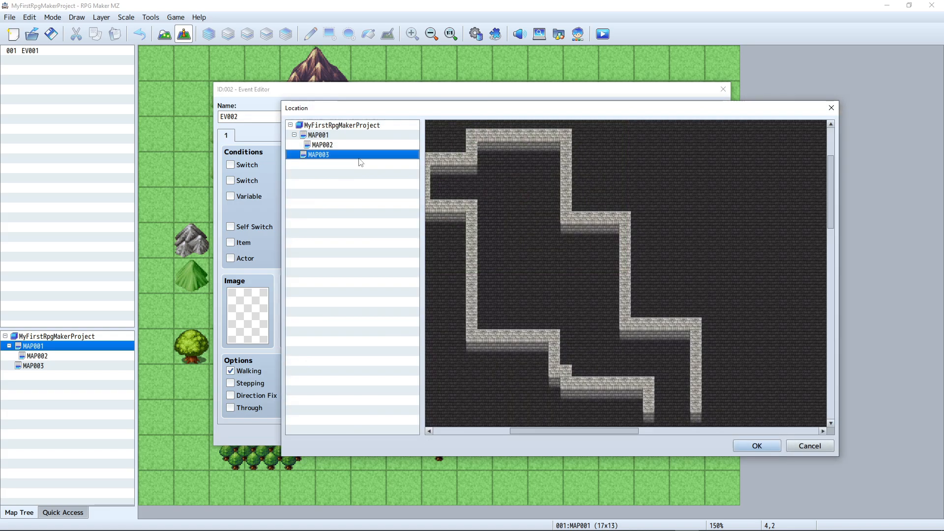
pyautogui.click(672, 407)
pyautogui.click(756, 445)
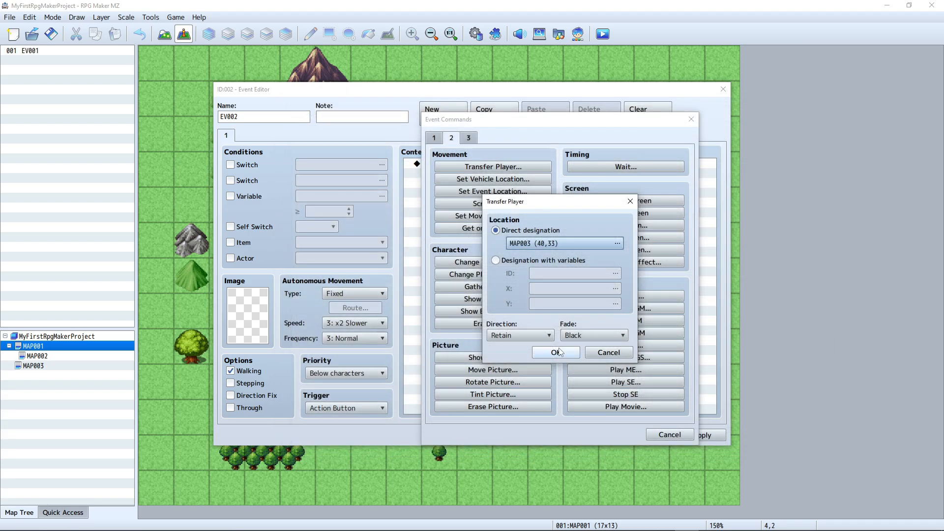
pyautogui.click(556, 352)
pyautogui.click(693, 434)
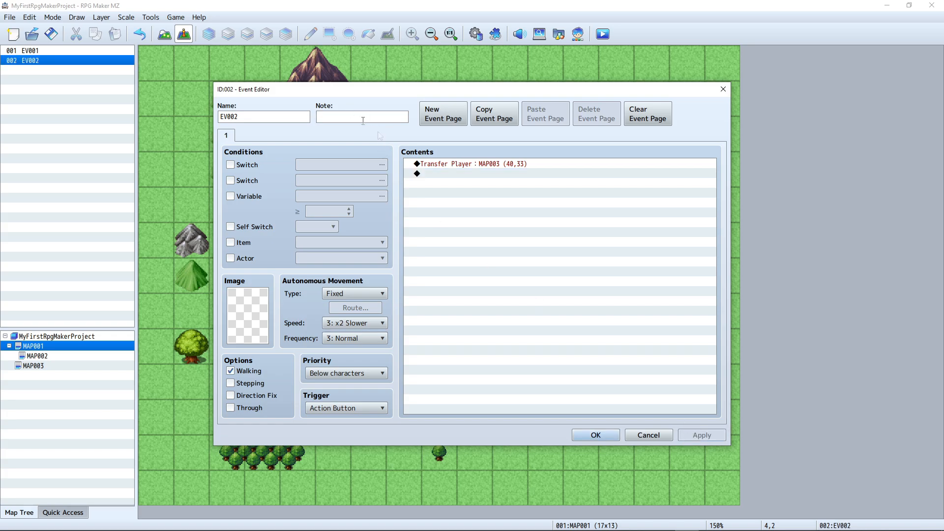
pyautogui.click(597, 436)
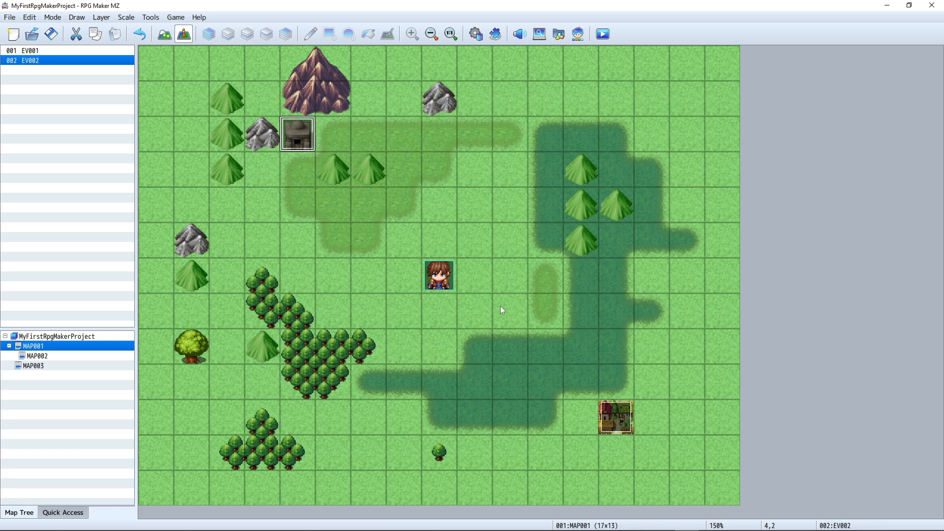
# Reopen the dungeon entrance event at 4,2 and review its trigger options without changing them
pyautogui.doubleClick(309, 131)
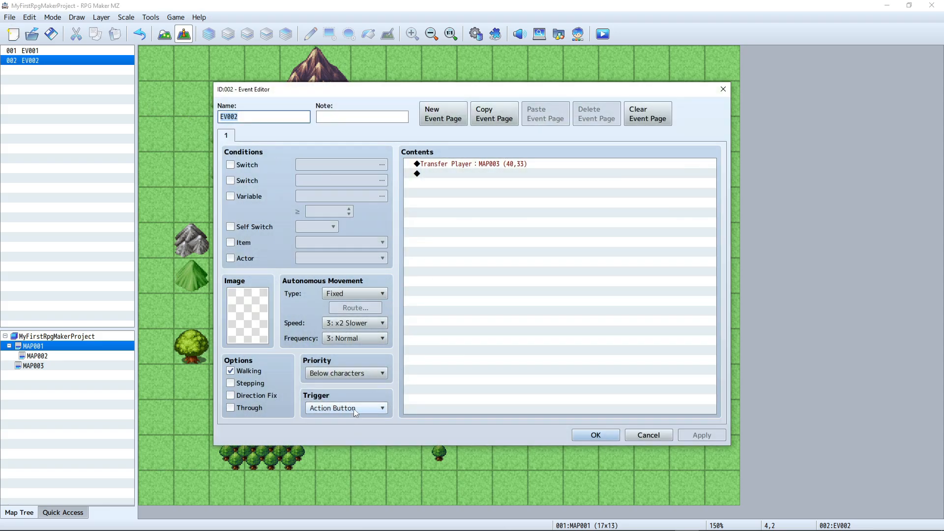
pyautogui.moveTo(354, 409)
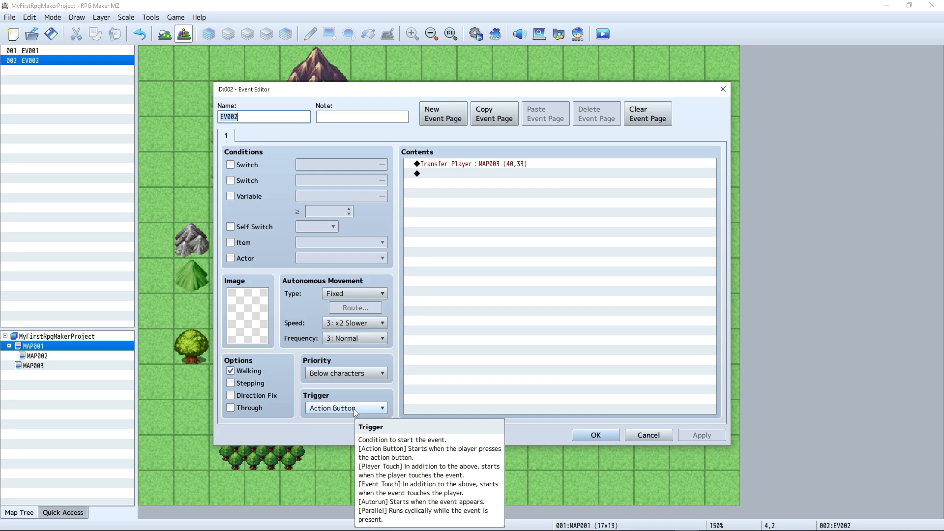
pyautogui.click(354, 410)
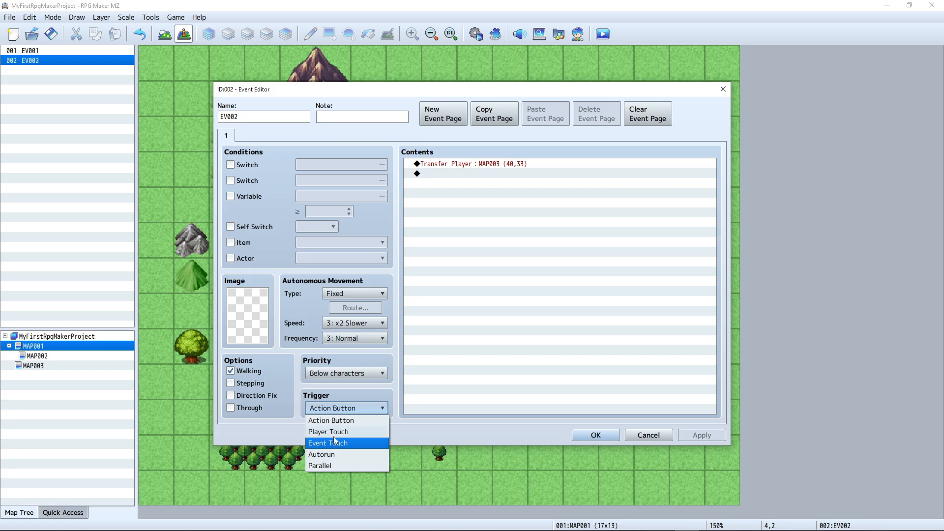
pyautogui.click(314, 136)
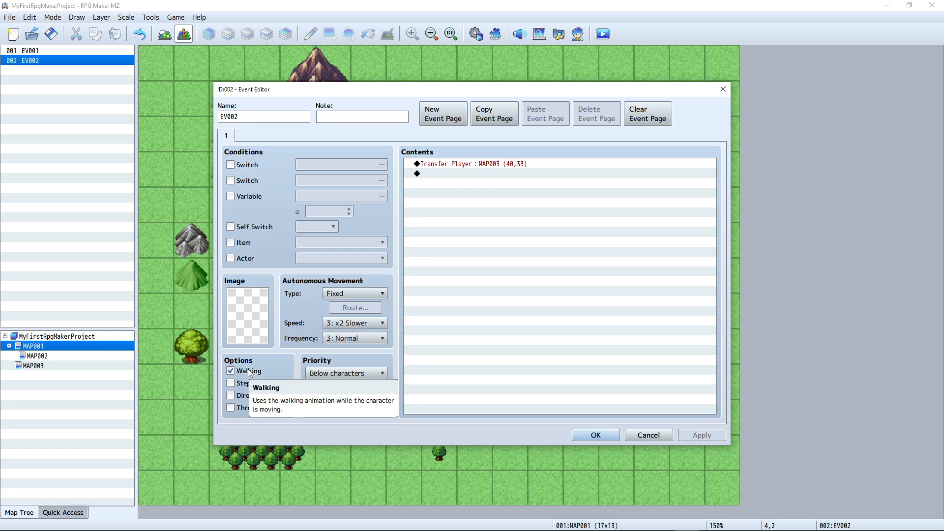
pyautogui.click(595, 435)
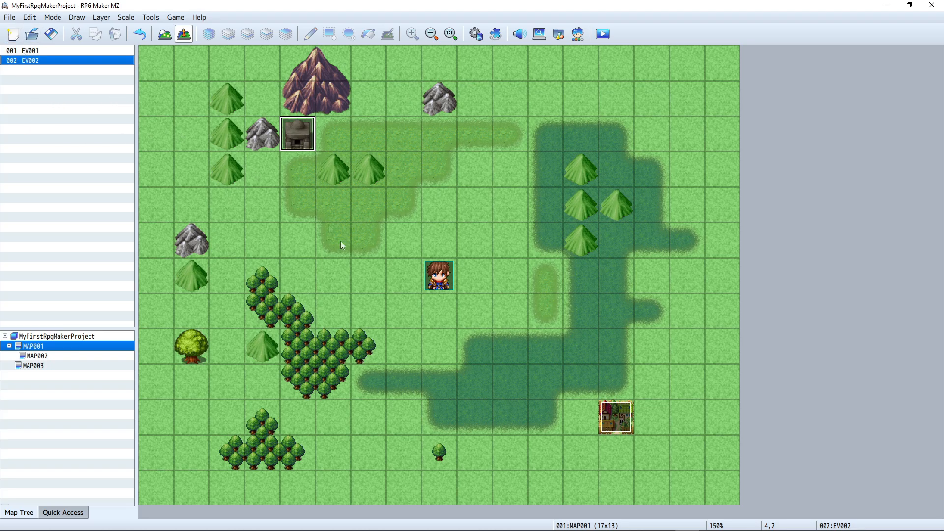
# Start a playtest, saving the changes to the game, and load save File 1
pyautogui.keyDown('ctrl'); pyautogui.scroll(-3, 326, 273); pyautogui.keyUp('ctrl')
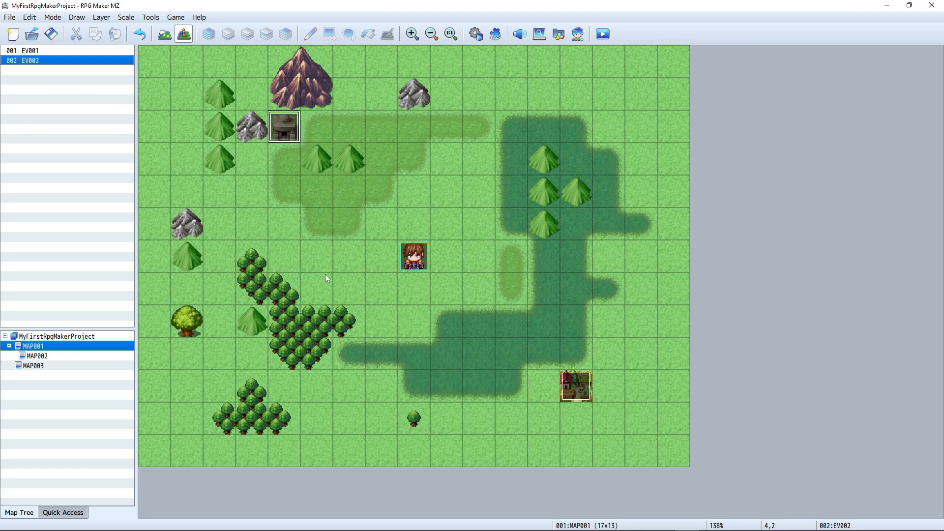
pyautogui.click(600, 35)
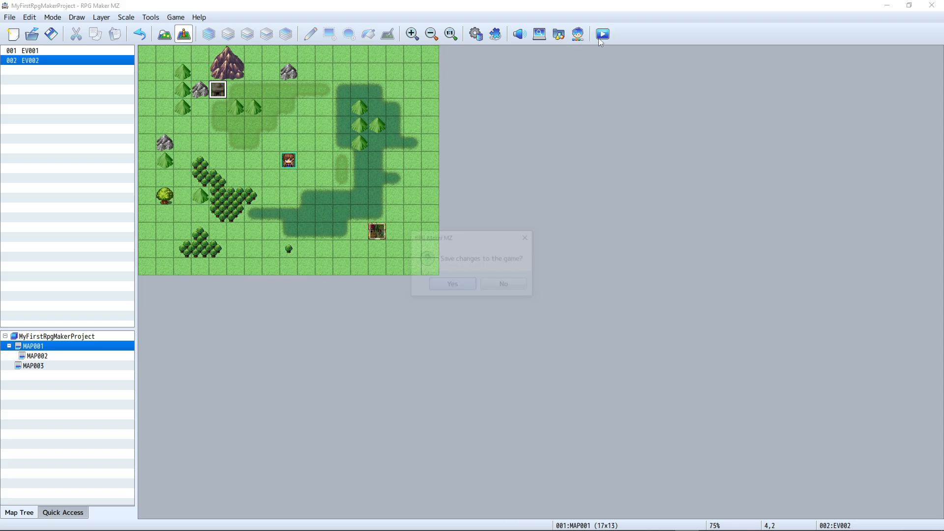
pyautogui.click(455, 278)
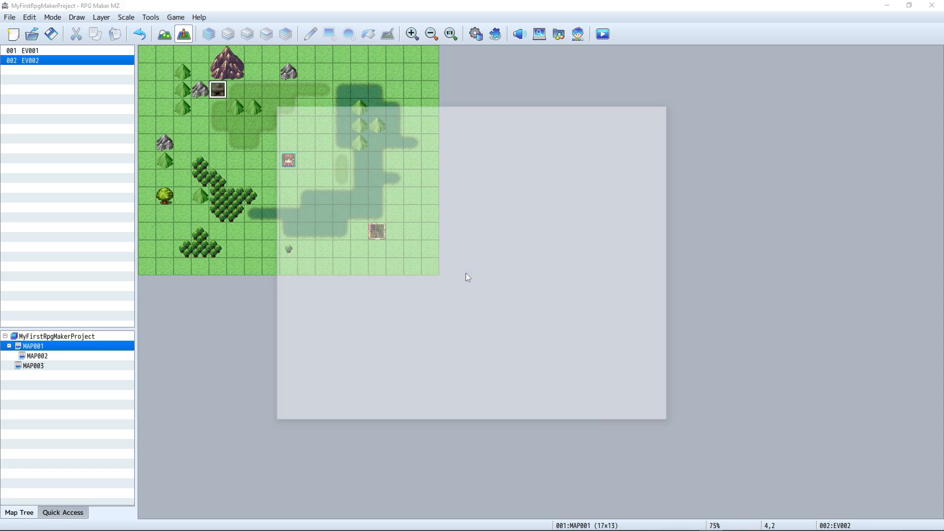
pyautogui.click(484, 335)
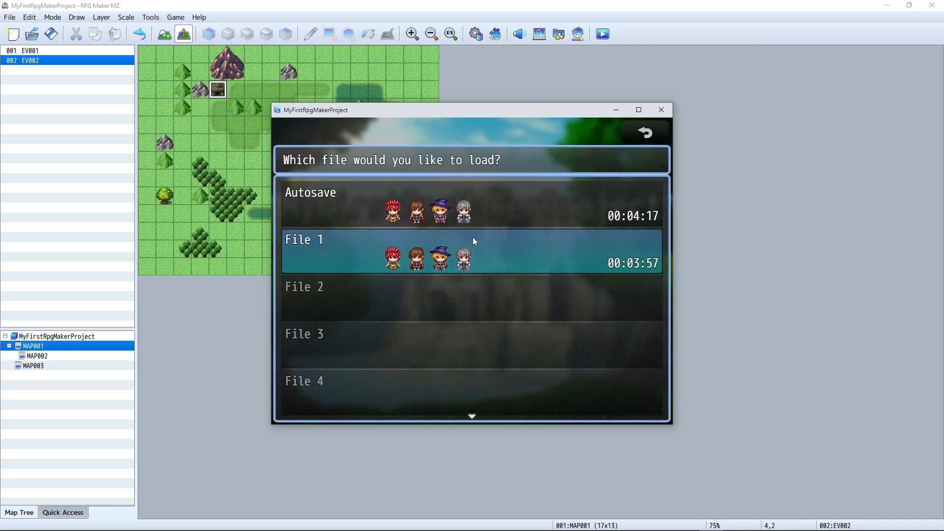
pyautogui.click(472, 240)
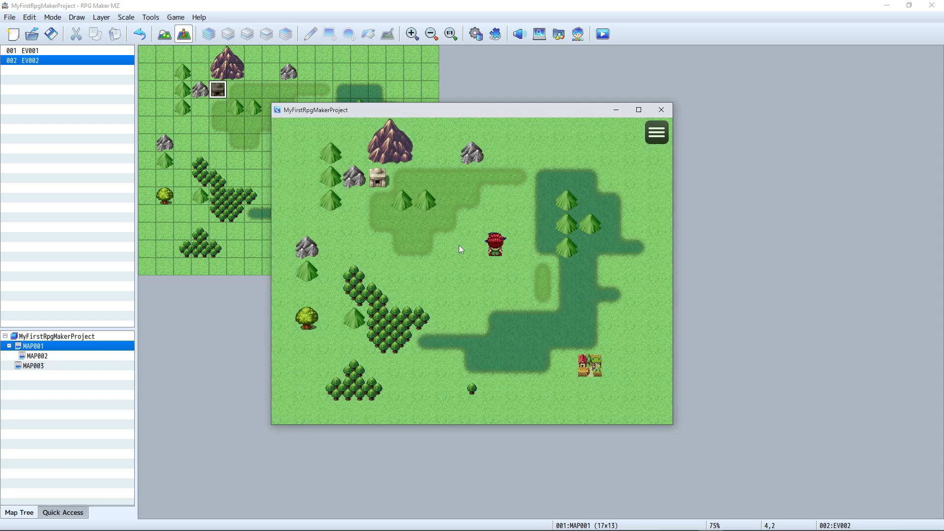
# Walk the party onto the dungeon entrance on the overworld and back off to the east to test its transfer
pyautogui.press('Left')
pyautogui.press('Left')
pyautogui.press('Left')
pyautogui.press('Left')
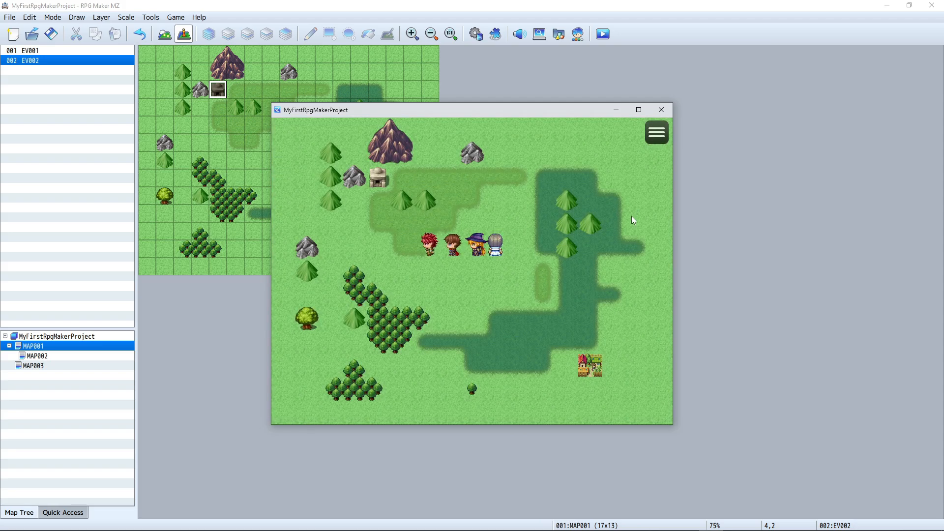
pyautogui.press('Left')
pyautogui.press('Up')
pyautogui.press('Up')
pyautogui.press('Up')
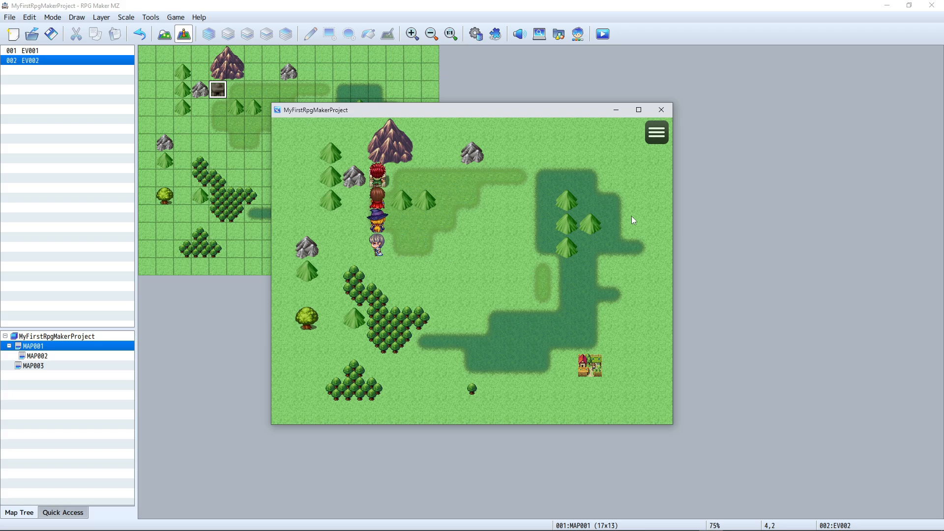
pyautogui.press('Right')
pyautogui.press('Right')
pyautogui.press('Right')
pyautogui.press('Left')
pyautogui.press('Left')
pyautogui.press('Left')
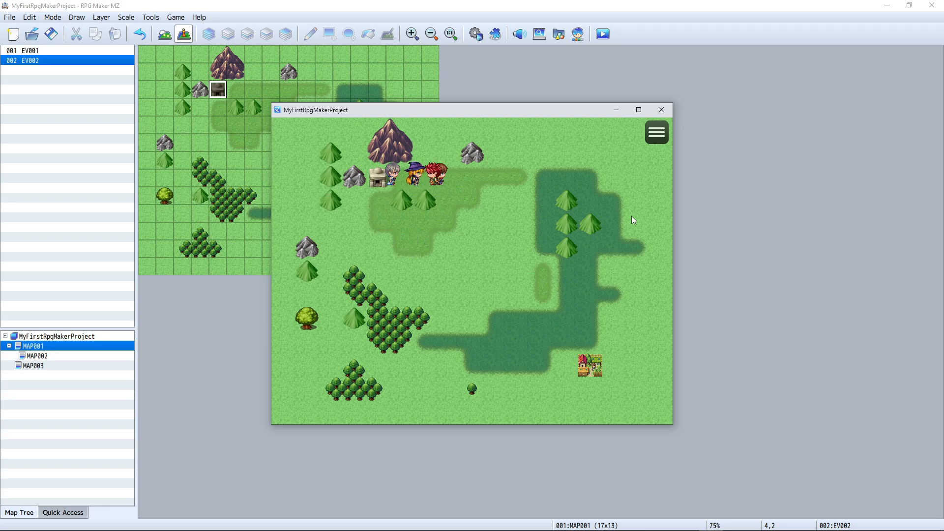
# Walk the party south around the forest and then east into the town to test the town transfer
pyautogui.press('Down')
pyautogui.press('Down')
pyautogui.press('Down')
pyautogui.press('Down')
pyautogui.press('Down')
pyautogui.press('Right')
pyautogui.press('Right')
pyautogui.press('Right')
pyautogui.press('Left')
pyautogui.press('Left')
pyautogui.press('Left')
pyautogui.press('Left')
pyautogui.press('Left')
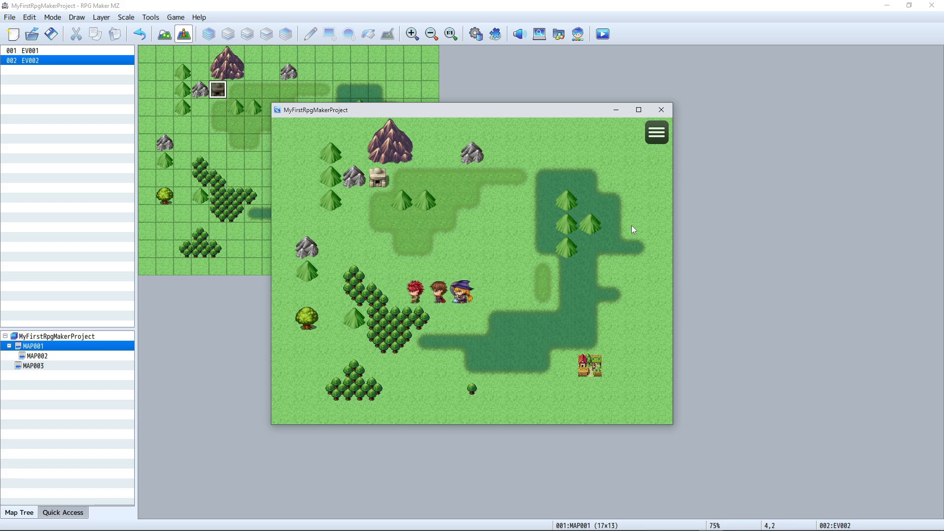
pyautogui.press('Down')
pyautogui.press('Right')
pyautogui.press('Up')
pyautogui.press('Left')
pyautogui.press('Down')
pyautogui.press('Down')
pyautogui.press('Down')
pyautogui.press('Right')
pyautogui.press('Right')
pyautogui.press('Right')
pyautogui.press('Right')
pyautogui.press('Right')
pyautogui.press('Right')
pyautogui.press('Right')
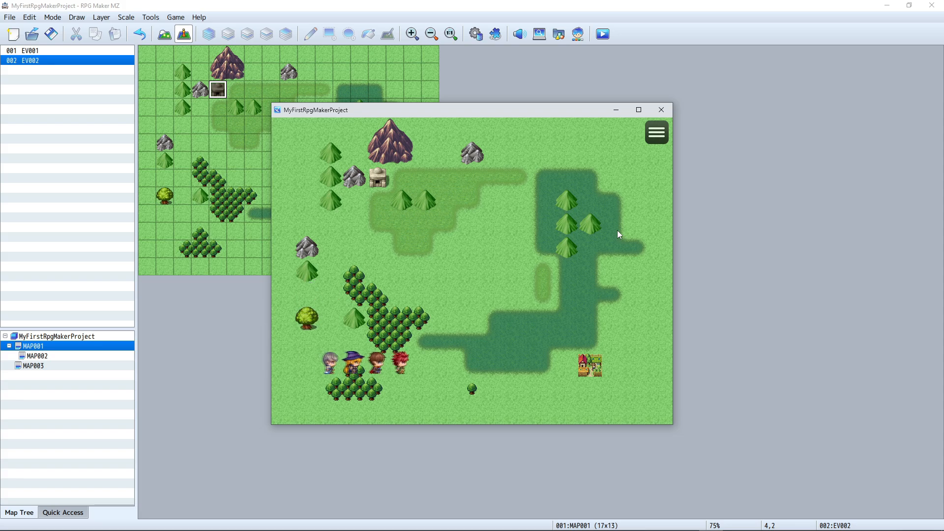
pyautogui.press('Right')
pyautogui.press('Right')
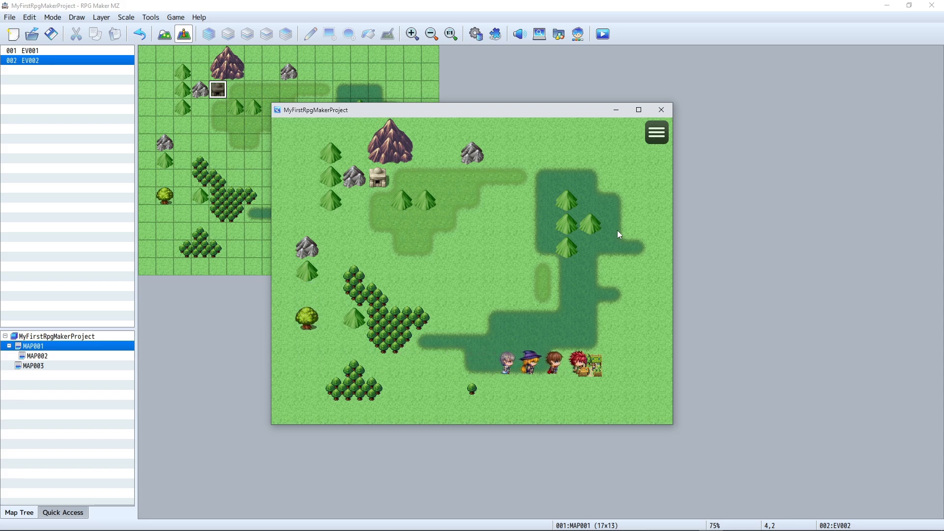
pyautogui.press('Right')
# Walk the party to the bottom of the town map and west to its left border to test its boundaries
pyautogui.press('Down')
pyautogui.press('Down')
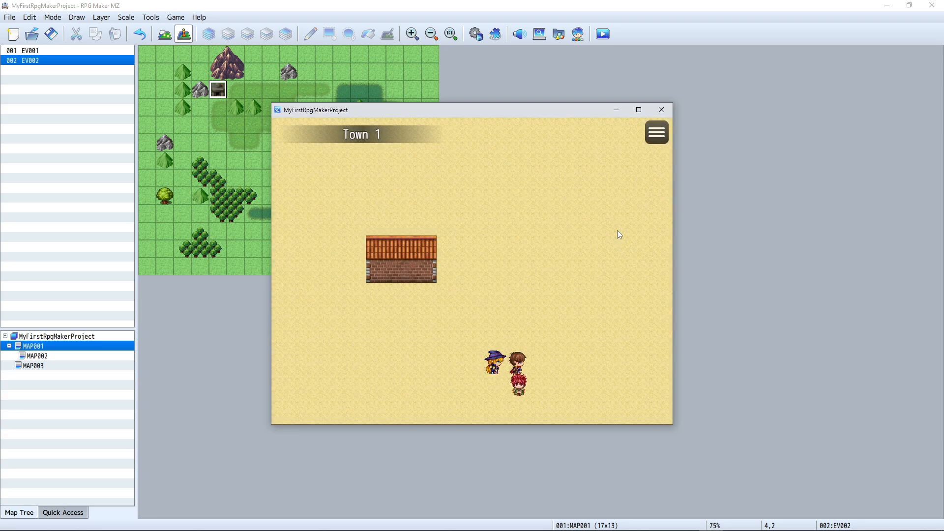
pyautogui.press('Left')
pyautogui.press('Left')
pyautogui.press('Left')
pyautogui.press('Left')
pyautogui.press('Left')
pyautogui.press('Left')
pyautogui.press('Left')
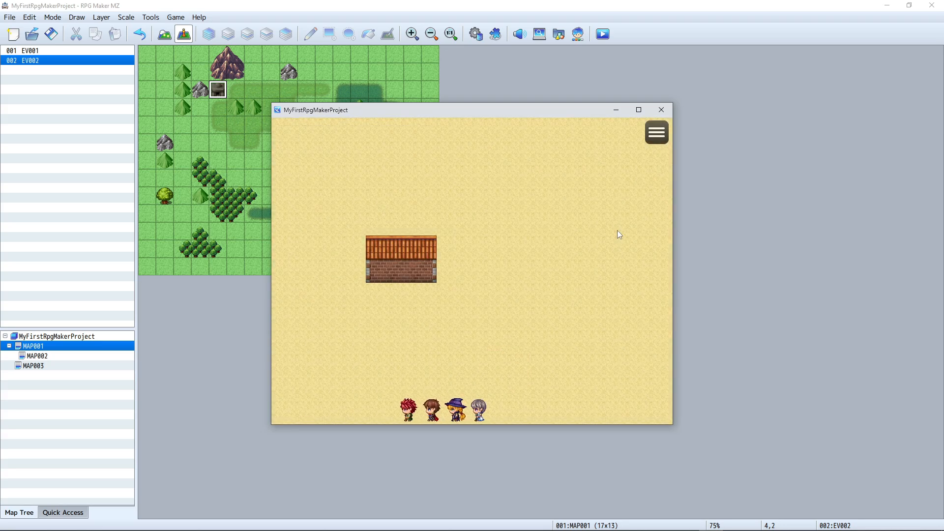
pyautogui.press('Up')
pyautogui.press('Left')
pyautogui.press('Left')
pyautogui.press('Left')
# Walk the party north along the town's west border and east past the house, and end the playtest
pyautogui.press('Up')
pyautogui.press('Up')
pyautogui.press('Up')
pyautogui.press('Up')
pyautogui.press('Up')
pyautogui.press('Up')
pyautogui.press('Up')
pyautogui.press('Up')
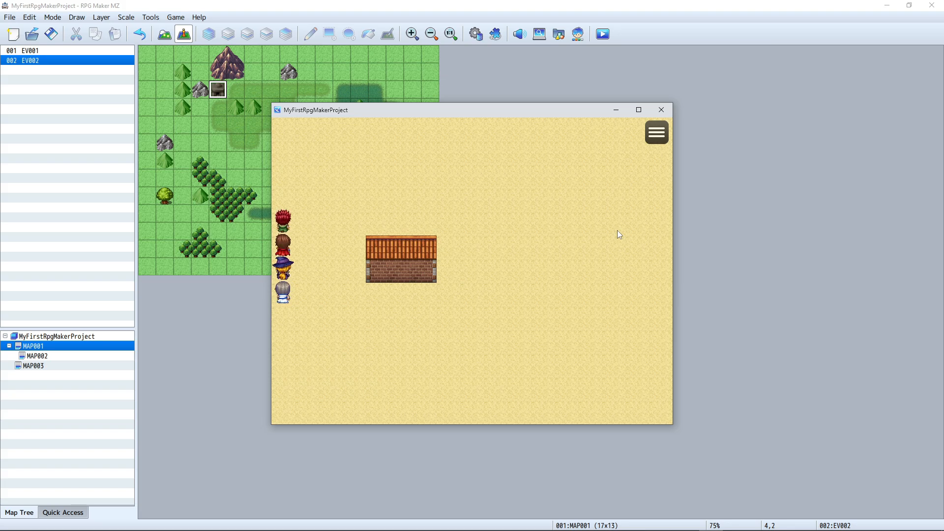
pyautogui.press('Right')
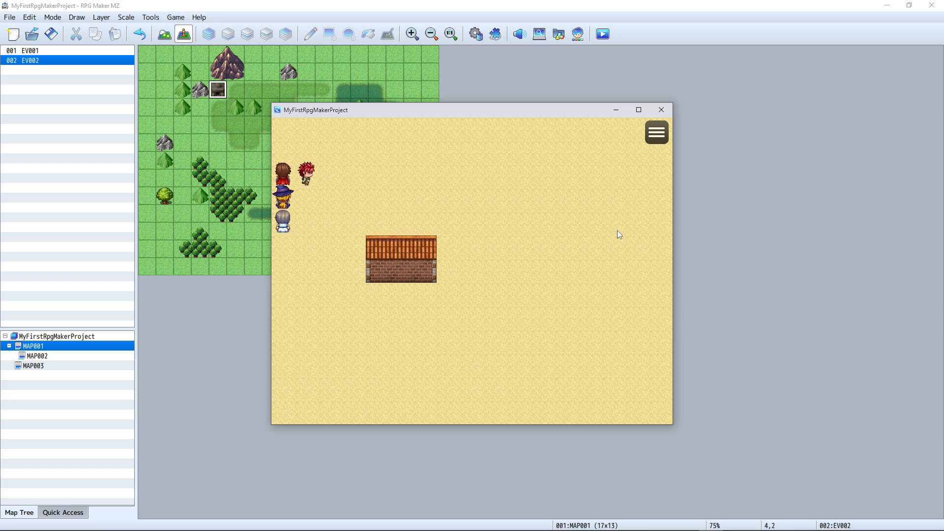
pyautogui.press('Right')
pyautogui.press('Right')
pyautogui.press('Down')
pyautogui.press('Right')
pyautogui.press('Right')
pyautogui.press('Right')
pyautogui.press('Right')
pyautogui.press('Right')
pyautogui.press('Right')
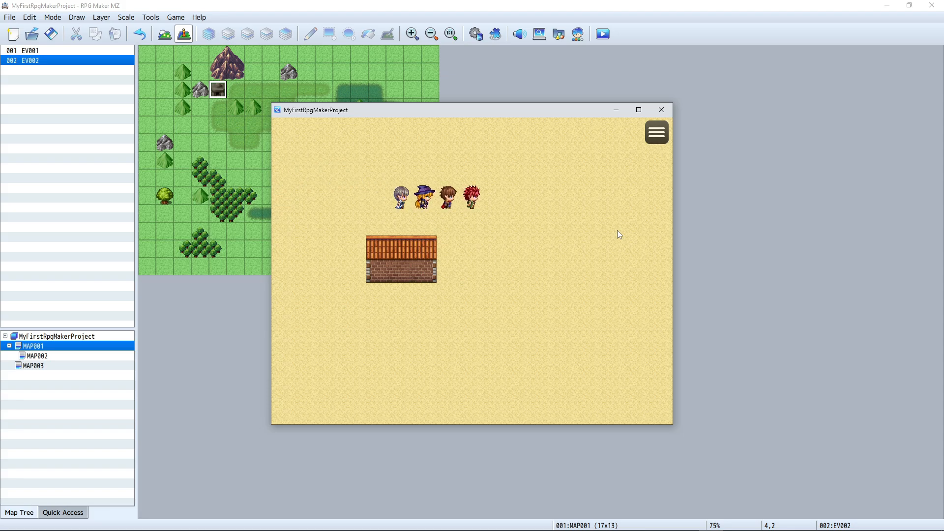
pyautogui.press('Right')
pyautogui.click(661, 109)
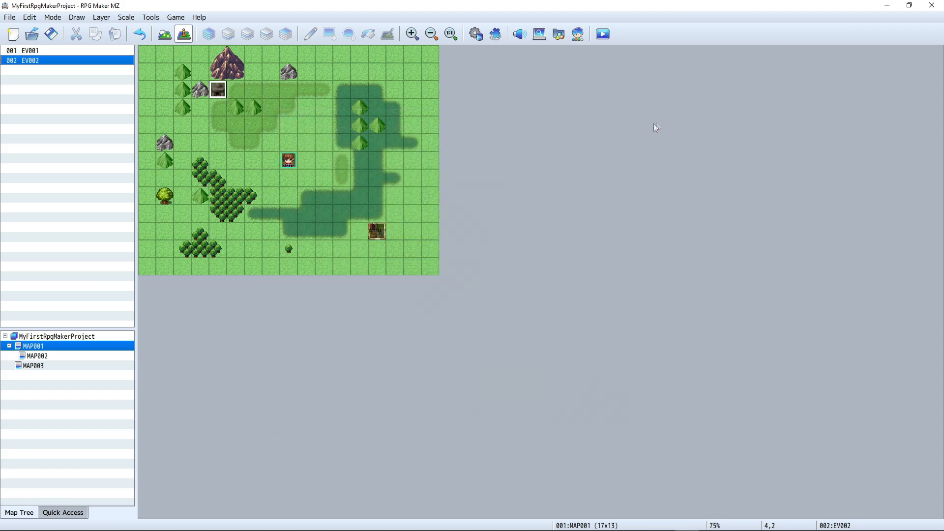
# Review the overworld's town entrance event at 13,10 and inspect the bottom edge of town map MAP002
pyautogui.doubleClick(377, 234)
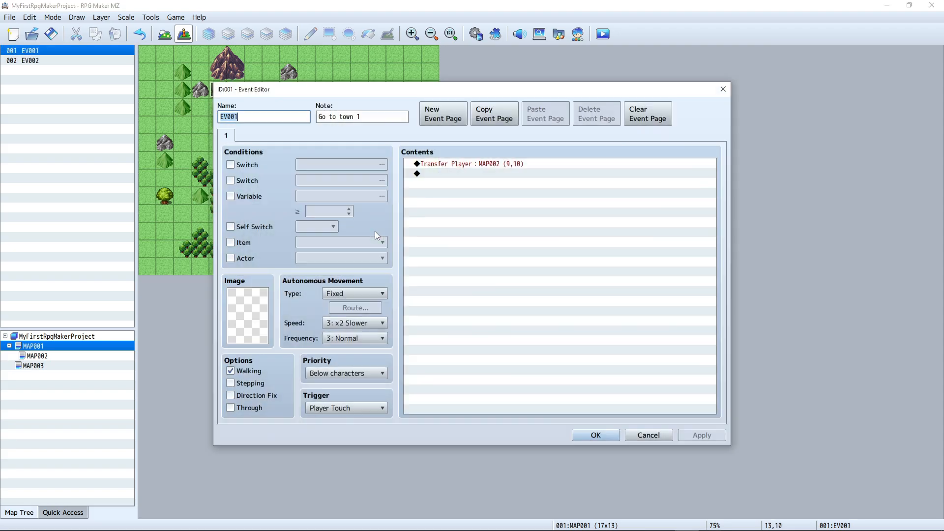
pyautogui.click(662, 436)
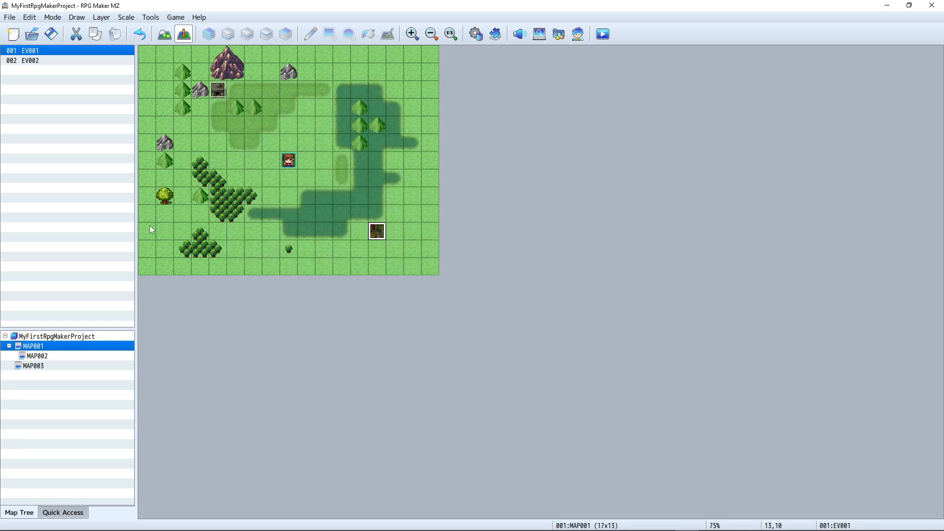
pyautogui.click(55, 356)
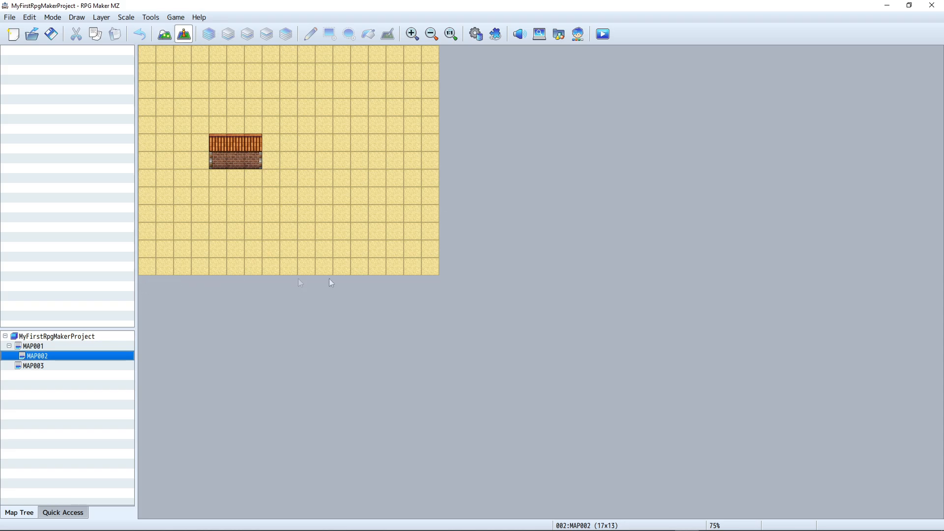
pyautogui.click(151, 268)
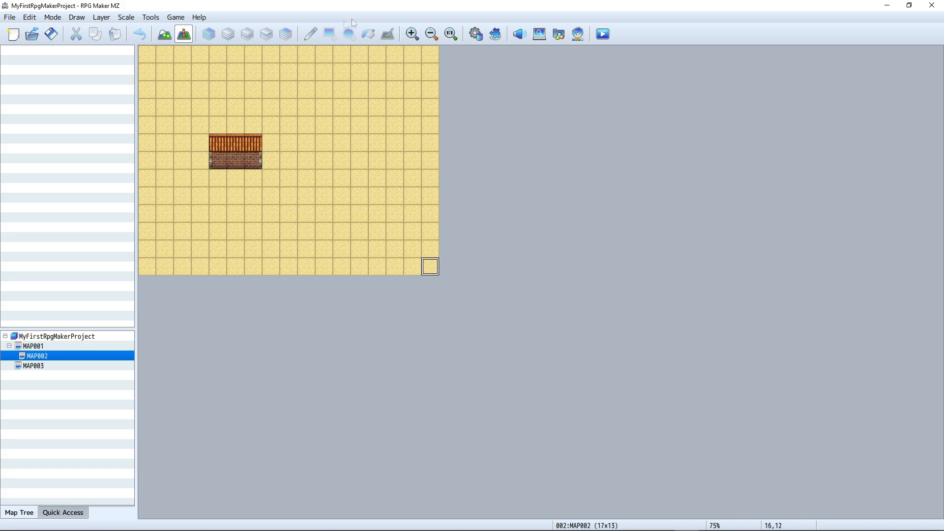
pyautogui.click(164, 34)
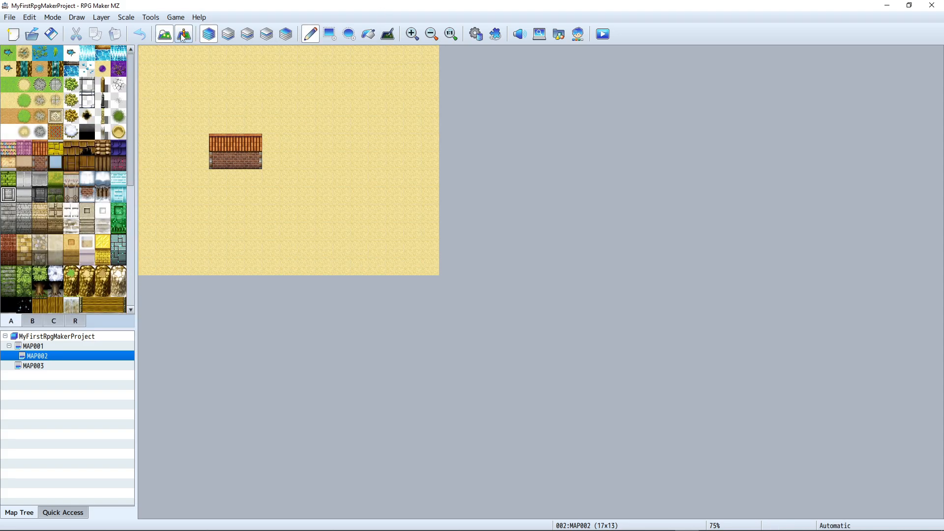
pyautogui.click(184, 34)
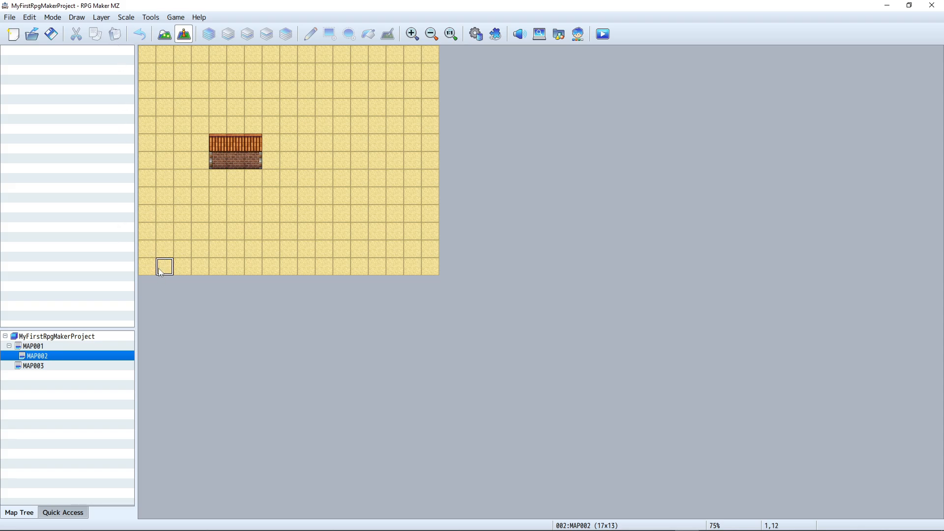
pyautogui.rightClick(345, 268)
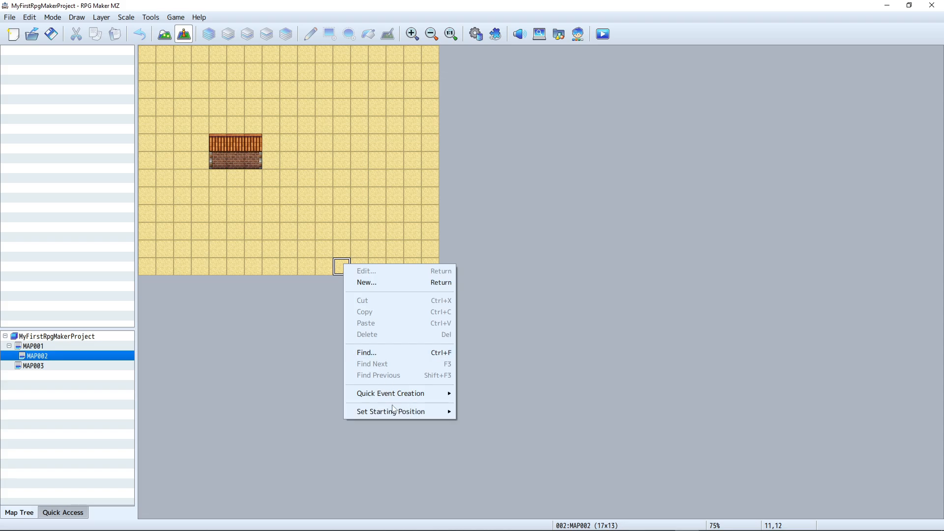
pyautogui.click(386, 283)
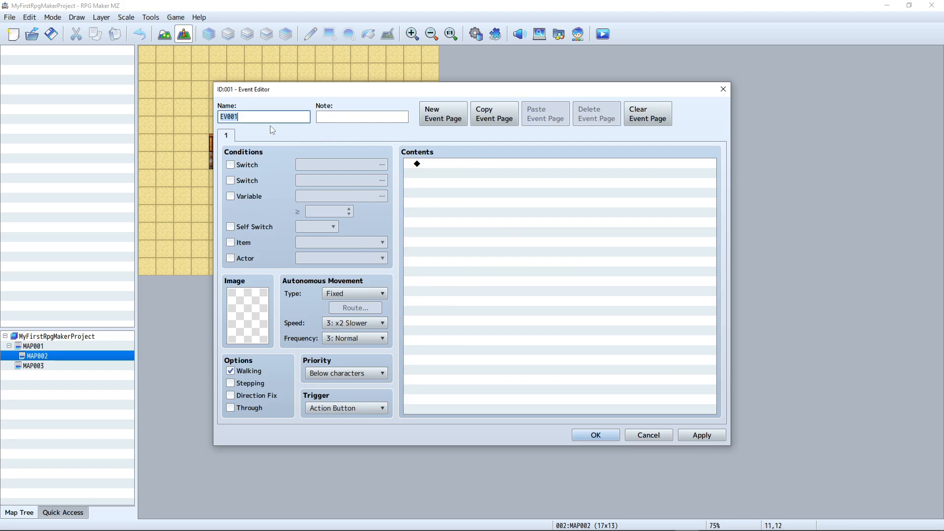
pyautogui.moveTo(229, 116); pyautogui.dragTo(247, 116)
pyautogui.click(247, 116)
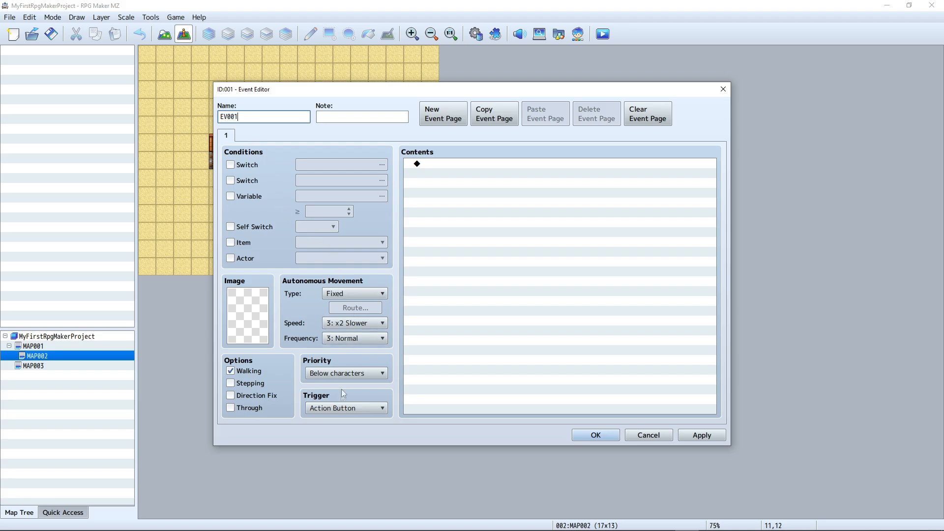
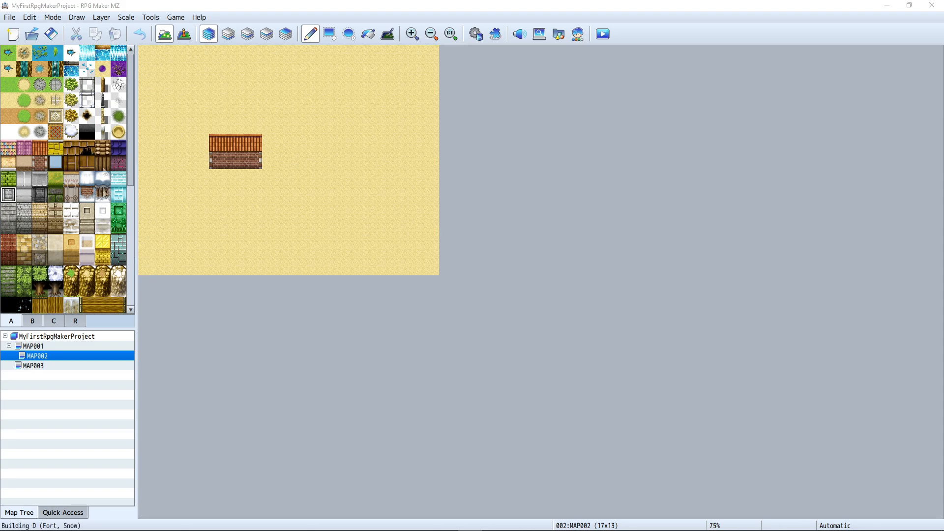
# Finish the column of trees up to MAP002's northwest corner and fill the whole east edge with matching treetops
pyautogui.moveTo(131, 95)
pyautogui.mouseDown()
pyautogui.moveTo(143, 285)
pyautogui.moveTo(134, 77)
pyautogui.mouseUp()
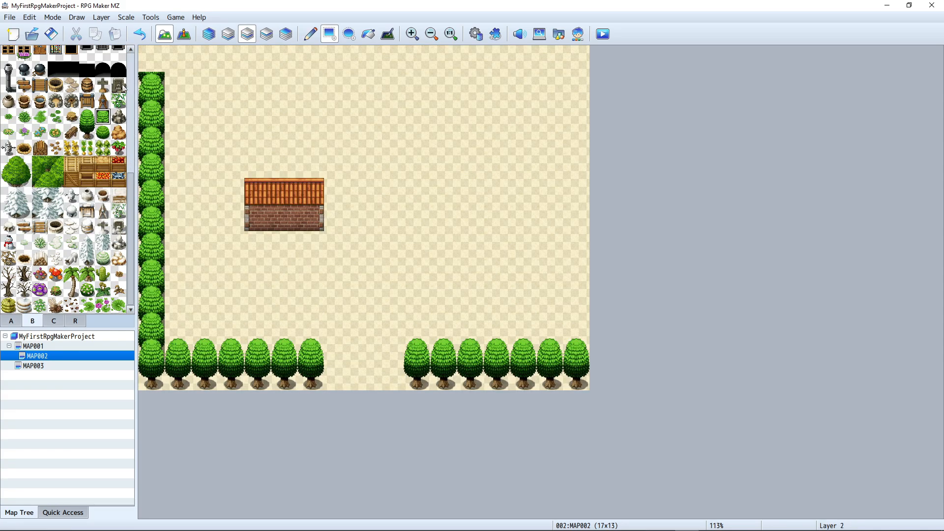
pyautogui.click(151, 58)
pyautogui.moveTo(576, 350)
pyautogui.mouseDown()
pyautogui.moveTo(564, 69)
pyautogui.moveTo(573, 58)
pyautogui.mouseUp()
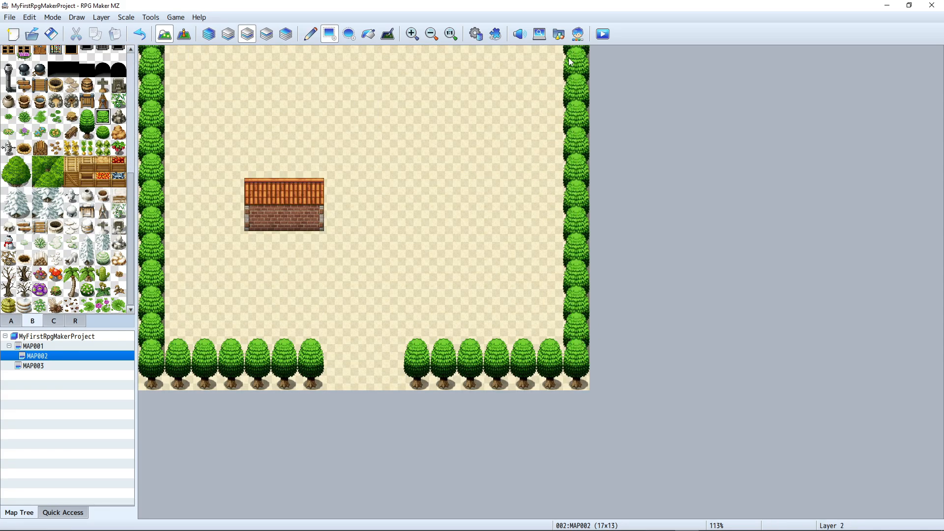
# Line MAP002's north edge with a row of full trees between the side columns and overlap treetops above them
pyautogui.moveTo(87, 117); pyautogui.dragTo(87, 133)
pyautogui.moveTo(173, 66); pyautogui.dragTo(417, 91)
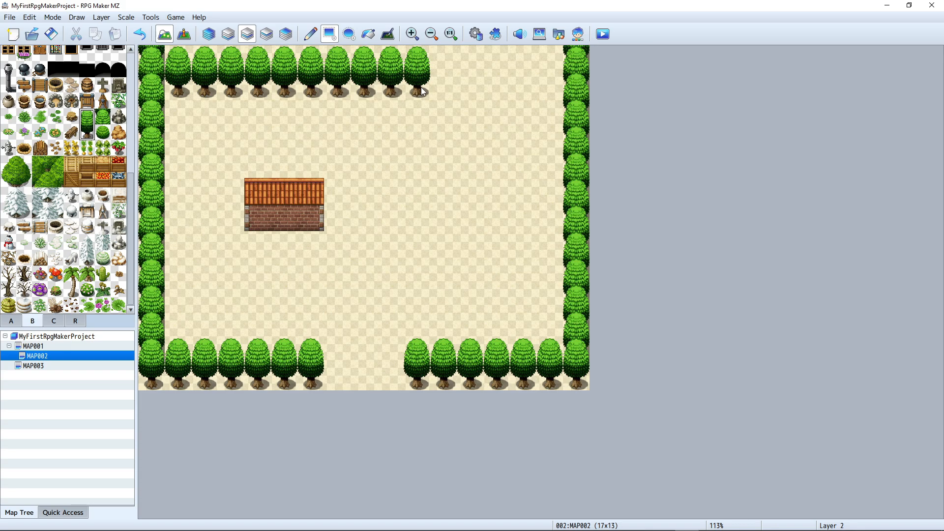
pyautogui.moveTo(422, 89); pyautogui.dragTo(546, 93)
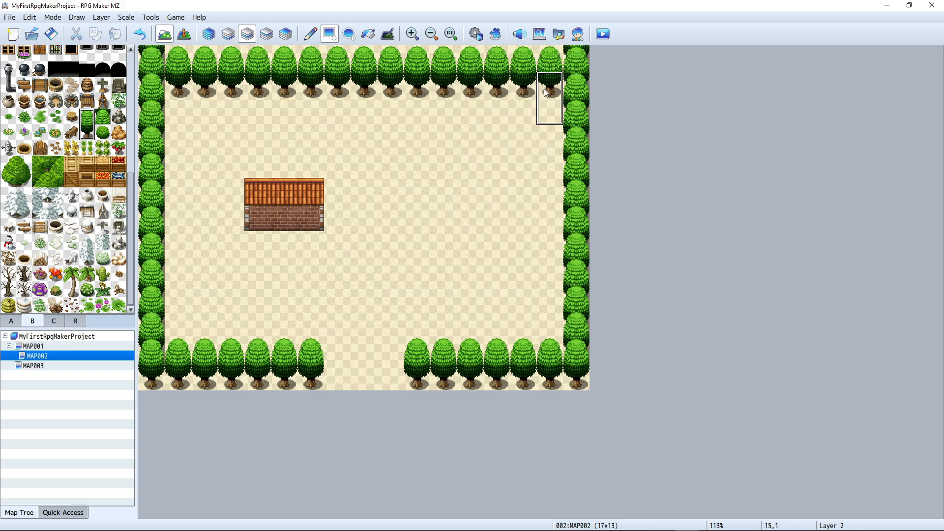
pyautogui.click(102, 117)
pyautogui.moveTo(193, 59)
pyautogui.mouseDown()
pyautogui.moveTo(548, 62)
pyautogui.moveTo(570, 72)
pyautogui.mouseUp()
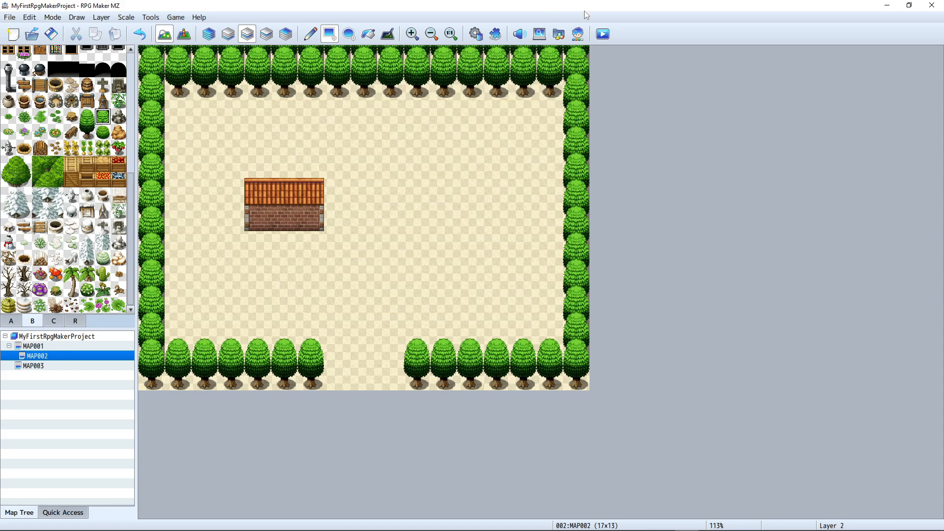
# Return to the overworld MAP001 in event mode and check the town entrance event at 13,10
pyautogui.click(35, 346)
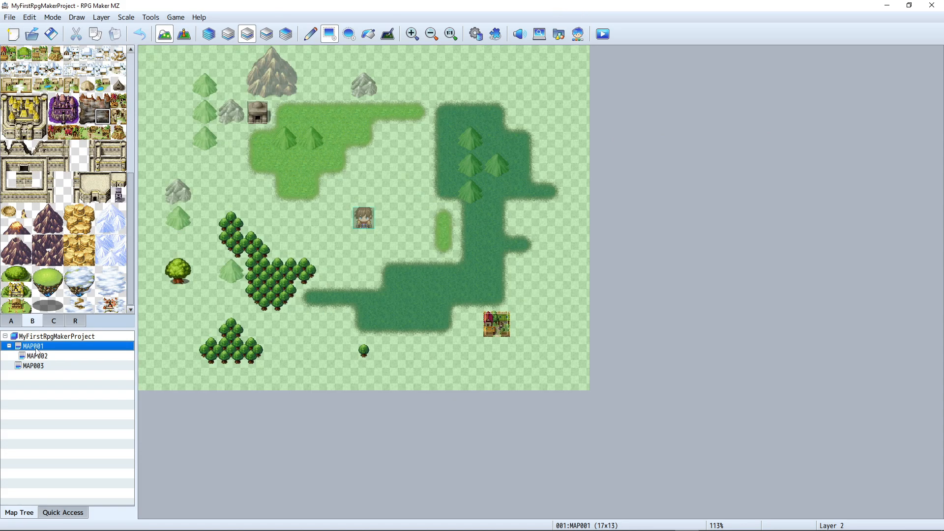
pyautogui.click(496, 325)
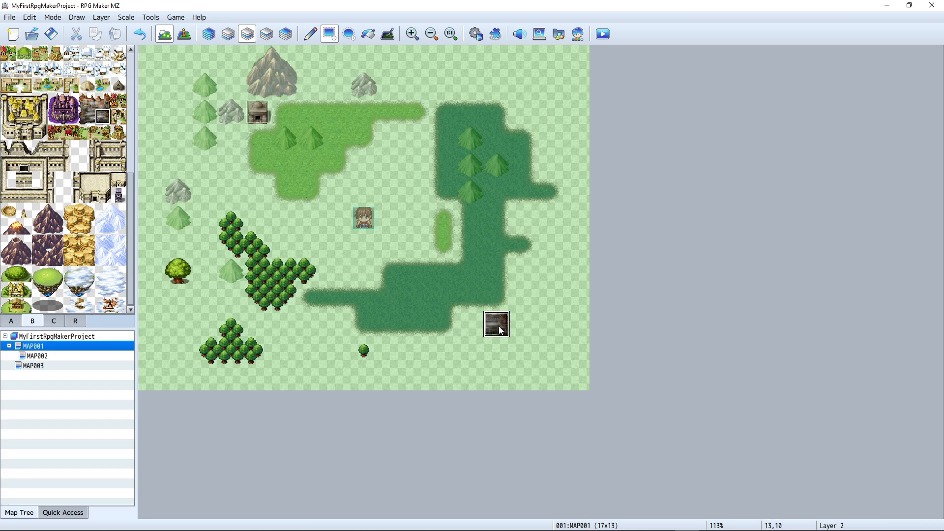
pyautogui.click(185, 35)
pyautogui.doubleClick(496, 324)
pyautogui.click(648, 435)
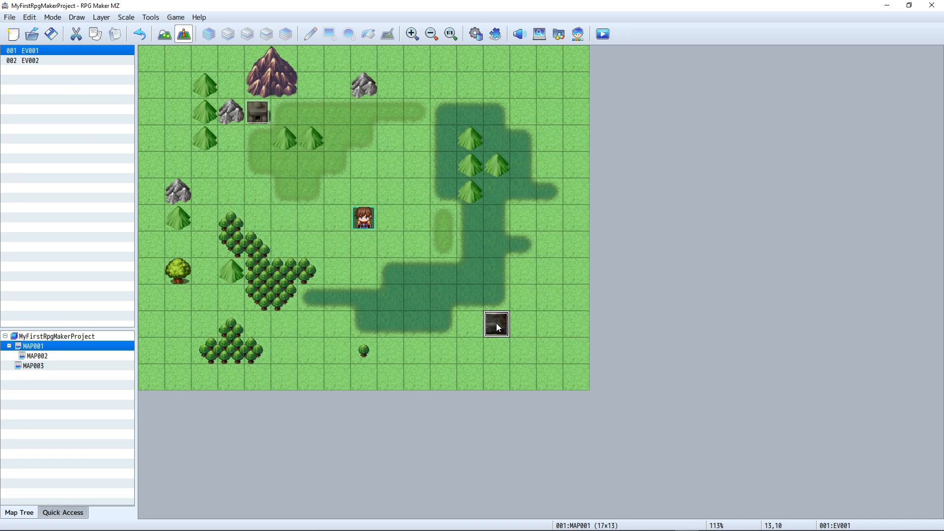
# Insert a Transfer Player command to MAP002 at 8,11 above the existing transfer in the town entrance event
pyautogui.doubleClick(496, 323)
pyautogui.doubleClick(479, 164)
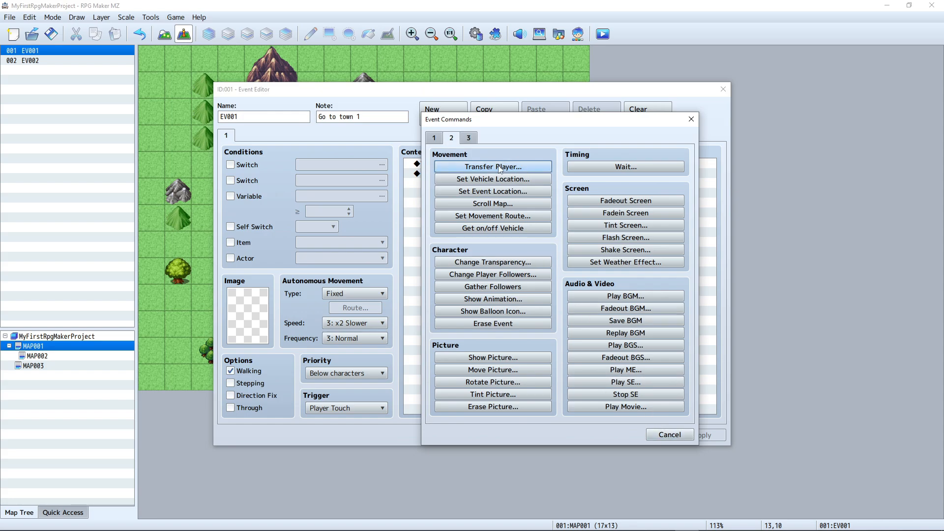
pyautogui.click(514, 168)
pyautogui.doubleClick(533, 245)
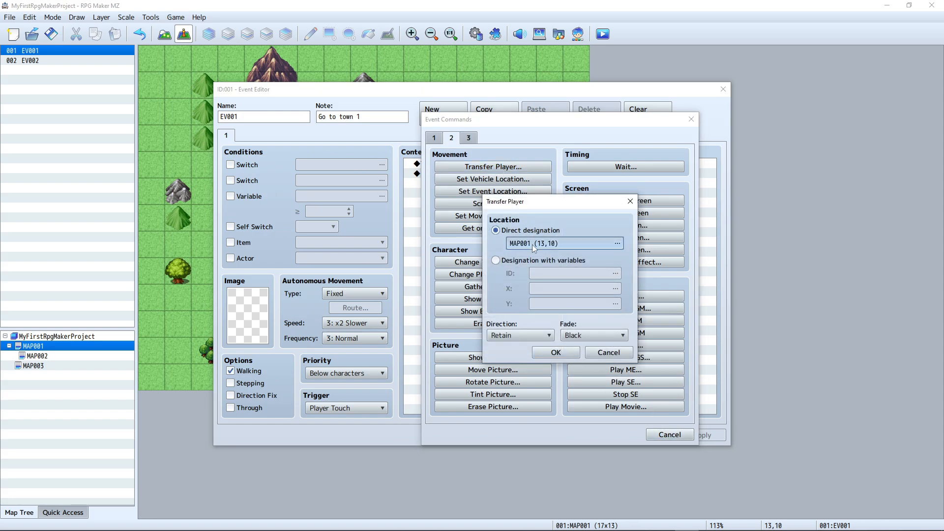
pyautogui.click(831, 108)
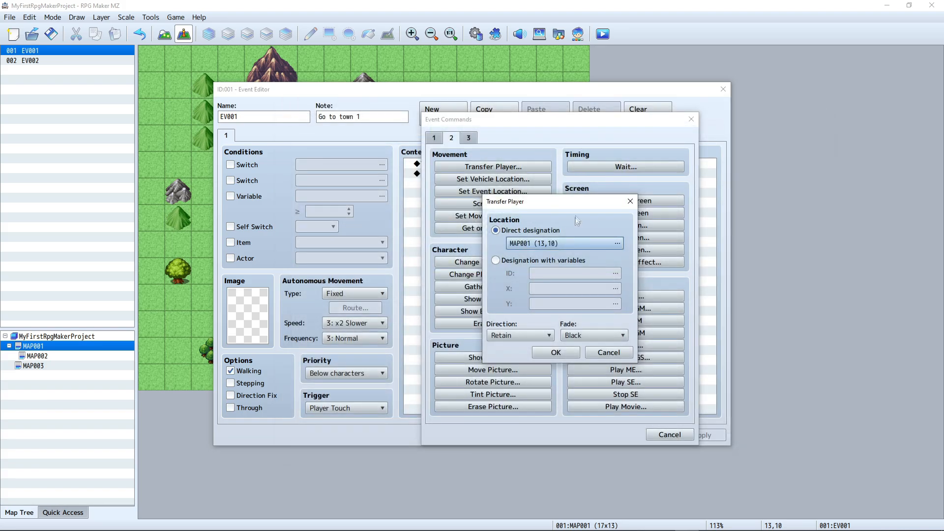
pyautogui.click(620, 241)
pyautogui.click(359, 154)
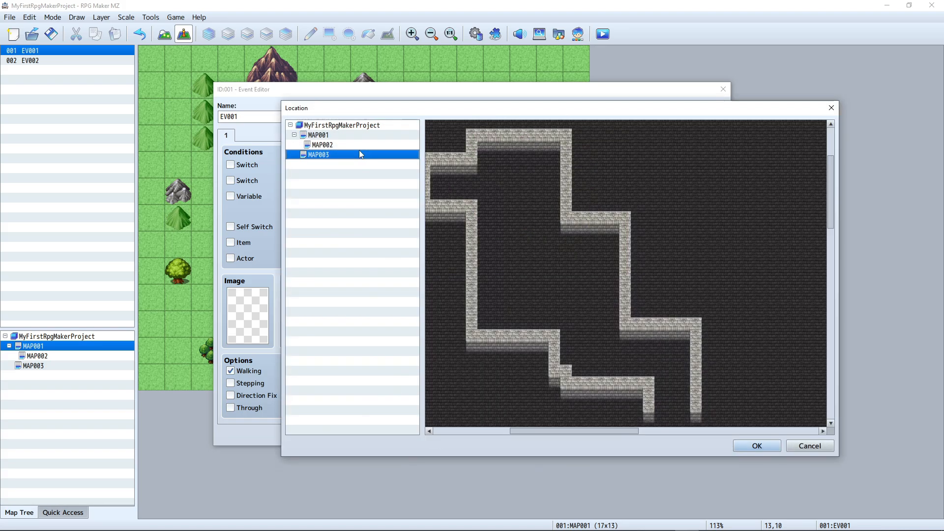
pyautogui.click(359, 145)
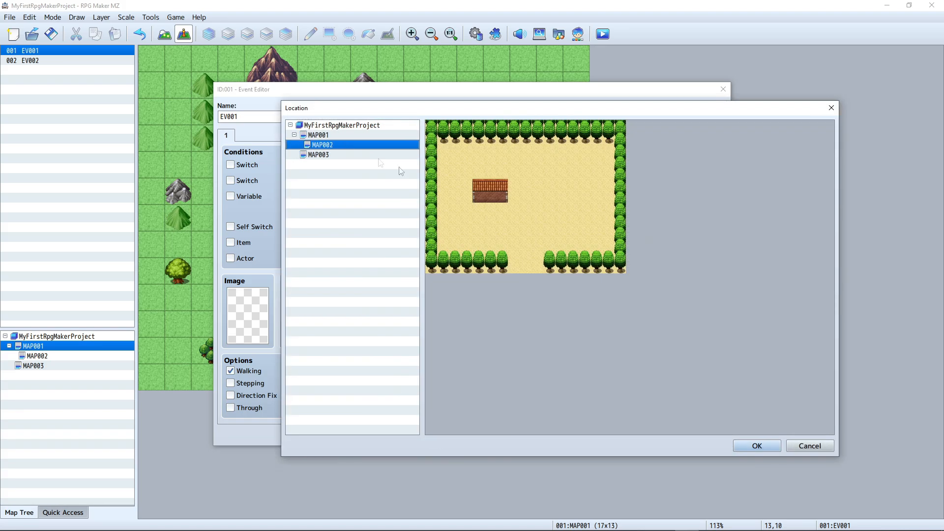
pyautogui.click(526, 258)
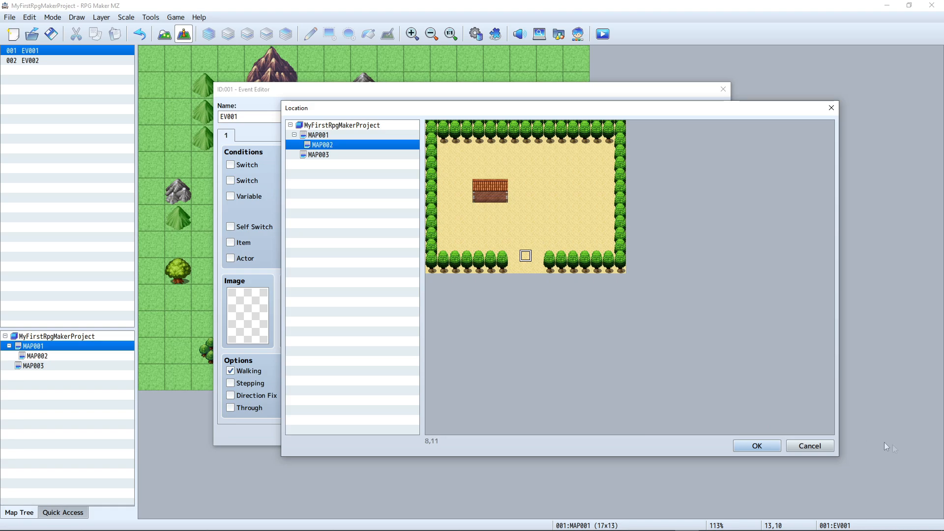
pyautogui.click(761, 447)
pyautogui.click(569, 353)
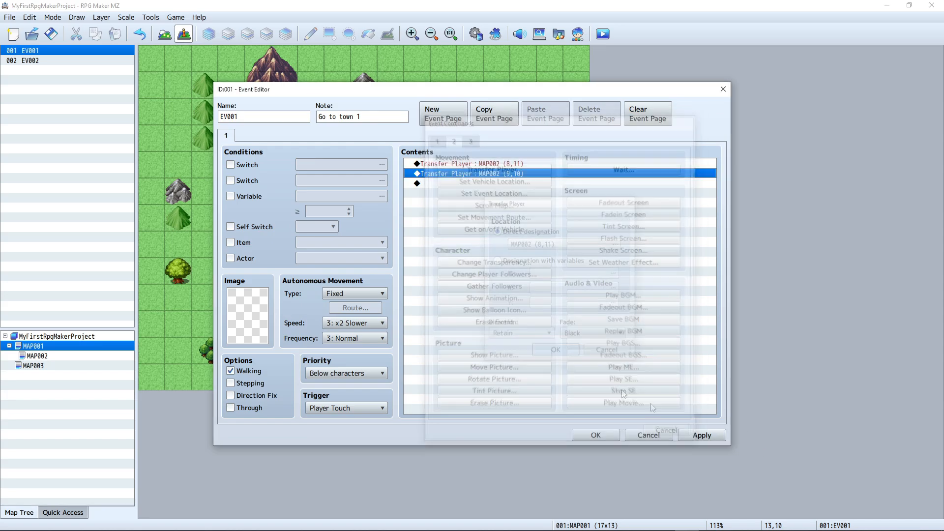
pyautogui.click(595, 435)
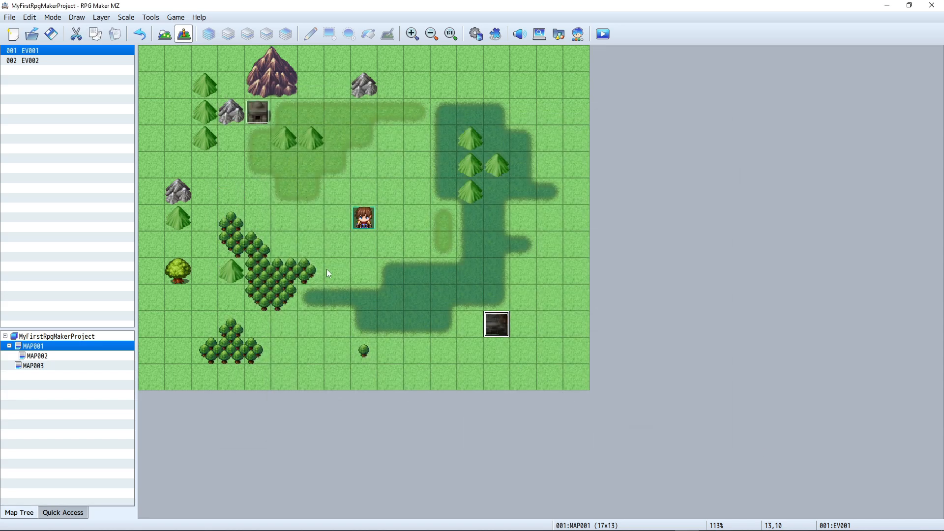
# Reopen the town entrance event and delete both of its Transfer Player commands
pyautogui.doubleClick(497, 325)
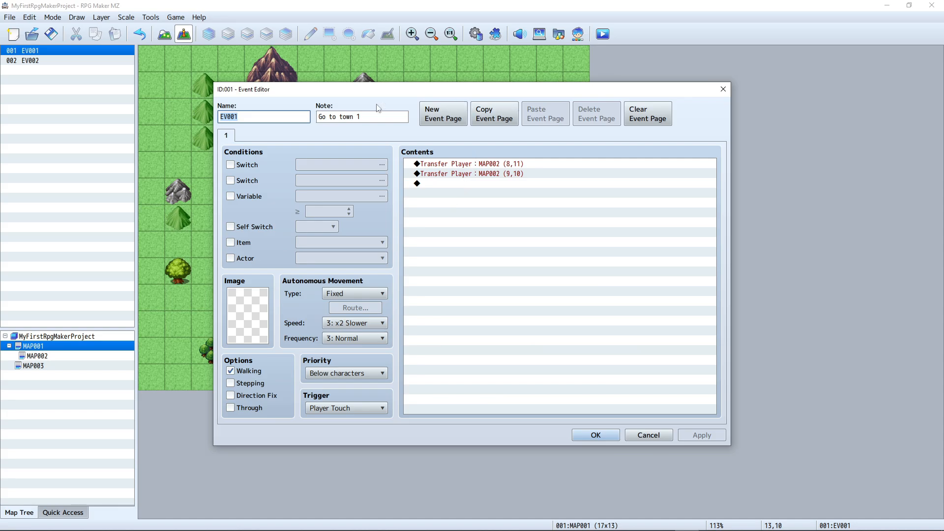
pyautogui.click(492, 175)
pyautogui.click(505, 164)
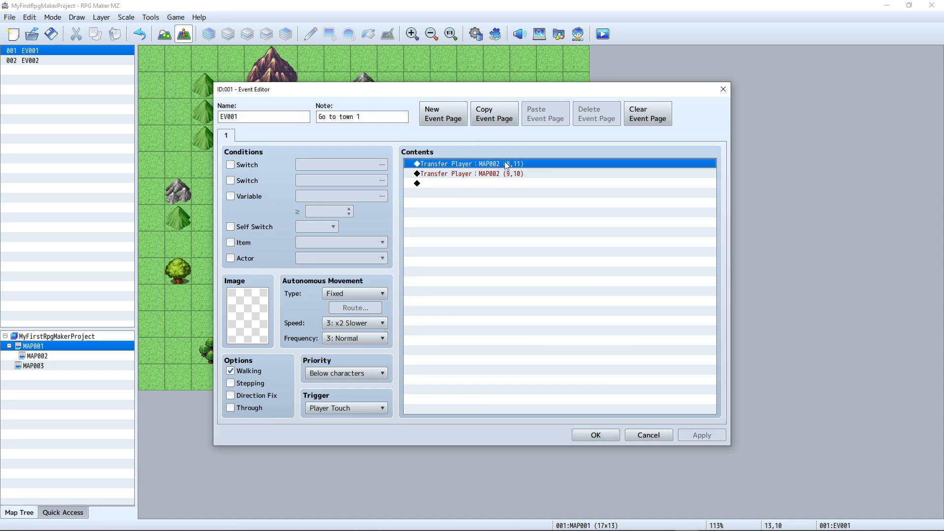
pyautogui.press('Delete')
pyautogui.press('Delete')
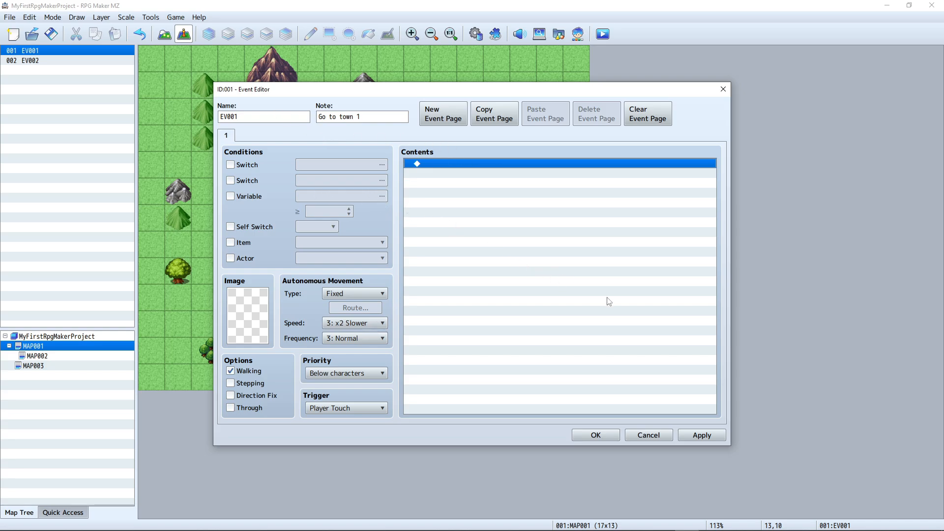
# Add a Transfer Player command to MAP002 at 8,11 in the town entrance event and save the event
pyautogui.doubleClick(449, 164)
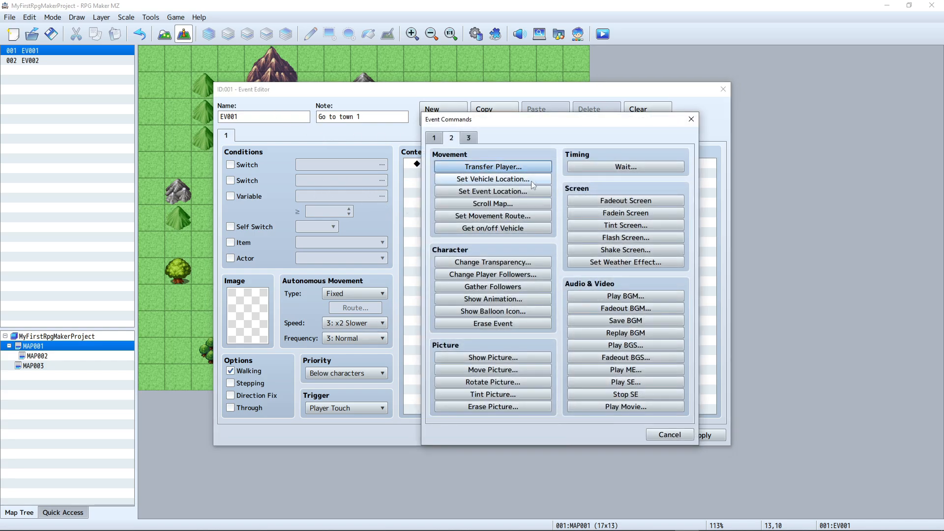
pyautogui.click(491, 166)
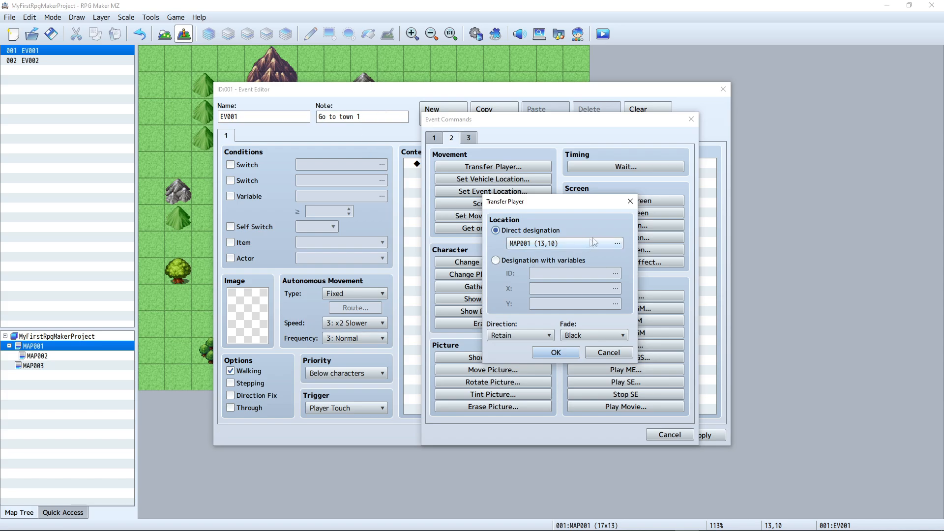
pyautogui.click(617, 243)
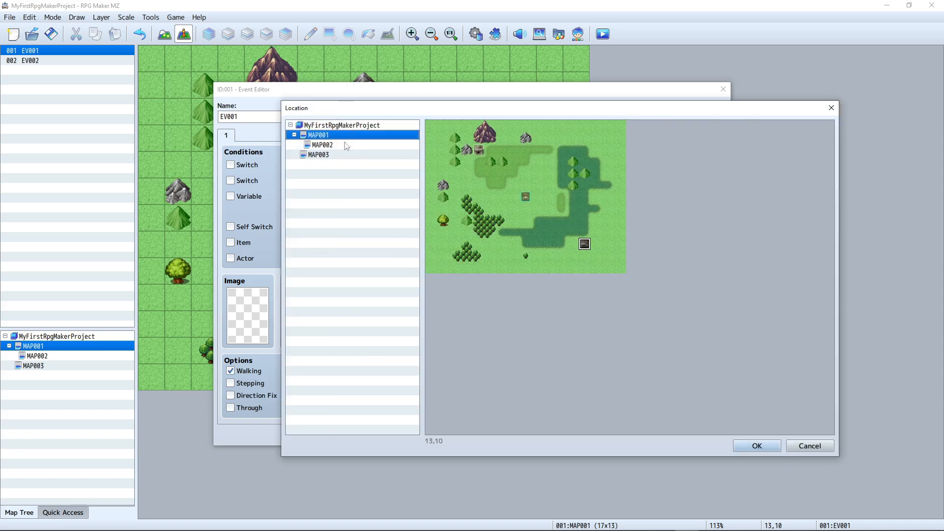
pyautogui.press('Down')
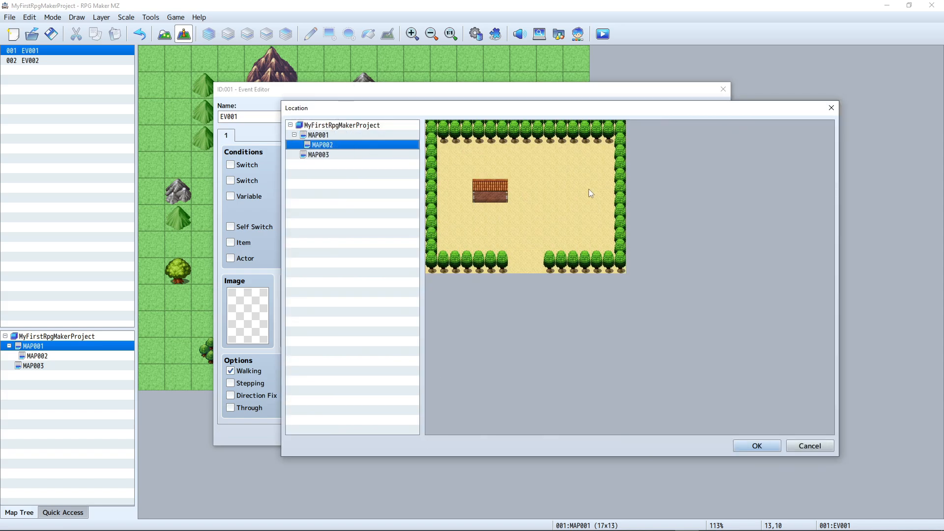
pyautogui.click(525, 259)
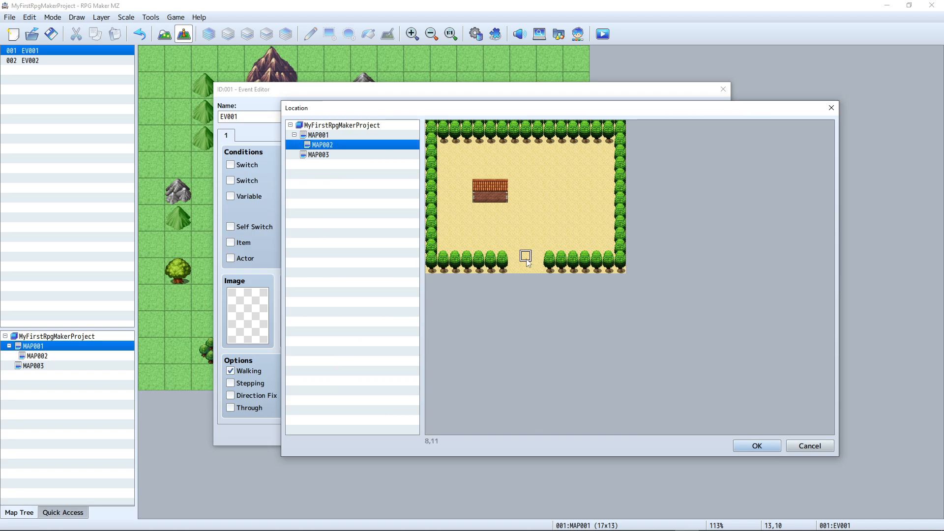
pyautogui.click(752, 445)
pyautogui.click(555, 352)
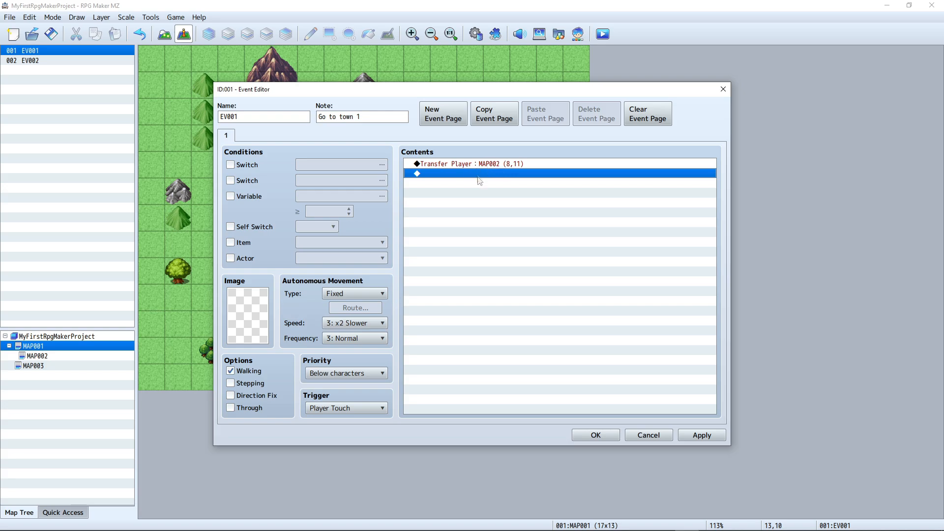
pyautogui.click(701, 435)
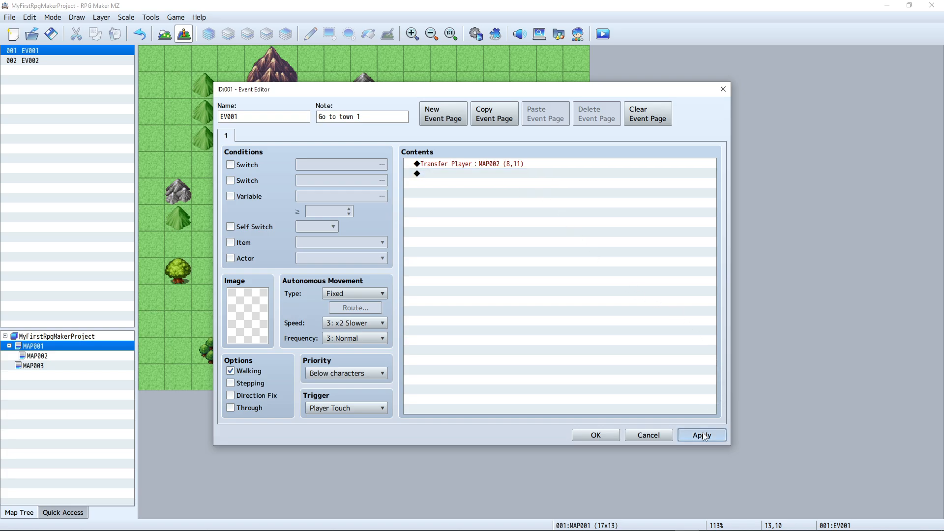
pyautogui.click(595, 435)
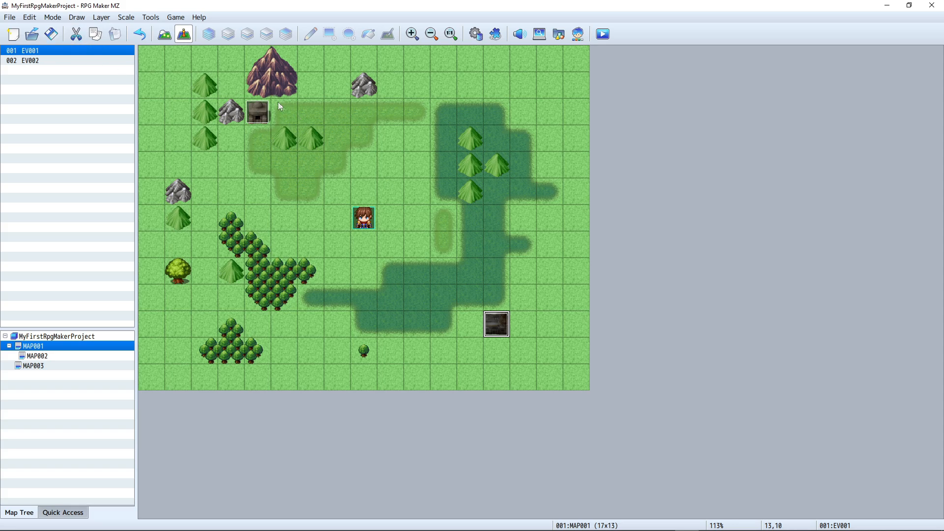
# Create an event at 8,12 in MAP002's south exit gap and set its trigger to Player Touch
pyautogui.click(43, 358)
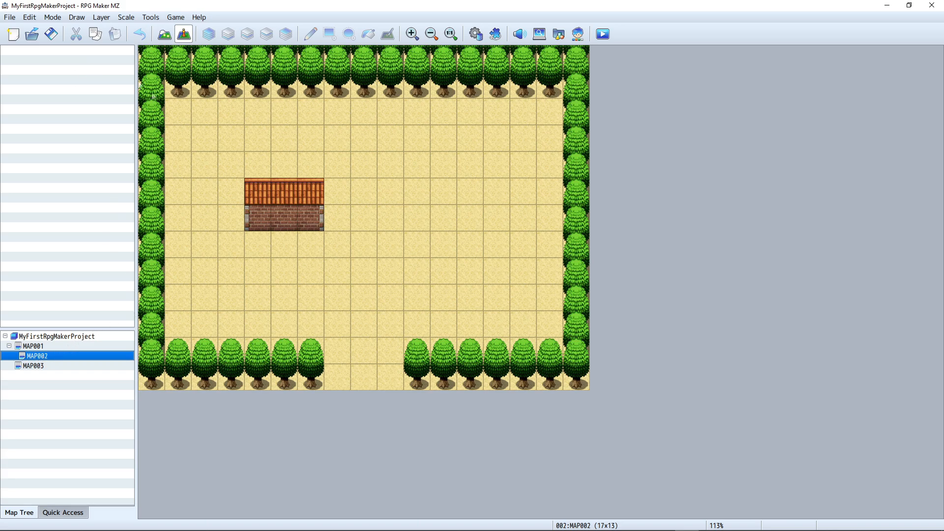
pyautogui.click(363, 384)
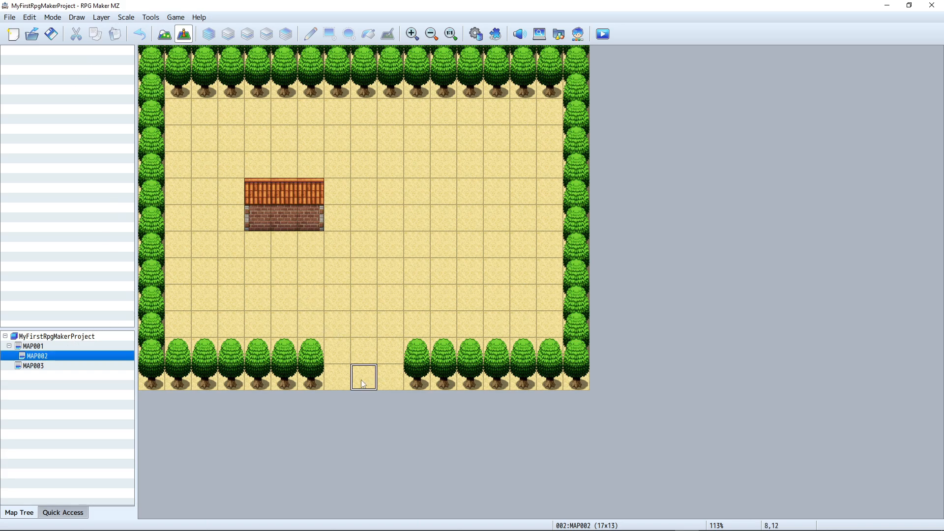
pyautogui.doubleClick(365, 383)
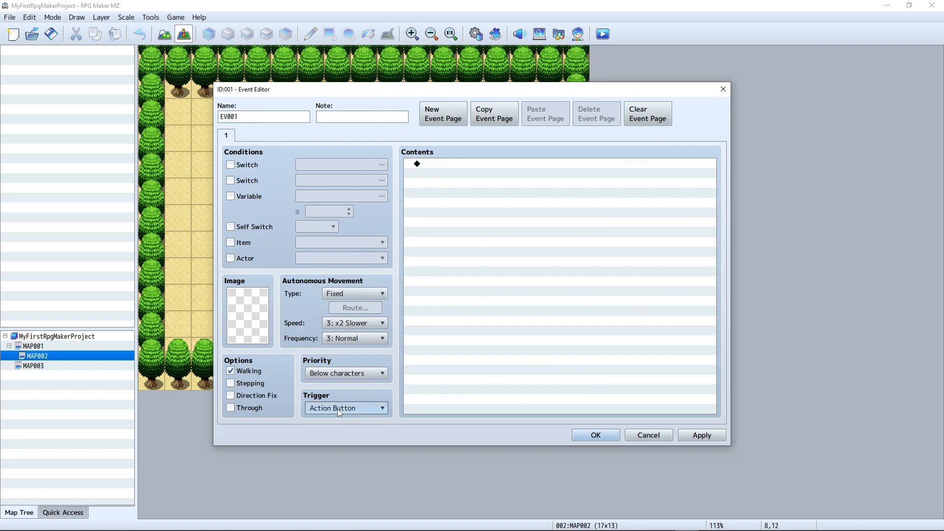
pyautogui.click(340, 408)
pyautogui.click(339, 432)
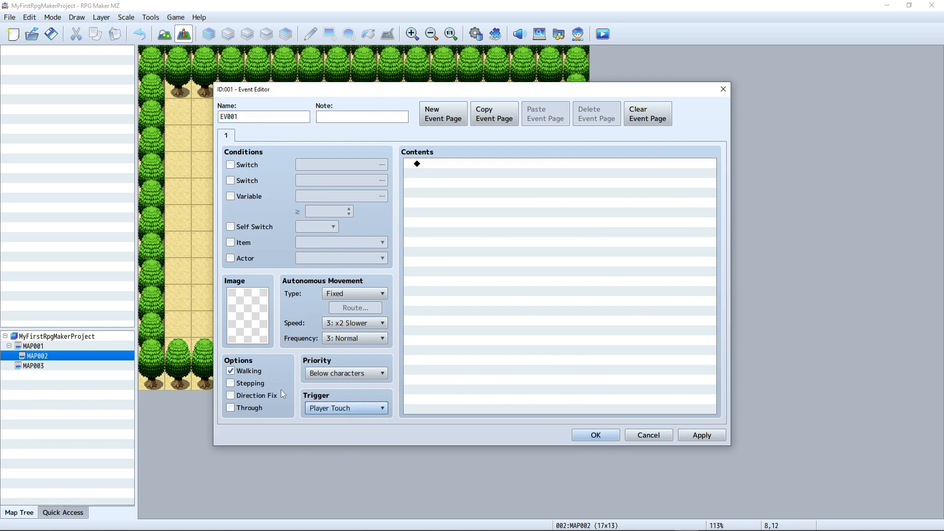
# Add a Transfer Player command to MAP001 at 13,11 in the town exit event and save the event
pyautogui.doubleClick(458, 163)
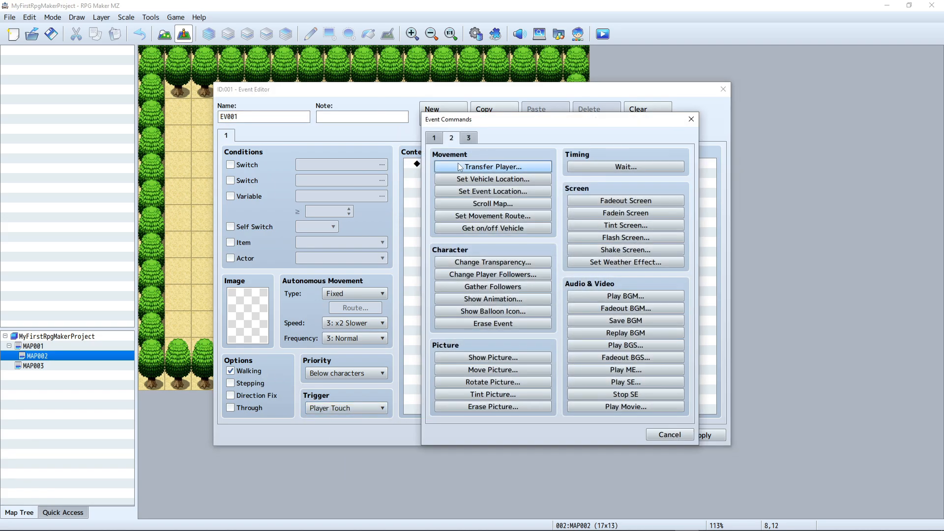
pyautogui.click(481, 167)
pyautogui.click(550, 244)
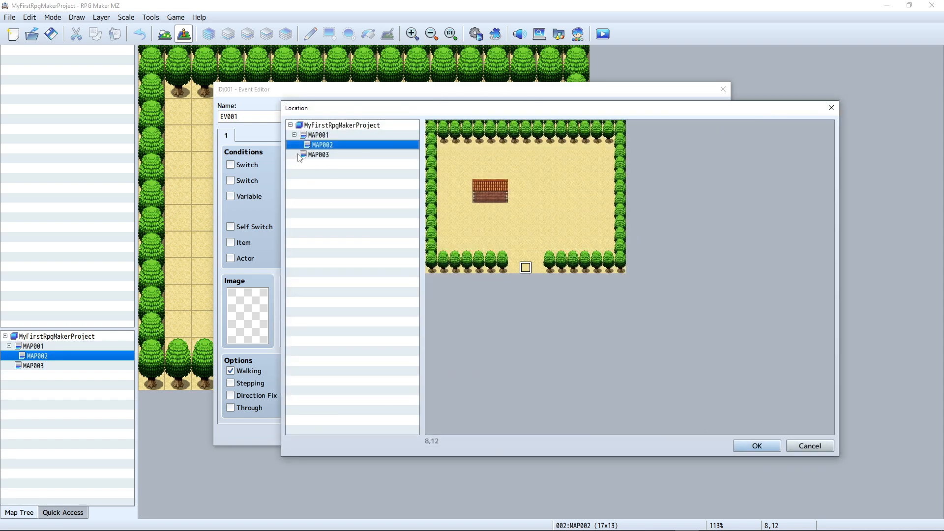
pyautogui.click(319, 136)
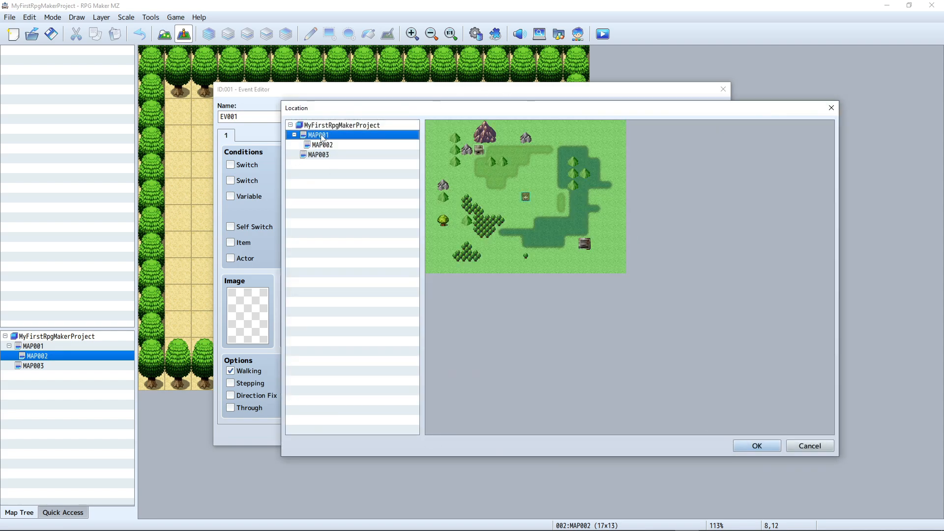
pyautogui.click(586, 254)
pyautogui.click(748, 442)
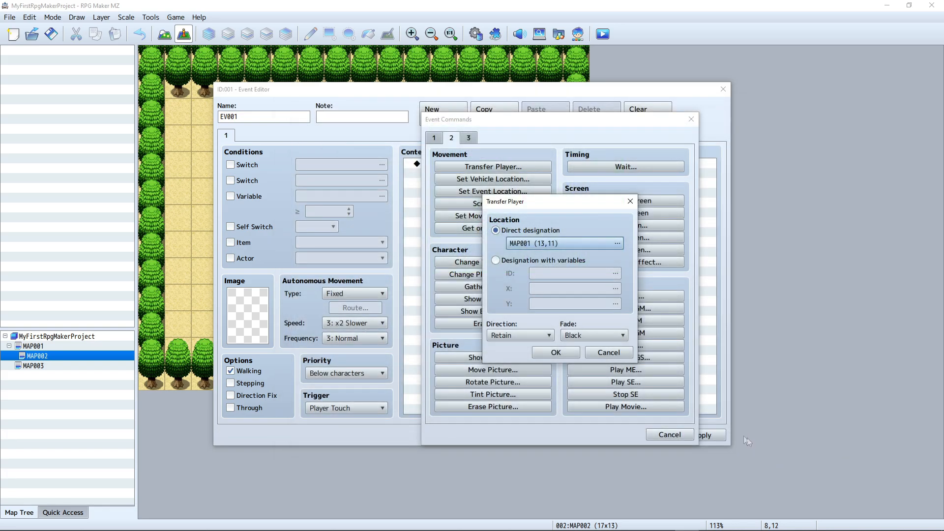
pyautogui.click(555, 352)
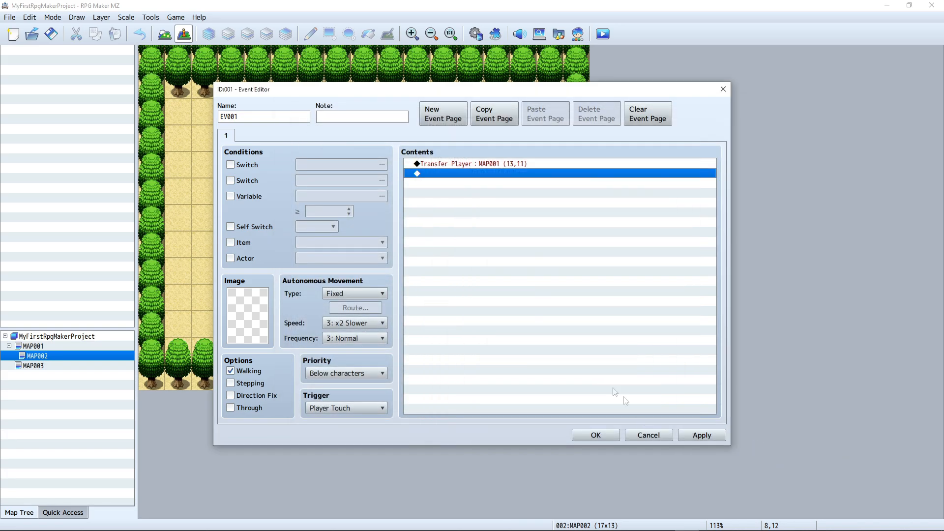
pyautogui.click(703, 436)
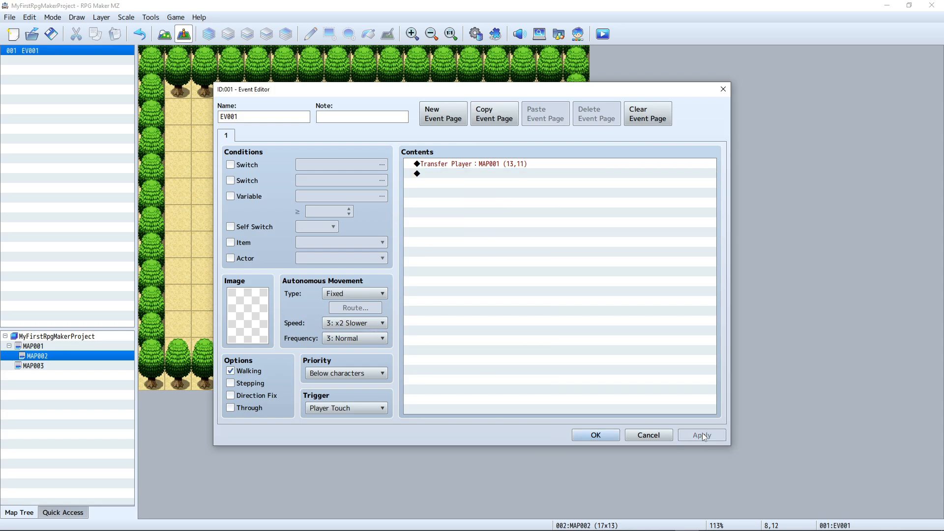
pyautogui.click(596, 435)
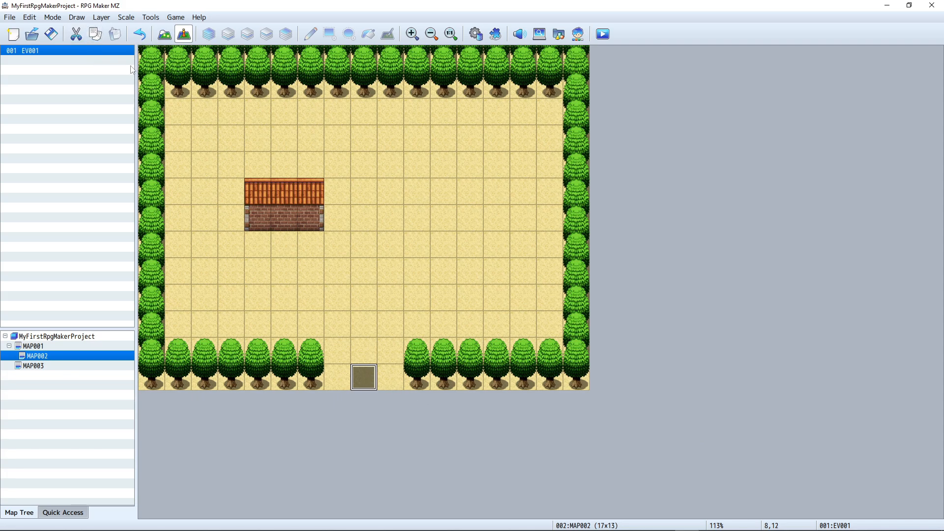
# Copy the town exit event onto the other two gap tiles at 9,12 and 7,12
pyautogui.hotkey('ctrl', 'c')
pyautogui.hotkey('ctrl', 'v')
pyautogui.click(336, 379)
pyautogui.hotkey('ctrl', 'v')
# Check MAP002's exit events and their transfer commands against the town entrance on the overworld
pyautogui.click(54, 51)
pyautogui.click(38, 61)
pyautogui.click(38, 70)
pyautogui.doubleClick(44, 51)
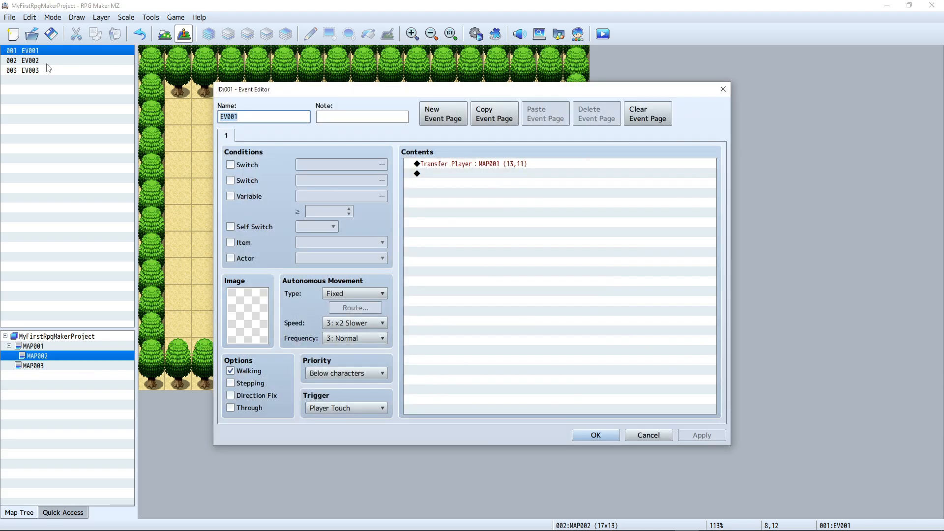
pyautogui.click(648, 434)
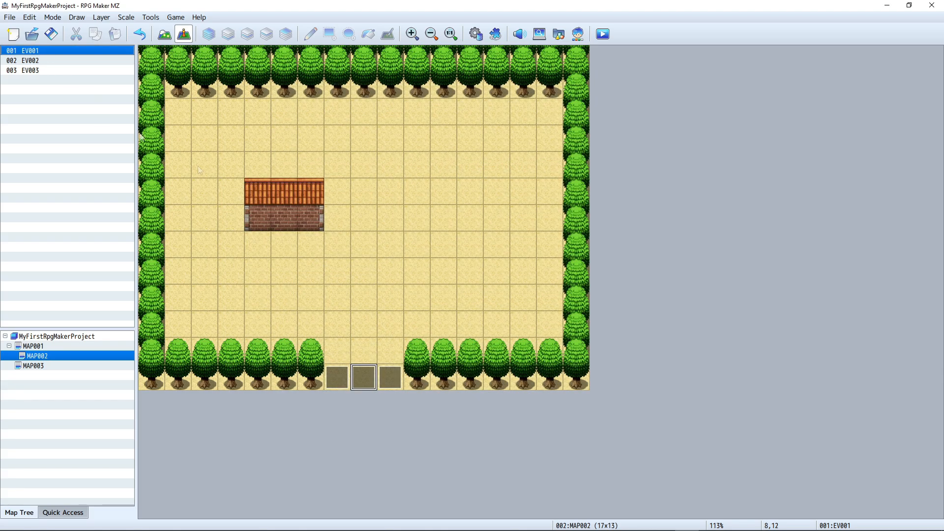
pyautogui.click(45, 61)
pyautogui.doubleClick(46, 63)
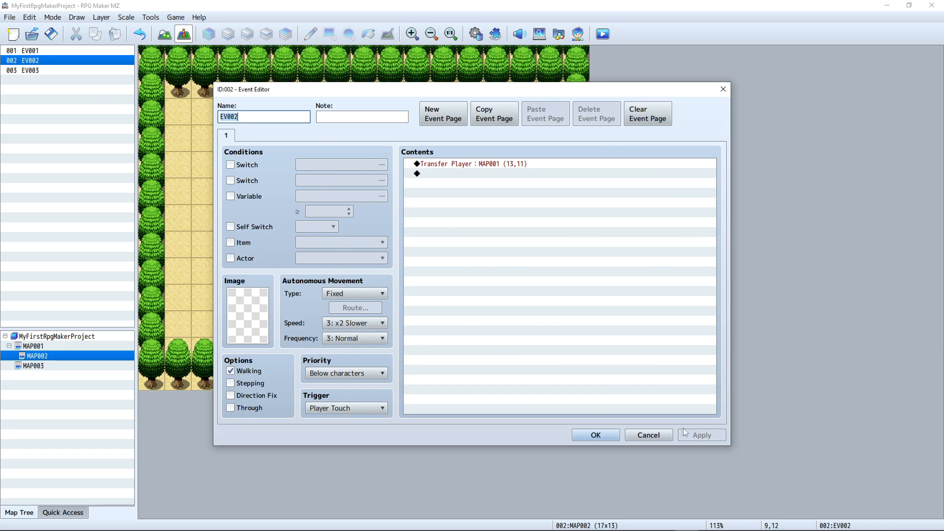
pyautogui.click(648, 434)
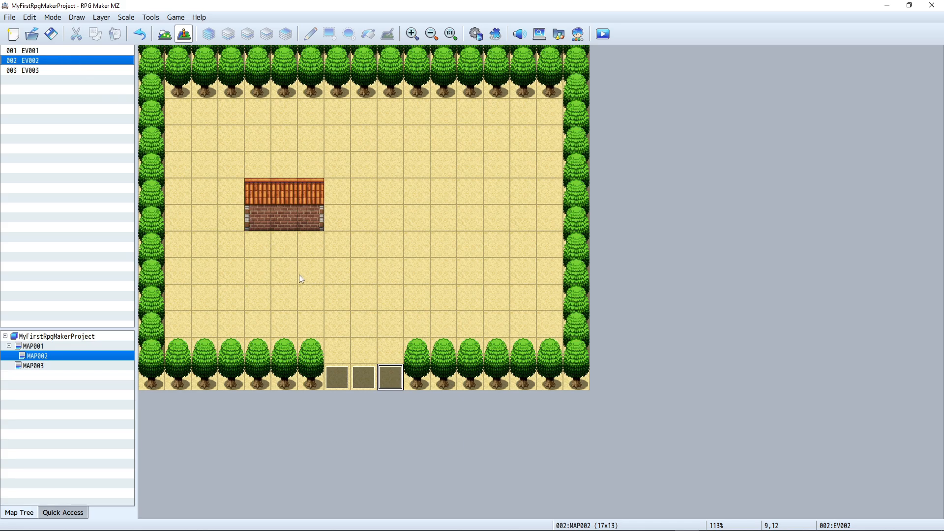
pyautogui.click(49, 348)
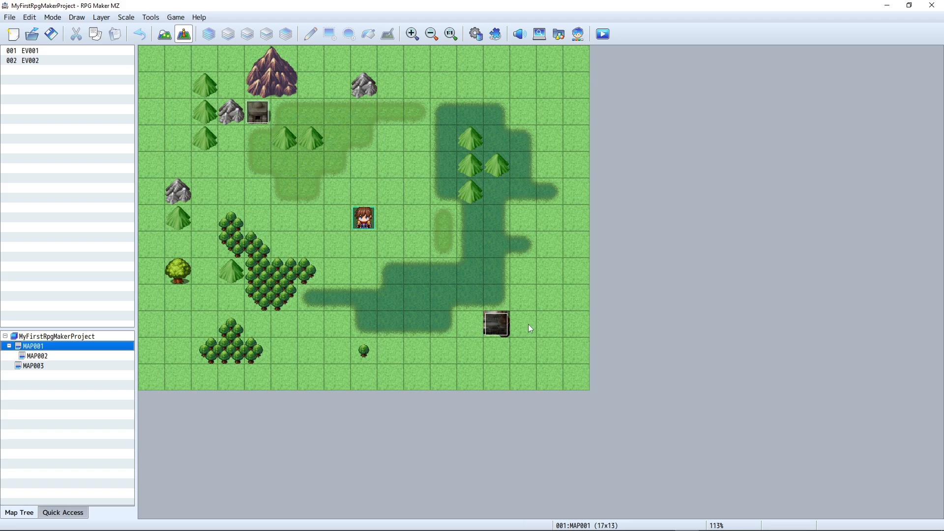
pyautogui.click(61, 356)
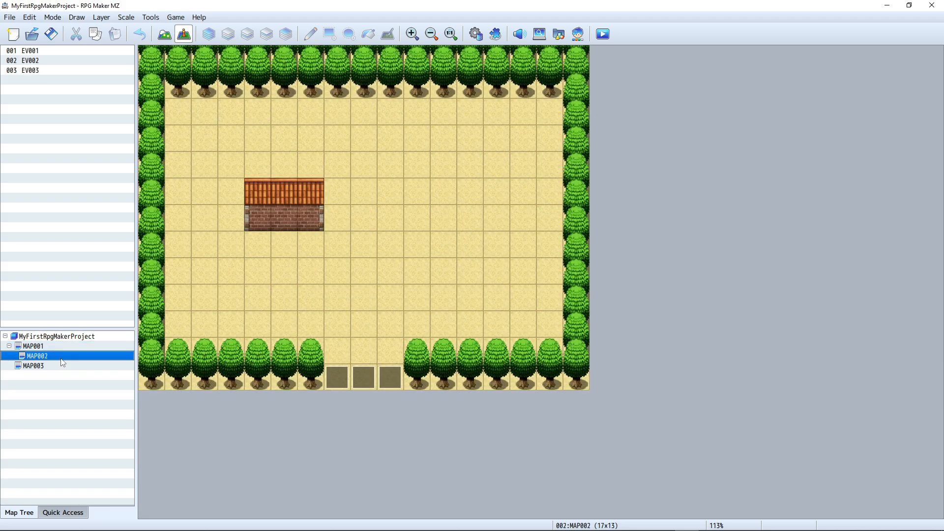
pyautogui.click(32, 51)
pyautogui.click(32, 61)
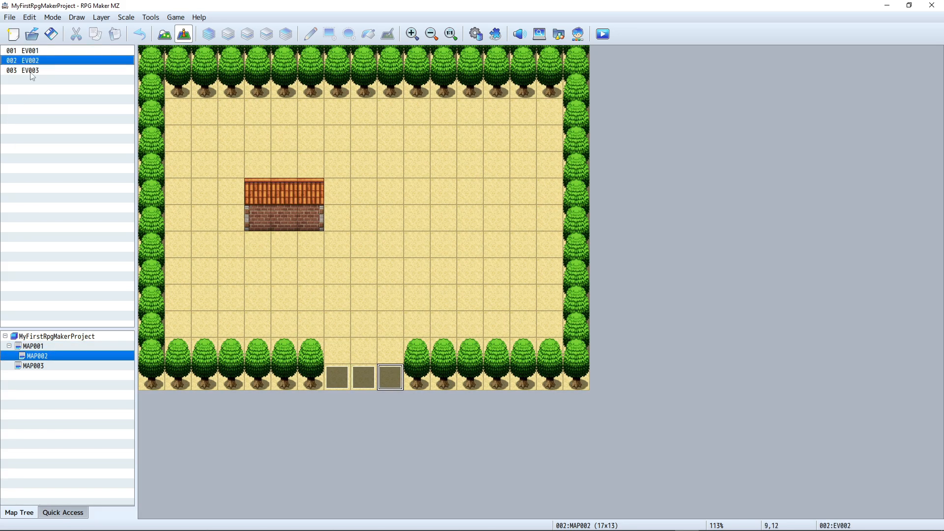
pyautogui.click(32, 71)
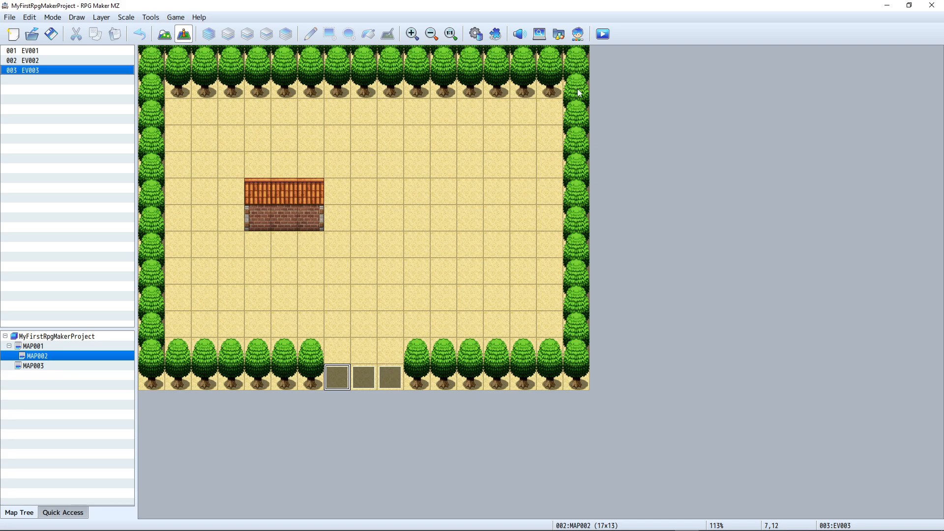
# Start a playtest with the project changes saved and load the File 1 save
pyautogui.click(605, 36)
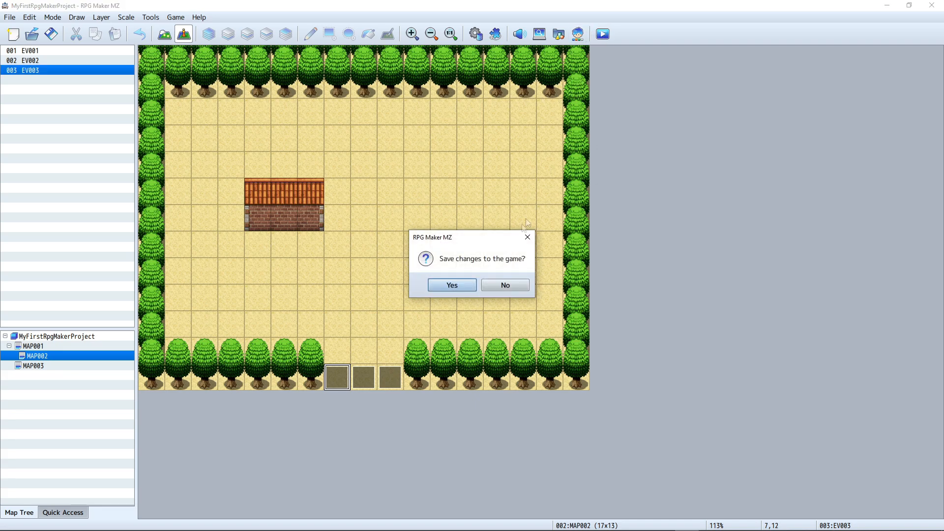
pyautogui.click(471, 286)
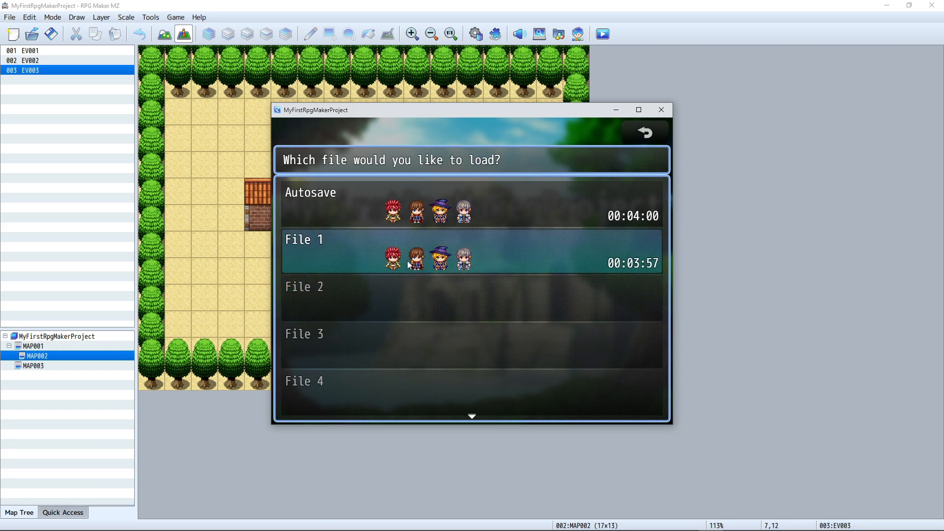
pyautogui.click(339, 269)
# Walk the party into the town entrance and back out through the south exit, and end the playtest
pyautogui.press('Down')
pyautogui.press('Right')
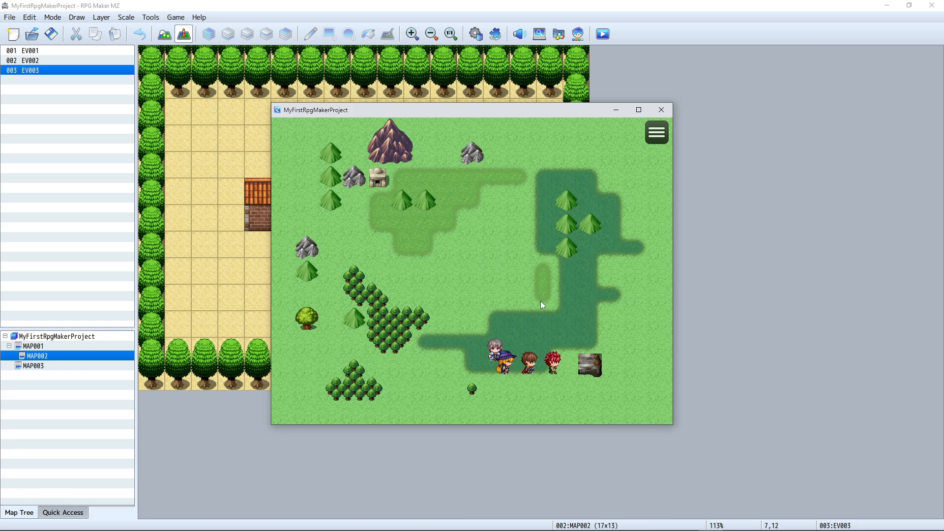
pyautogui.press('Down')
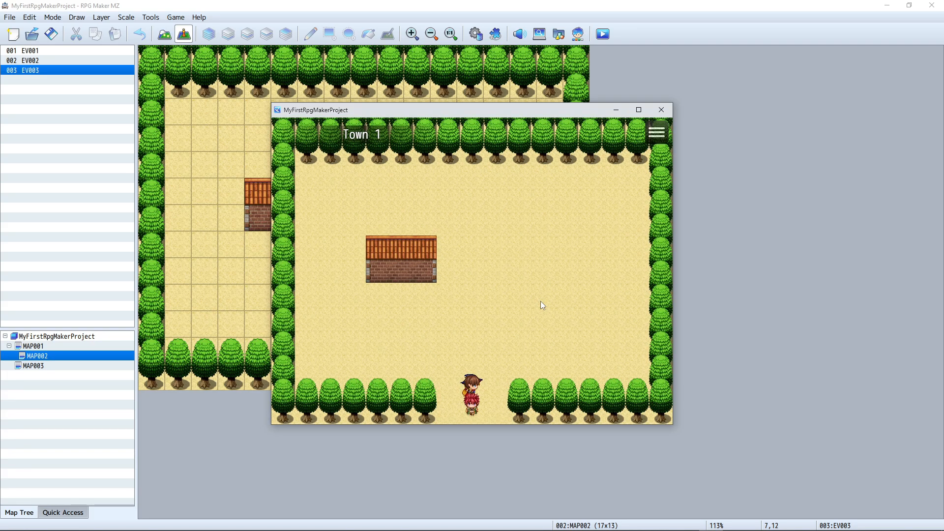
pyautogui.press('Left')
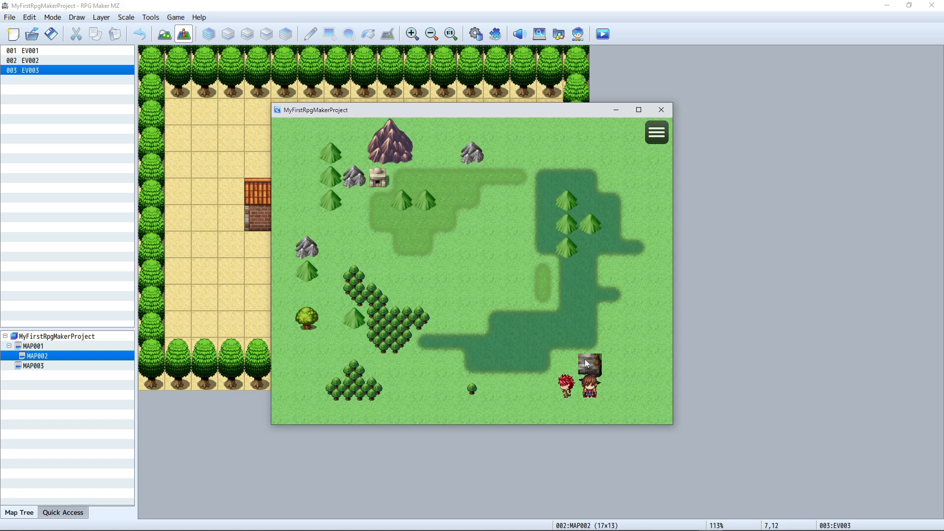
pyautogui.click(661, 110)
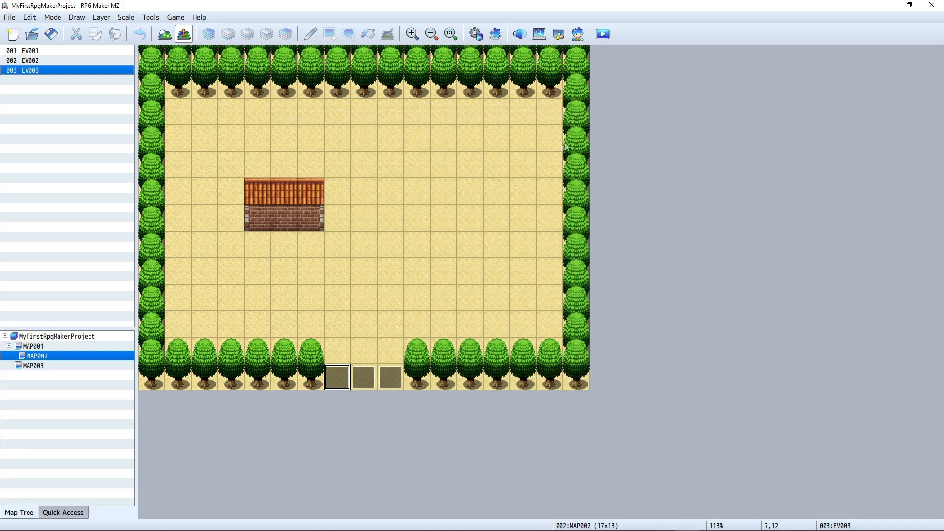
# Replace the dark town-entrance tile in the southeast of MAP001 with the red-and-green town tile
pyautogui.click(34, 346)
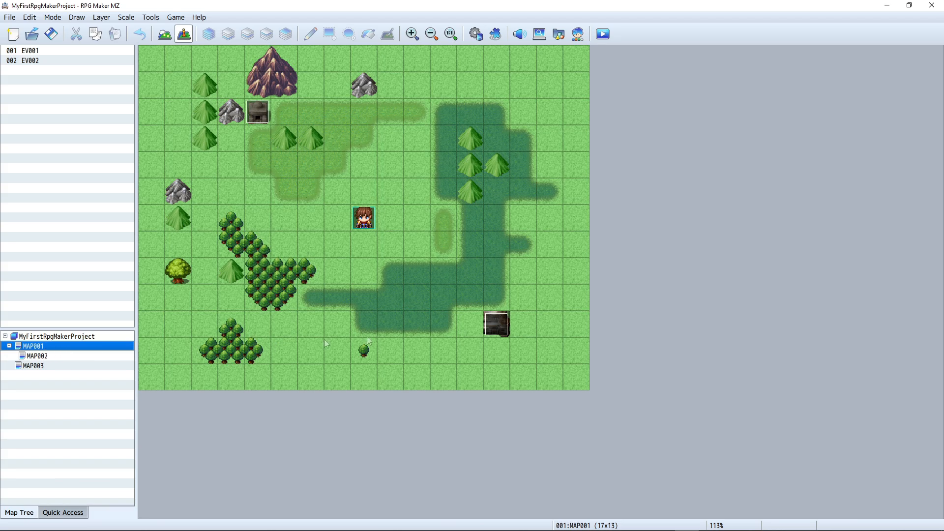
pyautogui.click(164, 34)
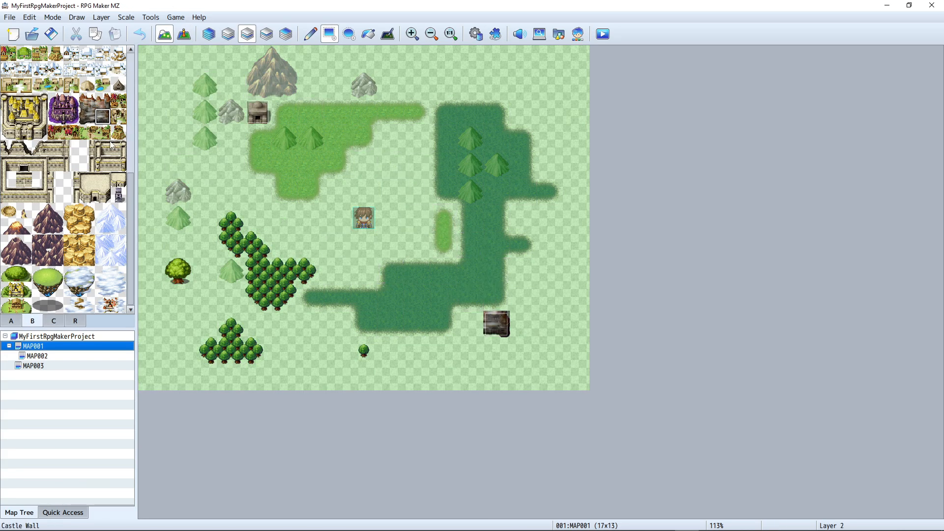
pyautogui.click(71, 133)
pyautogui.click(496, 323)
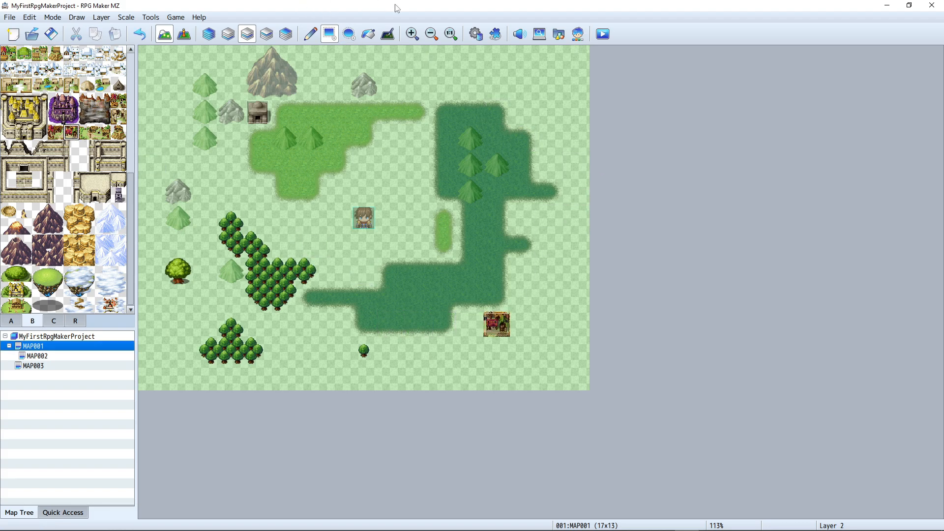
# Start a playtest, walk the party into the town entrance and move around inside the town
pyautogui.click(603, 34)
pyautogui.press('Down')
pyautogui.press('Right')
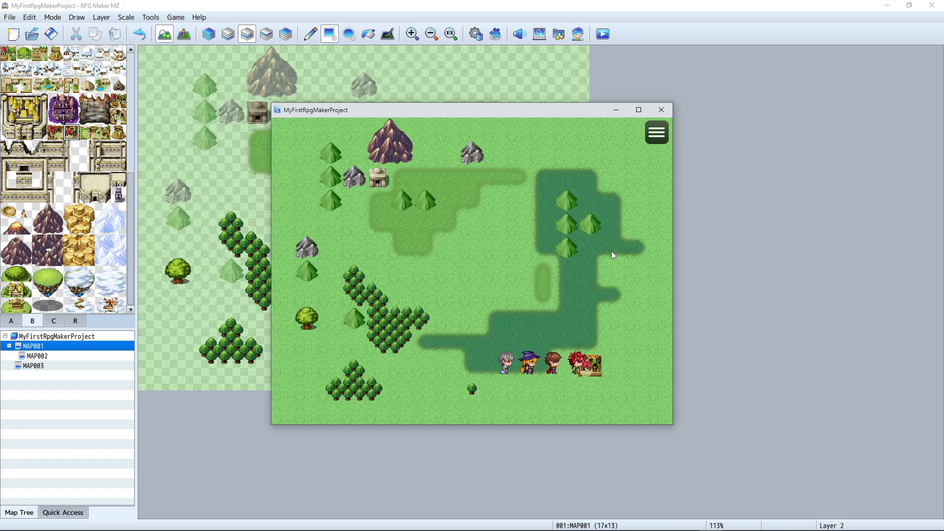
pyautogui.press('Up')
pyautogui.press('Up')
pyautogui.press('Left')
pyautogui.press('Up')
pyautogui.press('Left')
pyautogui.press('Down')
pyautogui.press('Right')
pyautogui.press('Down')
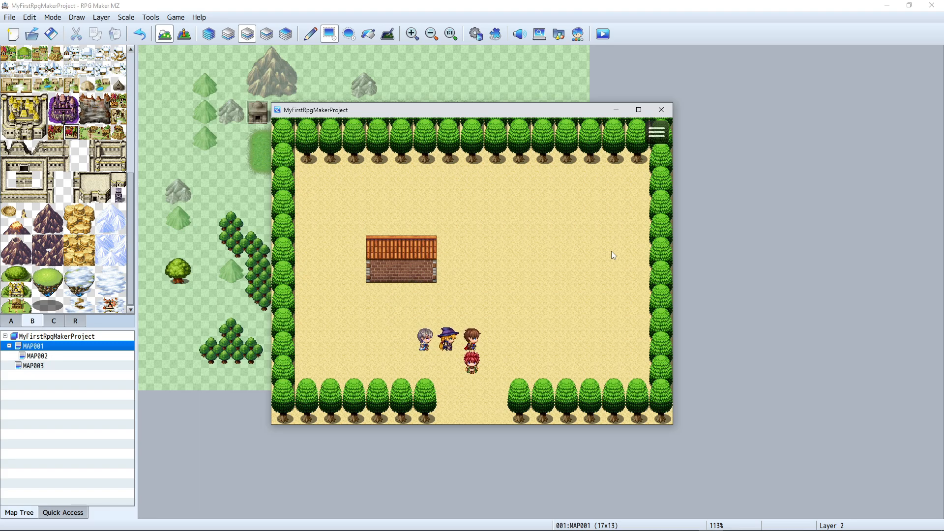
# Leave the town through the south exit and walk the party west on the overworld
pyautogui.press('Down')
pyautogui.press('Down')
pyautogui.press('Left')
pyautogui.press('Left')
pyautogui.press('Left')
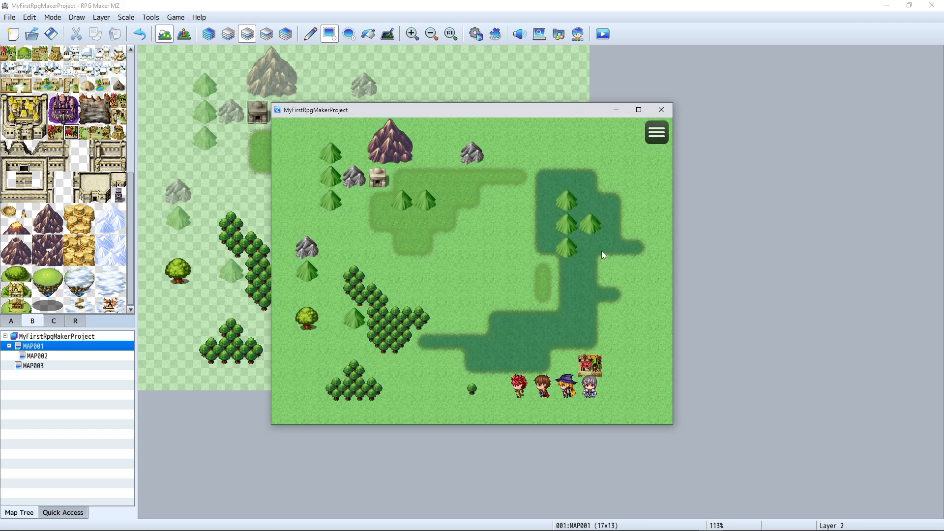
# Walk the party across the overworld to the stone dungeon entrance in the northwest
pyautogui.press('Up')
pyautogui.press('Up')
pyautogui.press('Up')
pyautogui.press('Left')
pyautogui.press('Left')
pyautogui.press('Left')
pyautogui.press('Up')
pyautogui.press('Up')
pyautogui.press('Up')
pyautogui.press('Left')
pyautogui.press('Left')
pyautogui.press('Left')
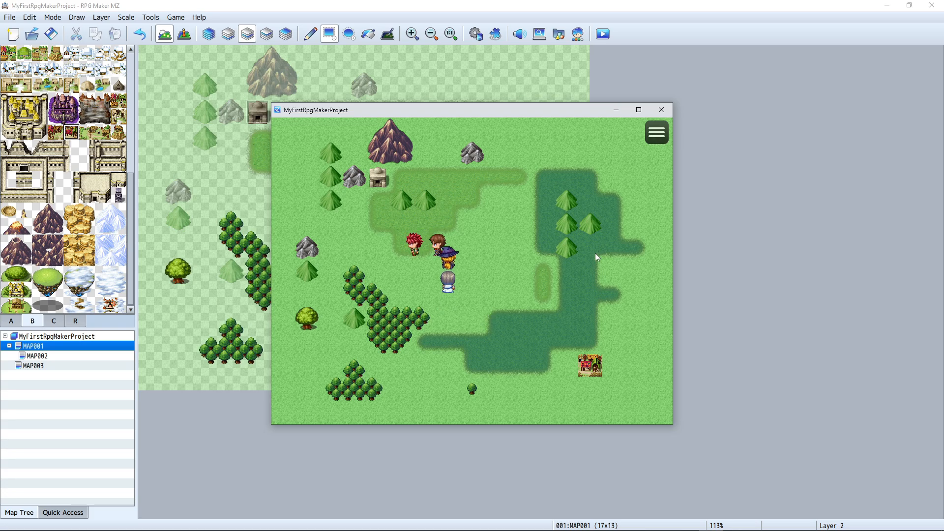
pyautogui.press('Up')
pyautogui.press('Up')
pyautogui.press('Up')
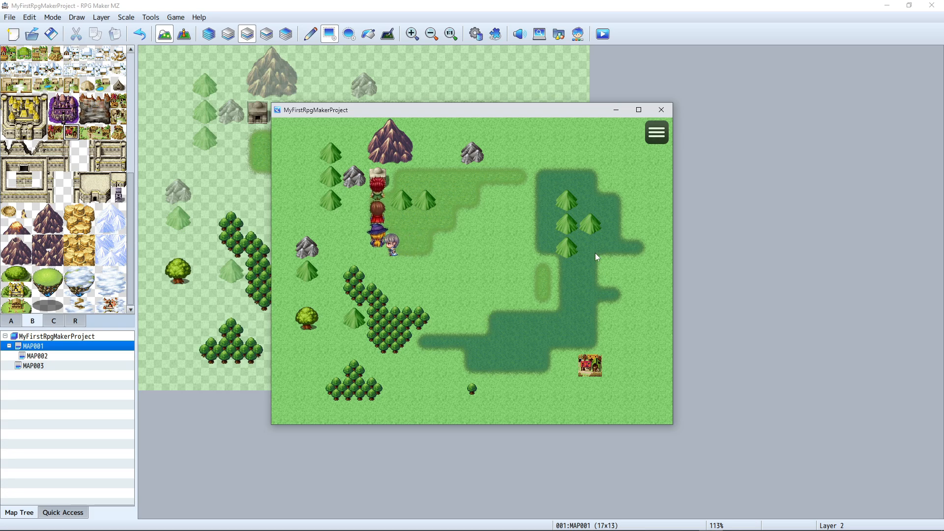
# Walk the party south from the dungeon entrance toward the forest on the overworld
pyautogui.press('Down')
pyautogui.press('Down')
pyautogui.press('Down')
pyautogui.press('Down')
pyautogui.press('Down')
pyautogui.press('Down')
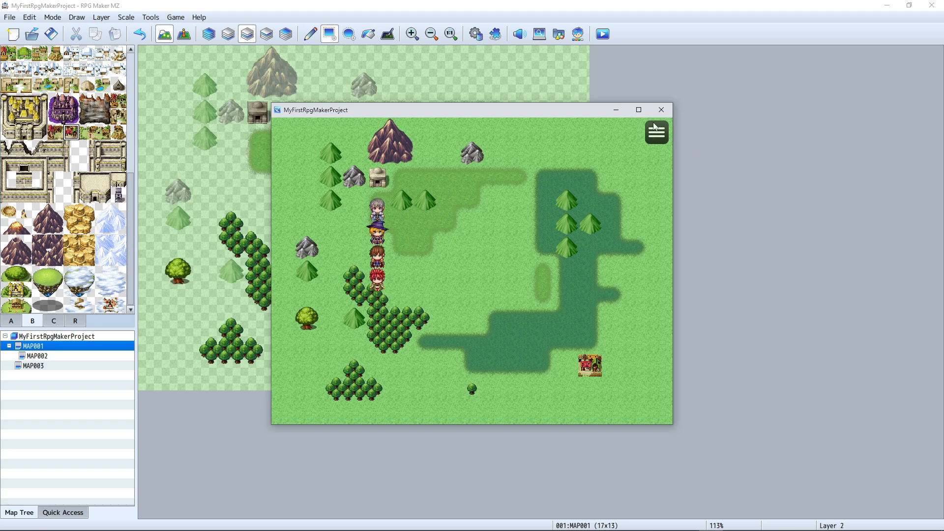
# Close the running playtest and set the trigger of the cave's transfer event EV002 to Player Touch
pyautogui.click(661, 110)
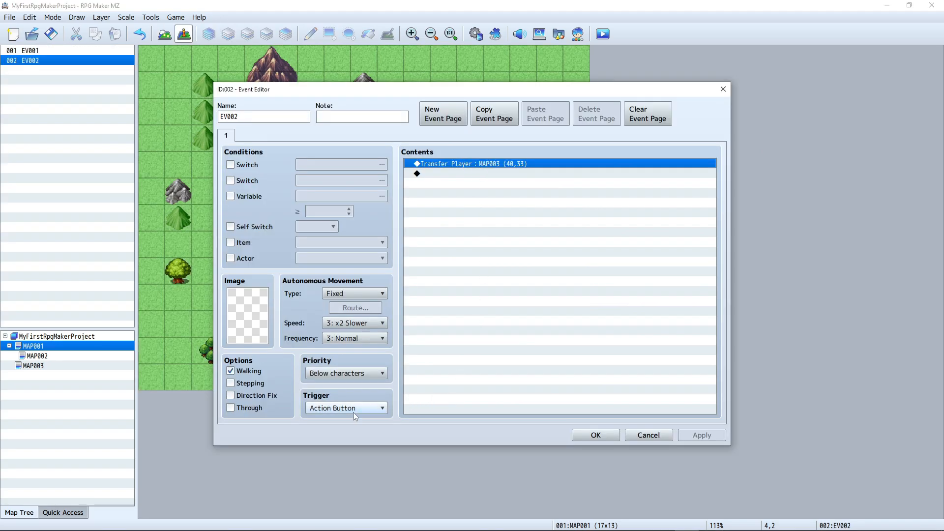
pyautogui.click(356, 411)
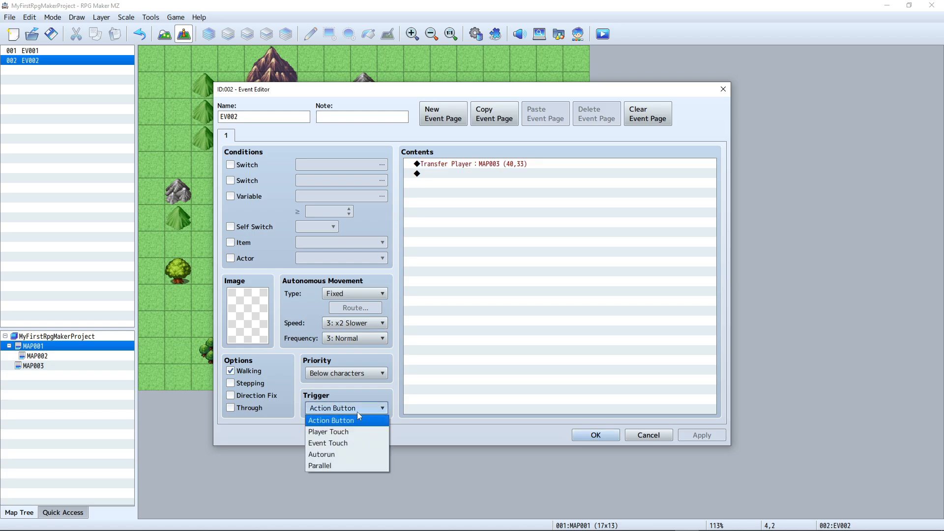
pyautogui.click(329, 431)
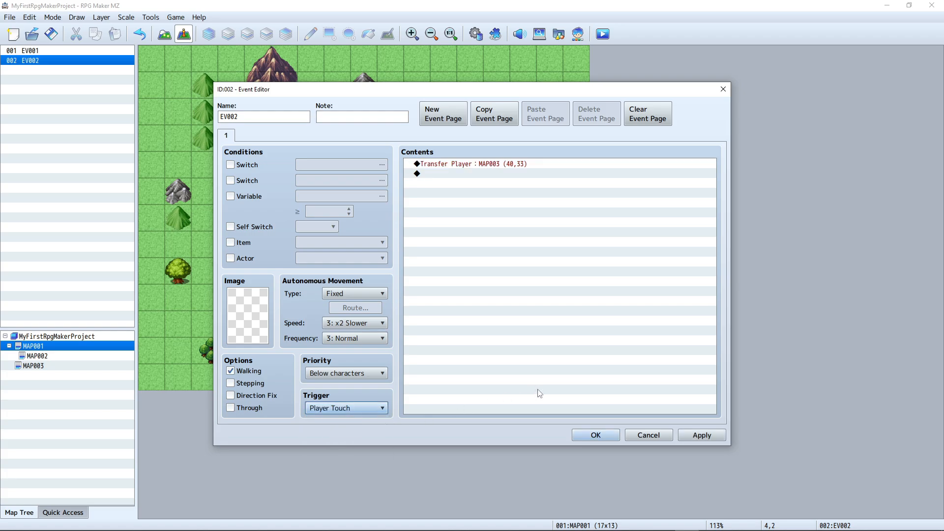
pyautogui.click(701, 434)
pyautogui.click(595, 435)
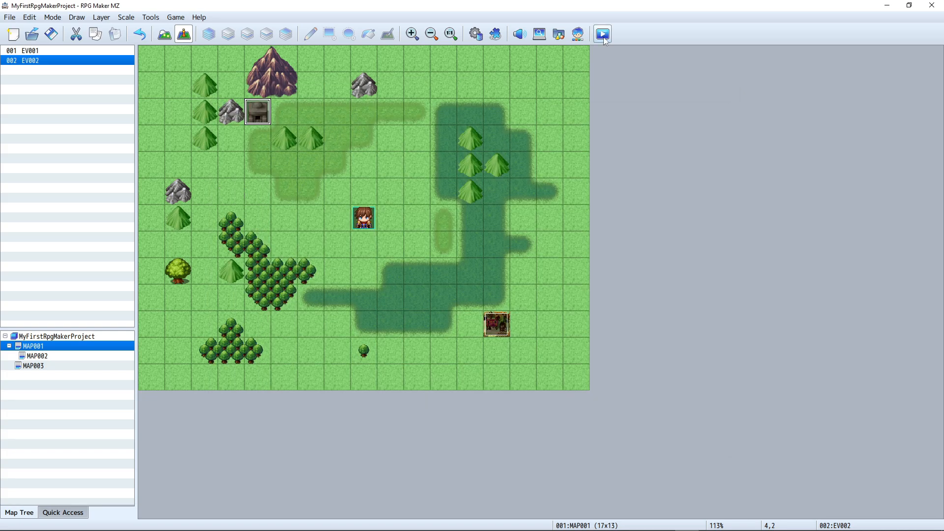
# Try nesting MAP003 under MAP002 in the map tree and return it to the project's top level
pyautogui.click(41, 368)
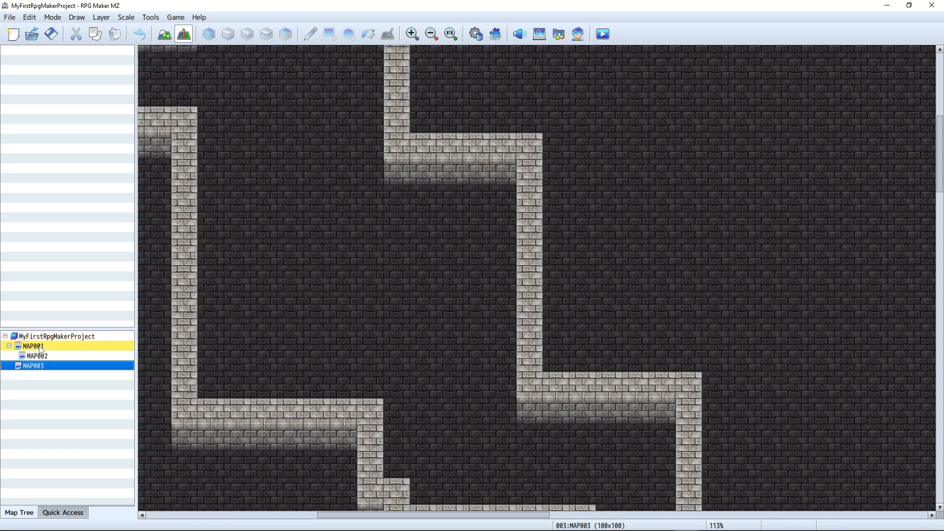
pyautogui.click(42, 346)
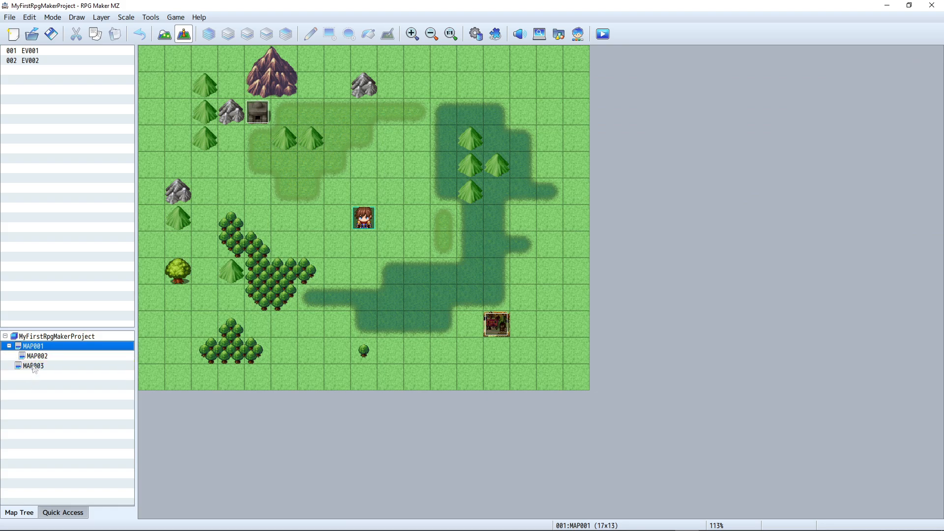
pyautogui.click(31, 365)
pyautogui.moveTo(30, 360); pyautogui.dragTo(31, 359)
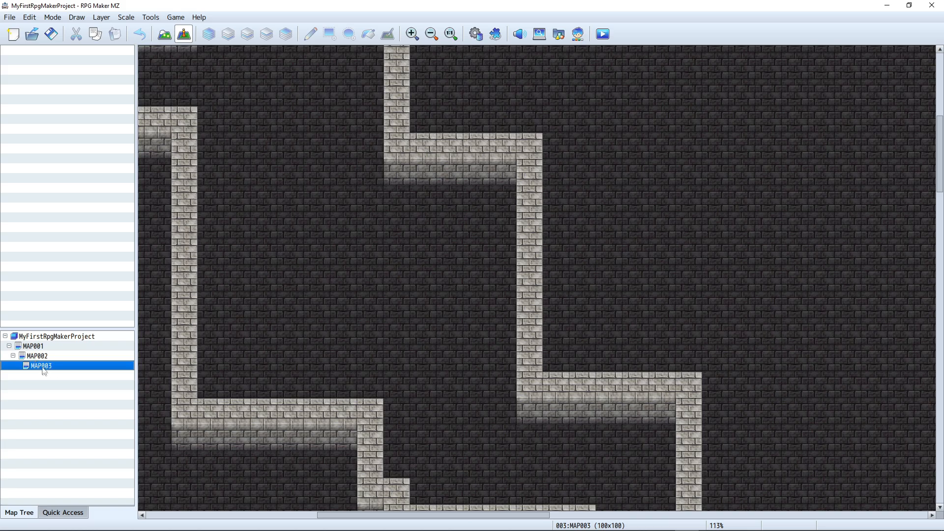
pyautogui.moveTo(35, 349); pyautogui.dragTo(39, 337)
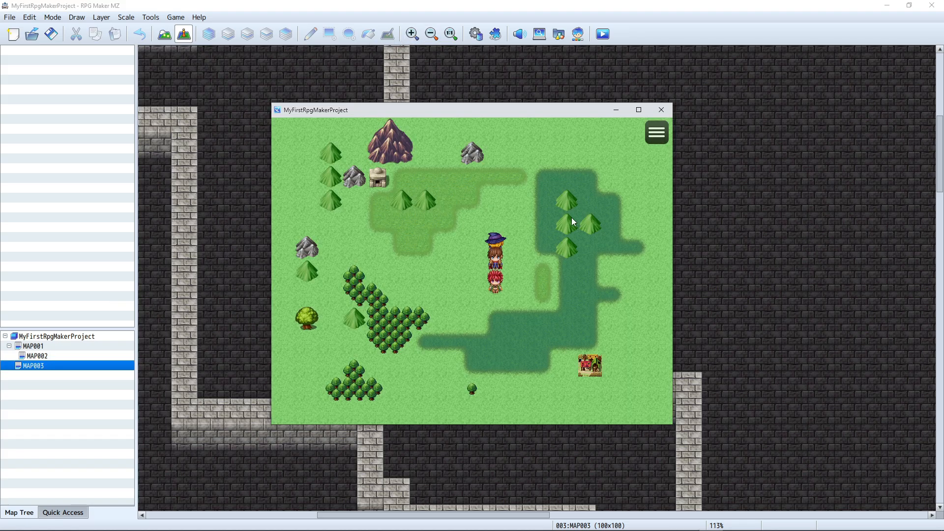
# Playtest the game and walk the party to the cave entrance below the mountain to test the transfer
pyautogui.press('Down')
pyautogui.press('Down')
pyautogui.press('Left')
pyautogui.press('Left')
pyautogui.press('Up')
pyautogui.press('Left')
pyautogui.press('Up')
pyautogui.press('Up')
pyautogui.press('Up')
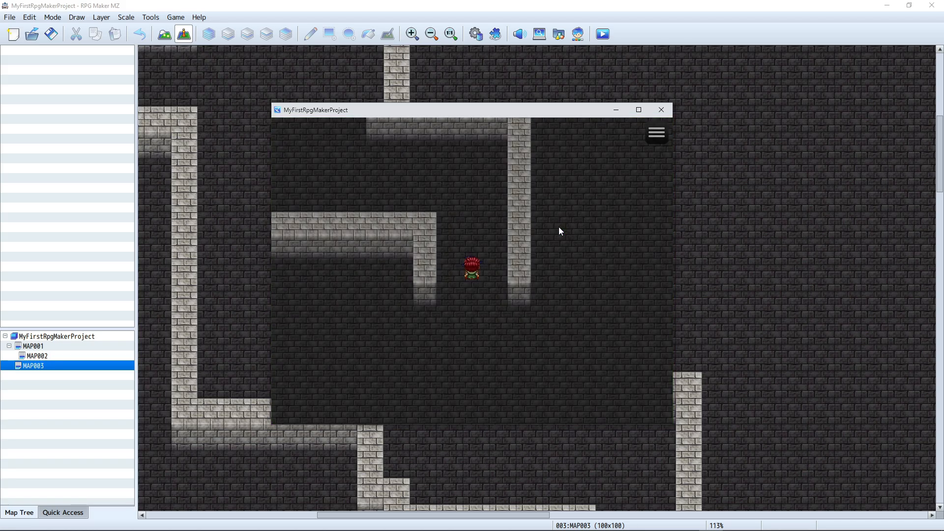
# Walk the party around the dungeon map to check movement near the walls, and close the playtest
pyautogui.press('Left')
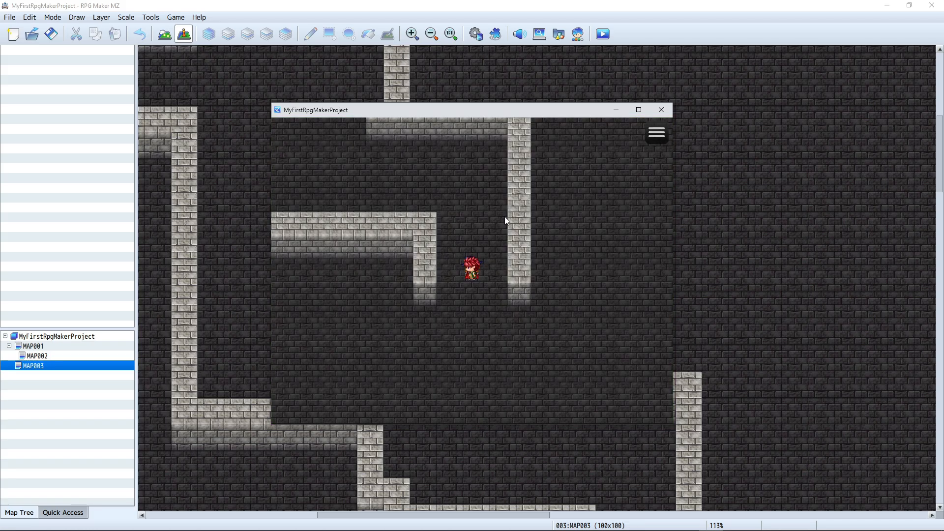
pyautogui.press('Right')
pyautogui.press('Down')
pyautogui.press('Right')
pyautogui.press('Up')
pyautogui.press('Right')
pyautogui.press('Left')
pyautogui.press('Down')
pyautogui.press('Left')
pyautogui.press('Right')
pyautogui.click(661, 110)
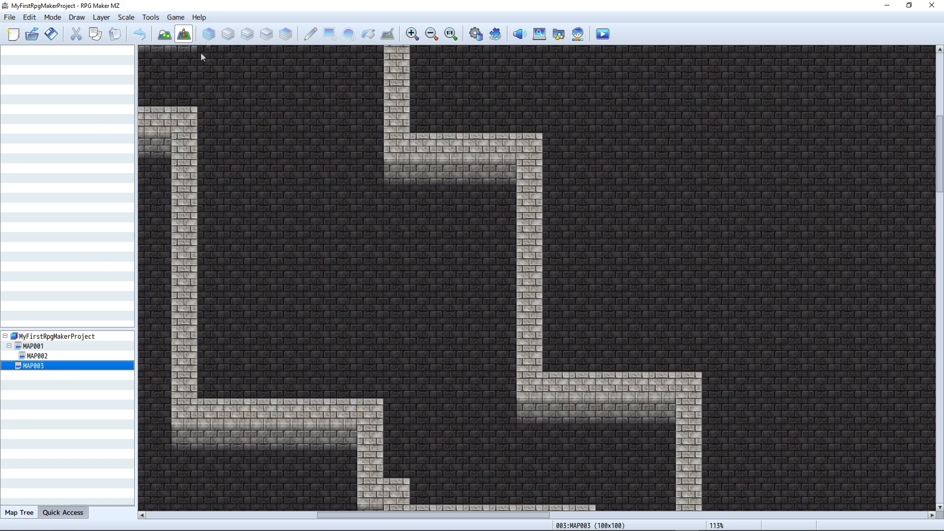
# Clear the dark brick floor on Layer 1 of MAP003 by flood-filling it with the Transparent tile
pyautogui.click(164, 34)
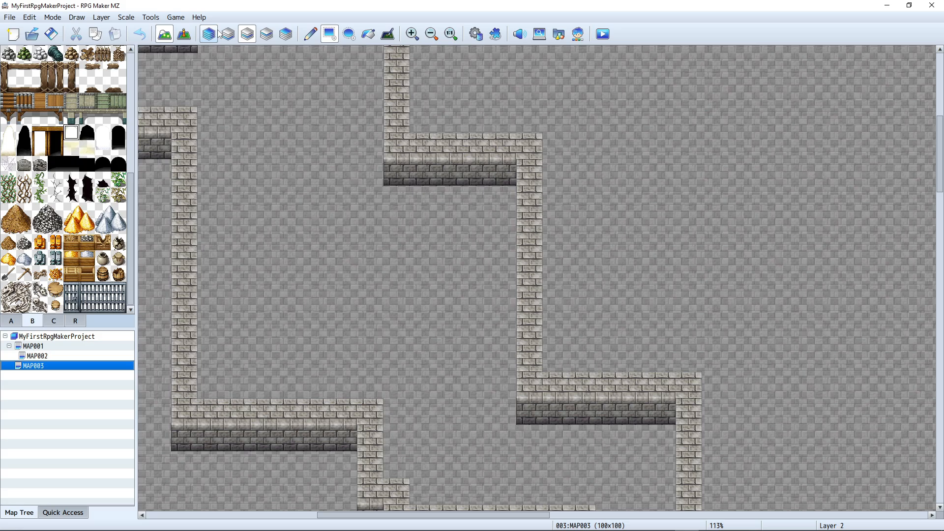
pyautogui.click(229, 33)
pyautogui.scroll(-5, 304, 263)
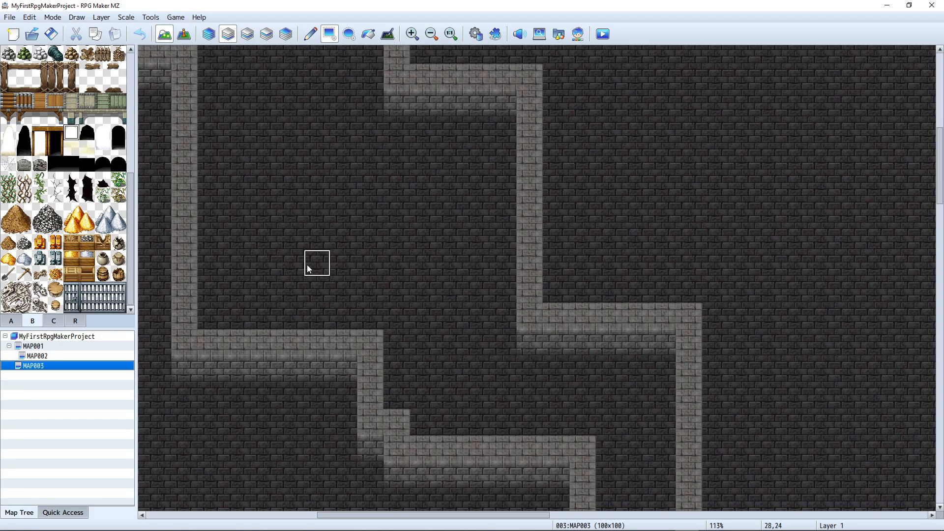
pyautogui.keyDown('ctrl'); pyautogui.scroll(-3, 301, 263); pyautogui.keyUp('ctrl')
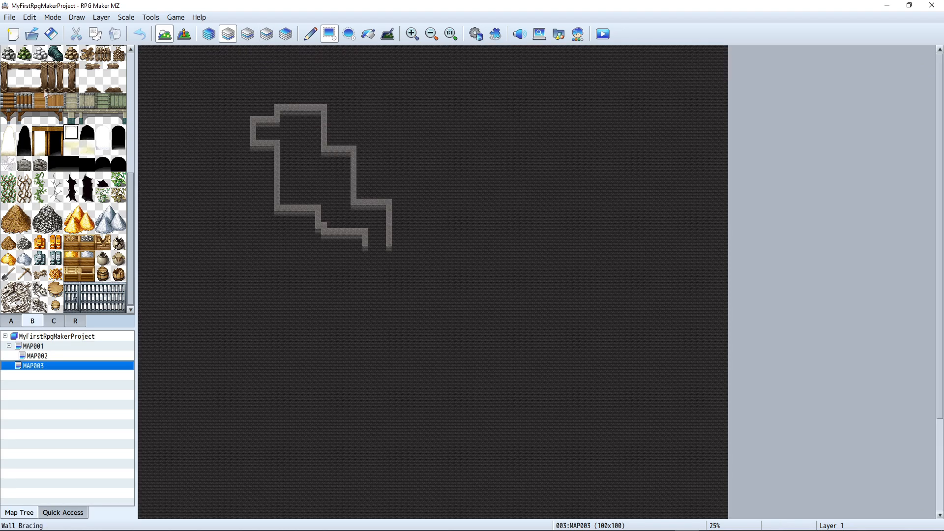
pyautogui.scroll(3, 128, 118)
pyautogui.scroll(2, 128, 119)
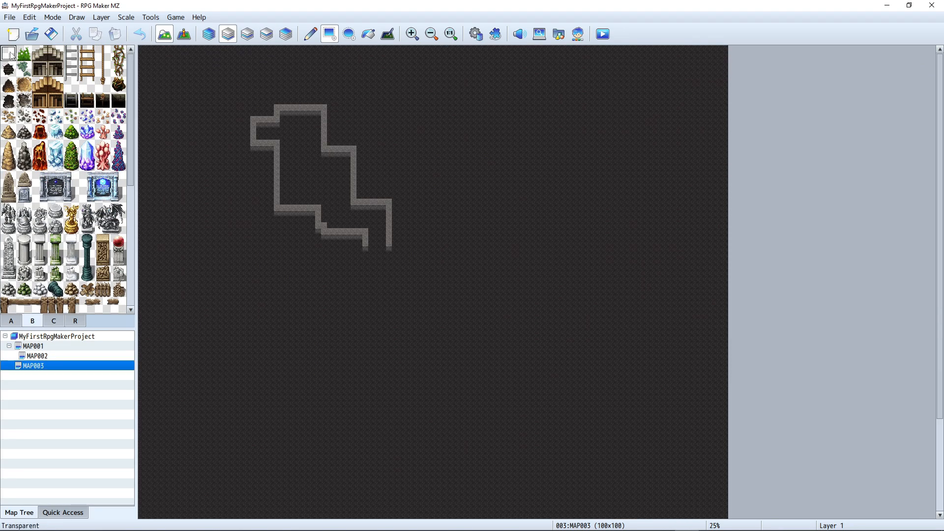
pyautogui.click(365, 39)
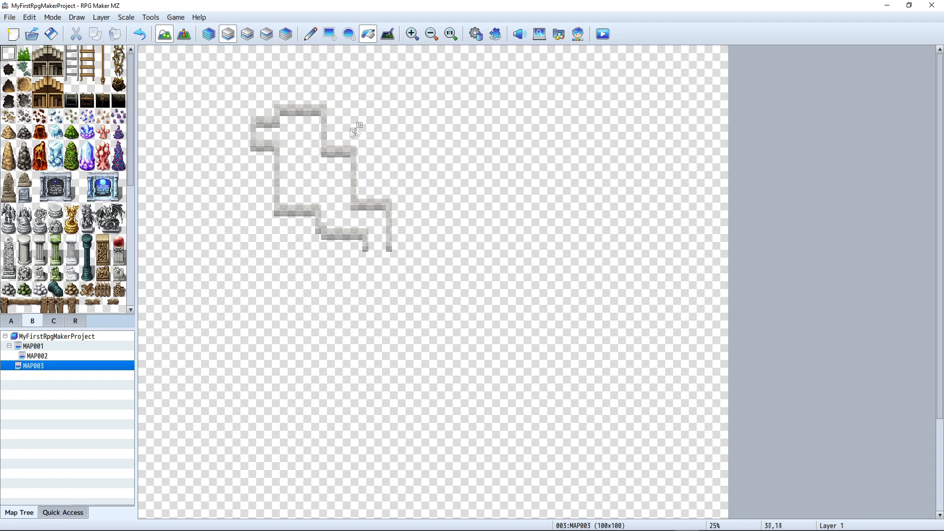
# Save the game changes, playtest the dungeon with its cleared floor, and close the playtest
pyautogui.click(603, 34)
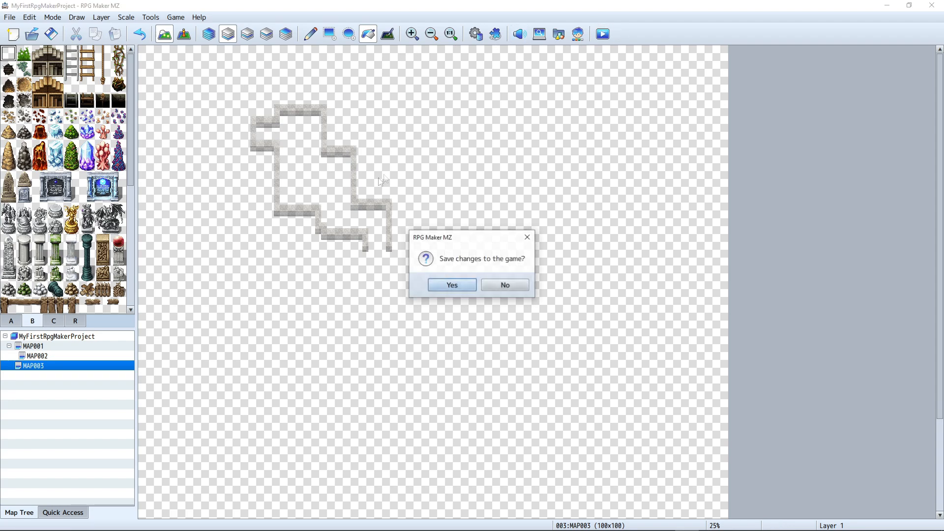
pyautogui.click(447, 285)
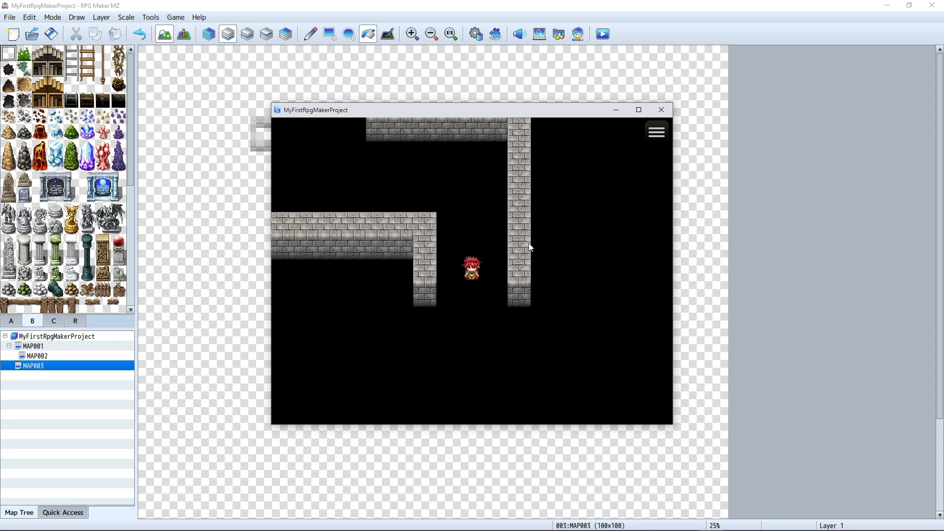
pyautogui.click(661, 110)
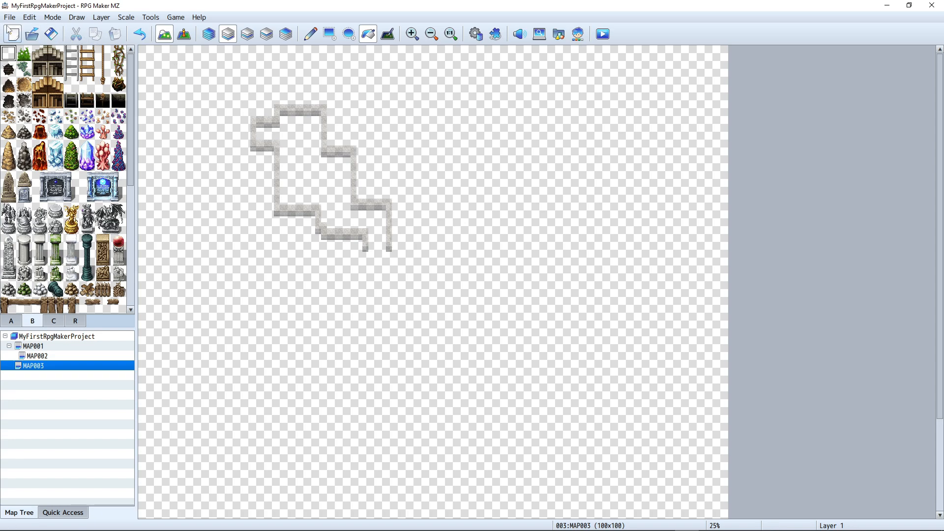
# Paint the grey stone floor tile from tileset A on Layer 1 inside the dungeon's lower corridor with the Rectangle tool
pyautogui.click(44, 369)
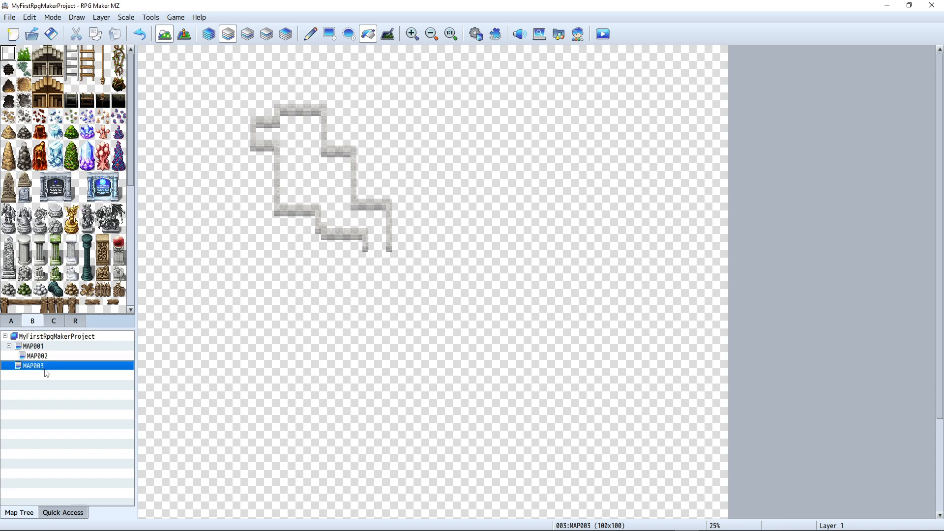
pyautogui.click(11, 321)
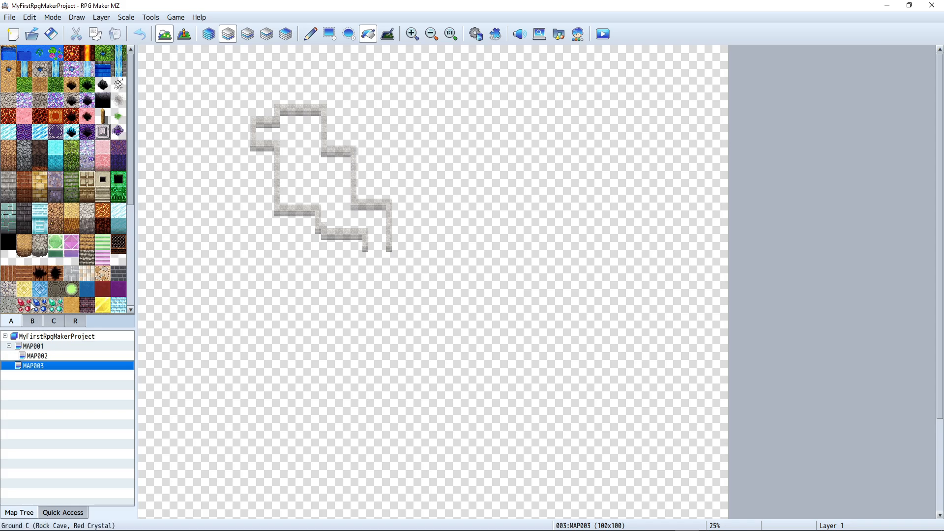
pyautogui.scroll(-3, 29, 305)
pyautogui.scroll(3, 24, 260)
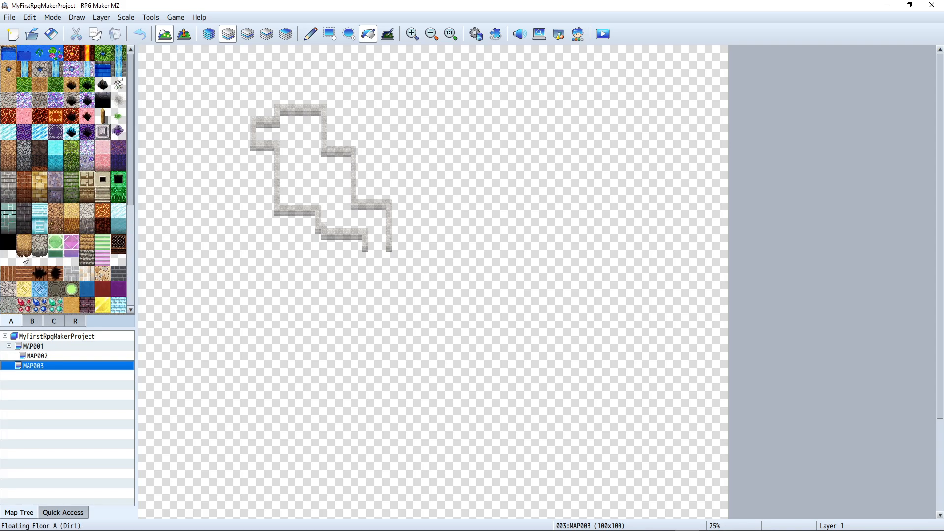
pyautogui.scroll(-3, 25, 259)
pyautogui.click(8, 237)
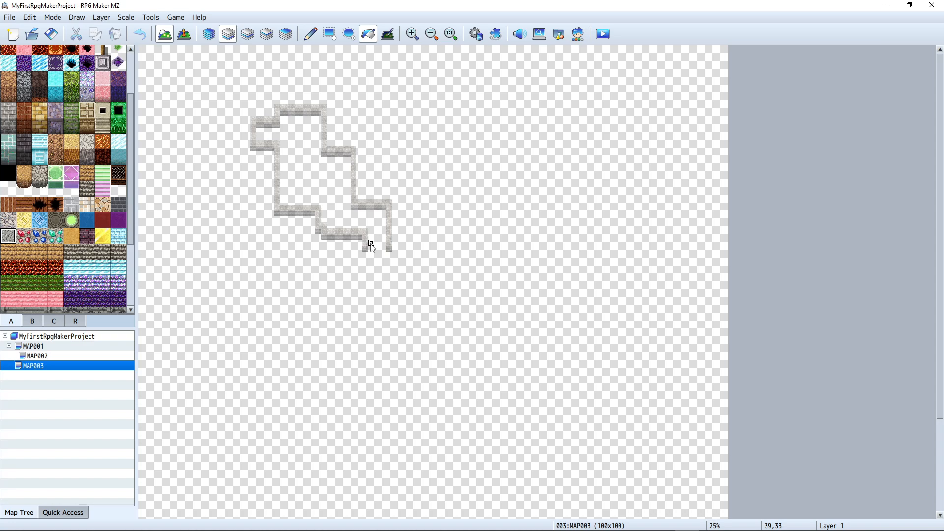
pyautogui.keyDown('ctrl'); pyautogui.scroll(1, 323, 222); pyautogui.keyUp('ctrl')
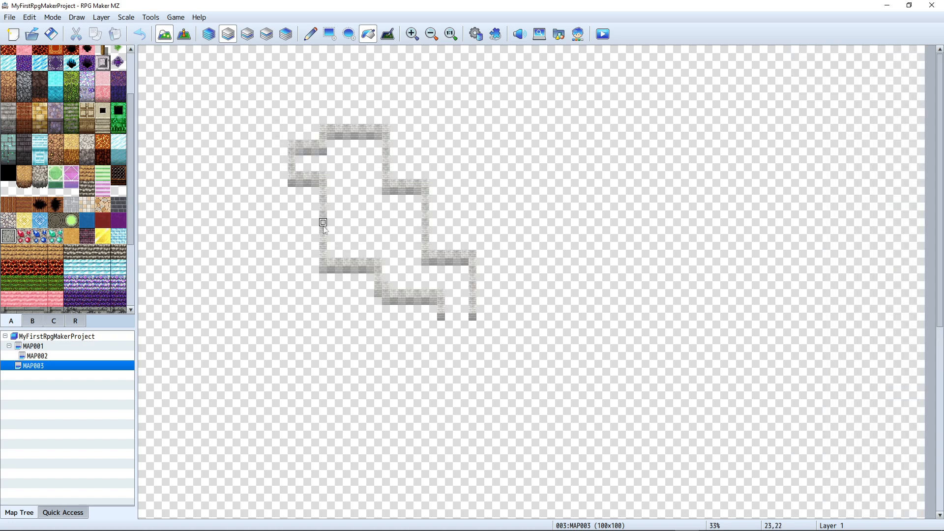
pyautogui.keyDown('ctrl'); pyautogui.scroll(2, 437, 339); pyautogui.keyUp('ctrl')
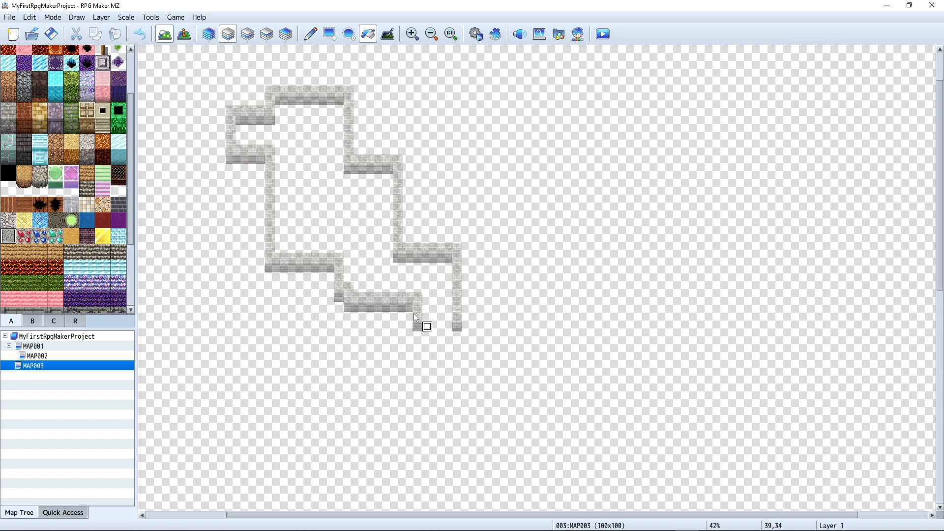
pyautogui.click(326, 37)
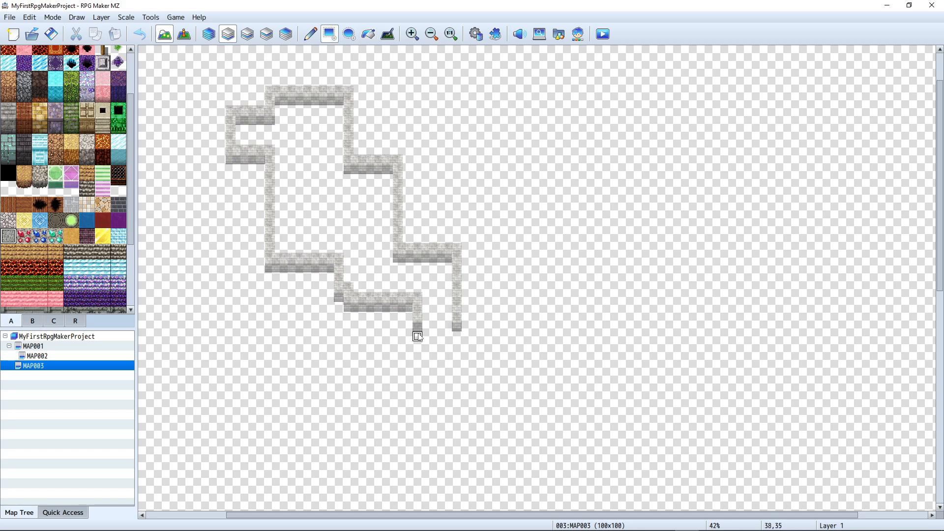
pyautogui.moveTo(425, 327)
pyautogui.mouseDown()
pyautogui.moveTo(448, 266)
pyautogui.moveTo(356, 293)
pyautogui.moveTo(370, 283)
pyautogui.moveTo(343, 297)
pyautogui.moveTo(350, 319)
pyautogui.moveTo(317, 322)
pyautogui.moveTo(365, 288)
pyautogui.moveTo(352, 277)
pyautogui.moveTo(385, 178)
pyautogui.mouseUp()
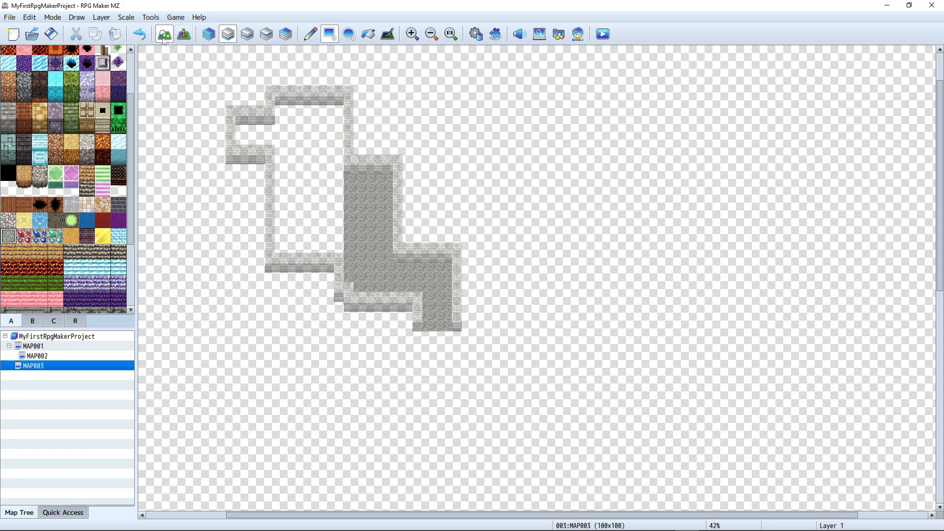
# Save the changes, playtest walking the party along the new stone floor and its edges, and close the playtest
pyautogui.click(600, 36)
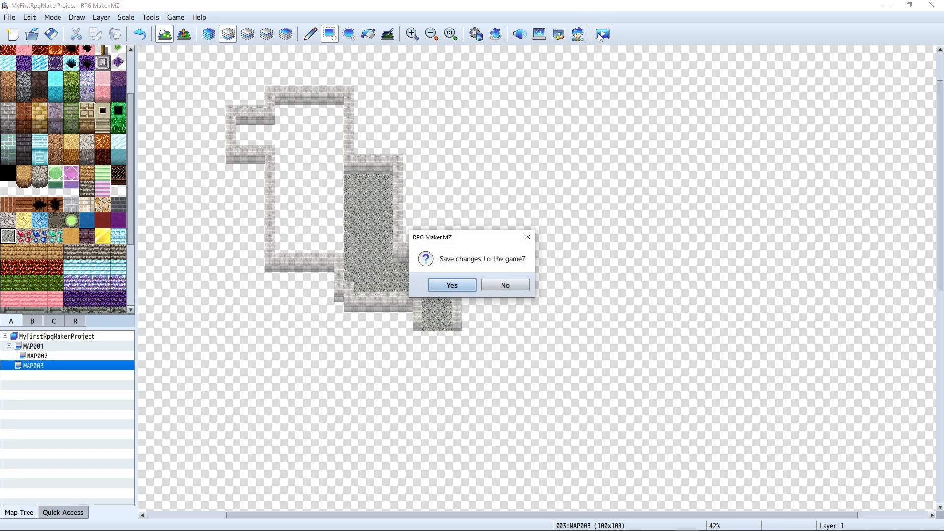
pyautogui.click(458, 289)
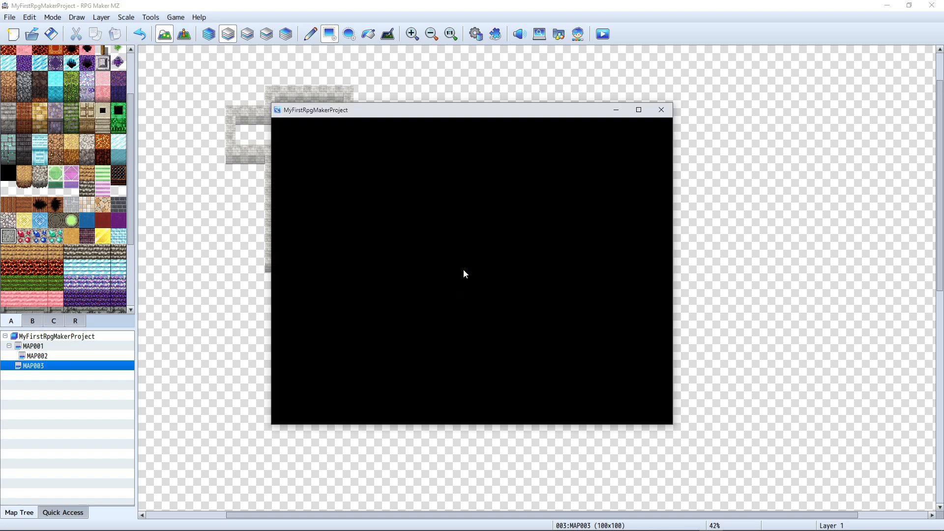
pyautogui.press('Up')
pyautogui.press('Left')
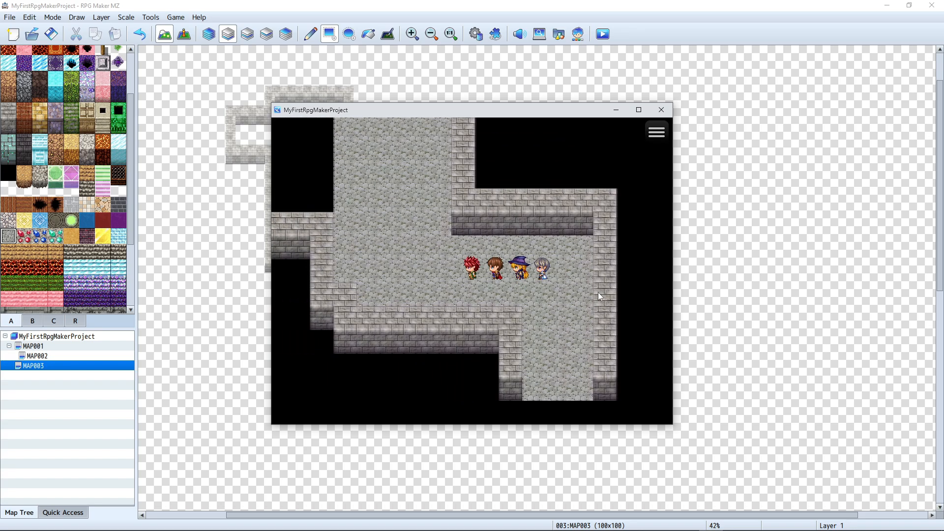
pyautogui.press('Up')
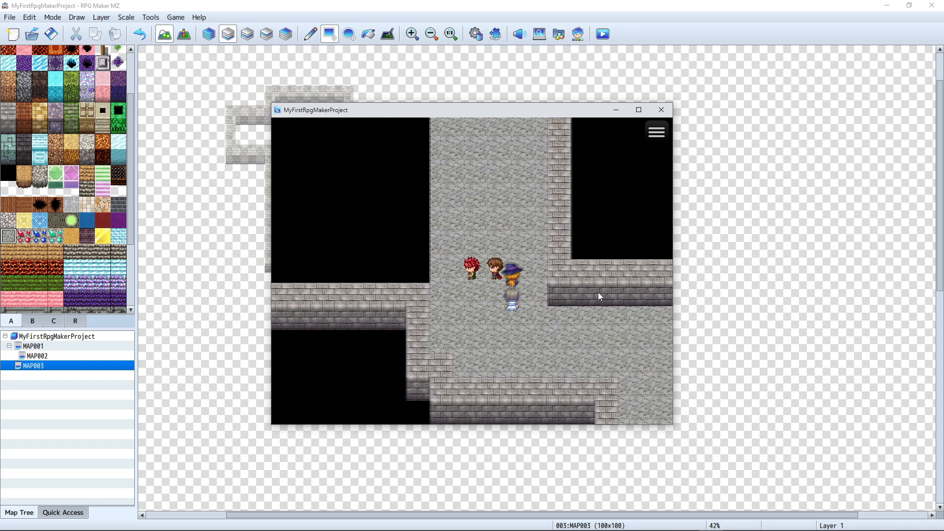
pyautogui.press('Up')
pyautogui.press('Right')
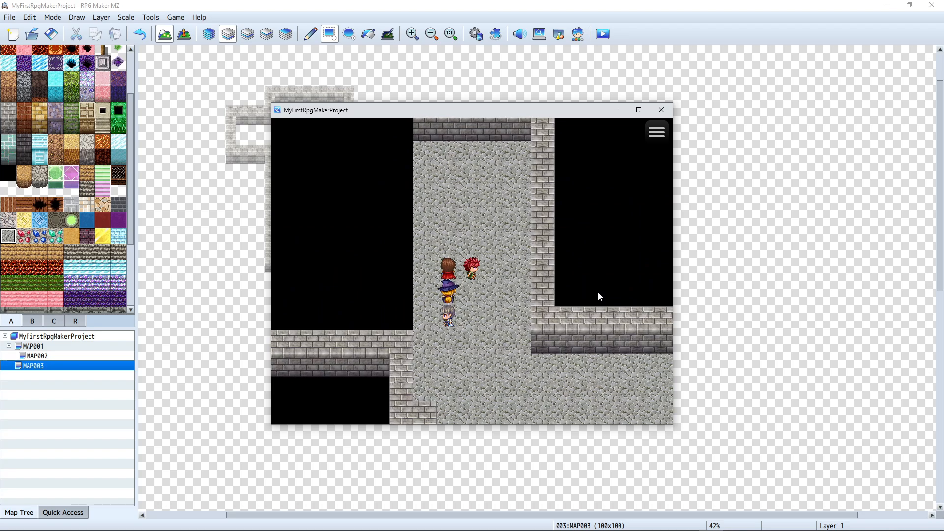
pyautogui.press('Left')
pyautogui.press('Up')
pyautogui.press('Down')
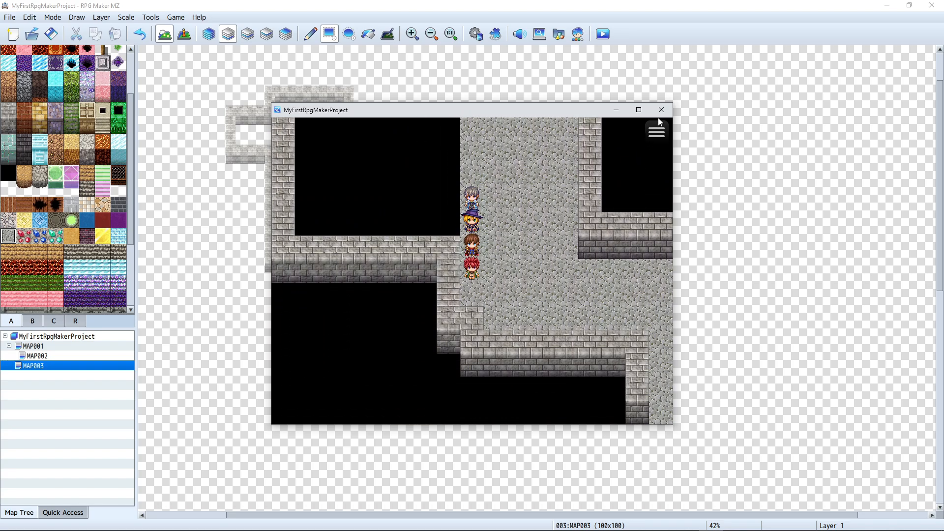
pyautogui.click(660, 111)
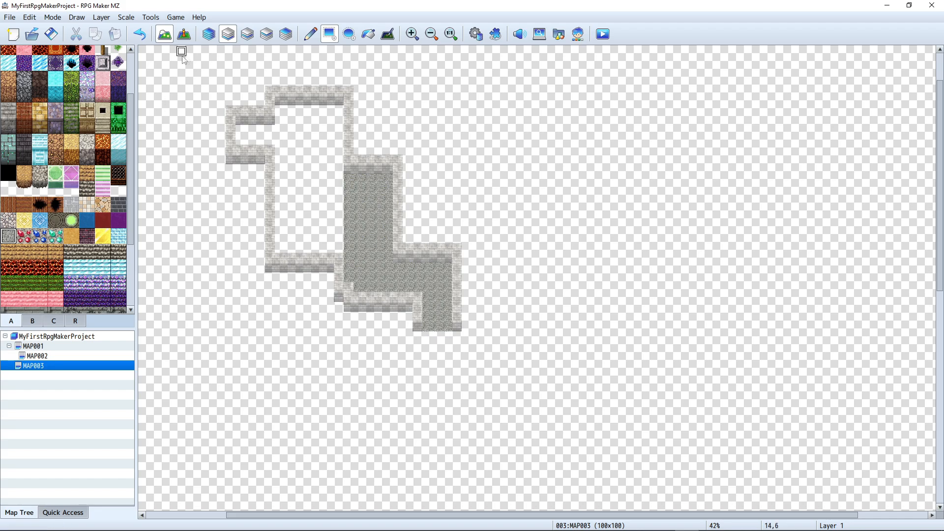
pyautogui.scroll(-2, 131, 70)
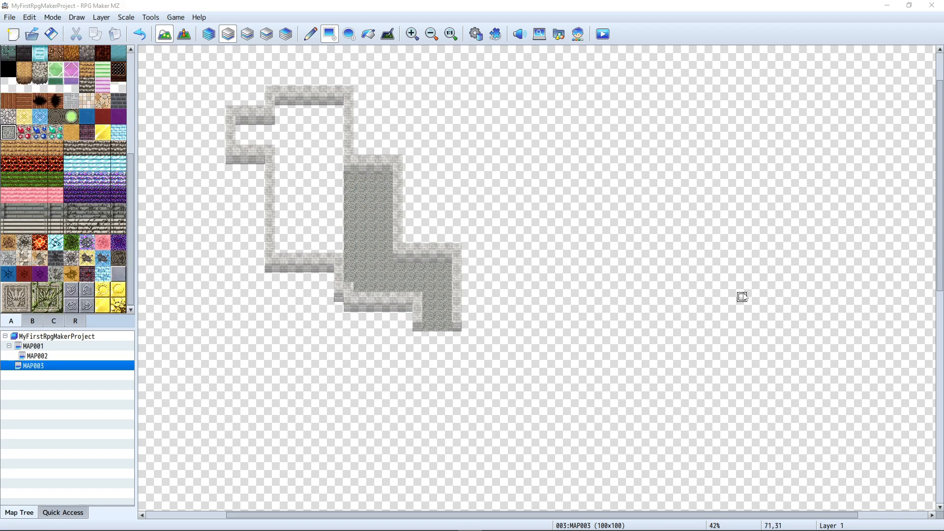
# Generate a Rooms-type dungeon on MAP003 with the light grey brick wall and the dark grey brick floor
pyautogui.rightClick(52, 369)
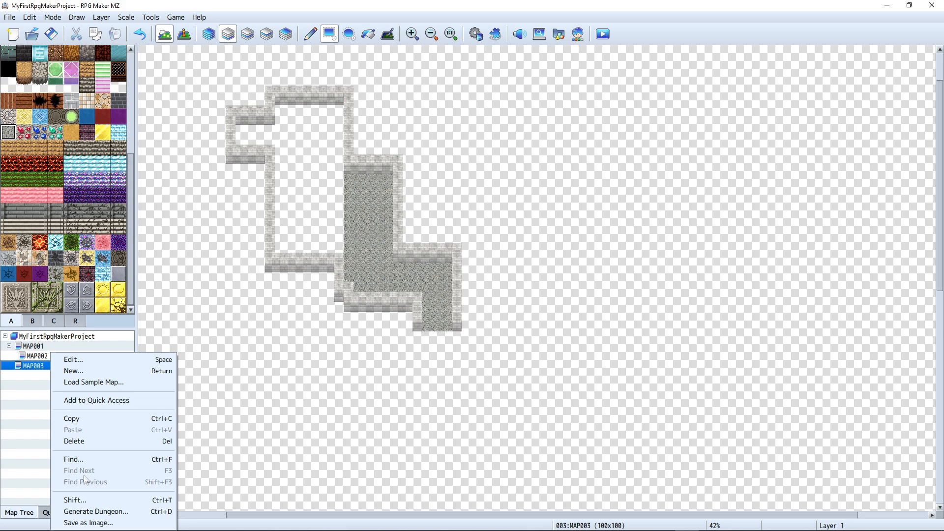
pyautogui.click(105, 512)
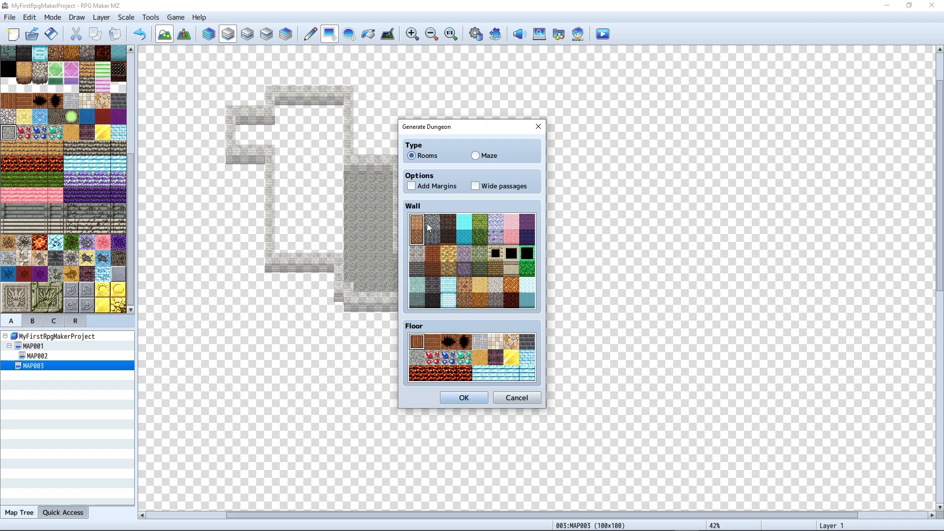
pyautogui.click(419, 256)
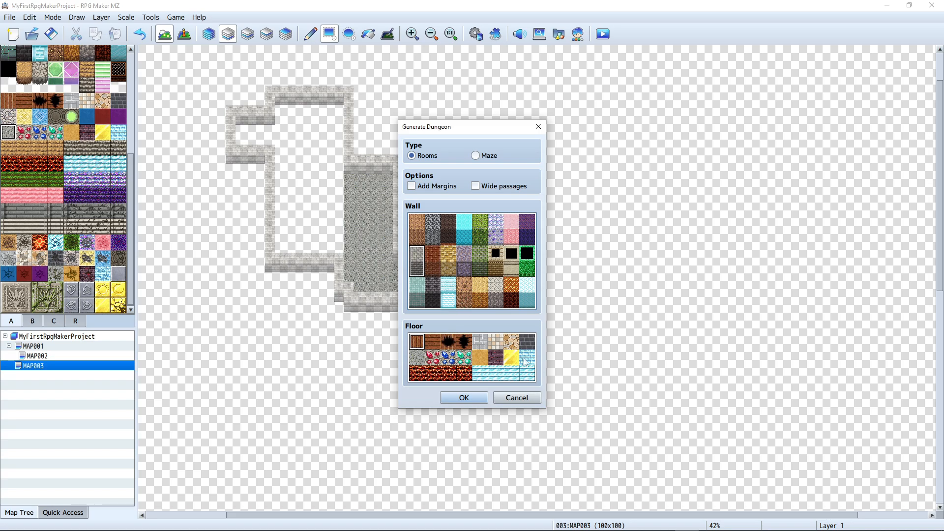
pyautogui.click(417, 359)
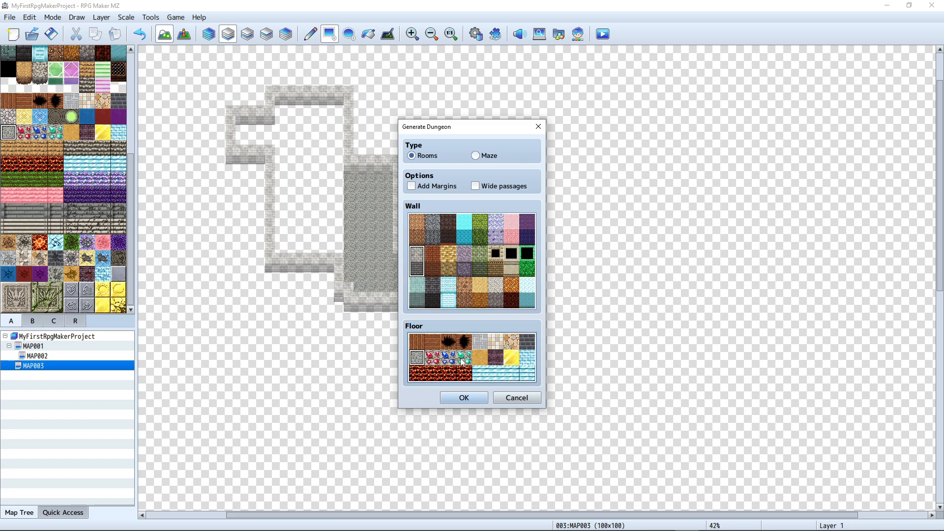
pyautogui.click(530, 346)
pyautogui.click(464, 398)
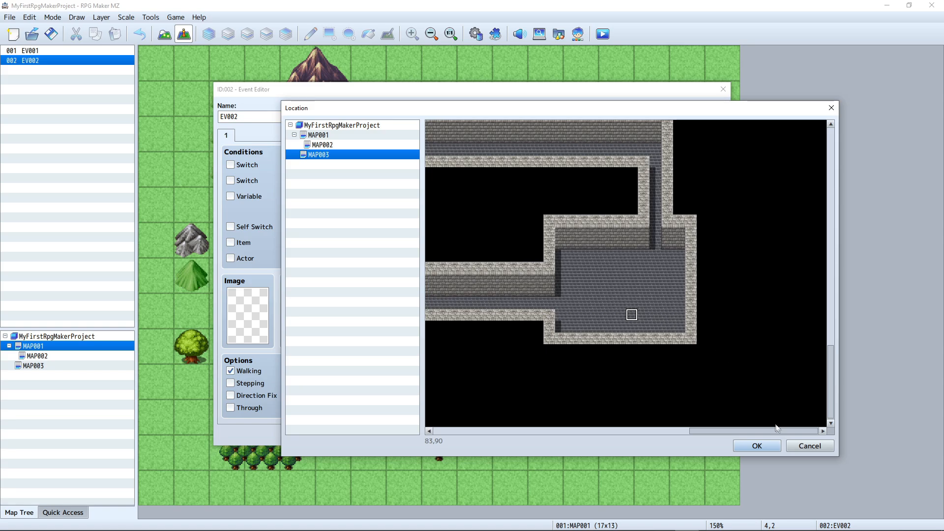
# Point event EV002's new Transfer Player command to MAP003 at (83,90) in the generated room
pyautogui.click(762, 445)
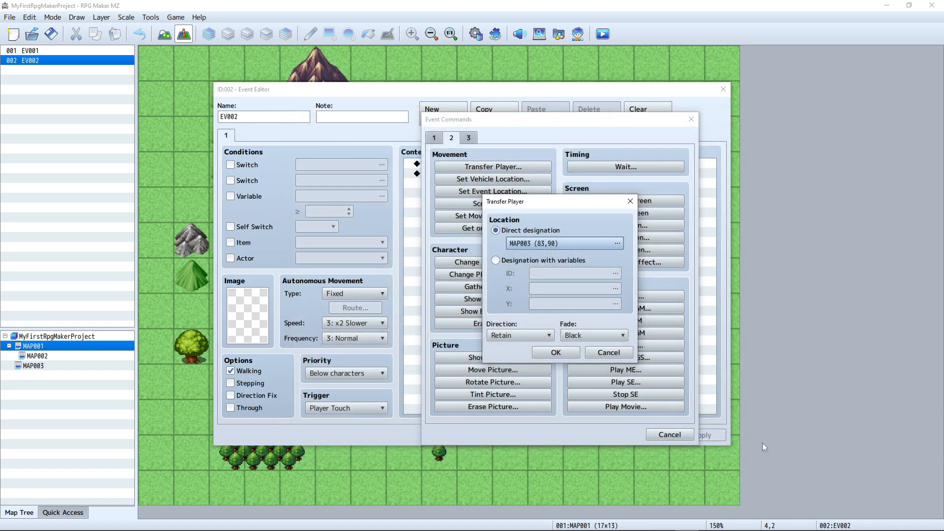
pyautogui.click(557, 353)
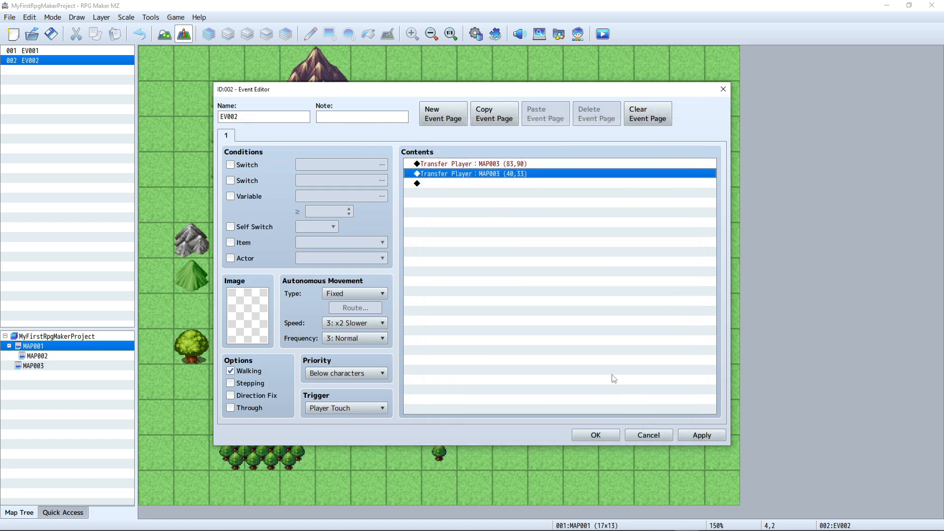
pyautogui.click(520, 165)
pyautogui.press('Insert')
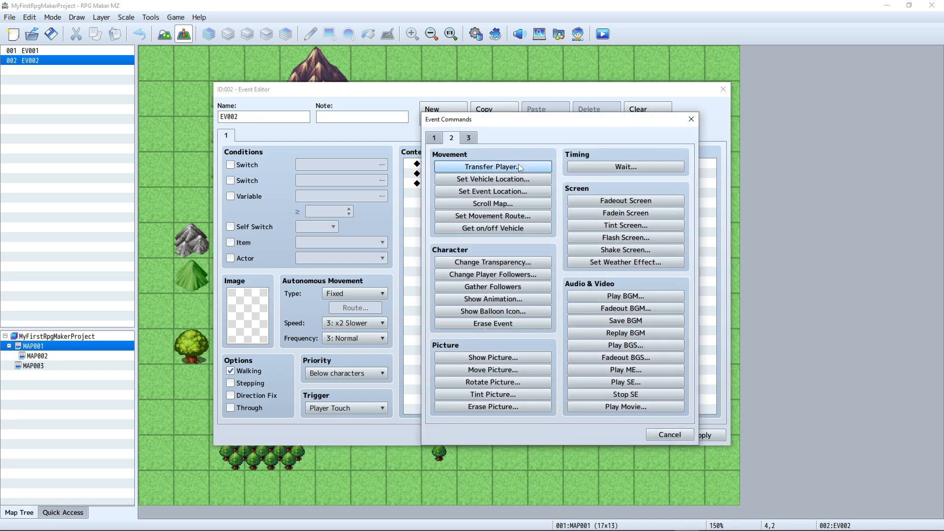
pyautogui.click(493, 166)
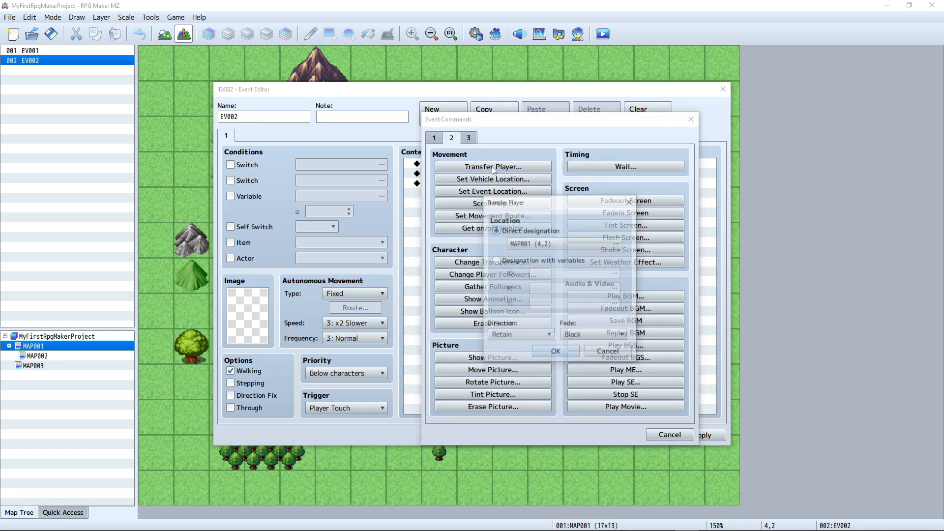
pyautogui.click(609, 352)
pyautogui.press('Escape')
# Delete the old Transfer Player command to MAP003 (40,33) from EV002 and accept the event
pyautogui.press('Down')
pyautogui.press('Delete')
pyautogui.click(691, 437)
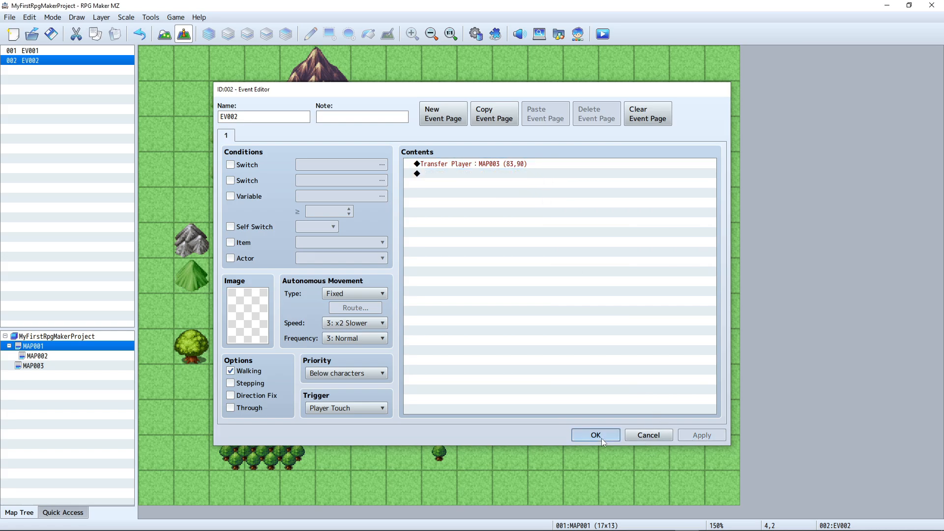
pyautogui.click(599, 436)
# Save the game changes, playtest walking the party through the generated dungeon's room and passages, and close the playtest
pyautogui.click(603, 34)
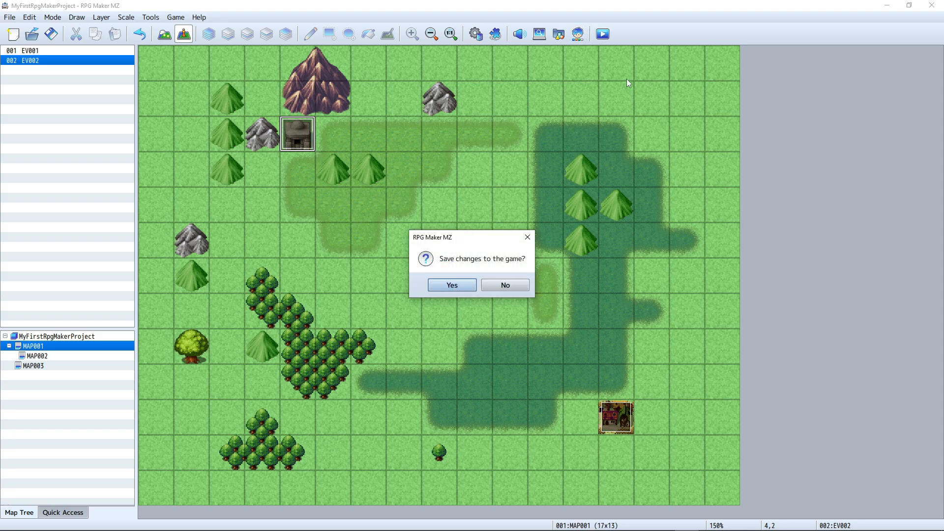
pyautogui.click(460, 285)
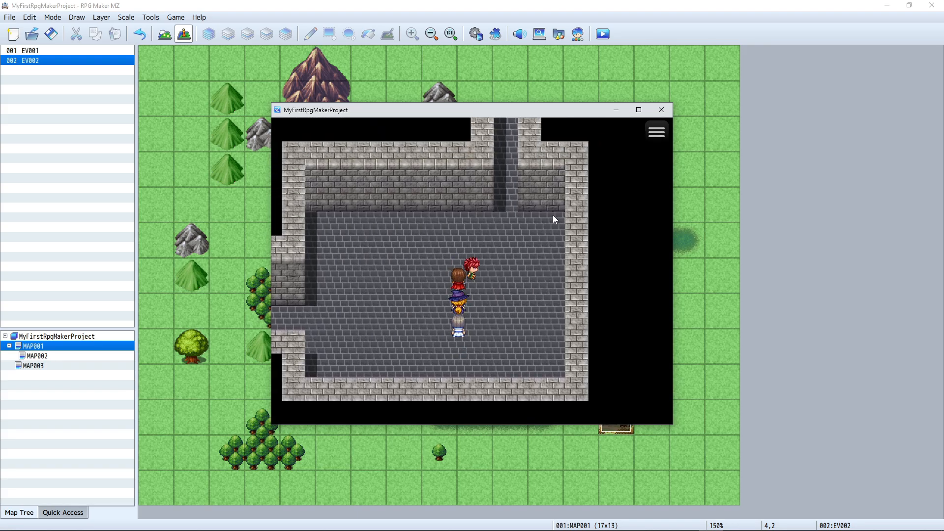
pyautogui.press('Up')
pyautogui.press('Left')
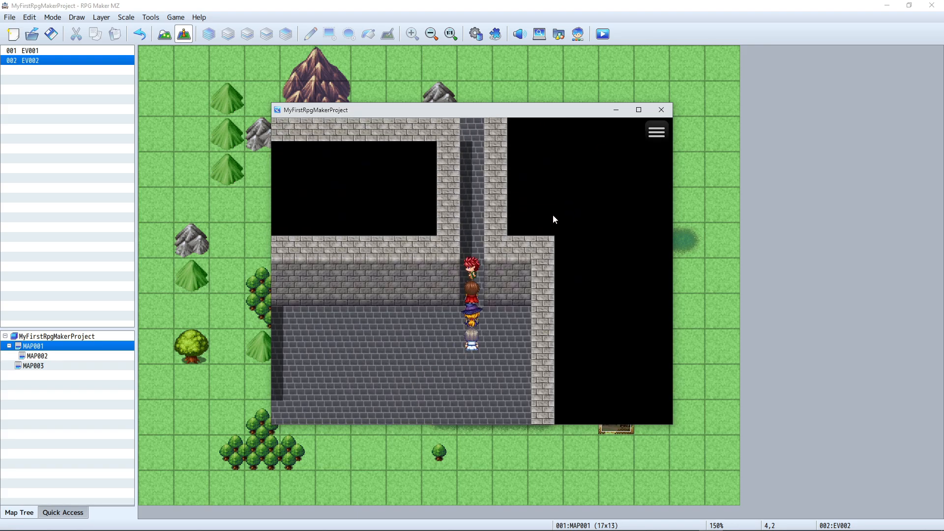
pyautogui.press('Up')
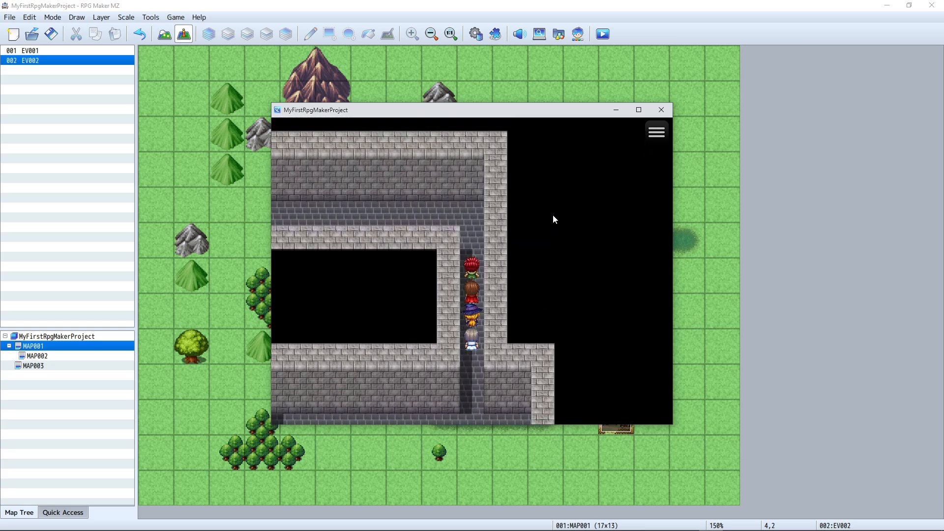
pyautogui.press('Left')
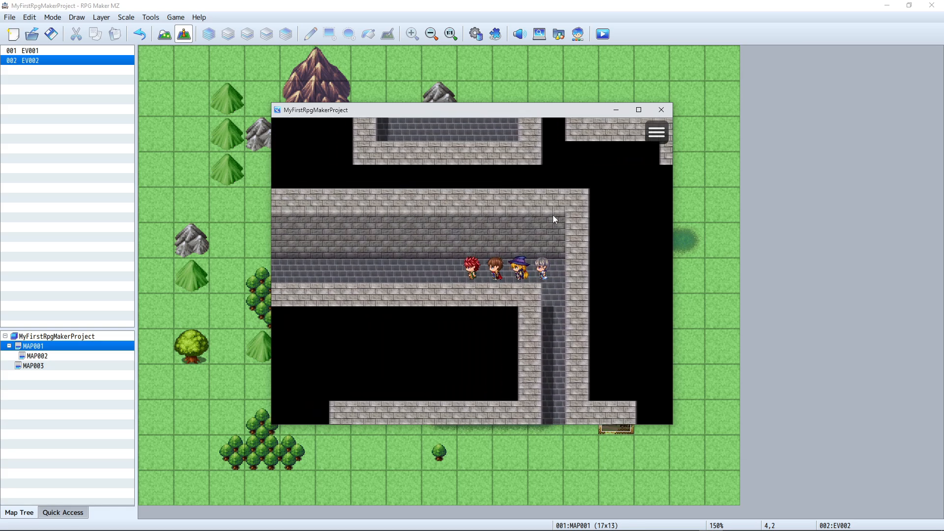
pyautogui.press('Right')
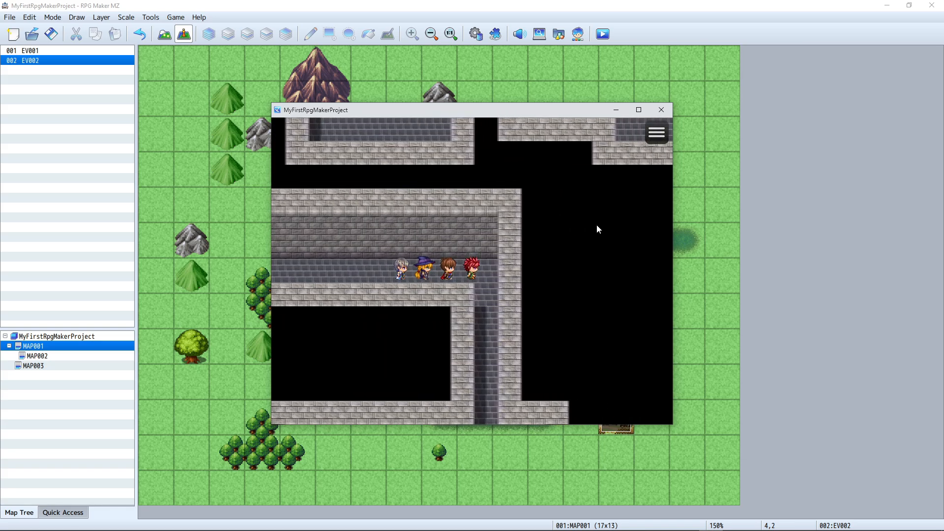
pyautogui.press('Down')
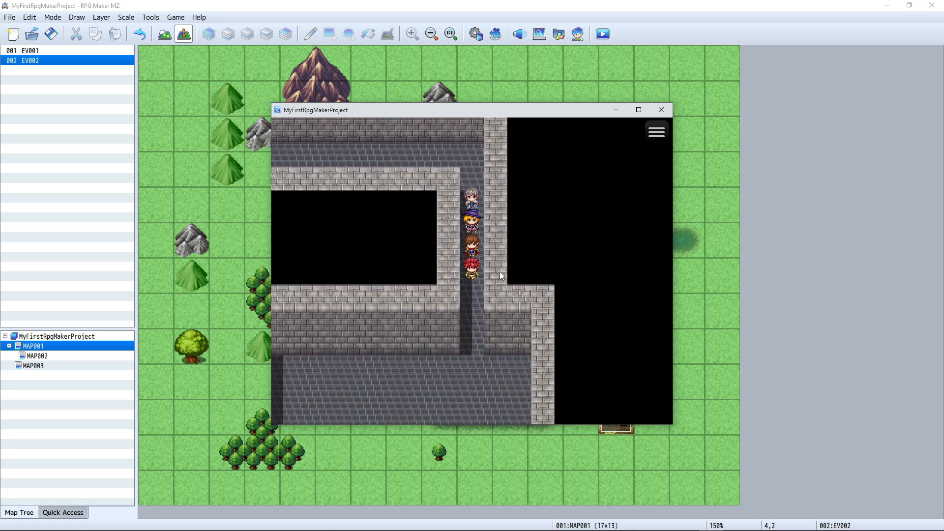
pyautogui.press('Left')
pyautogui.press('Left')
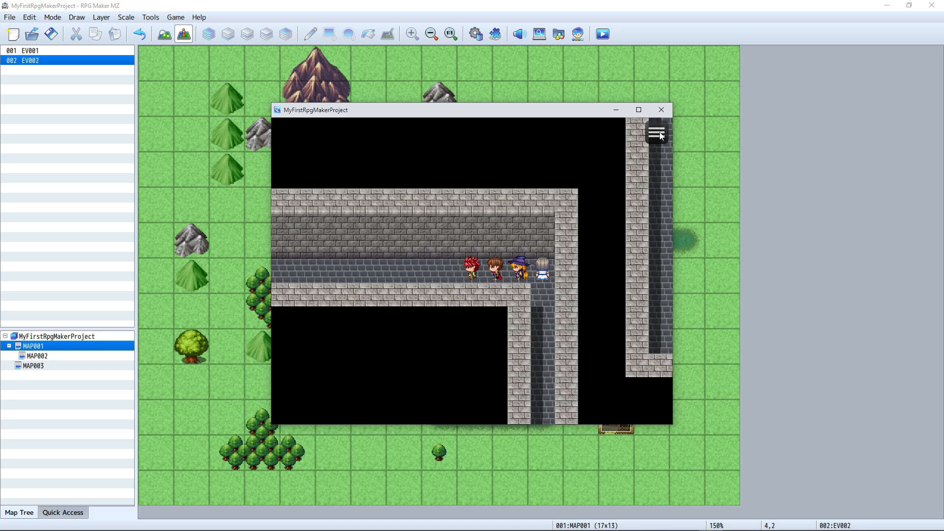
pyautogui.click(661, 109)
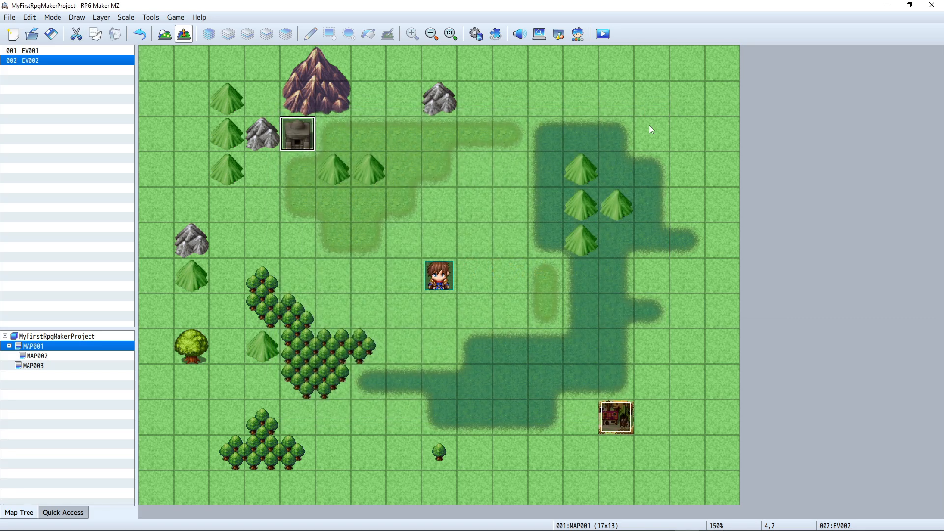
# Add a random encounter with troop 0001 Goblin*2 in MAP003's map properties
pyautogui.click(34, 366)
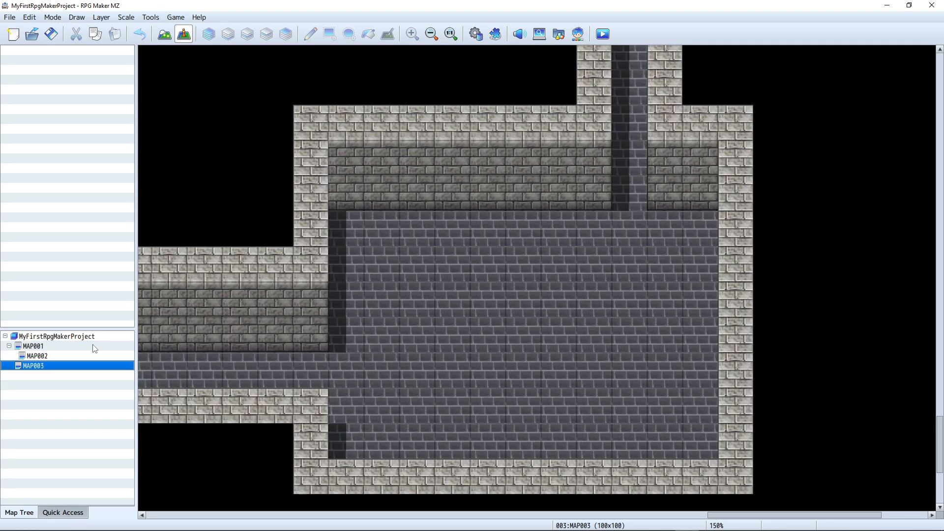
pyautogui.rightClick(37, 368)
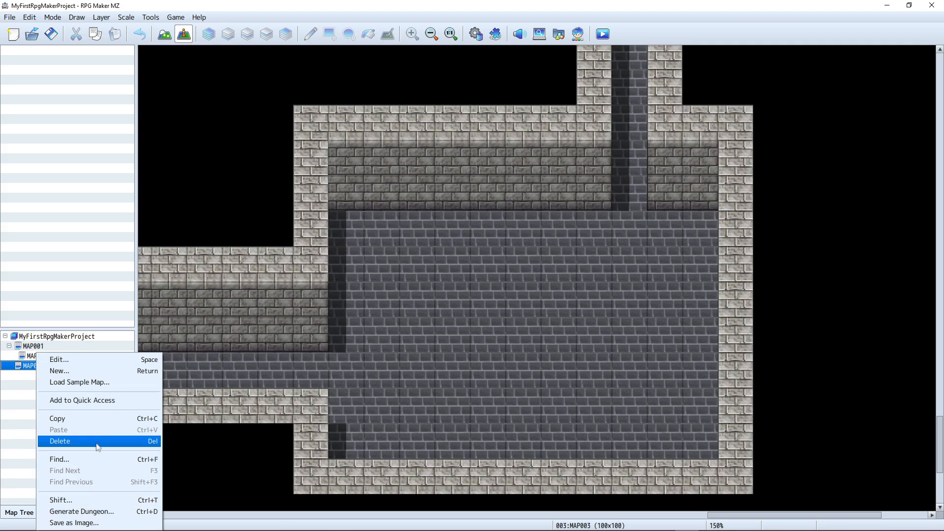
pyautogui.click(54, 359)
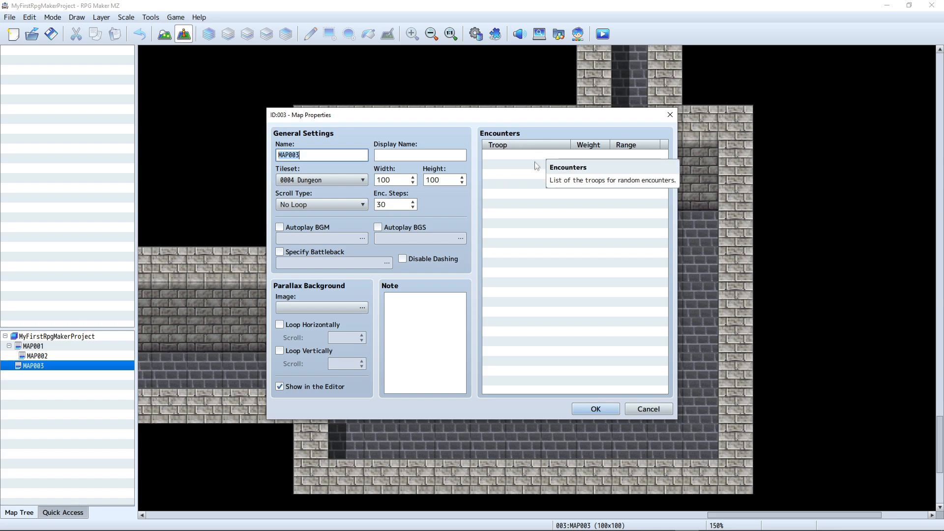
pyautogui.doubleClick(533, 163)
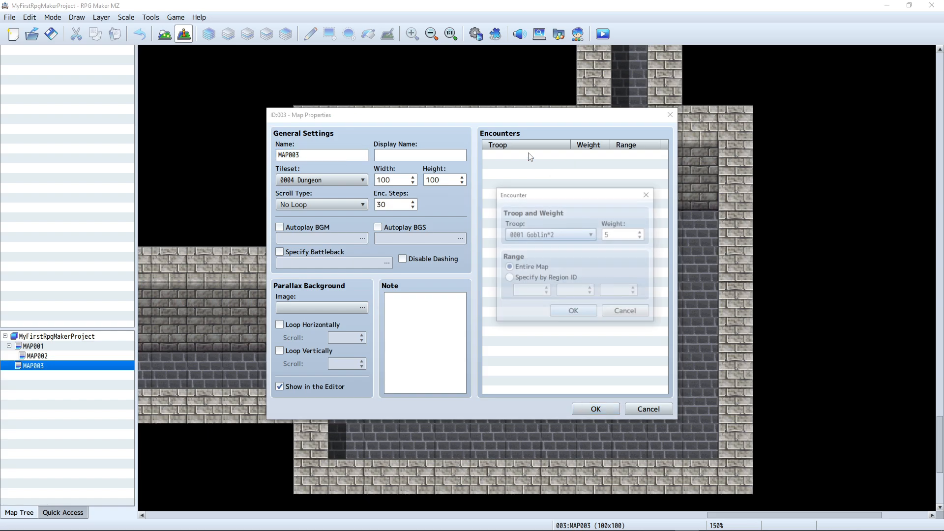
pyautogui.click(585, 234)
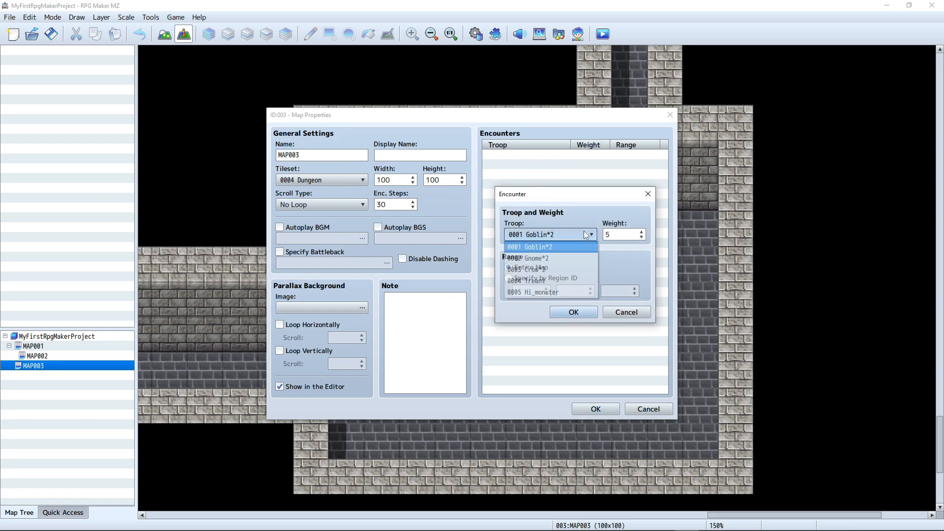
pyautogui.click(549, 246)
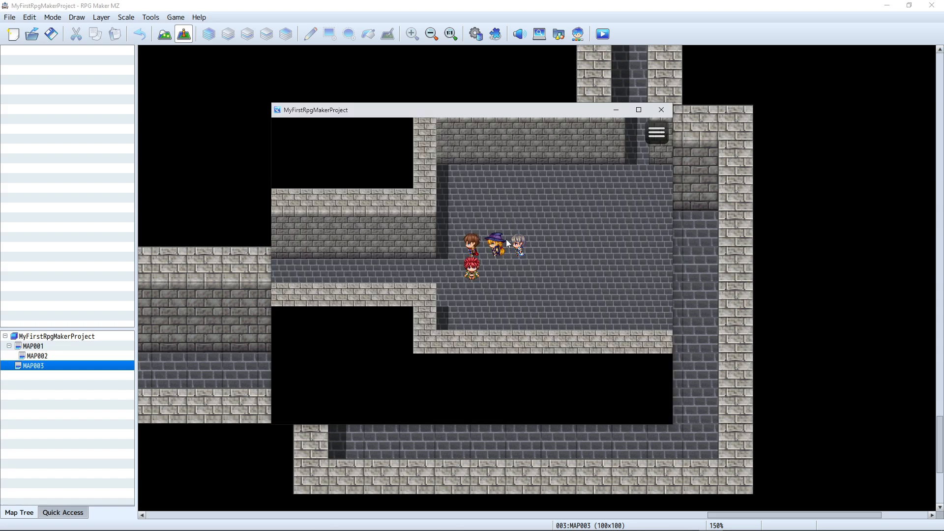
# Walk the party west along the dungeon corridor in the playtest until a random battle starts, and choose Fight
pyautogui.press('Left')
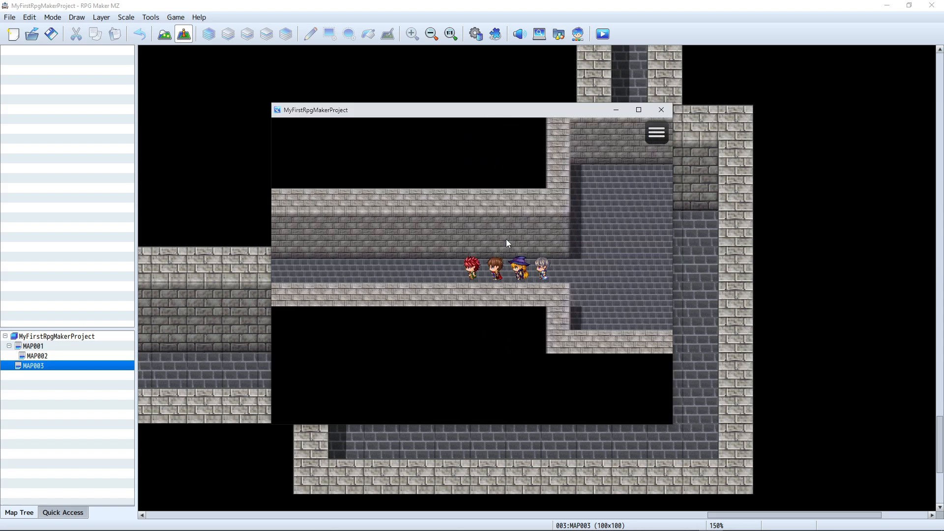
pyautogui.press('Left')
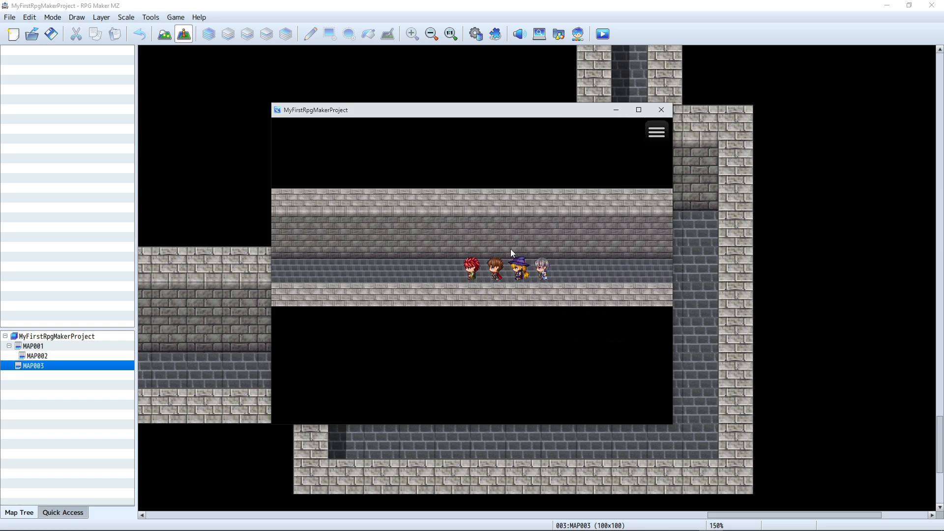
pyautogui.press('Left')
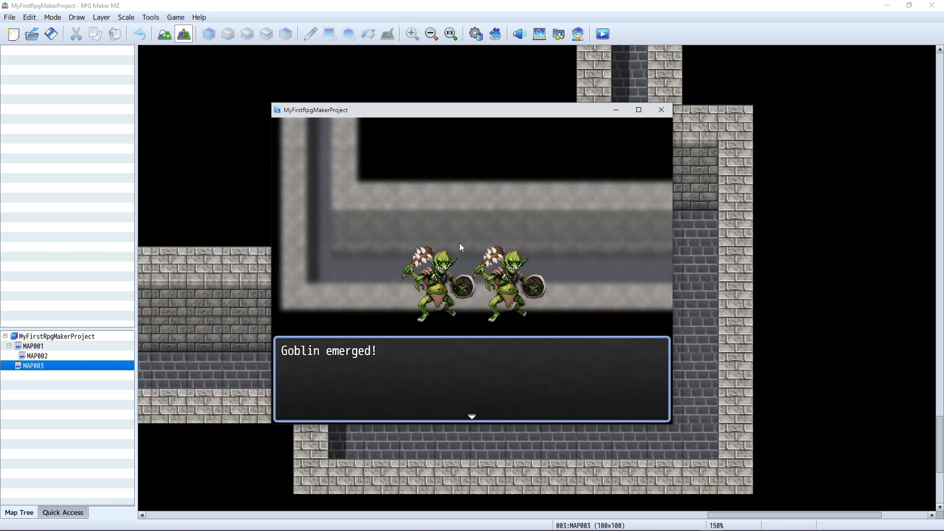
pyautogui.press('Return')
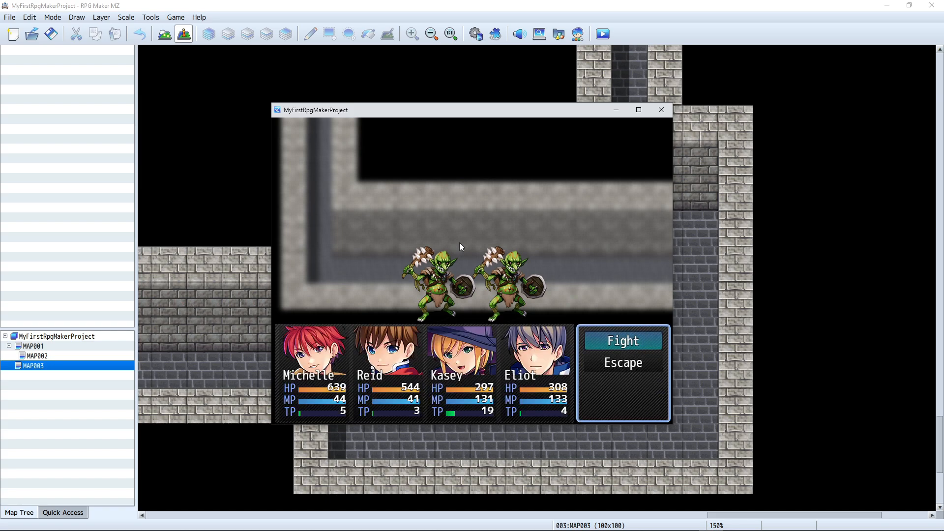
pyautogui.press('Down')
pyautogui.press('Up')
pyautogui.press('Return')
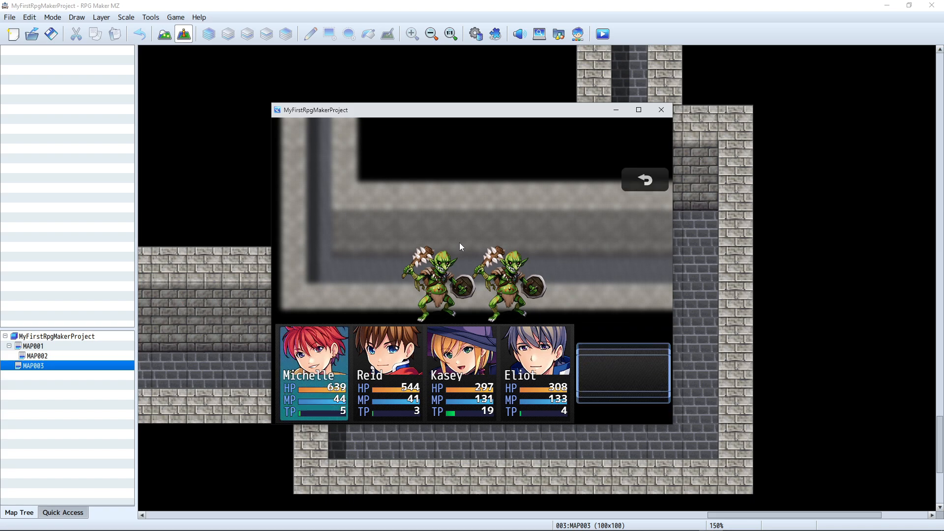
# Order the first party member to use Attack on a goblin
pyautogui.press('Down')
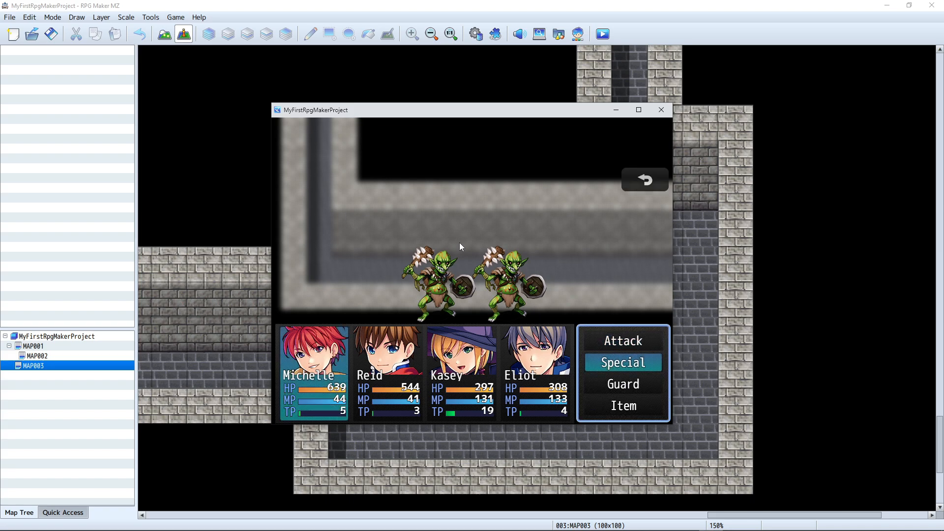
pyautogui.press('Up')
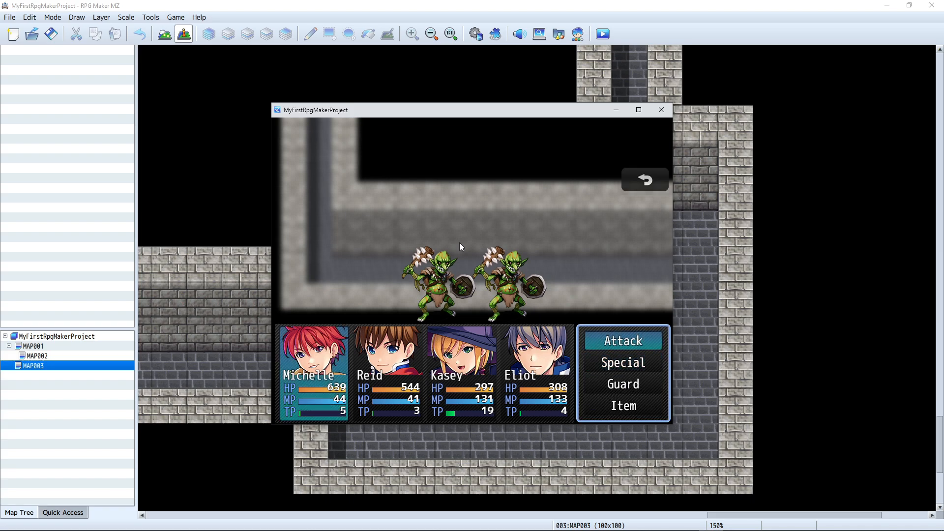
pyautogui.press('Return')
pyautogui.press('Return')
pyautogui.press('Down')
pyautogui.press('Return')
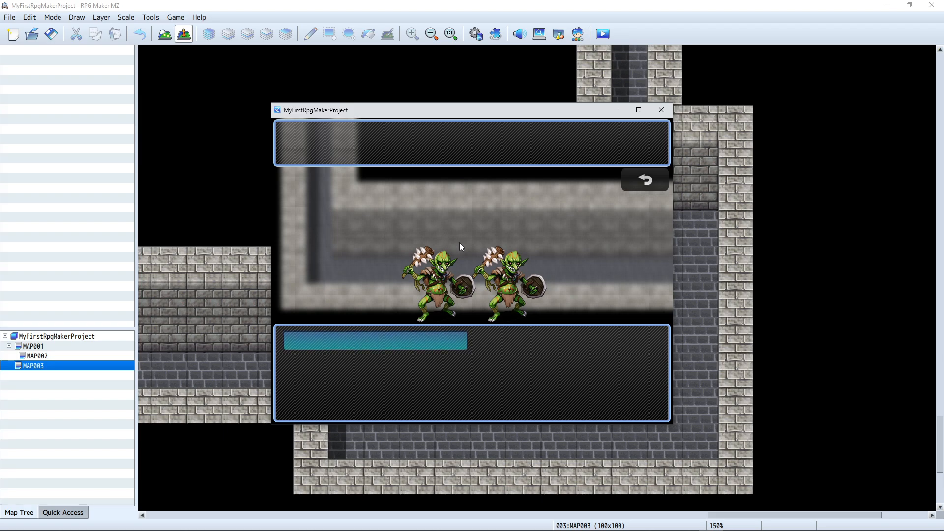
pyautogui.press('Escape')
pyautogui.press('Up')
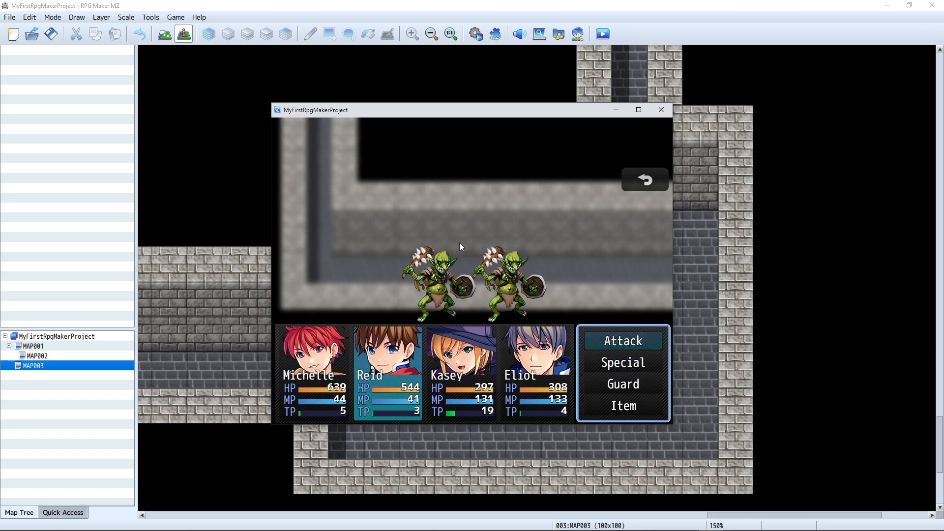
# Order the second party member to Guard and the third to cast the fire spell on Goblin B
pyautogui.press('Down')
pyautogui.press('Down')
pyautogui.press('Return')
pyautogui.press('Down')
pyautogui.press('Return')
pyautogui.press('Return')
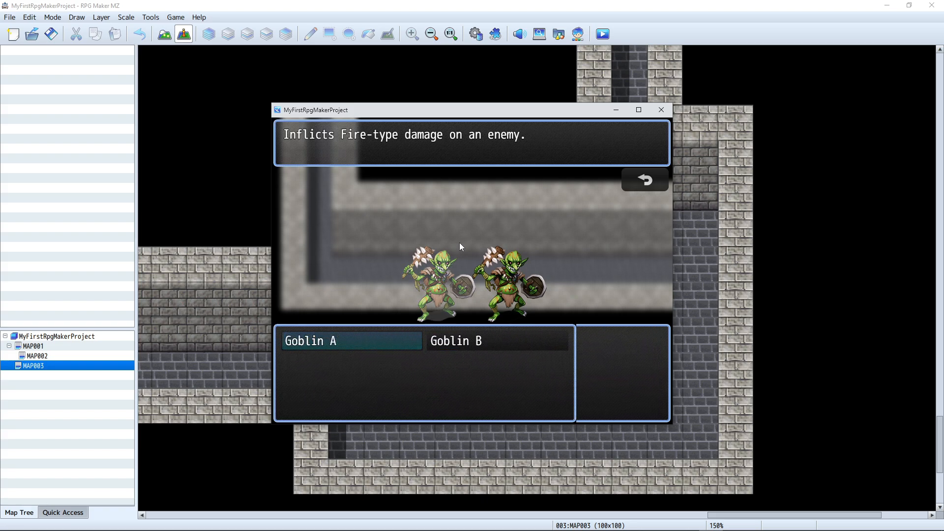
pyautogui.press('Right')
pyautogui.press('Return')
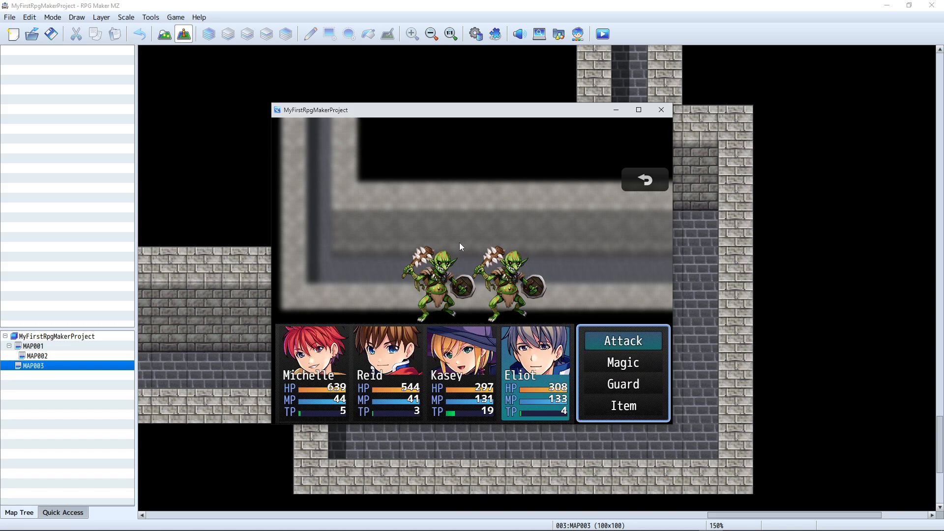
# Order the fourth party member to cast Weapon Bless on the first party member
pyautogui.press('Down')
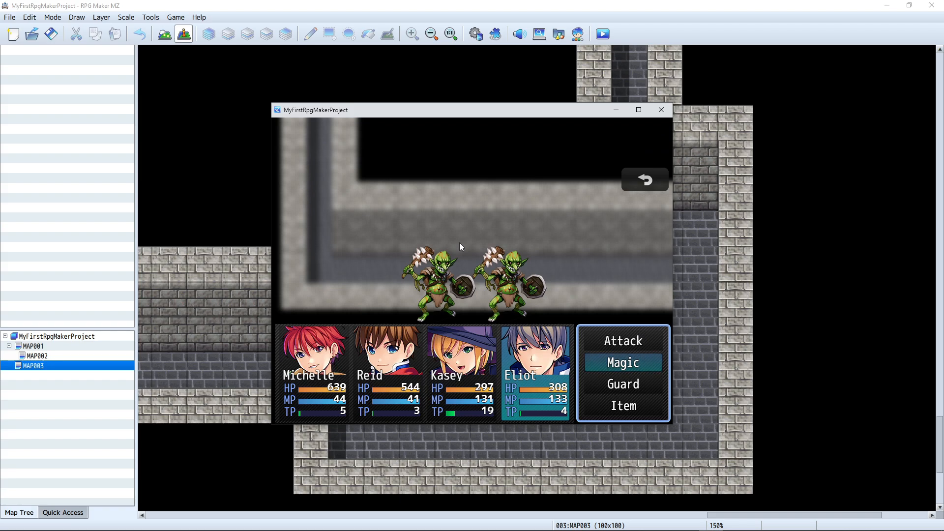
pyautogui.press('Return')
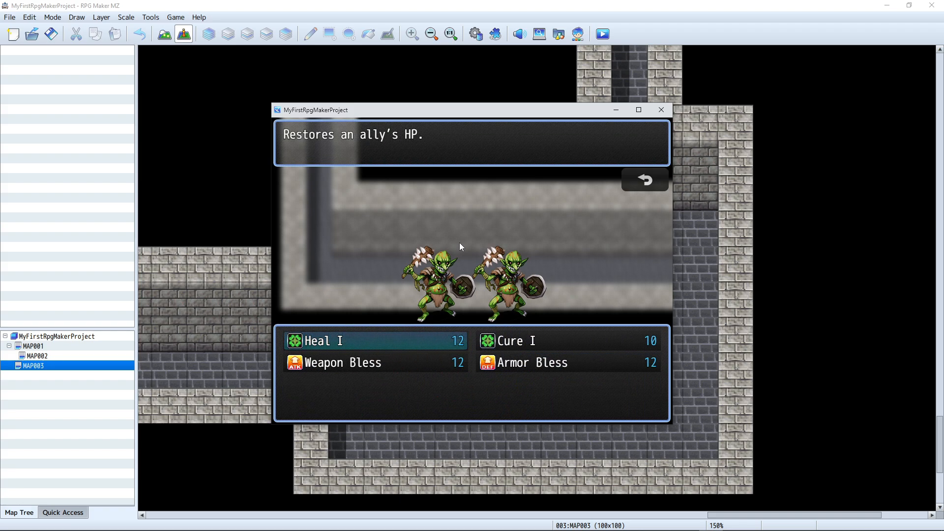
pyautogui.press('Down')
pyautogui.press('Right')
pyautogui.press('Up')
pyautogui.press('Left')
pyautogui.press('Down')
pyautogui.press('Return')
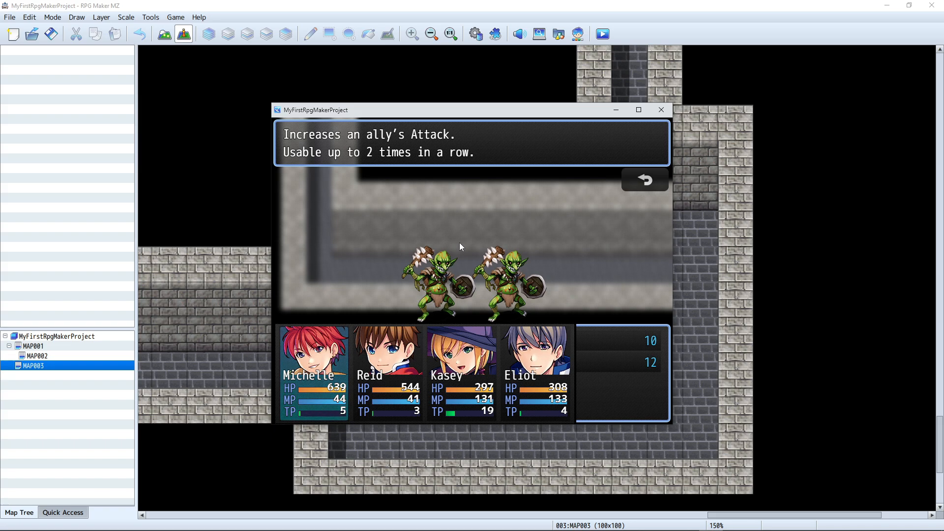
pyautogui.press('Return')
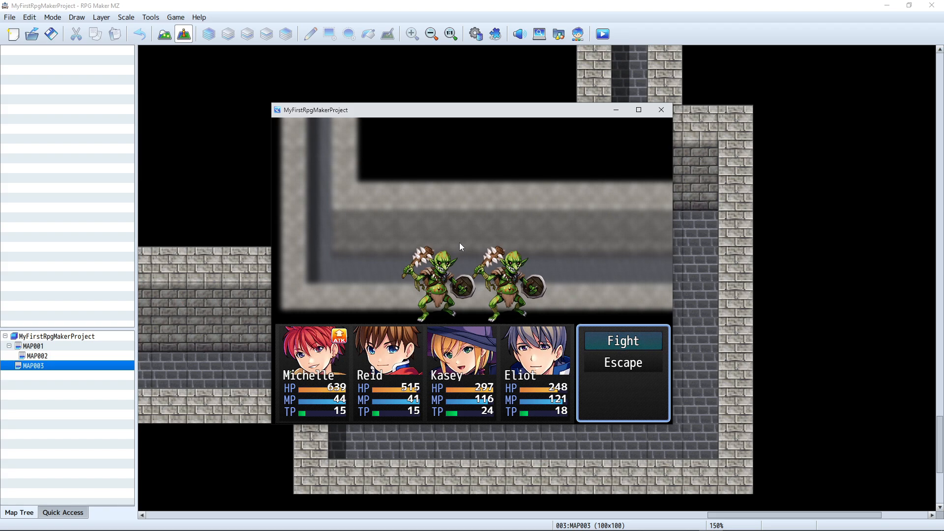
# Fight another round with the default Attack for every party member until the goblins are defeated, and dismiss the victory message
pyautogui.press('Return')
pyautogui.press('Return')
pyautogui.press('Return')
pyautogui.press('Return')
pyautogui.press('Return')
pyautogui.press('Return')
pyautogui.press('Return')
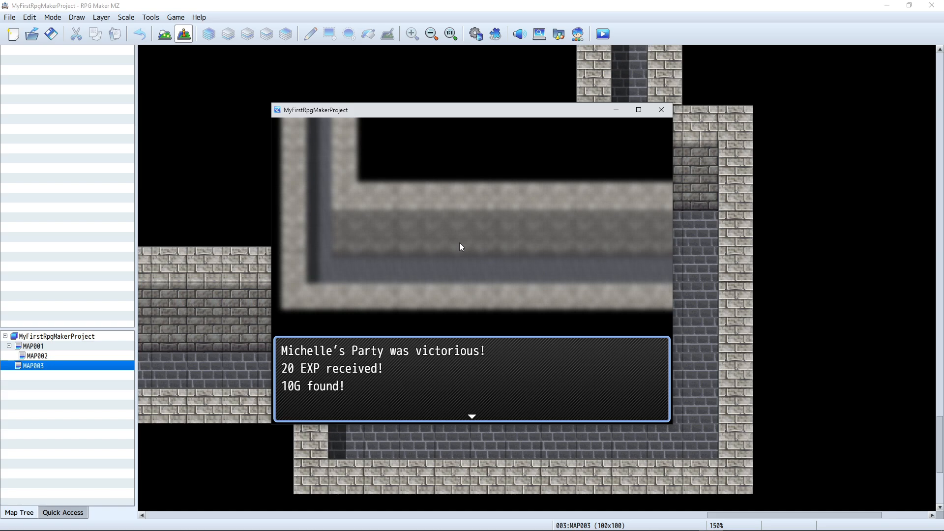
pyautogui.press('Return')
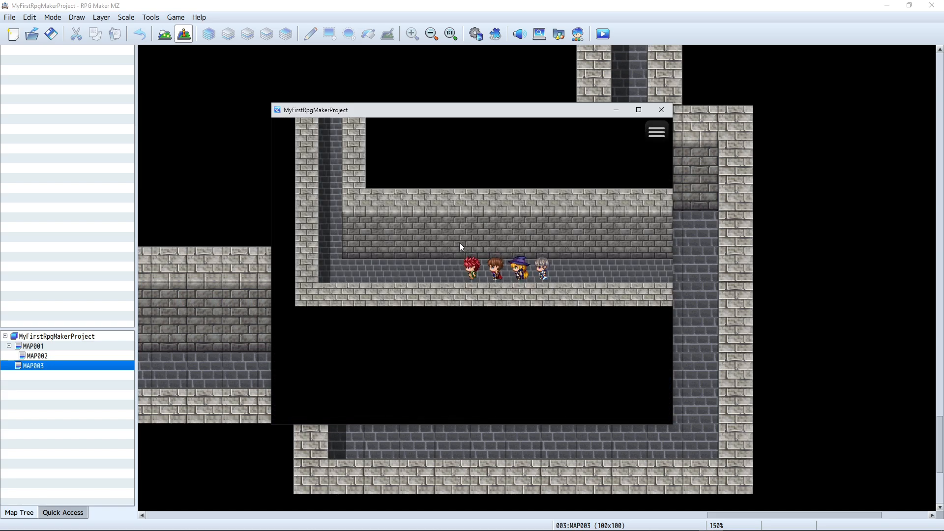
# Check the Swordsman's experience and stats on the game's Status screen, and return to the dungeon corridor
pyautogui.press('Left')
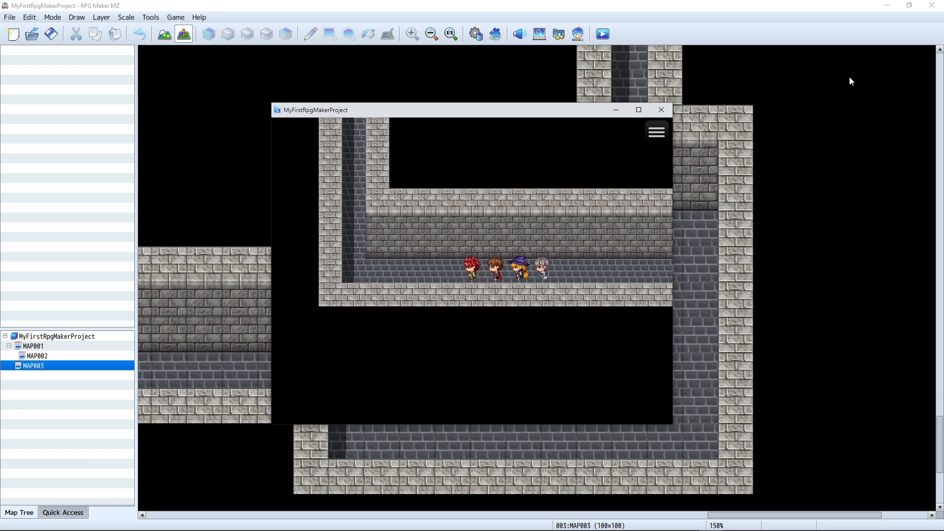
pyautogui.click(663, 133)
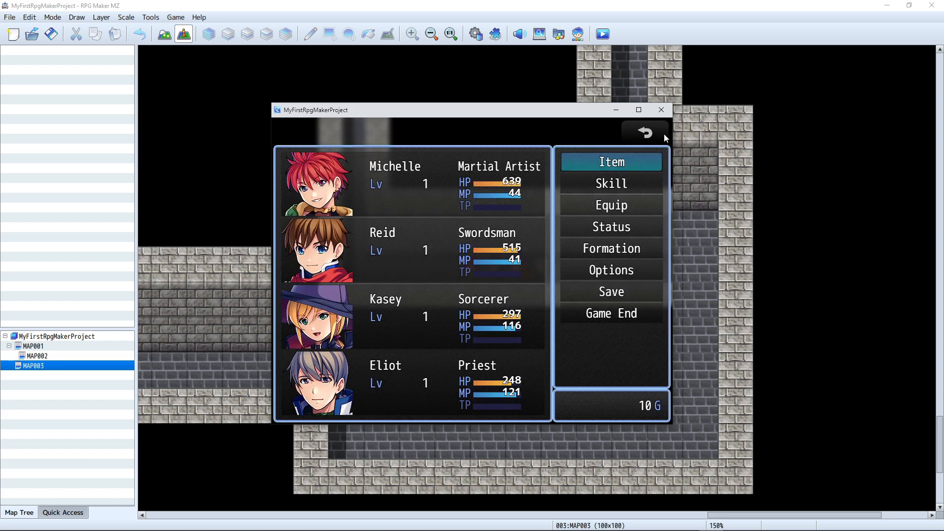
pyautogui.click(615, 230)
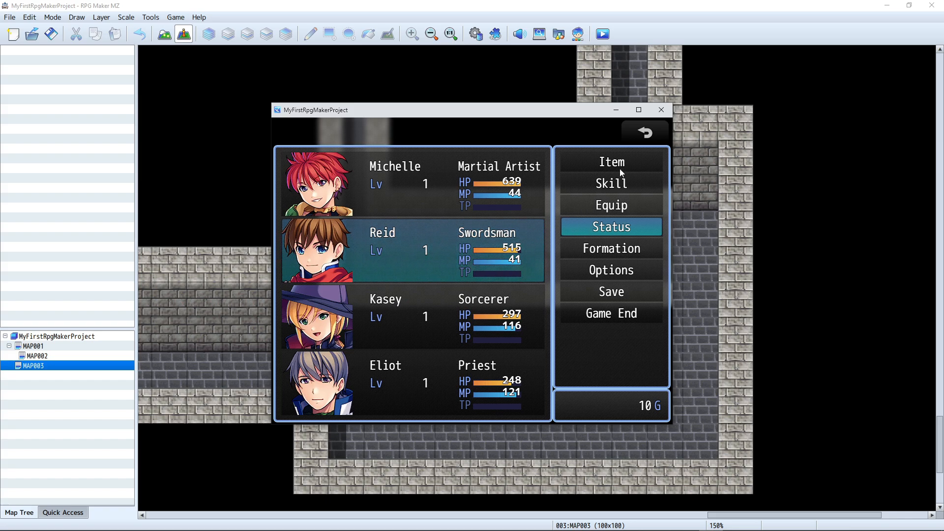
pyautogui.click(425, 260)
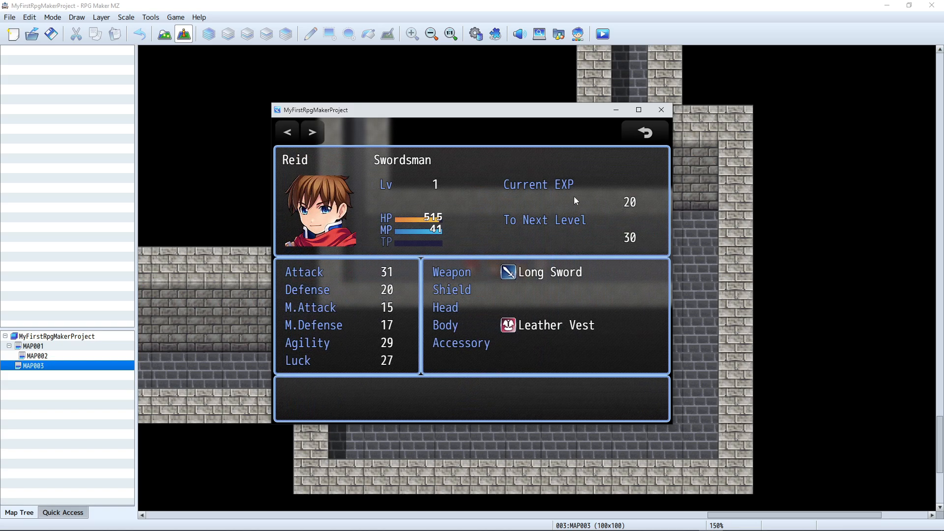
pyautogui.click(644, 132)
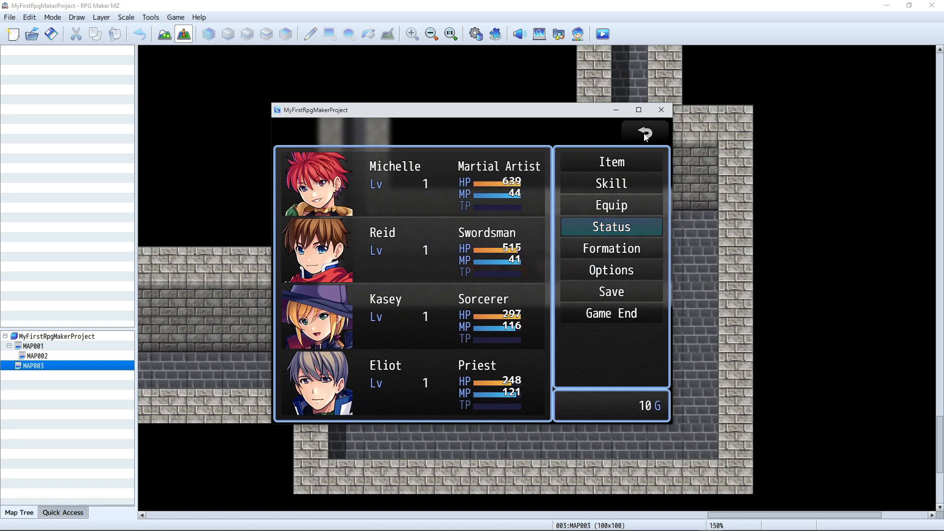
pyautogui.click(644, 134)
pyautogui.press('Left')
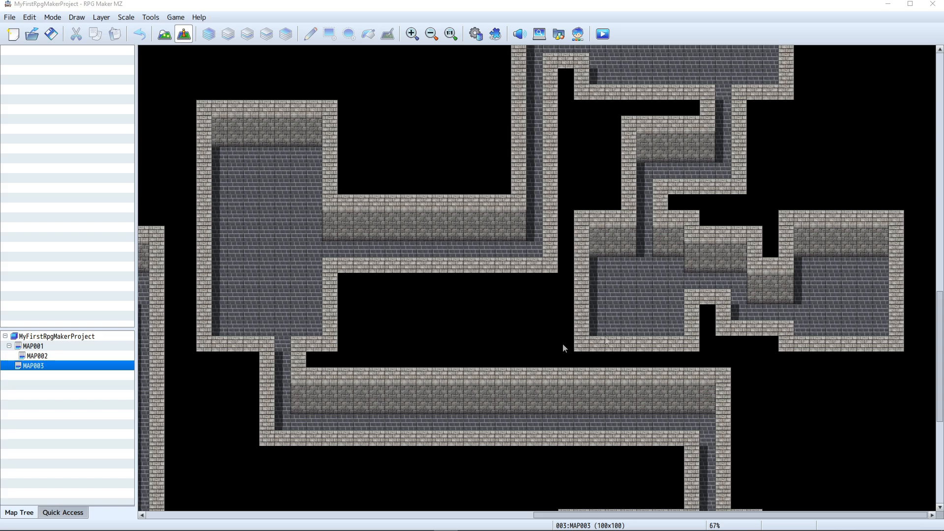
# Delete the Goblin*2 random encounter from MAP003's map properties
pyautogui.rightClick(88, 368)
pyautogui.click(114, 360)
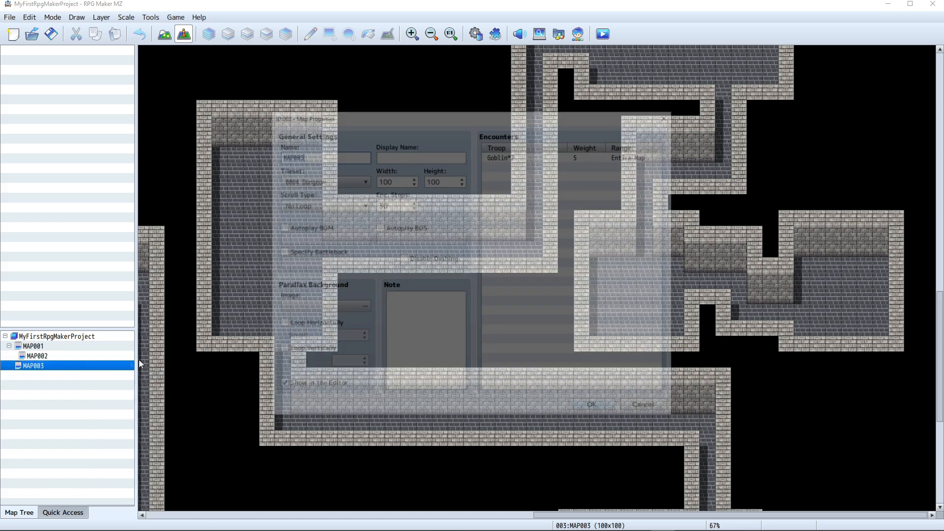
pyautogui.click(537, 158)
pyautogui.rightClick(537, 159)
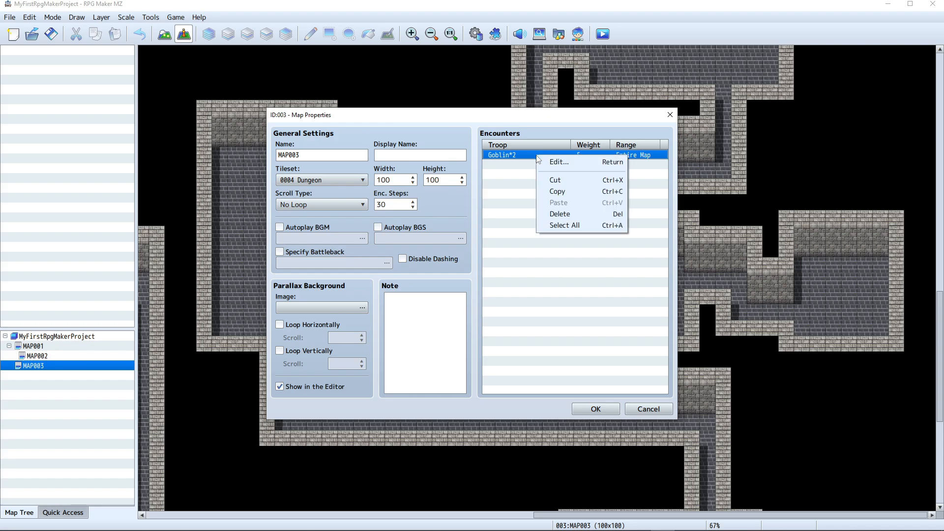
pyautogui.click(574, 220)
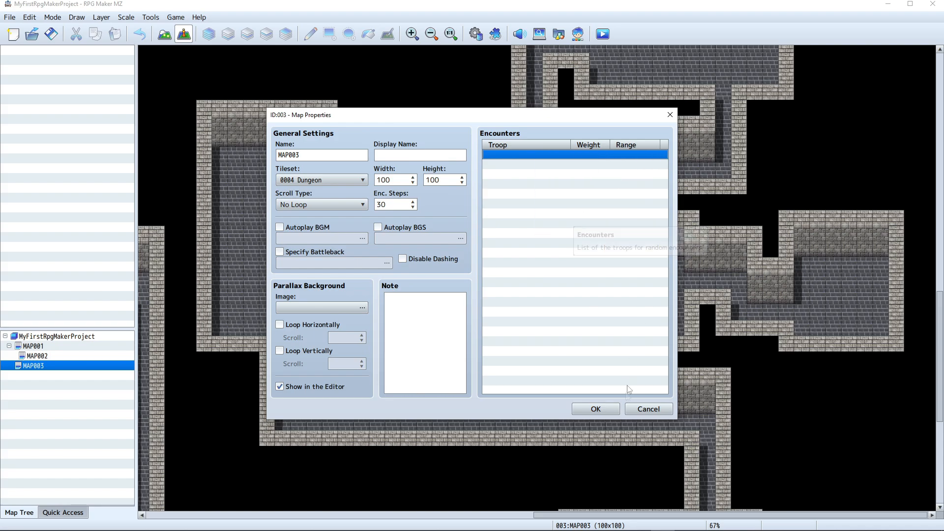
pyautogui.click(601, 410)
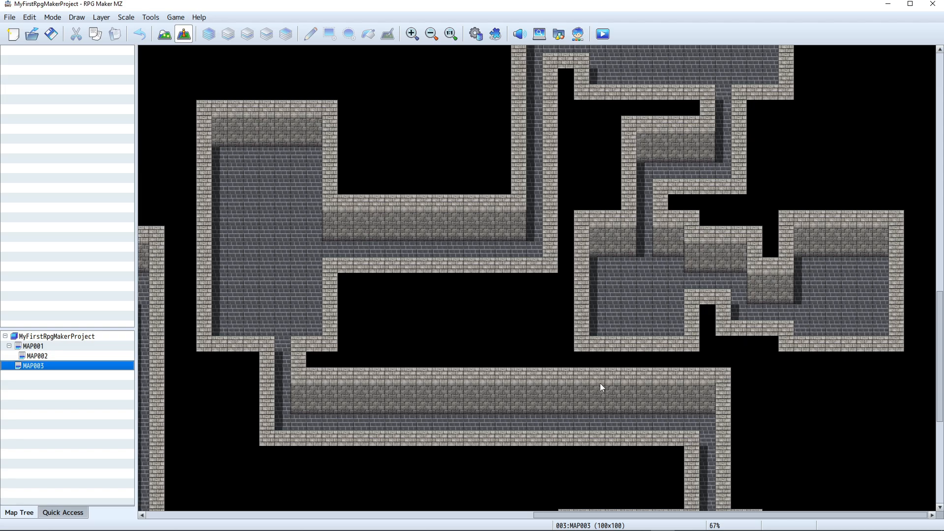
# Look over the dungeon map up to its large upper room and browse the dungeon tile sets for decorations
pyautogui.middleClick(496, 305)
pyautogui.moveTo(592, 241); pyautogui.dragTo(628, 317, button='middle')
pyautogui.moveTo(401, 183); pyautogui.dragTo(454, 164, button='middle')
pyautogui.scroll(-3, 457, 219)
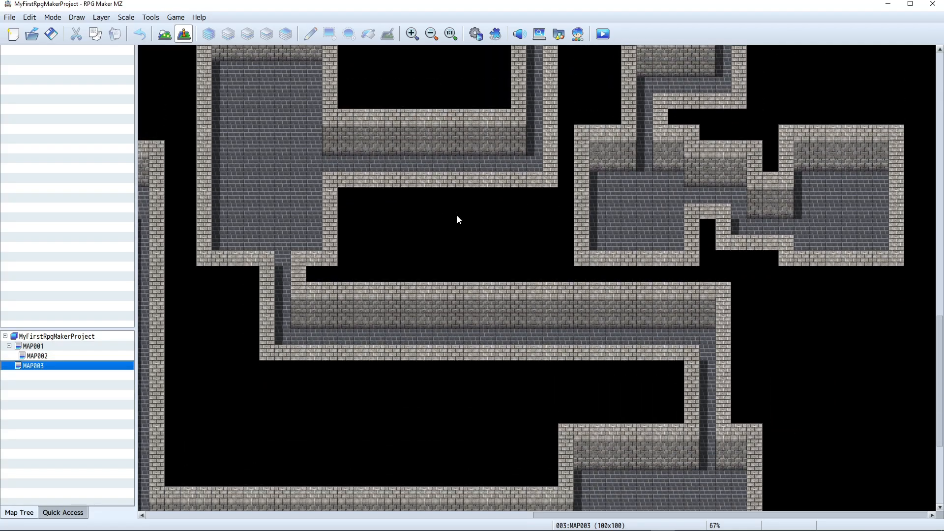
pyautogui.keyDown('ctrl'); pyautogui.scroll(-2, 457, 219); pyautogui.keyUp('ctrl')
pyautogui.moveTo(476, 119); pyautogui.dragTo(530, 192, button='middle')
pyautogui.scroll(1, 517, 153)
pyautogui.keyDown('ctrl'); pyautogui.scroll(1, 521, 142); pyautogui.keyUp('ctrl')
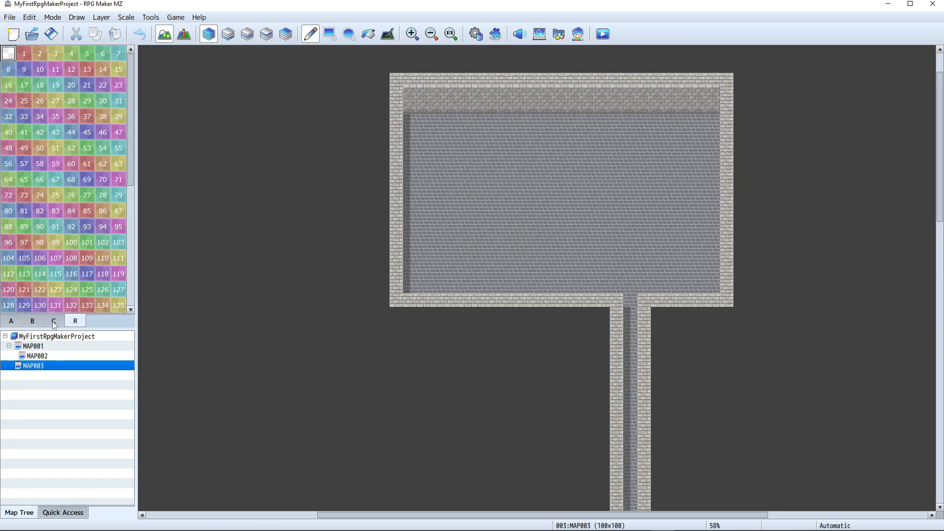
pyautogui.click(53, 322)
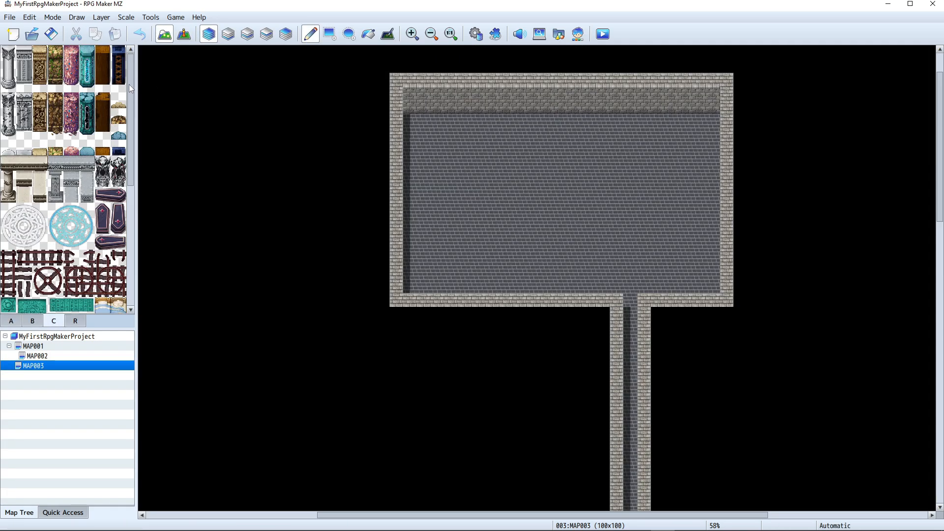
pyautogui.scroll(-5, 129, 84)
pyautogui.click(33, 321)
pyautogui.scroll(-5, 49, 240)
pyautogui.scroll(10, 47, 249)
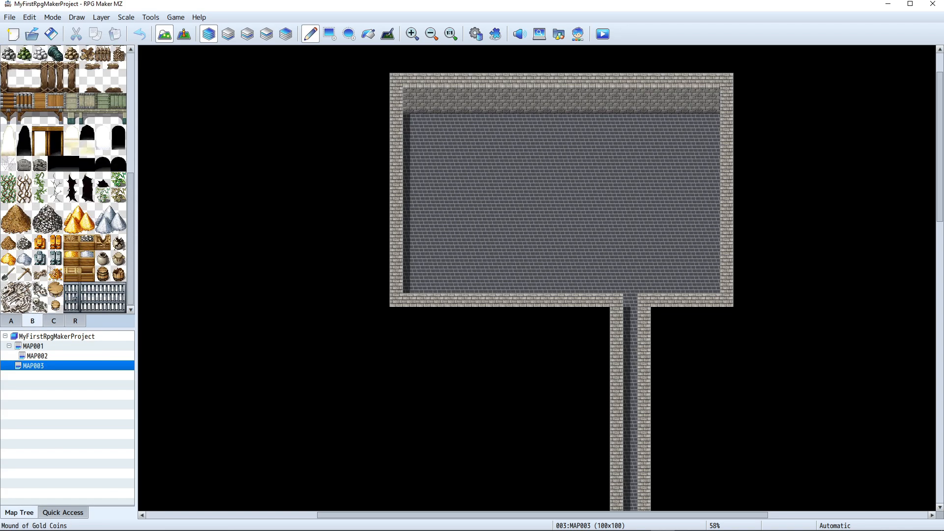
pyautogui.scroll(5, 80, 262)
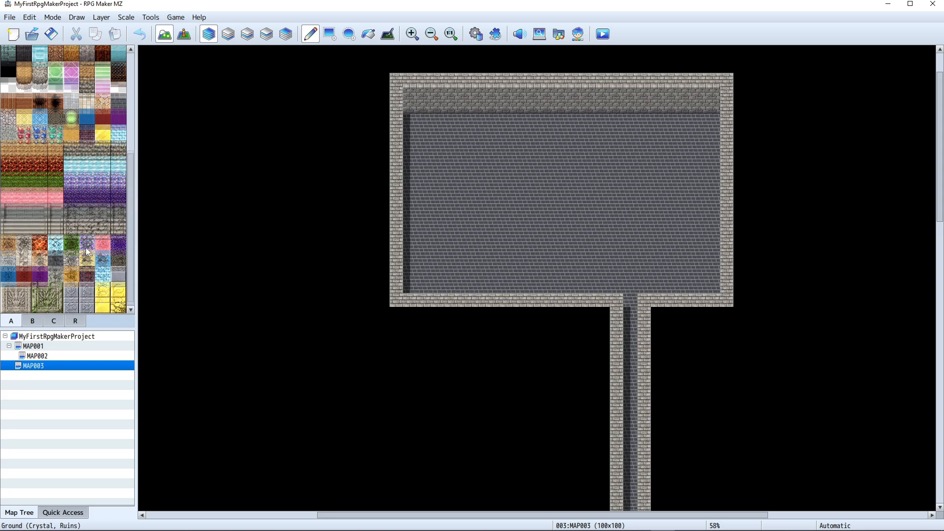
# Create an event at tile 47,13 in the large dungeon room with a dark horned monster as its character image
pyautogui.click(184, 34)
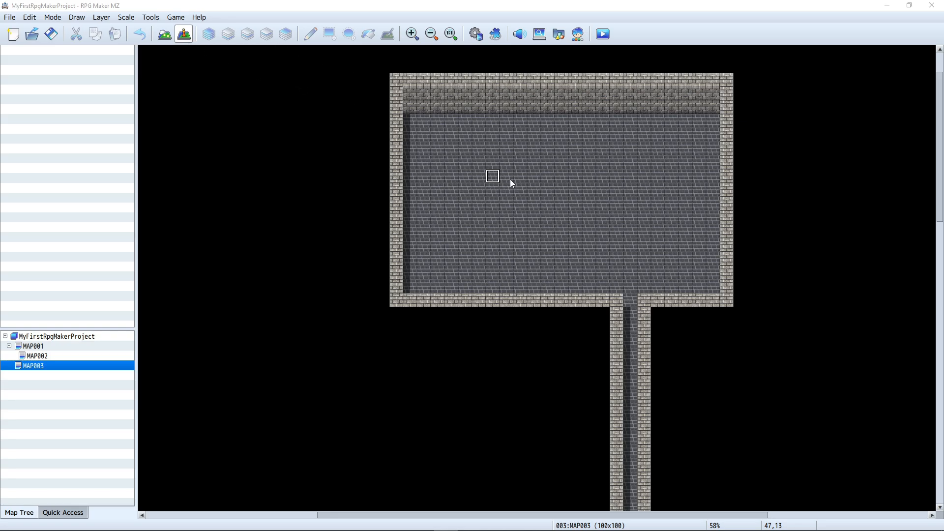
pyautogui.doubleClick(494, 177)
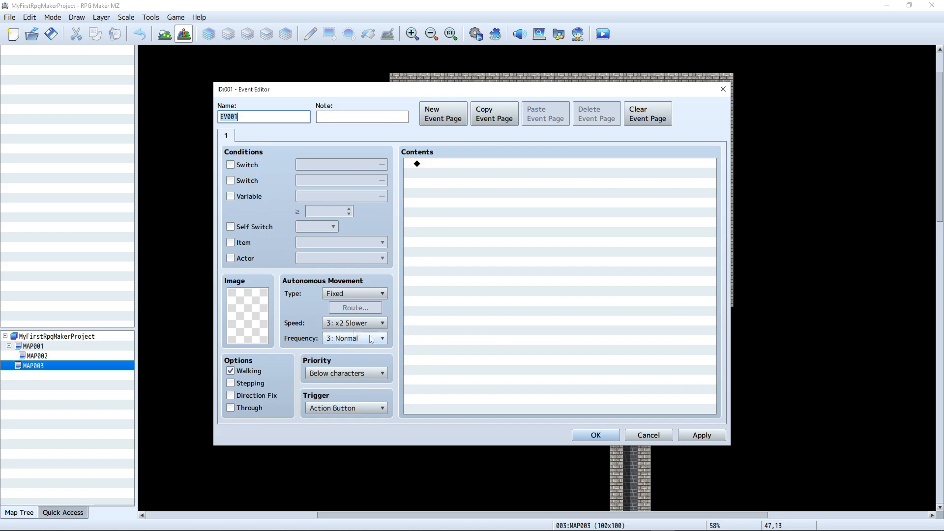
pyautogui.doubleClick(253, 318)
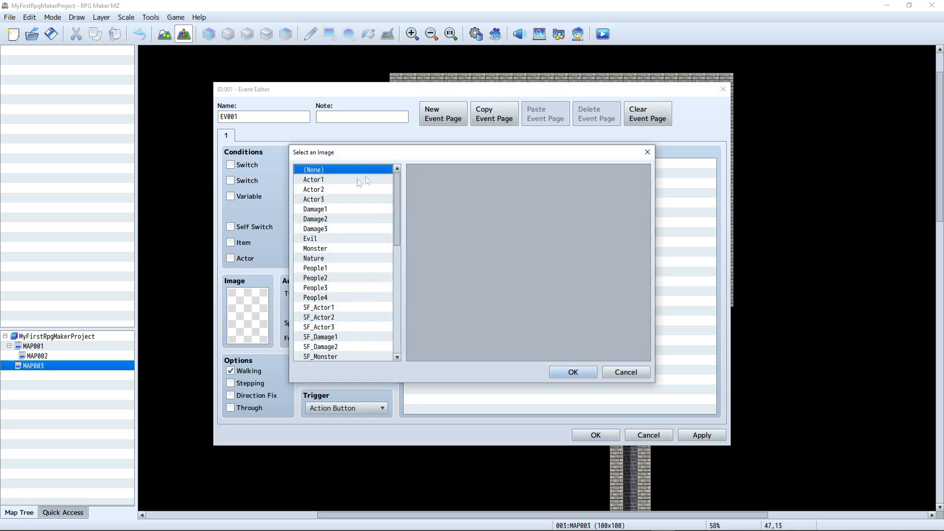
pyautogui.click(338, 179)
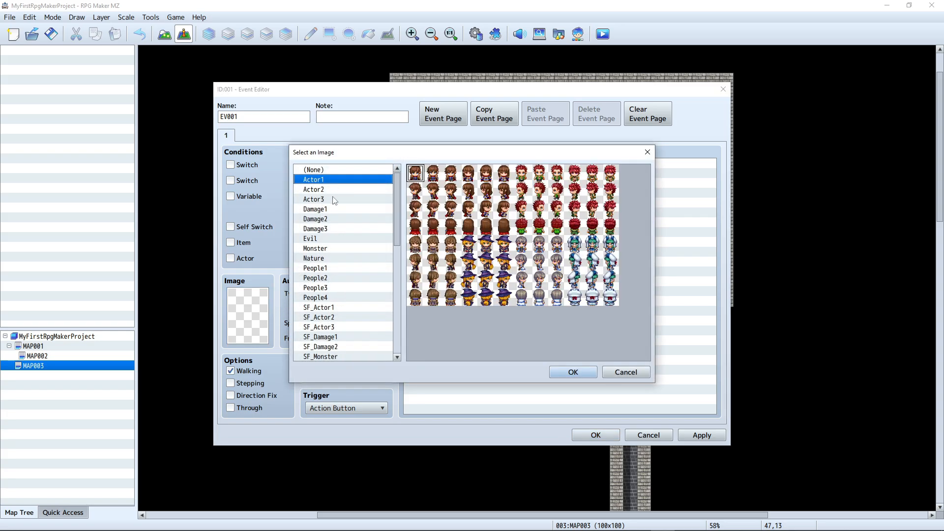
pyautogui.doubleClick(334, 199)
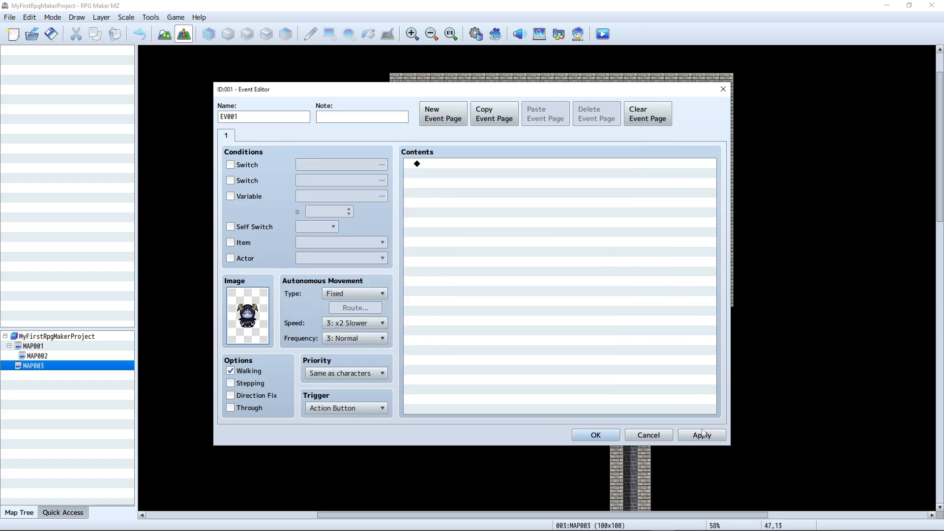
pyautogui.click(701, 435)
pyautogui.click(596, 435)
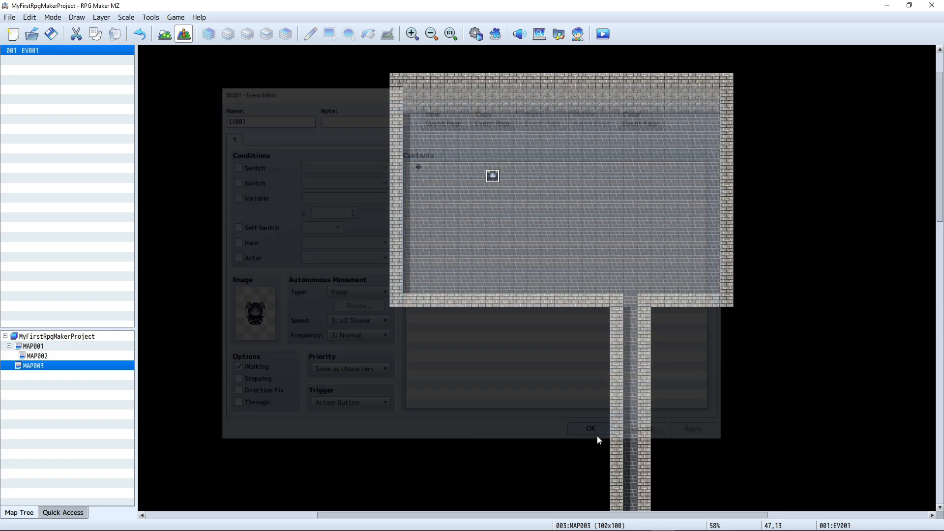
# Reopen the horned monster's event and review the available trigger options
pyautogui.scroll(2, 521, 167)
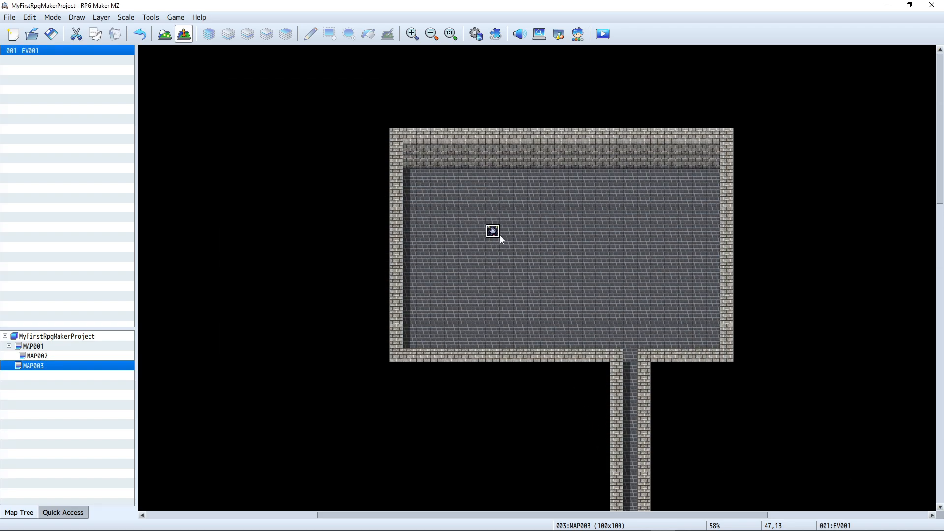
pyautogui.keyDown('ctrl'); pyautogui.scroll(3, 500, 236); pyautogui.keyUp('ctrl')
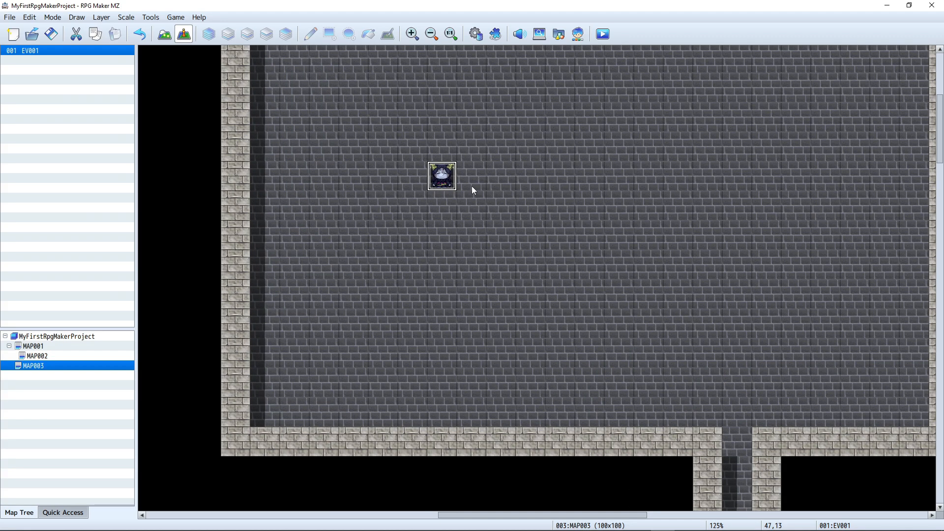
pyautogui.keyDown('ctrl'); pyautogui.scroll(-2, 473, 190); pyautogui.keyUp('ctrl')
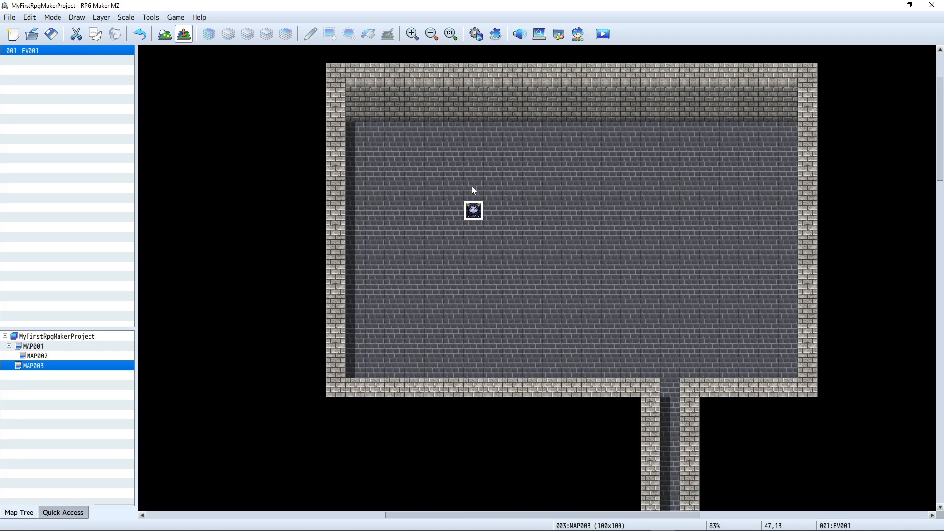
pyautogui.doubleClick(473, 211)
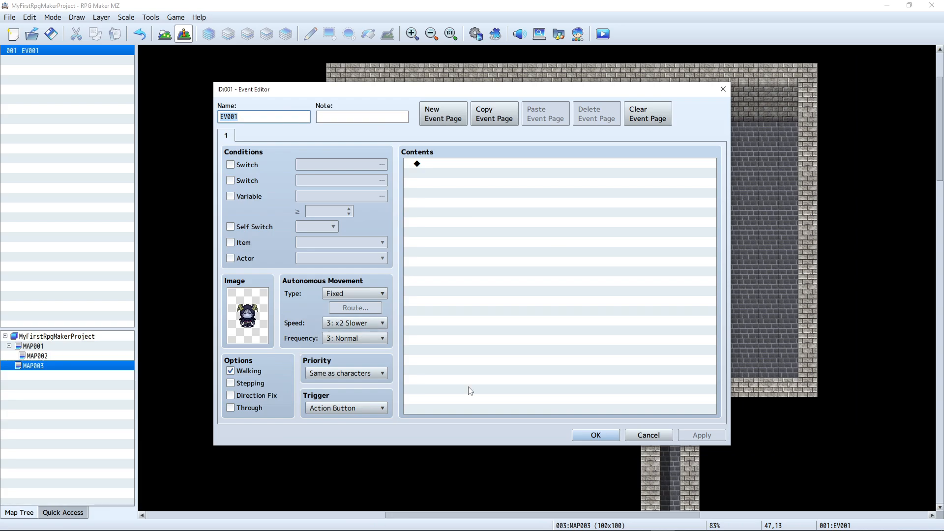
pyautogui.click(356, 407)
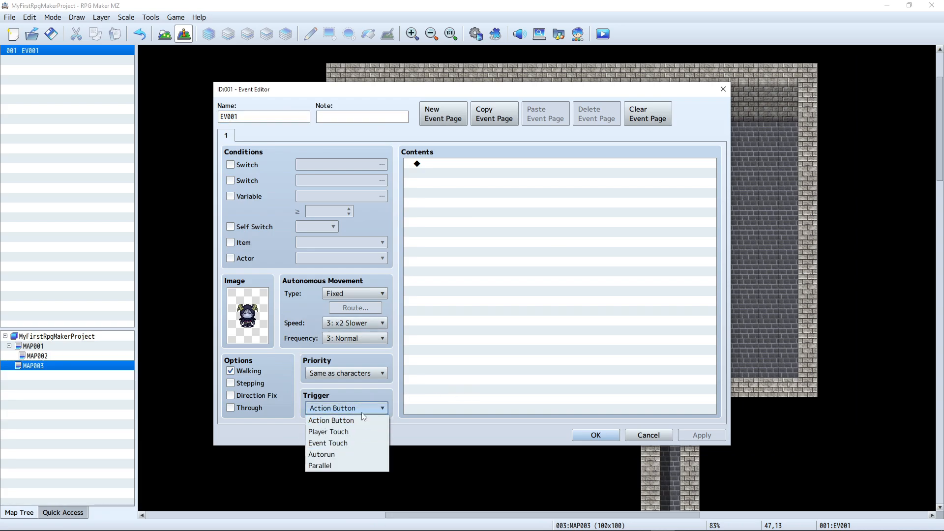
pyautogui.click(371, 92)
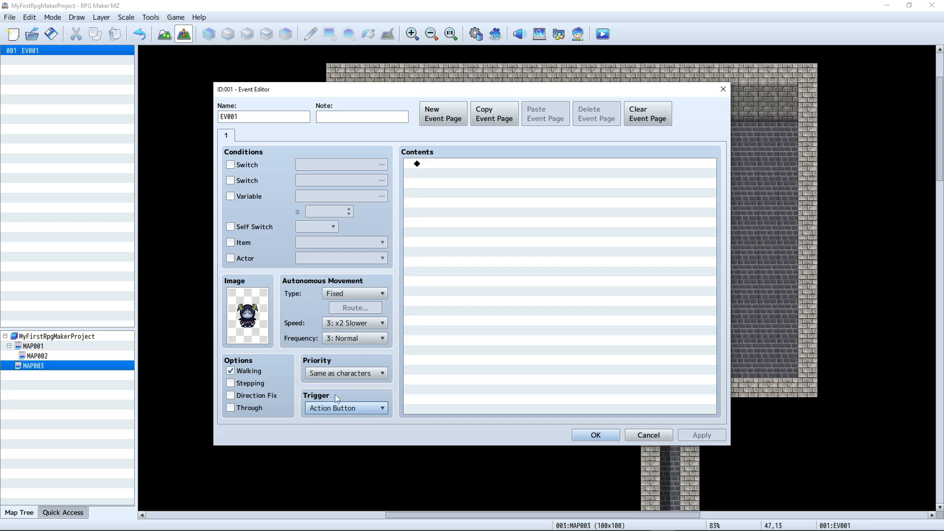
# Add a Show Text command to the horned monster's event reading "Greetings! I trust you are here to kill me. Care to chat first?"
pyautogui.click(485, 165)
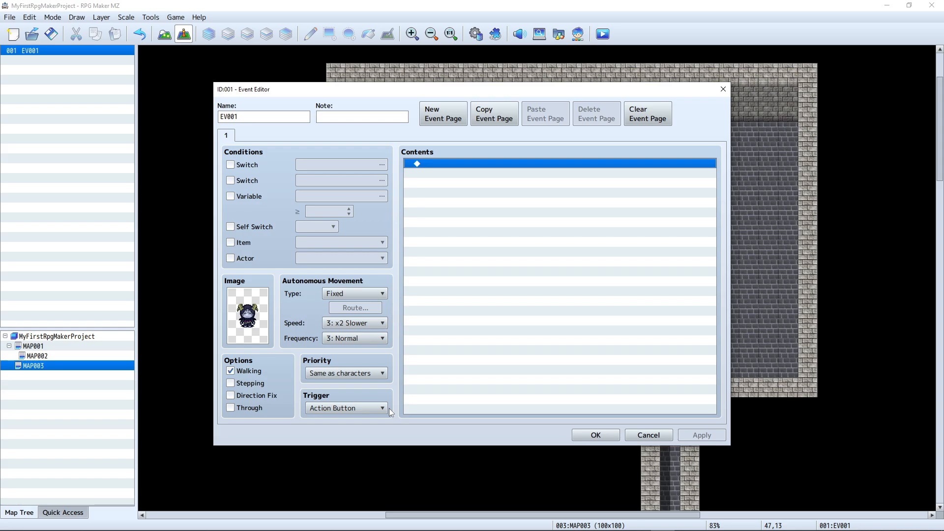
pyautogui.doubleClick(476, 165)
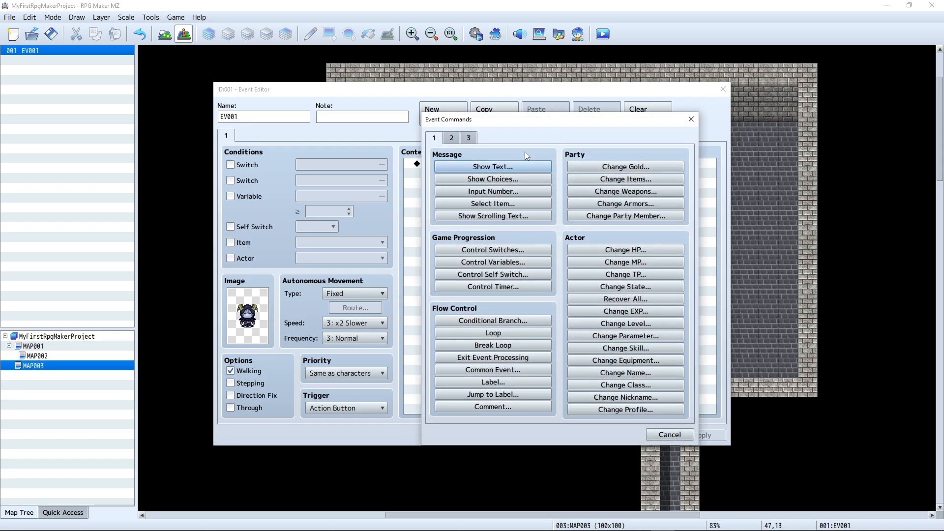
pyautogui.click(497, 168)
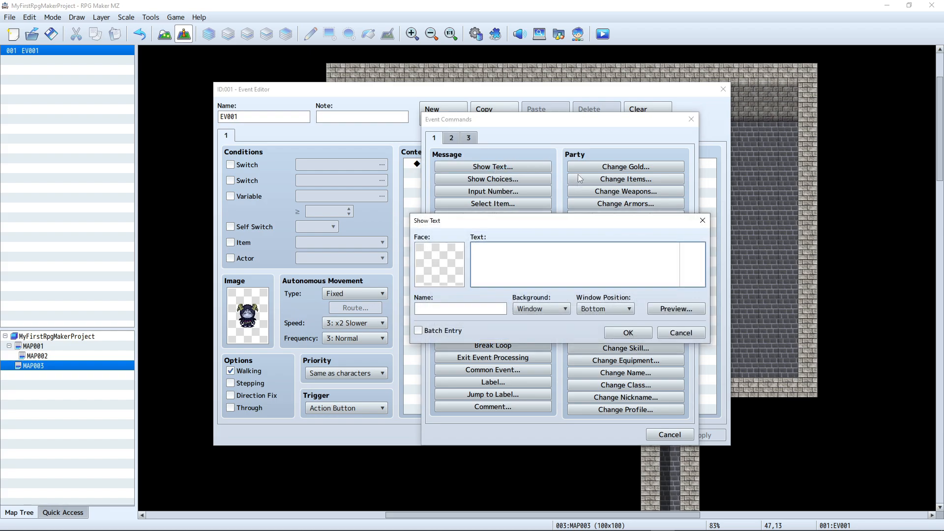
pyautogui.write('Greetings! I trust you are here to ')
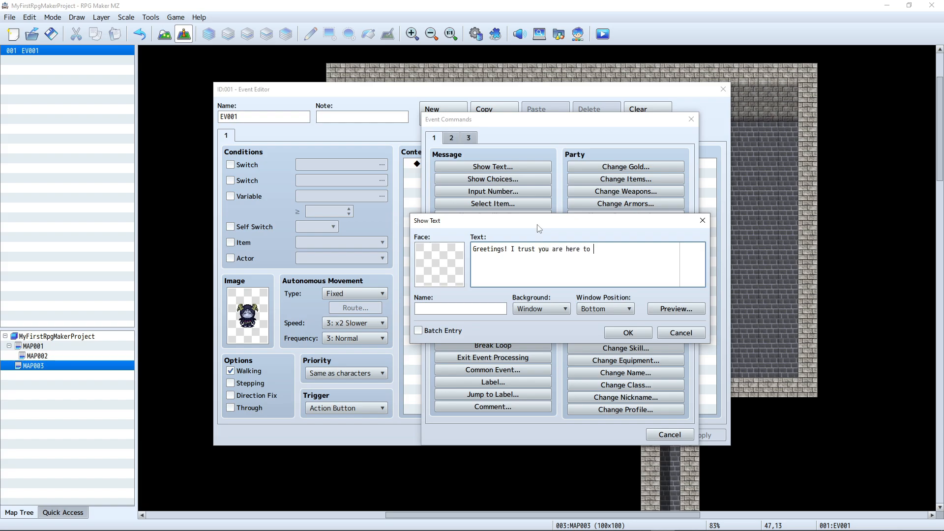
pyautogui.write('kill me.  Care to chat firs')
pyautogui.press('BackSpace')
pyautogui.press('BackSpace')
pyautogui.press('BackSpace')
pyautogui.press('BackSpace')
pyautogui.press('BackSpace')
pyautogui.press('Return')
pyautogui.write('about')
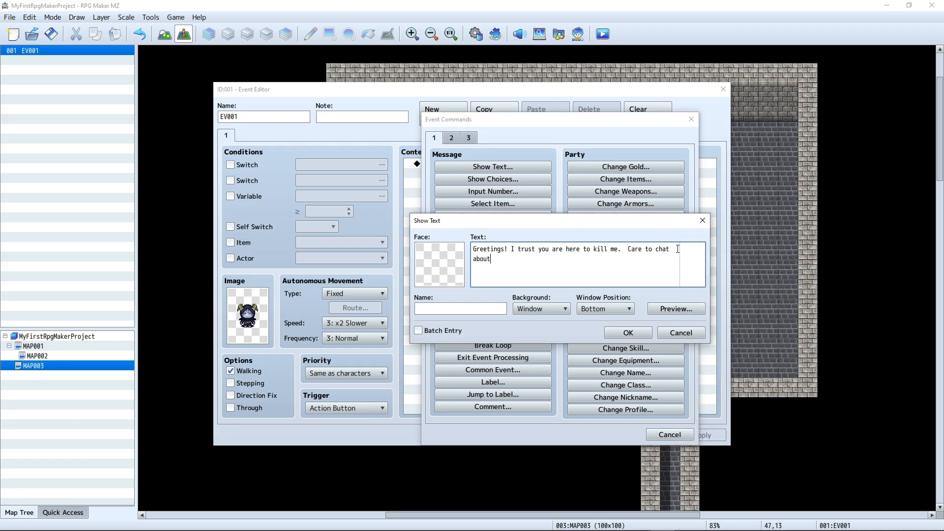
pyautogui.press('BackSpace')
pyautogui.press('BackSpace')
pyautogui.press('BackSpace')
pyautogui.press('BackSpace')
pyautogui.press('BackSpace')
pyautogui.write('first?')
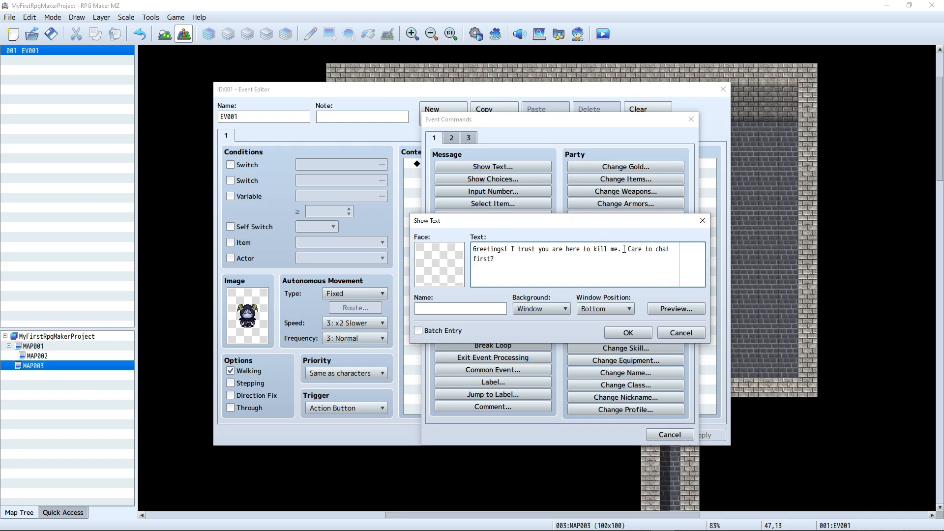
# Give the message the hooded, horned face from the Monster set and the speaker name Demonica
pyautogui.doubleClick(445, 266)
pyautogui.click(420, 225)
pyautogui.click(415, 234)
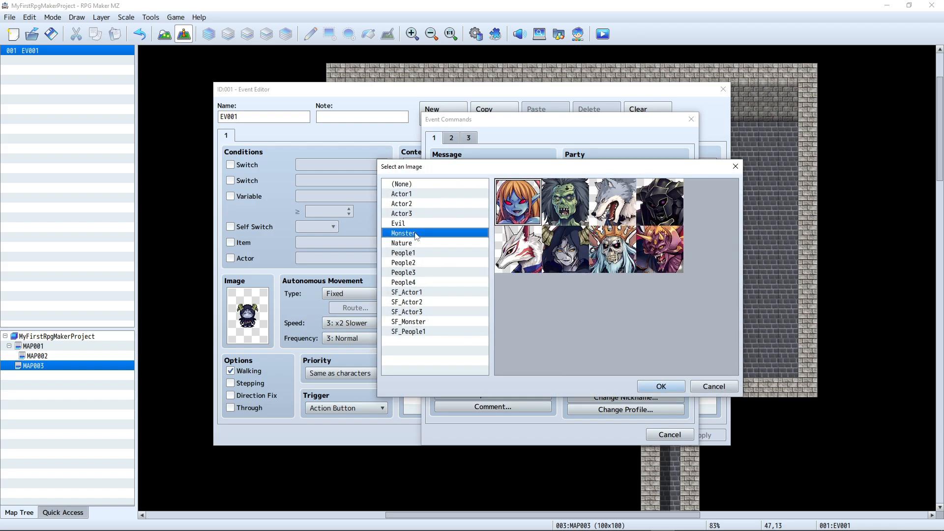
pyautogui.click(569, 255)
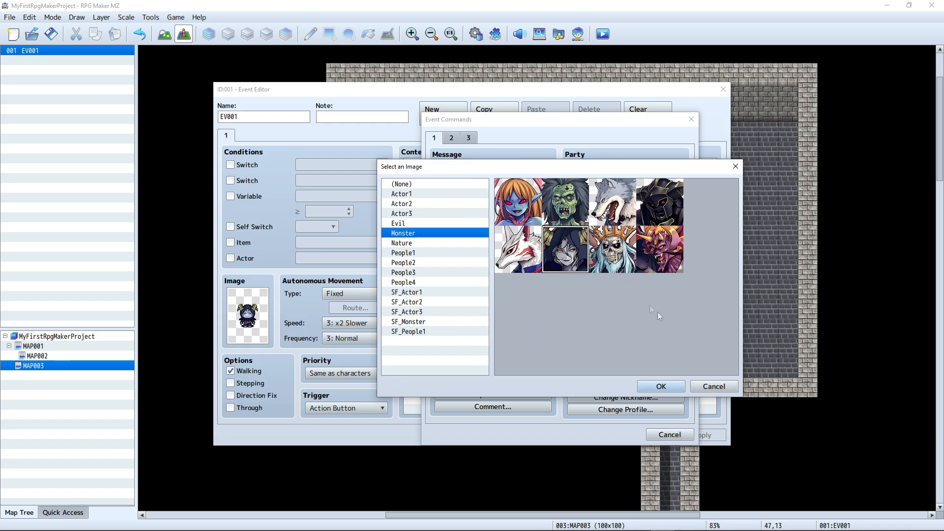
pyautogui.click(660, 386)
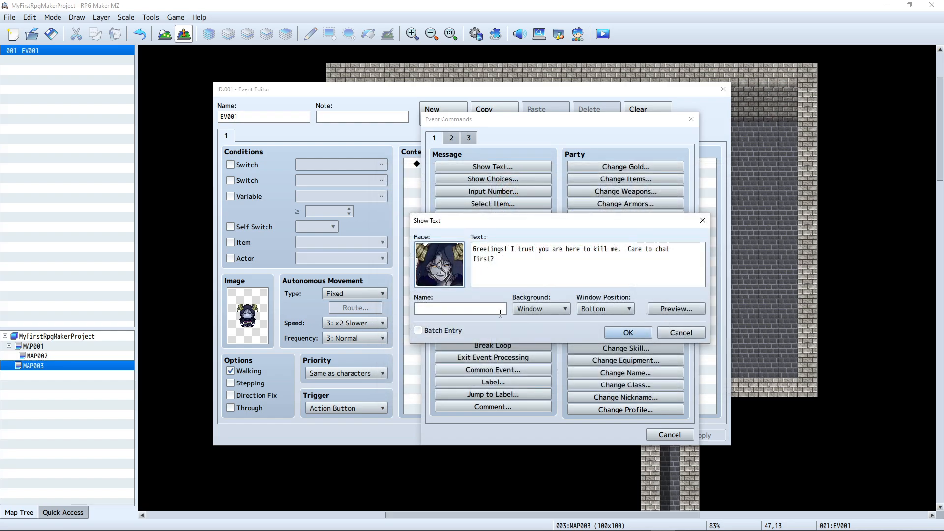
pyautogui.click(477, 311)
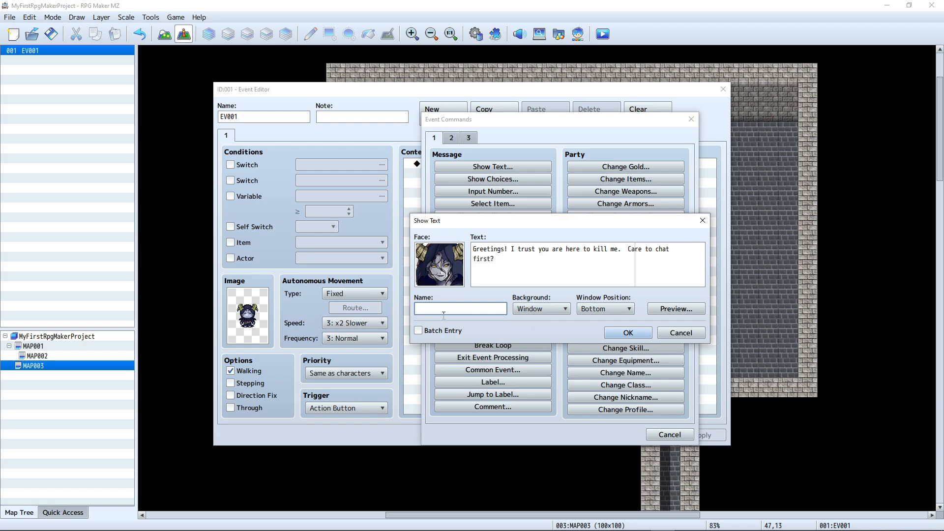
pyautogui.write('Demonica')
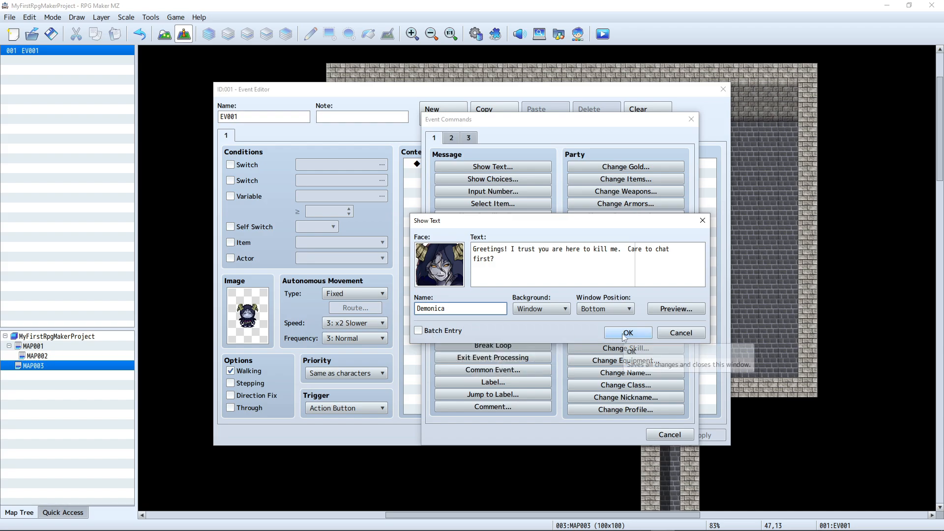
# Preview the message, put "Care to chat first?" together on the second line, and save the event
pyautogui.click(676, 310)
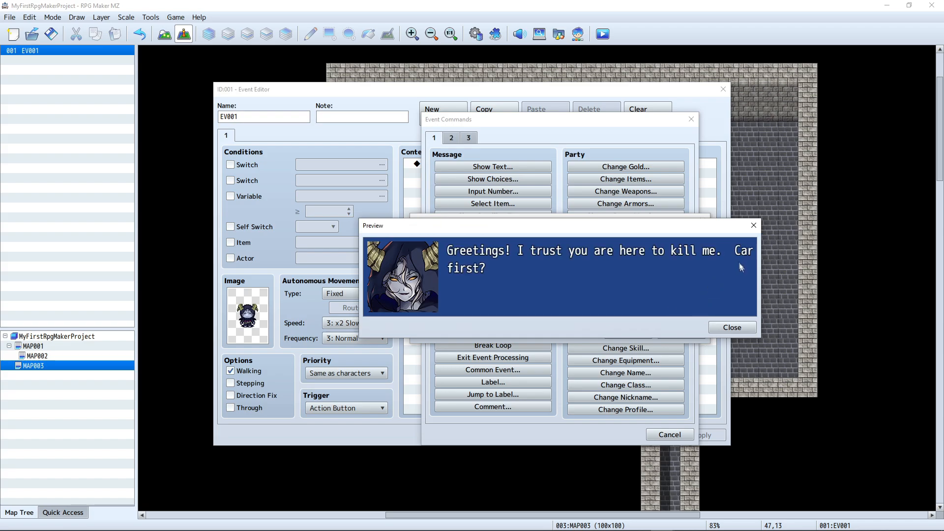
pyautogui.click(732, 327)
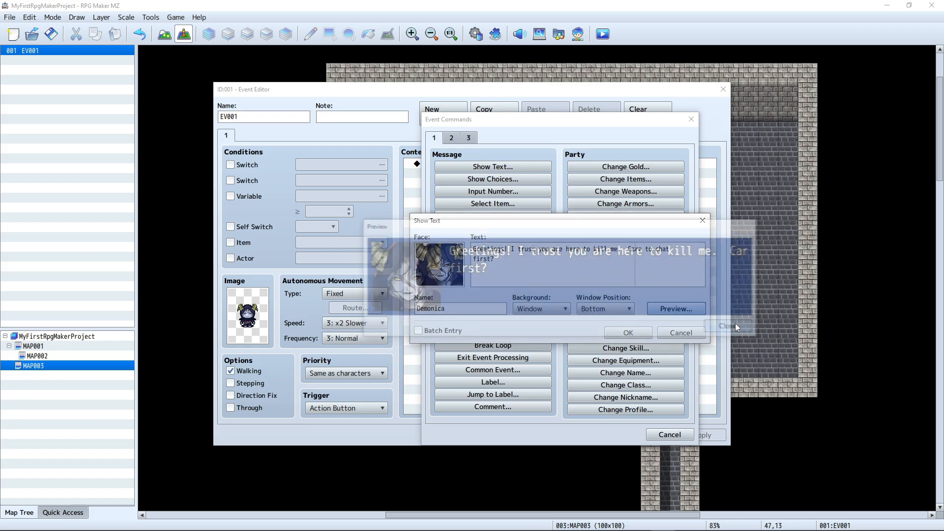
pyautogui.click(640, 249)
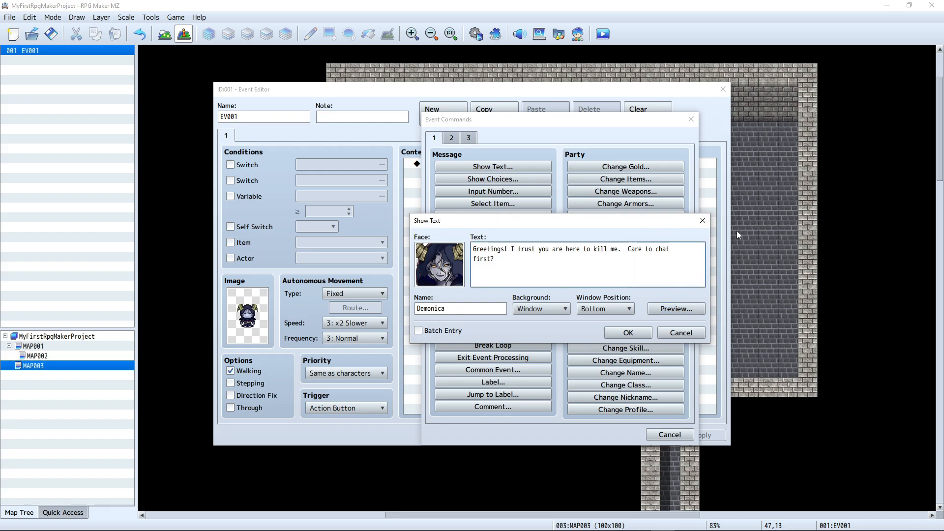
pyautogui.press('BackSpace')
pyautogui.press('BackSpace')
pyautogui.press('Return')
pyautogui.press('Delete')
pyautogui.click(676, 309)
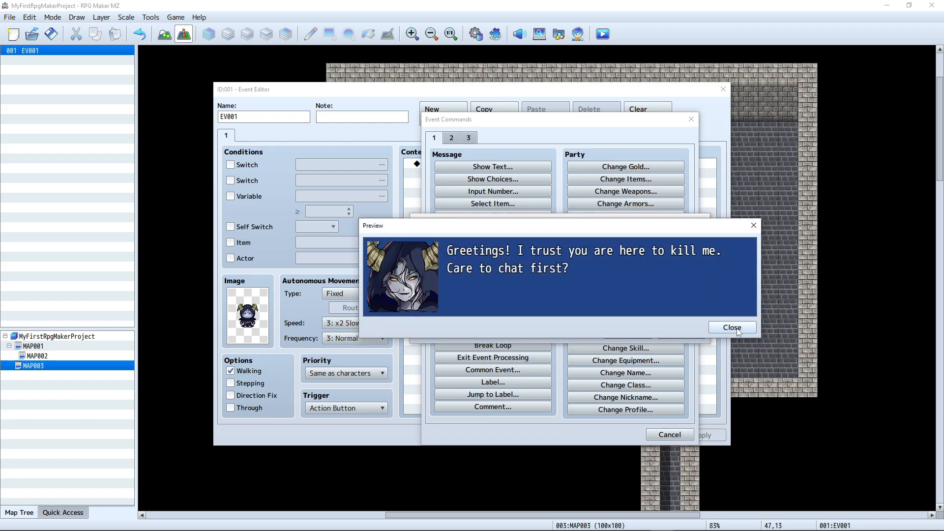
pyautogui.click(732, 327)
pyautogui.click(638, 332)
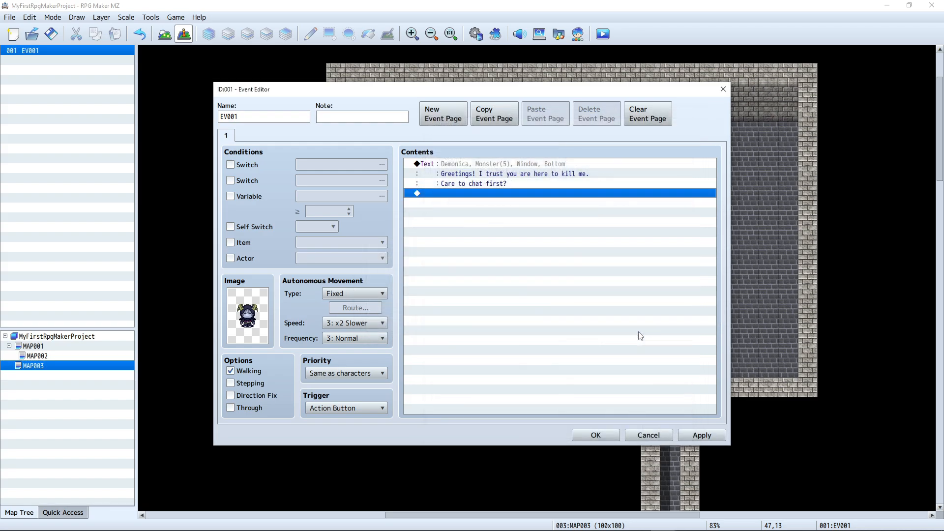
pyautogui.click(701, 436)
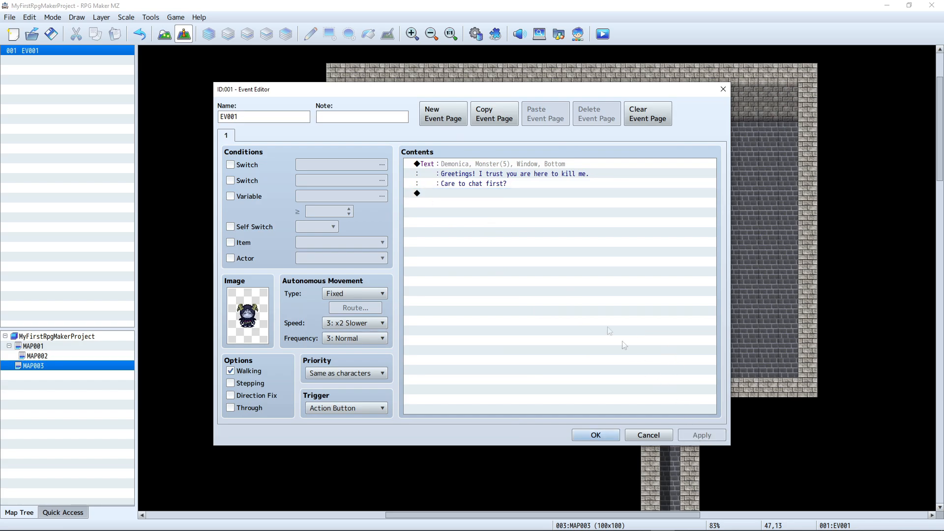
pyautogui.click(603, 435)
# Start a playtest and walk the party through the corridor into the large room, stopping beside the horned monster
pyautogui.click(602, 34)
pyautogui.click(450, 285)
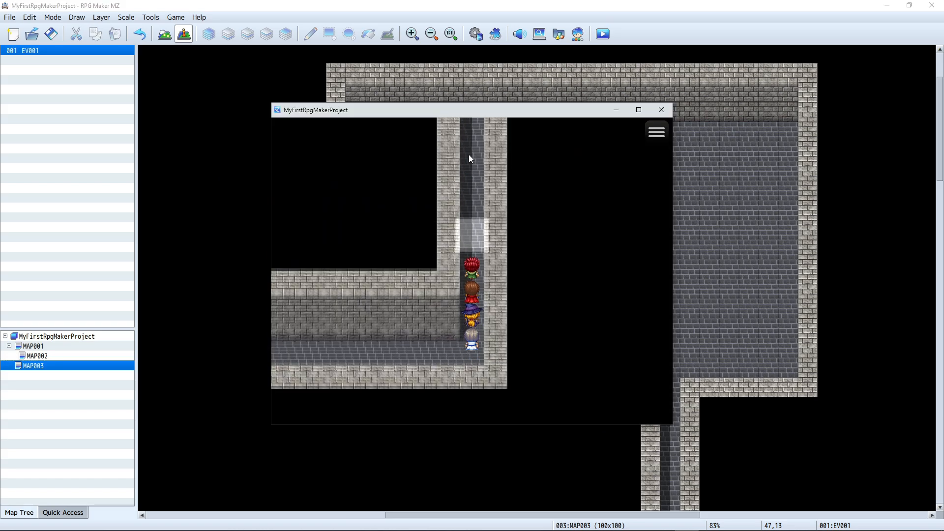
pyautogui.click(469, 158)
pyautogui.click(477, 187)
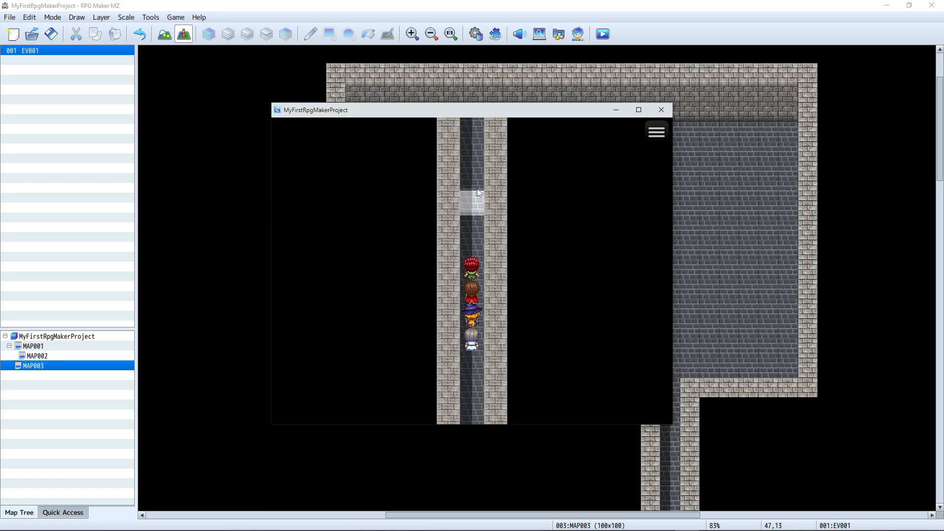
pyautogui.click(475, 155)
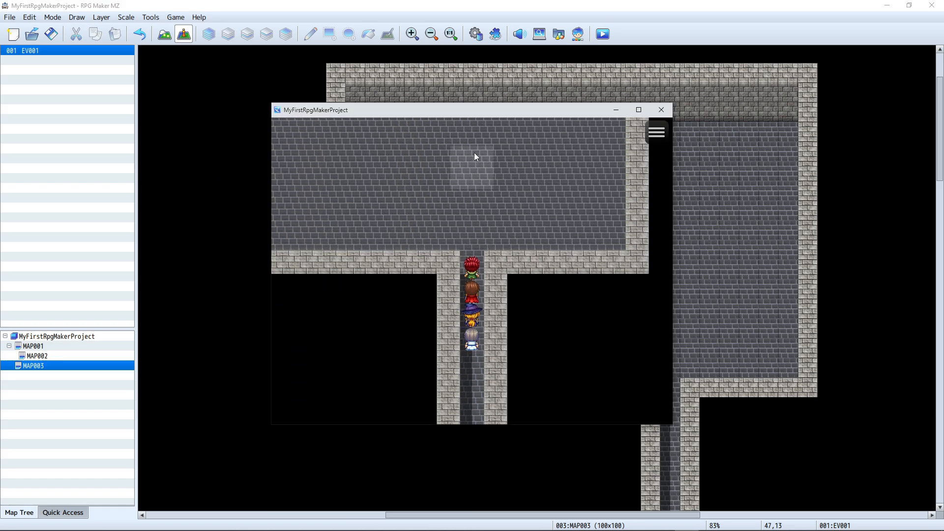
pyautogui.click(327, 232)
pyautogui.click(356, 278)
pyautogui.click(359, 237)
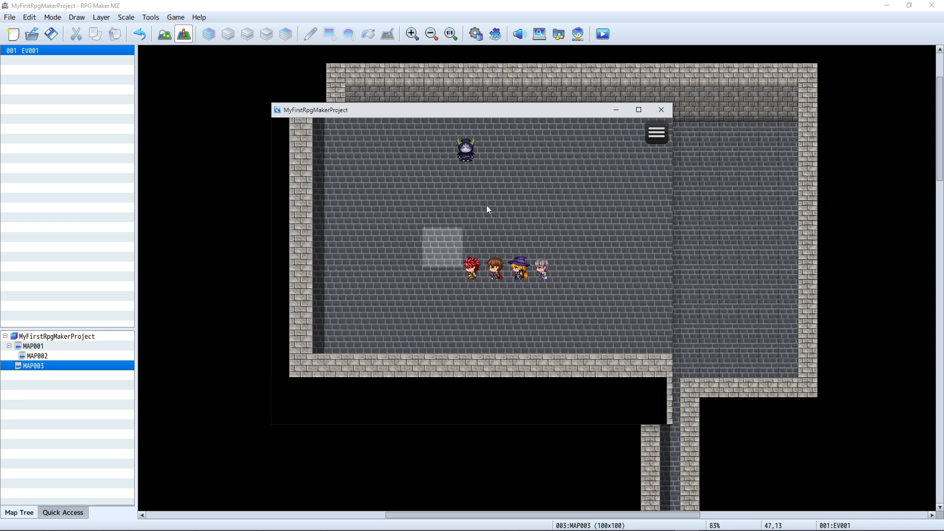
pyautogui.click(497, 202)
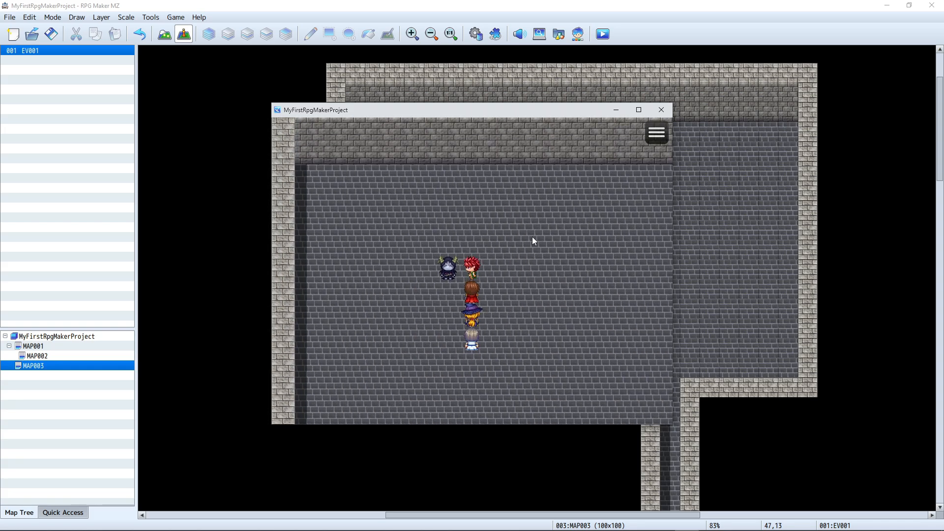
# Talk to the horned monster in the playtest and advance through its greeting
pyautogui.press('Return')
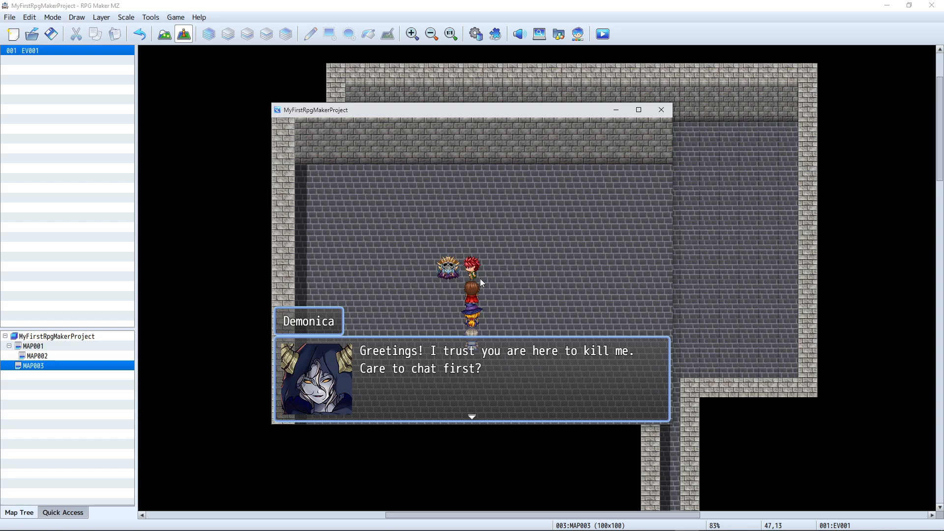
pyautogui.press('Return')
pyautogui.press('Return')
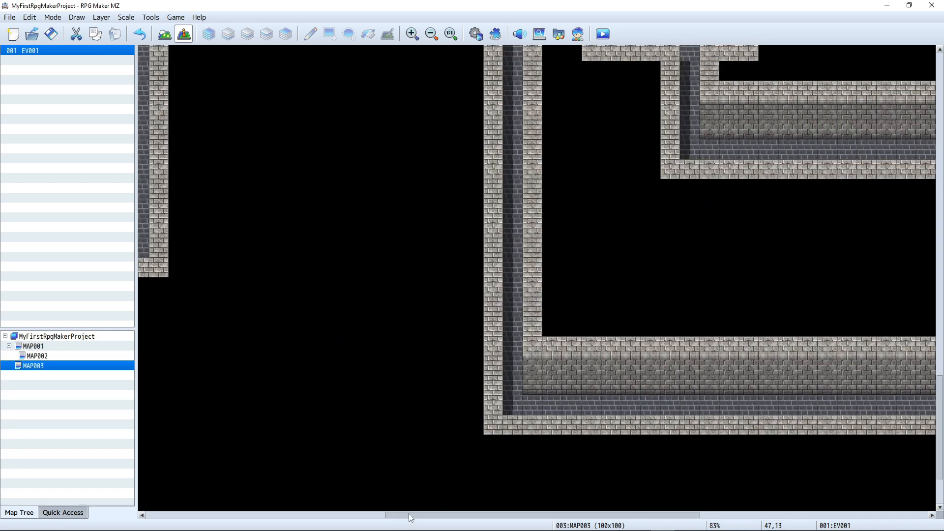
# Create an event at tile 87,85 in the room at the dungeon's lower east end
pyautogui.moveTo(449, 519); pyautogui.dragTo(671, 519)
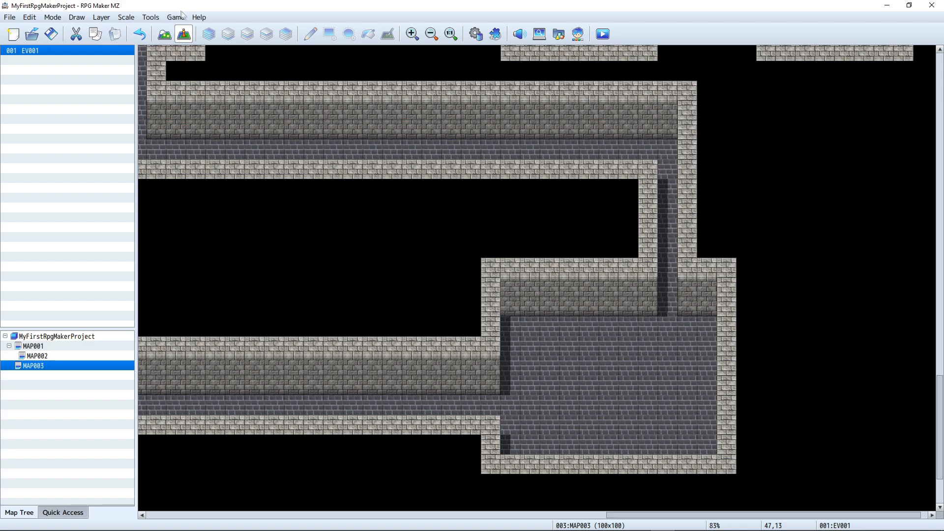
pyautogui.click(707, 326)
pyautogui.doubleClick(707, 326)
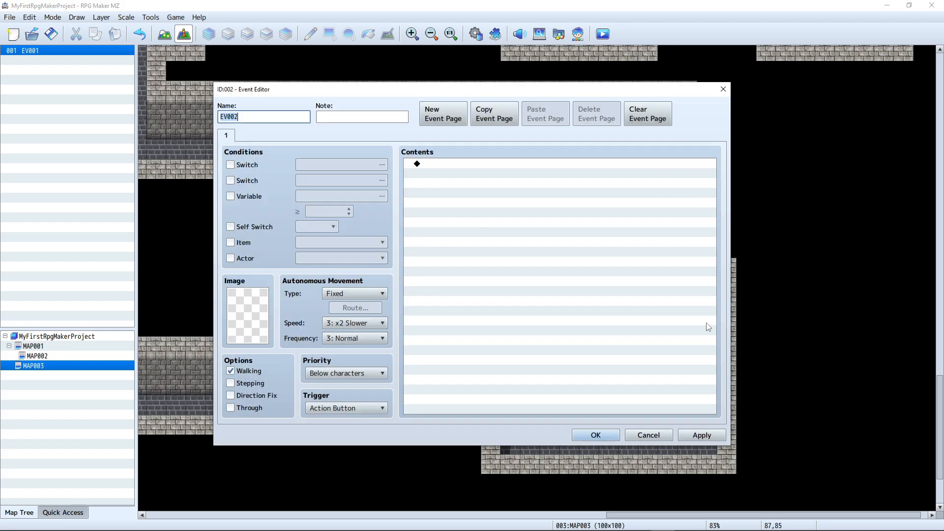
# Browse the object images and give the new event the middle solid blue magic circle from !Door2
pyautogui.click(259, 312)
pyautogui.doubleClick(257, 309)
pyautogui.moveTo(398, 203); pyautogui.dragTo(407, 341)
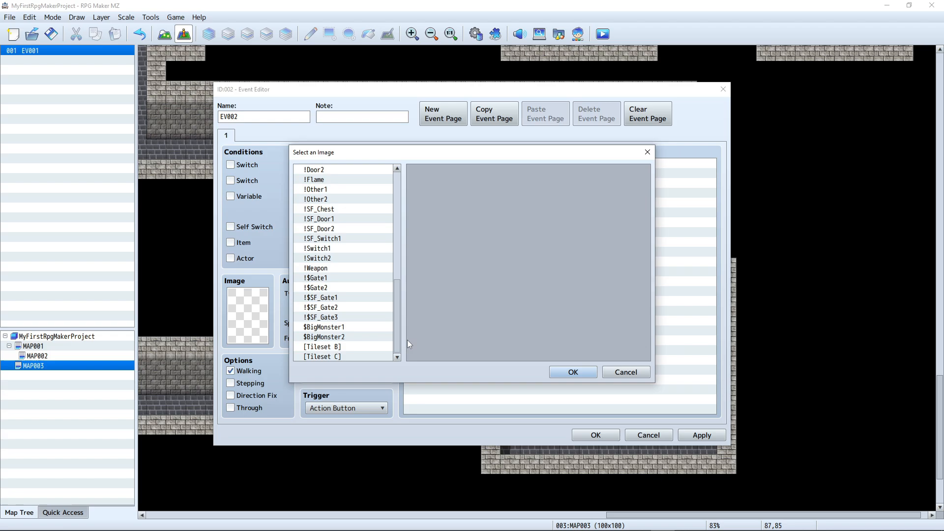
pyautogui.click(349, 298)
pyautogui.click(343, 287)
pyautogui.click(347, 258)
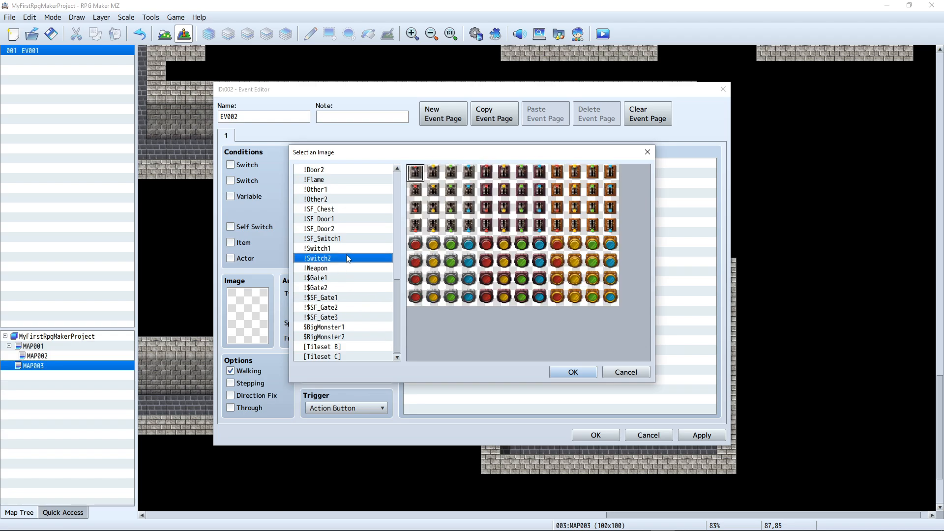
pyautogui.click(327, 220)
pyautogui.click(320, 191)
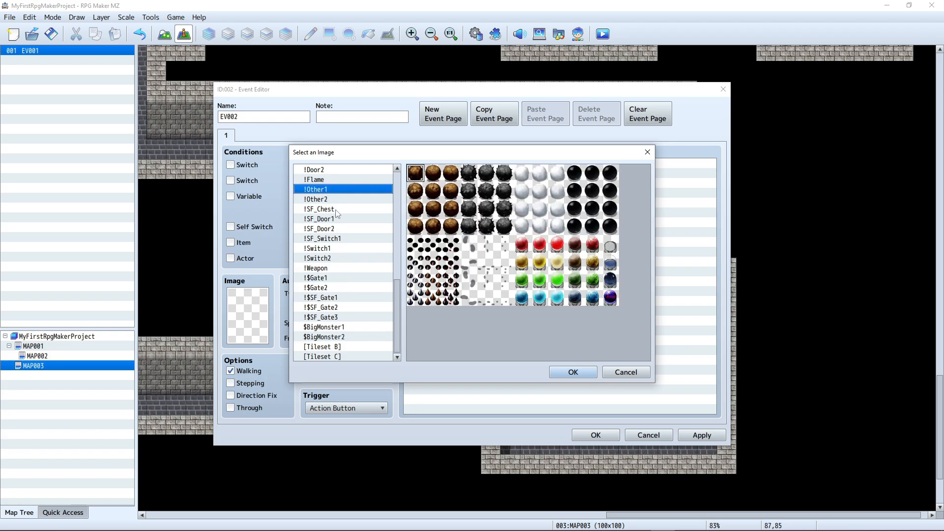
pyautogui.scroll(3, 338, 213)
pyautogui.click(321, 199)
pyautogui.click(322, 210)
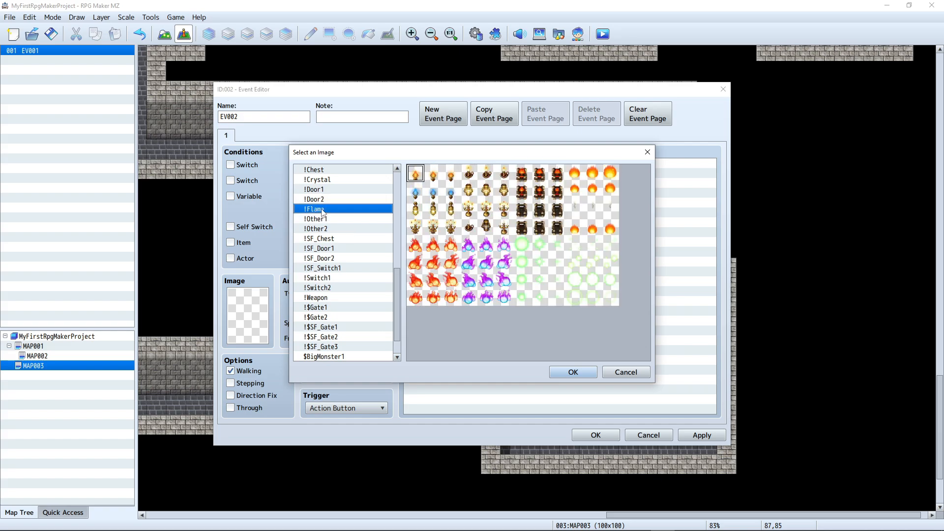
pyautogui.click(323, 202)
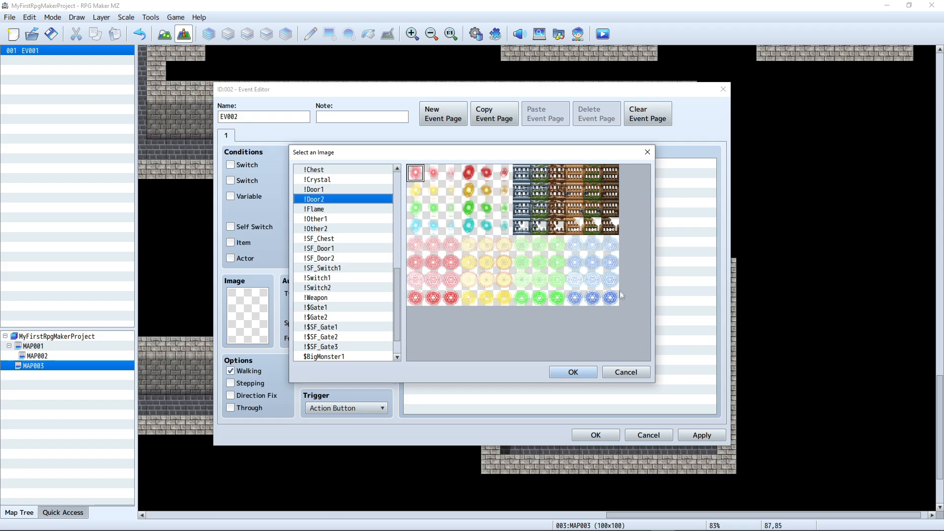
pyautogui.click(592, 297)
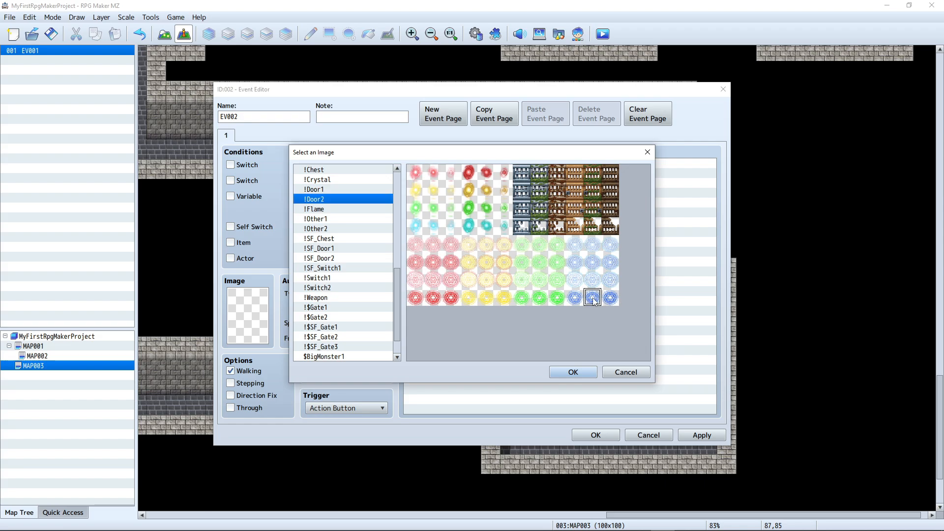
pyautogui.click(573, 372)
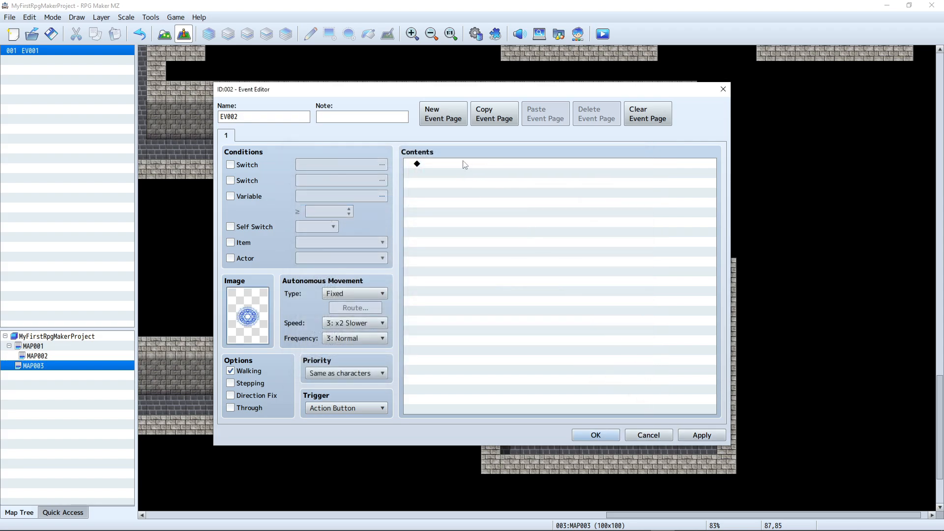
# Set the magic circle event's trigger to Player Touch
pyautogui.click(364, 412)
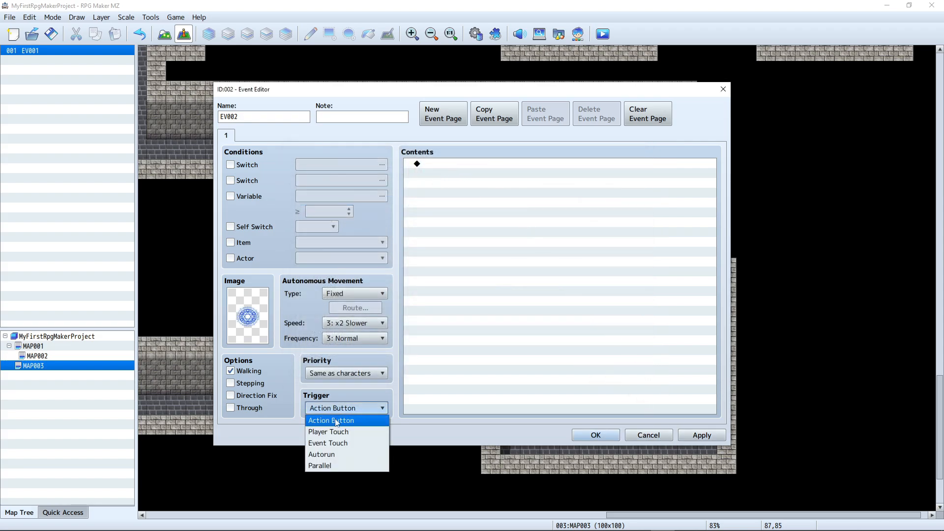
pyautogui.click(355, 431)
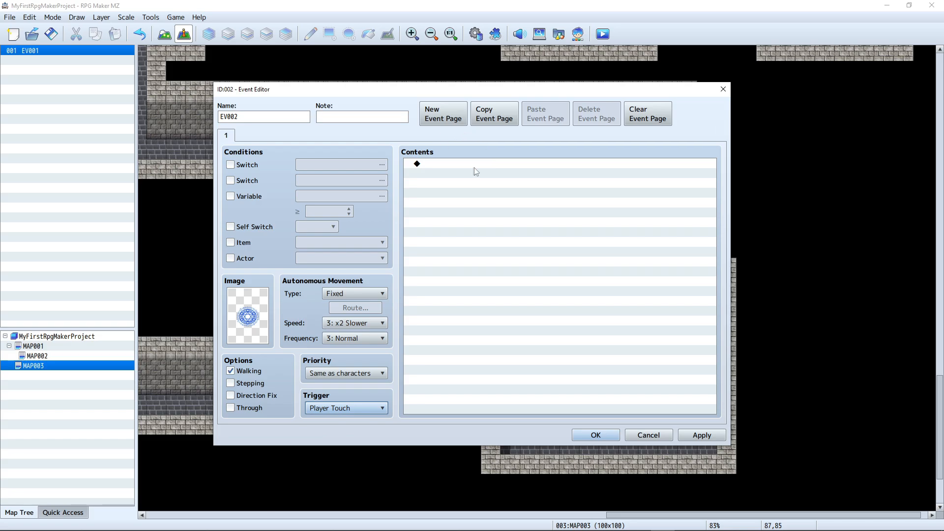
# Add a Transfer Player command to the magic circle event with destination MAP003 (50,13), and save the event
pyautogui.doubleClick(474, 165)
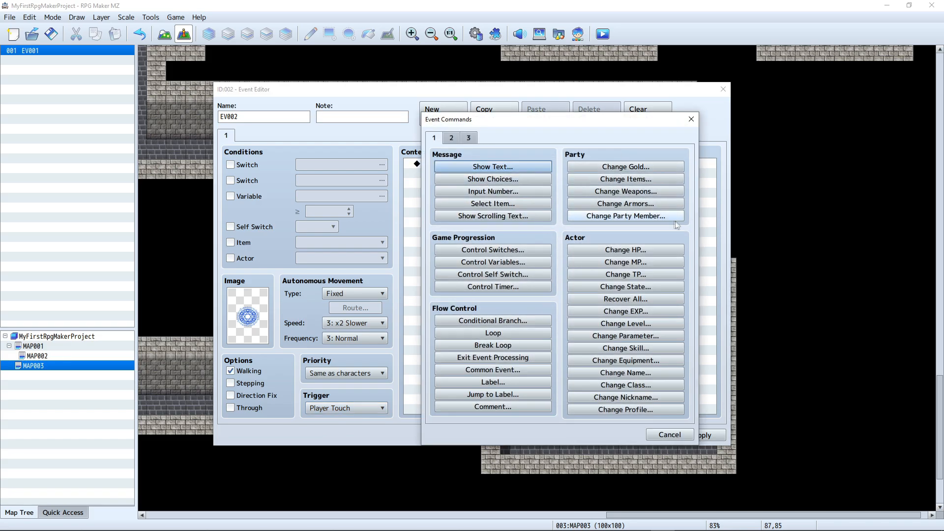
pyautogui.click(451, 138)
pyautogui.click(493, 167)
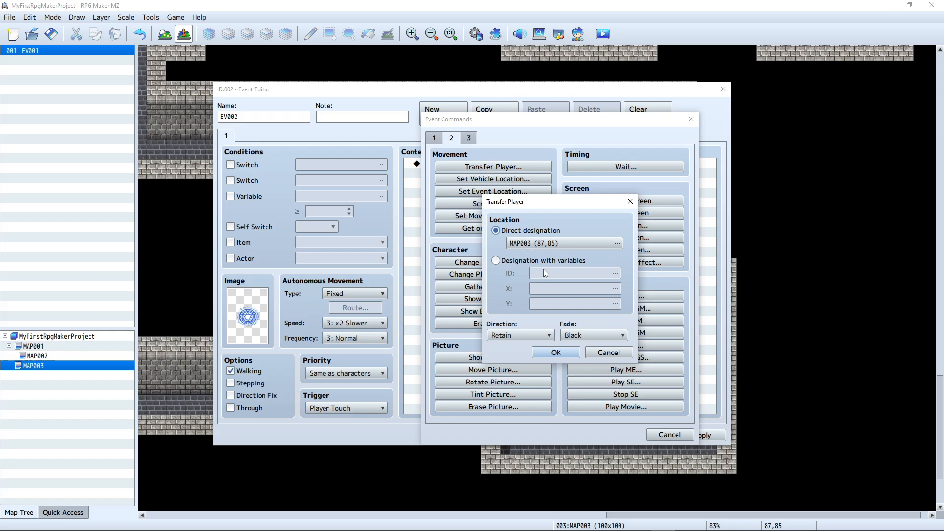
pyautogui.click(536, 245)
pyautogui.middleClick(529, 209)
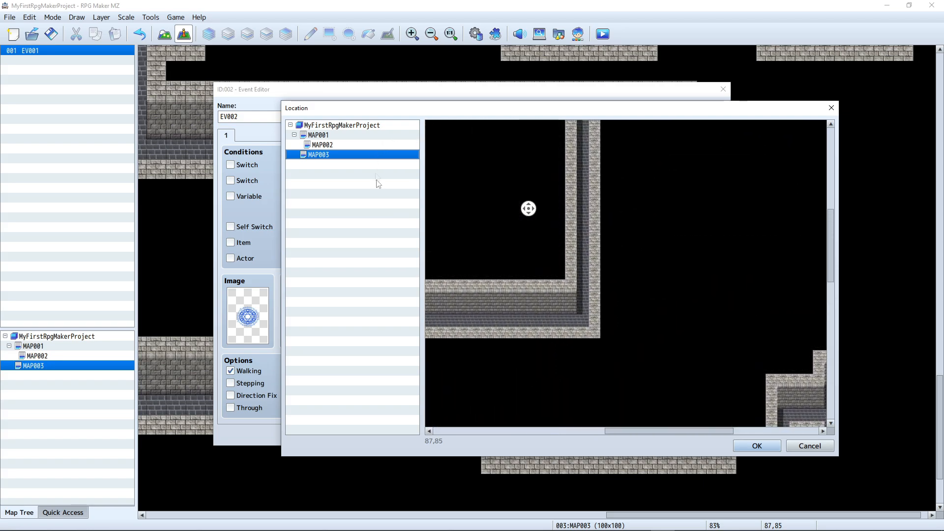
pyautogui.middleClick(501, 236)
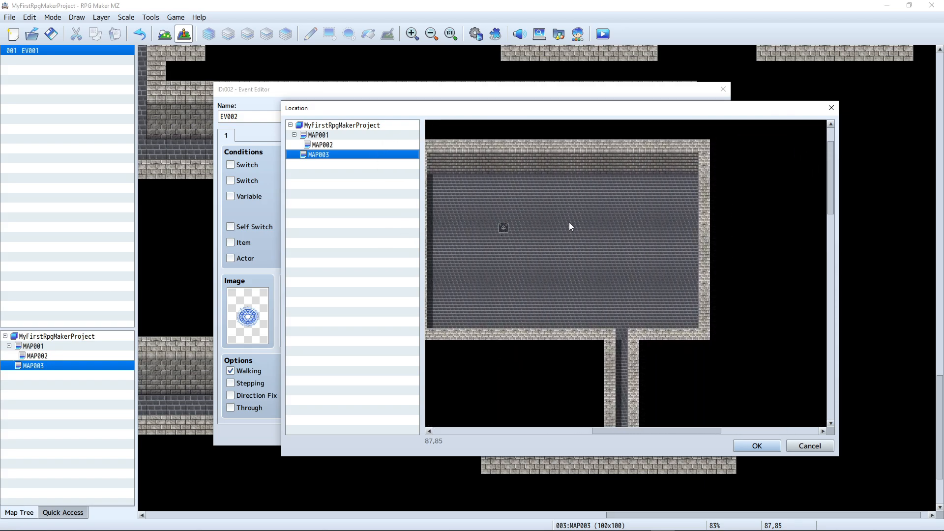
pyautogui.click(537, 228)
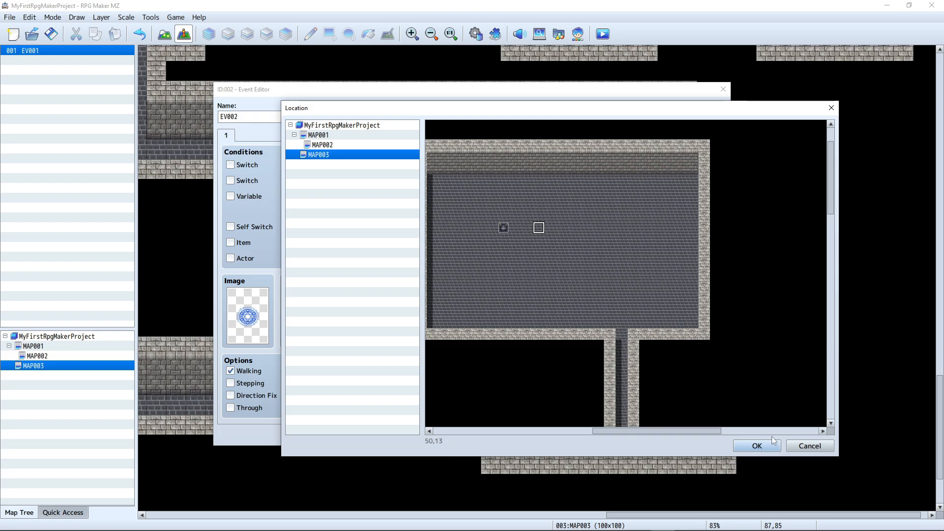
pyautogui.click(758, 447)
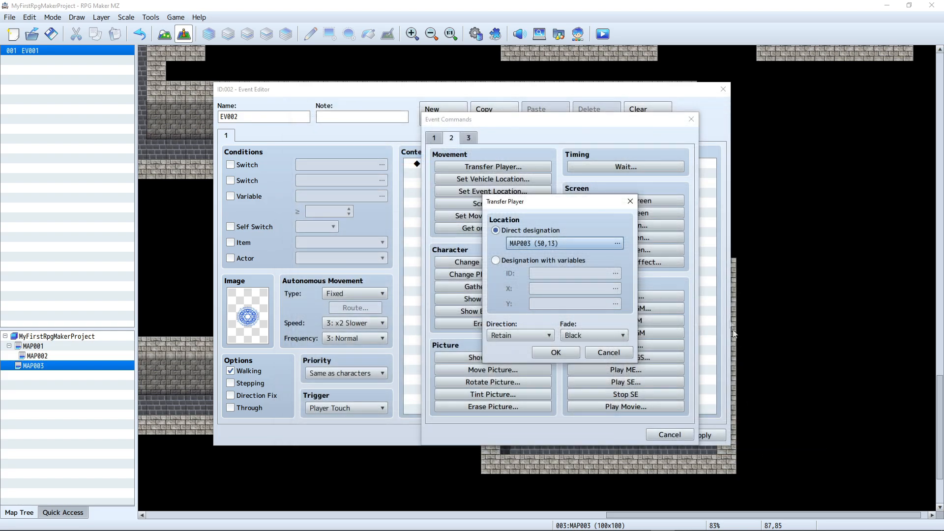
pyautogui.click(565, 352)
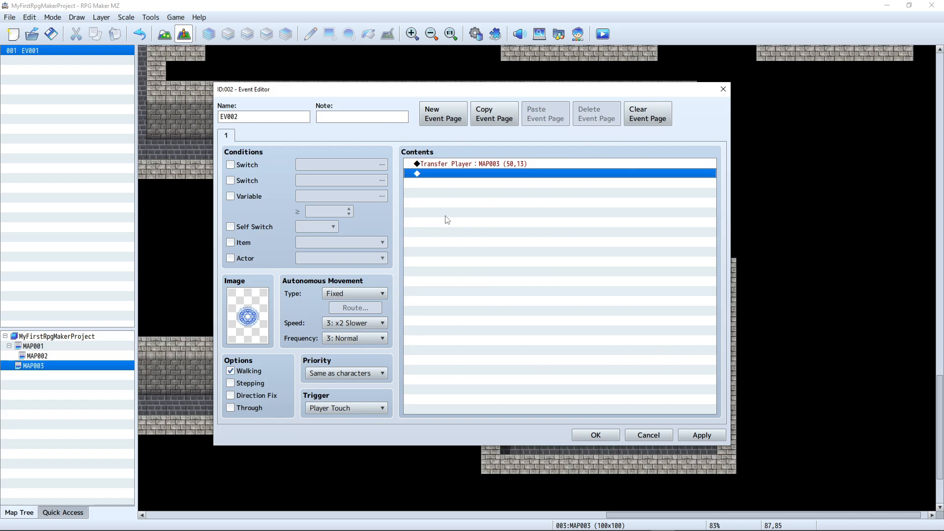
pyautogui.click(695, 435)
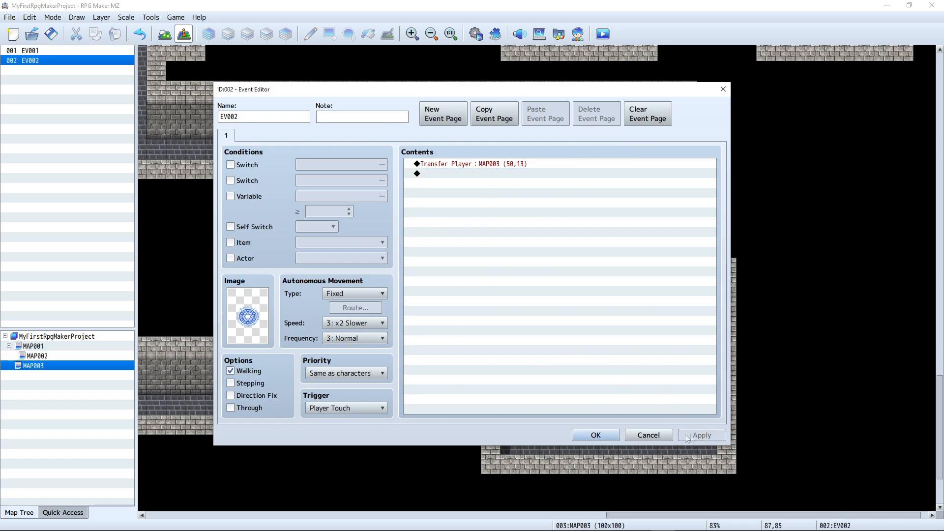
pyautogui.click(596, 435)
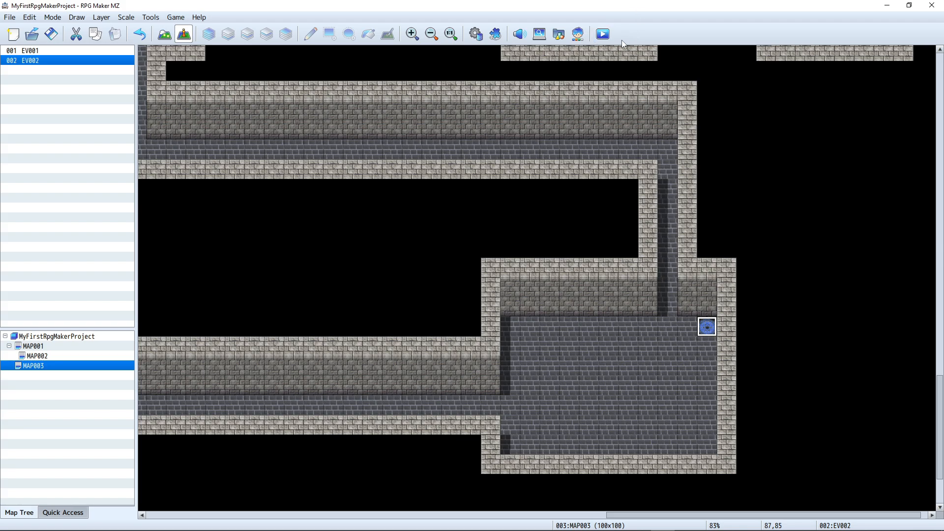
# Save the game changes and playtest walking the party around the dungeon
pyautogui.click(601, 38)
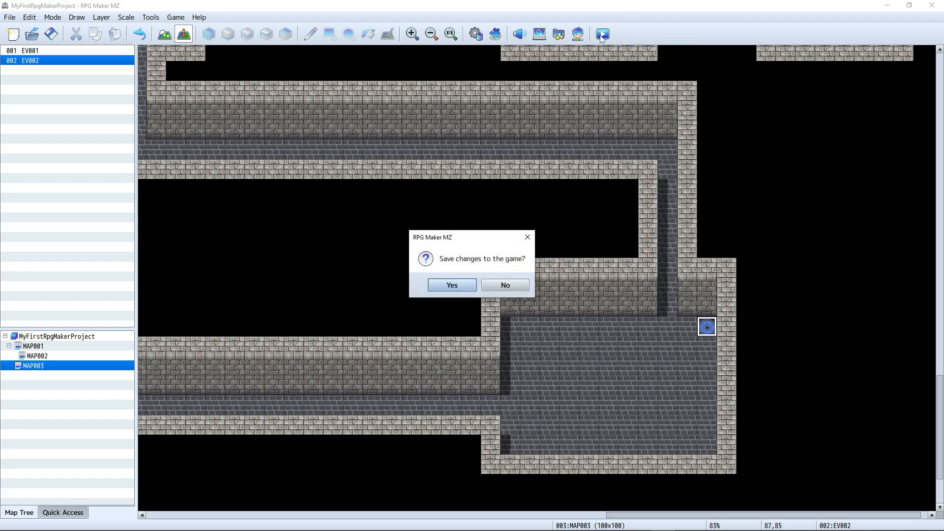
pyautogui.press('Return')
pyautogui.press('Up')
pyautogui.press('Right')
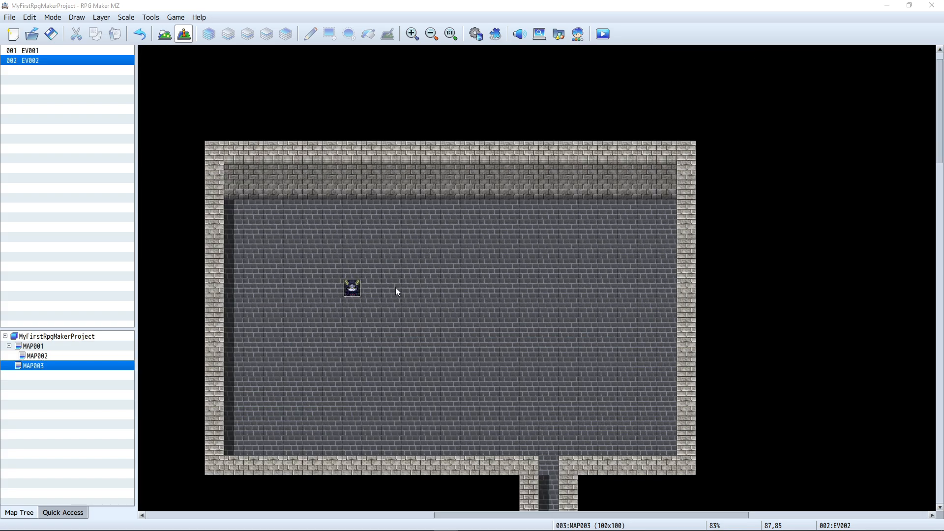
# Add a Show Choices command after the horned monster's greeting with the choices Yes and No (attack)
pyautogui.doubleClick(352, 289)
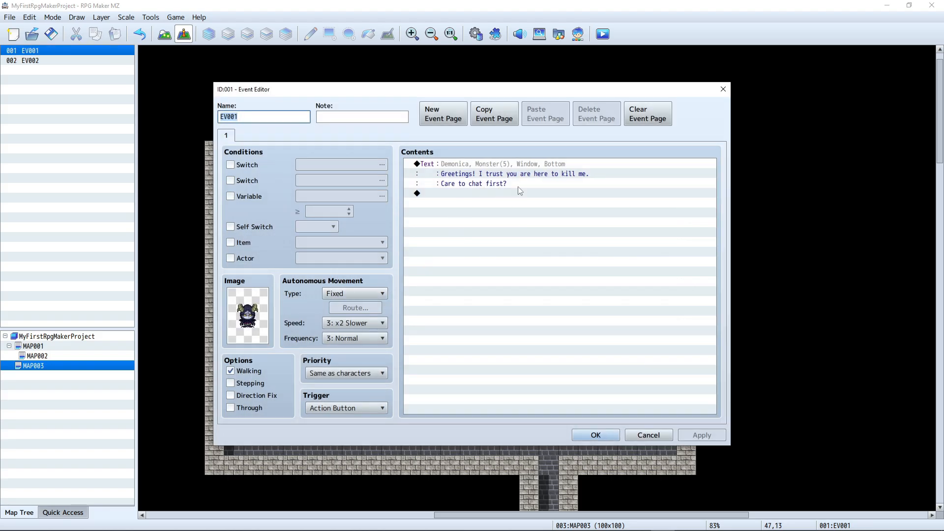
pyautogui.click(470, 186)
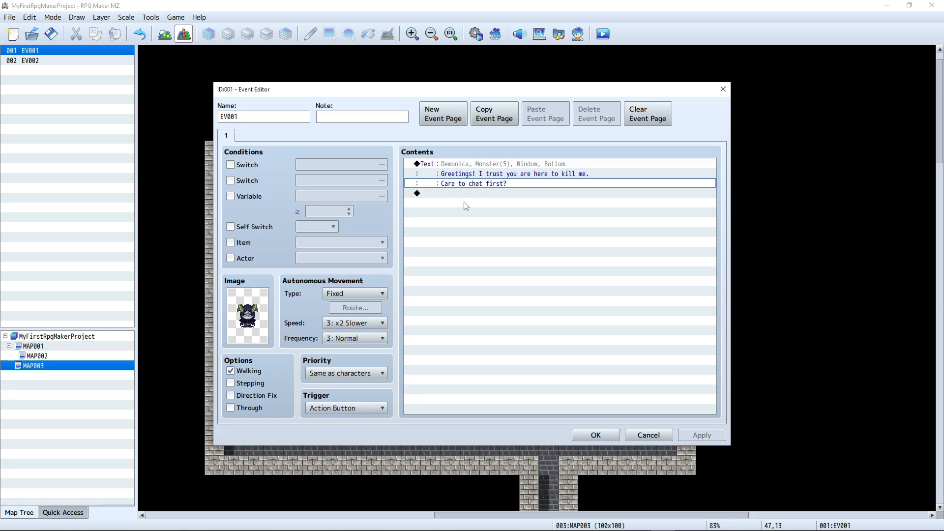
pyautogui.doubleClick(462, 195)
pyautogui.press('Escape')
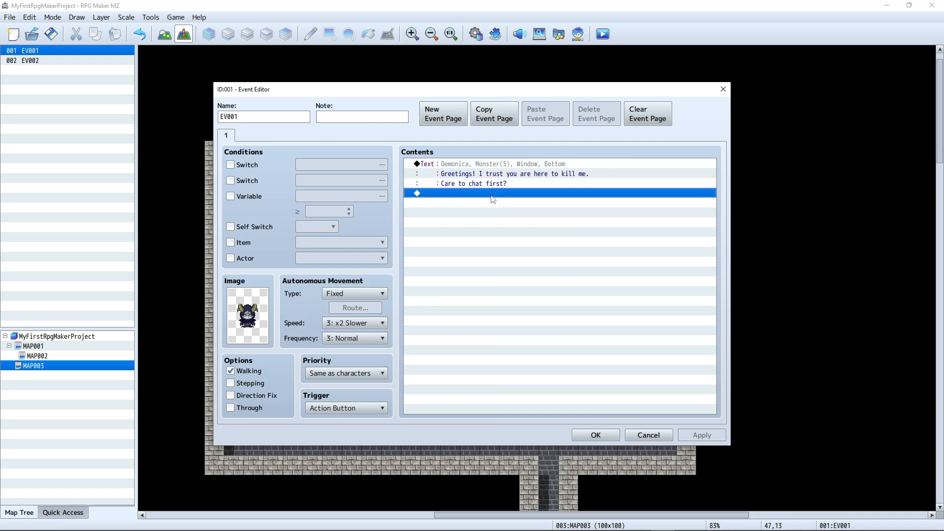
pyautogui.doubleClick(492, 193)
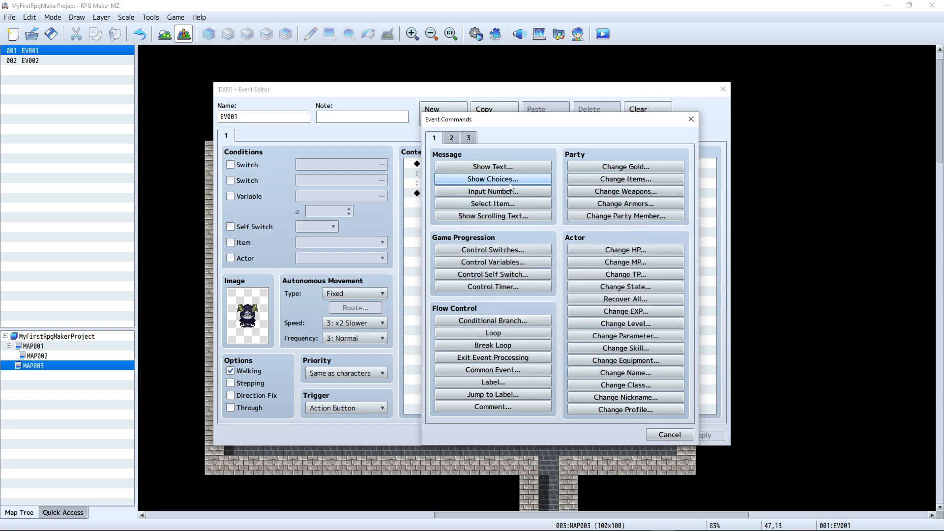
pyautogui.click(493, 179)
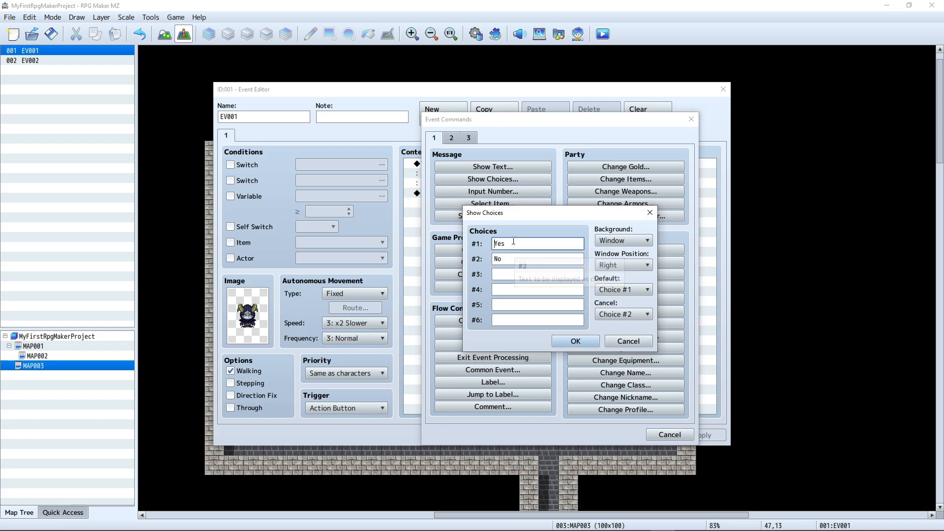
pyautogui.click(514, 258)
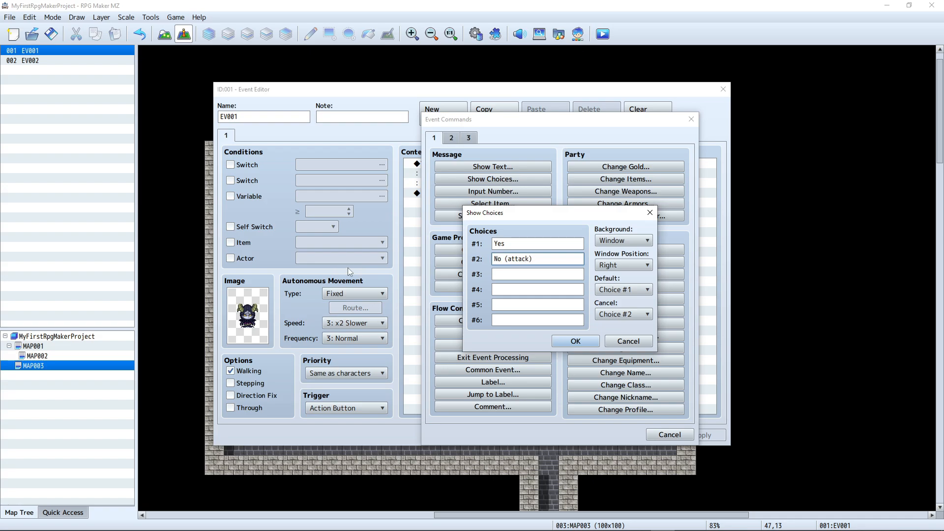
pyautogui.press('Tab')
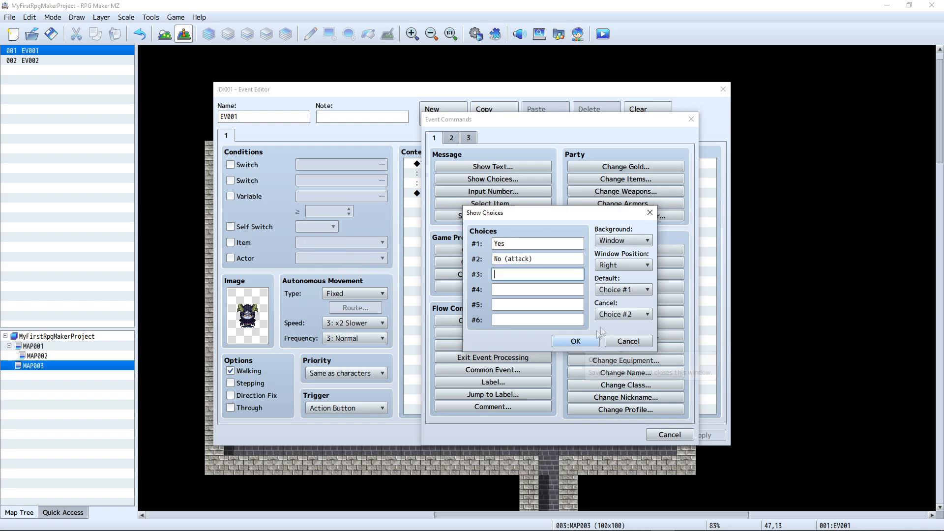
# Set the choices' cancel behaviour to Disallow and insert them into the monster's event
pyautogui.click(626, 315)
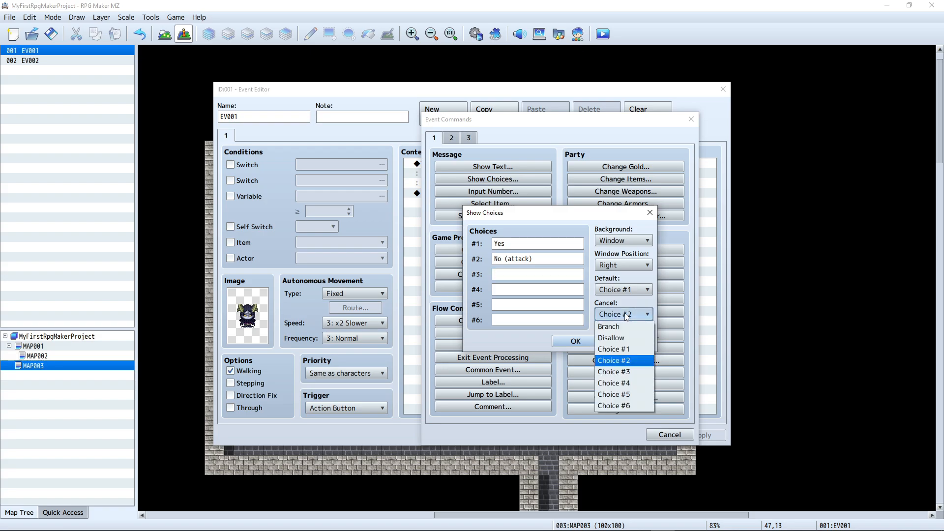
pyautogui.click(622, 339)
pyautogui.click(633, 290)
pyautogui.click(634, 289)
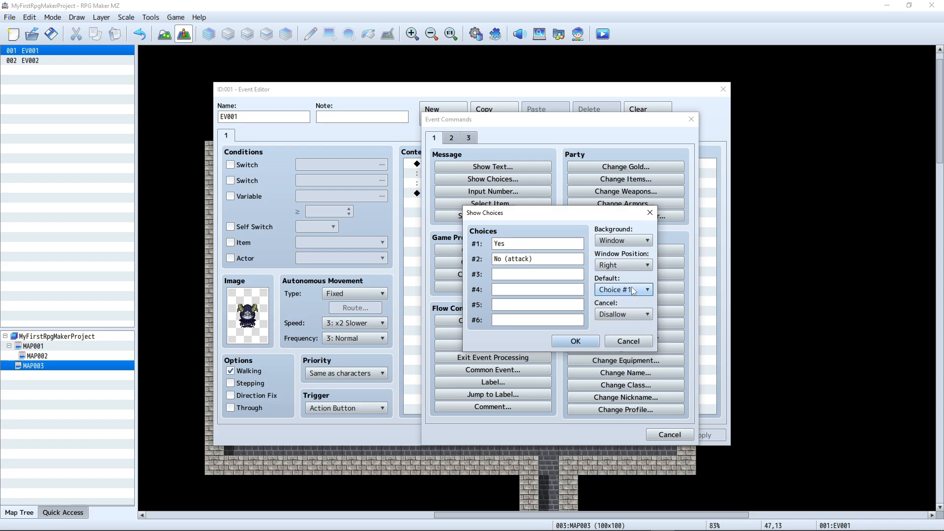
pyautogui.click(579, 341)
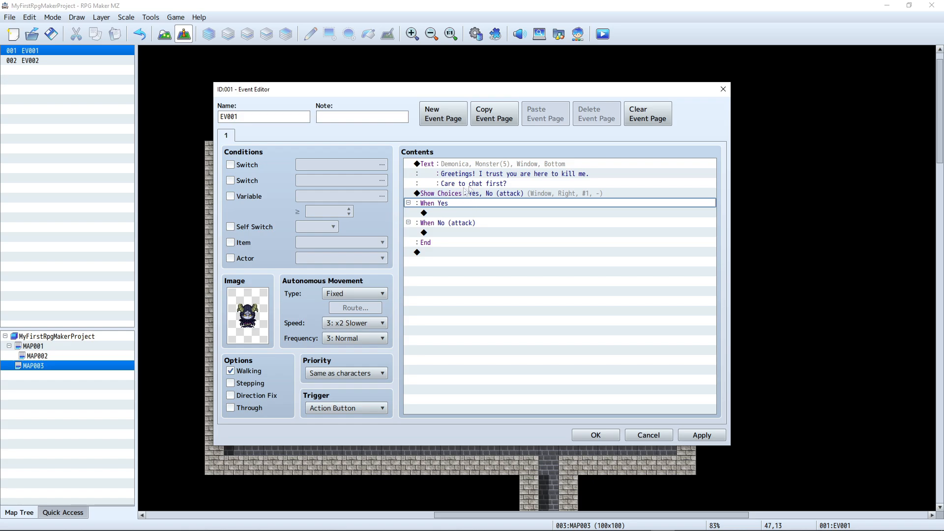
pyautogui.click(464, 193)
pyautogui.doubleClick(523, 196)
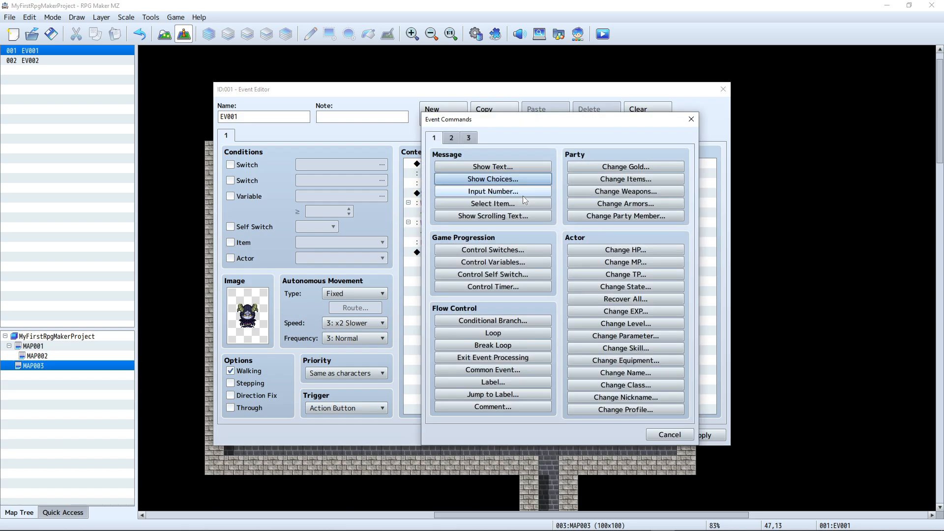
pyautogui.click(690, 119)
pyautogui.rightClick(485, 196)
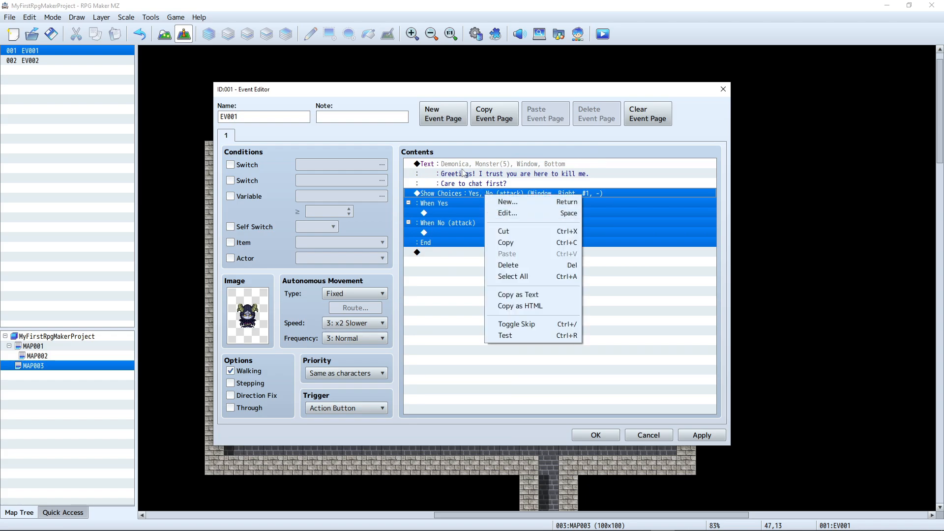
pyautogui.click(440, 160)
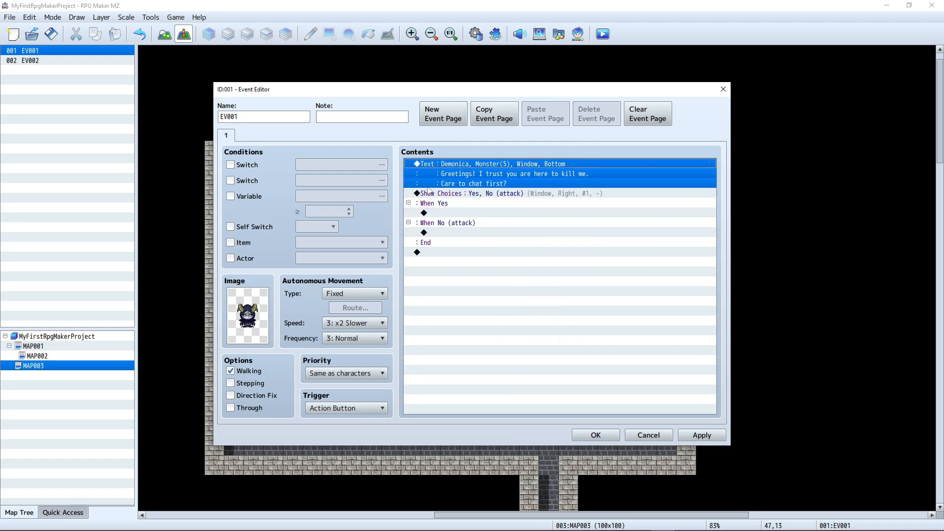
pyautogui.click(441, 195)
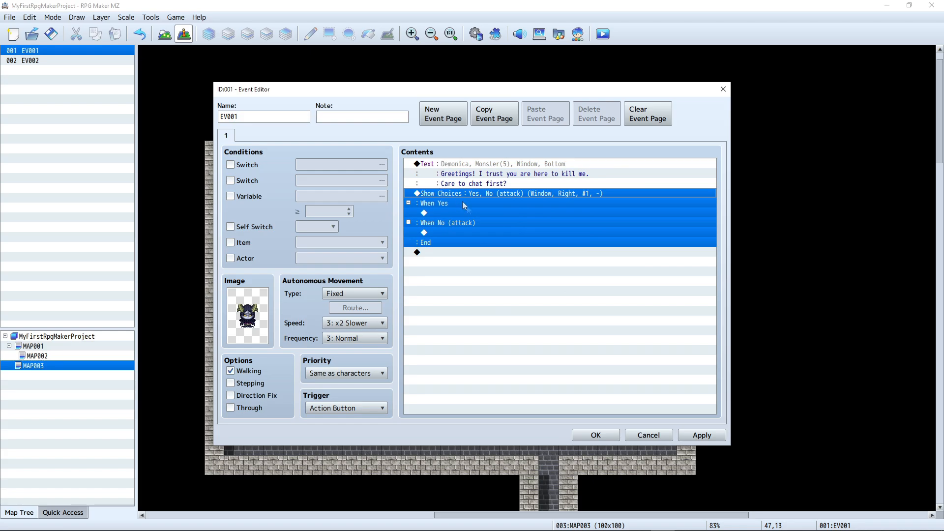
# Apply and close the monster's event, and start a playtest with the changes saved
pyautogui.click(702, 435)
pyautogui.click(595, 435)
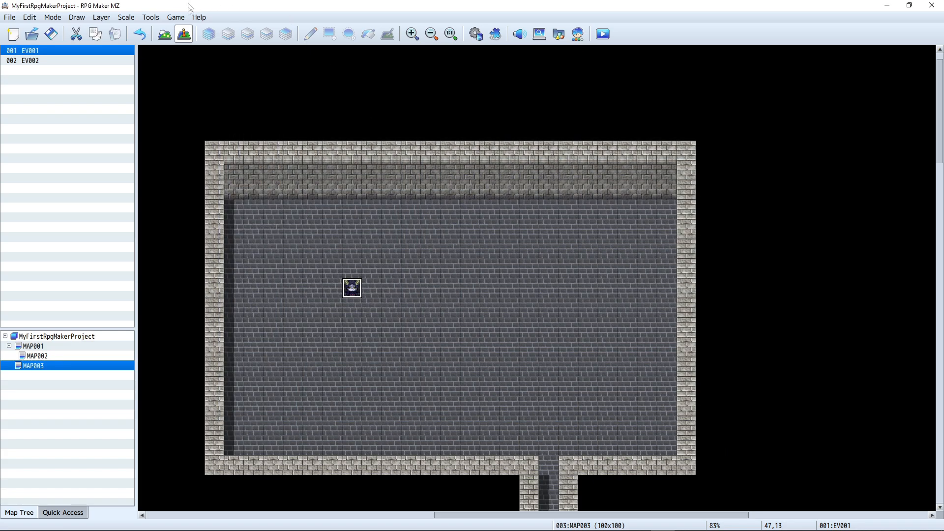
pyautogui.click(602, 35)
pyautogui.press('Return')
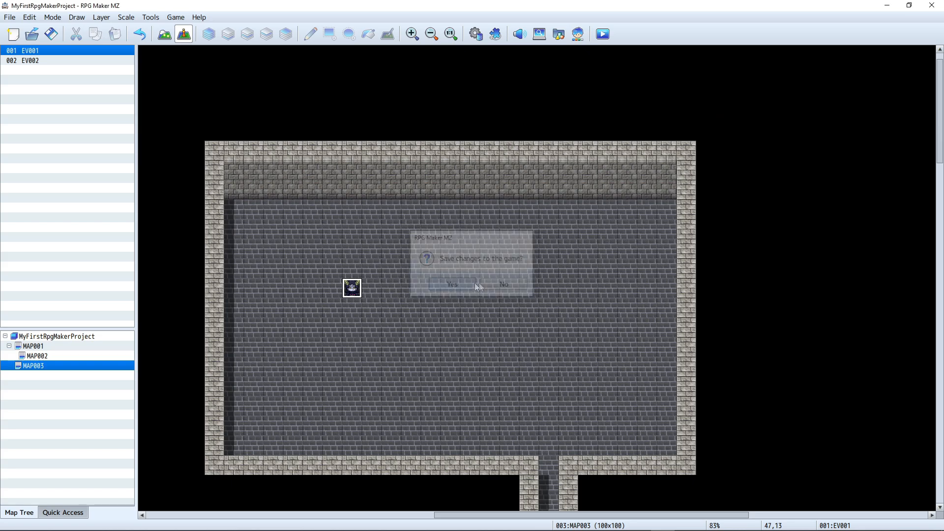
# Walk to the horned monster in the playtest, answer its greeting with No (attack), and end the playtest
pyautogui.press('Left')
pyautogui.press('Left')
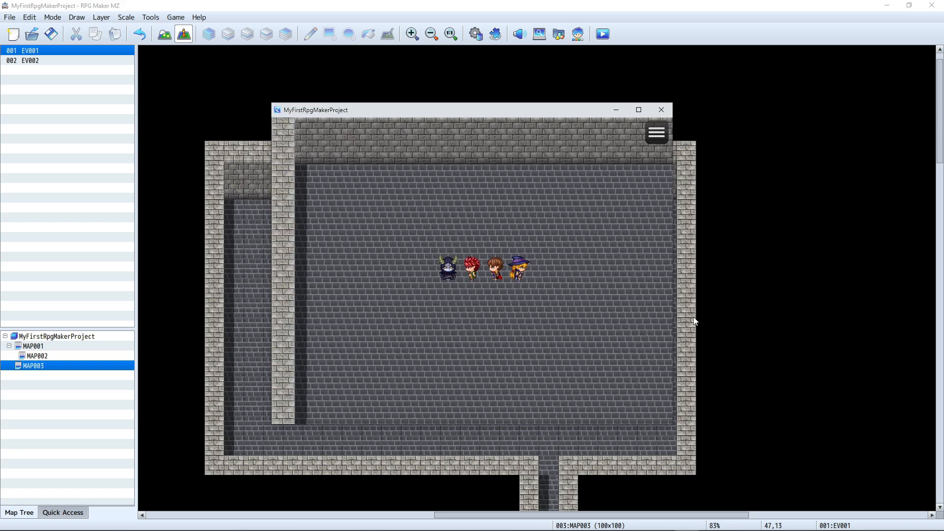
pyautogui.press('Return')
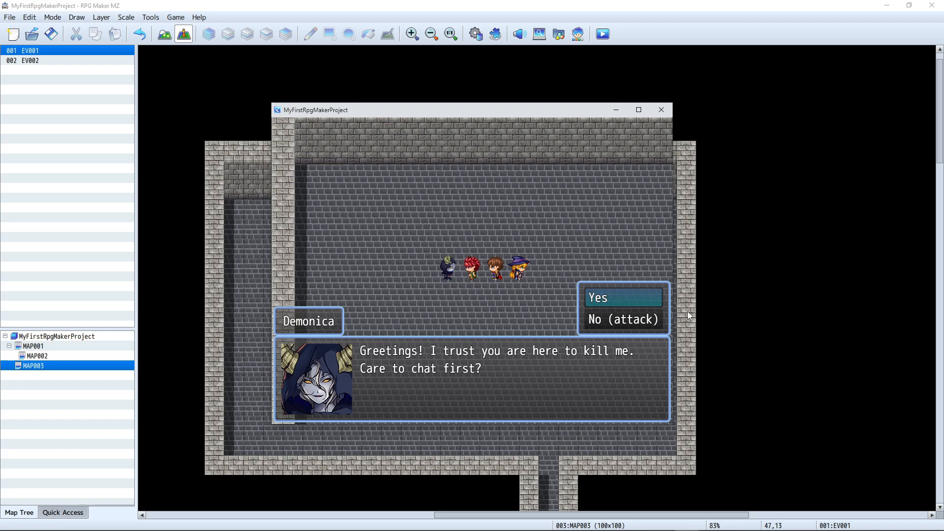
pyautogui.press('Down')
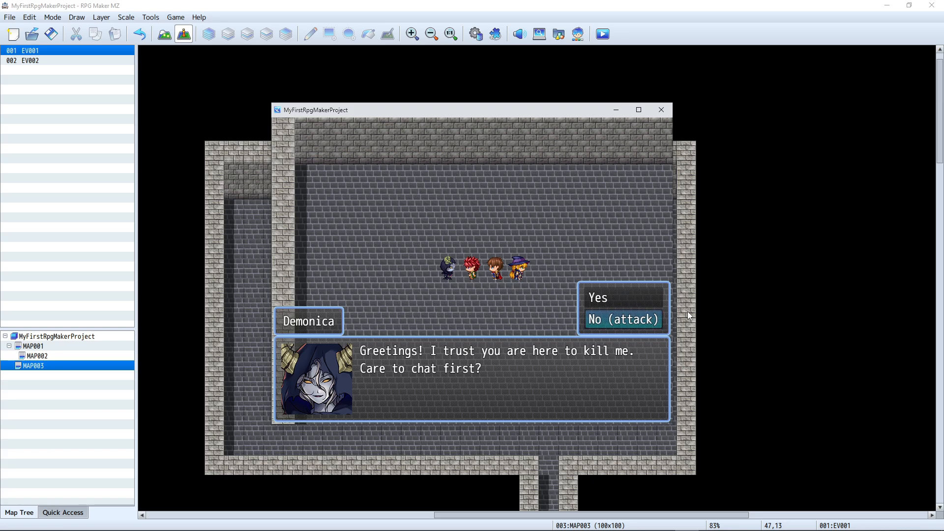
pyautogui.press('Return')
pyautogui.press('Return')
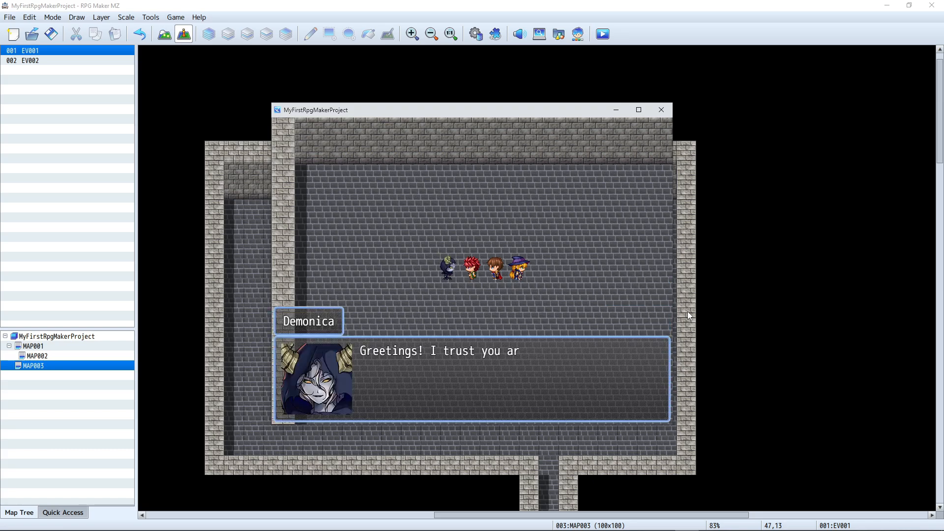
pyautogui.press('Return')
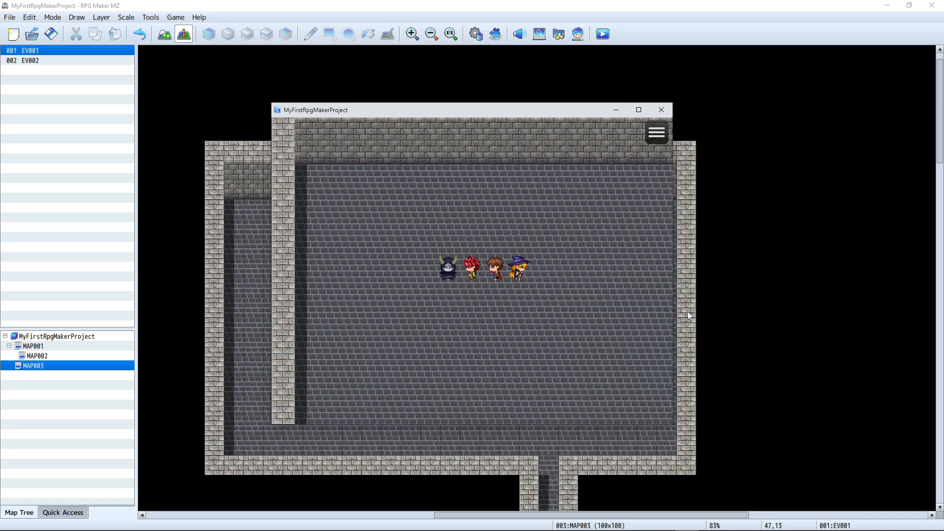
pyautogui.click(661, 109)
# Open the horned monster's event and bring up the scene and battle commands for its No (attack) branch
pyautogui.doubleClick(355, 295)
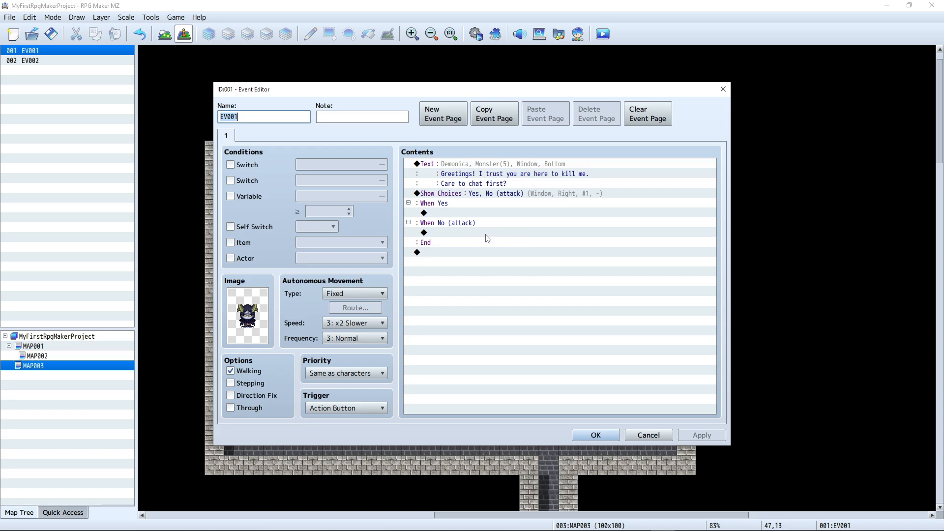
pyautogui.click(443, 232)
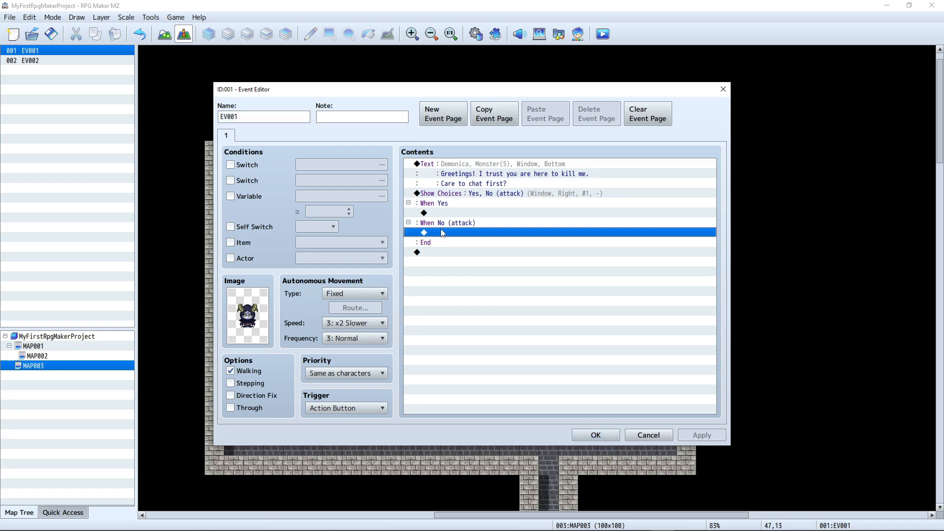
pyautogui.doubleClick(483, 234)
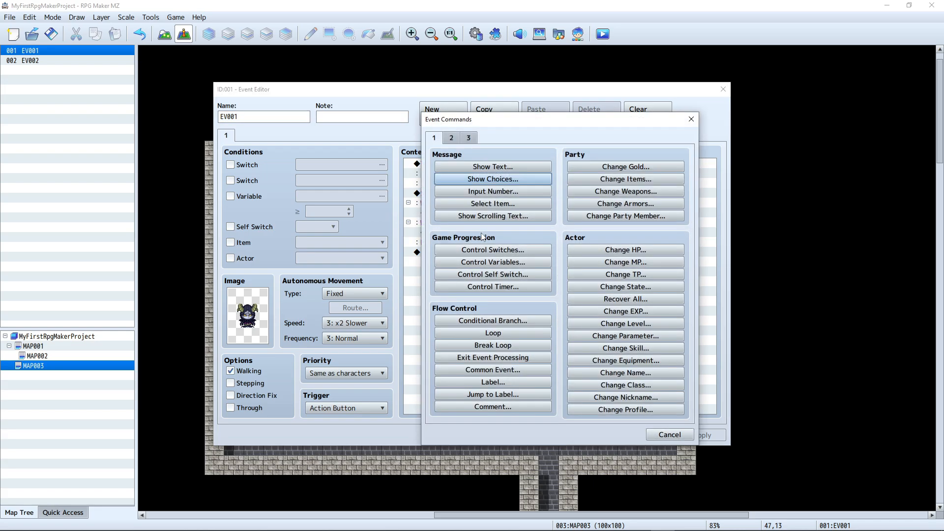
pyautogui.click(457, 140)
pyautogui.click(468, 139)
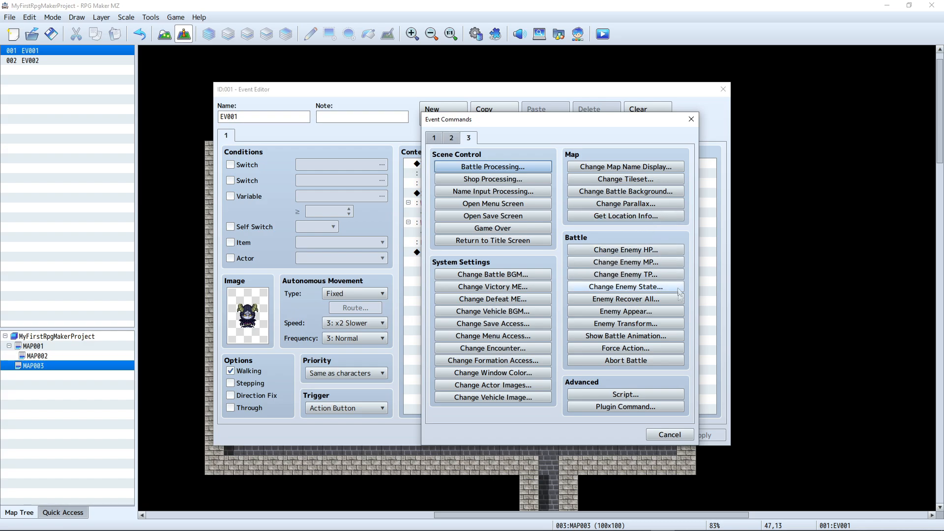
pyautogui.click(486, 168)
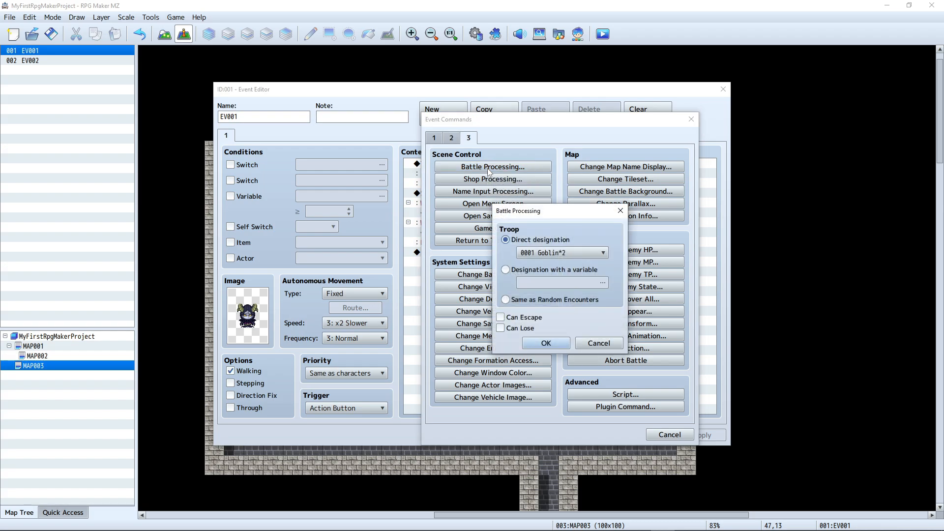
pyautogui.click(567, 252)
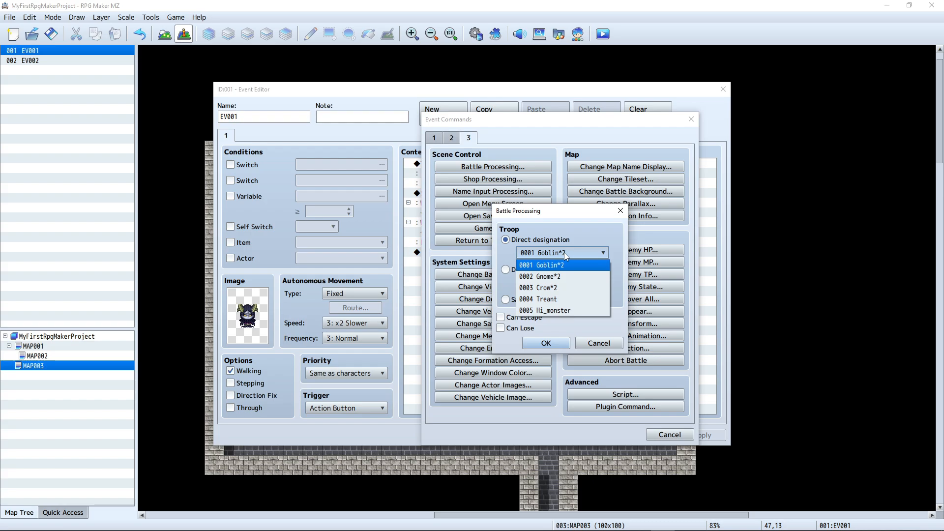
pyautogui.click(563, 223)
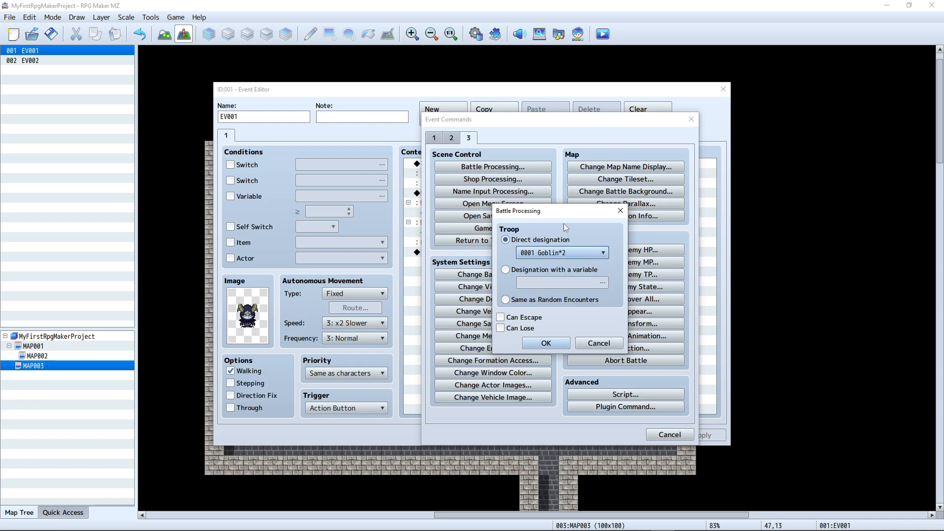
pyautogui.click(599, 344)
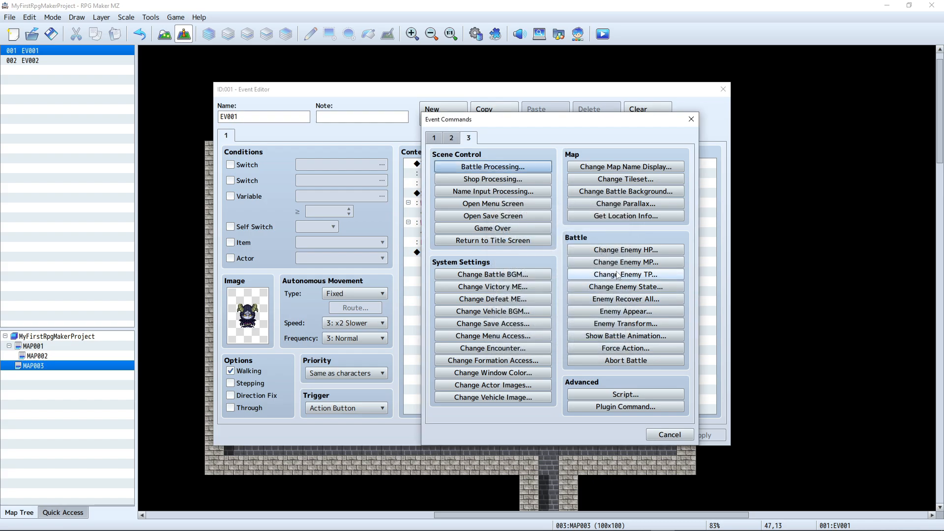
# Insert an Enemy Appear command for enemy #3 into the No (attack) branch, and apply and close the event
pyautogui.click(624, 314)
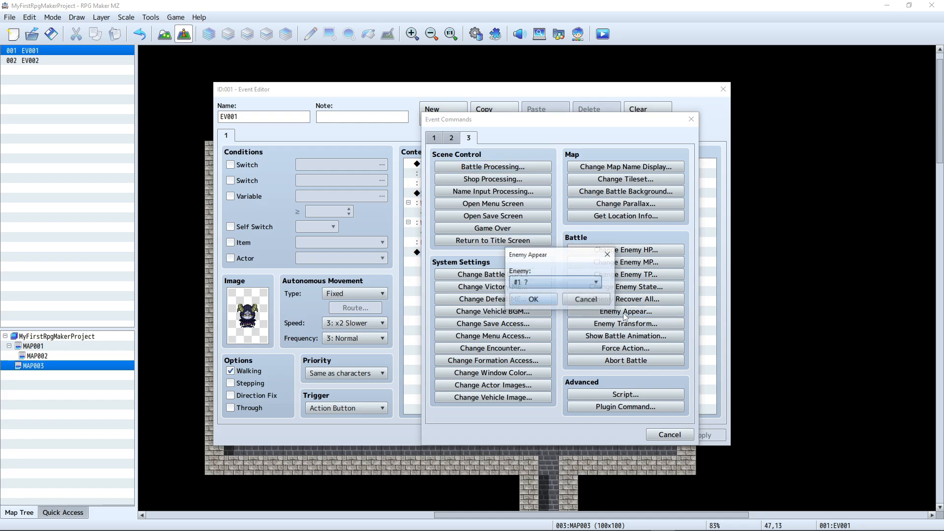
pyautogui.click(551, 279)
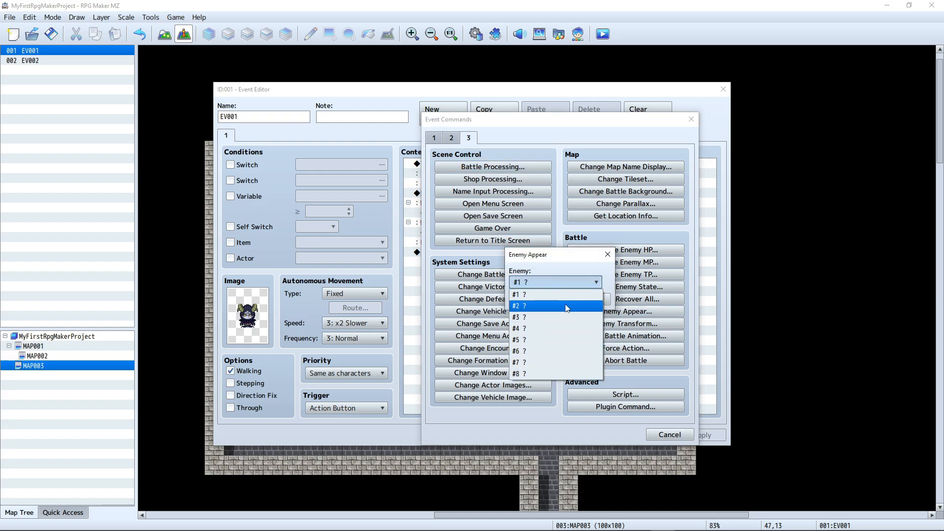
pyautogui.click(555, 316)
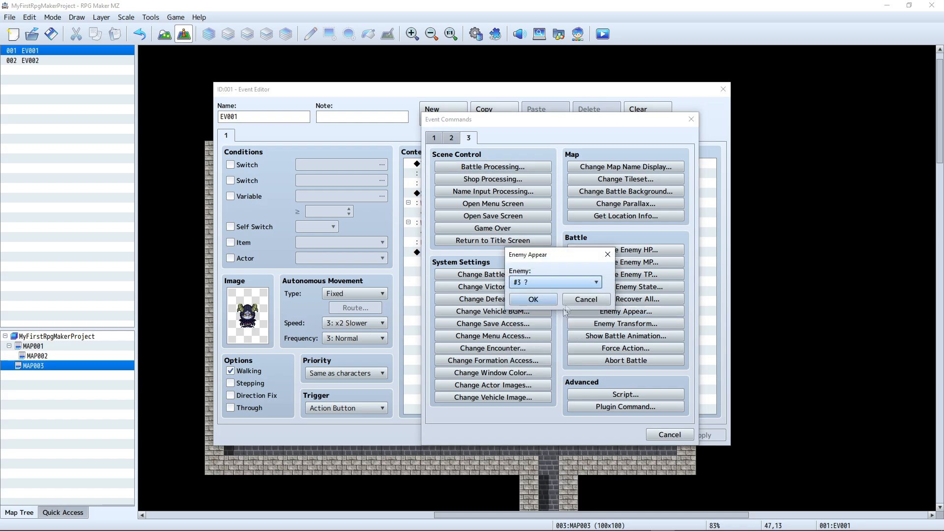
pyautogui.click(534, 301)
pyautogui.click(702, 435)
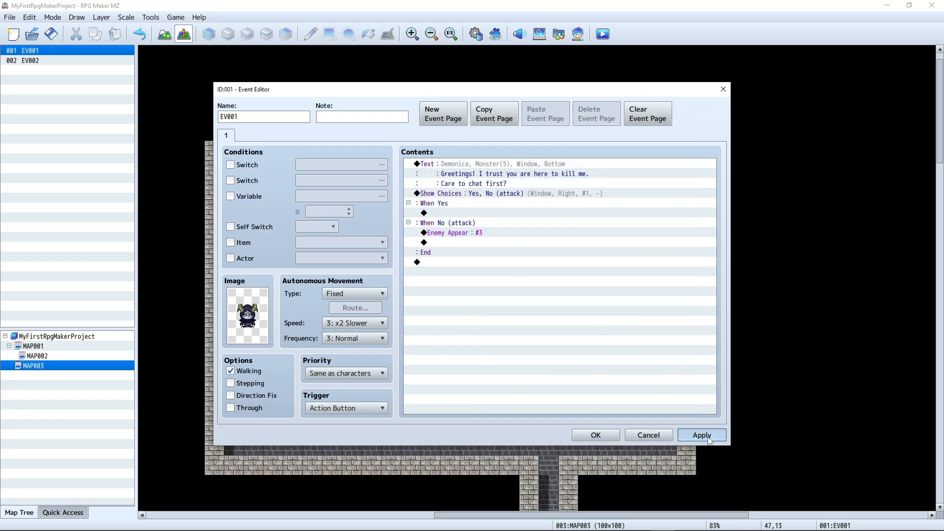
pyautogui.click(596, 435)
# Playtest the encounter with the horned monster with the changes saved, and end the playtest
pyautogui.click(603, 34)
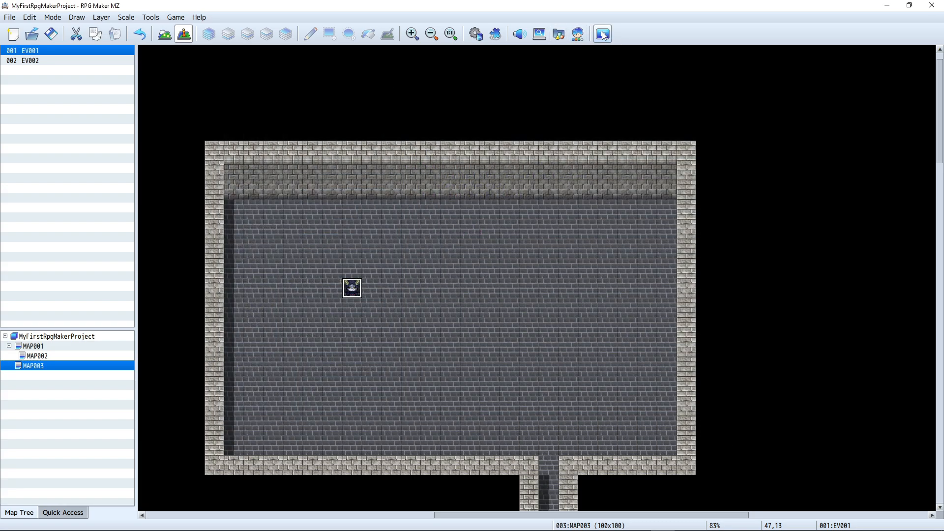
pyautogui.click(616, 321)
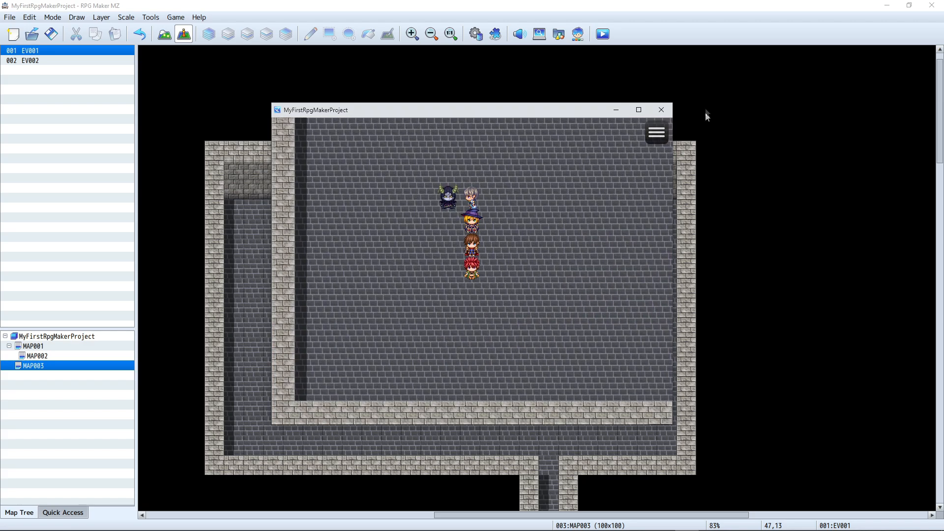
pyautogui.click(661, 110)
# Reopen the horned monster's event and delete the Enemy Appear command from the No (attack) branch
pyautogui.doubleClick(354, 290)
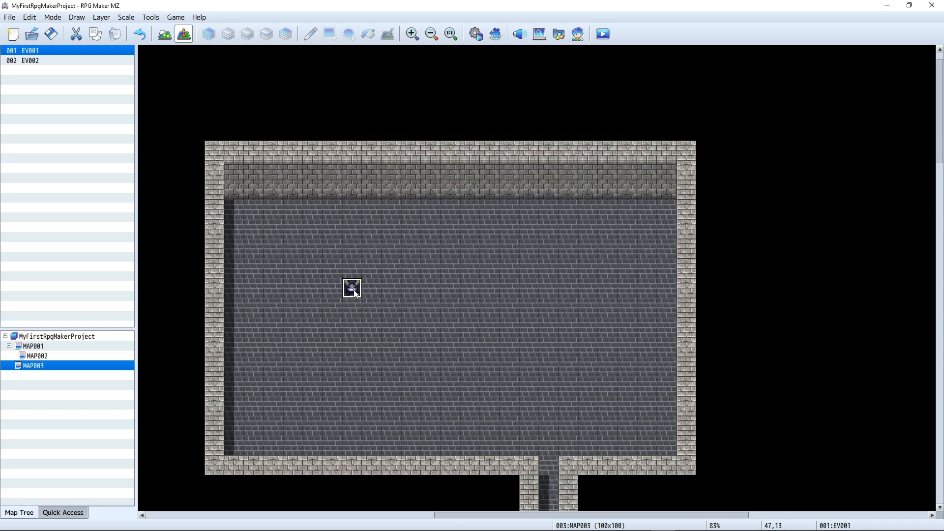
pyautogui.click(475, 235)
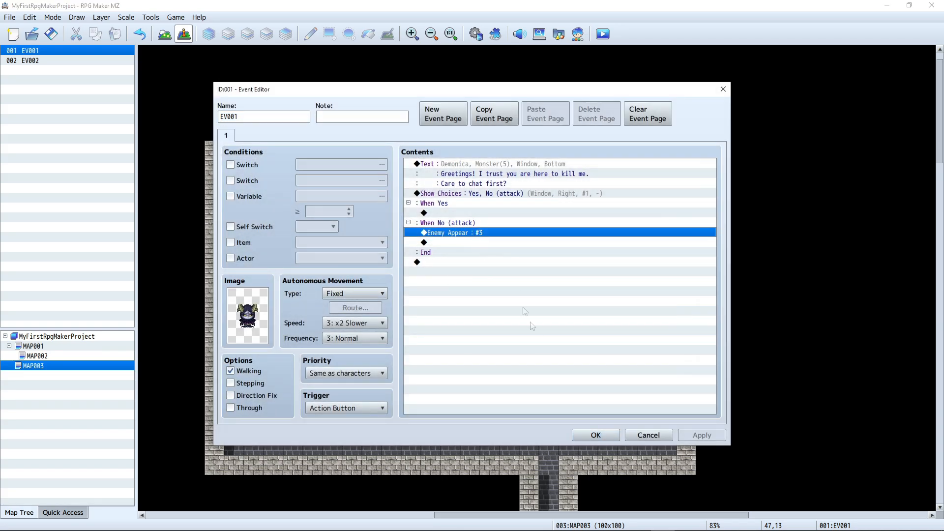
pyautogui.rightClick(445, 234)
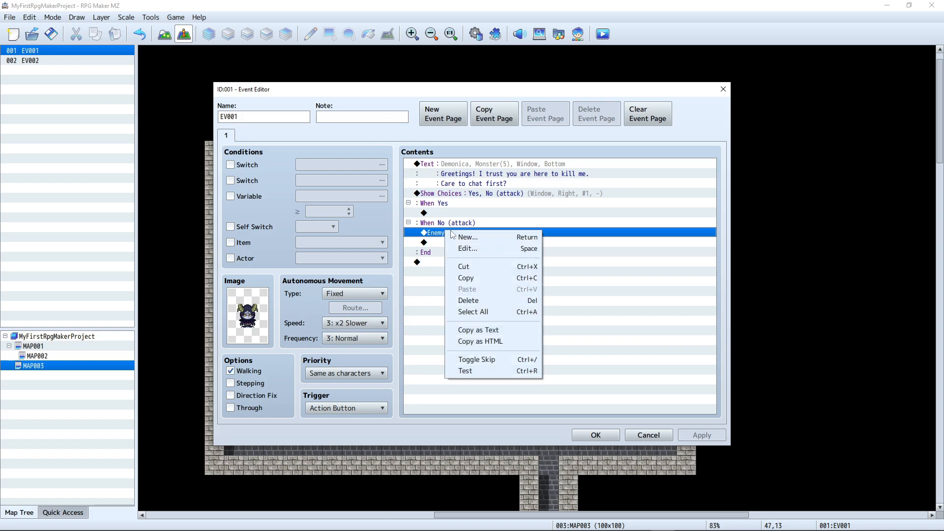
pyautogui.click(485, 305)
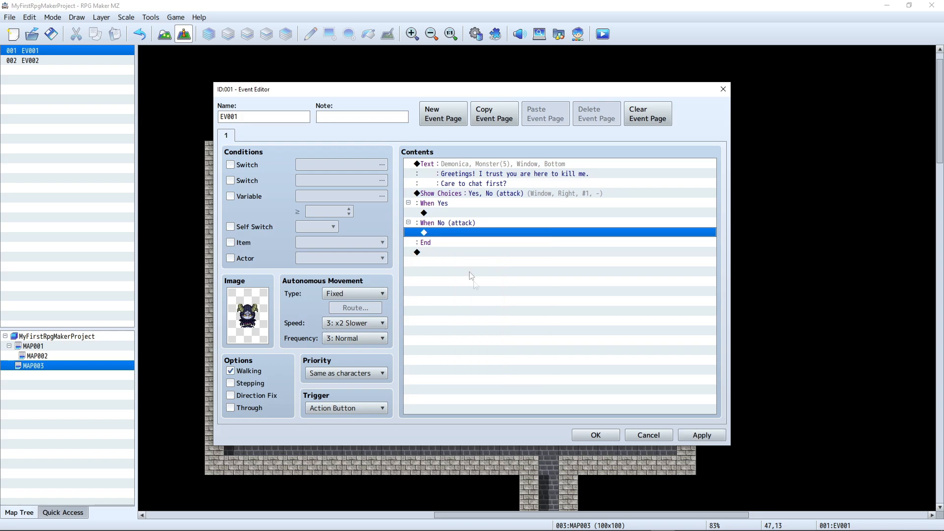
# Insert a Battle Processing command against troop 0004 Treant into the No (attack) branch, with Can Escape and Can Lose off
pyautogui.doubleClick(445, 232)
pyautogui.click(493, 167)
pyautogui.click(562, 252)
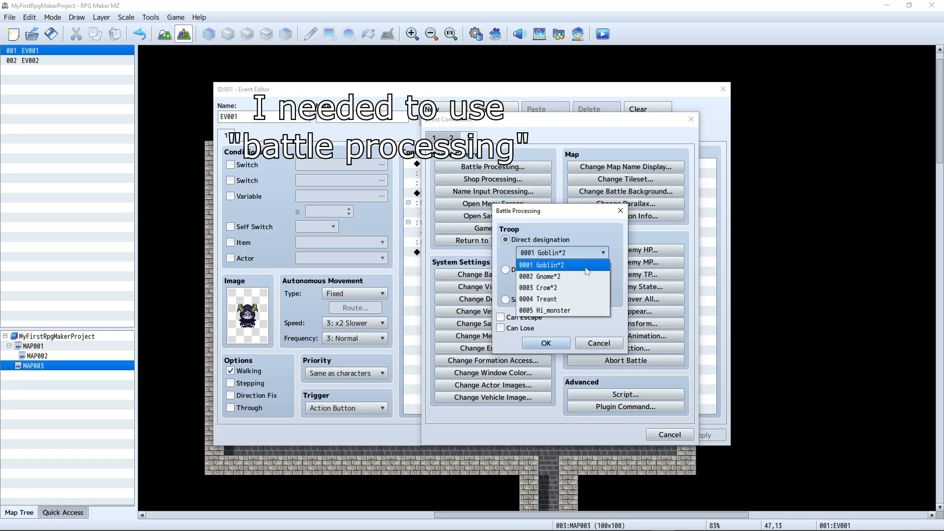
pyautogui.click(559, 298)
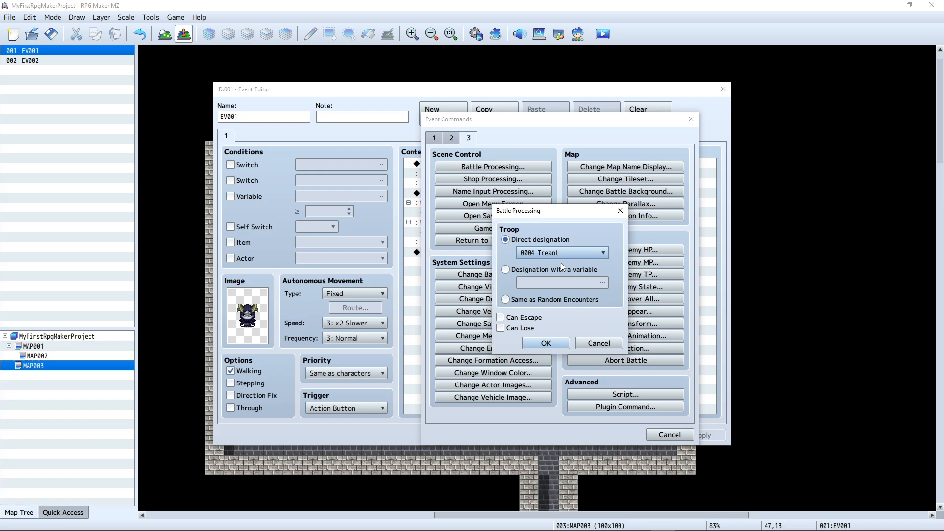
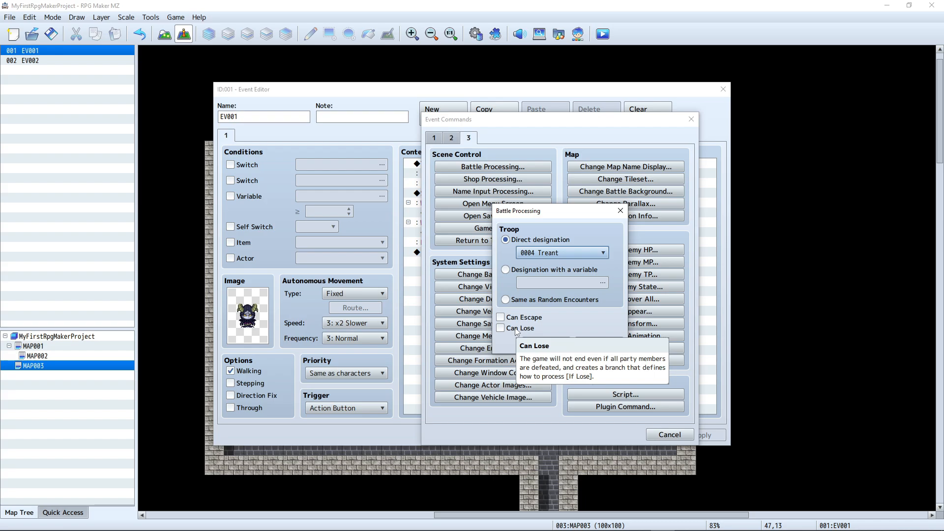
pyautogui.click(519, 329)
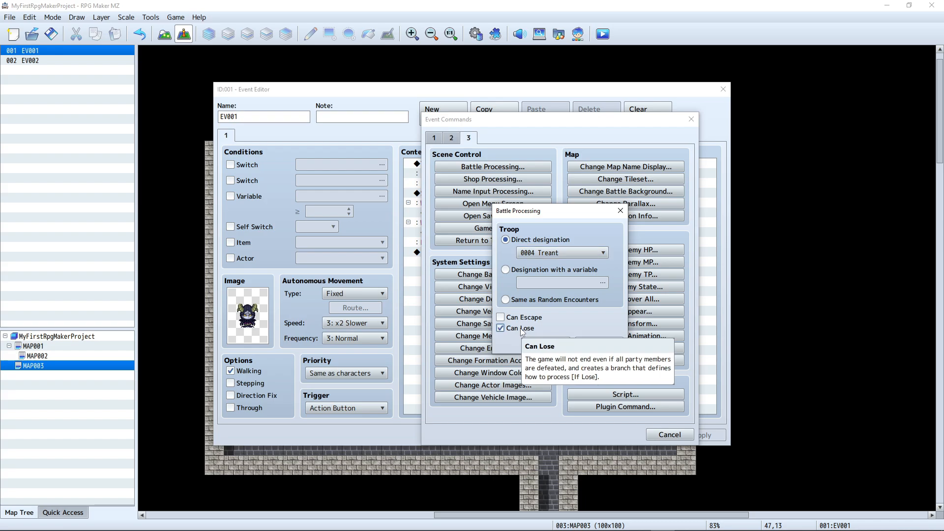
pyautogui.click(516, 329)
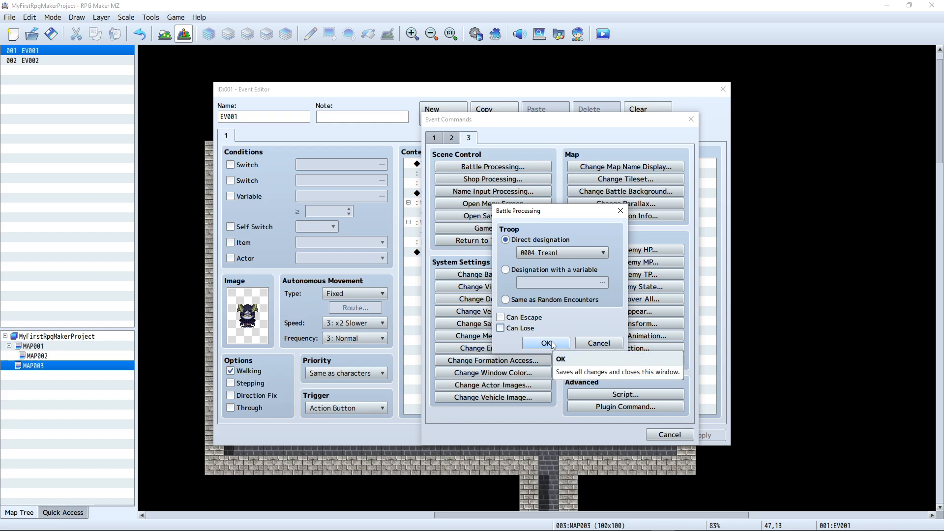
pyautogui.click(547, 343)
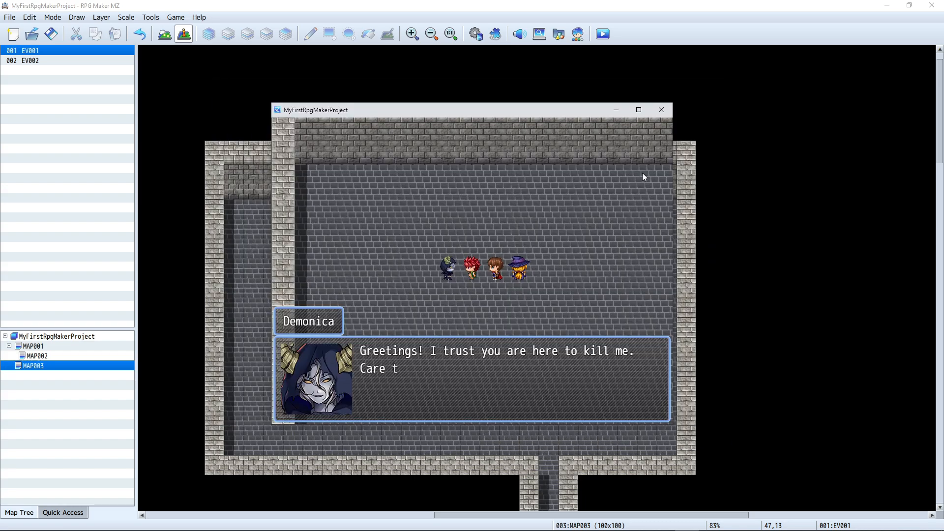
# Answer the monster's greeting with No (attack) in the playtest and play through the Treant battle
pyautogui.press('Down')
pyautogui.press('Return')
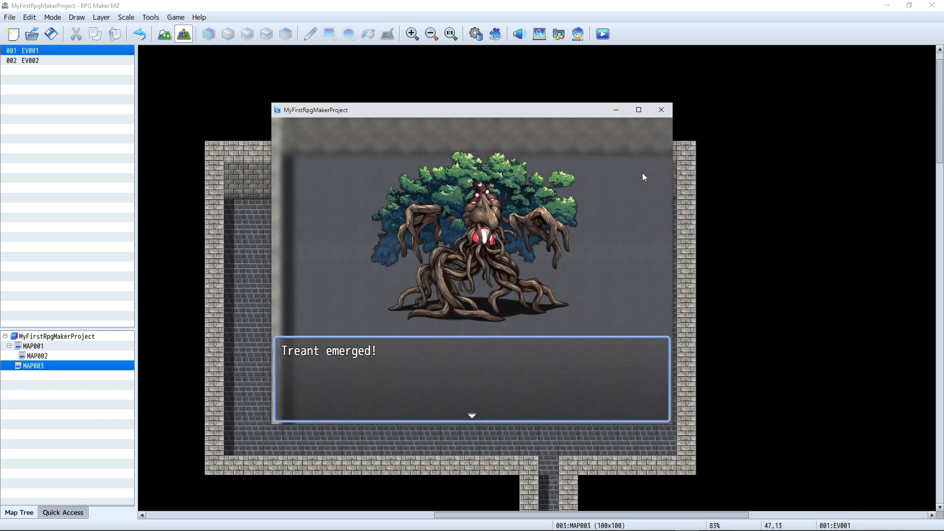
pyautogui.press('Return')
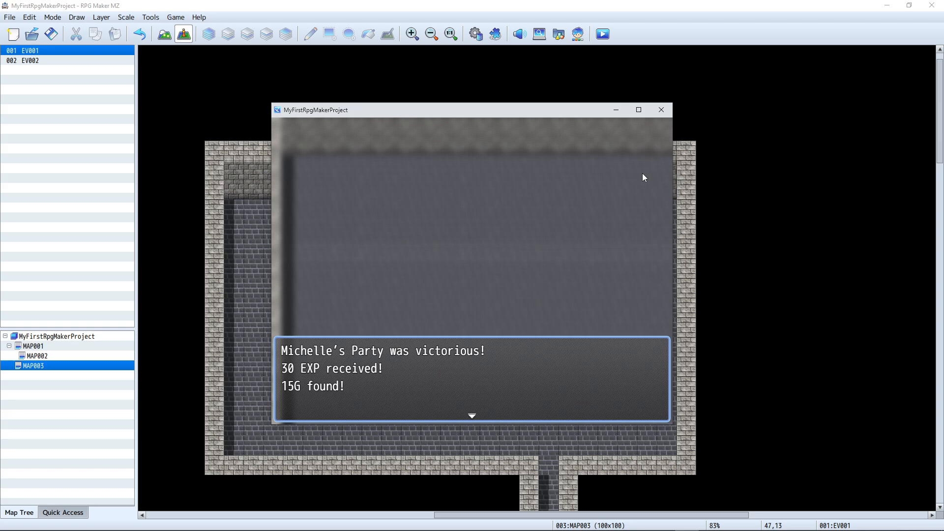
pyautogui.press('Return')
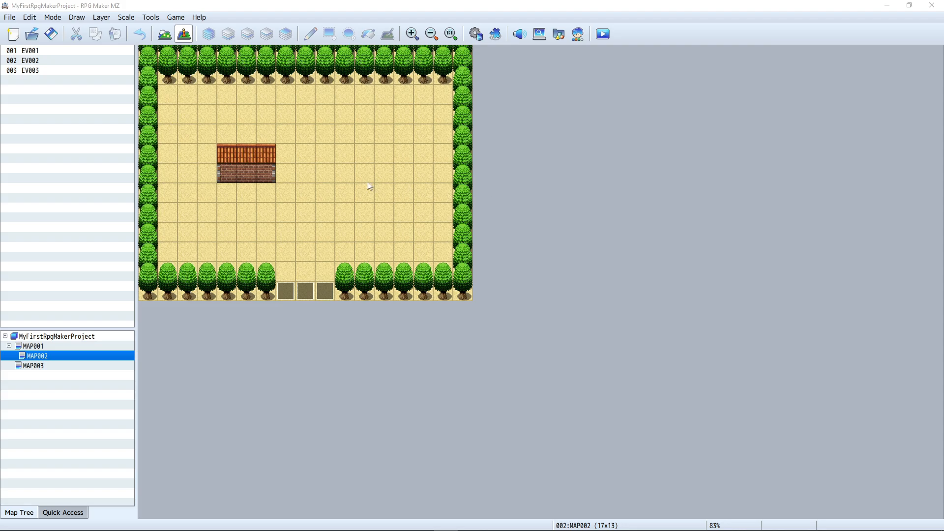
# Create an event at 8,6 on MAP002, near the house, using the blue-capped character from People3 as its image
pyautogui.doubleClick(305, 176)
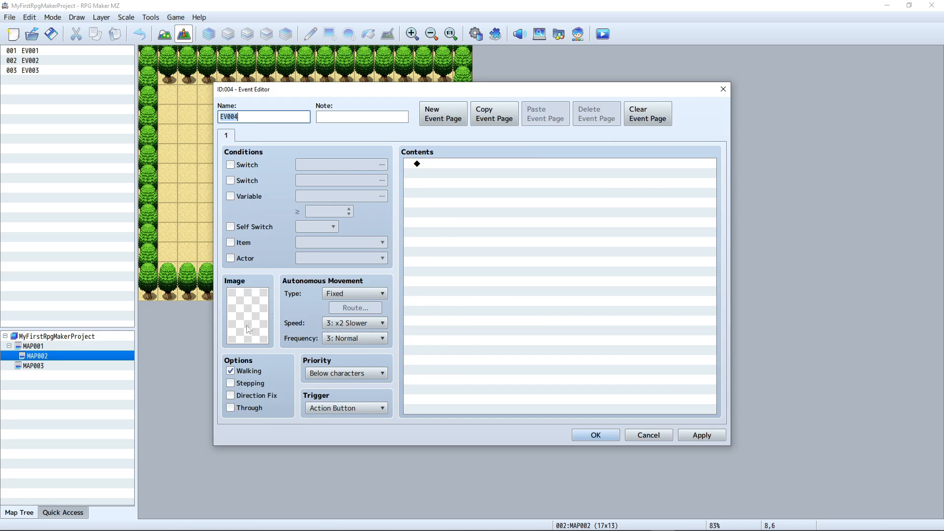
pyautogui.doubleClick(249, 306)
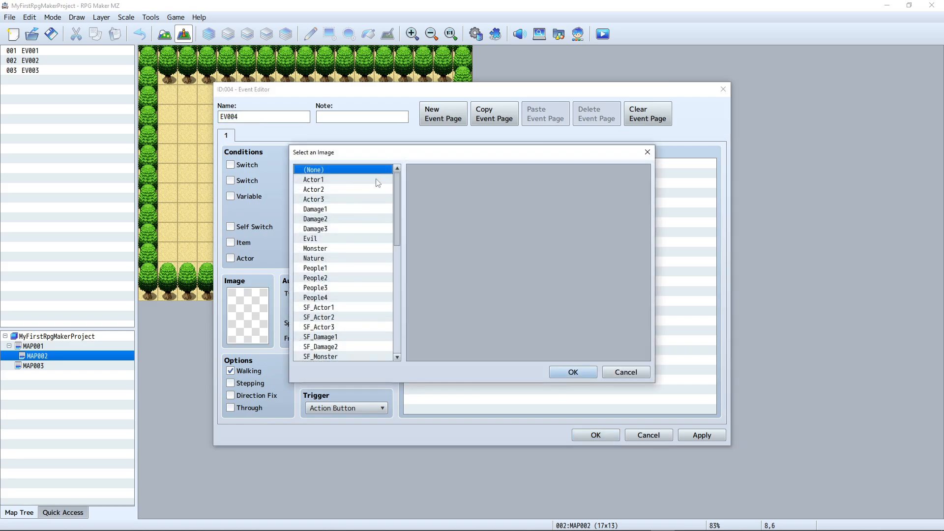
pyautogui.click(318, 199)
pyautogui.click(329, 288)
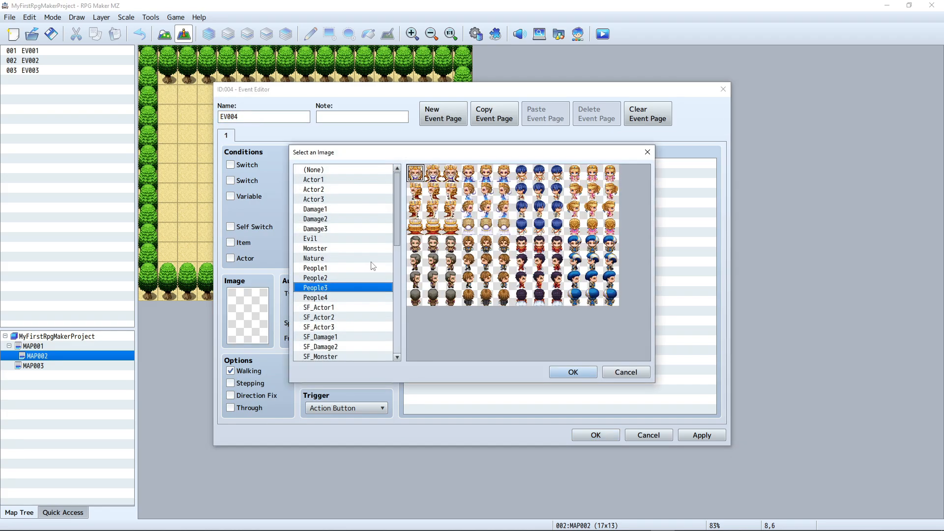
pyautogui.doubleClick(594, 247)
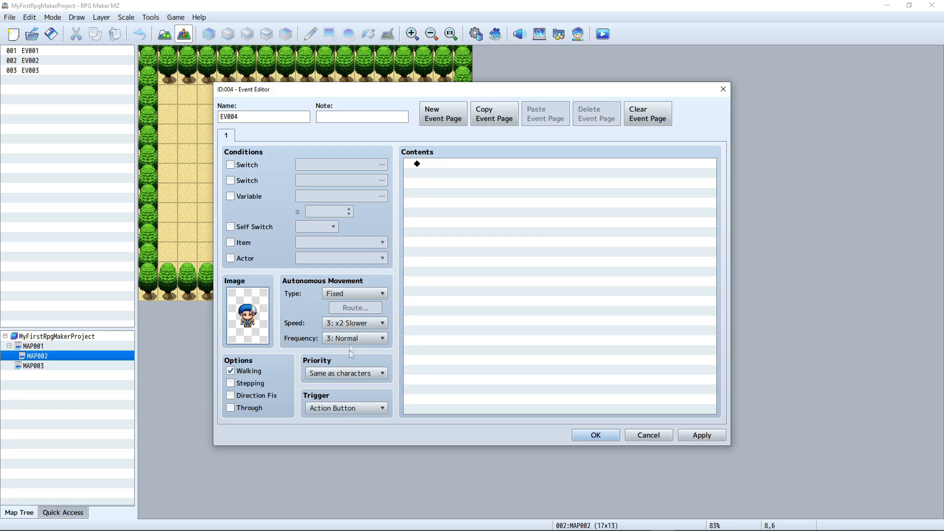
# Start a Show Text message from Merchant with the blue-capped People3 face, welcoming the player to Townsville and offering the dungeon demon quest
pyautogui.click(451, 167)
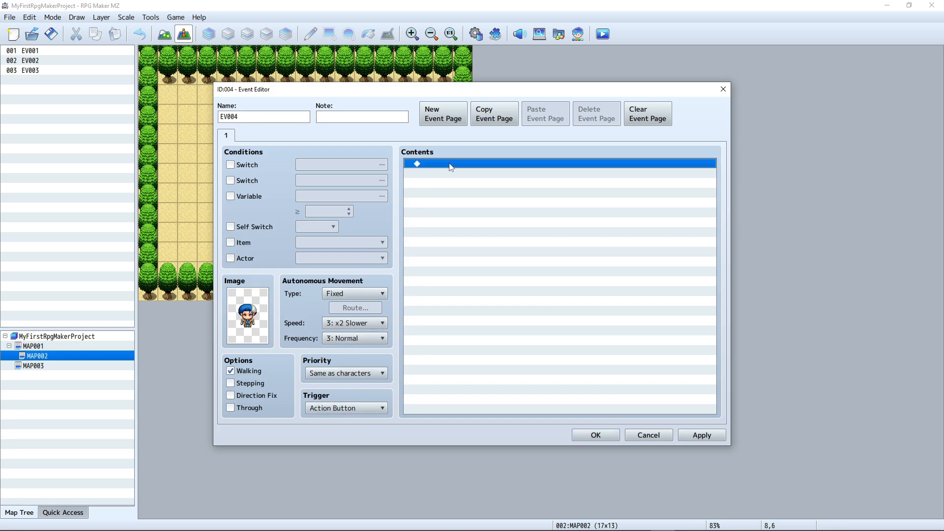
pyautogui.doubleClick(451, 167)
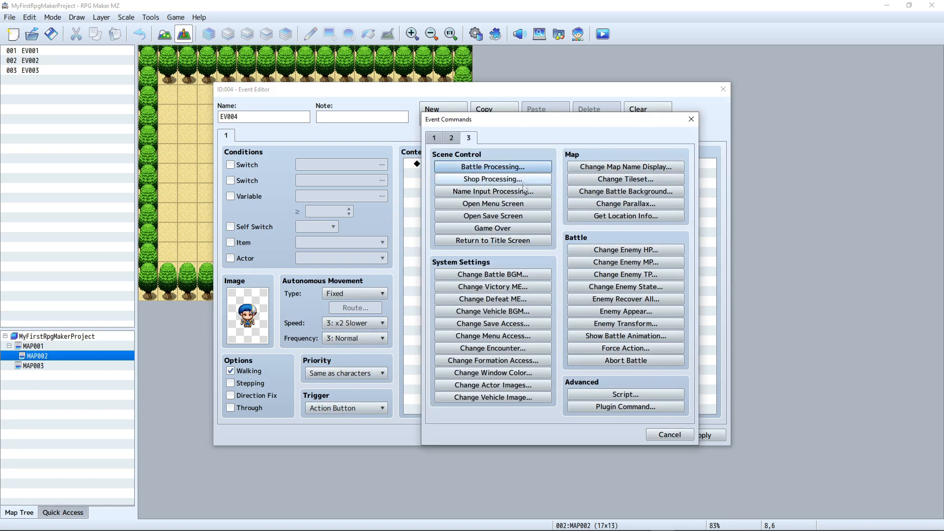
pyautogui.click(452, 137)
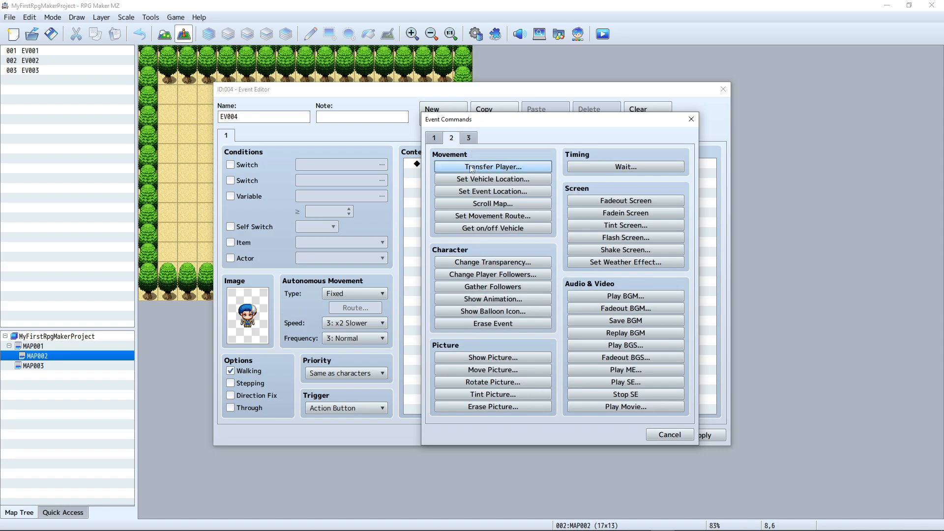
pyautogui.click(435, 138)
pyautogui.click(493, 168)
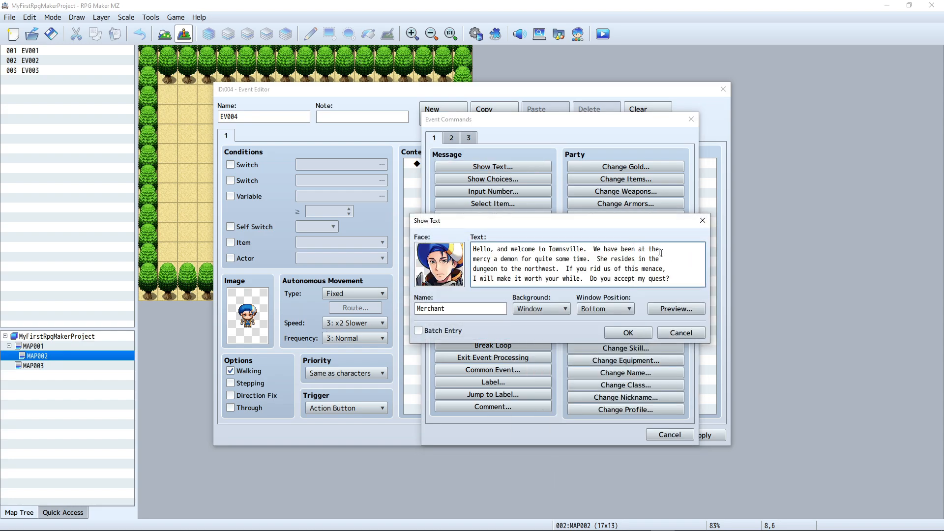
# Rewrap the Merchant's message so lines break after "Townsville.", "for quite" and "dungeon to the", within the face-text width
pyautogui.click(593, 249)
pyautogui.press('BackSpace')
pyautogui.press('BackSpace')
pyautogui.press('Return')
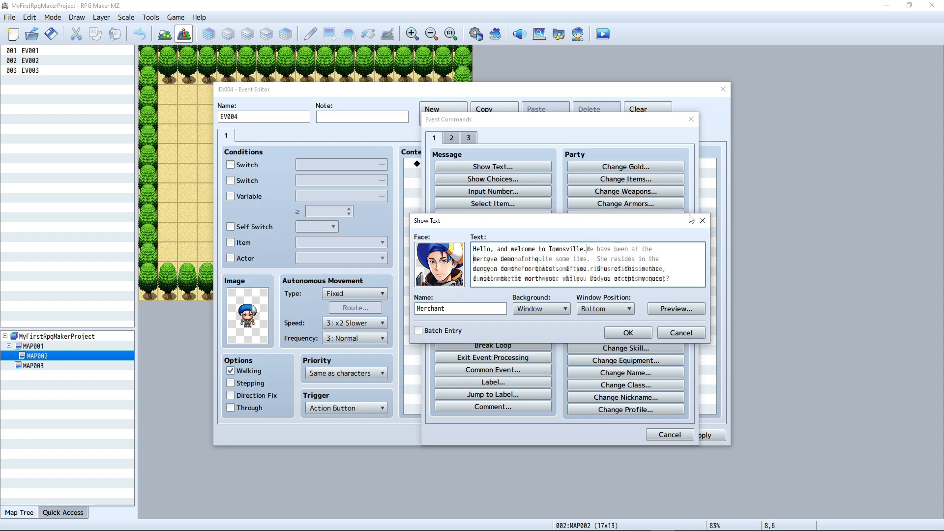
pyautogui.press('Delete')
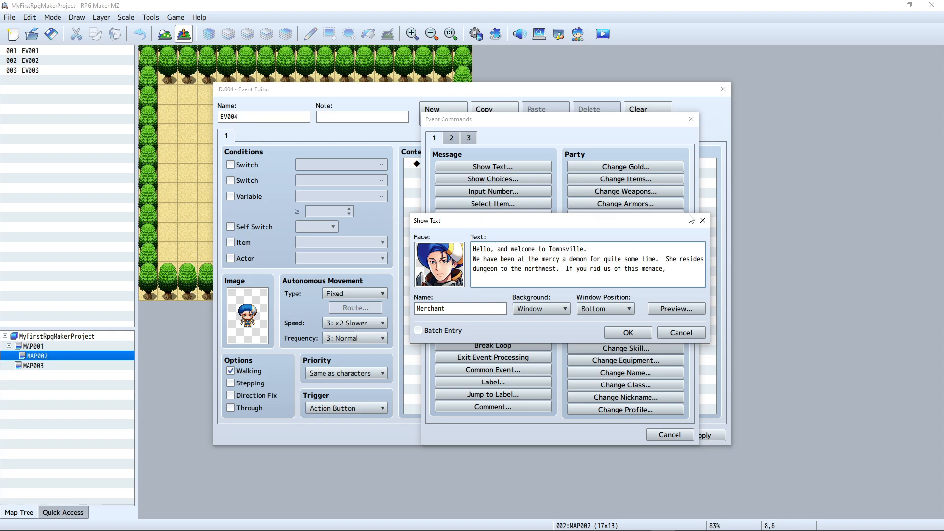
pyautogui.click(625, 258)
pyautogui.press('BackSpace')
pyautogui.press('Return')
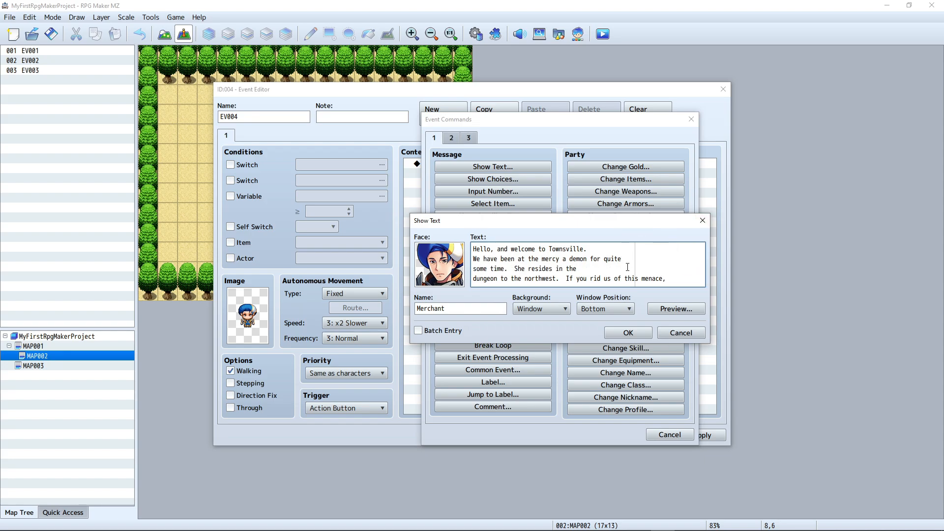
pyautogui.click(627, 267)
pyautogui.press('Delete')
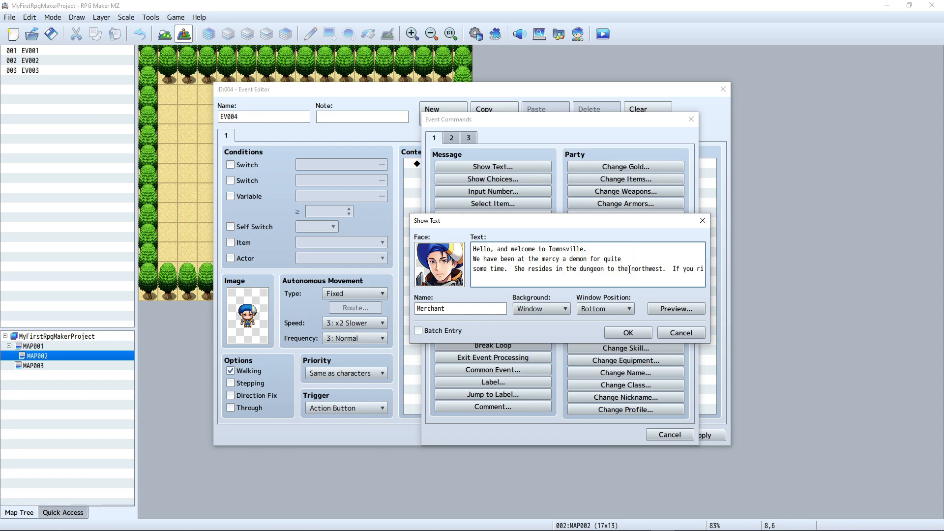
pyautogui.click(632, 270)
pyautogui.press('BackSpace')
pyautogui.press('Return')
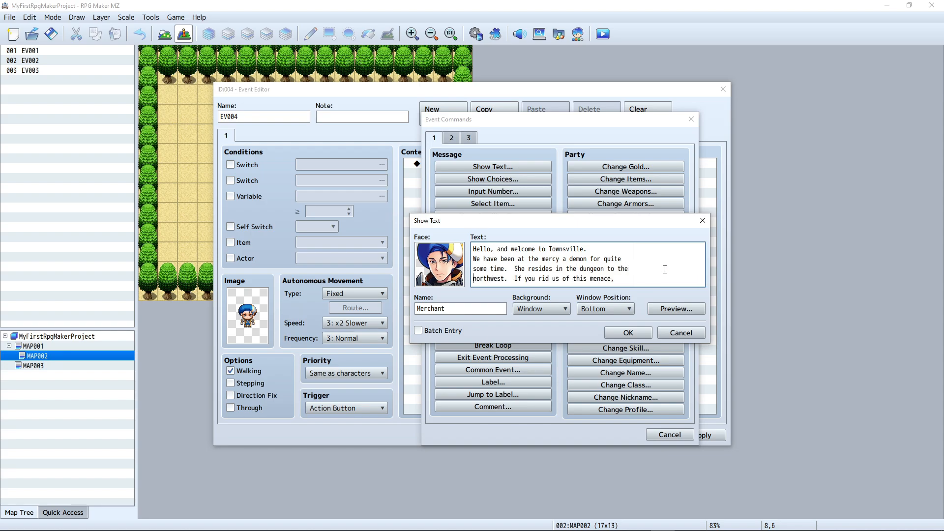
# Preview the Merchant's quest message and insert it into the event
pyautogui.click(686, 312)
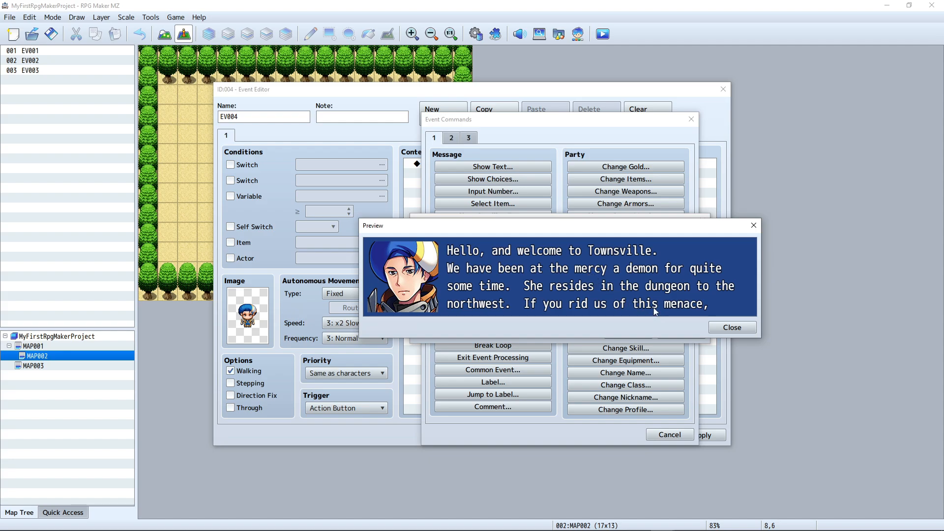
pyautogui.click(732, 328)
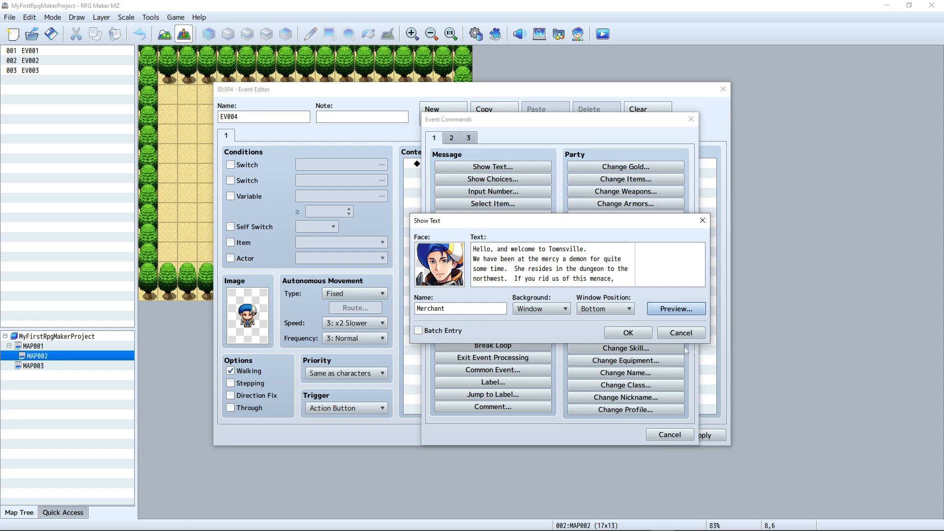
pyautogui.click(628, 333)
# Add a Show Choices command with Yes and No below the Merchant's message and apply the event
pyautogui.doubleClick(500, 216)
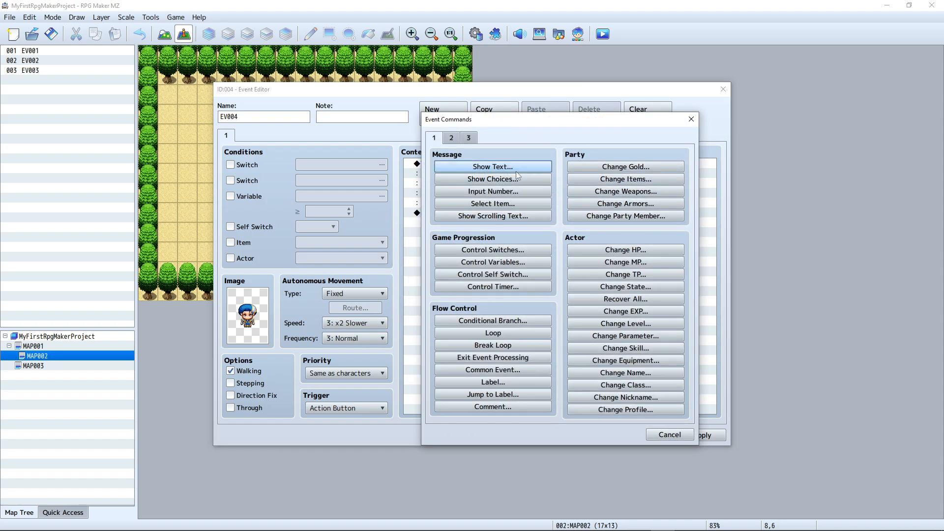
pyautogui.click(516, 178)
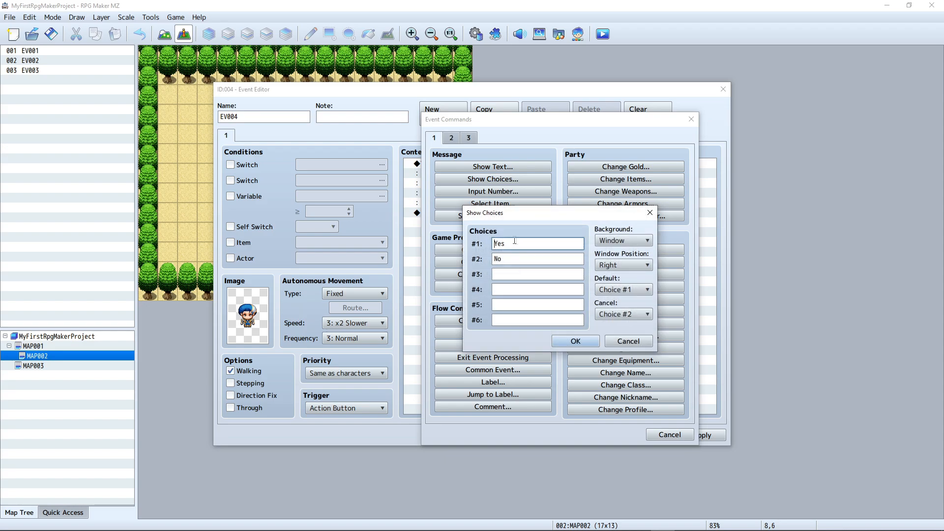
pyautogui.click(576, 341)
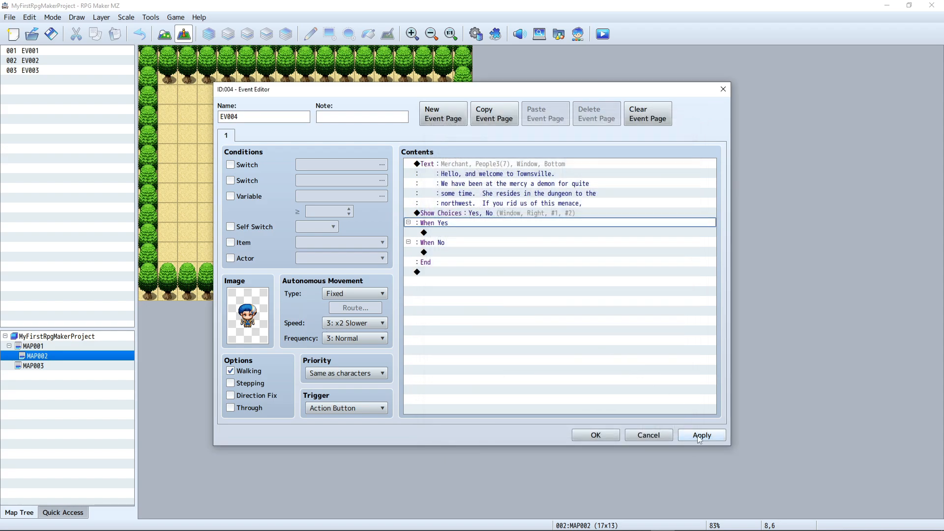
pyautogui.click(699, 436)
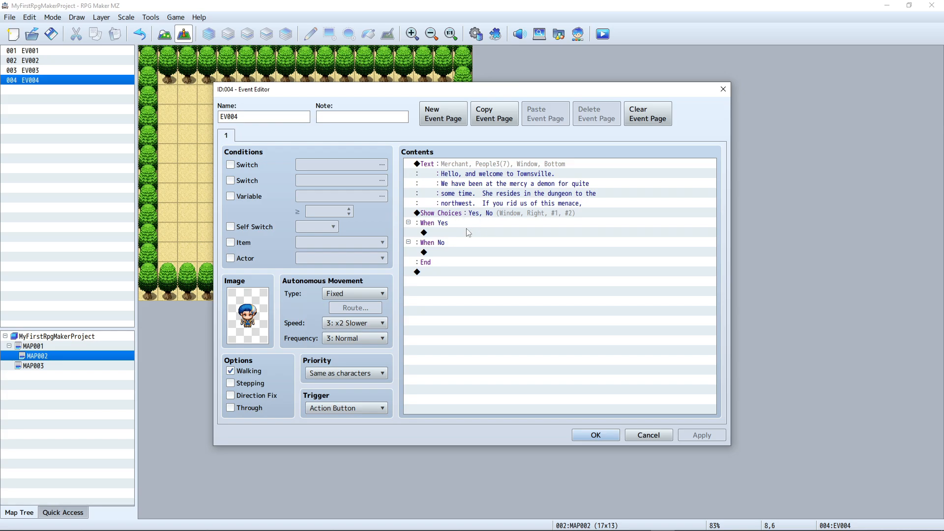
# Add "I'll think about it" as the third choice in the Show Choices command and set its Cancel handling to Choice #3
pyautogui.click(459, 215)
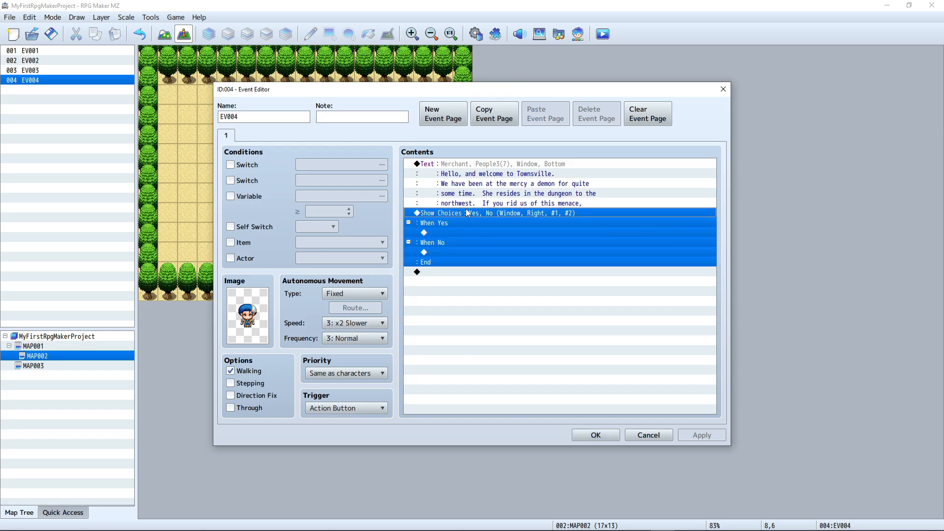
pyautogui.rightClick(458, 214)
pyautogui.click(479, 231)
pyautogui.click(527, 275)
pyautogui.write("I'll think about it")
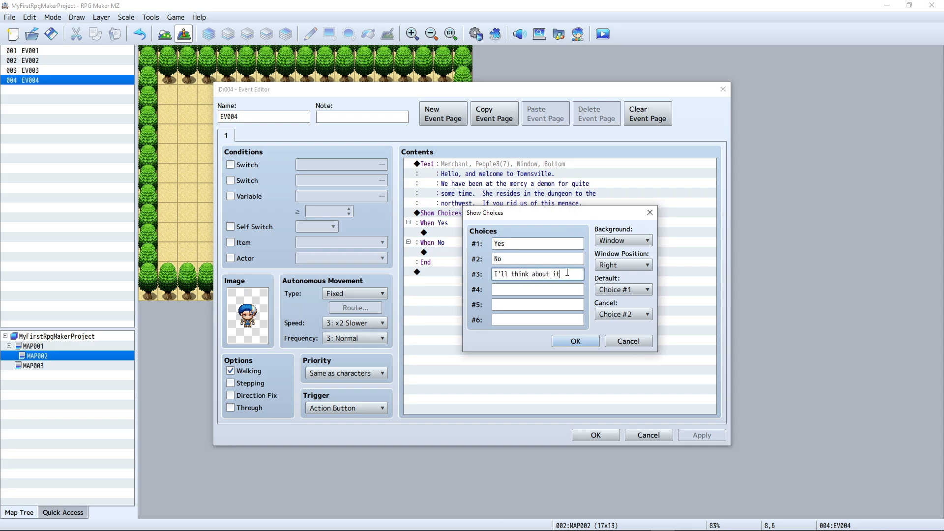
pyautogui.click(623, 314)
pyautogui.click(619, 375)
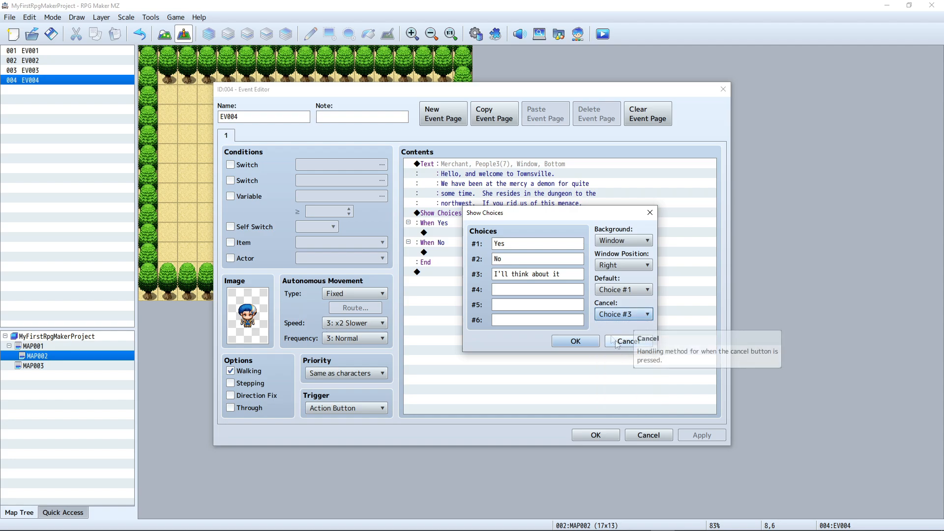
pyautogui.click(575, 341)
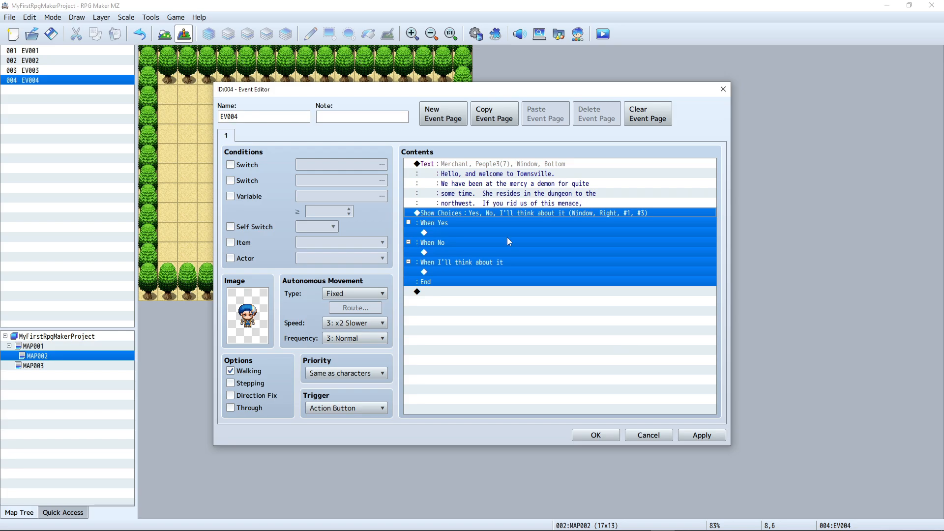
pyautogui.click(455, 252)
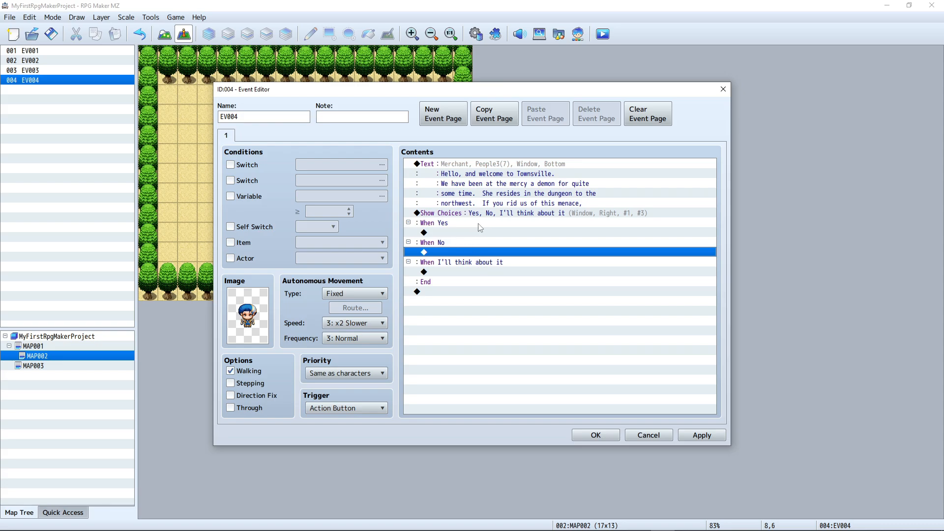
pyautogui.click(451, 233)
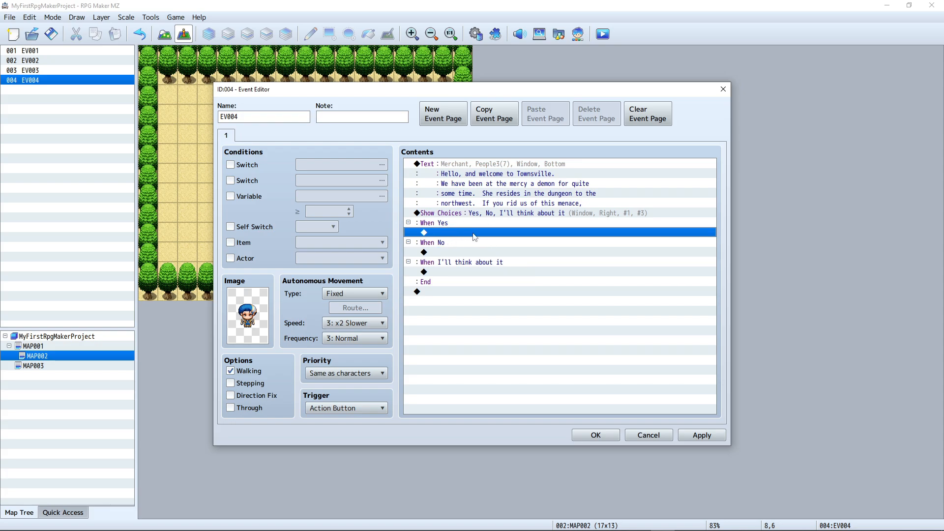
pyautogui.doubleClick(465, 234)
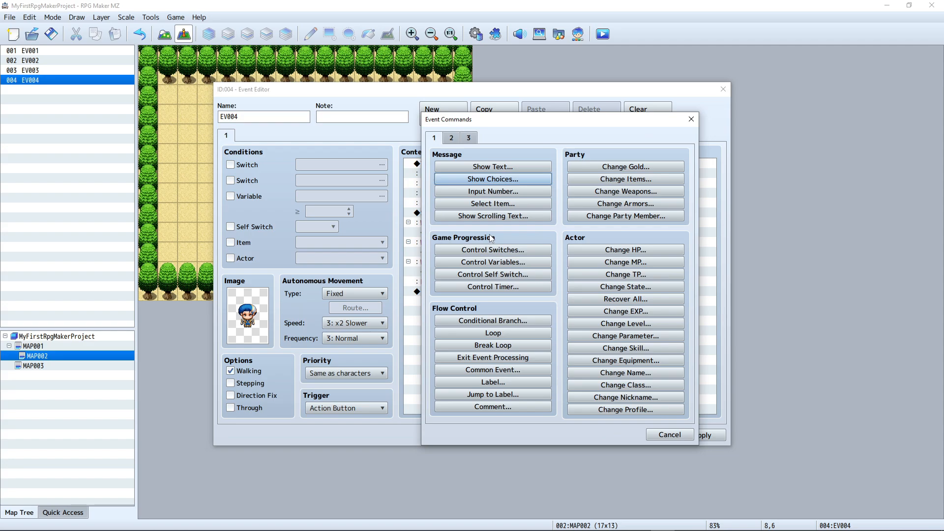
pyautogui.click(506, 167)
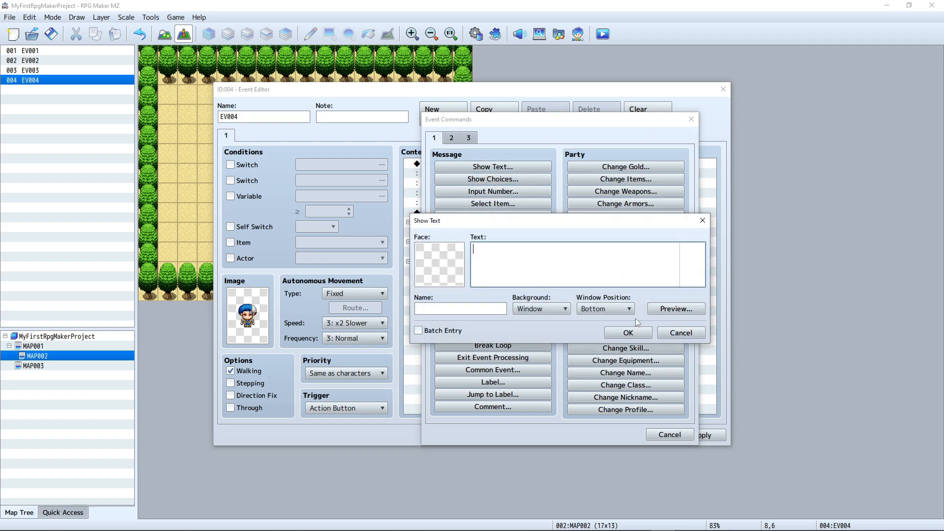
pyautogui.click(680, 333)
pyautogui.click(669, 435)
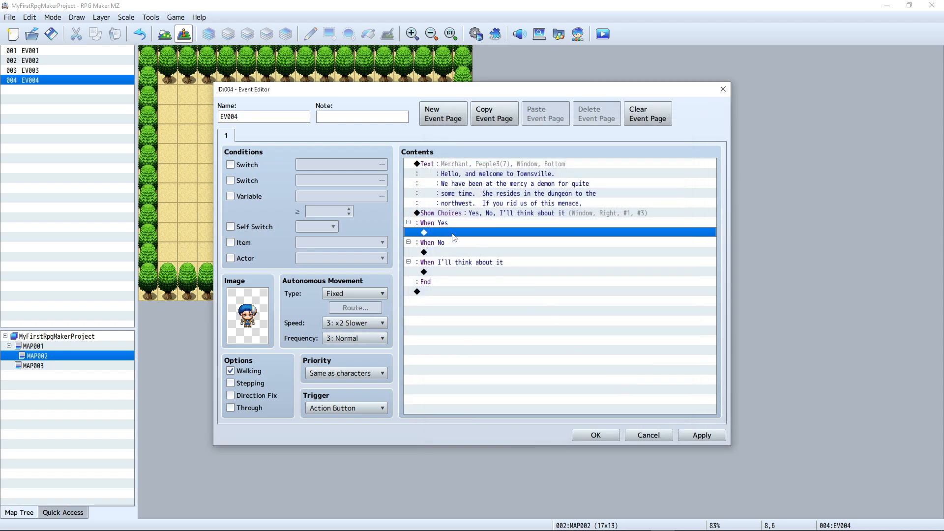
# Start a Show Text message in the Yes branch reading "Great! I'll be waiting for your return!"
pyautogui.doubleClick(453, 237)
pyautogui.click(489, 168)
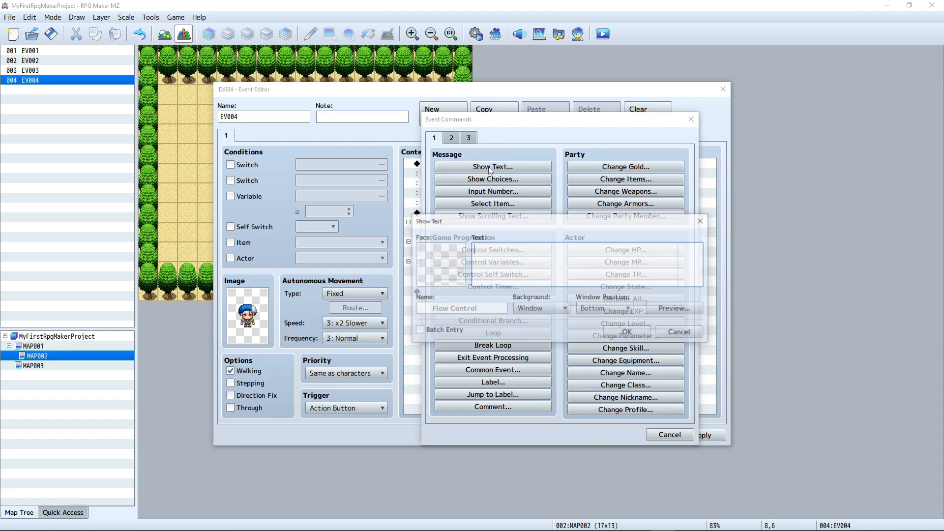
pyautogui.write('Great')
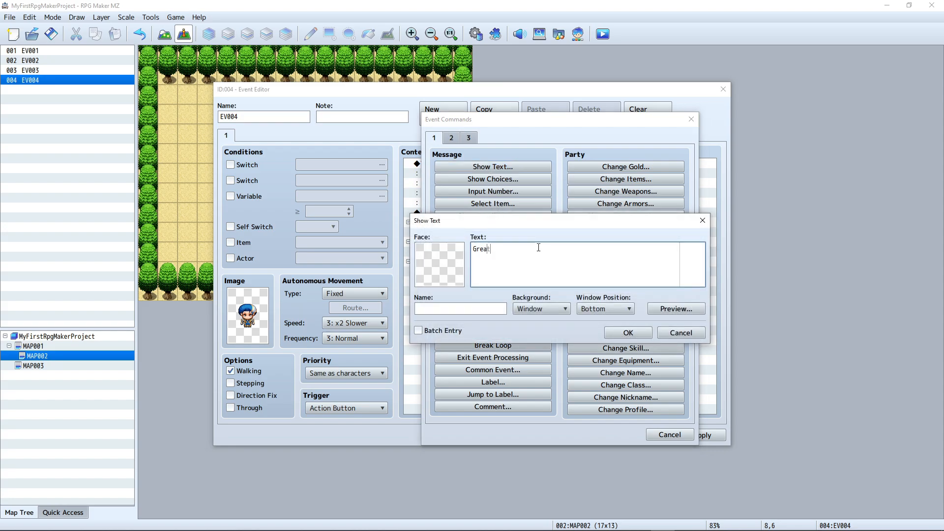
pyautogui.write("!  I'll be awa")
pyautogui.press('BackSpace')
pyautogui.press('BackSpace')
pyautogui.press('BackSpace')
pyautogui.write('aw')
pyautogui.press('BackSpace')
pyautogui.press('BackSpace')
pyautogui.write('waiting for your return!')
# Give the Yes branch message the first People3 face, the white-bearded king
pyautogui.doubleClick(442, 266)
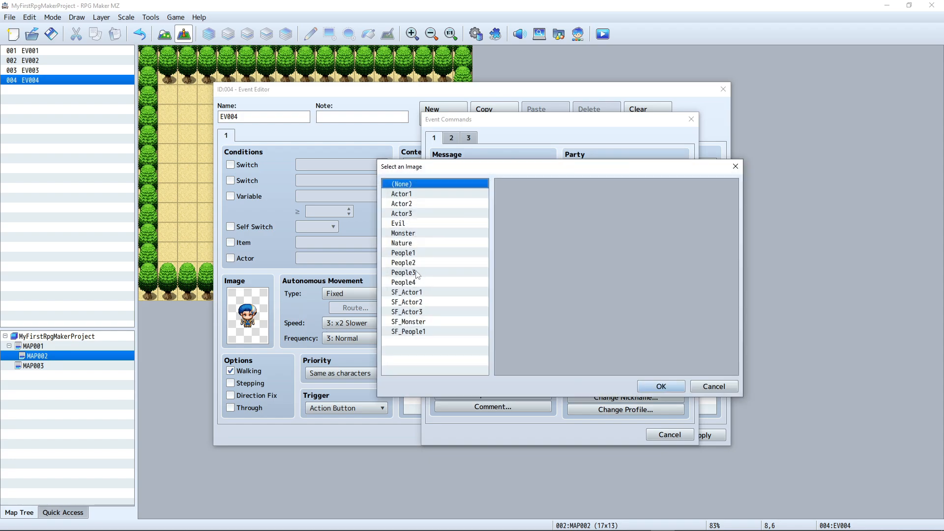
pyautogui.click(418, 273)
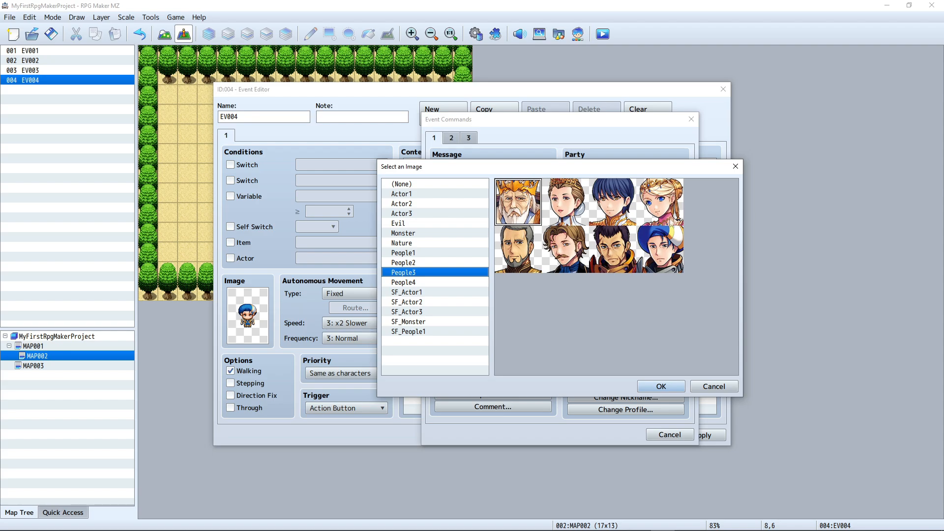
pyautogui.click(413, 260)
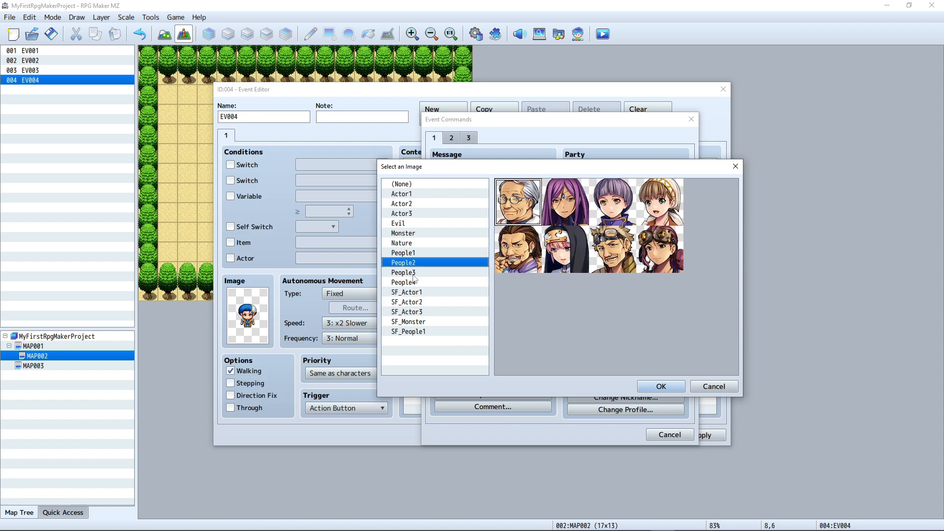
pyautogui.click(413, 275)
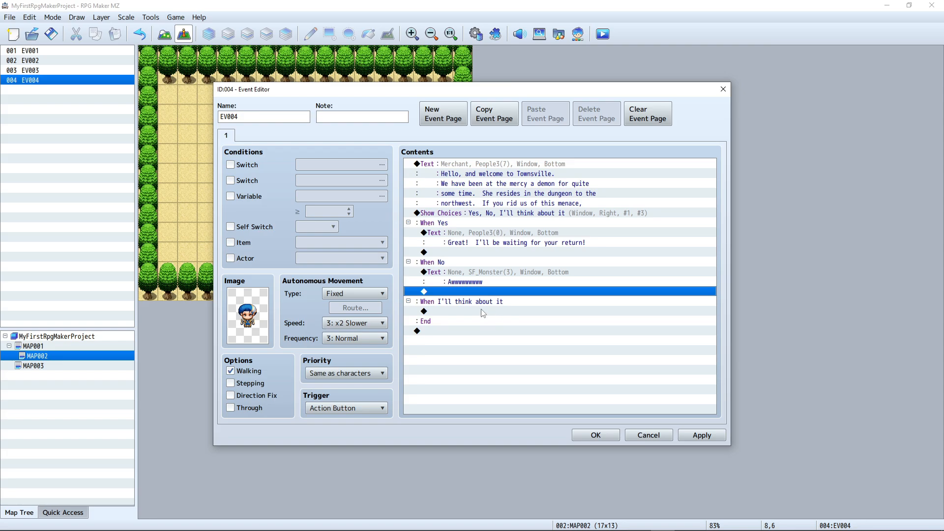
# Apply and close the merchant's event, save the game, and playtest the merchant's greeting and its three choices
pyautogui.click(703, 435)
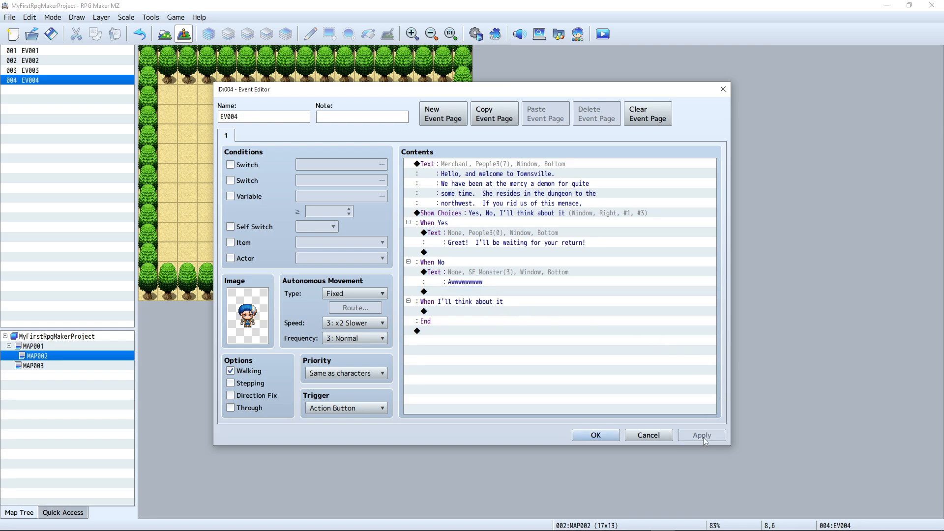
pyautogui.click(596, 434)
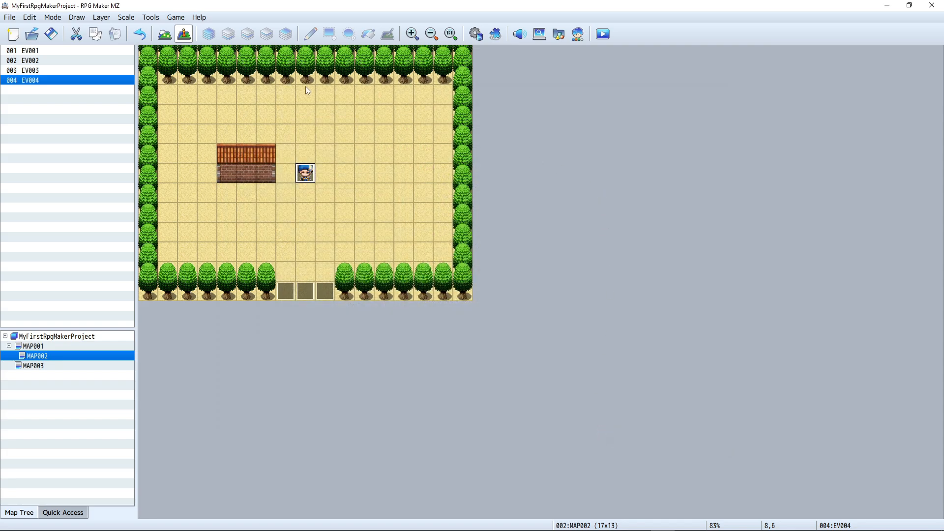
pyautogui.click(602, 34)
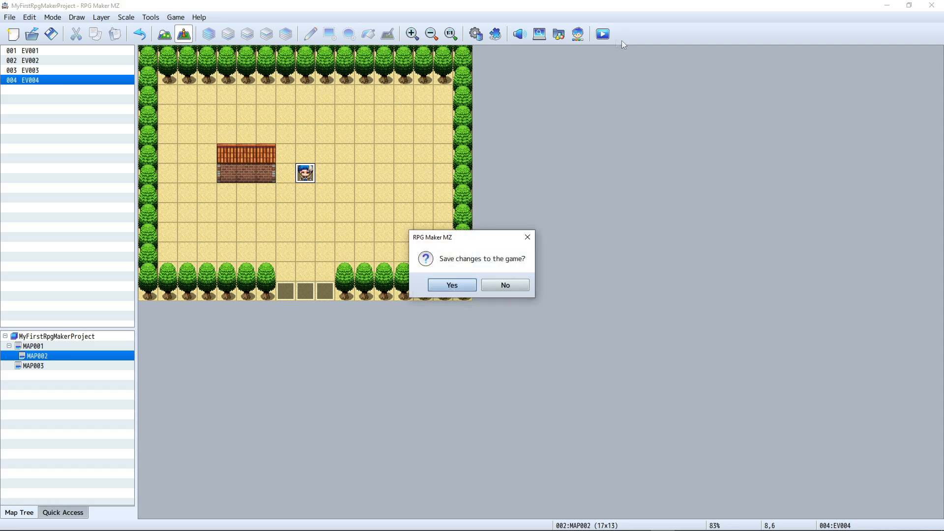
pyautogui.press('Return')
pyautogui.press('space')
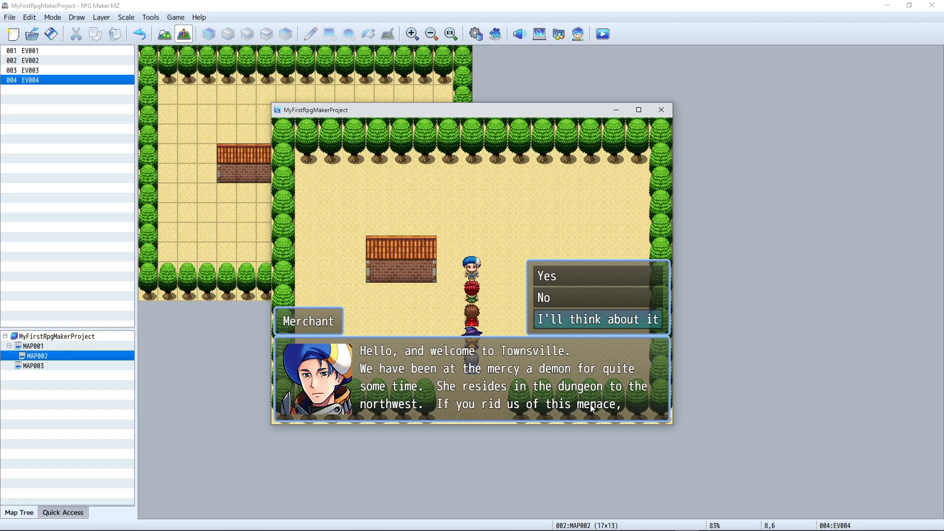
pyautogui.click(661, 110)
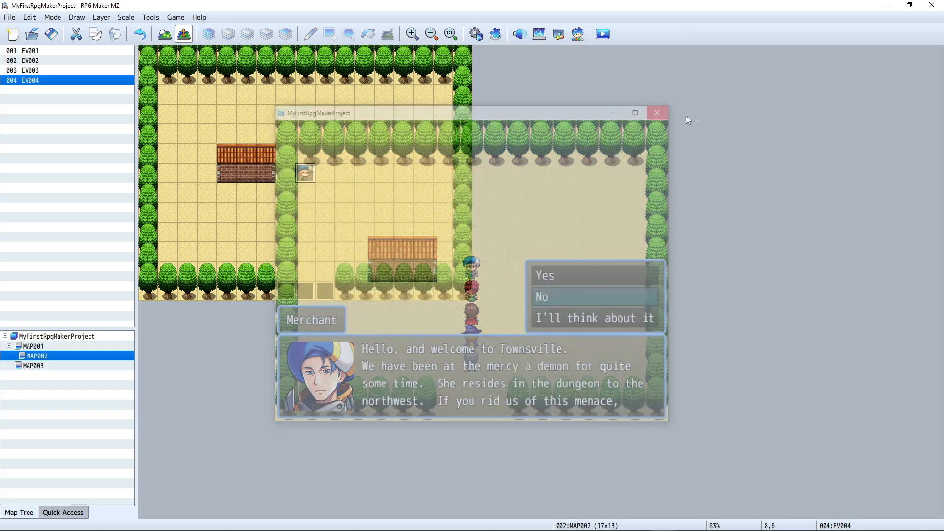
# Insert a Show Text message reading "I'll make it worth your while." above the greeting in the merchant's event
pyautogui.doubleClick(309, 178)
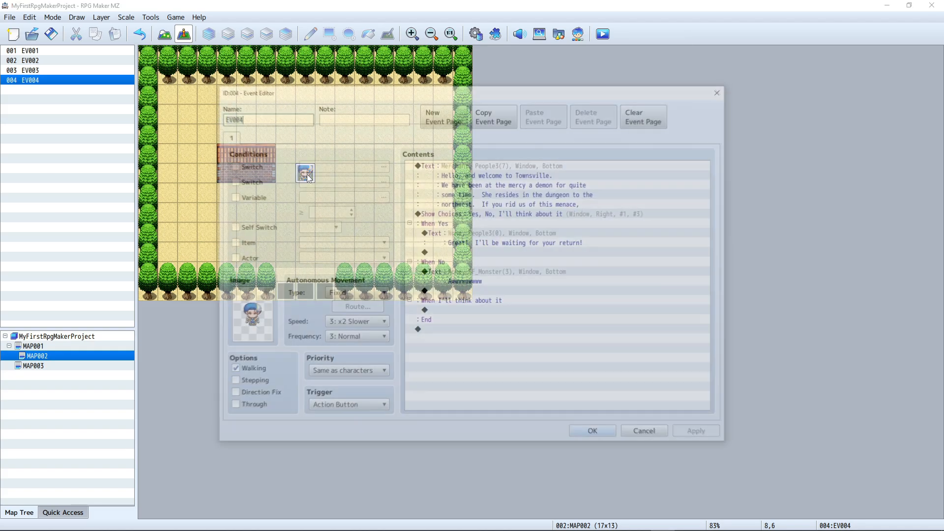
pyautogui.rightClick(483, 177)
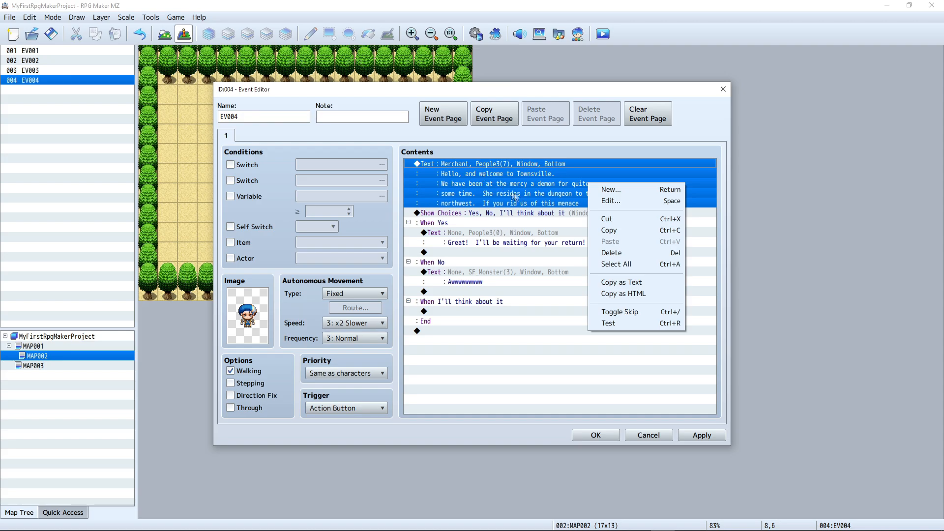
pyautogui.click(506, 196)
pyautogui.rightClick(465, 167)
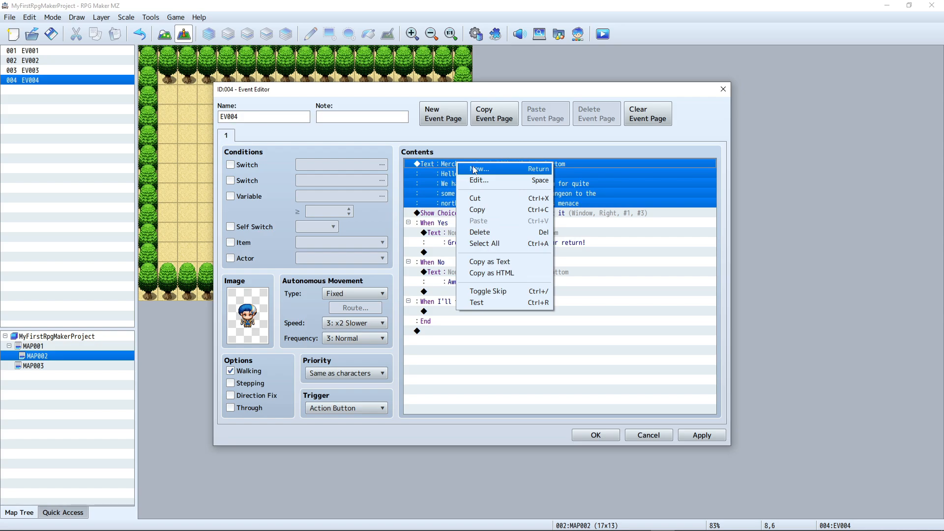
pyautogui.click(467, 168)
pyautogui.click(493, 167)
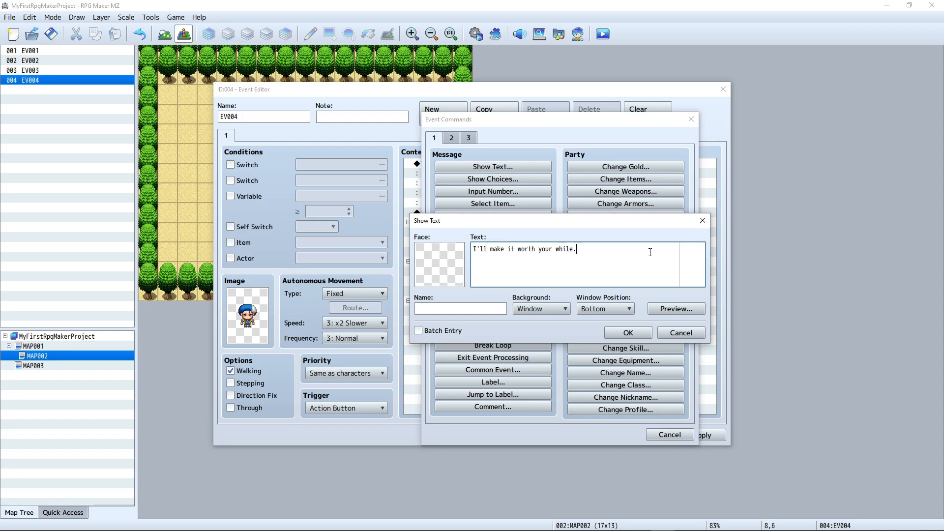
pyautogui.click(628, 332)
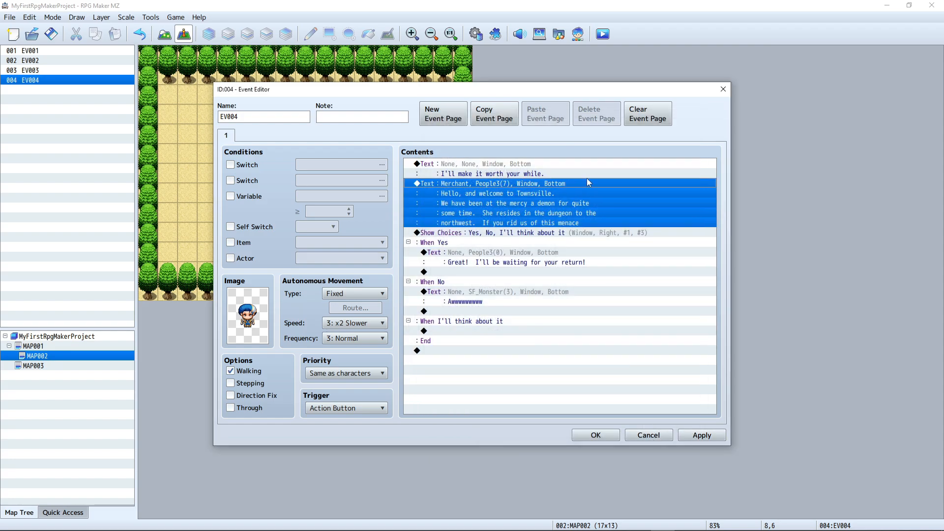
# Cut "If you rid us of this menace" from the merchant's greeting so the message ends with "northwest."
pyautogui.rightClick(503, 180)
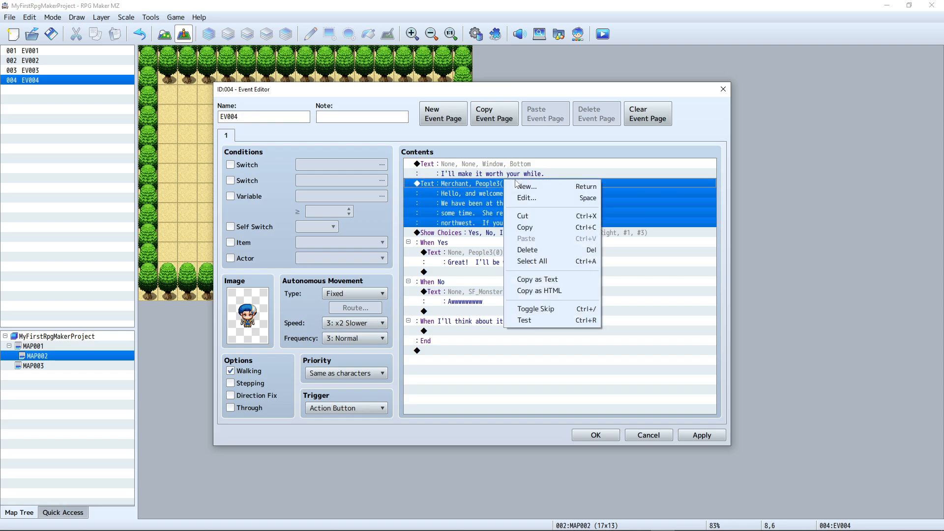
pyautogui.click(525, 197)
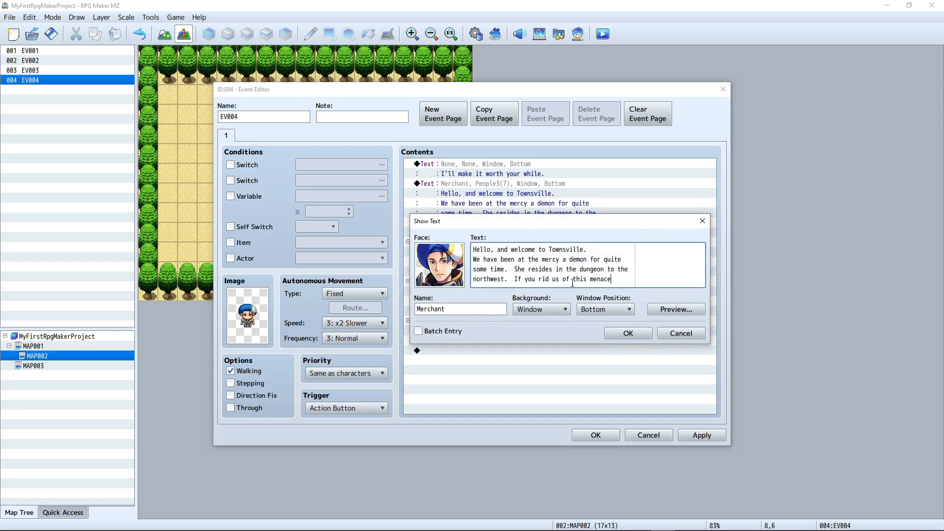
pyautogui.moveTo(625, 284); pyautogui.dragTo(508, 279)
pyautogui.press('BackSpace')
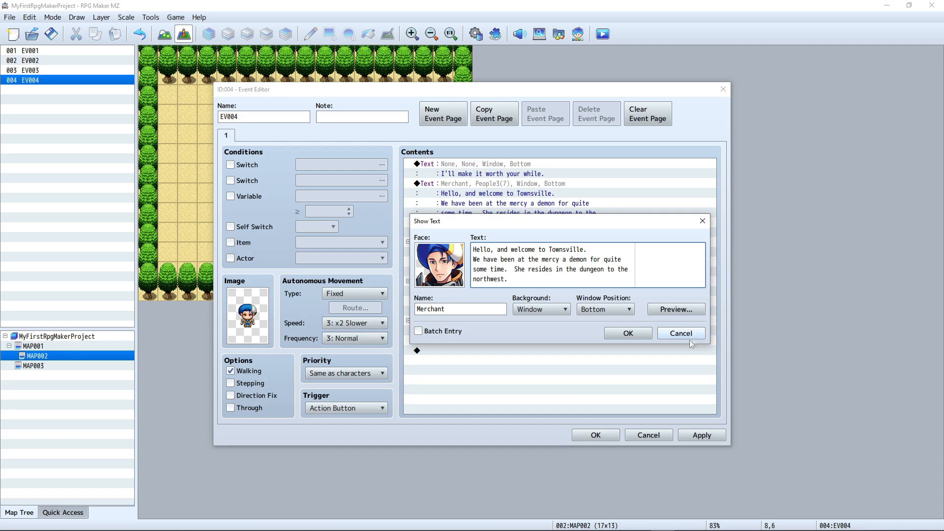
pyautogui.click(627, 333)
# Change the reward message to "If you rid us of this menace, I'll make it worth your while.", breaking the line before "worth"
pyautogui.click(511, 174)
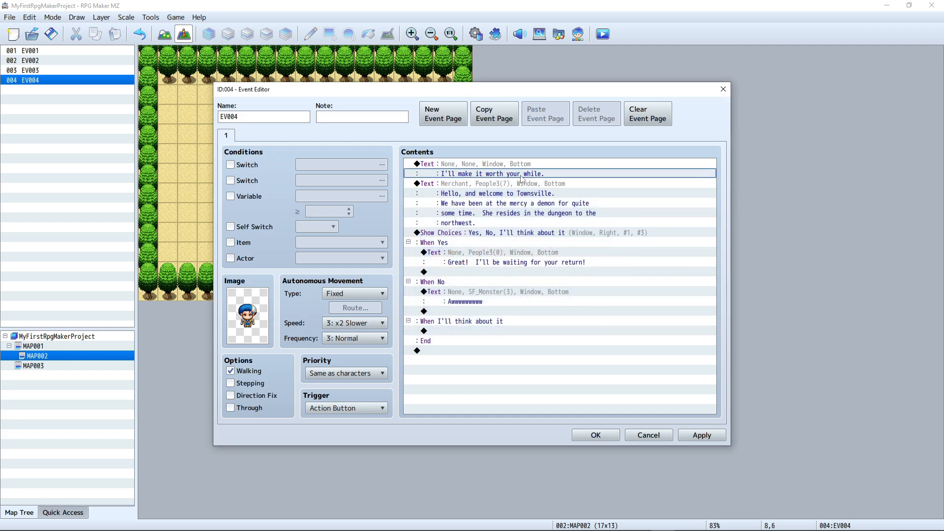
pyautogui.rightClick(521, 180)
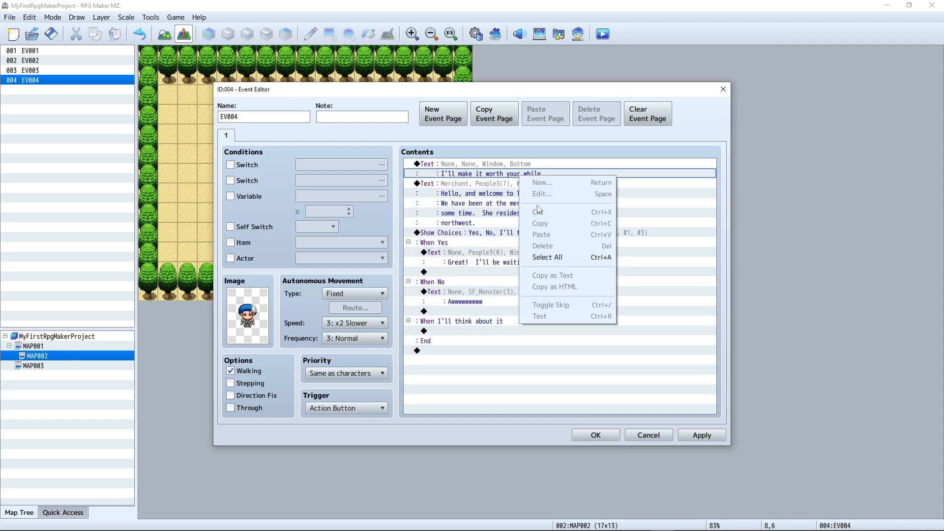
pyautogui.click(492, 170)
pyautogui.rightClick(503, 165)
pyautogui.click(528, 179)
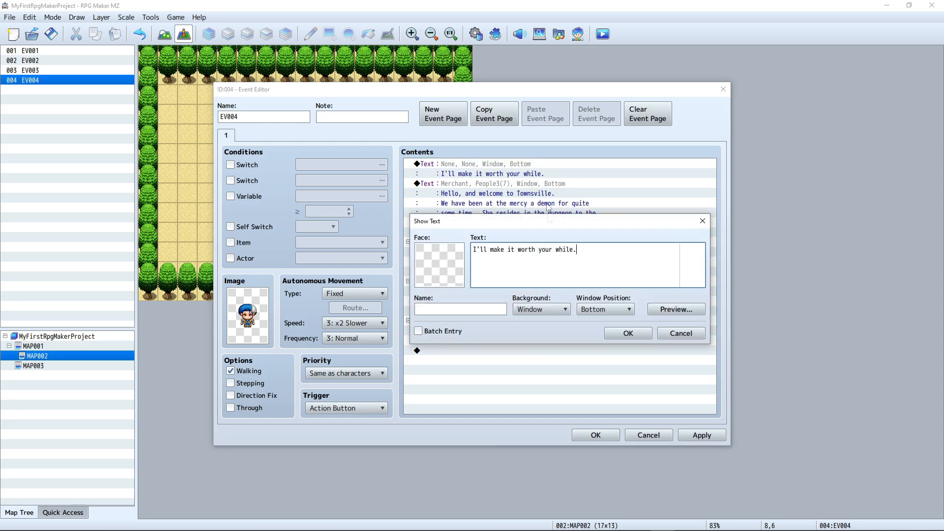
pyautogui.hotkey('ctrl', 'v')
pyautogui.write(',')
pyautogui.press('Home')
pyautogui.press('Delete')
pyautogui.press('Delete')
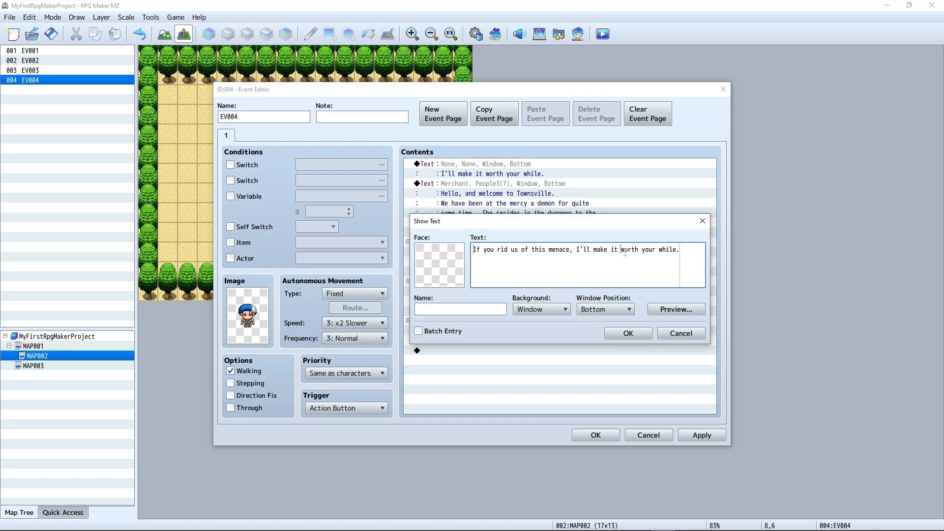
pyautogui.click(621, 250)
pyautogui.press('Return')
pyautogui.click(627, 333)
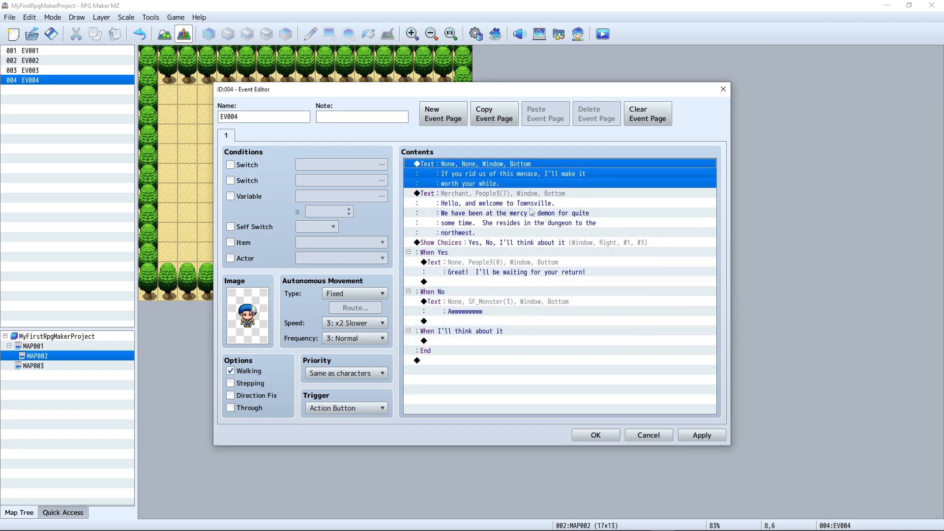
# Move the merchant's greeting above the reward message, and apply and close the event
pyautogui.click(455, 194)
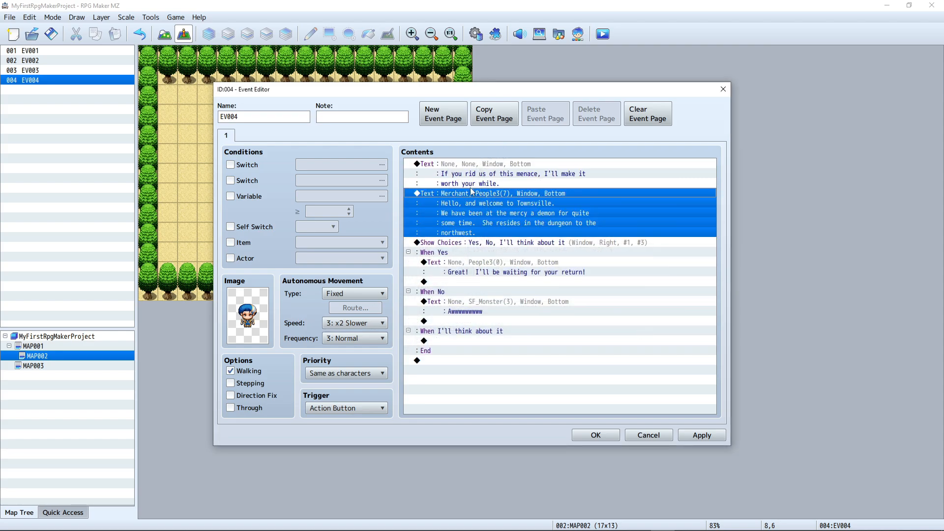
pyautogui.moveTo(472, 192); pyautogui.dragTo(473, 160)
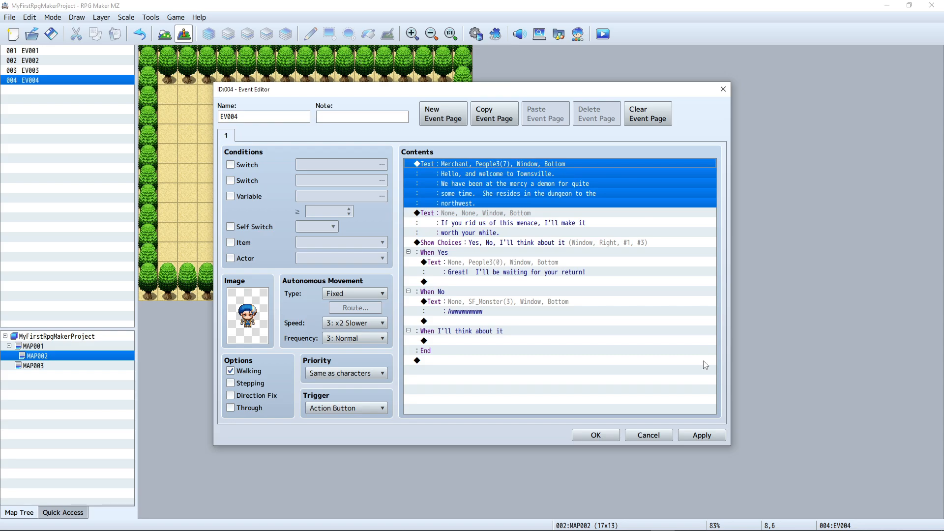
pyautogui.click(701, 436)
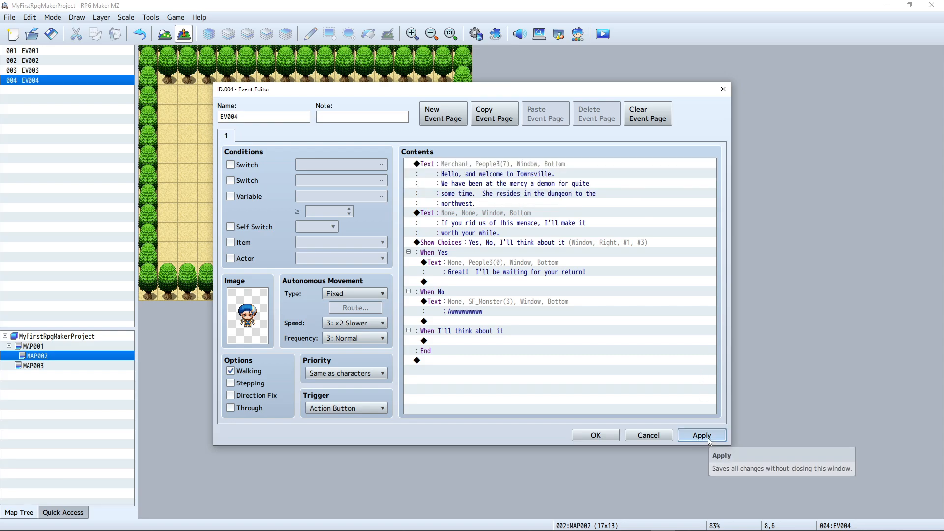
pyautogui.click(596, 435)
# Playtest the game from save File 1, walk to the town, and read through the merchant's two messages
pyautogui.click(603, 34)
pyautogui.click(452, 285)
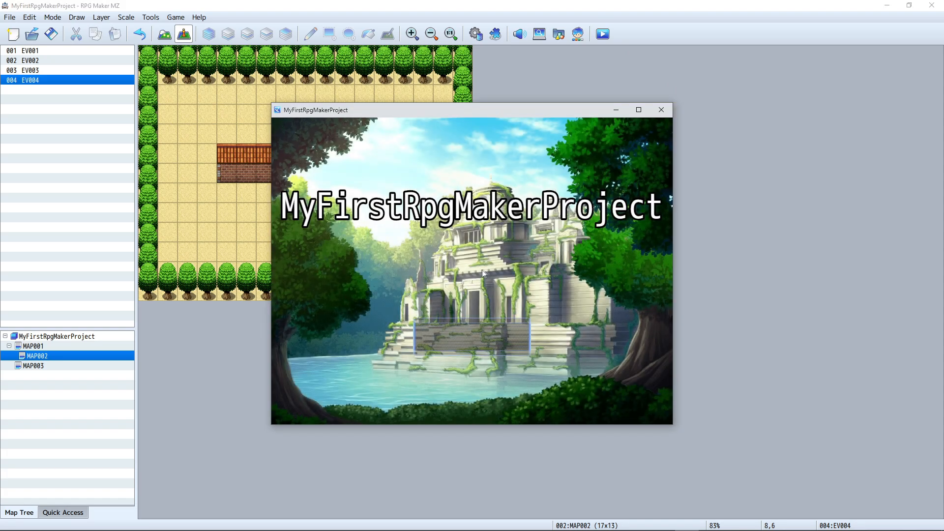
pyautogui.click(484, 339)
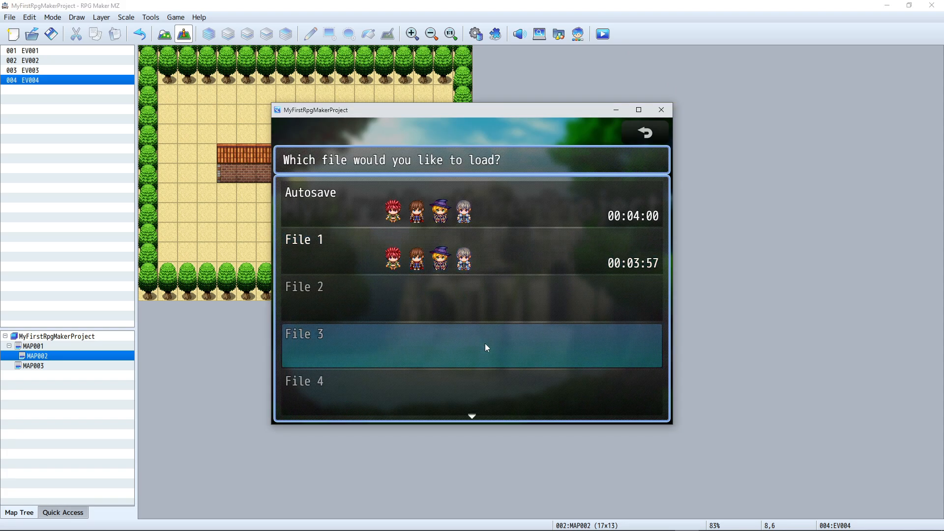
pyautogui.click(481, 256)
pyautogui.press('Right')
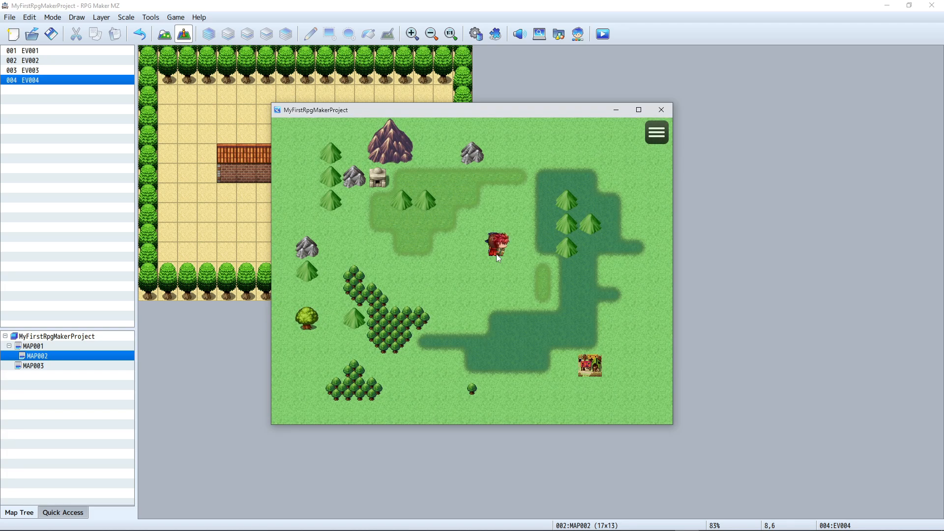
pyautogui.press('Down')
pyautogui.press('Down')
pyautogui.press('Right')
pyautogui.press('Up')
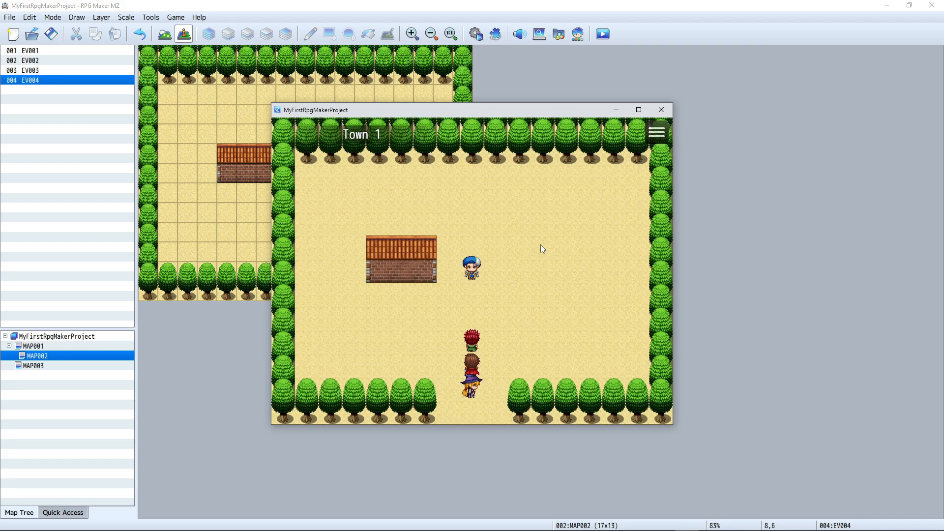
pyautogui.press('Return')
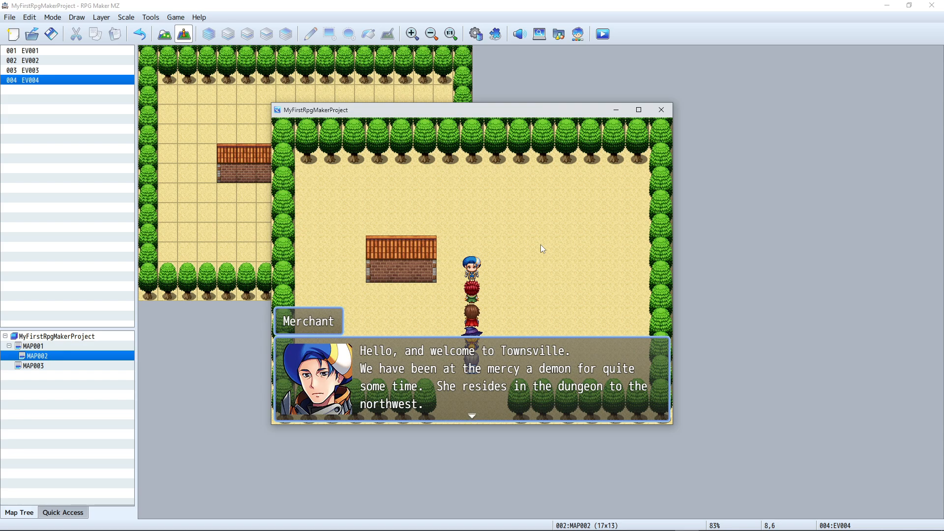
pyautogui.press('Return')
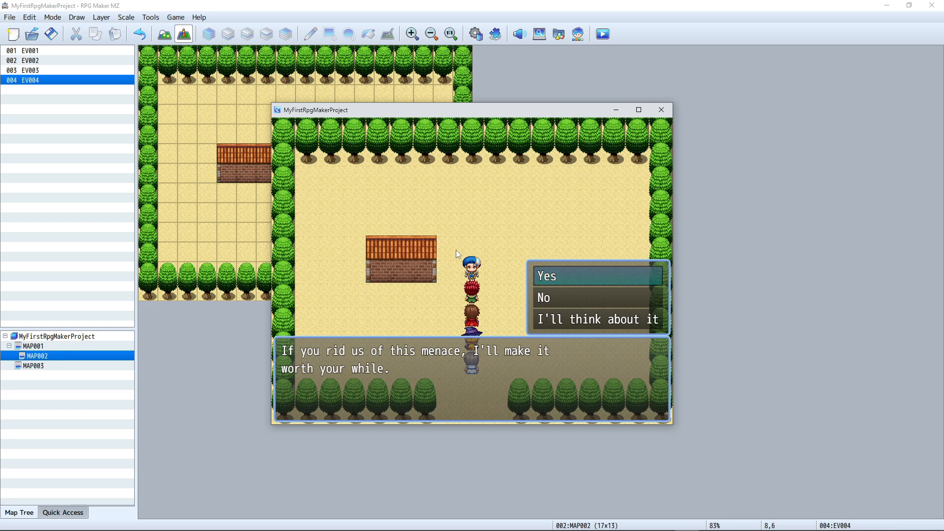
# Test the merchant's Yes reply, and talk to him again to test the No reply
pyautogui.press('Down')
pyautogui.press('Up')
pyautogui.press('Return')
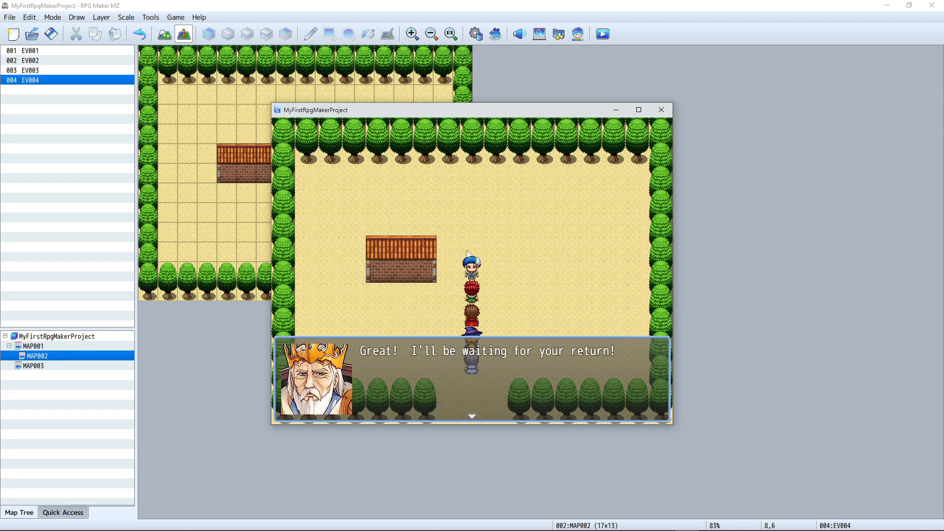
pyautogui.press('Return')
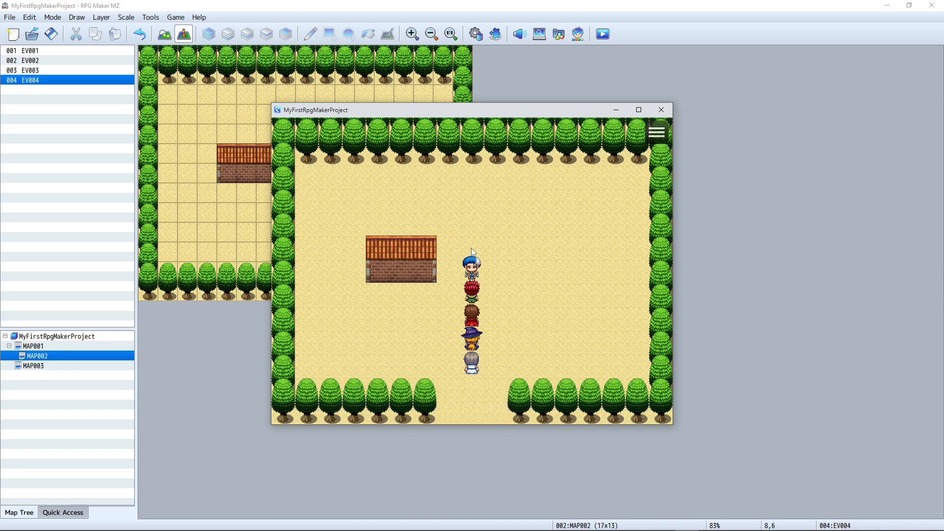
pyautogui.press('Return')
pyautogui.press('Return')
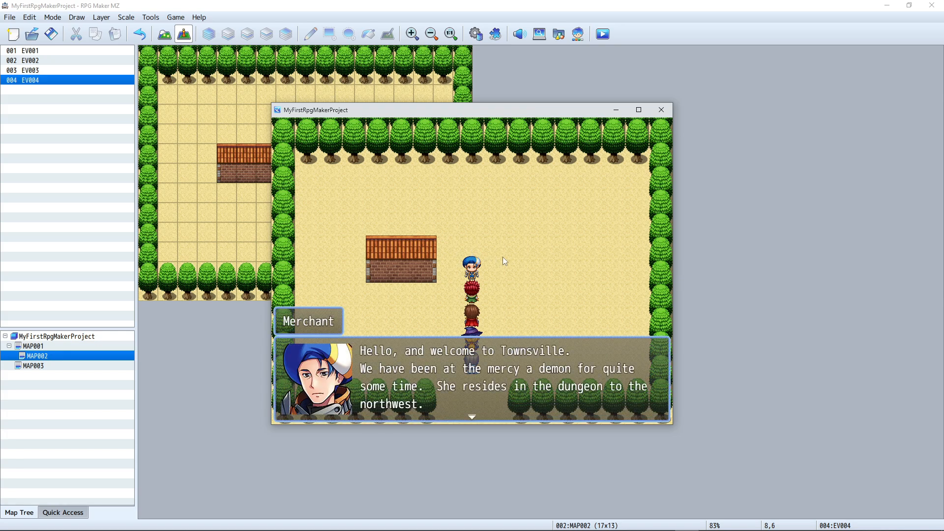
pyautogui.press('Return')
pyautogui.press('Down')
pyautogui.press('Return')
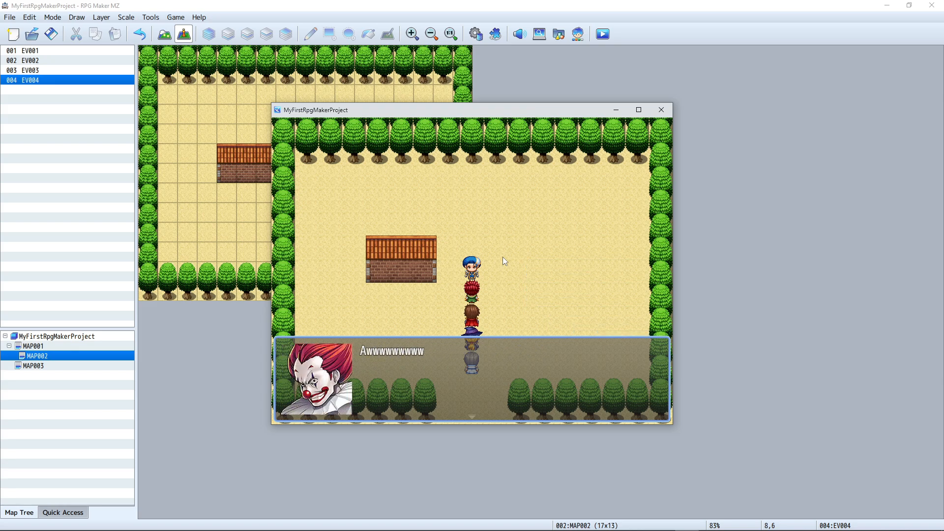
pyautogui.press('Return')
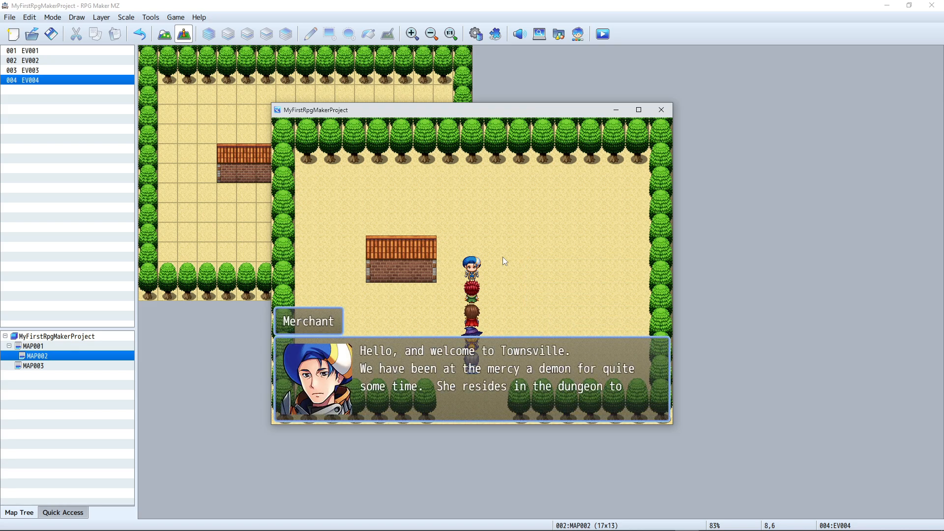
pyautogui.press('Return')
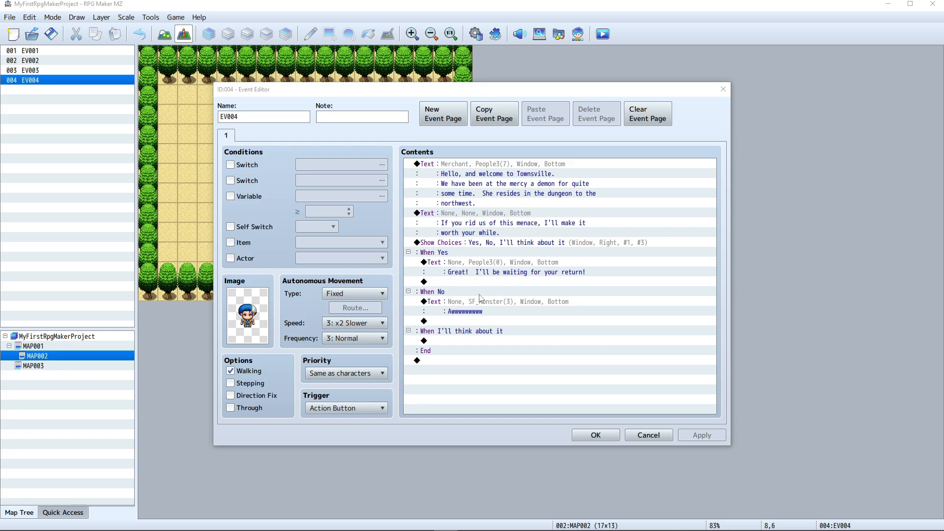
pyautogui.click(491, 275)
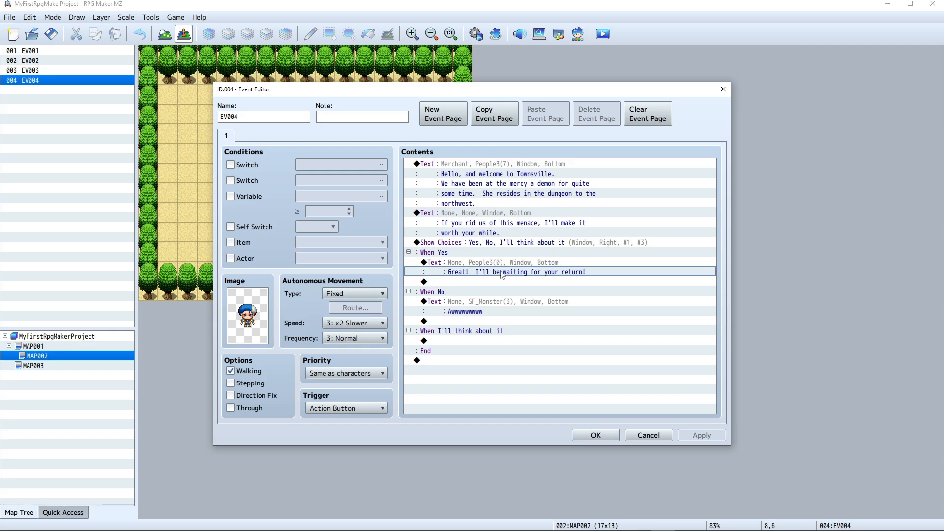
pyautogui.doubleClick(512, 259)
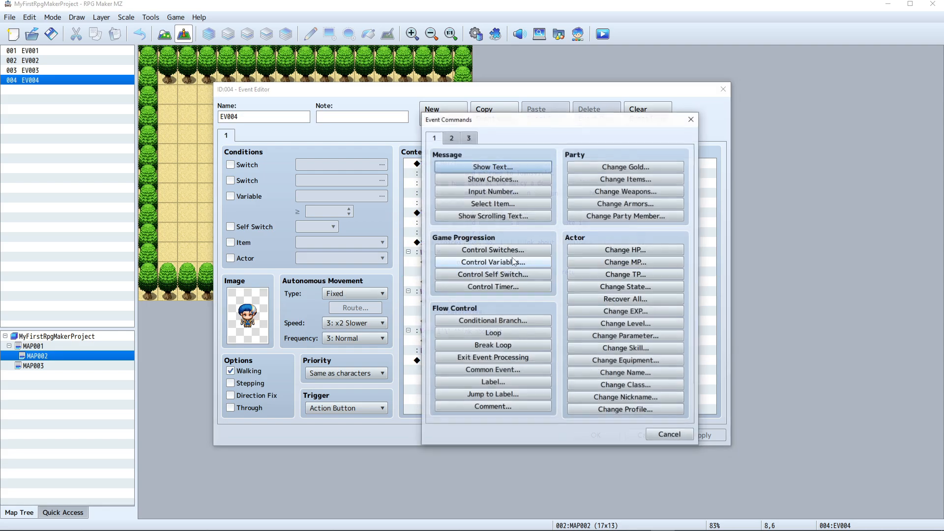
pyautogui.click(520, 168)
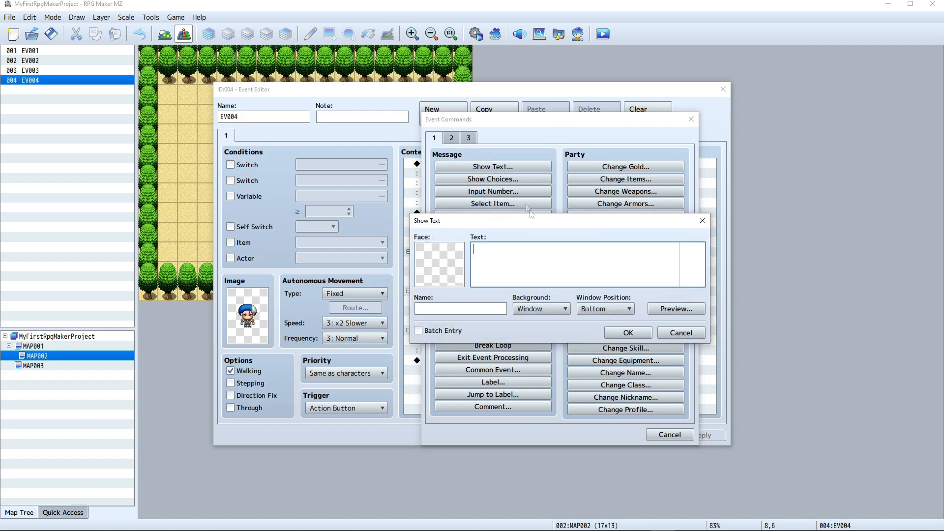
pyautogui.click(682, 333)
pyautogui.click(691, 119)
# Change the message in the merchant's Yes branch to "Excellent. I'll be waiting for your return!"
pyautogui.rightClick(482, 273)
pyautogui.rightClick(476, 267)
pyautogui.click(494, 284)
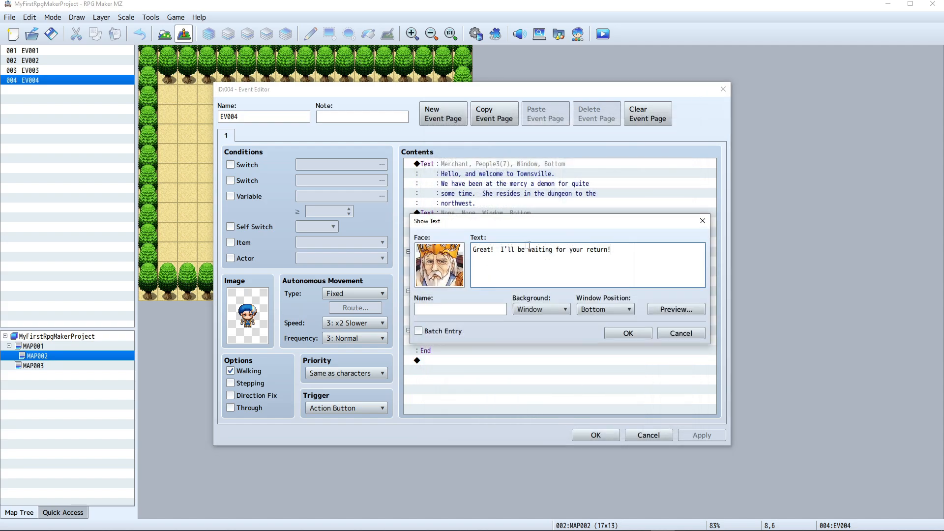
pyautogui.doubleClick(483, 251)
pyautogui.press('BackSpace')
pyautogui.write('Excellent.')
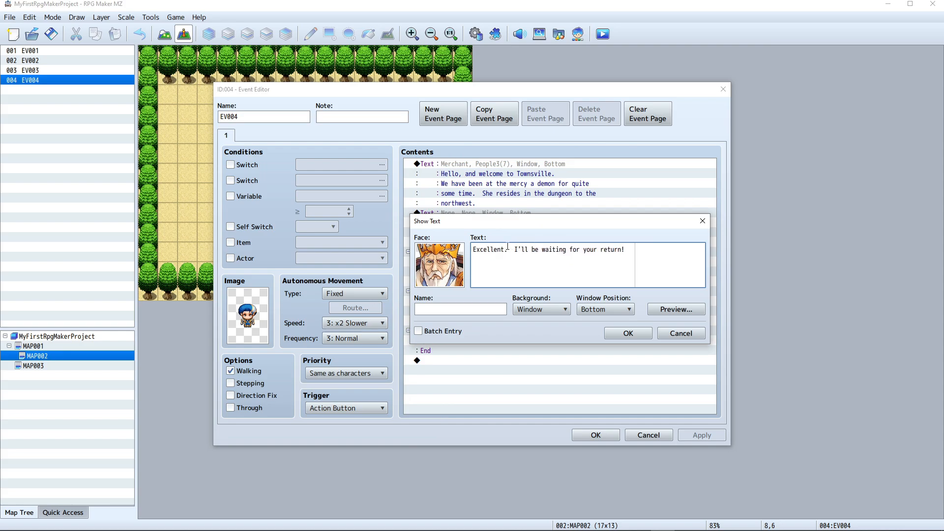
pyautogui.click(628, 333)
# Start a Control Variables command below the message in the Yes branch, naming variable 0001 QuestGiven and selecting it
pyautogui.click(457, 283)
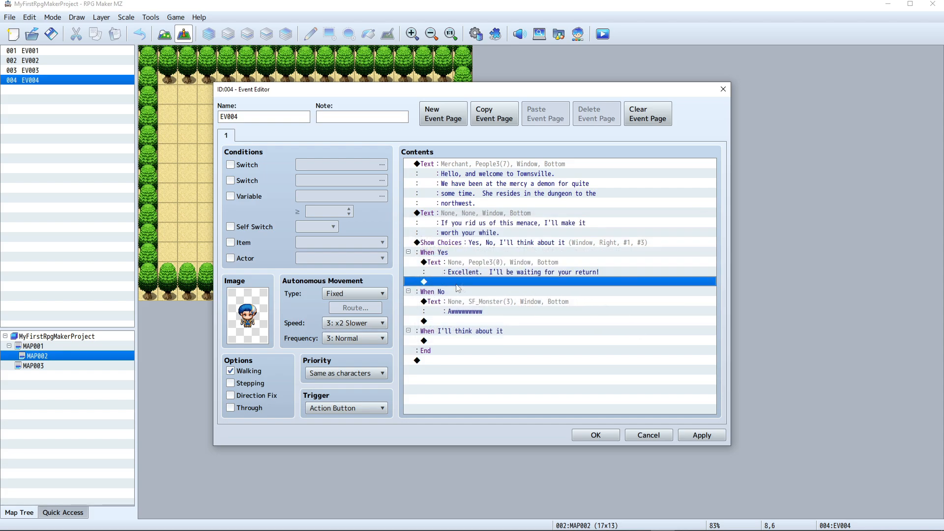
pyautogui.doubleClick(494, 283)
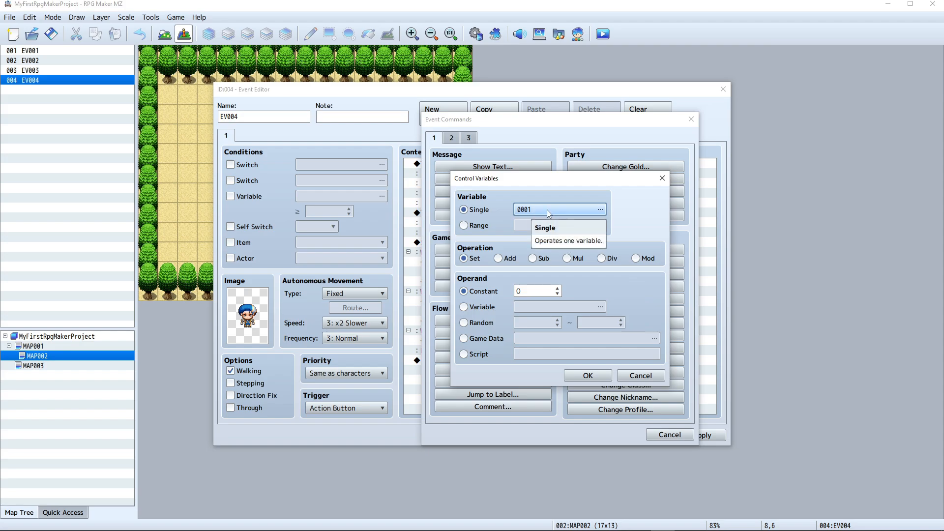
pyautogui.click(599, 210)
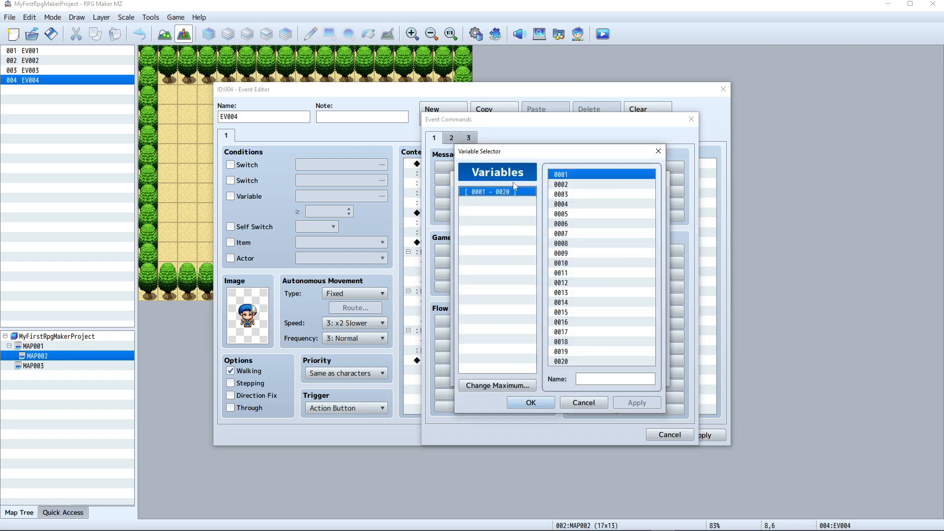
pyautogui.click(591, 379)
pyautogui.write('QuestGiven')
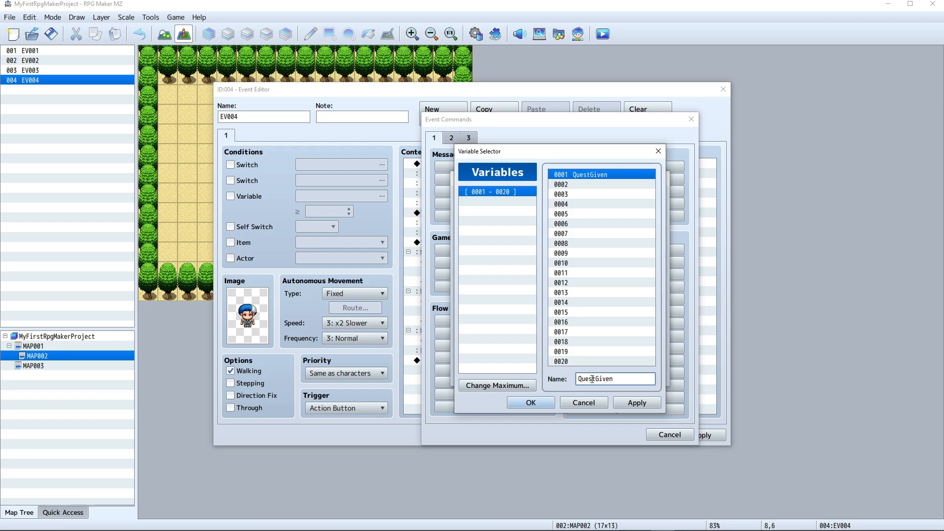
pyautogui.click(635, 403)
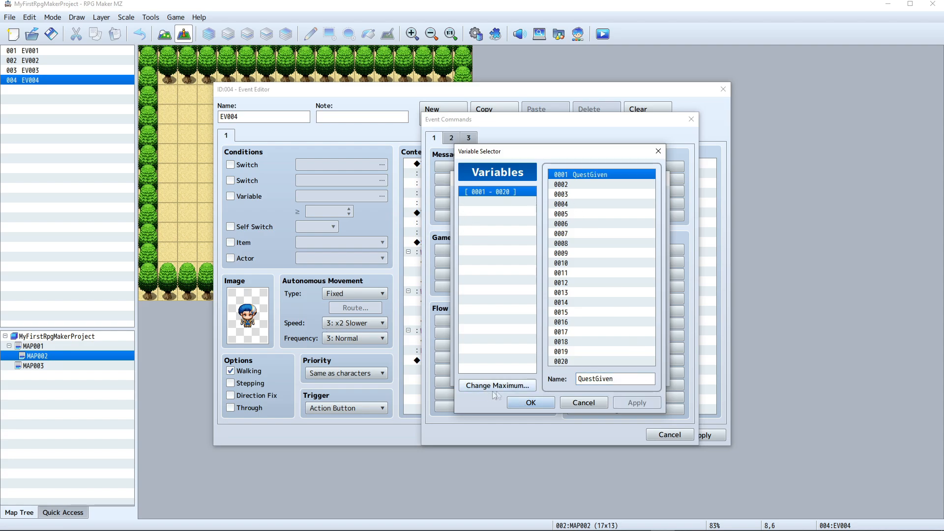
pyautogui.click(529, 403)
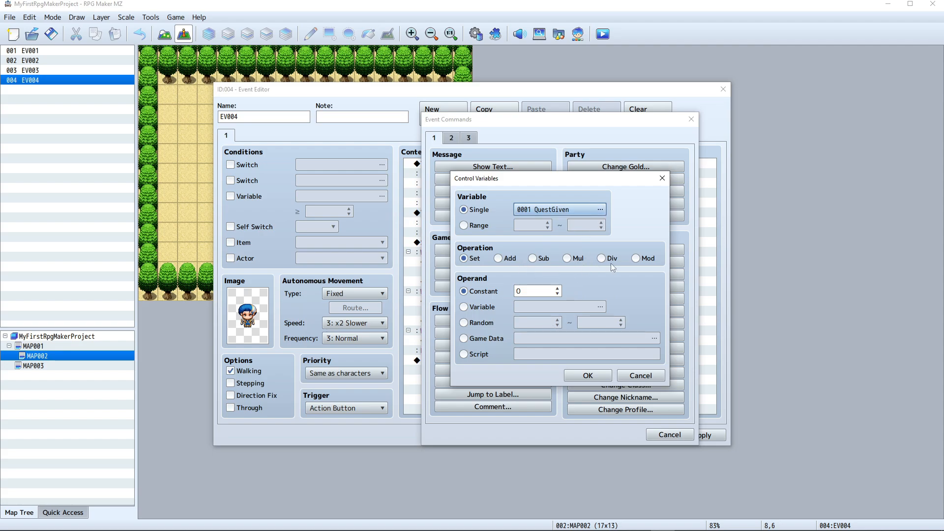
# Have the command set QuestGiven to the constant 1, and add it to the Yes branch
pyautogui.click(482, 305)
pyautogui.click(482, 290)
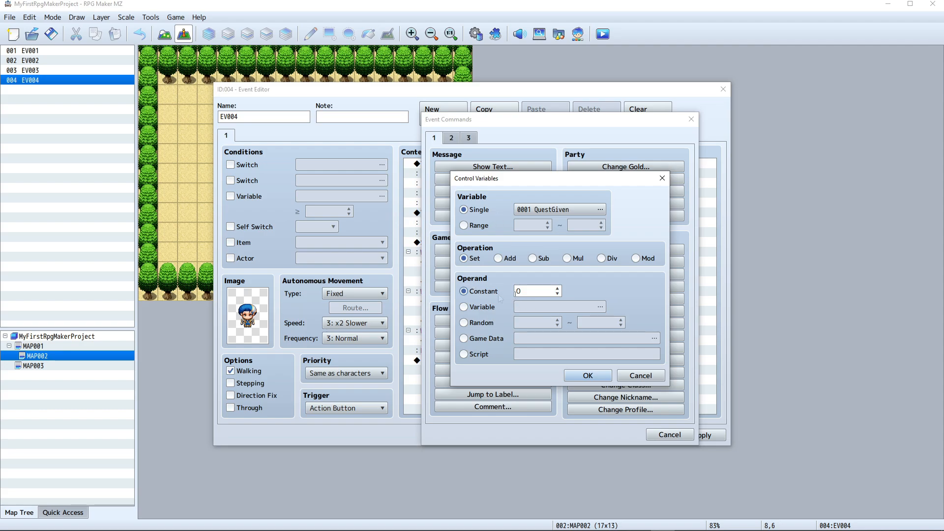
pyautogui.doubleClick(528, 290)
pyautogui.write('1')
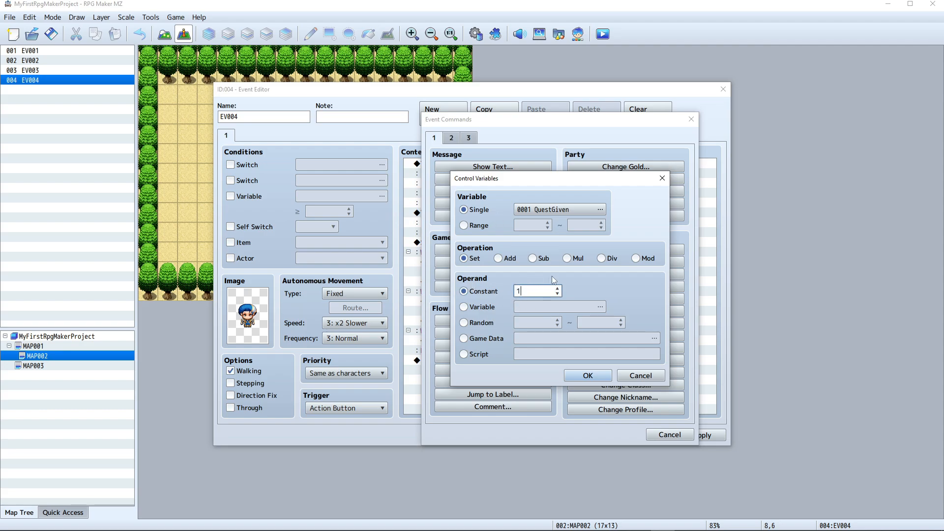
pyautogui.click(595, 377)
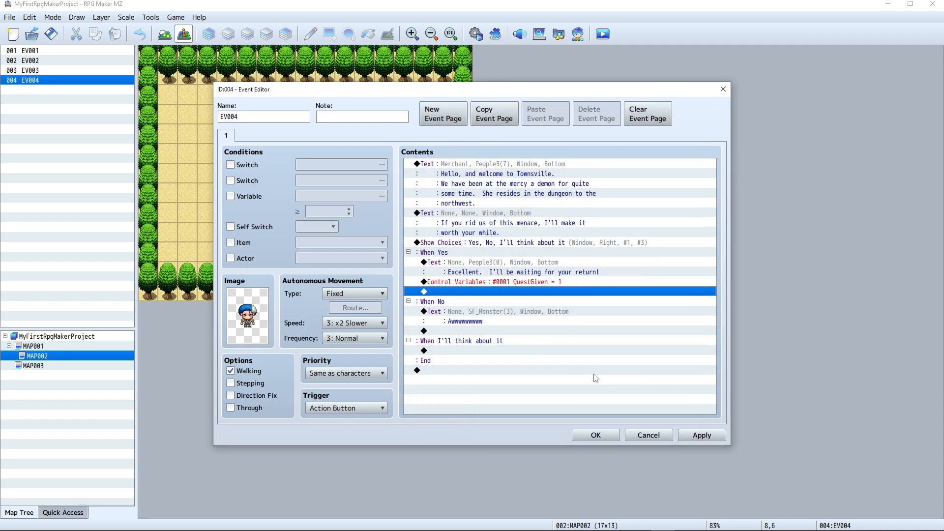
pyautogui.click(476, 285)
pyautogui.click(502, 271)
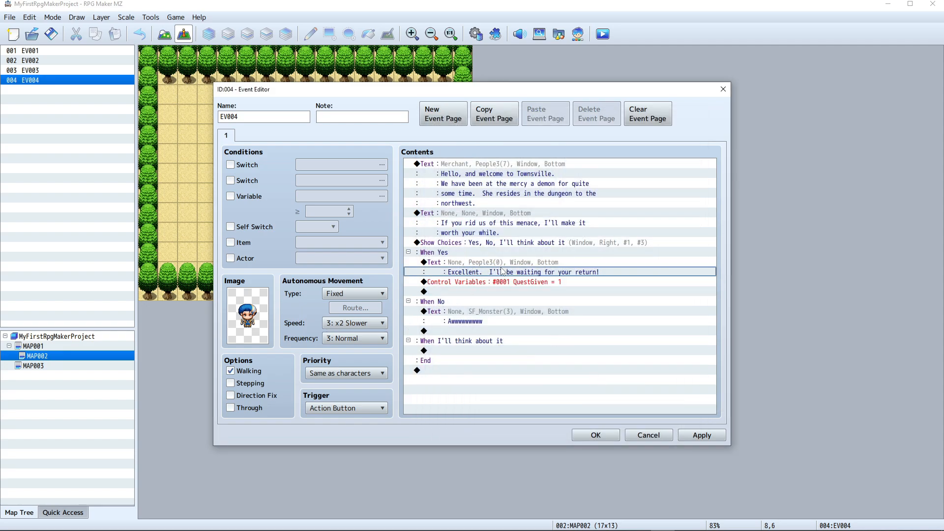
pyautogui.click(495, 282)
pyautogui.doubleClick(508, 283)
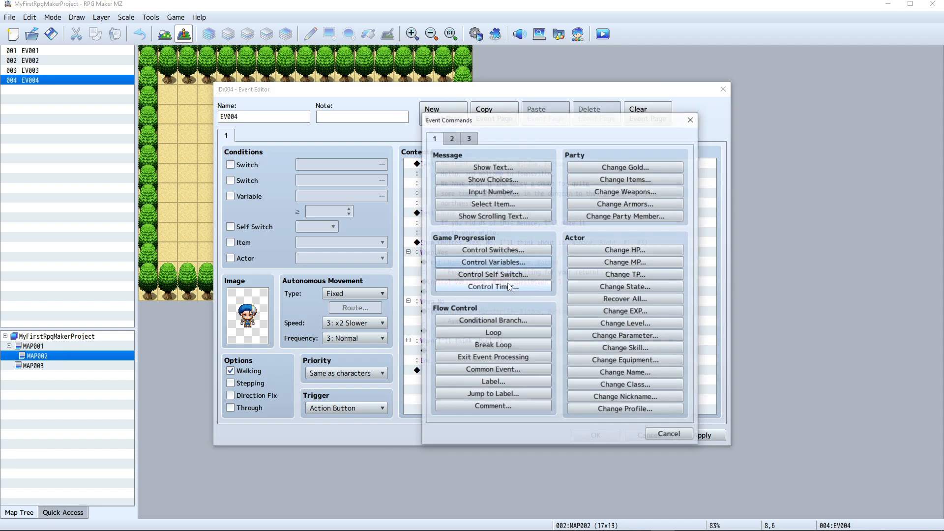
pyautogui.click(672, 435)
pyautogui.click(458, 291)
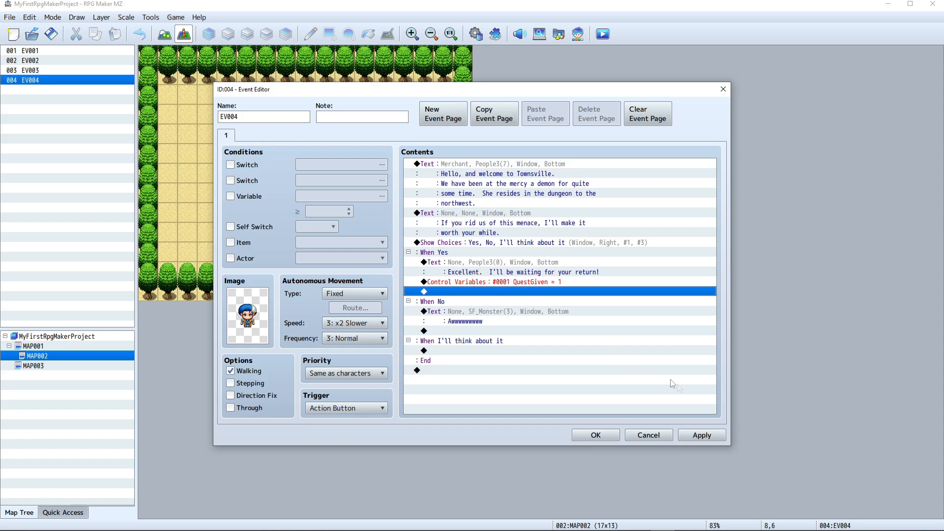
# Apply the event's current changes and open a new Conditional Branch on the empty last line of the contents
pyautogui.click(701, 434)
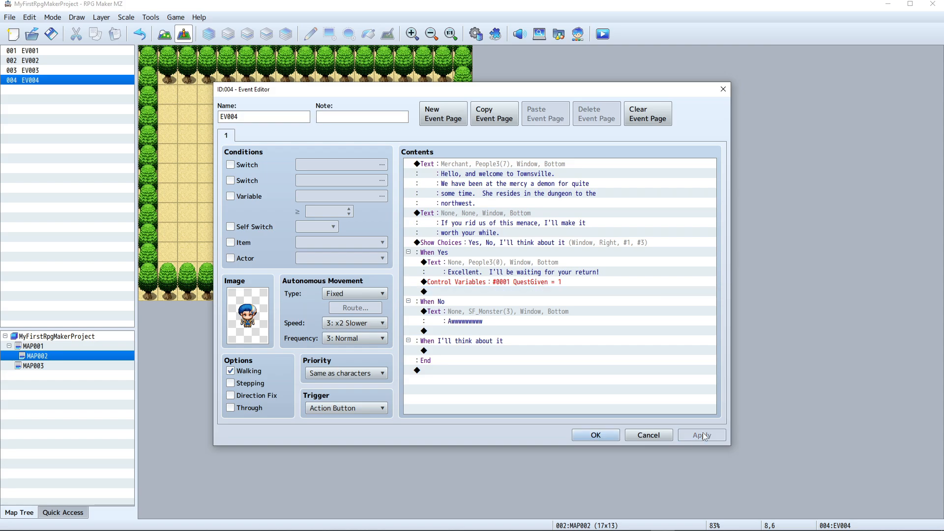
pyautogui.click(462, 371)
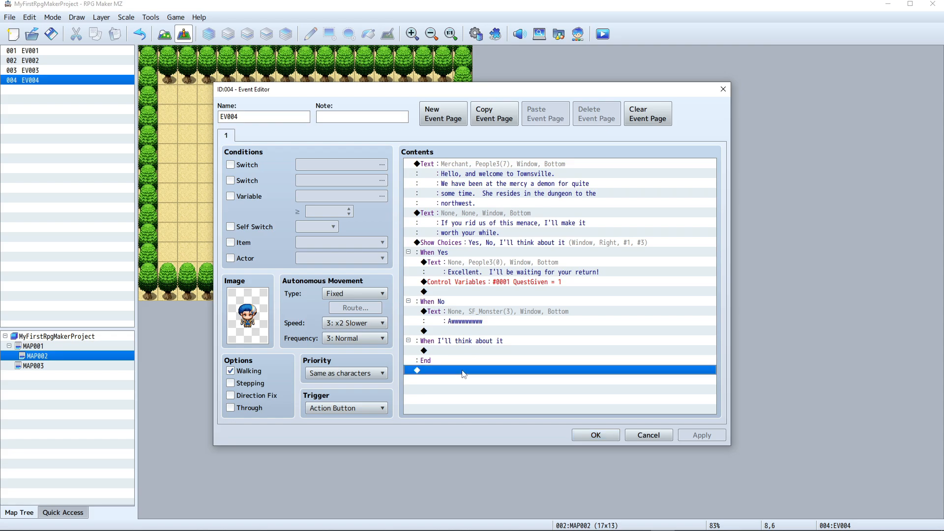
pyautogui.doubleClick(502, 375)
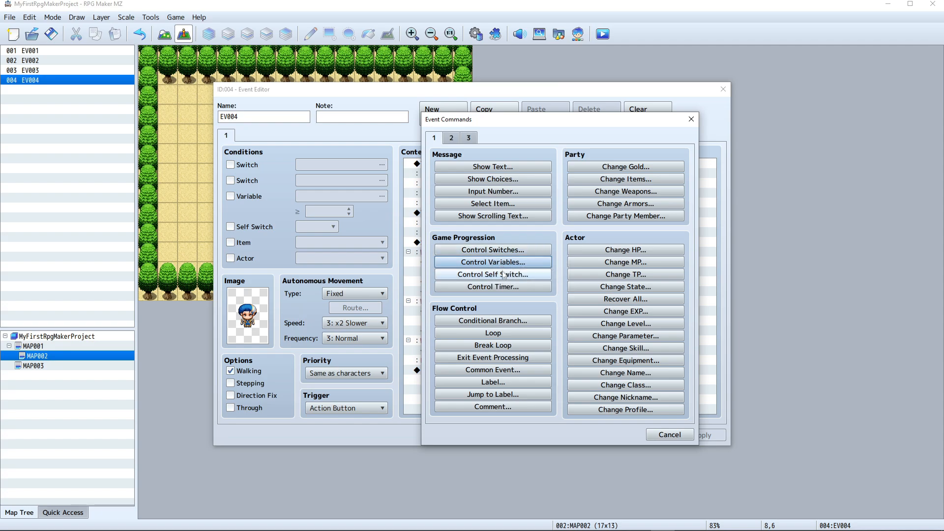
pyautogui.click(491, 320)
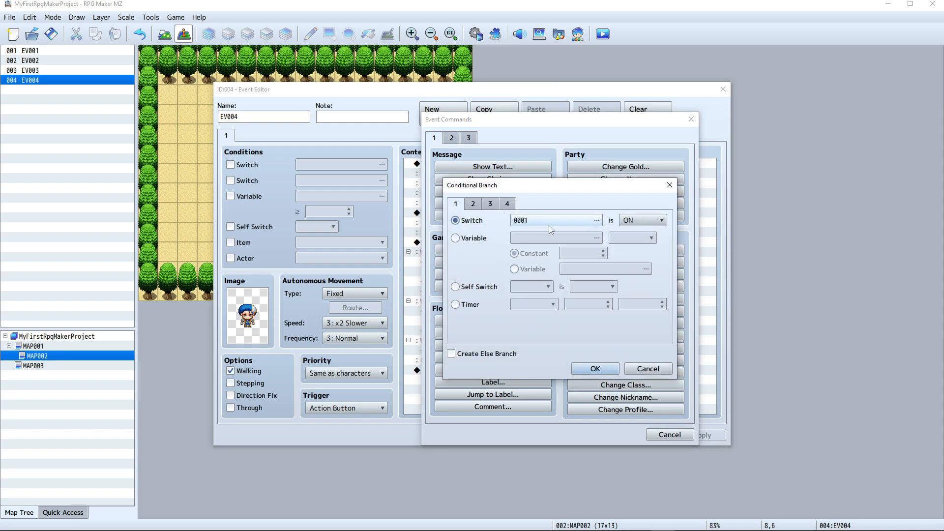
pyautogui.click(583, 220)
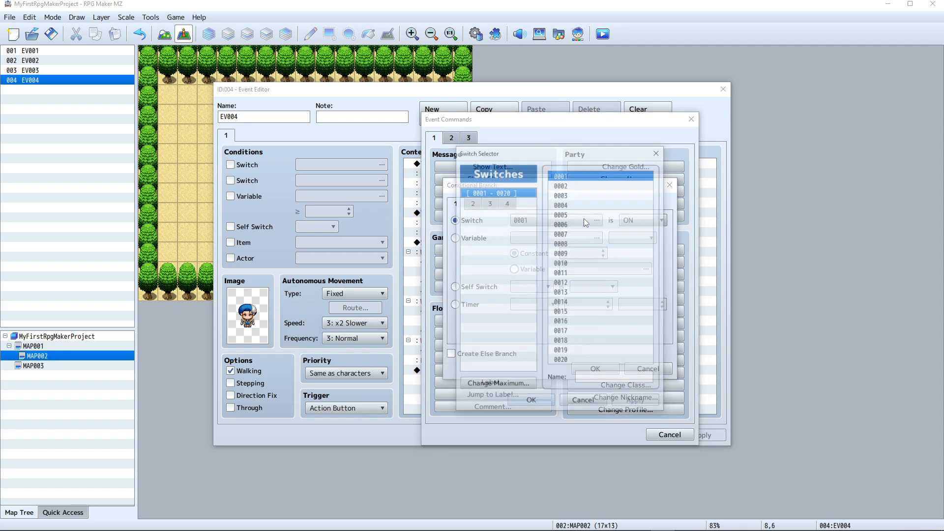
pyautogui.click(530, 402)
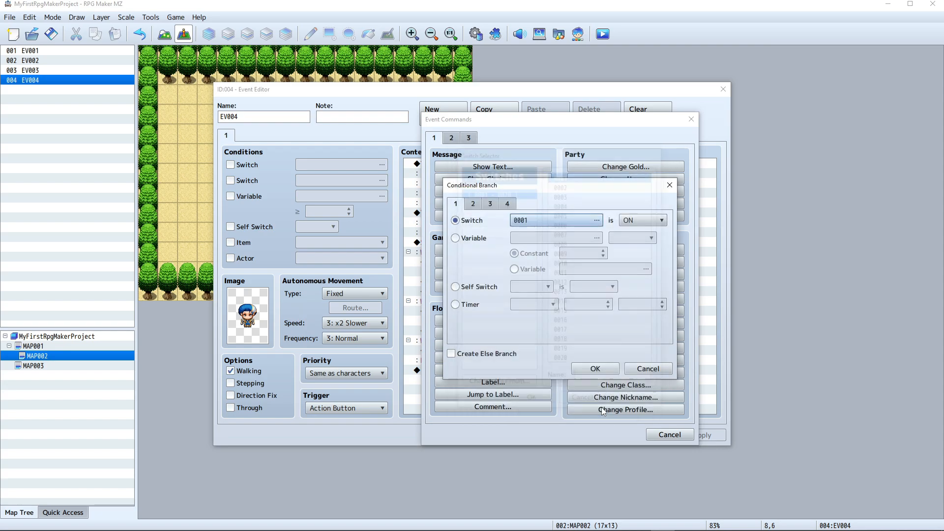
pyautogui.click(655, 222)
pyautogui.click(639, 230)
# Set the branch condition to variable 0001 QuestGiven equal to the constant 1 and add the branch to the event
pyautogui.click(473, 241)
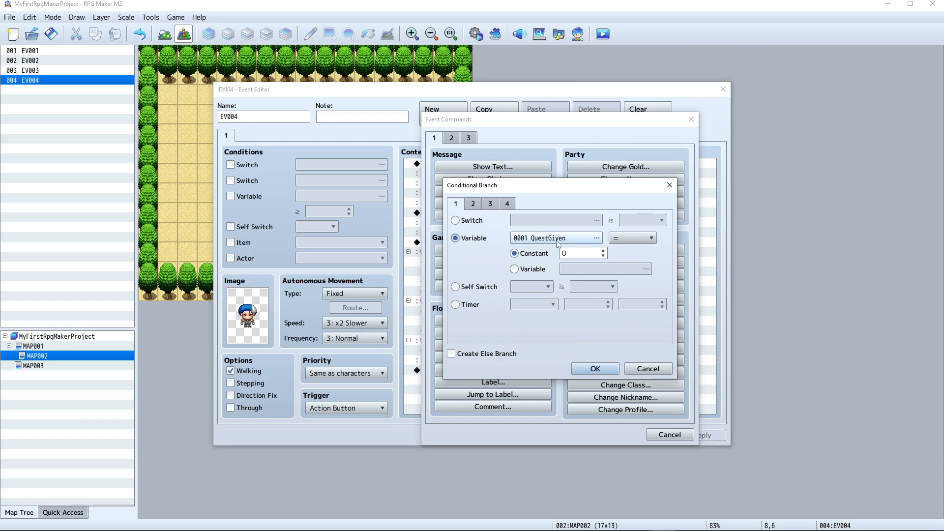
pyautogui.moveTo(577, 254); pyautogui.dragTo(504, 254)
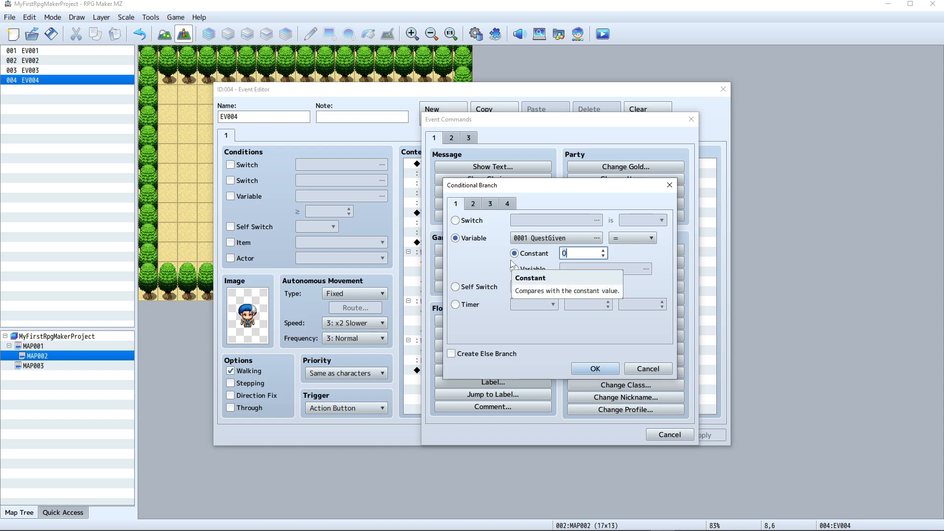
pyautogui.write('1')
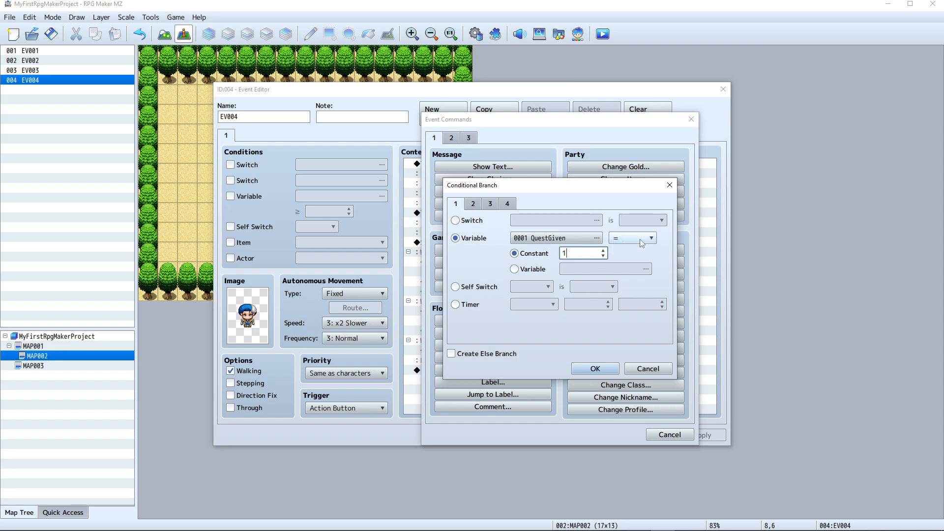
pyautogui.click(595, 368)
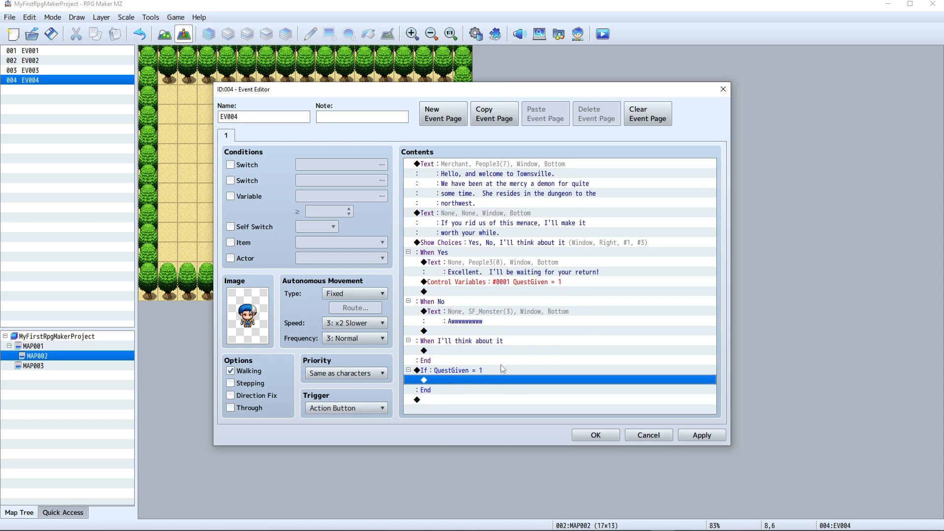
# Add a Show Text command inside the QuestGiven = 1 branch reading "Have you eliminated the threat?"
pyautogui.doubleClick(471, 381)
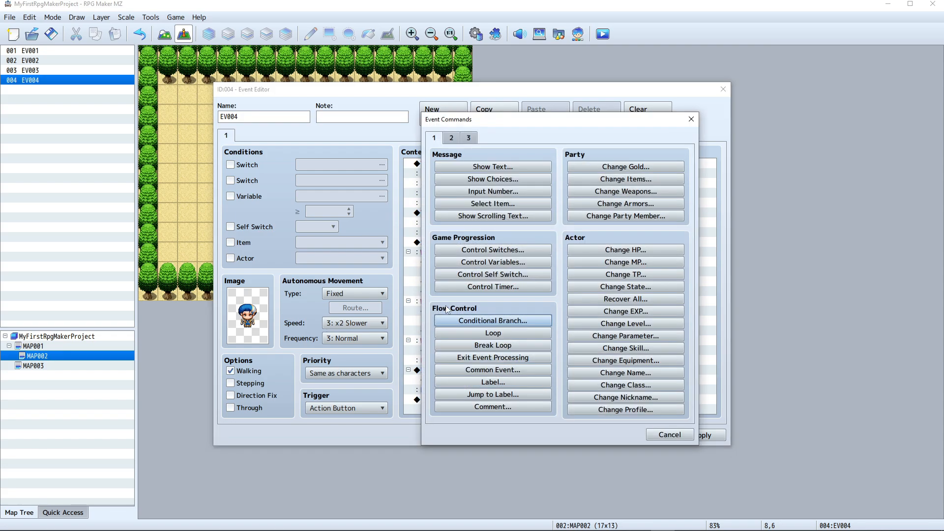
pyautogui.click(502, 181)
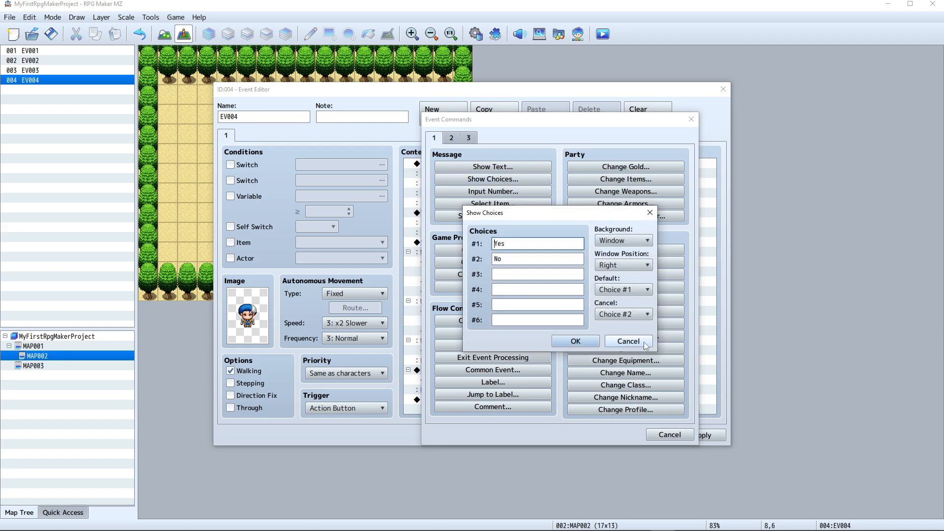
pyautogui.click(628, 342)
pyautogui.click(511, 167)
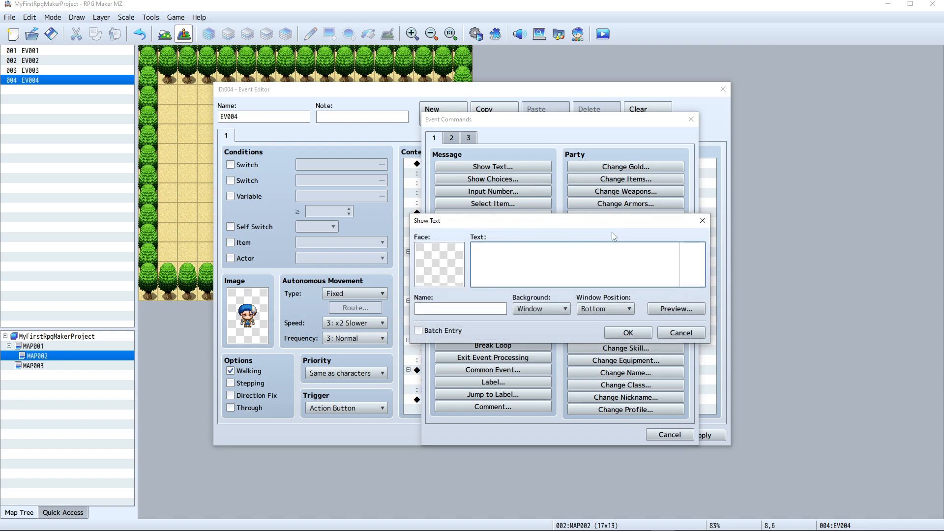
pyautogui.write('Have you eliminated the threat?')
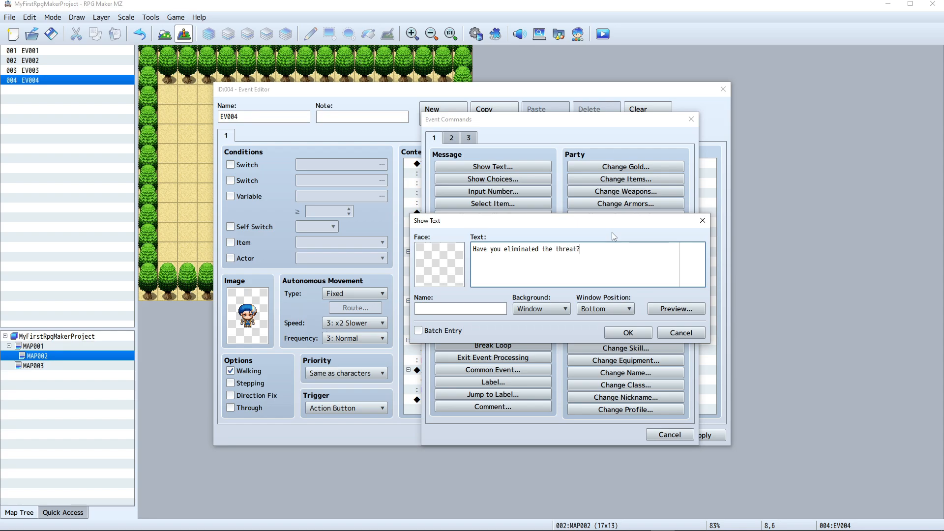
pyautogui.click(644, 334)
# Add a Show Choices command with the choices Yes and No below the new question text in the branch
pyautogui.doubleClick(467, 401)
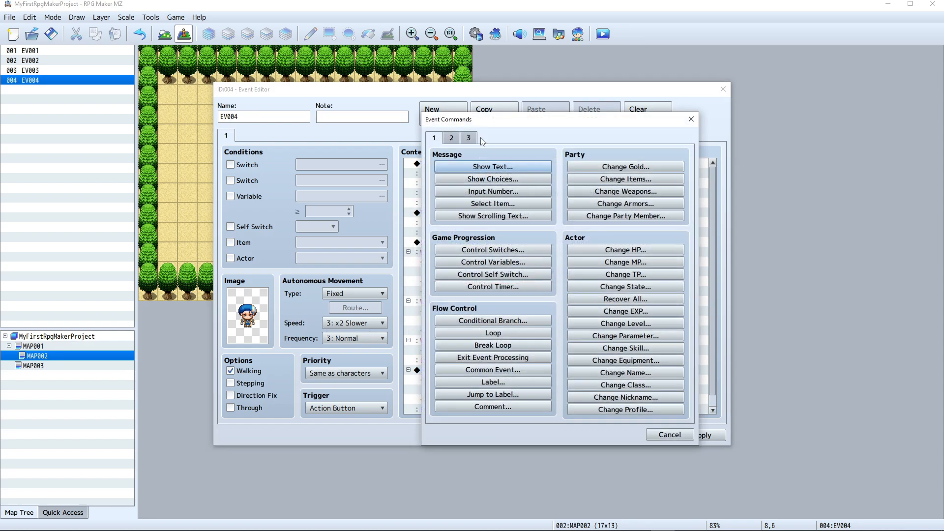
pyautogui.click(480, 180)
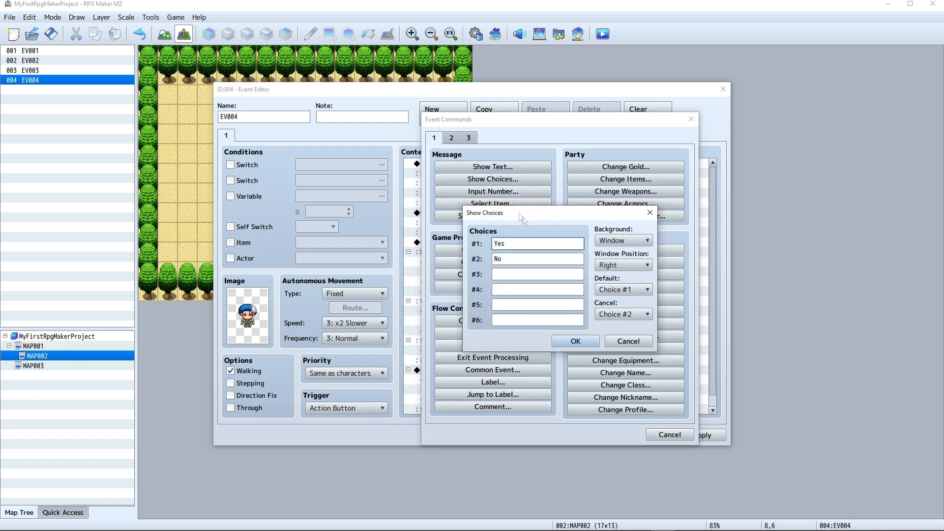
pyautogui.click(587, 344)
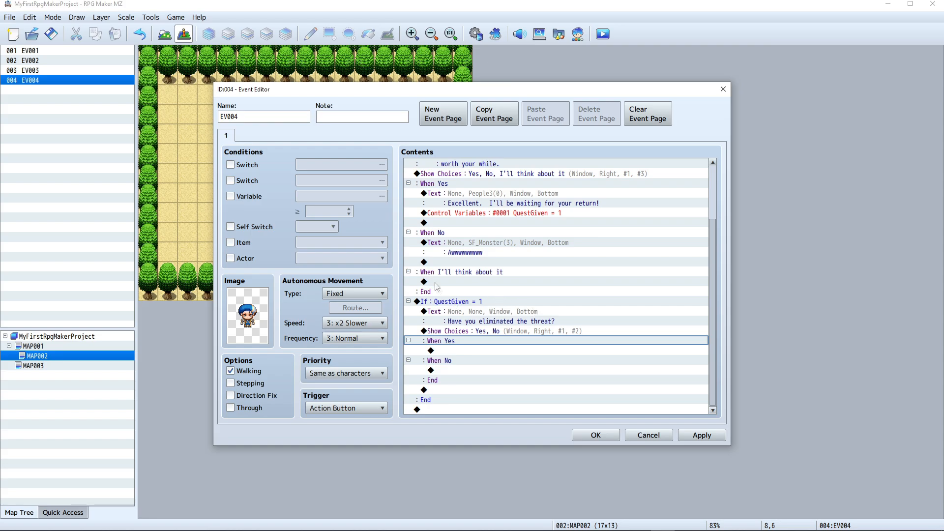
# Collapse the three branches of the original choices and move the whole QuestGiven = 1 block to the start of the event contents
pyautogui.click(408, 272)
pyautogui.click(408, 242)
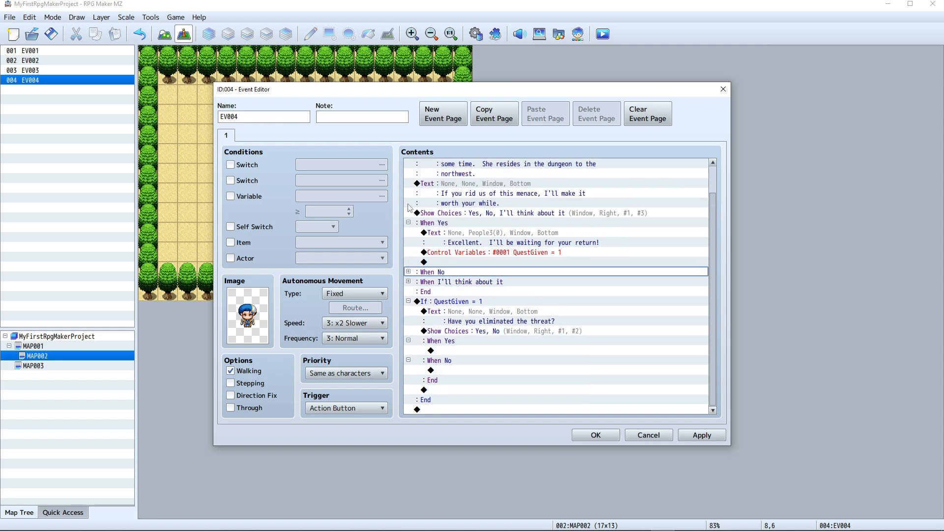
pyautogui.click(409, 223)
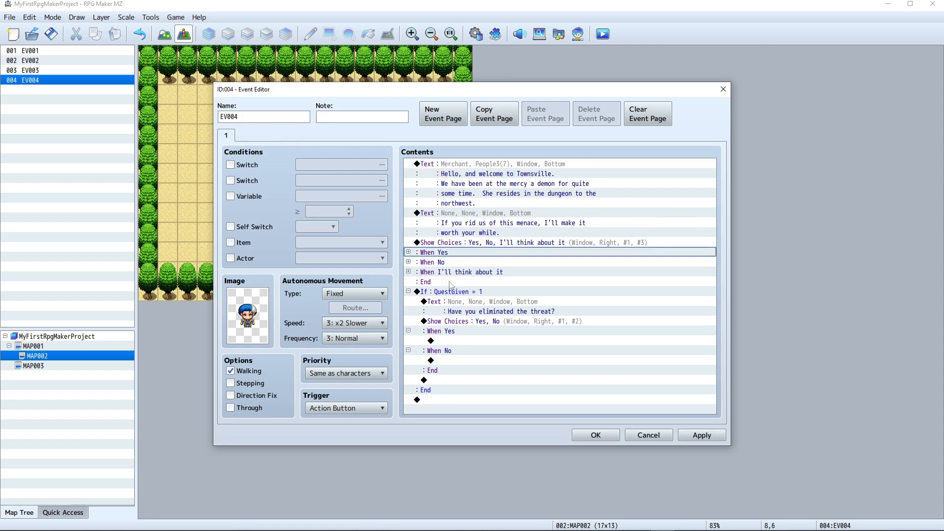
pyautogui.moveTo(454, 292); pyautogui.dragTo(443, 159)
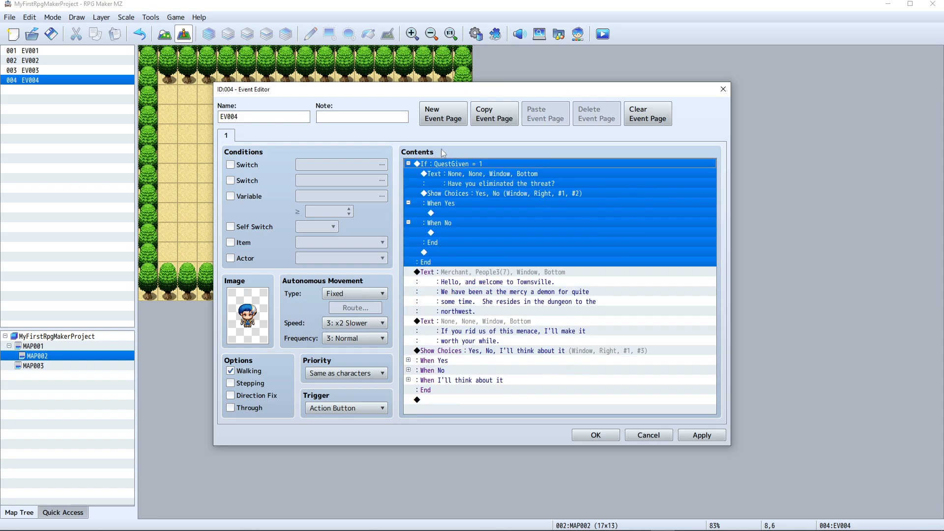
pyautogui.click(480, 196)
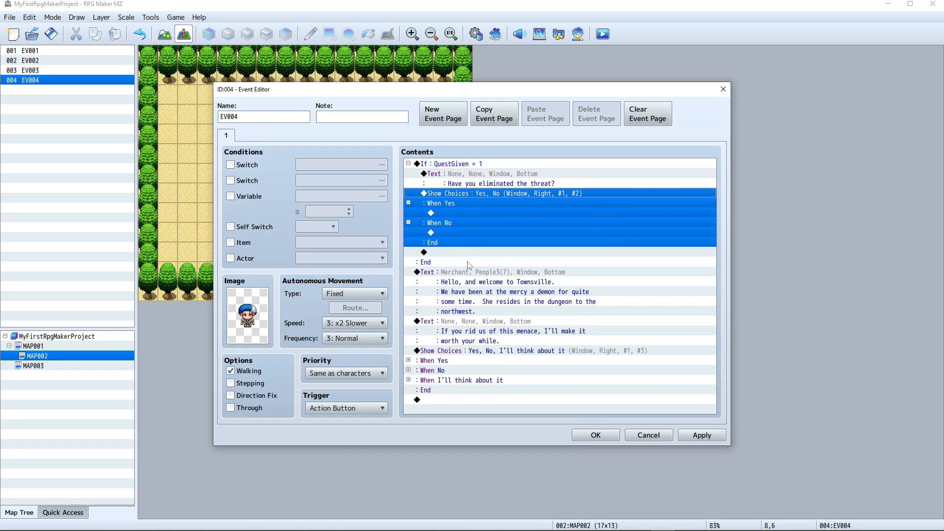
pyautogui.click(460, 233)
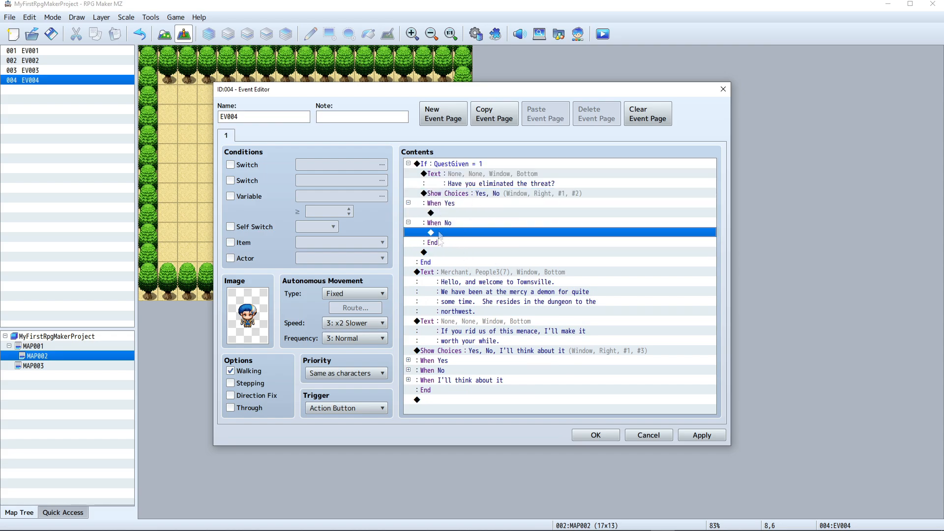
pyautogui.click(441, 262)
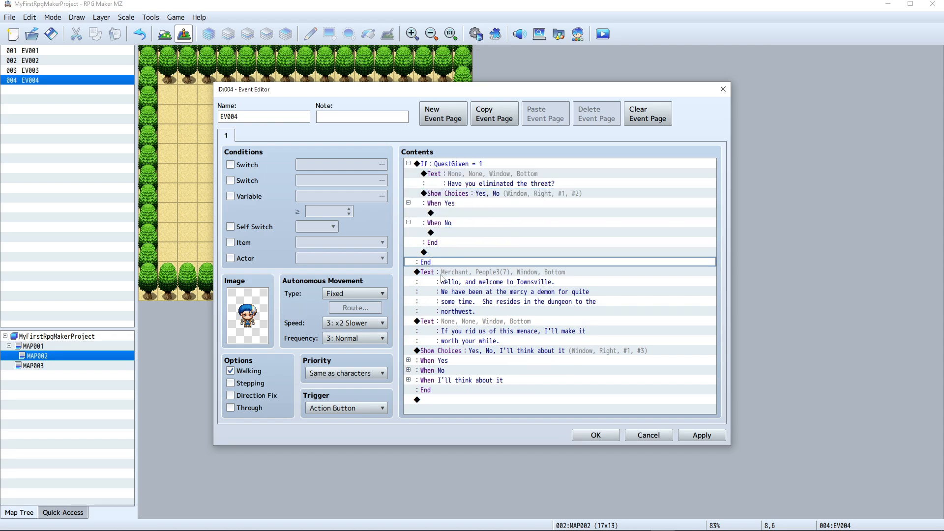
pyautogui.click(441, 274)
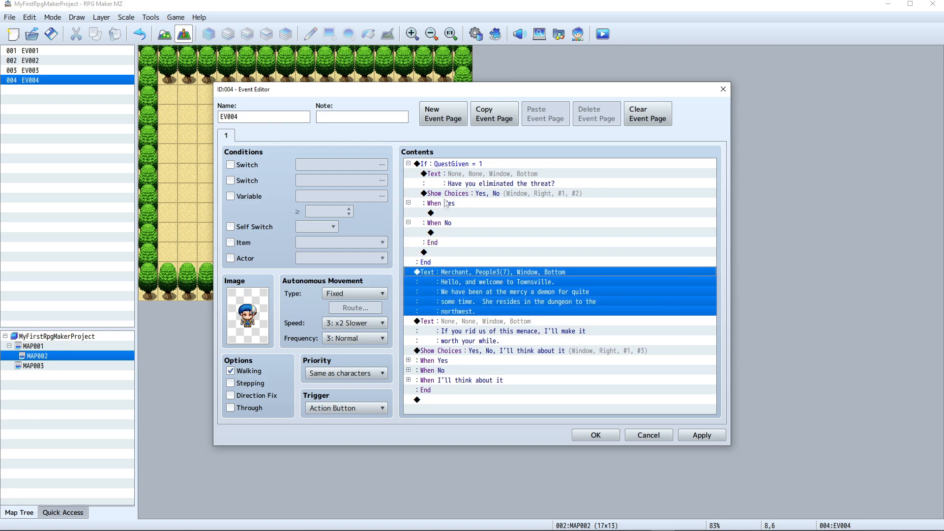
pyautogui.click(472, 166)
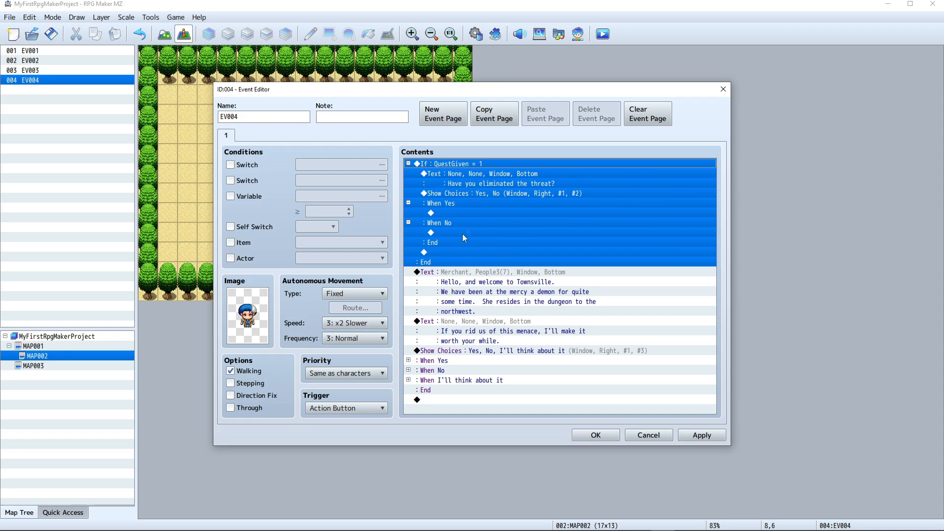
# Add Exit Event Processing after the Yes/No choices at the end of the QuestGiven = 1 branch, and save the event
pyautogui.click(438, 253)
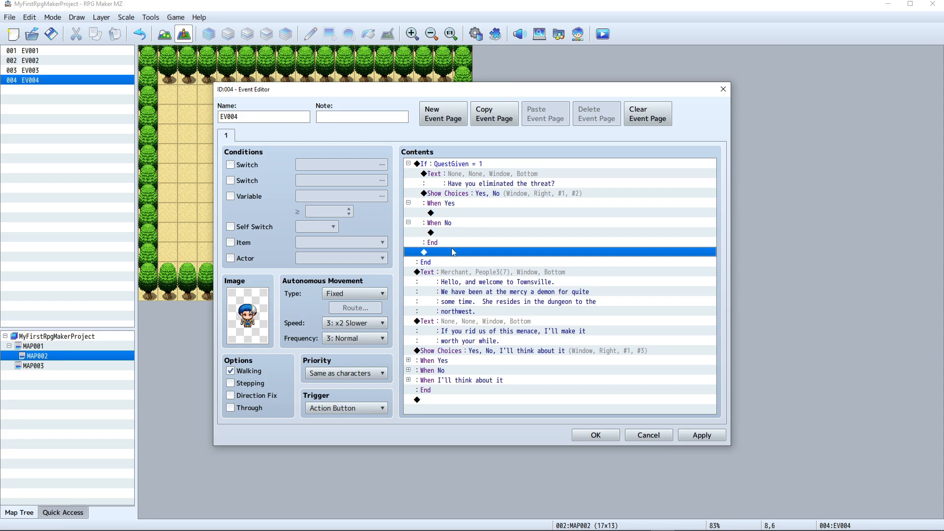
pyautogui.doubleClick(493, 253)
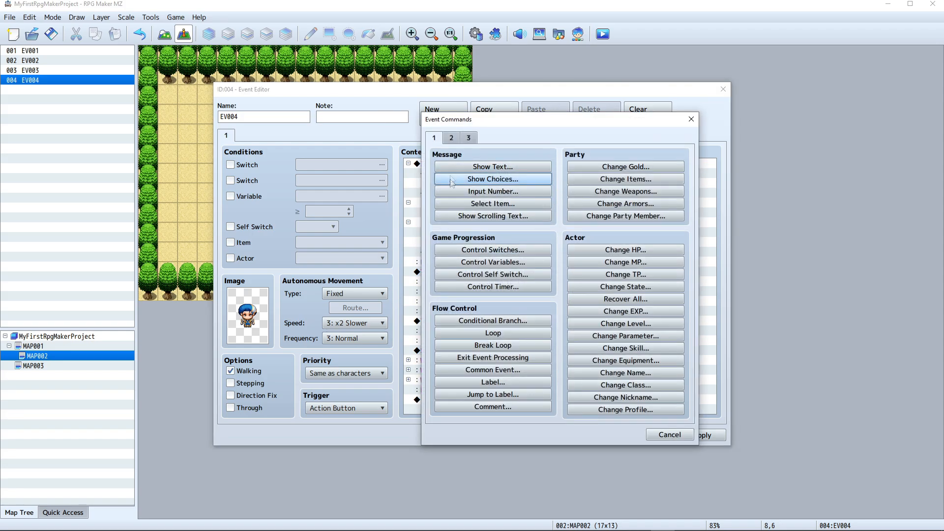
pyautogui.click(512, 357)
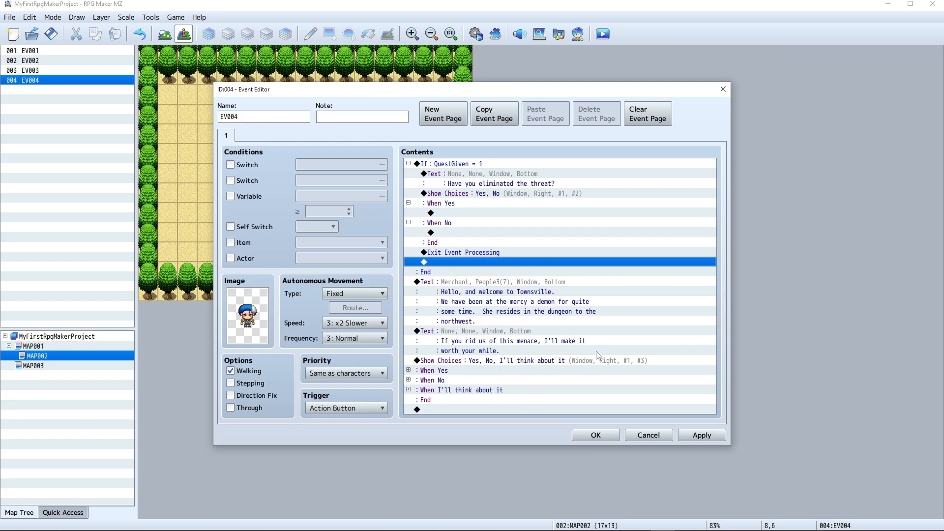
pyautogui.click(714, 437)
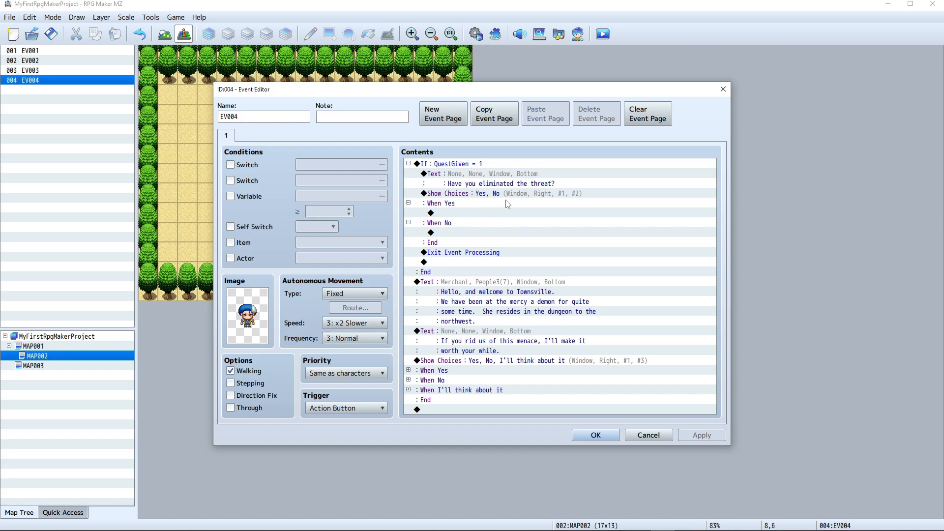
pyautogui.click(604, 437)
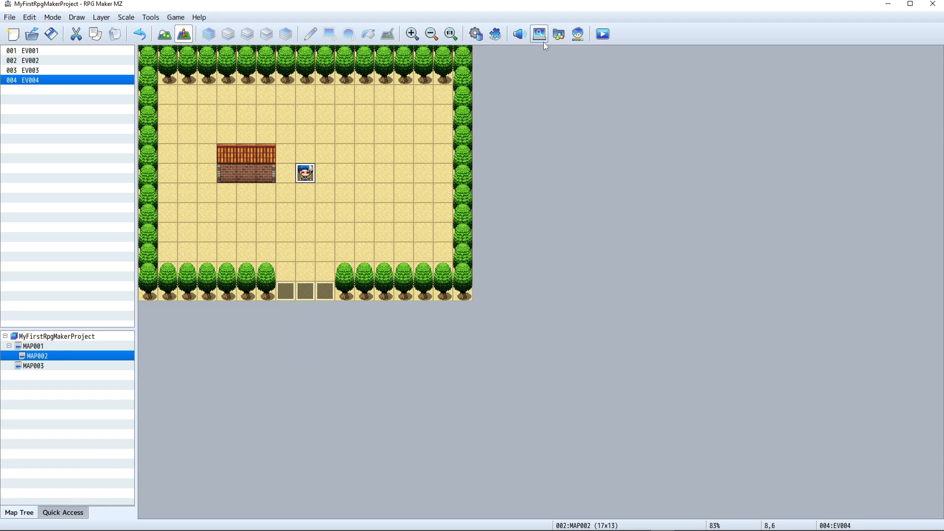
# Launch a playtest of the project and start a new game
pyautogui.click(603, 34)
pyautogui.click(463, 285)
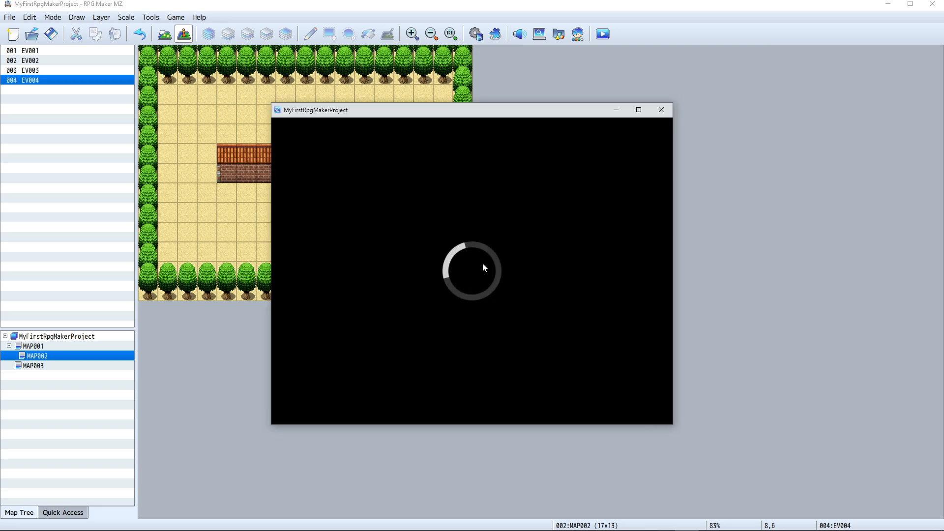
pyautogui.press('Return')
pyautogui.press('Return')
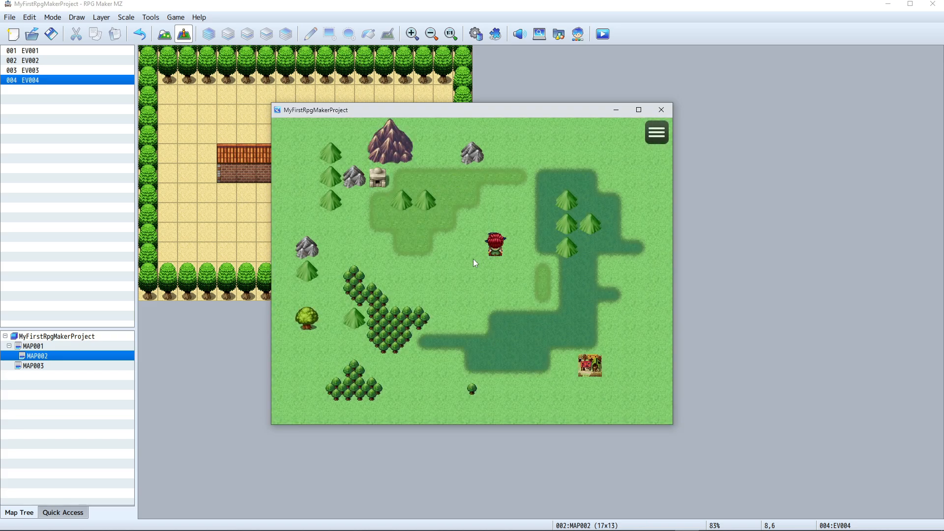
# Lead the party across the world map into the town and walk up to the merchant
pyautogui.click(544, 355)
pyautogui.press('Right')
pyautogui.press('Right')
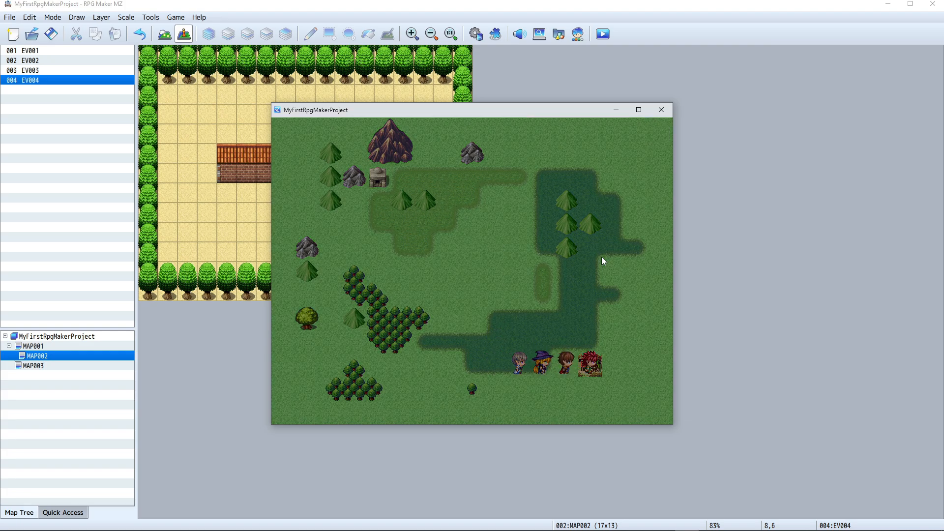
pyautogui.press('Up')
pyautogui.press('Up')
pyautogui.press('Up')
pyautogui.press('Up')
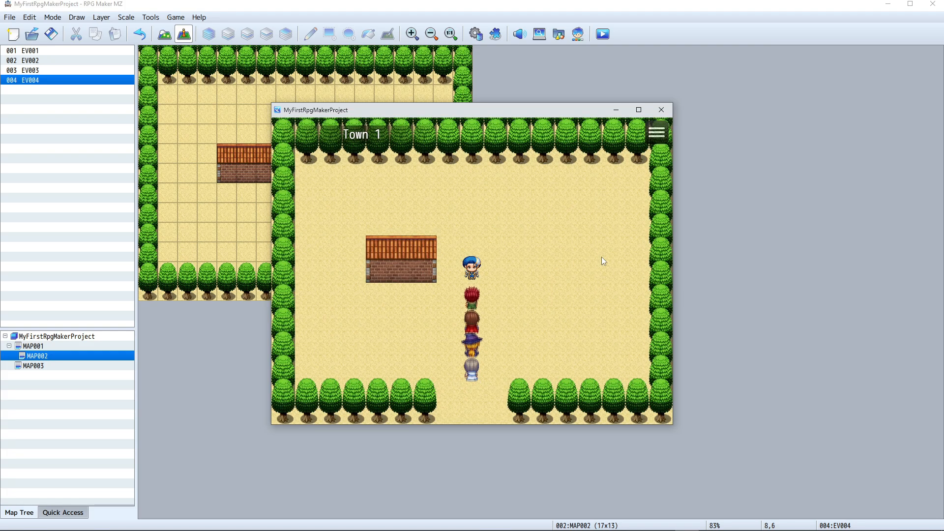
# Accept the merchant's quest with Yes, and talk to him again to answer Yes to the question about the threat
pyautogui.press('Return')
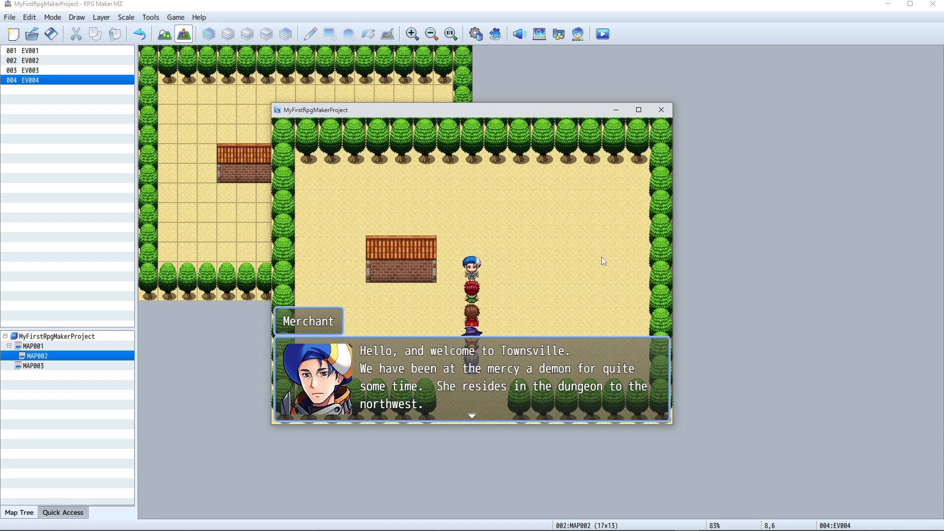
pyautogui.press('Return')
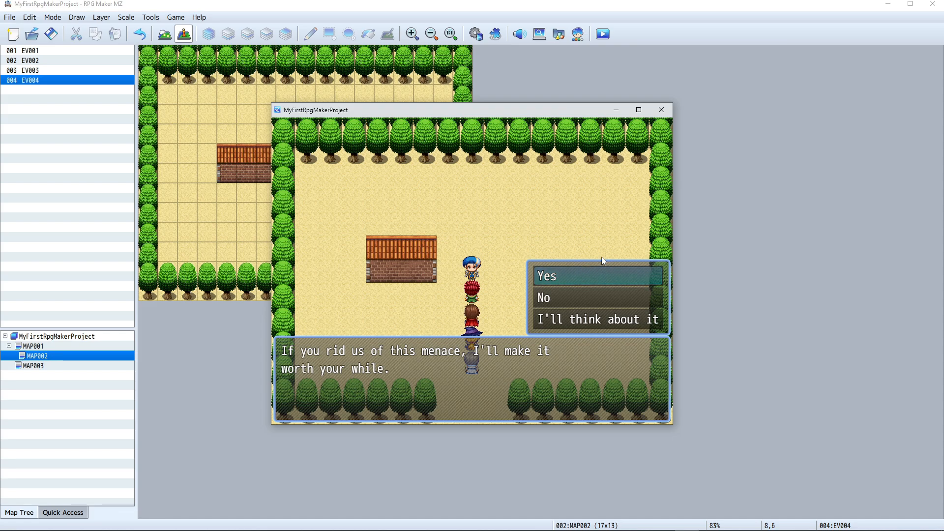
pyautogui.press('Return')
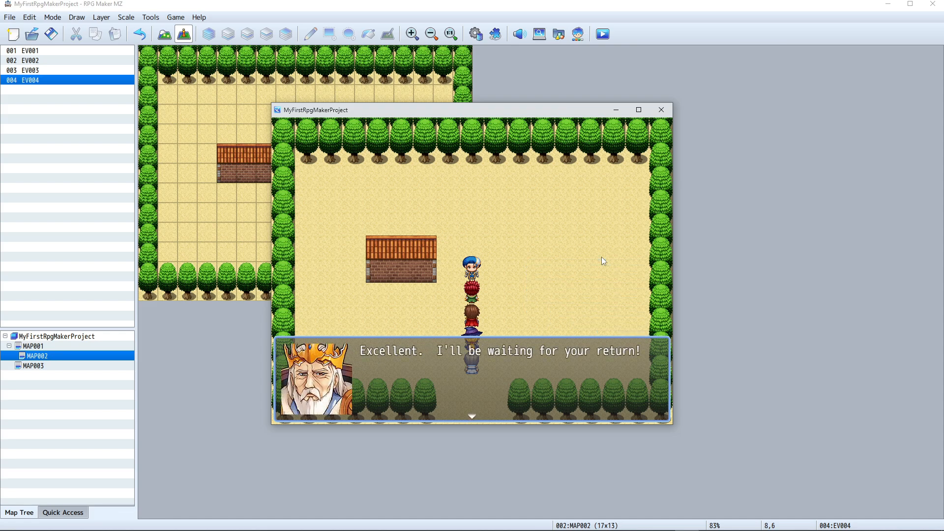
pyautogui.press('Return')
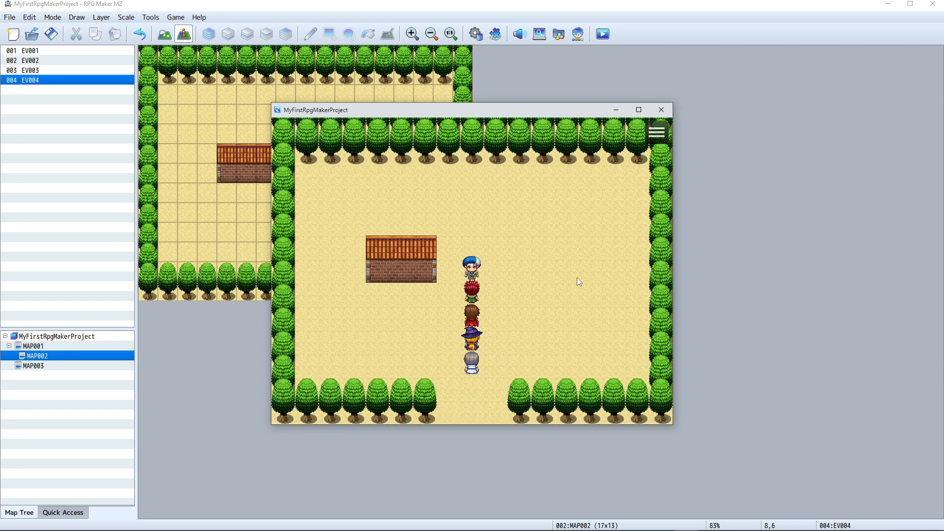
pyautogui.press('Return')
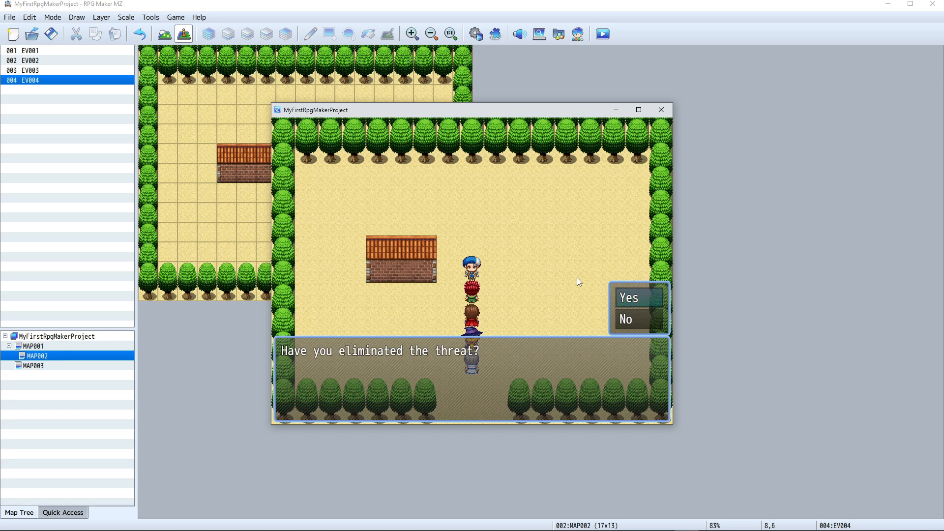
pyautogui.press('Return')
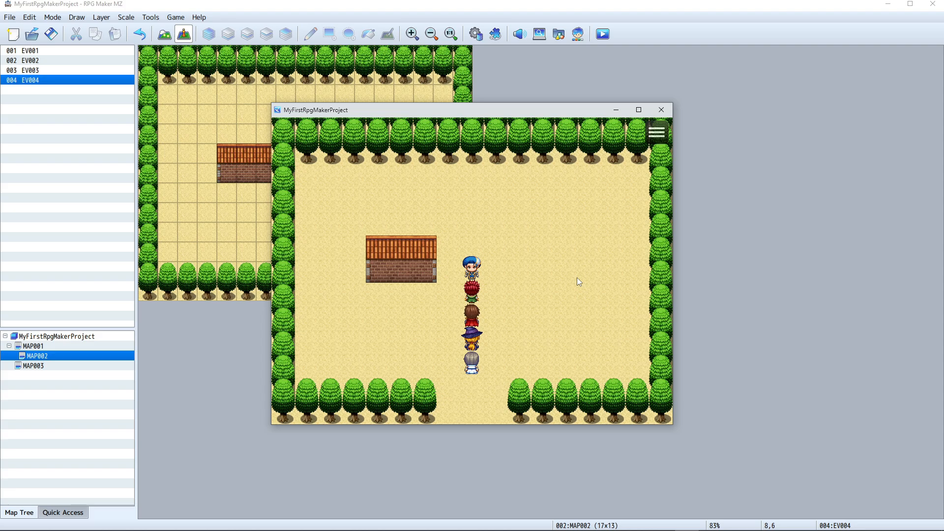
# Save the game to File 2 and end it to the title screen
pyautogui.click(657, 133)
pyautogui.click(607, 292)
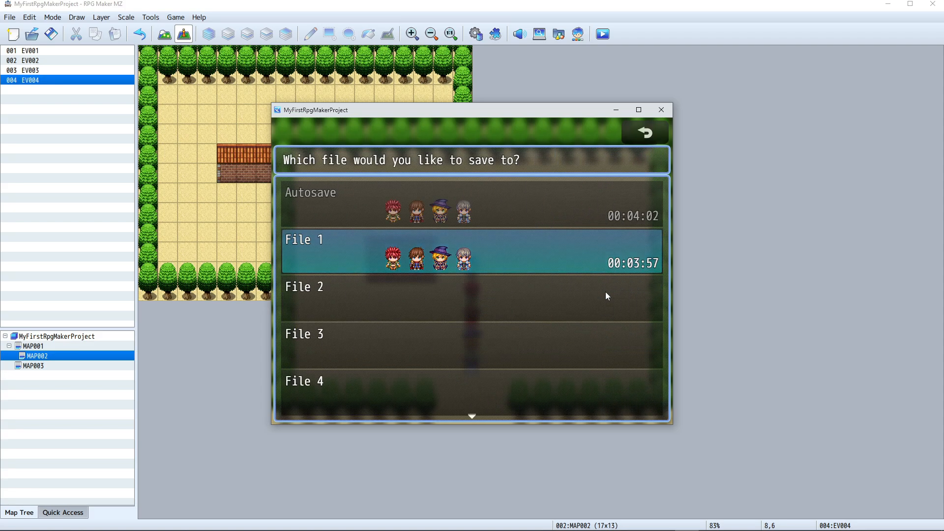
pyautogui.click(466, 301)
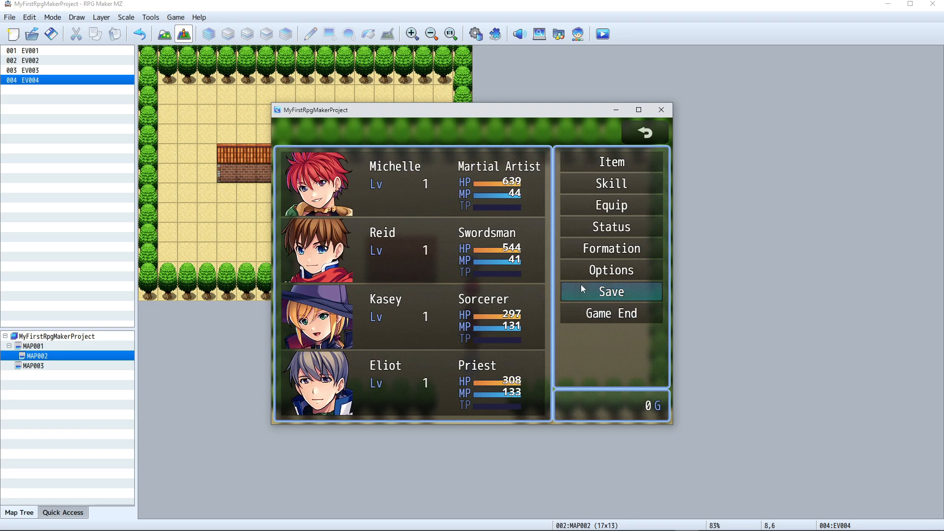
pyautogui.click(627, 316)
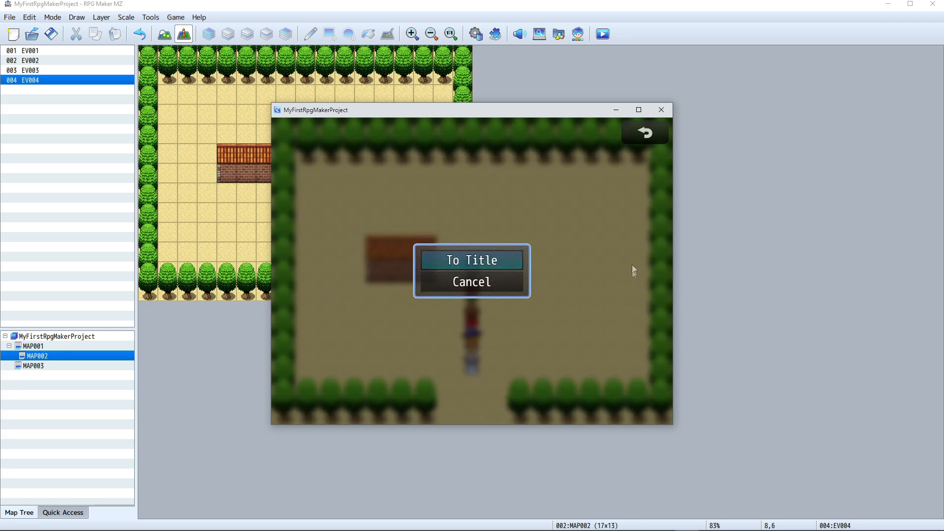
pyautogui.click(500, 261)
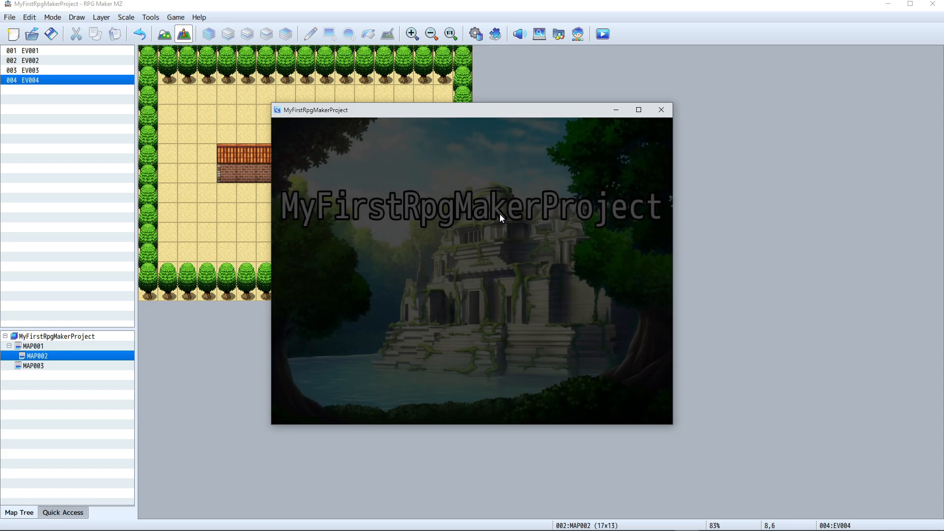
# Continue the game from File 2 and answer No to the merchant's question about the threat
pyautogui.press('Up')
pyautogui.press('Down')
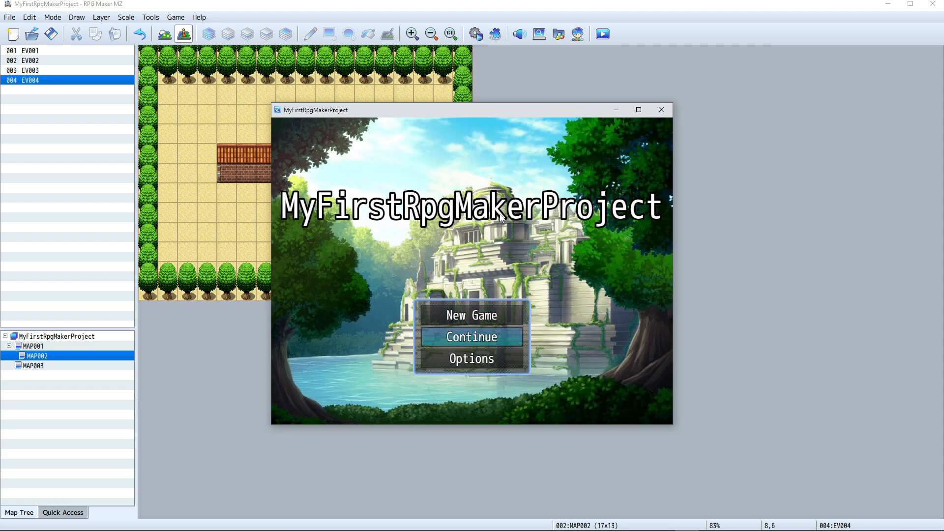
pyautogui.press('Return')
pyautogui.press('Down')
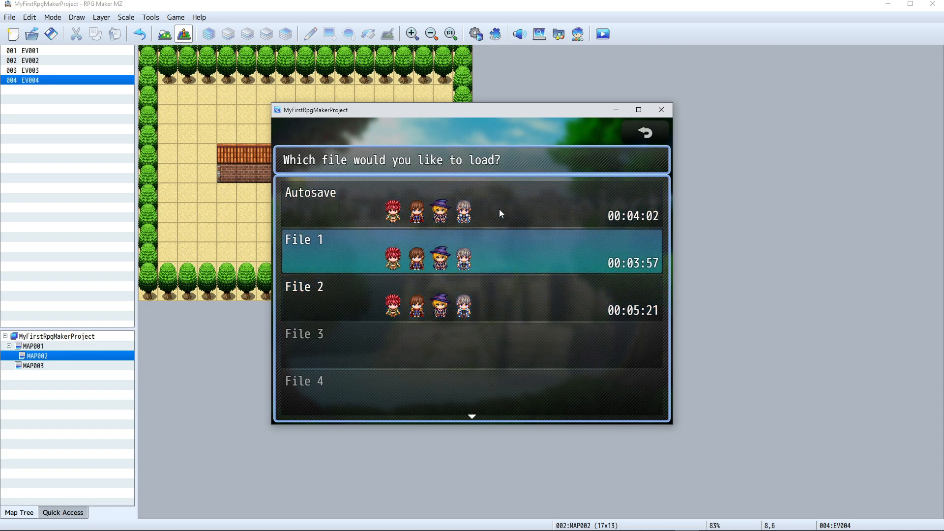
pyautogui.click(489, 296)
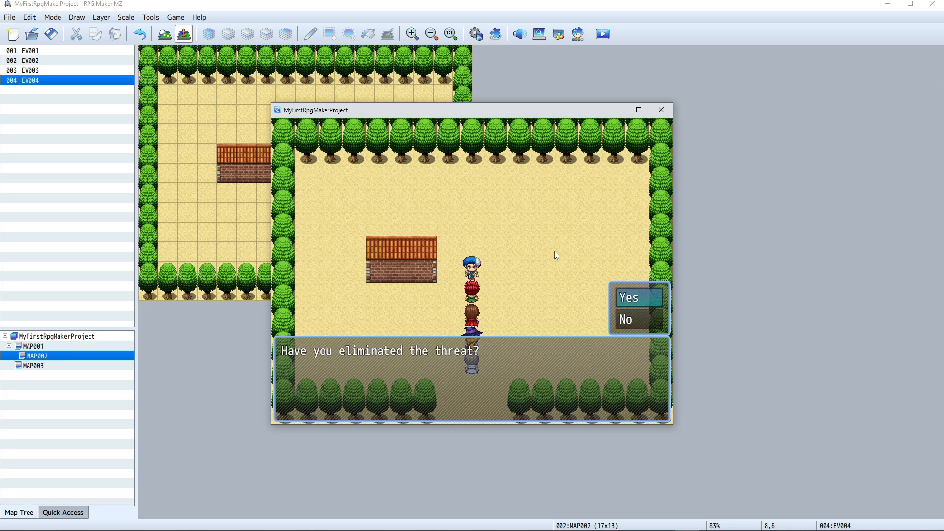
pyautogui.press('Down')
pyautogui.press('Return')
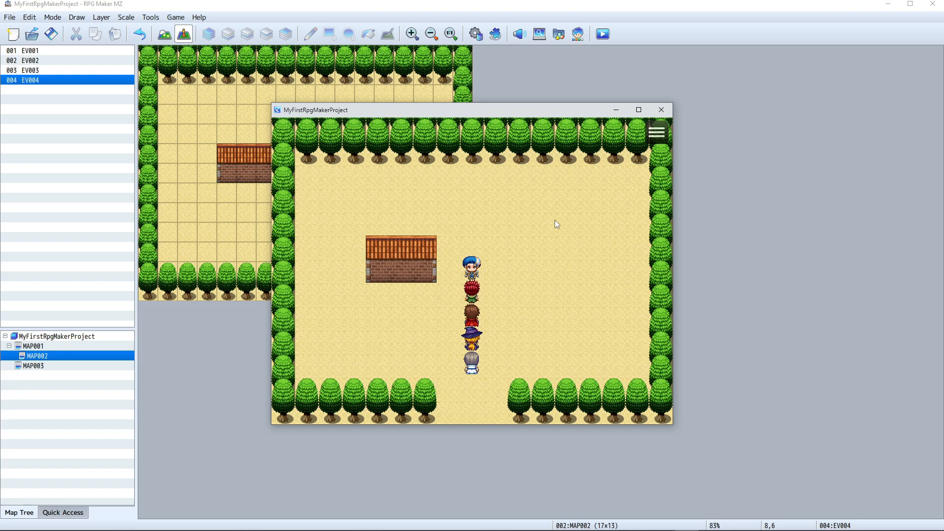
# Switch the editor to MAP003 and open the Hi_monster troop in the database
pyautogui.click(33, 366)
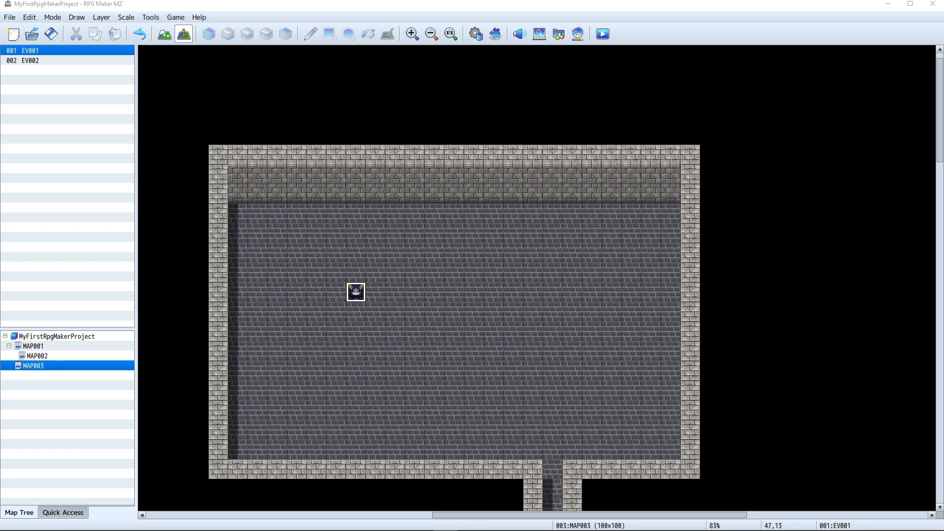
pyautogui.click(151, 17)
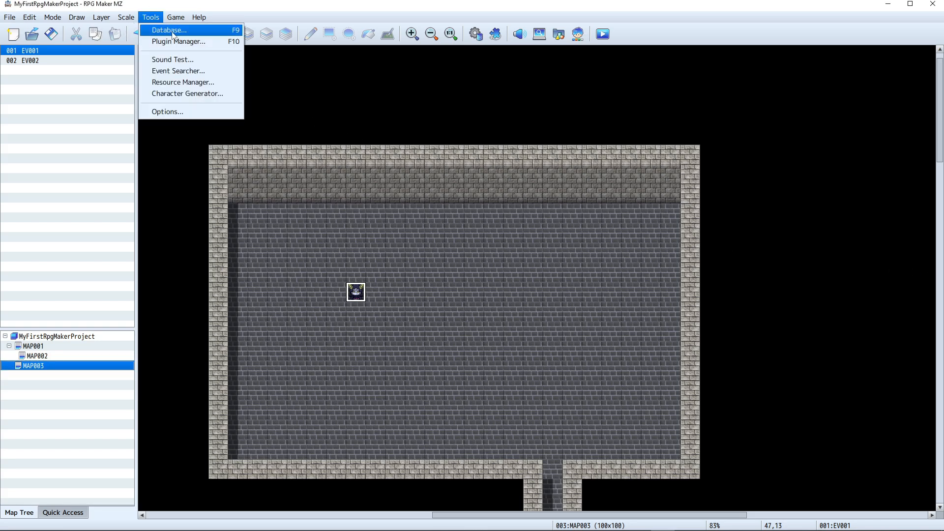
pyautogui.click(169, 31)
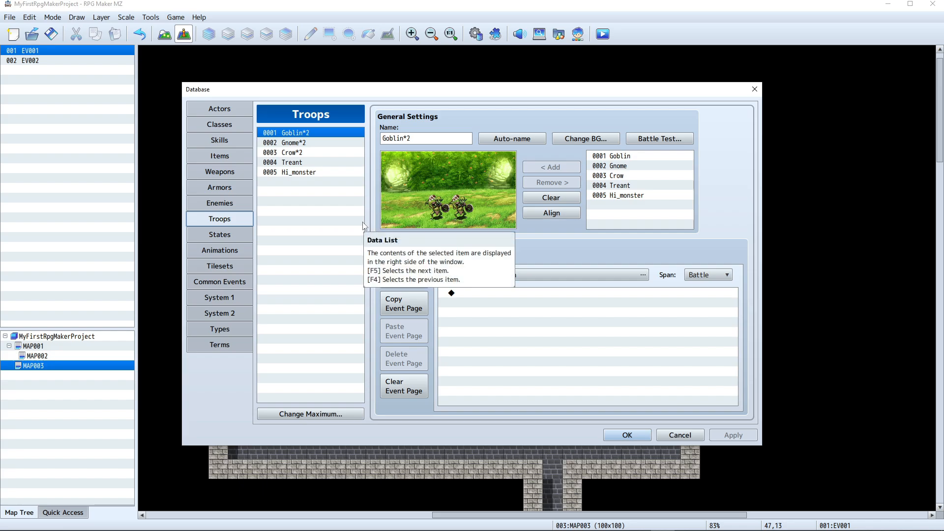
pyautogui.click(305, 172)
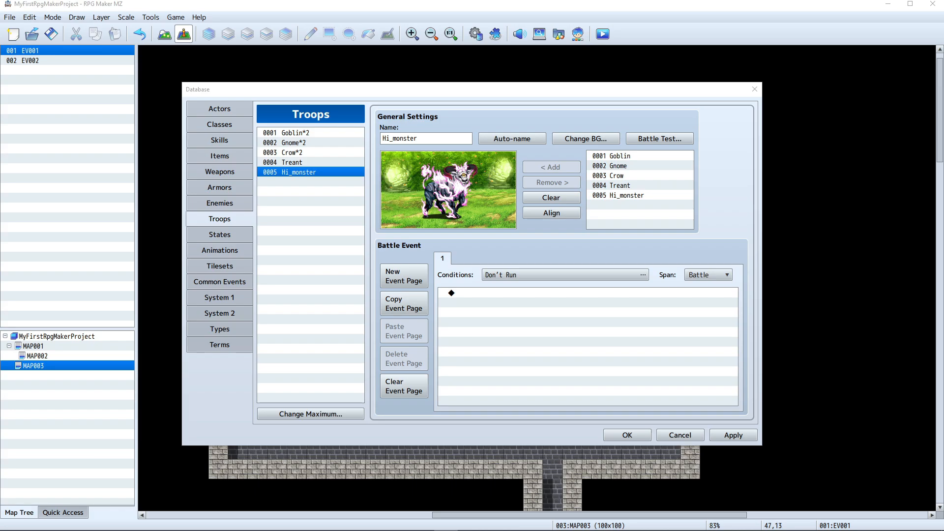
# Raise the maximum number of troops to 6 and name the new troop Demonica
pyautogui.click(314, 414)
pyautogui.click(298, 407)
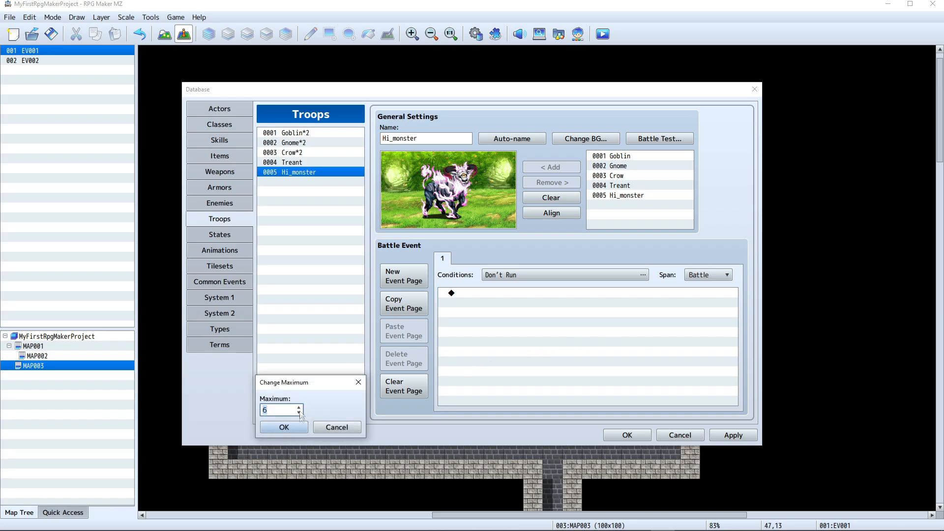
pyautogui.click(300, 426)
pyautogui.click(343, 182)
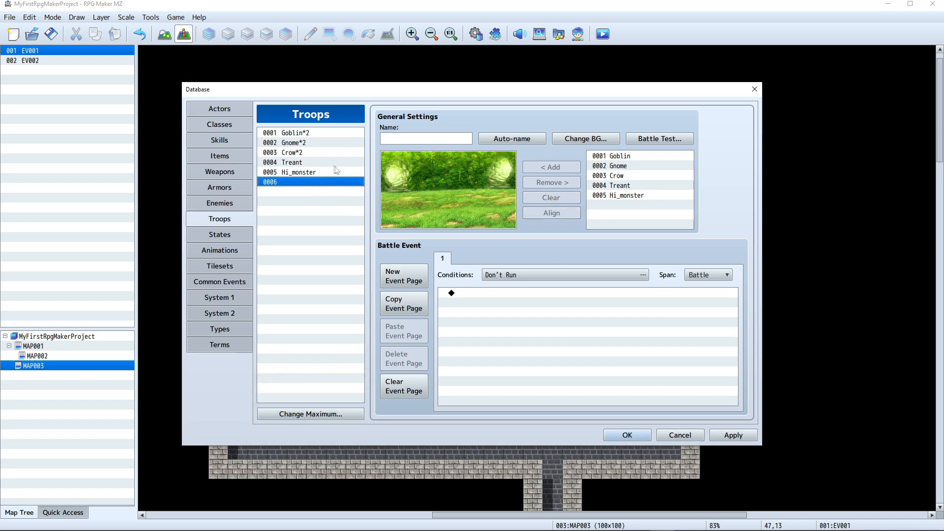
pyautogui.click(425, 138)
pyautogui.write('Demonica')
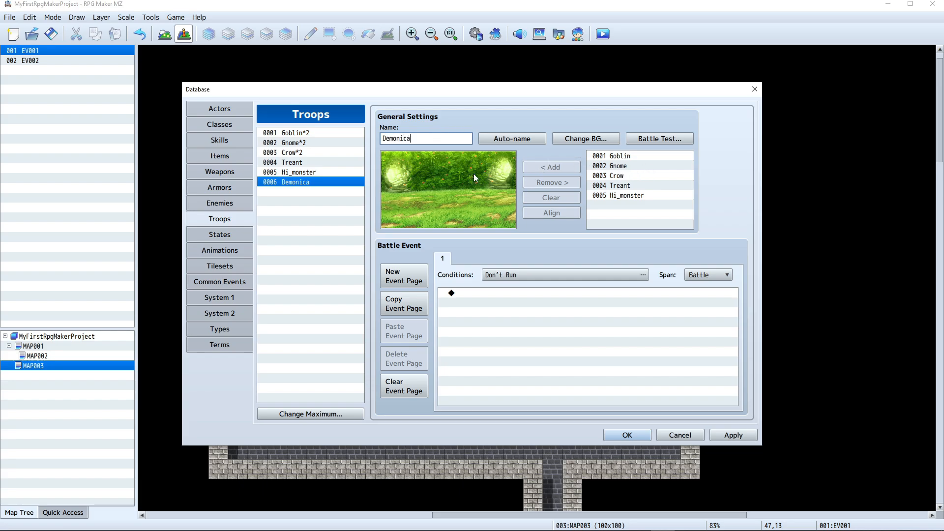
# Preview several wall images for the Demonica troop's battle background and set the wall to Stone2
pyautogui.click(583, 140)
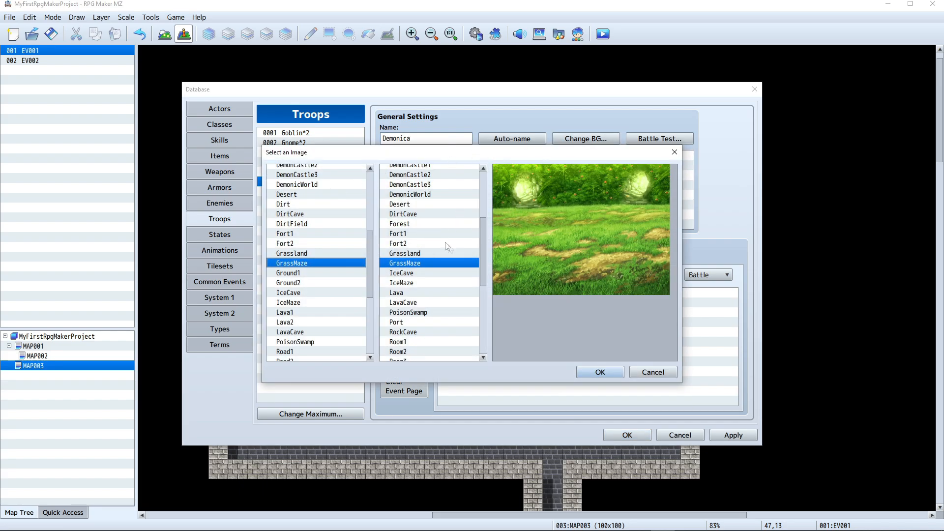
pyautogui.moveTo(485, 254); pyautogui.dragTo(487, 207)
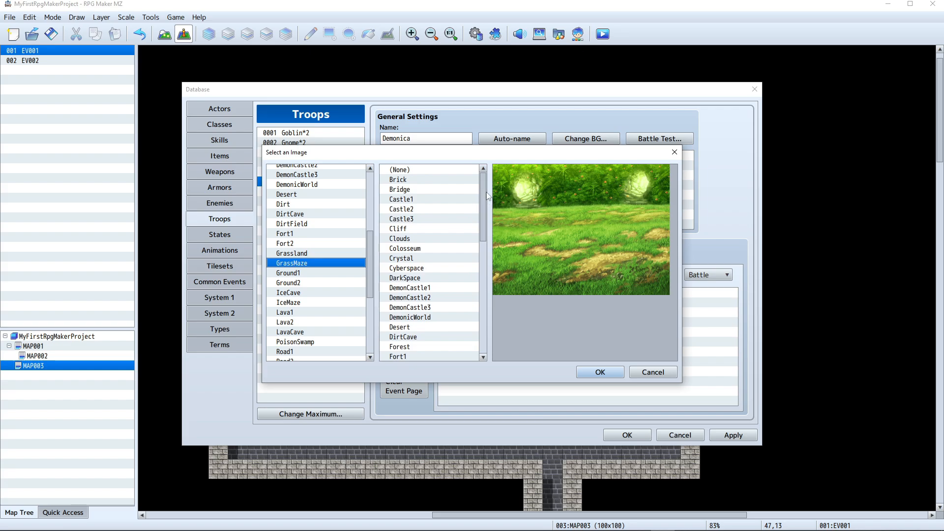
pyautogui.click(414, 210)
pyautogui.click(417, 224)
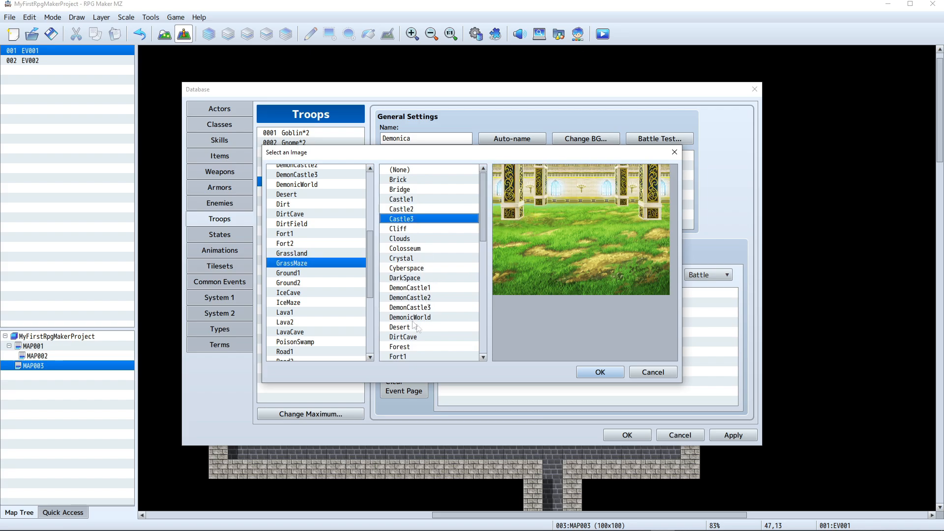
pyautogui.click(438, 307)
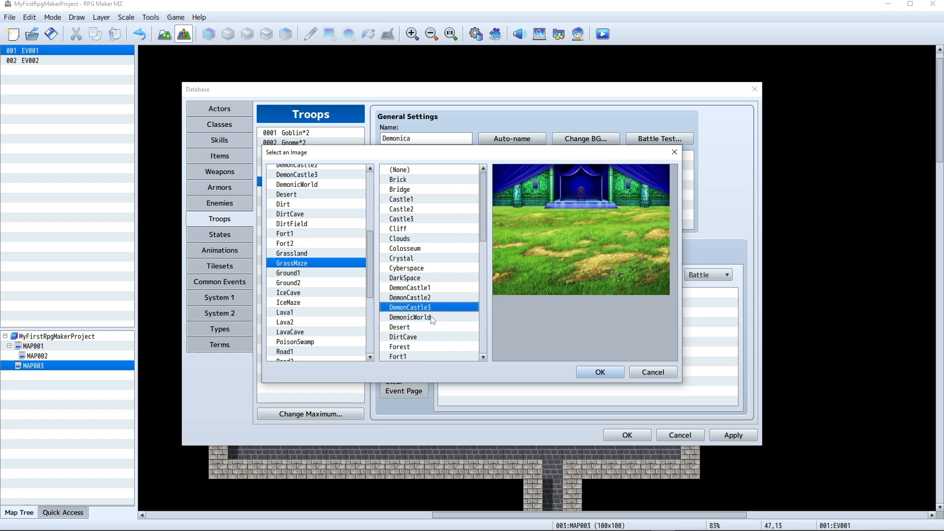
pyautogui.click(433, 317)
pyautogui.click(428, 307)
pyautogui.click(426, 298)
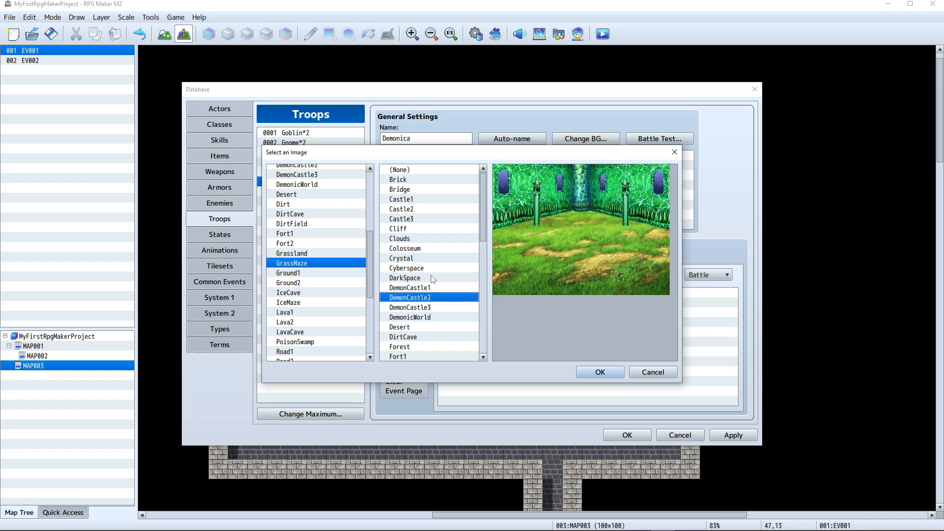
pyautogui.click(423, 228)
pyautogui.click(424, 307)
pyautogui.click(424, 328)
pyautogui.click(425, 280)
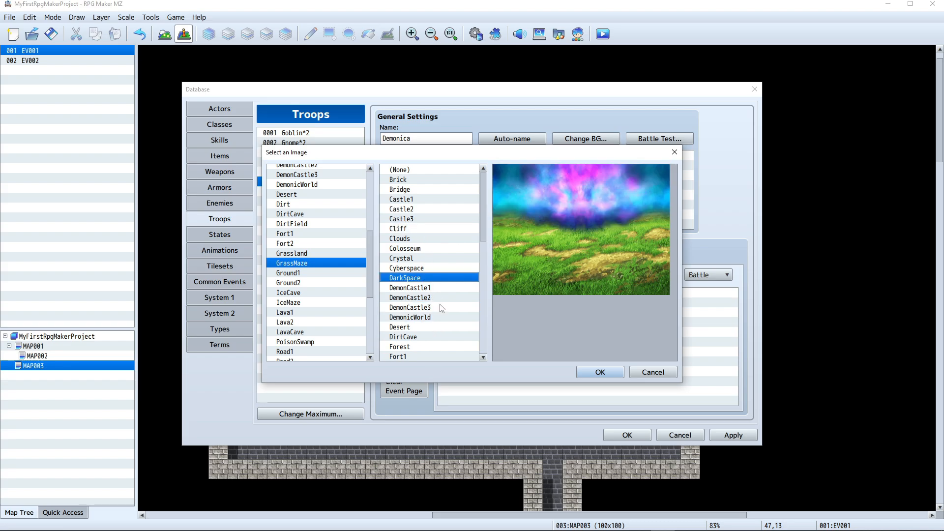
pyautogui.click(441, 307)
pyautogui.click(433, 297)
pyautogui.scroll(-1, 423, 310)
pyautogui.click(412, 326)
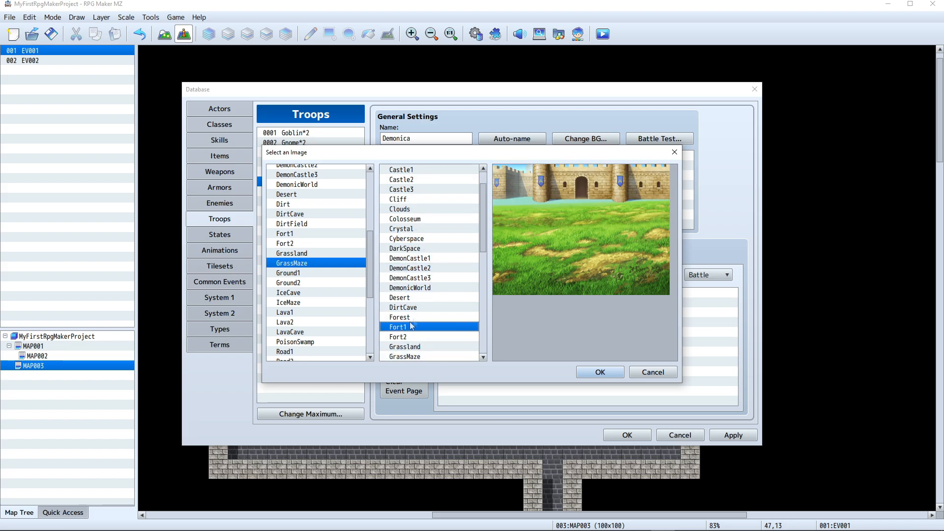
pyautogui.scroll(-10, 426, 305)
pyautogui.click(425, 259)
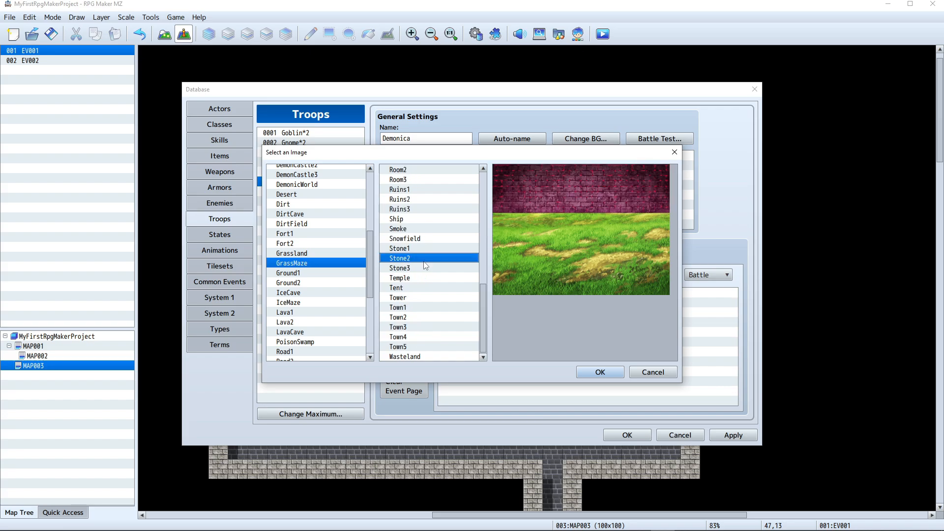
pyautogui.click(604, 372)
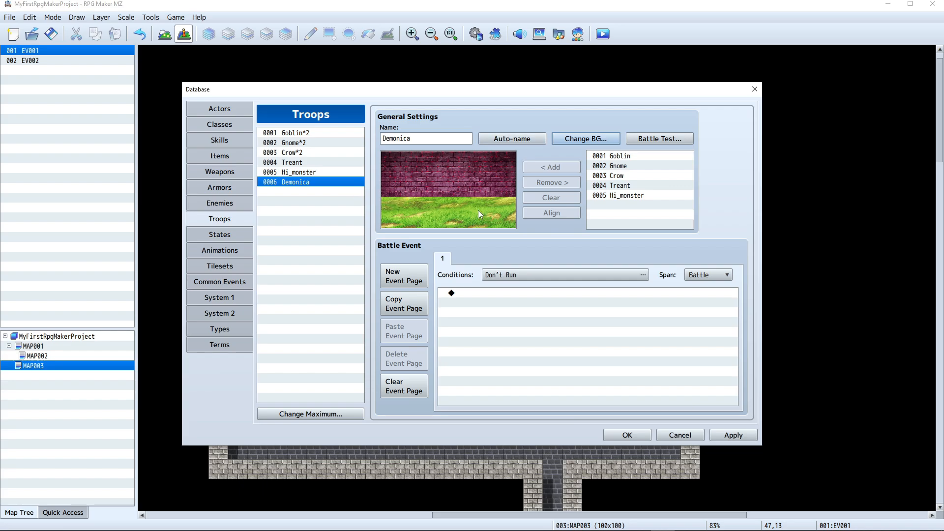
# Set the ground image of the Demonica troop's battle background to Stone2
pyautogui.click(586, 140)
pyautogui.moveTo(368, 238); pyautogui.dragTo(375, 308)
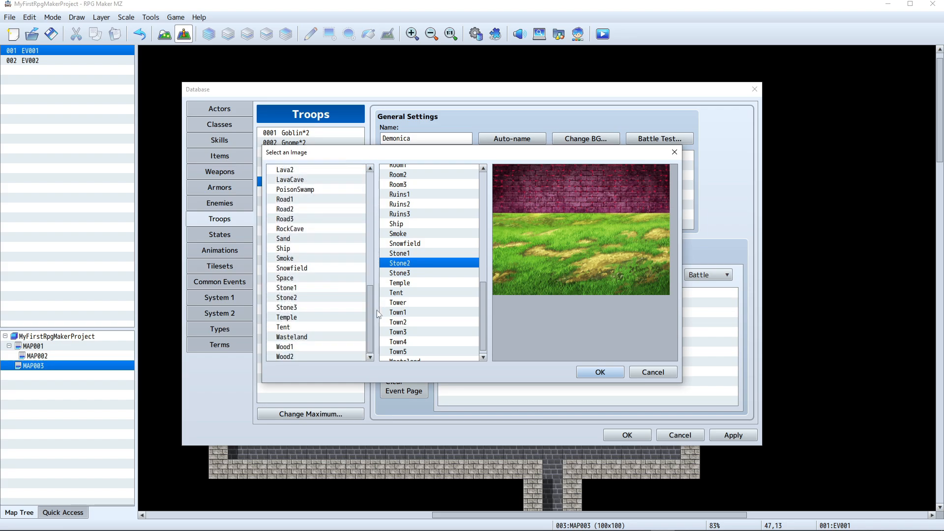
pyautogui.click(291, 298)
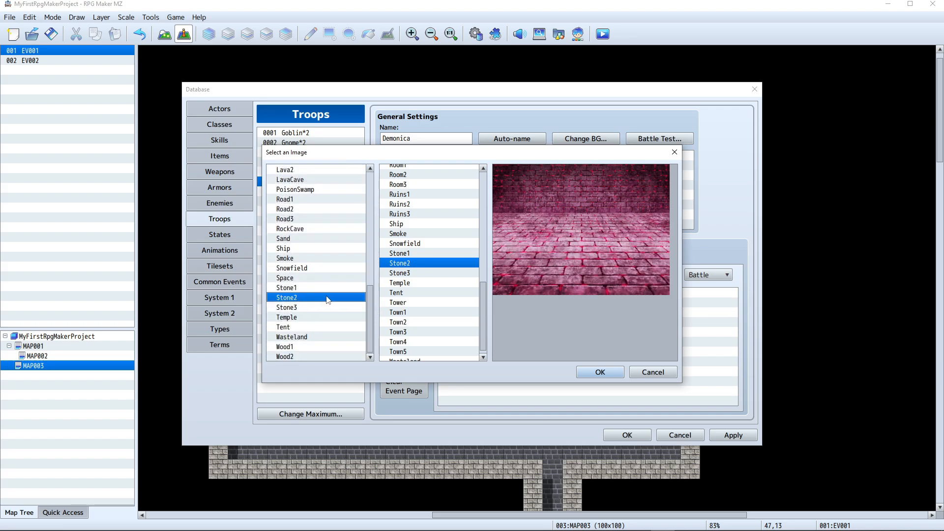
pyautogui.click(600, 372)
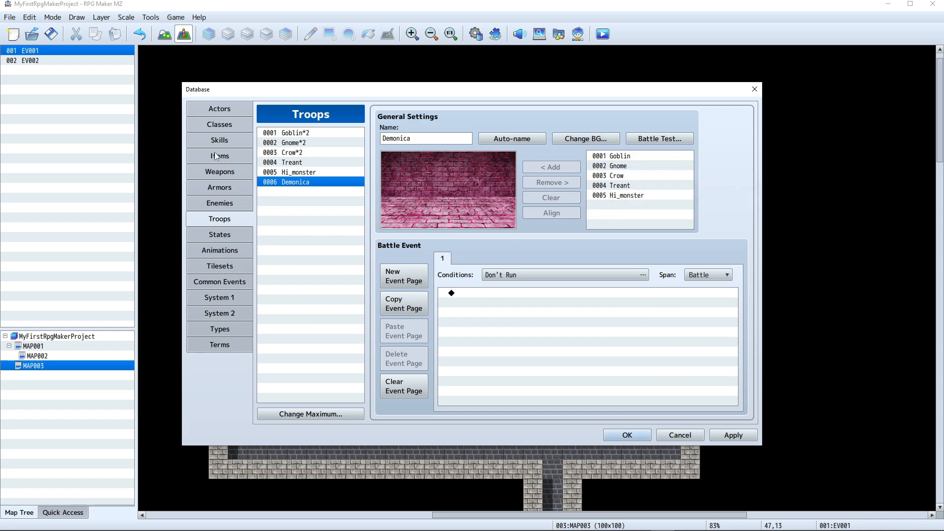
# Raise the maximum number of enemies to 6 and name the new enemy Demonica
pyautogui.click(220, 204)
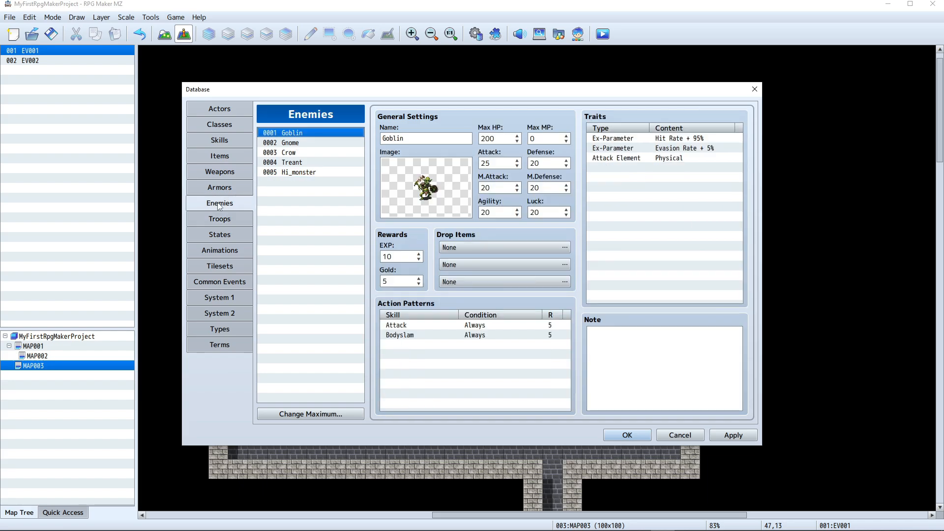
pyautogui.click(339, 414)
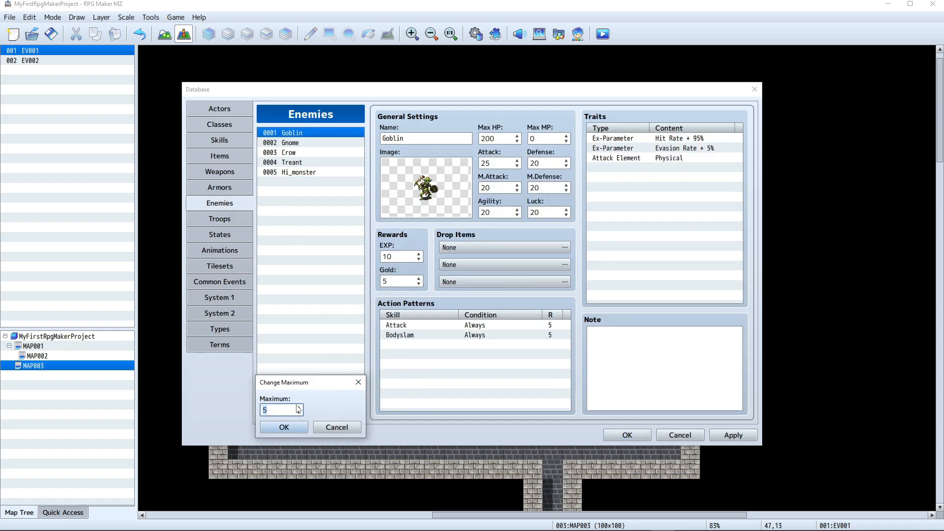
pyautogui.click(290, 431)
pyautogui.click(313, 184)
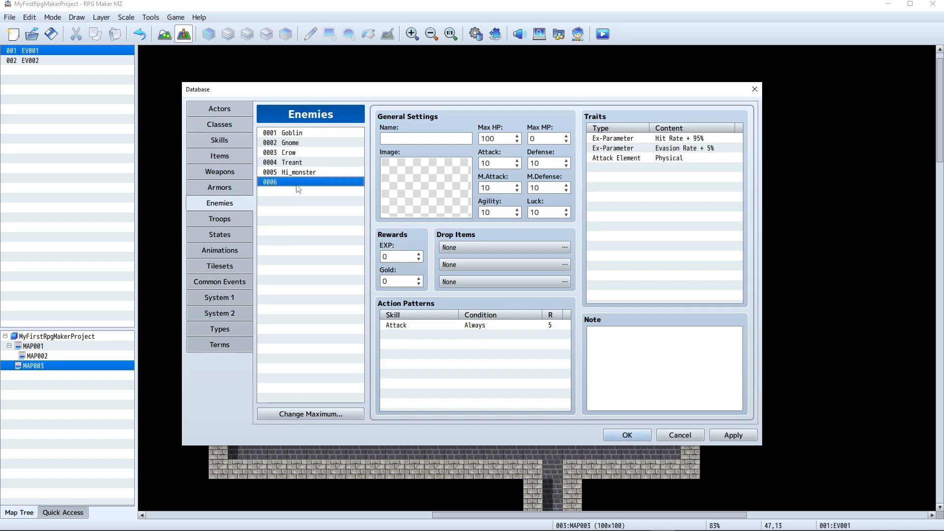
pyautogui.click(419, 137)
pyautogui.write('Demonica')
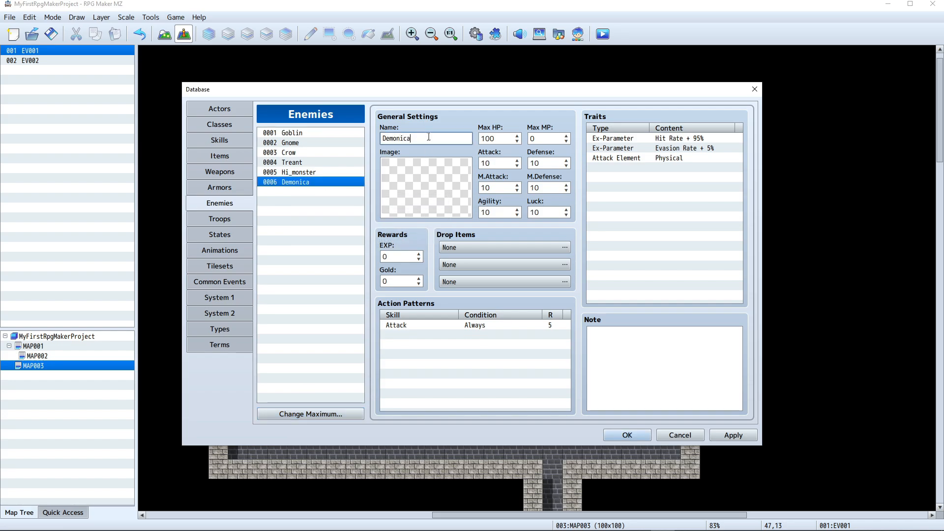
# Preview battler images for the Demonica enemy, including Matango, Mercenary, SF_Agent and Demon
pyautogui.click(436, 190)
pyautogui.doubleClick(439, 191)
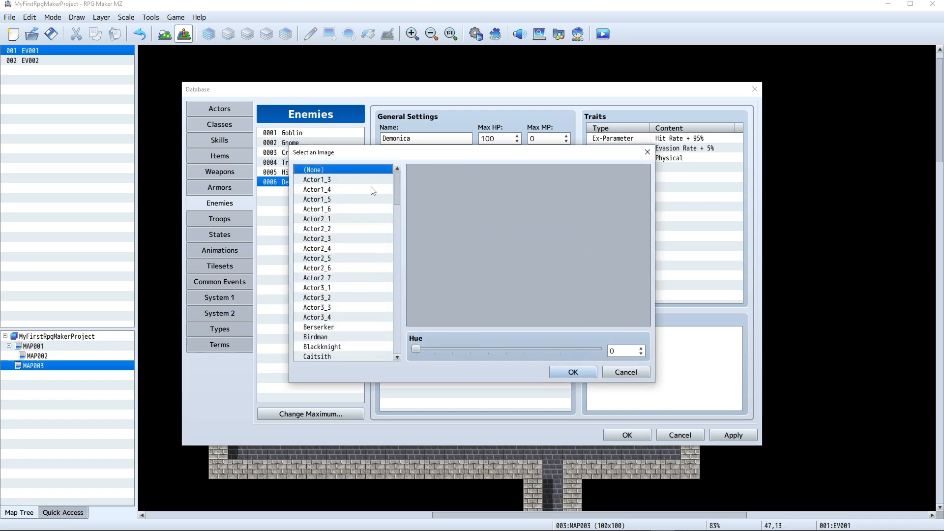
pyautogui.moveTo(395, 190); pyautogui.dragTo(395, 251)
pyautogui.click(317, 260)
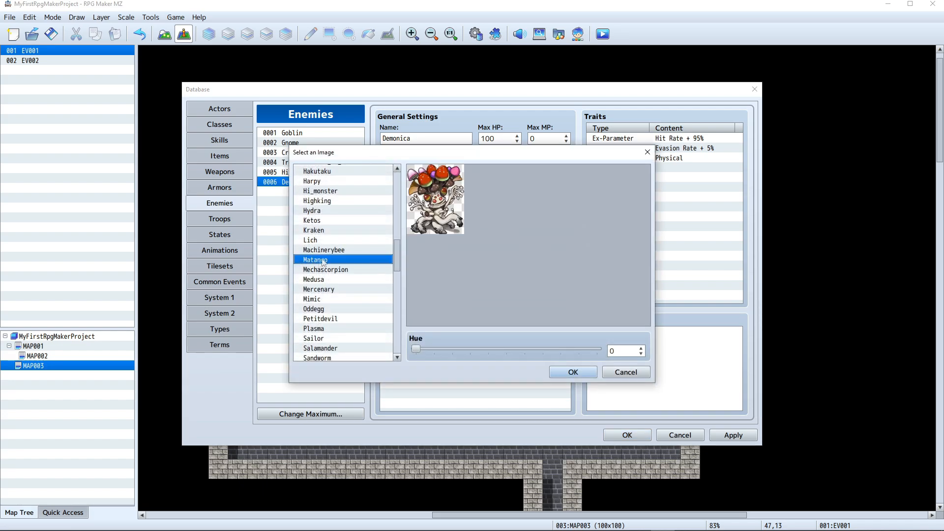
pyautogui.click(368, 328)
pyautogui.click(338, 231)
pyautogui.click(344, 290)
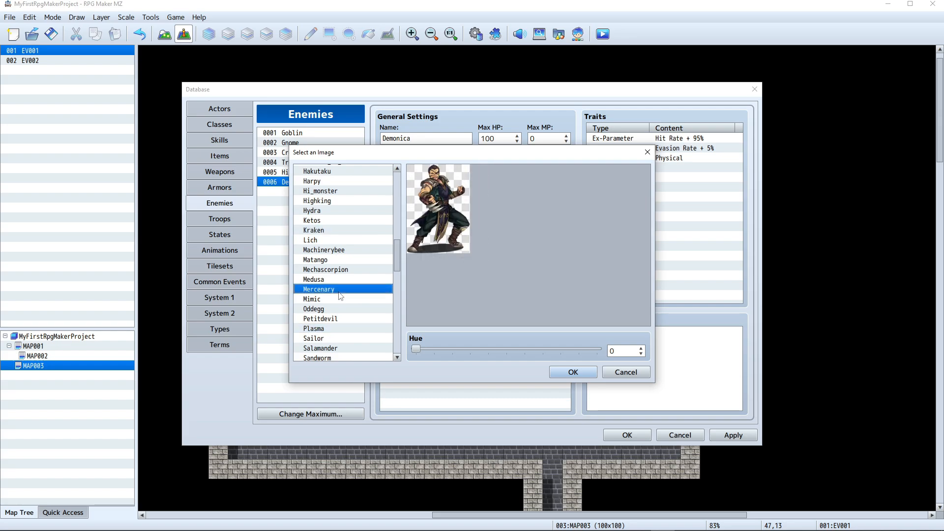
pyautogui.scroll(-2, 347, 281)
pyautogui.scroll(-1, 344, 283)
pyautogui.click(336, 281)
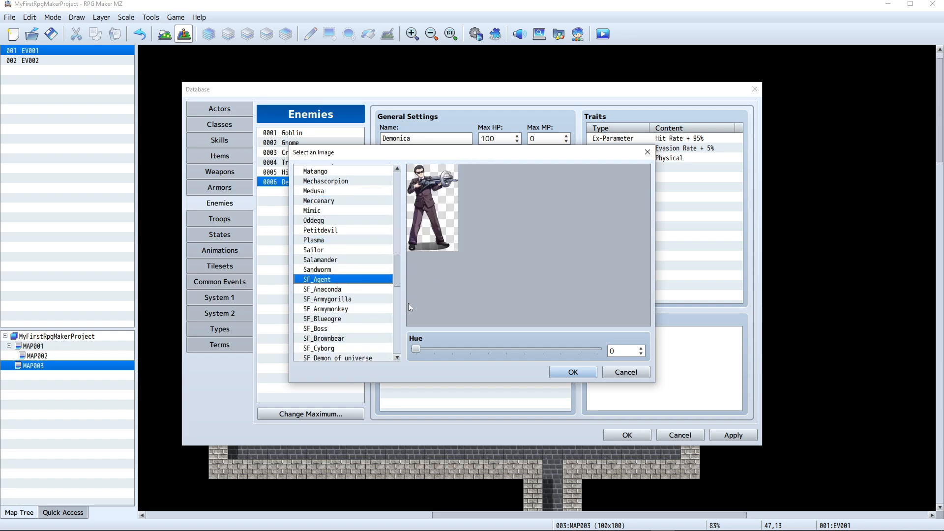
pyautogui.moveTo(396, 261); pyautogui.dragTo(385, 349)
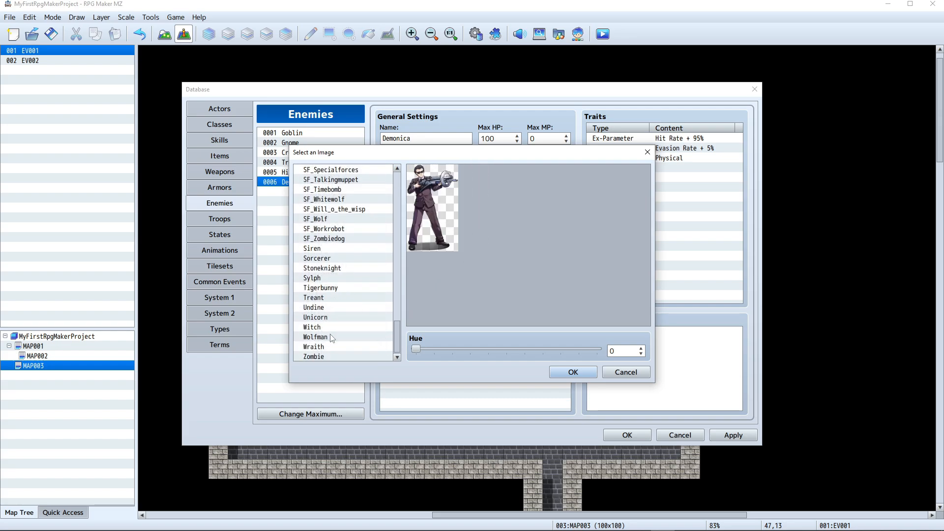
pyautogui.click(330, 269)
pyautogui.scroll(7, 330, 270)
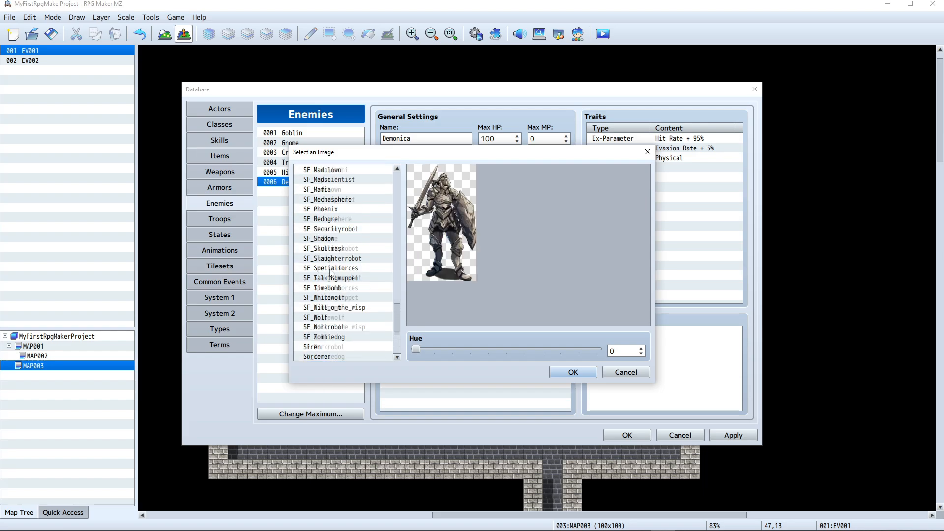
pyautogui.scroll(2, 329, 272)
pyautogui.click(339, 248)
pyautogui.click(349, 258)
pyautogui.scroll(7, 349, 248)
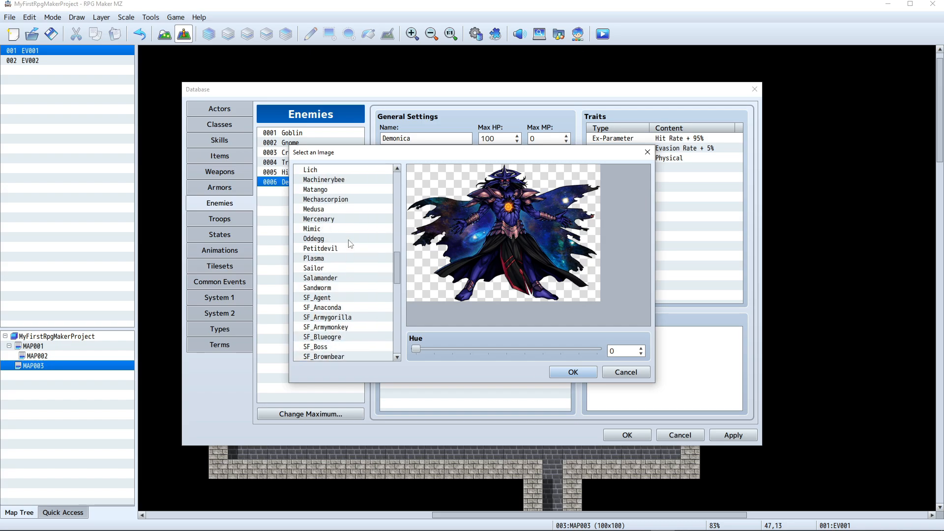
pyautogui.scroll(12, 350, 241)
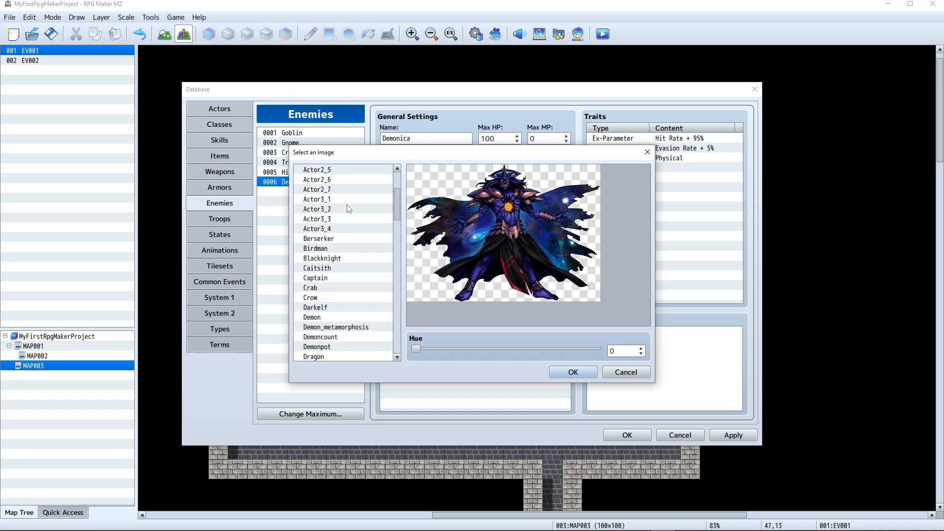
pyautogui.click(339, 317)
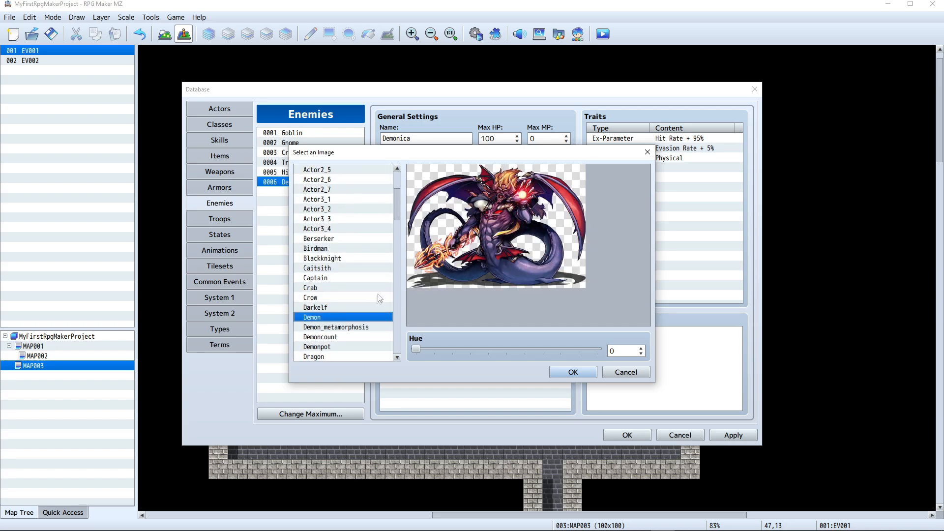
pyautogui.scroll(1, 361, 271)
# Go through the remaining battler images and set the Demonica enemy's image to Goddess_of_death
pyautogui.click(364, 267)
pyautogui.press('Up')
pyautogui.press('Up')
pyautogui.press('Up')
pyautogui.press('Up')
pyautogui.press('Up')
pyautogui.press('Up')
pyautogui.press('Up')
pyautogui.press('Up')
pyautogui.press('Up')
pyautogui.press('Up')
pyautogui.press('Up')
pyautogui.press('Up')
pyautogui.press('Up')
pyautogui.press('Up')
pyautogui.press('Up')
pyautogui.press('Down')
pyautogui.press('Down')
pyautogui.press('Down')
pyautogui.press('Down')
pyautogui.press('Down')
pyautogui.press('Down')
pyautogui.press('Down')
pyautogui.press('Down')
pyautogui.press('Down')
pyautogui.press('Down')
pyautogui.press('Down')
pyautogui.press('Down')
pyautogui.press('Down')
pyautogui.press('Down')
pyautogui.press('Down')
pyautogui.press('Down')
pyautogui.press('Down')
pyautogui.press('Down')
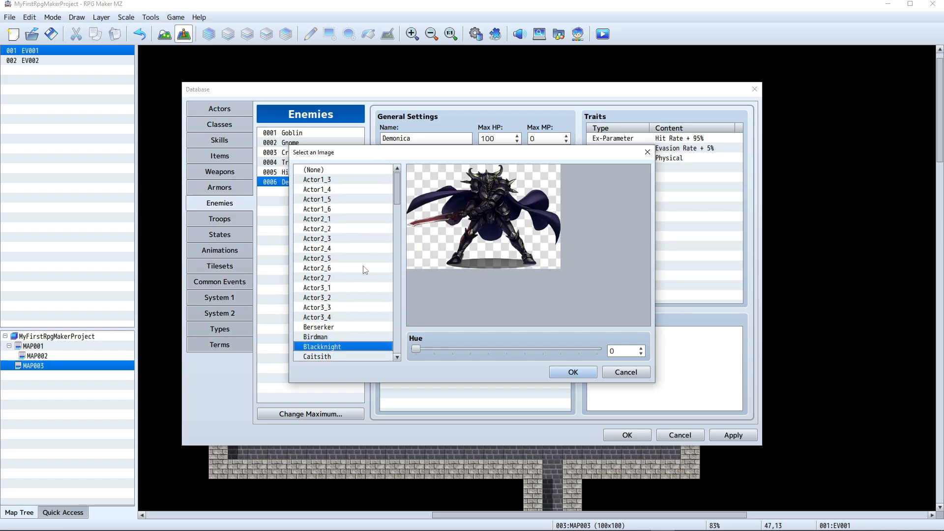
pyautogui.press('Down')
pyautogui.press('Down')
pyautogui.press('Down')
pyautogui.press('Down')
pyautogui.press('Down')
pyautogui.press('Down')
pyautogui.press('Down')
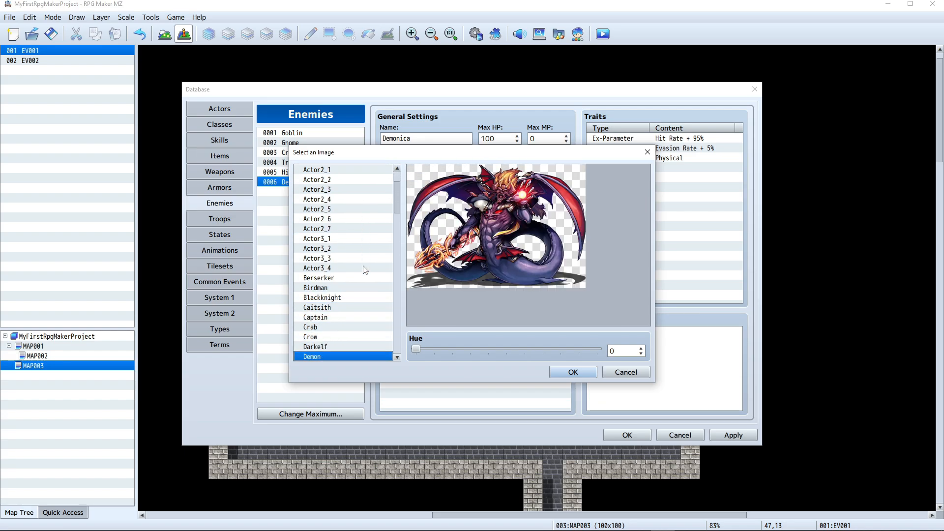
pyautogui.press('Down')
pyautogui.press('Down')
pyautogui.press('Down')
pyautogui.press('Down')
pyautogui.press('Down')
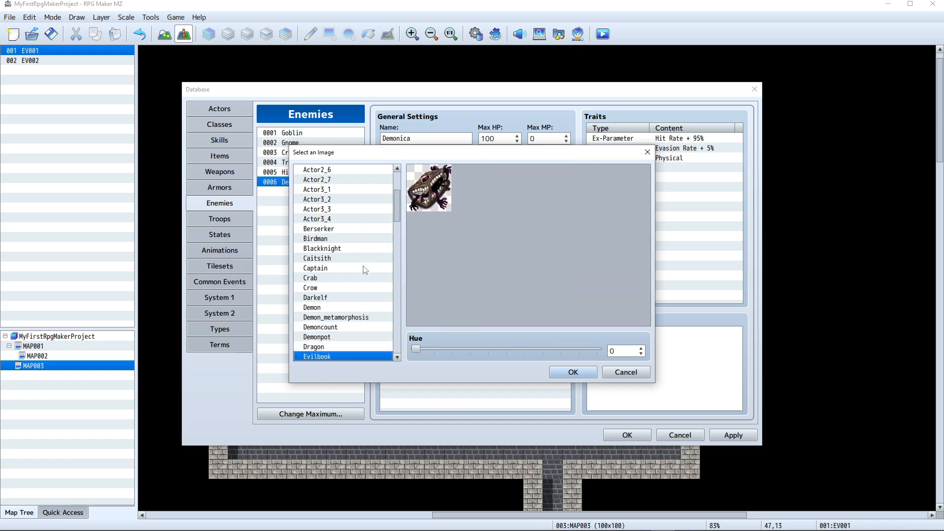
pyautogui.press('Down')
pyautogui.press('Down')
pyautogui.press('Down')
pyautogui.press('Down')
pyautogui.press('Down')
pyautogui.press('Down')
pyautogui.press('Down')
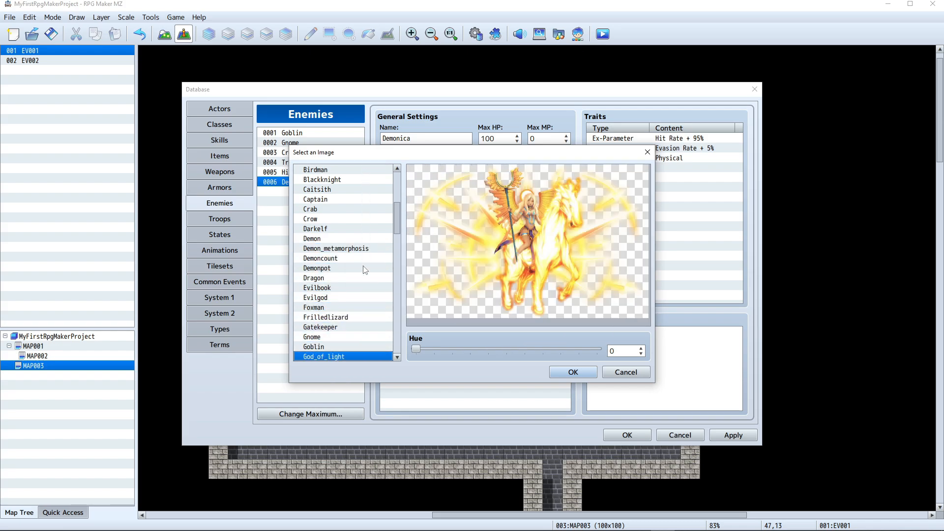
pyautogui.press('Down')
pyautogui.press('Down')
pyautogui.press('Down')
pyautogui.press('Up')
pyautogui.press('Up')
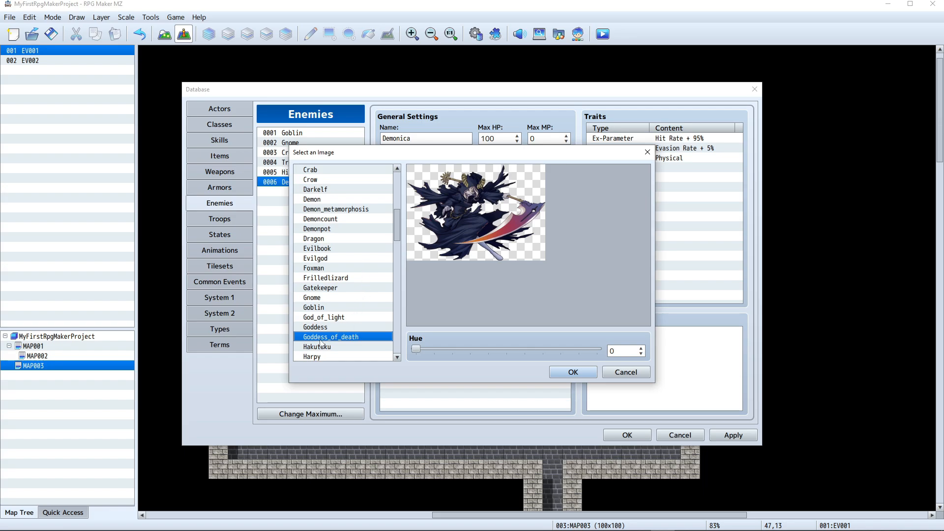
pyautogui.moveTo(418, 351)
pyautogui.mouseDown()
pyautogui.moveTo(529, 347)
pyautogui.moveTo(413, 348)
pyautogui.mouseUp()
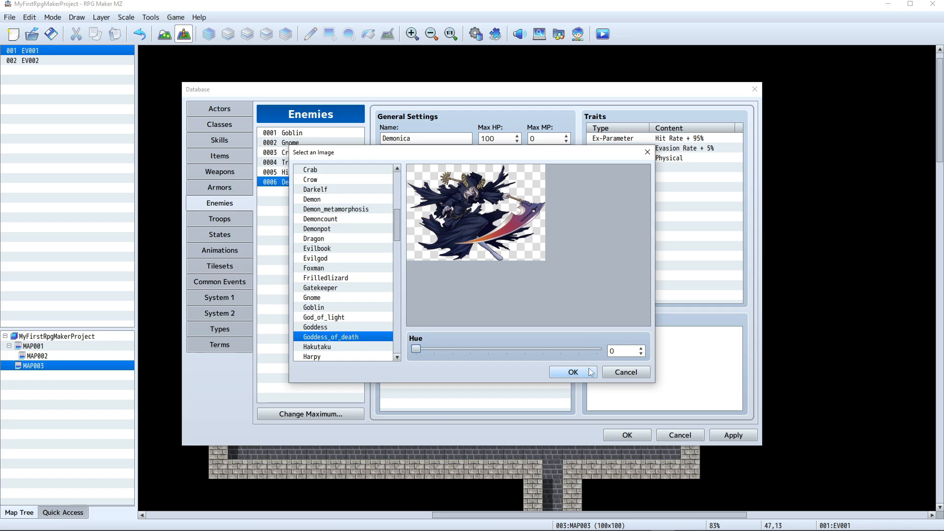
pyautogui.click(573, 373)
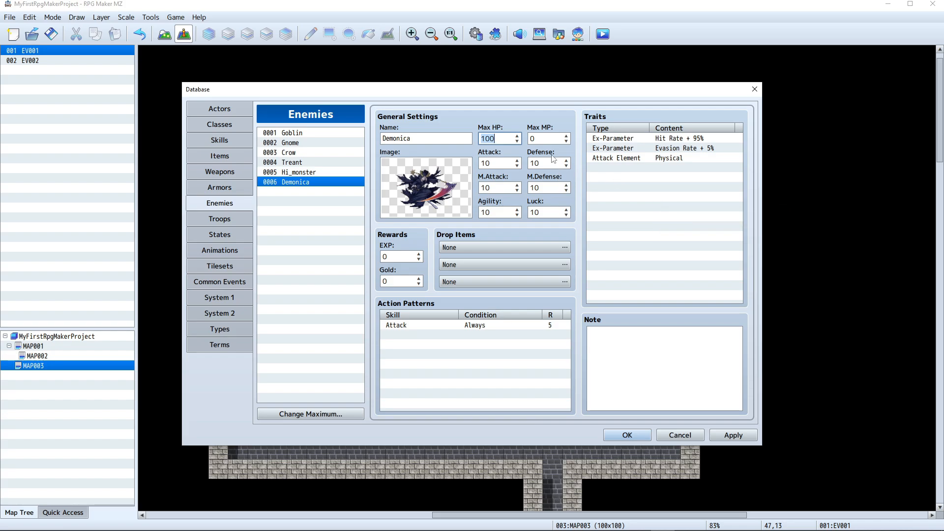
# Set the Demonica enemy's Max HP to 2, apply the change and close the database
pyautogui.press('Home')
pyautogui.write('2')
pyautogui.doubleClick(500, 140)
pyautogui.write('2')
pyautogui.click(732, 435)
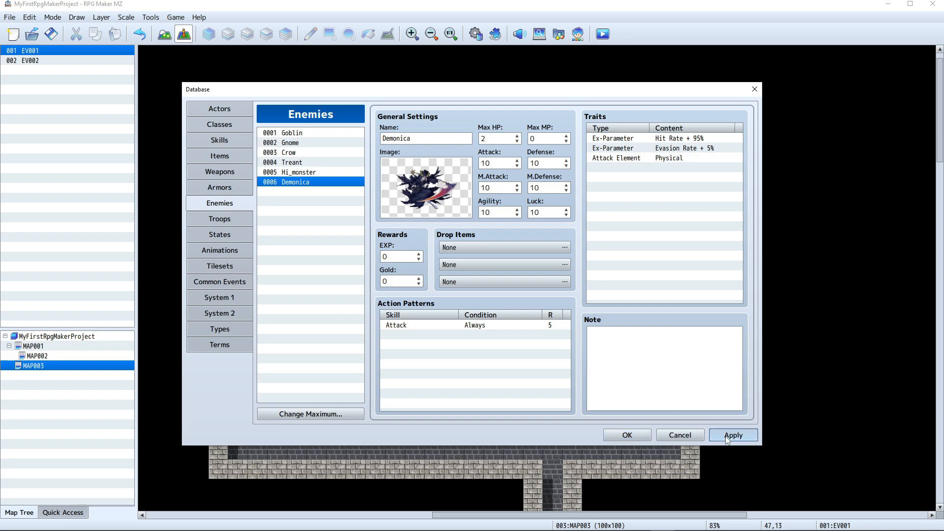
pyautogui.click(638, 435)
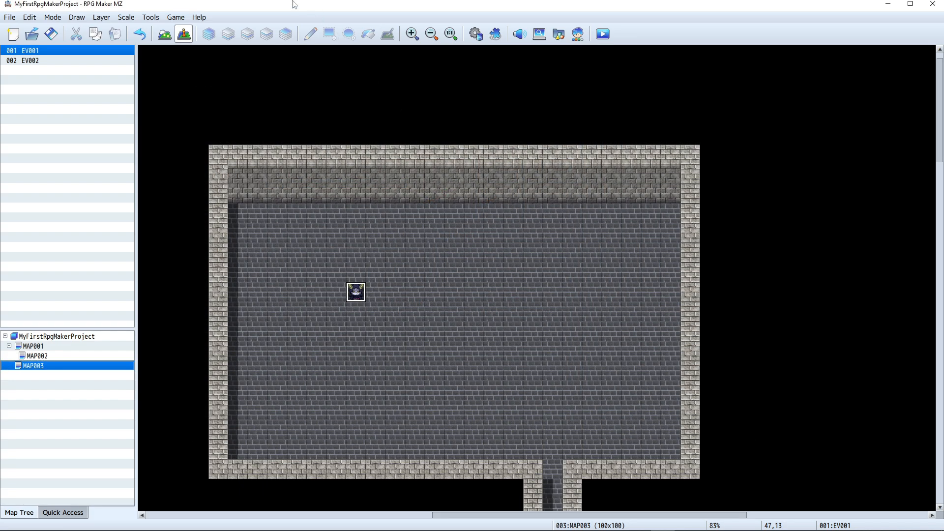
# Change the battle in EV001's No (attack) branch on MAP003 to the Demonica troop and save the event
pyautogui.doubleClick(357, 292)
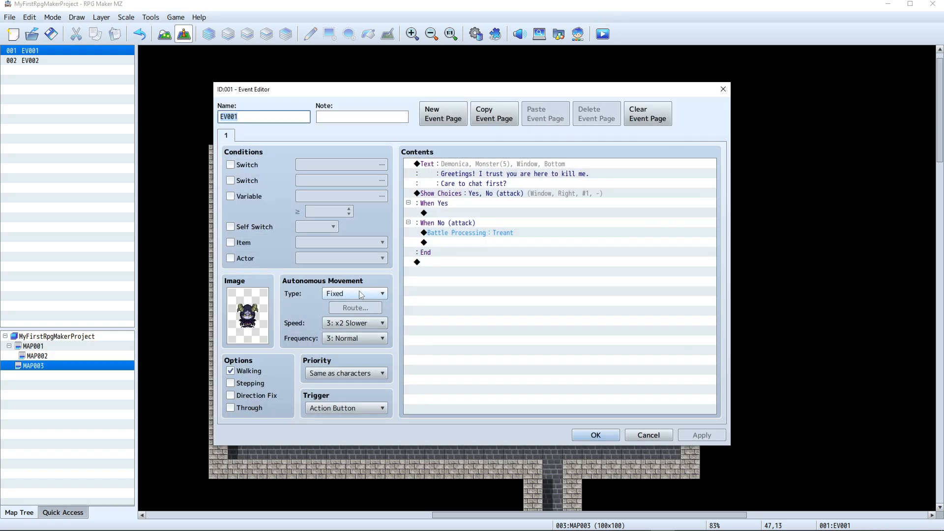
pyautogui.doubleClick(472, 231)
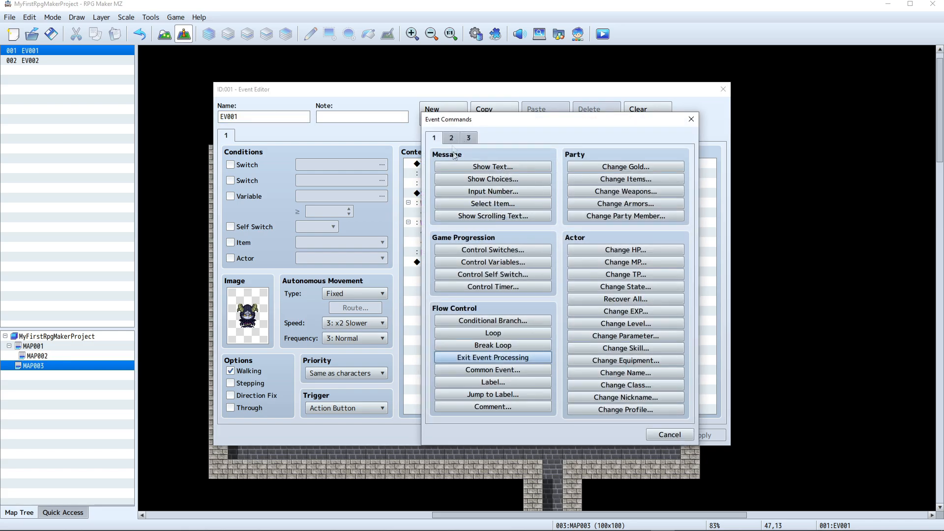
pyautogui.click(691, 119)
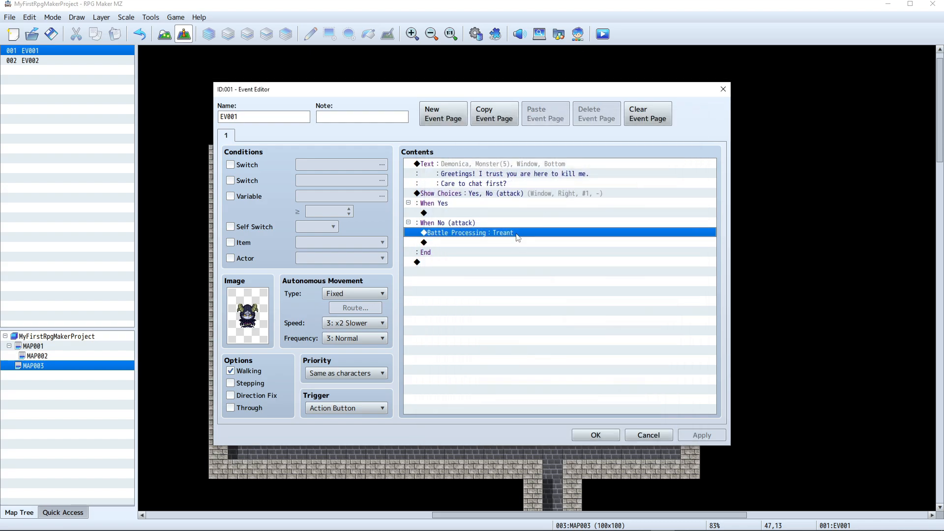
pyautogui.rightClick(518, 237)
pyautogui.click(550, 253)
pyautogui.click(565, 253)
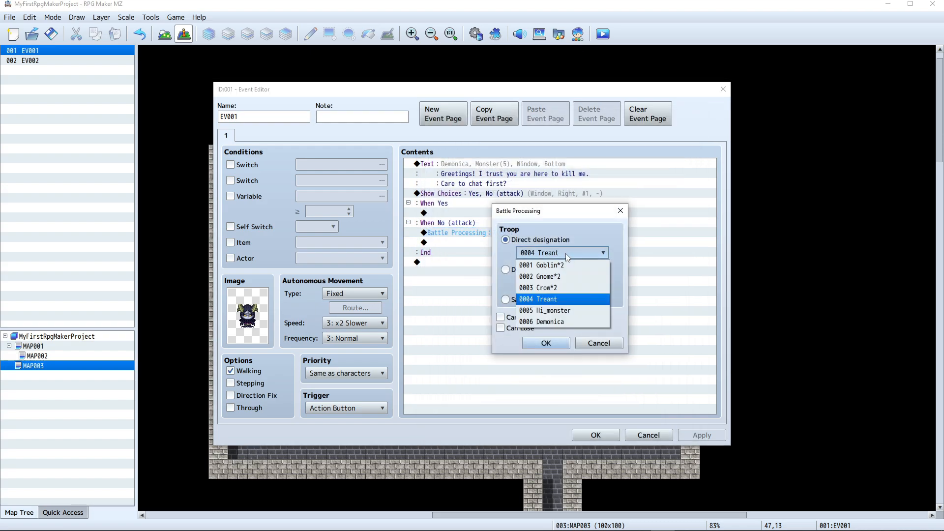
pyautogui.click(550, 322)
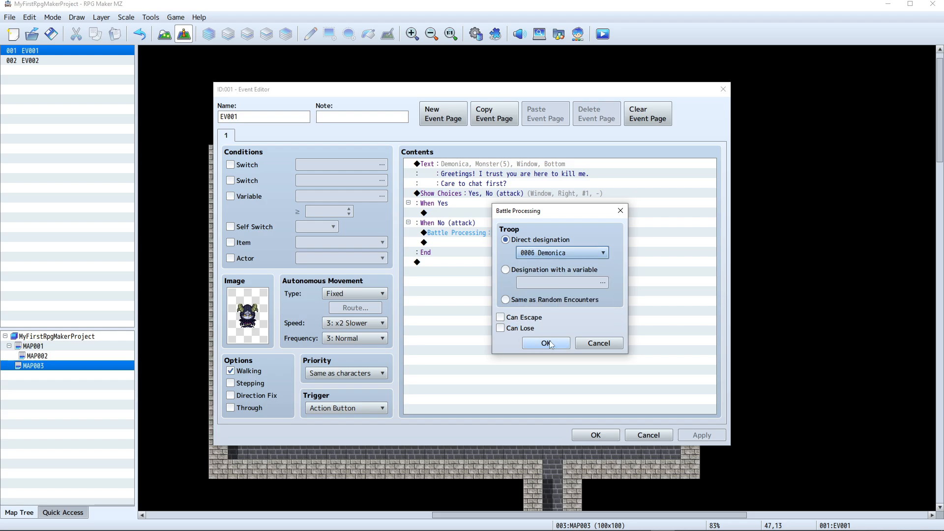
pyautogui.click(545, 343)
pyautogui.click(702, 438)
pyautogui.click(595, 435)
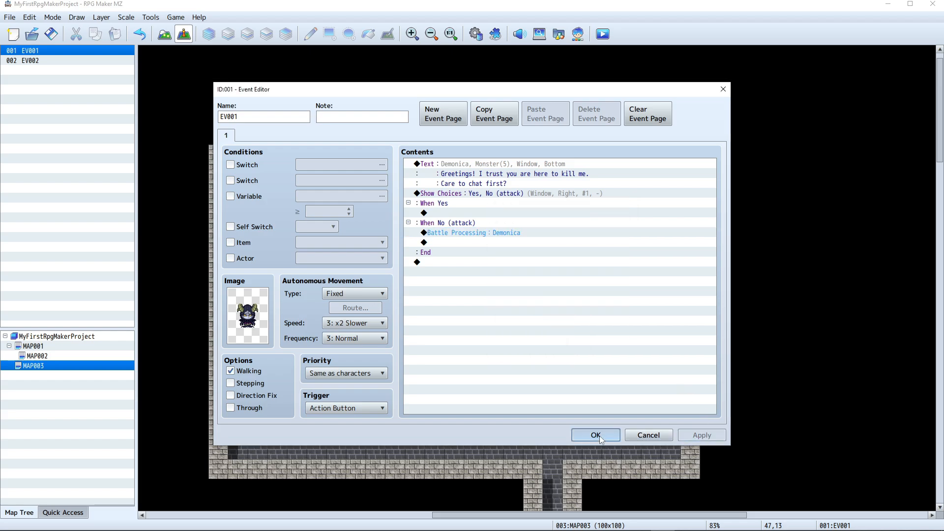
# Playtest the Demonica encounter, choosing No (attack) in the dialogue to check the battle
pyautogui.click(603, 40)
pyautogui.press('Return')
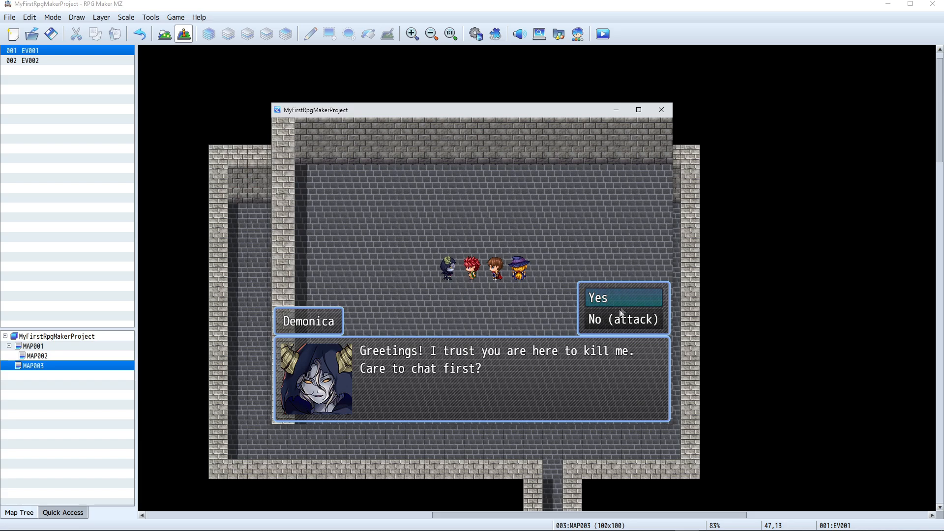
pyautogui.click(628, 319)
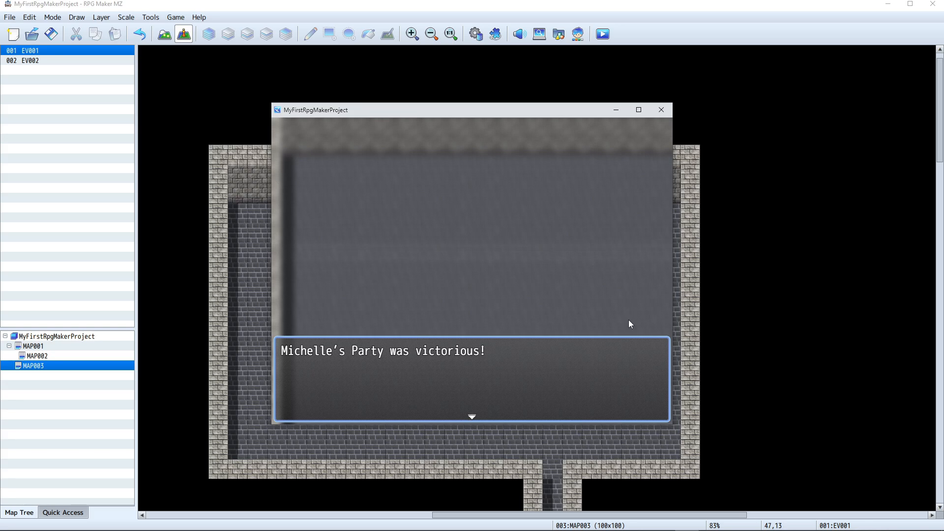
pyautogui.press('Return')
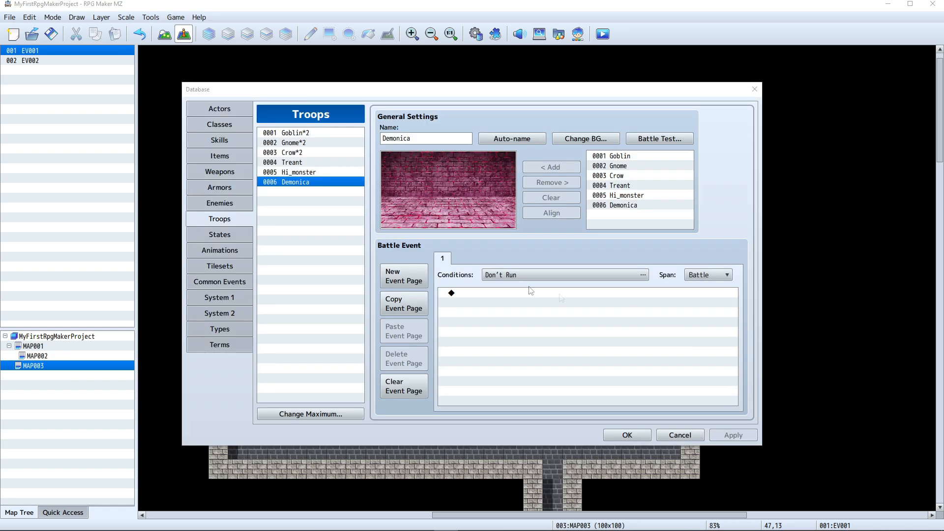
# Add the Demonica enemy to the Demonica troop in the database and apply the change
pyautogui.click(221, 204)
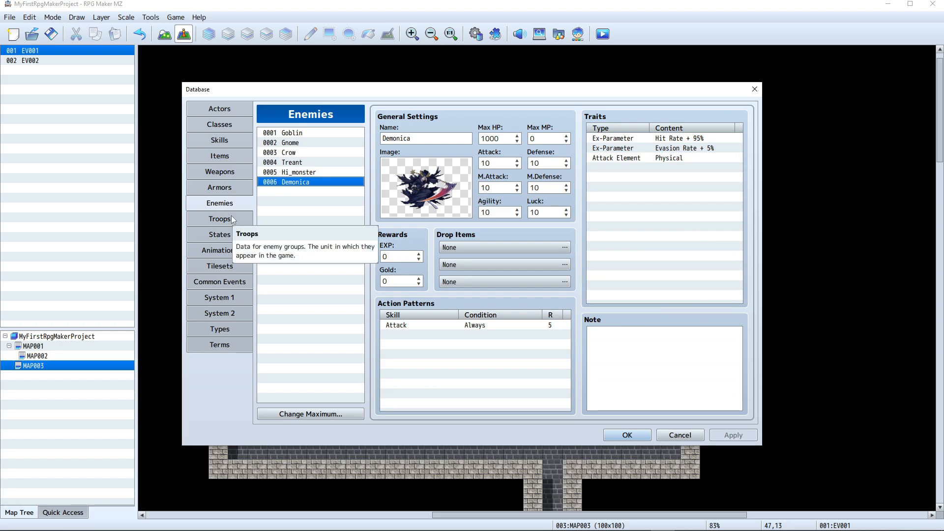
pyautogui.click(226, 222)
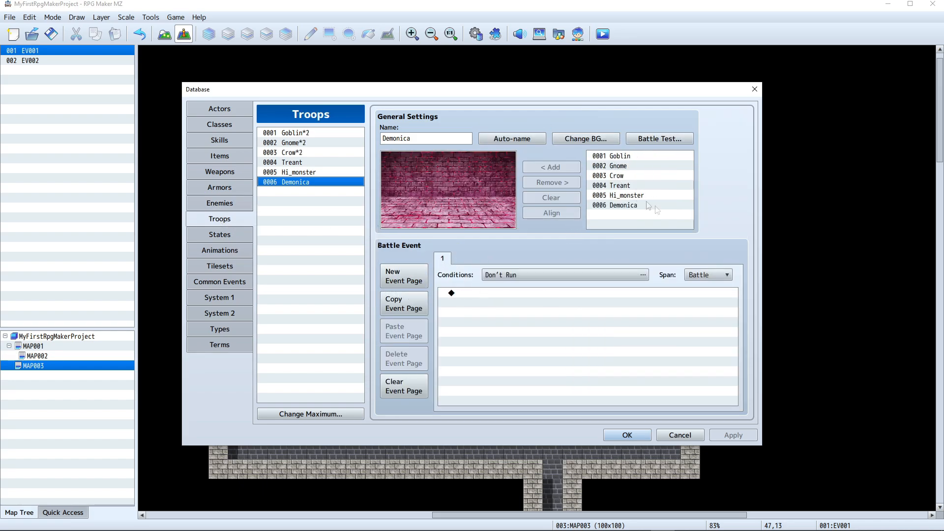
pyautogui.click(630, 206)
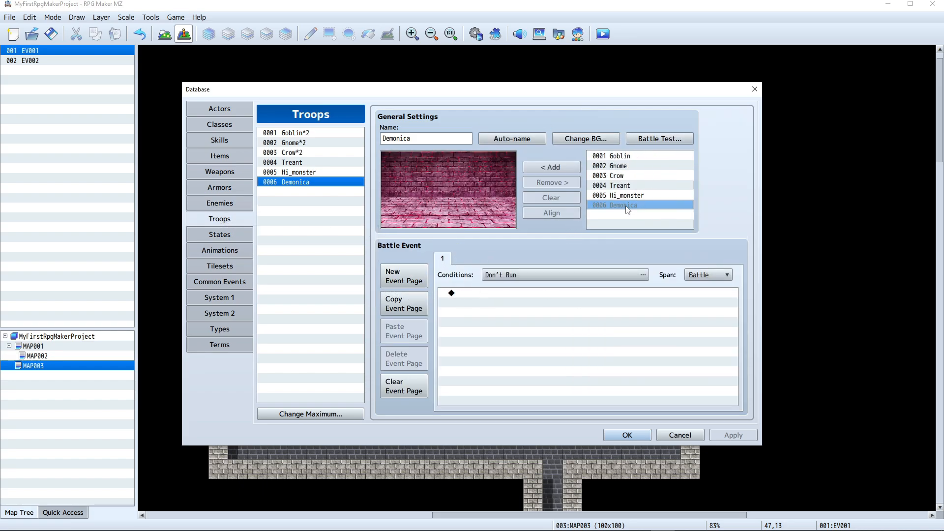
pyautogui.click(554, 170)
pyautogui.click(732, 435)
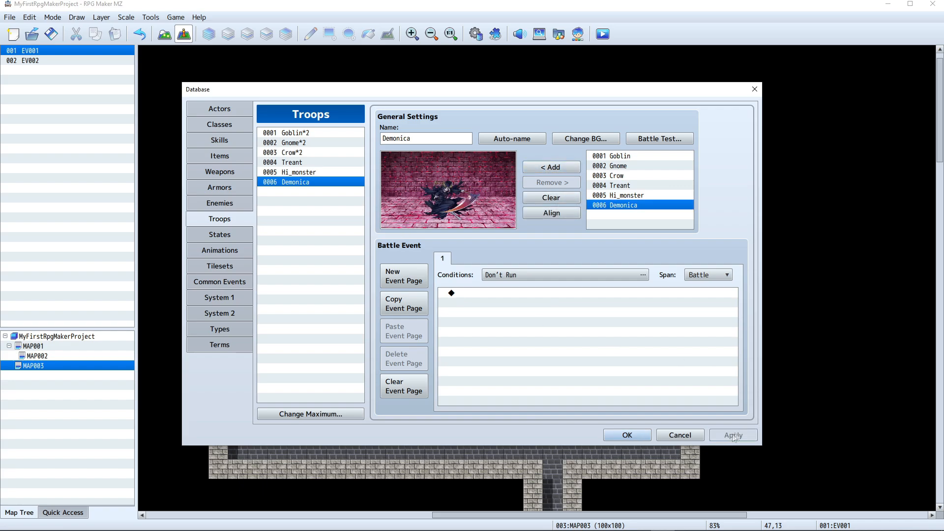
# Close the database and playtest the game, advancing Demonica's dialogue to start the battle
pyautogui.click(627, 435)
pyautogui.click(601, 41)
pyautogui.press('Return')
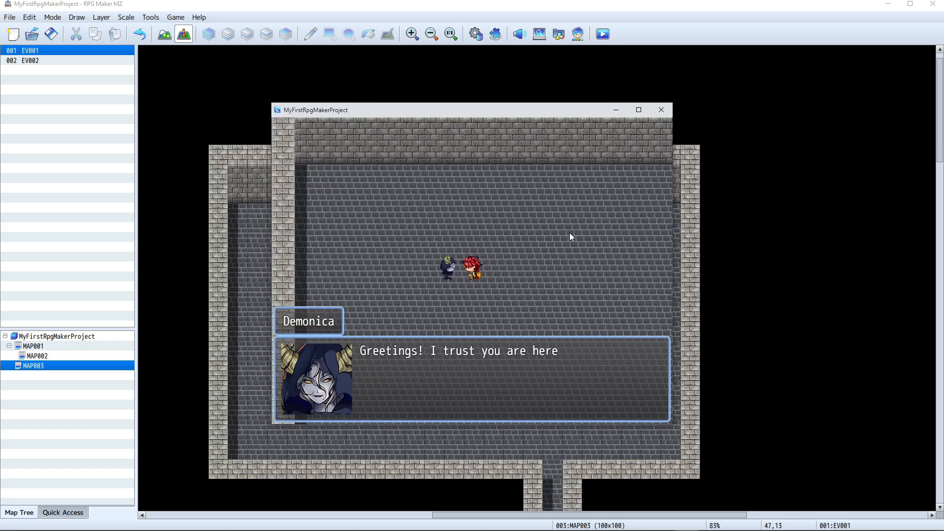
pyautogui.click(631, 320)
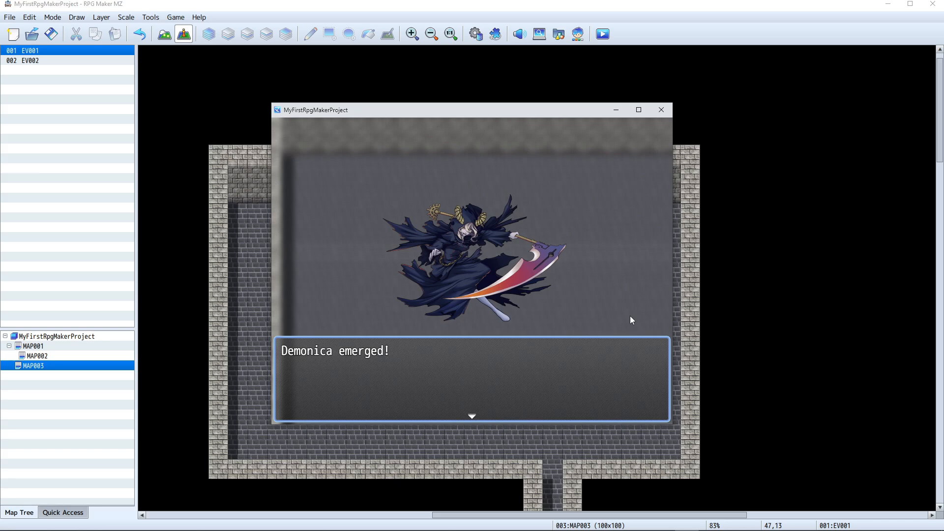
pyautogui.click(630, 317)
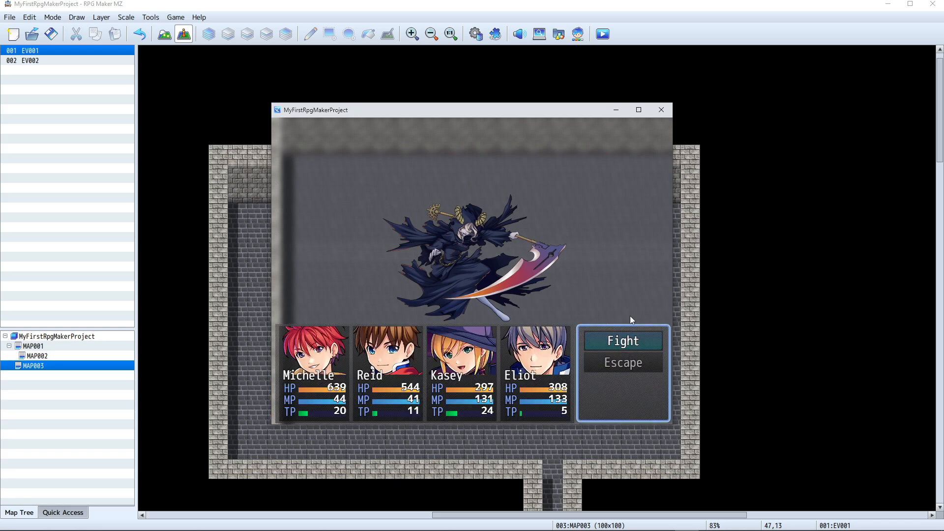
# Fight the playtest battle by having the party members attack Demonica until she is defeated
pyautogui.click(625, 344)
pyautogui.click(627, 347)
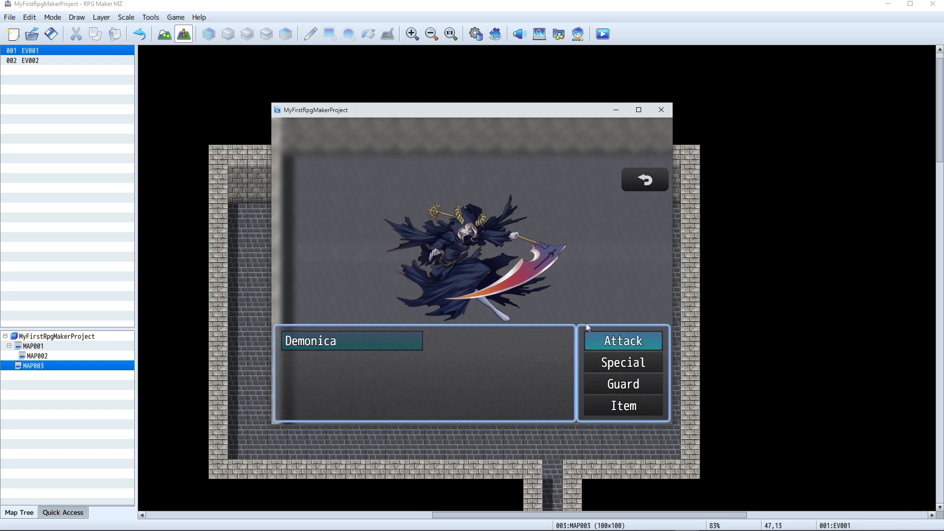
pyautogui.click(349, 337)
pyautogui.press('Return')
pyautogui.press('Return')
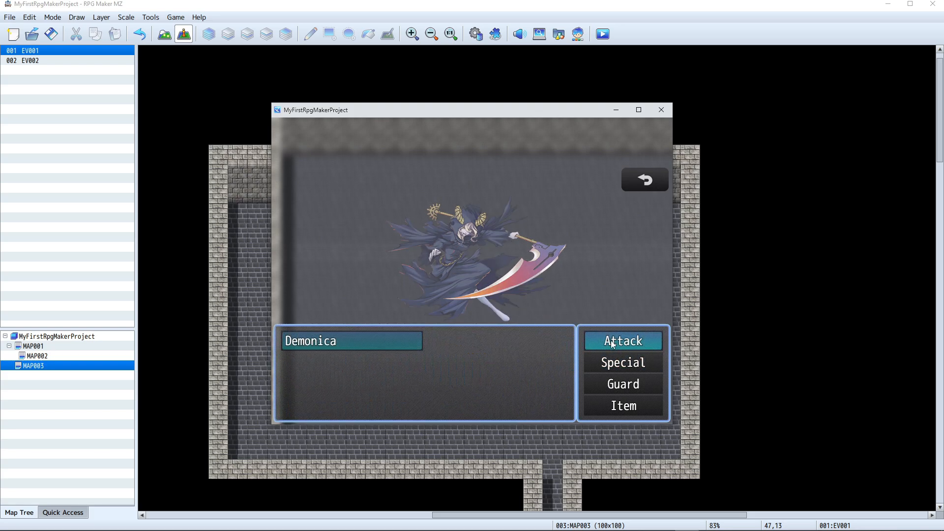
pyautogui.click(612, 344)
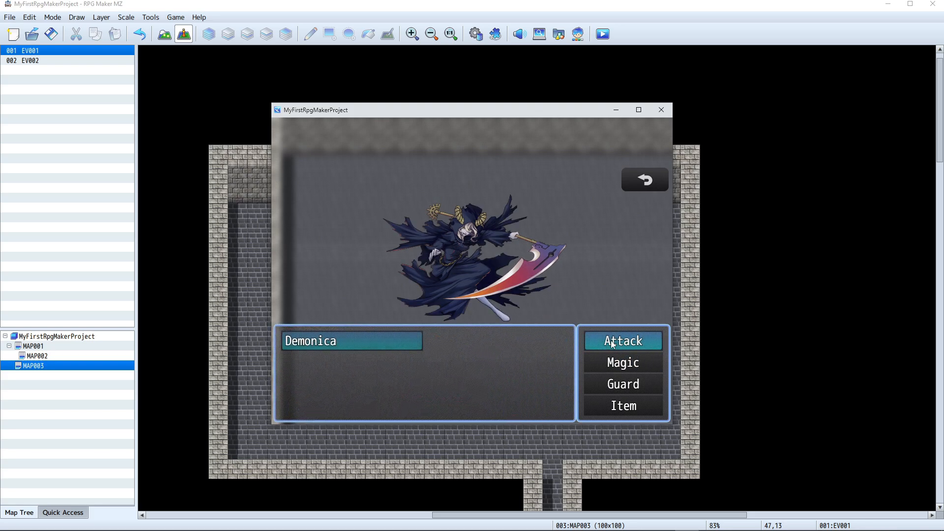
pyautogui.click(333, 336)
pyautogui.press('Return')
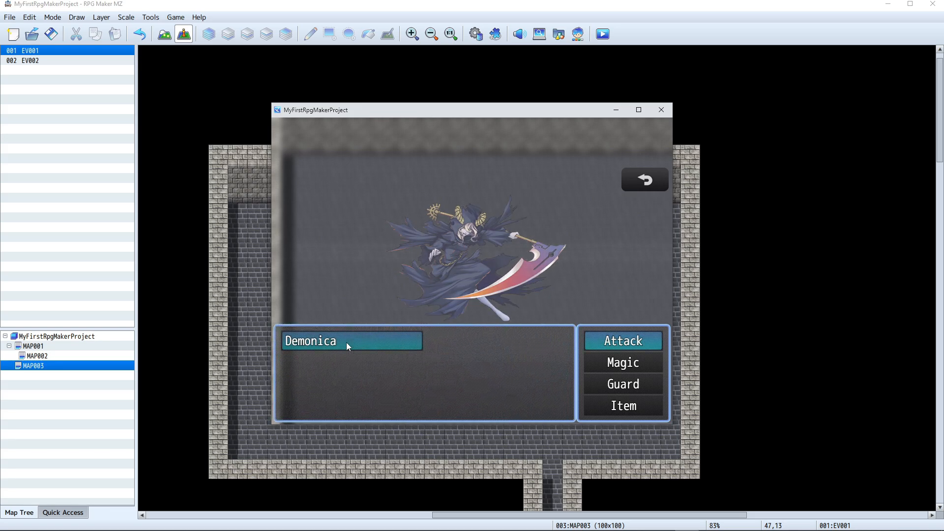
pyautogui.press('Return')
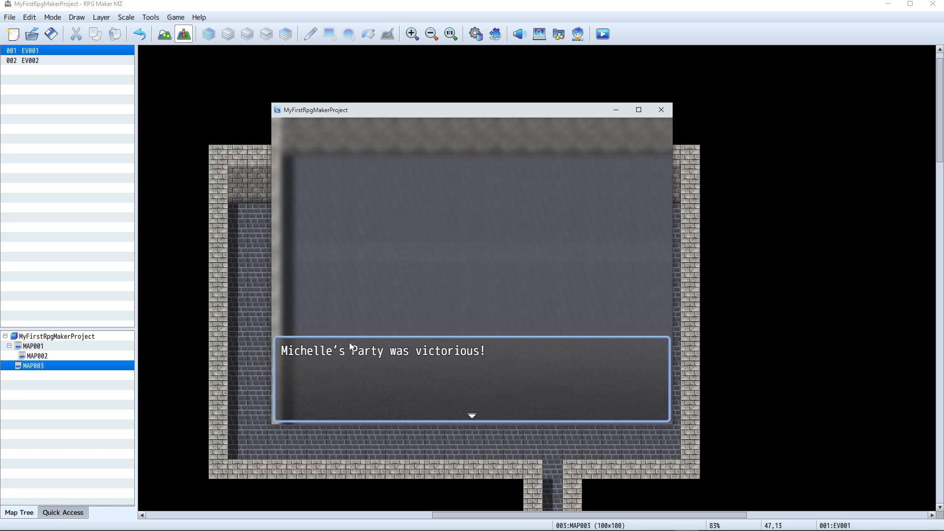
pyautogui.click(531, 358)
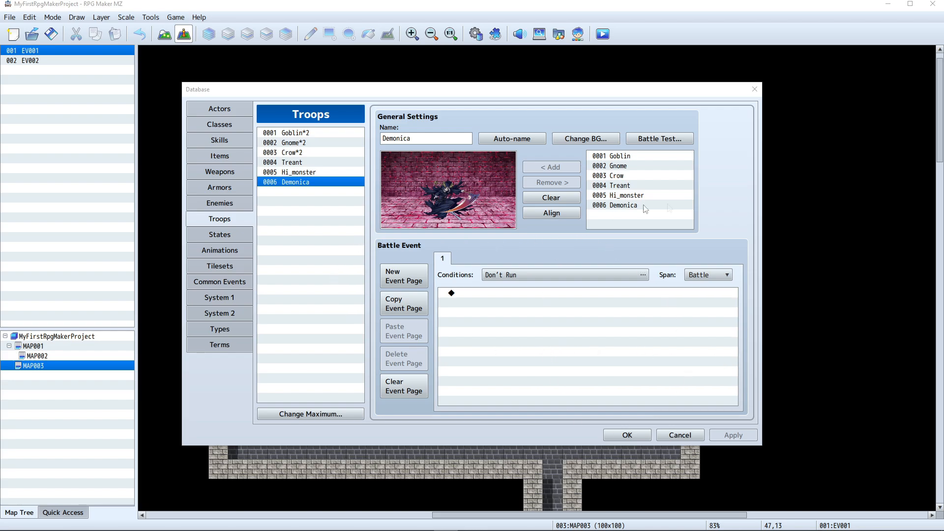
pyautogui.click(709, 275)
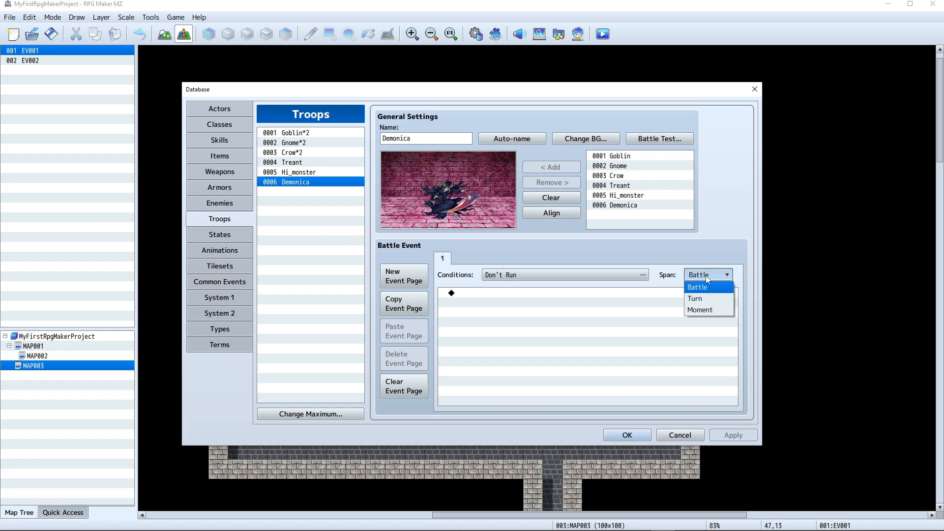
pyautogui.click(706, 275)
pyautogui.click(717, 277)
pyautogui.click(705, 251)
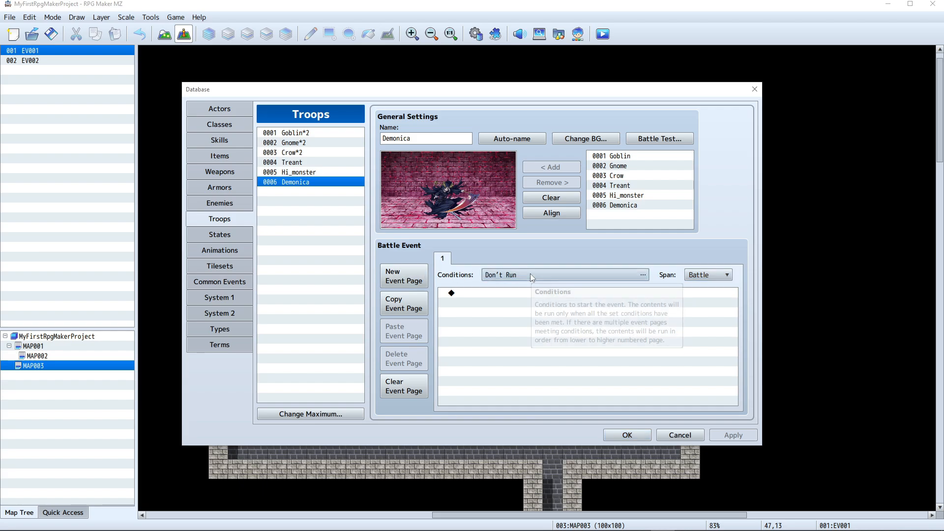
# Set the Demonica troop's battle event condition to Enemy HP of #1 Demonica at 0% or below
pyautogui.click(531, 277)
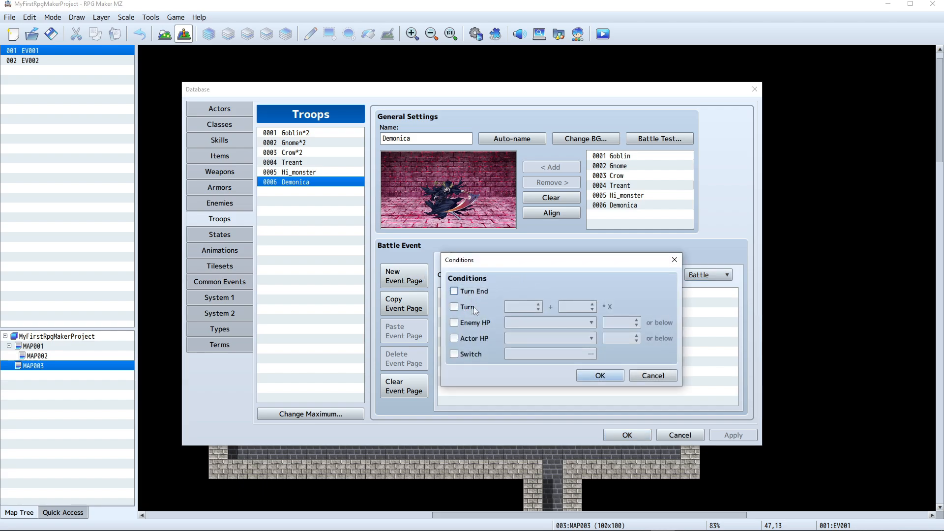
pyautogui.click(467, 323)
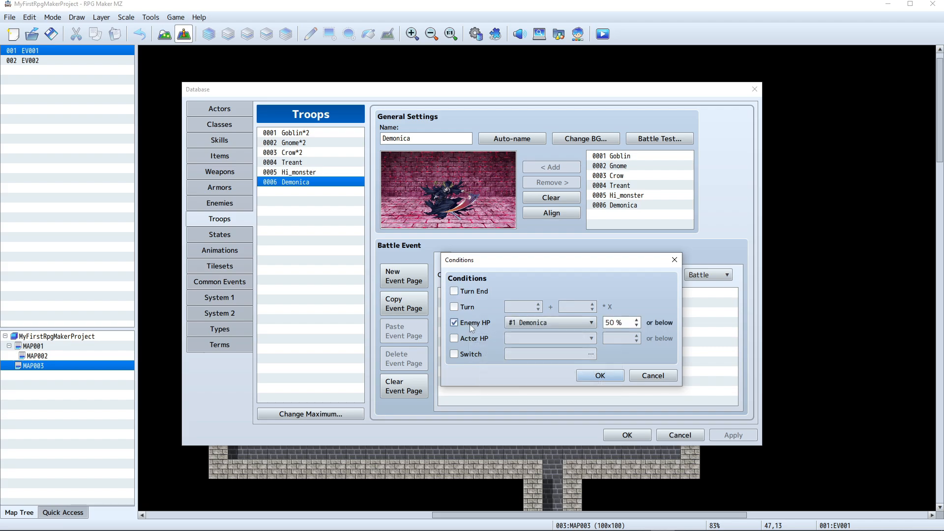
pyautogui.click(610, 322)
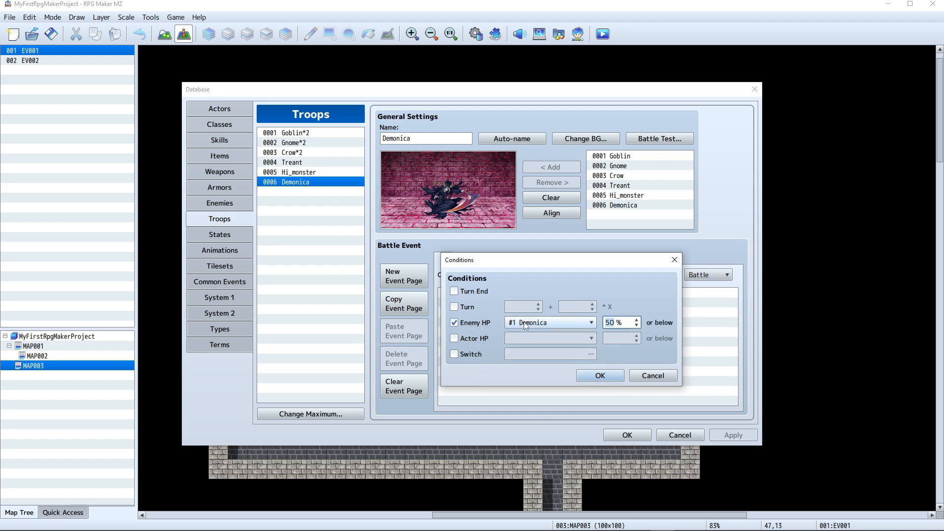
pyautogui.write('0')
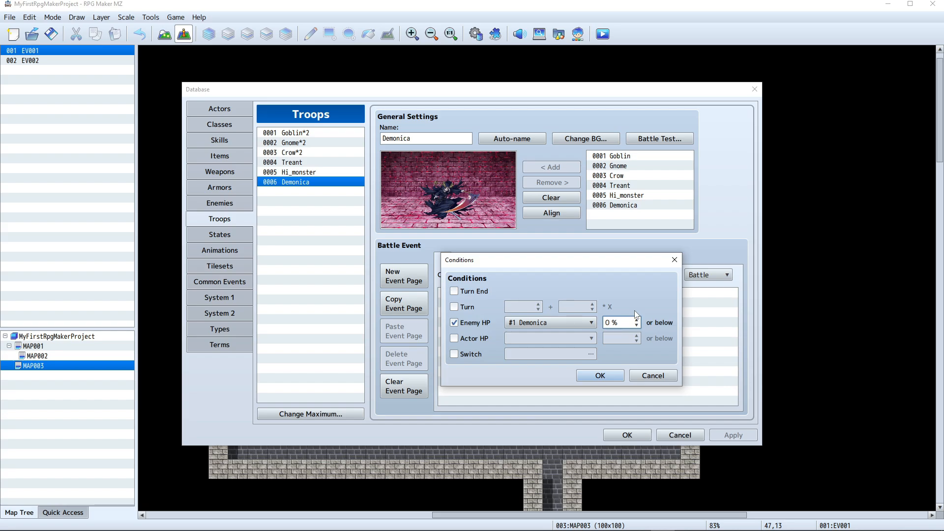
pyautogui.click(603, 377)
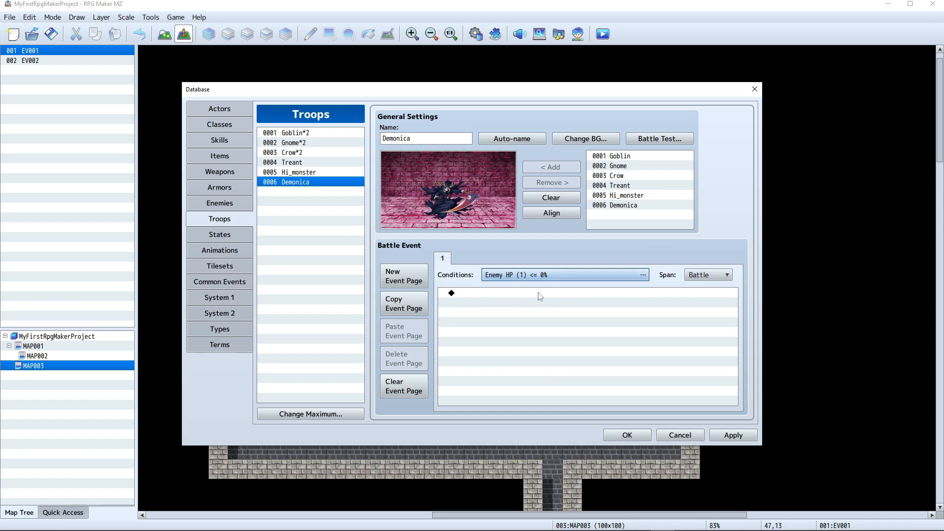
# Add a Control Switches command to the Demonica battle event that turns switch 0001, named Defeated Boss, ON, and save the database changes
pyautogui.click(539, 296)
pyautogui.doubleClick(563, 292)
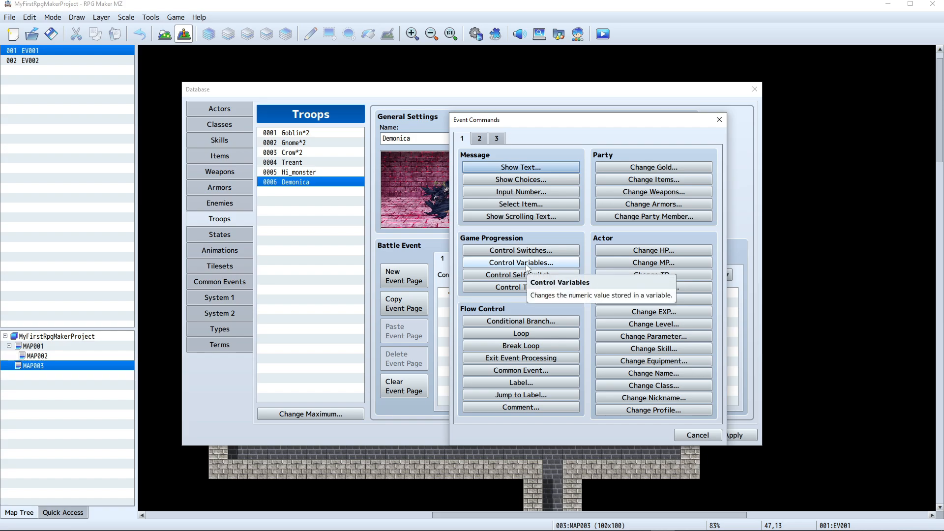
pyautogui.click(522, 251)
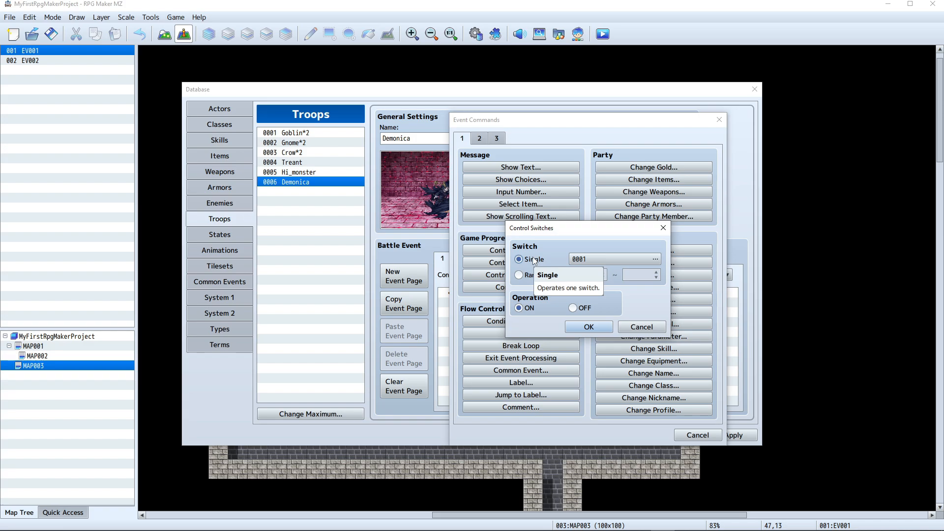
pyautogui.click(621, 258)
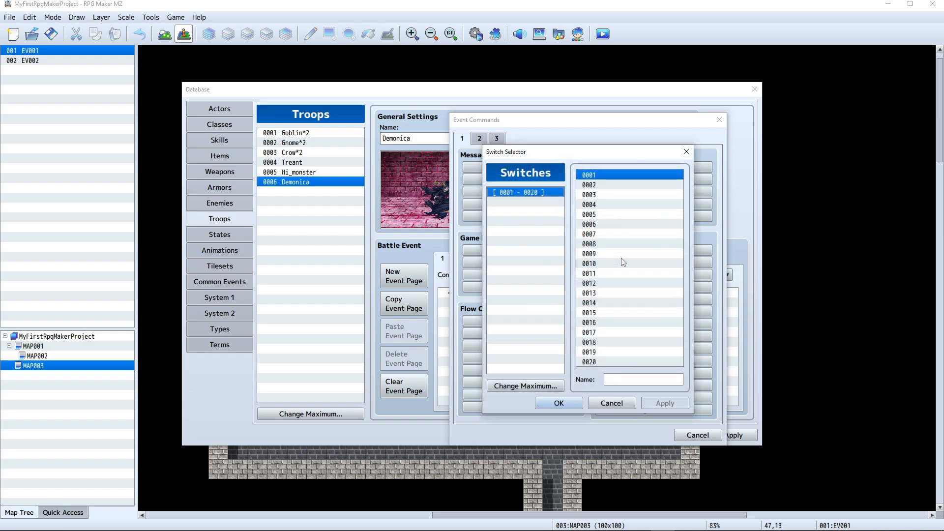
pyautogui.click(634, 382)
pyautogui.write('D')
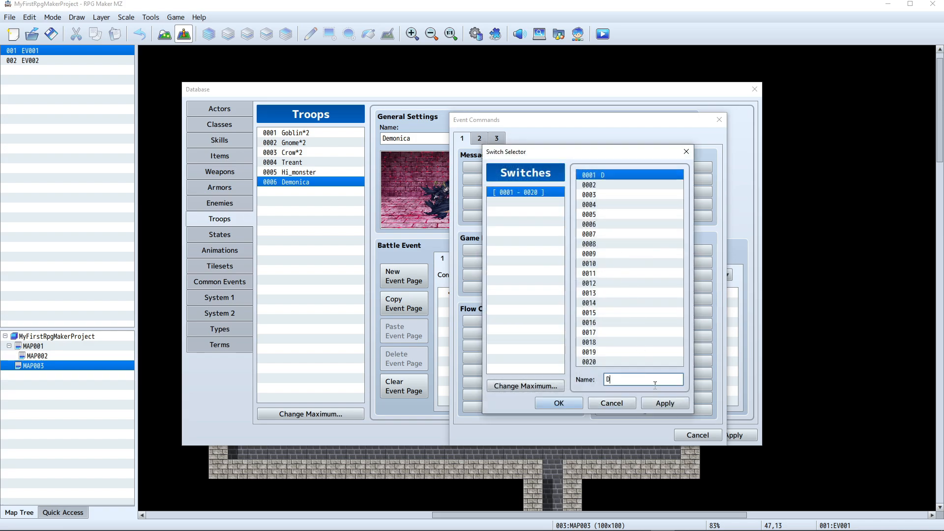
pyautogui.write('efeated Boss')
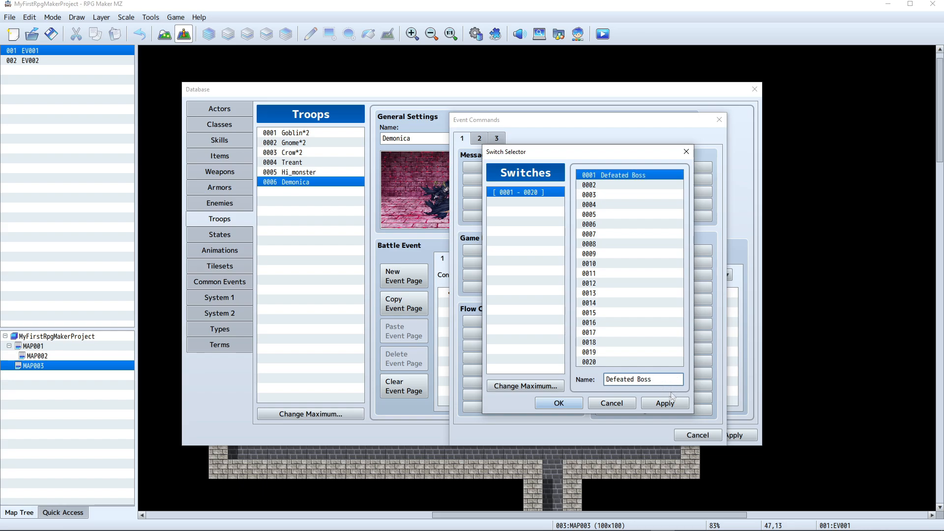
pyautogui.click(663, 402)
pyautogui.click(569, 402)
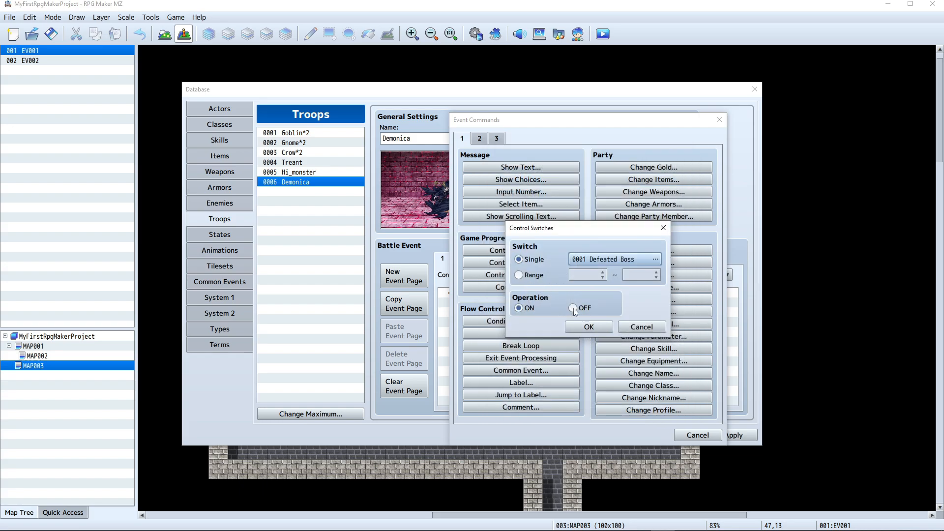
pyautogui.click(596, 327)
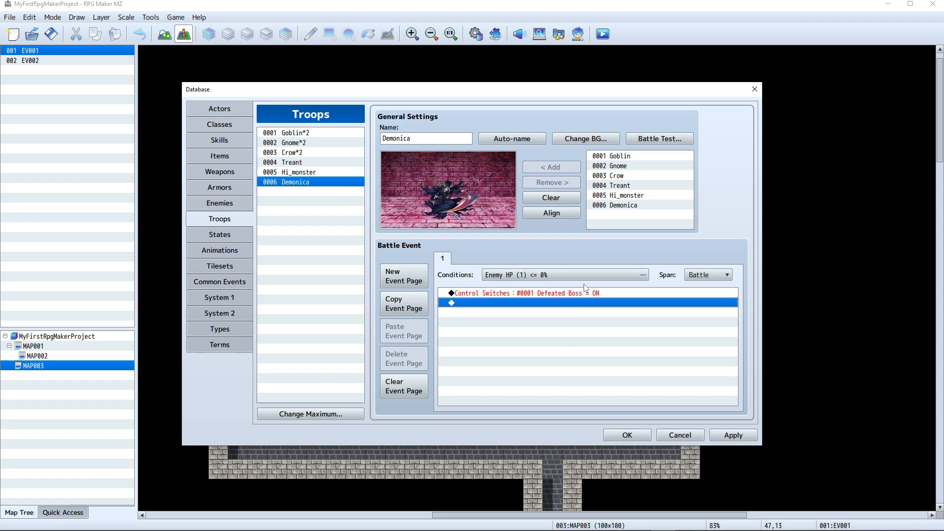
pyautogui.click(732, 435)
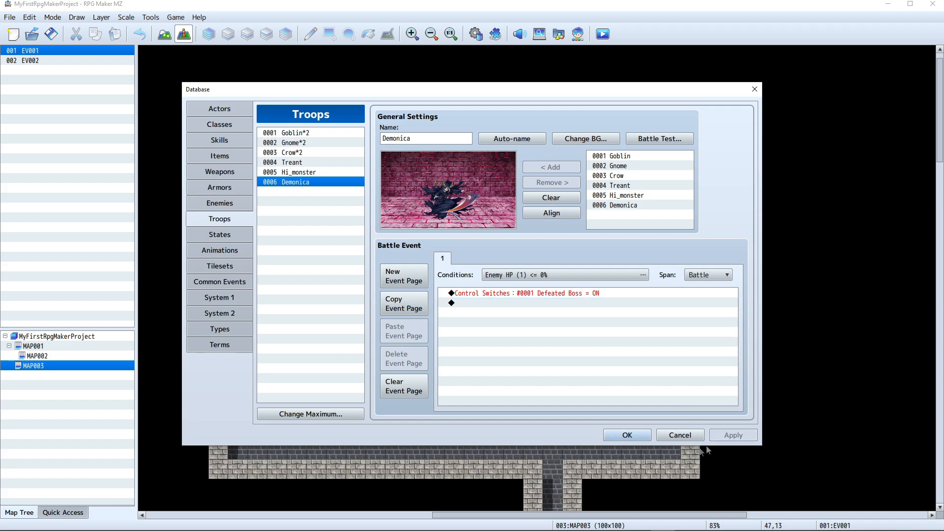
pyautogui.click(631, 435)
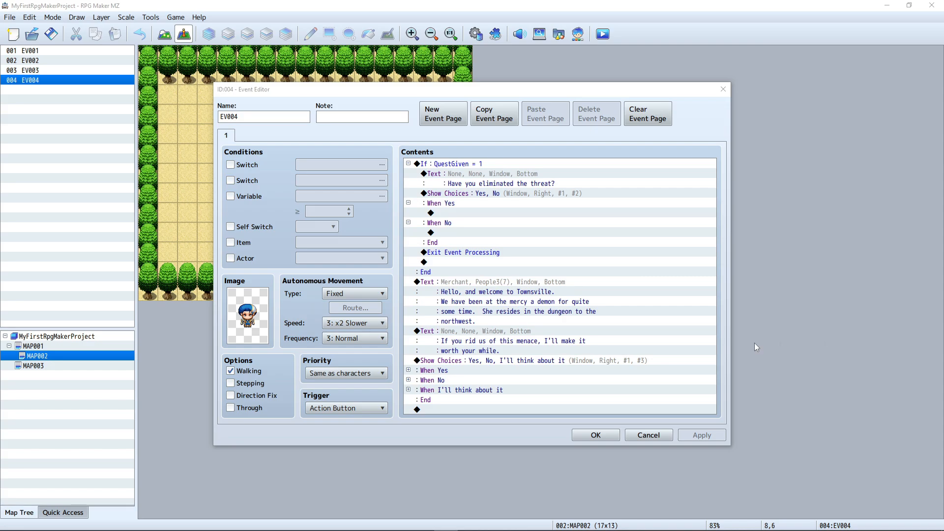
# Add a conditional branch for switch 0001 Defeated Boss being ON, with an Else branch, at the end of EV004 on MAP002
pyautogui.doubleClick(488, 408)
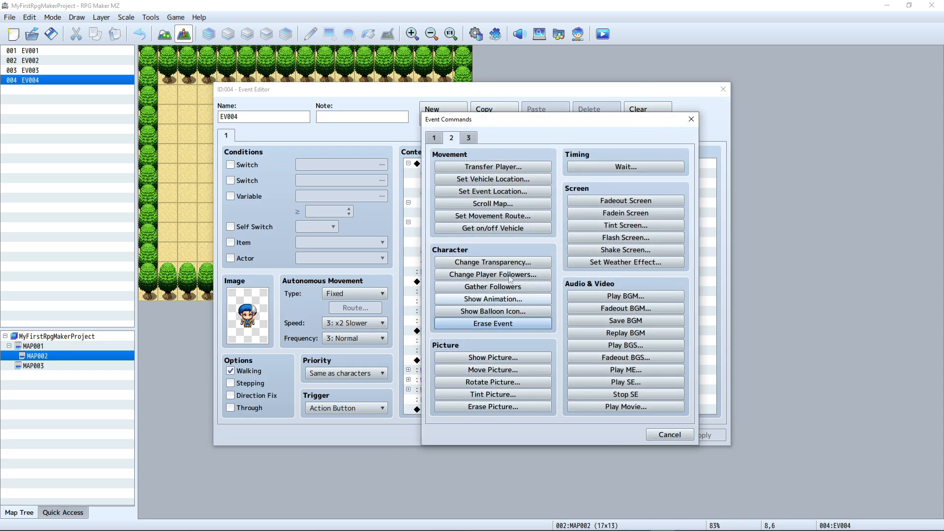
pyautogui.click(435, 138)
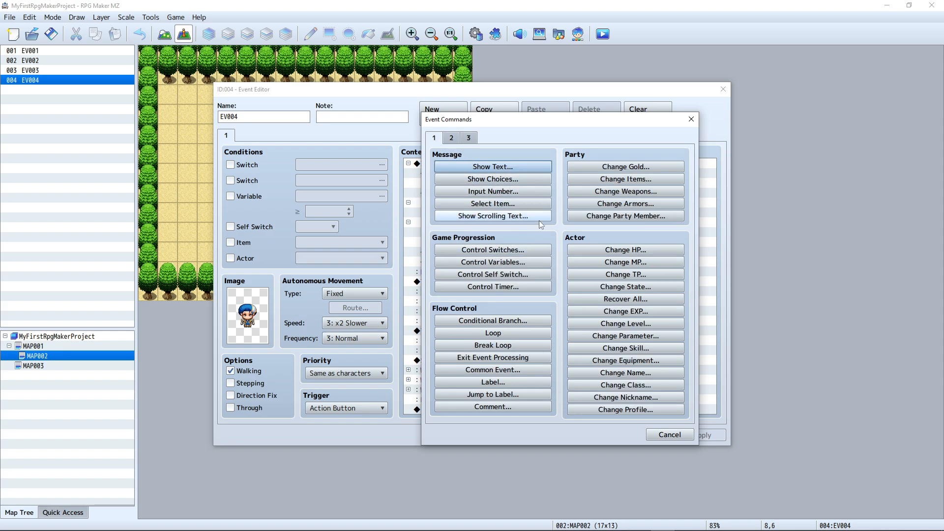
pyautogui.click(494, 321)
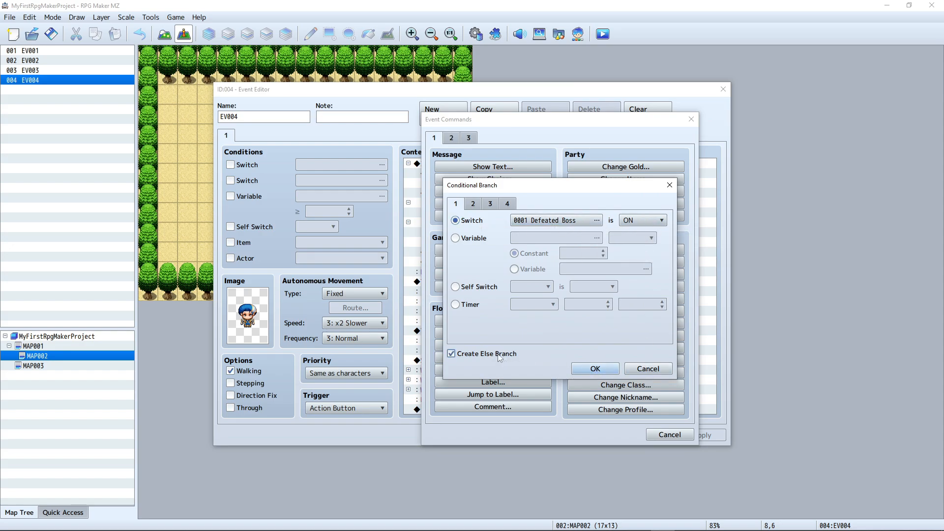
pyautogui.click(595, 369)
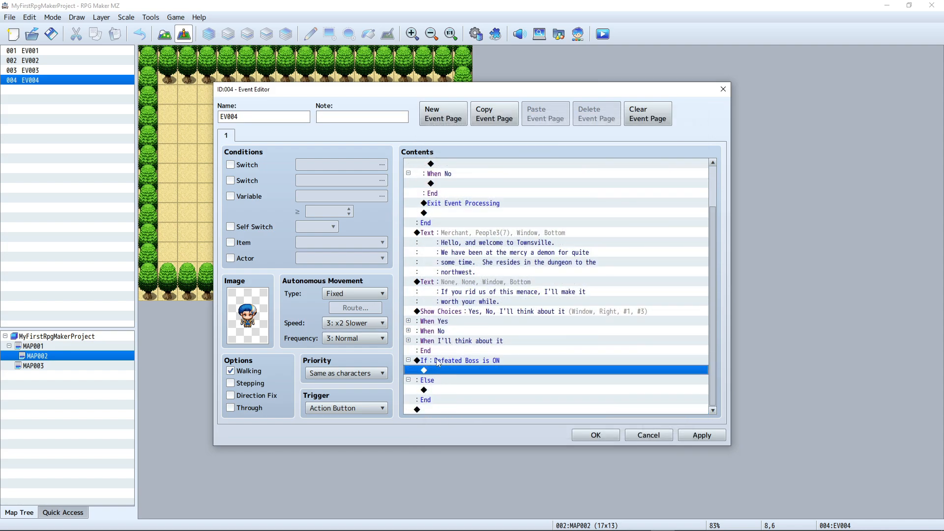
# Move the Defeated Boss branch directly below the "Have you eliminated the threat?" text inside the QuestGiven = 1 branch
pyautogui.scroll(2, 471, 344)
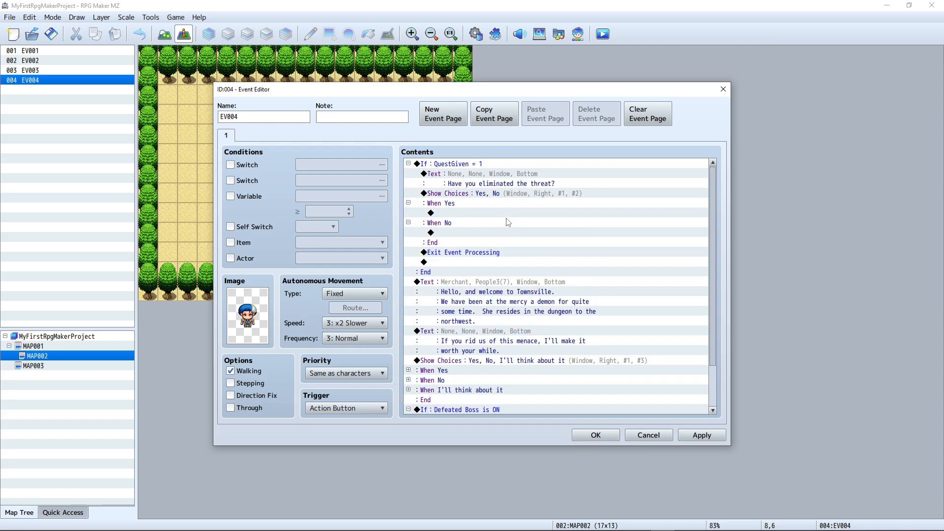
pyautogui.scroll(-2, 476, 317)
pyautogui.moveTo(470, 361)
pyautogui.mouseDown()
pyautogui.moveTo(490, 111)
pyautogui.moveTo(462, 194)
pyautogui.mouseUp()
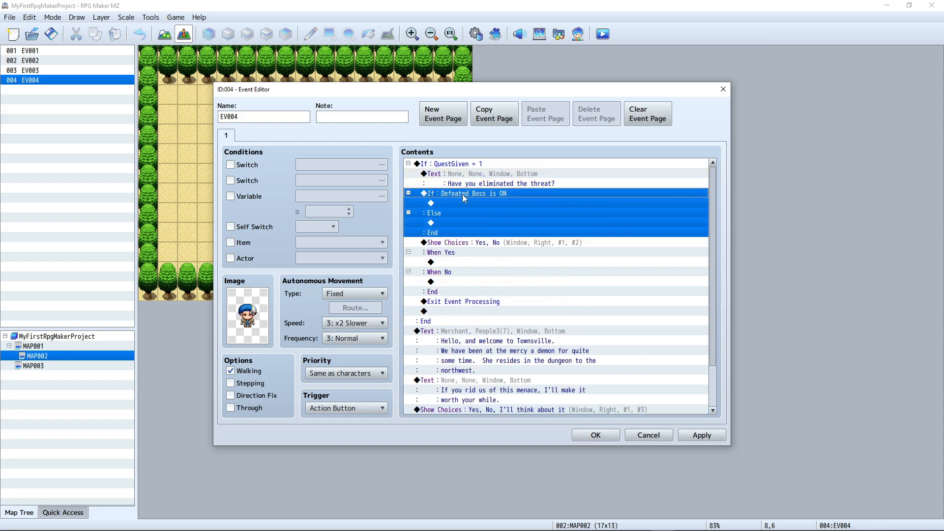
# Move the Yes, No choices into the Defeated Boss is ON branch and copy them into its Else branch
pyautogui.click(460, 245)
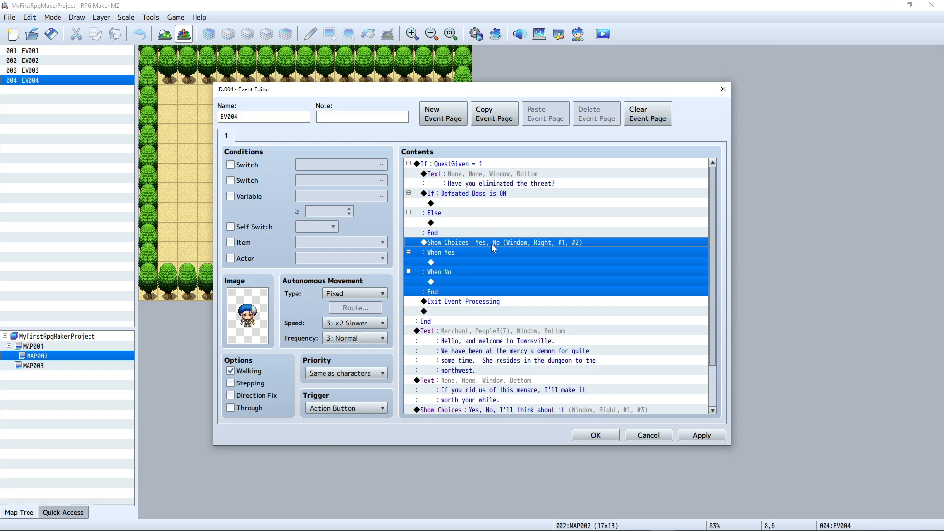
pyautogui.moveTo(492, 246); pyautogui.dragTo(503, 206)
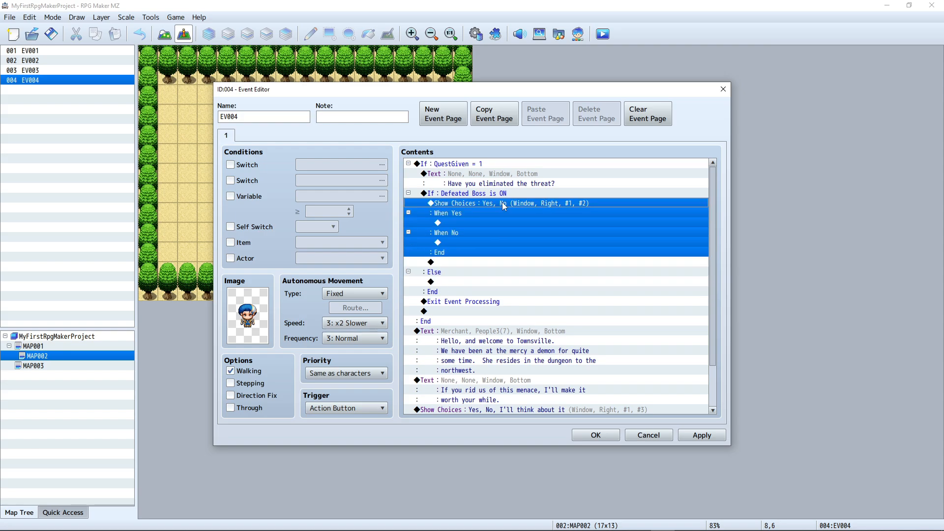
pyautogui.click(458, 282)
pyautogui.click(488, 206)
pyautogui.hotkey('ctrl', 'c')
pyautogui.click(454, 282)
pyautogui.hotkey('ctrl', 'v')
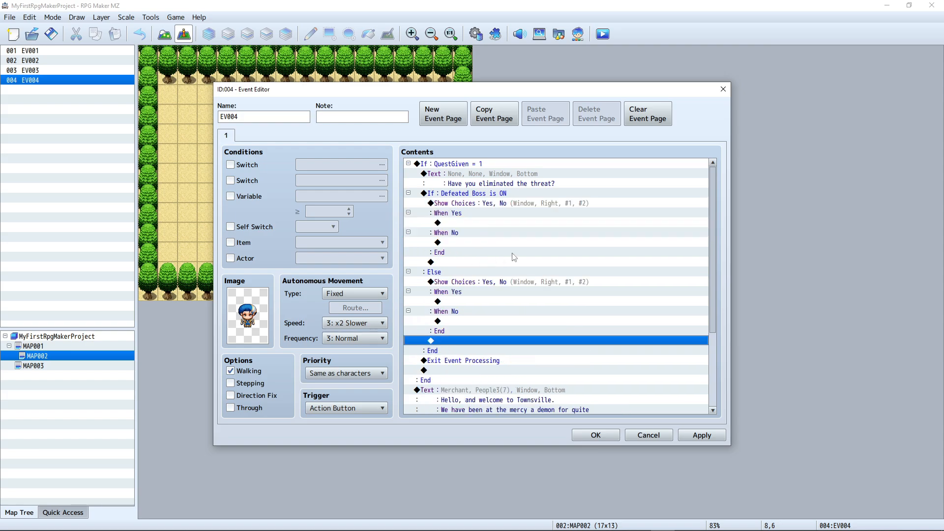
pyautogui.click(489, 295)
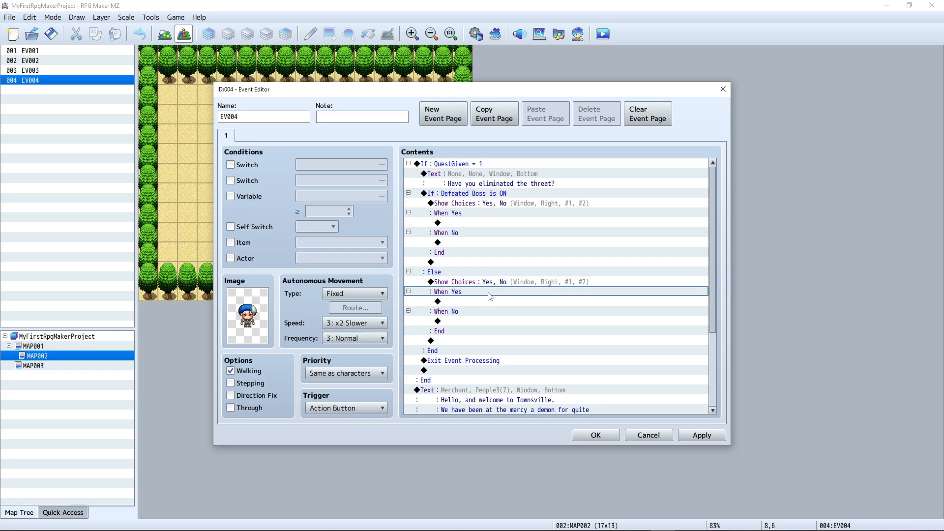
# Change the first choice in the Else branch of Defeated Boss to "[Deception] Yes"
pyautogui.rightClick(489, 295)
pyautogui.click(477, 291)
pyautogui.rightClick(483, 281)
pyautogui.click(527, 293)
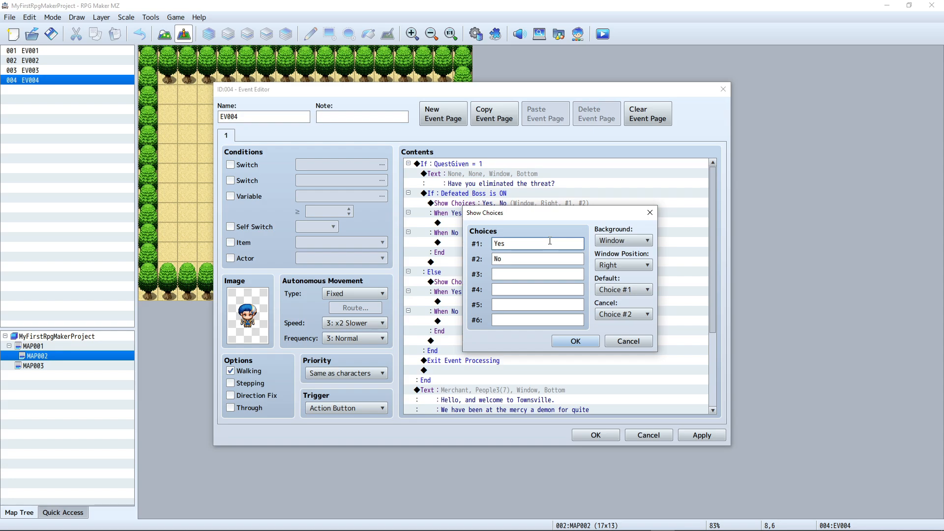
pyautogui.write('[Deception]')
pyautogui.click(580, 345)
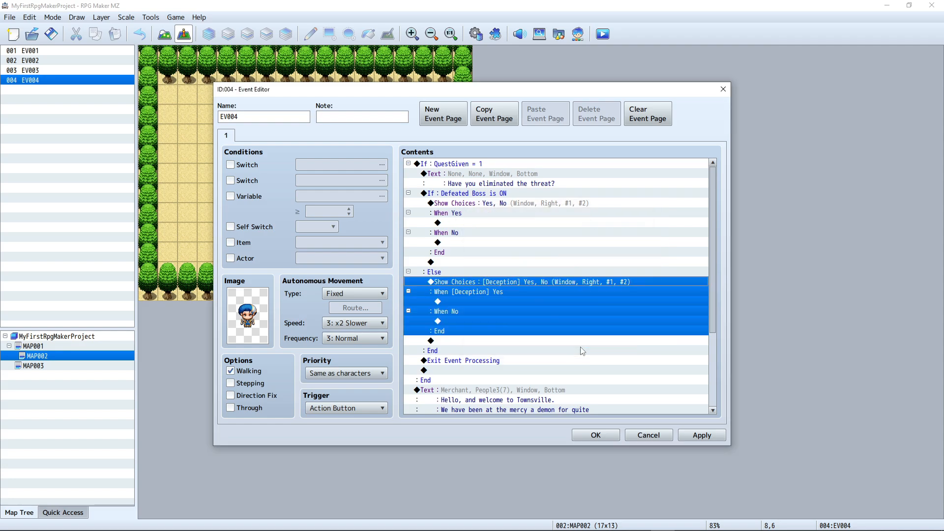
# Start a Control Variables command under When [Deception] Yes, targeting variable 0002 and naming it Deception
pyautogui.click(464, 301)
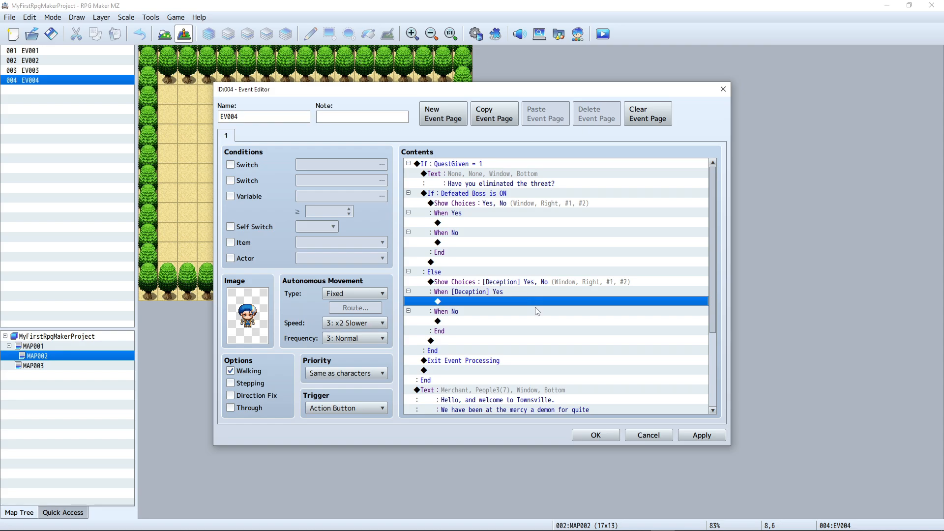
pyautogui.doubleClick(504, 302)
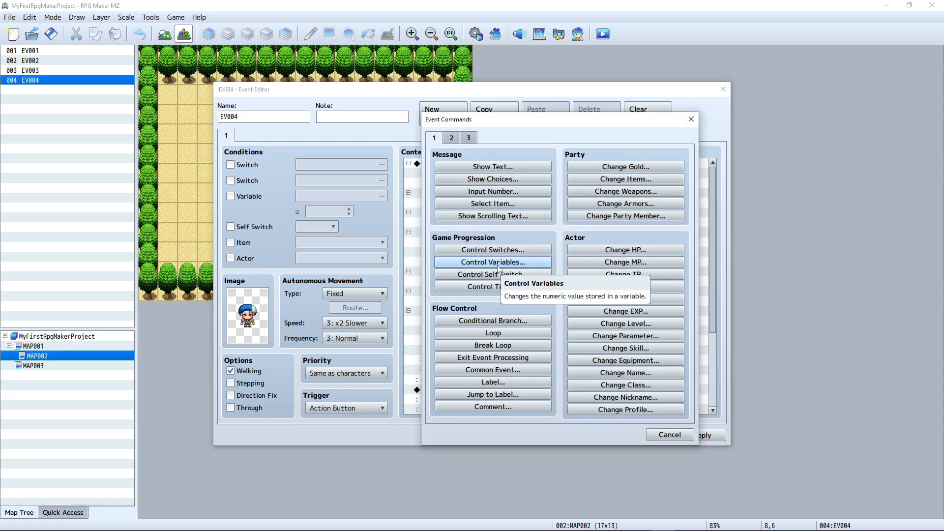
pyautogui.click(497, 267)
pyautogui.click(560, 210)
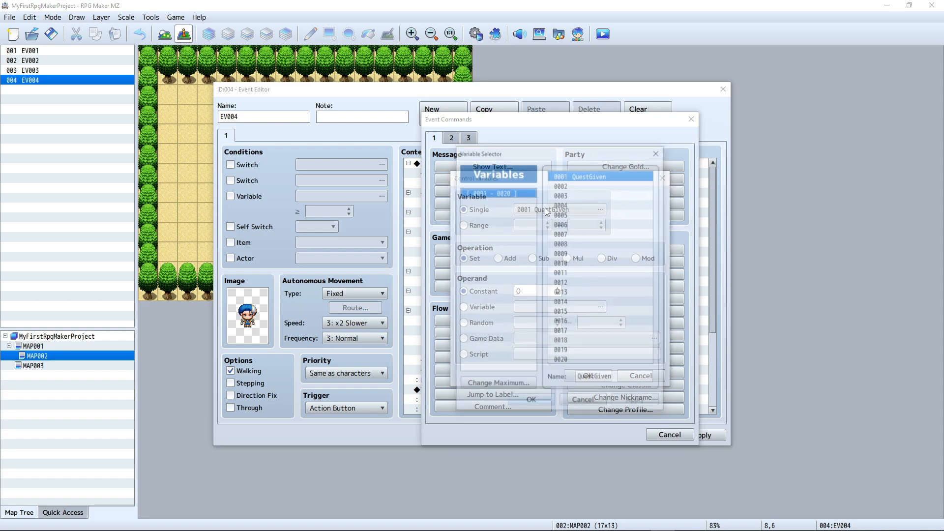
pyautogui.click(574, 184)
pyautogui.click(609, 379)
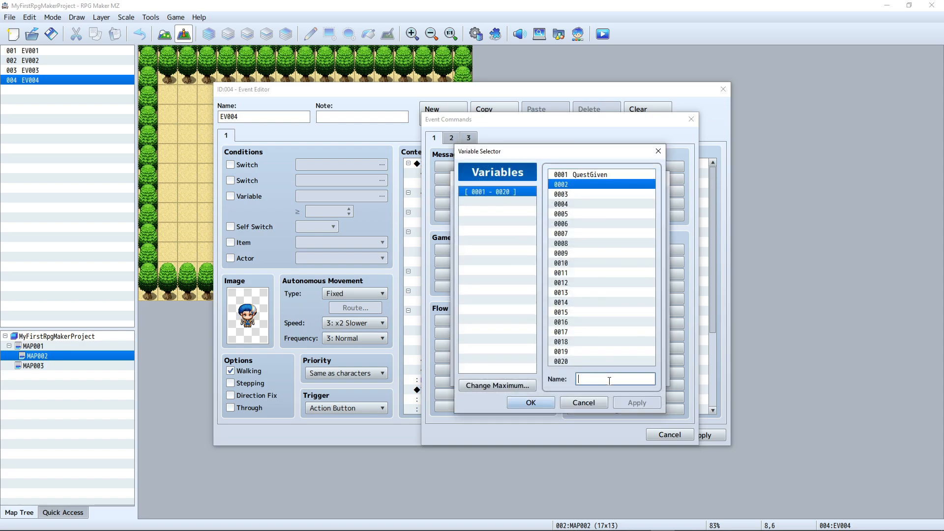
pyautogui.write('Deception')
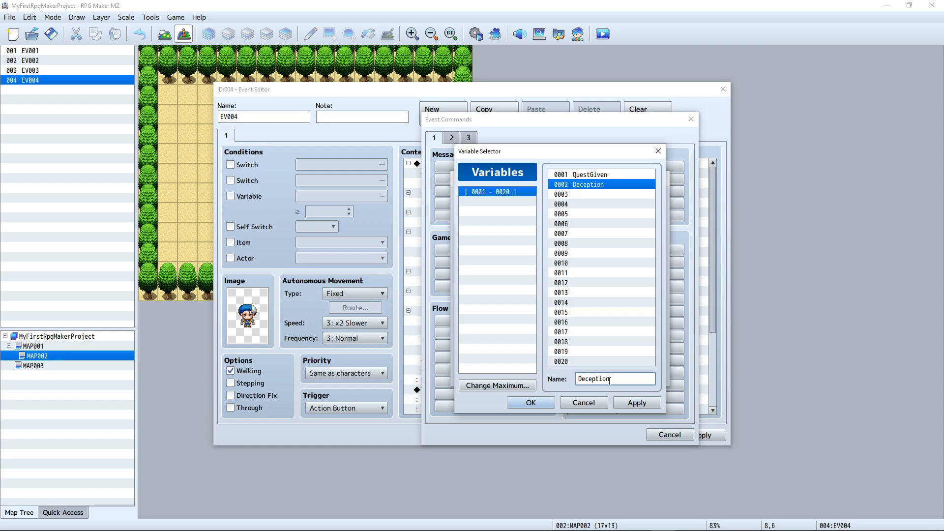
pyautogui.click(637, 402)
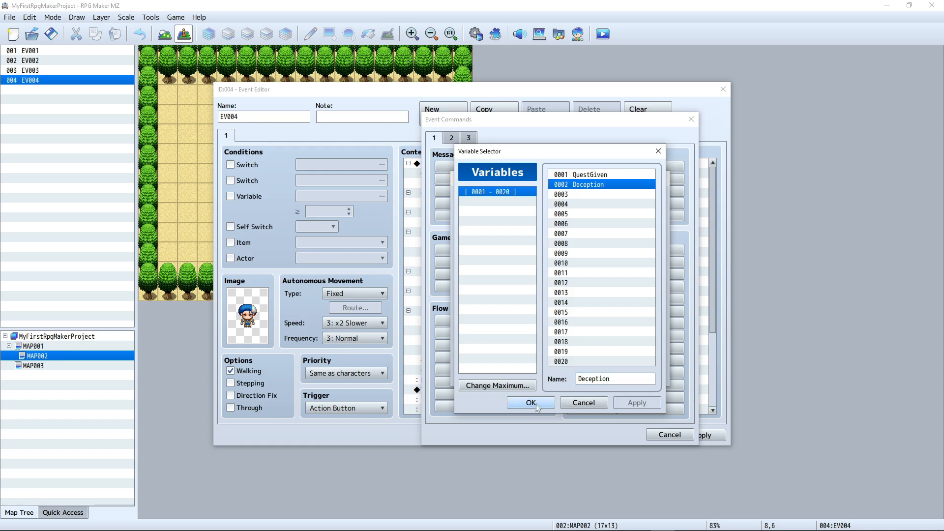
pyautogui.click(530, 402)
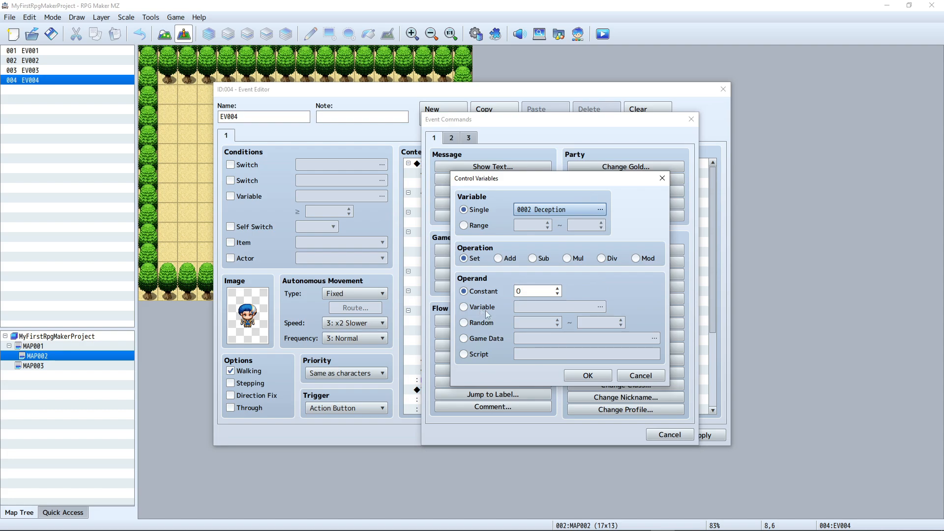
# Set the Deception variable to a random value from 1 to 20 and add the command
pyautogui.click(475, 322)
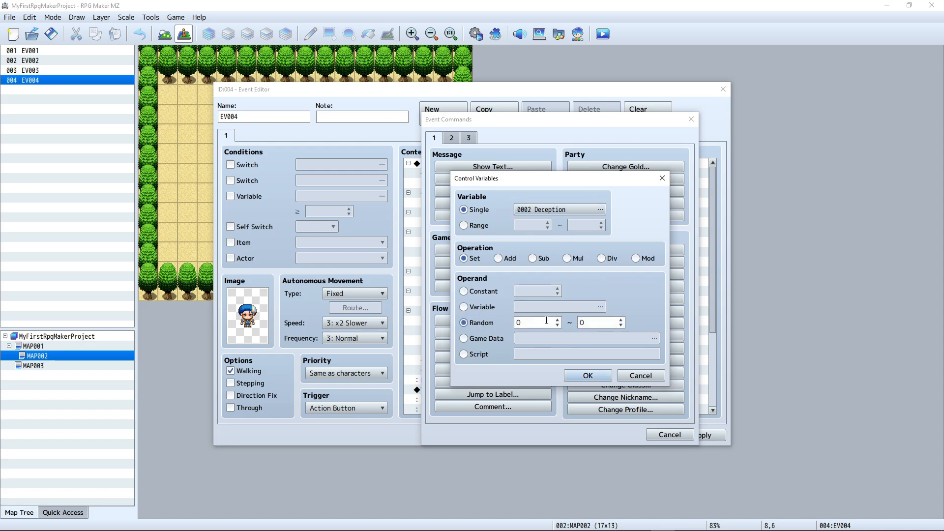
pyautogui.click(521, 319)
pyautogui.write('1')
pyautogui.press('Tab')
pyautogui.write('20')
pyautogui.click(591, 375)
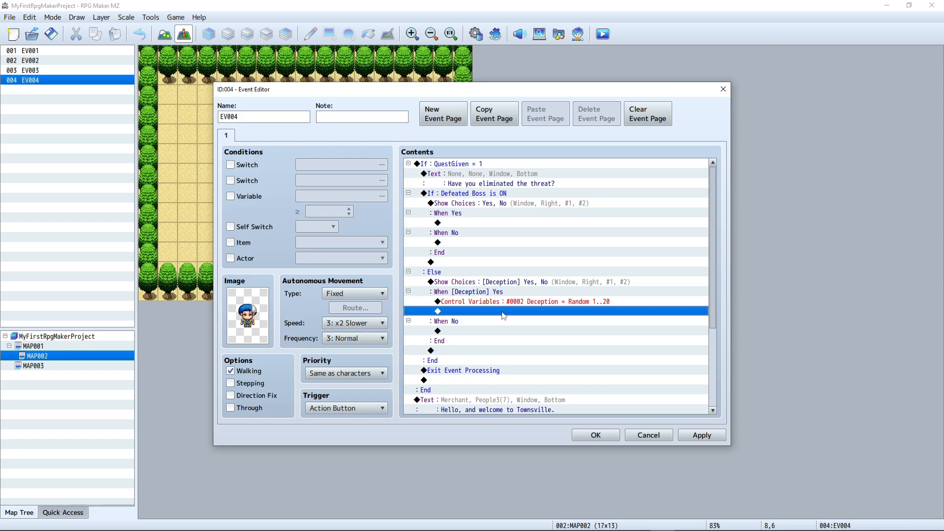
# Add the text "You rolled a \V[2]" directly below the Deception roll and save the event
pyautogui.doubleClick(507, 311)
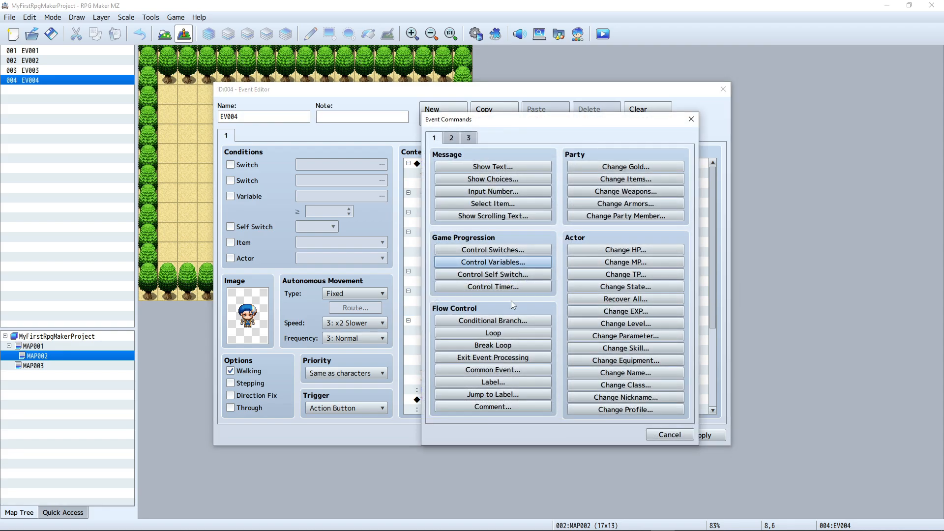
pyautogui.click(498, 167)
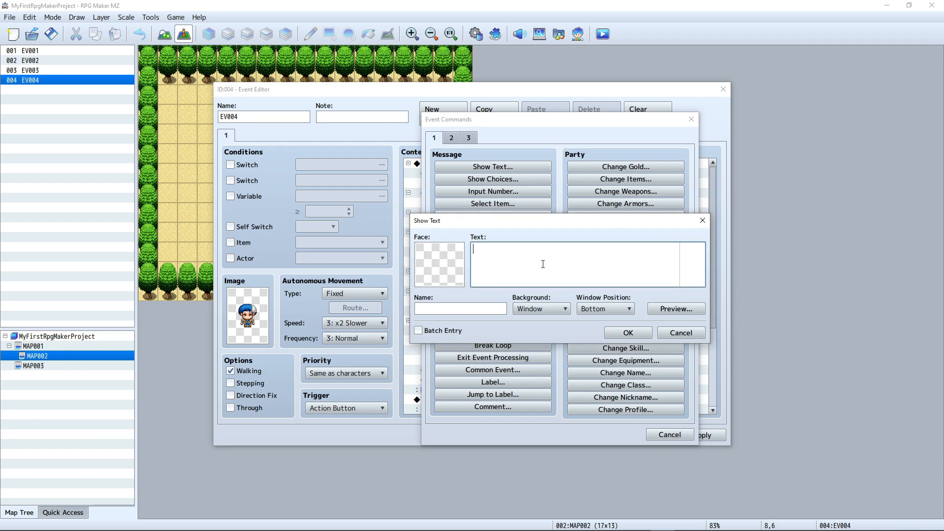
pyautogui.write('You rolled a \\V[1]')
pyautogui.moveTo(527, 249); pyautogui.dragTo(532, 249)
pyautogui.write('2')
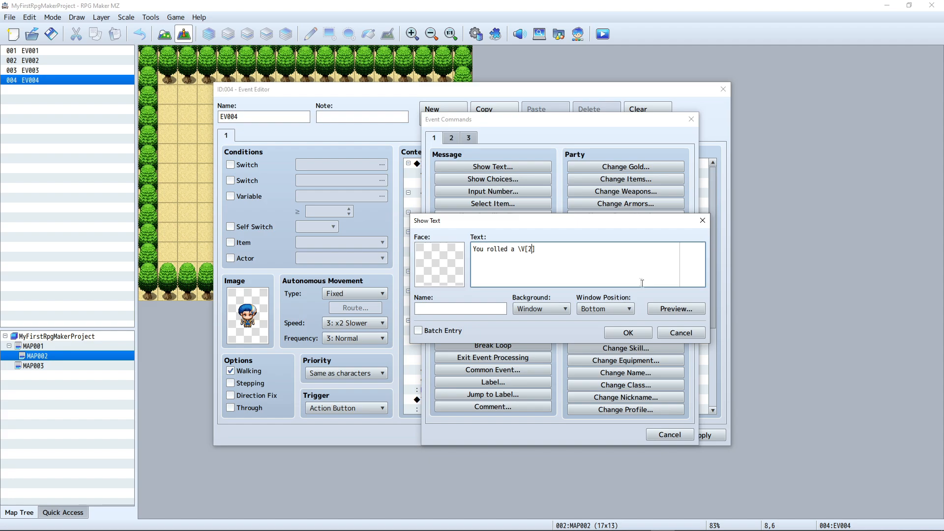
pyautogui.click(638, 335)
pyautogui.click(694, 436)
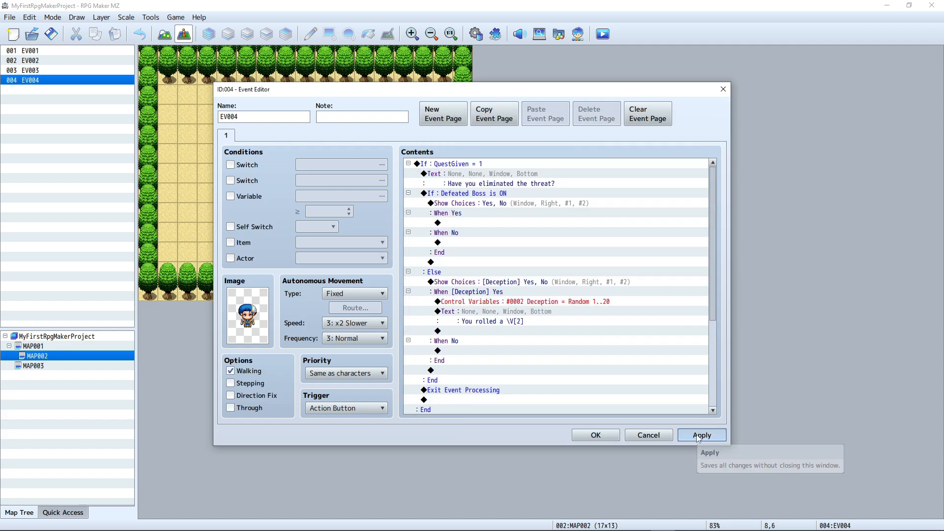
pyautogui.click(605, 437)
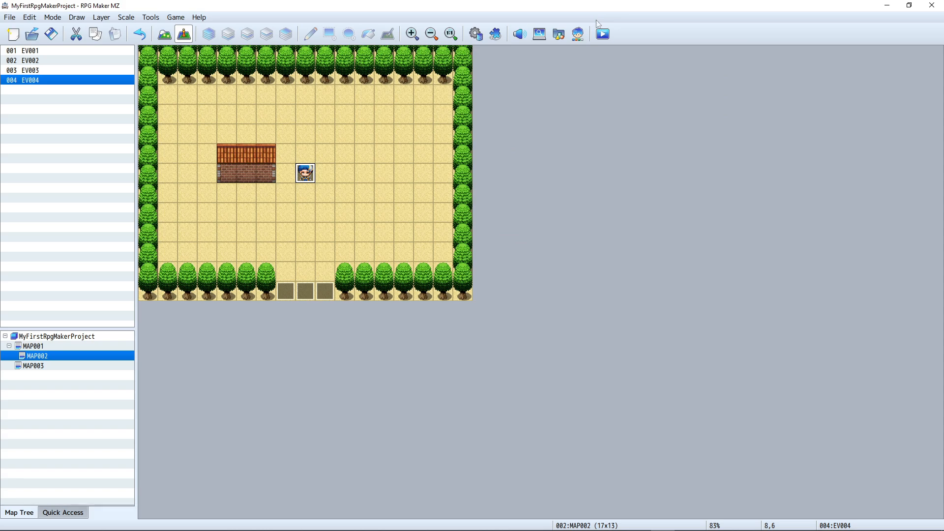
# Playtest the quest giver's dialogue by answering "[Deception] Yes" to check the roll message, and close the game
pyautogui.click(602, 36)
pyautogui.click(448, 283)
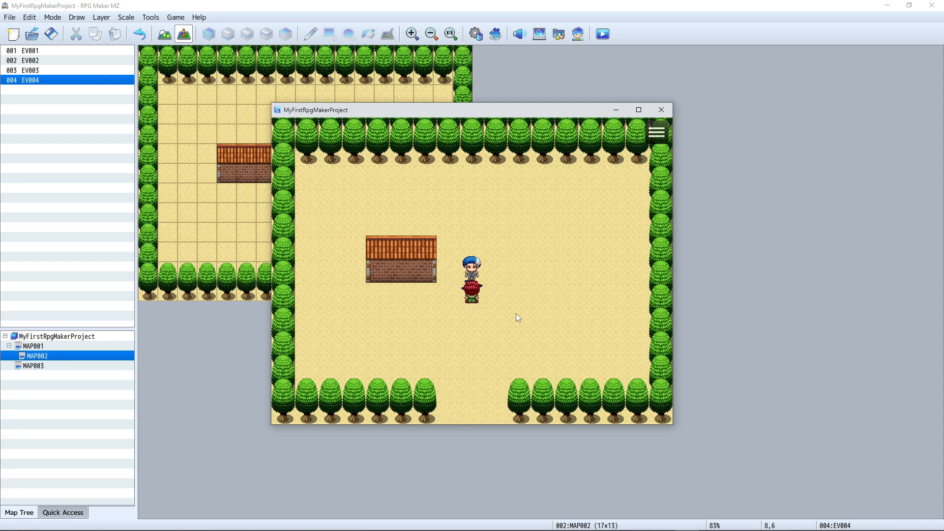
pyautogui.press('Return')
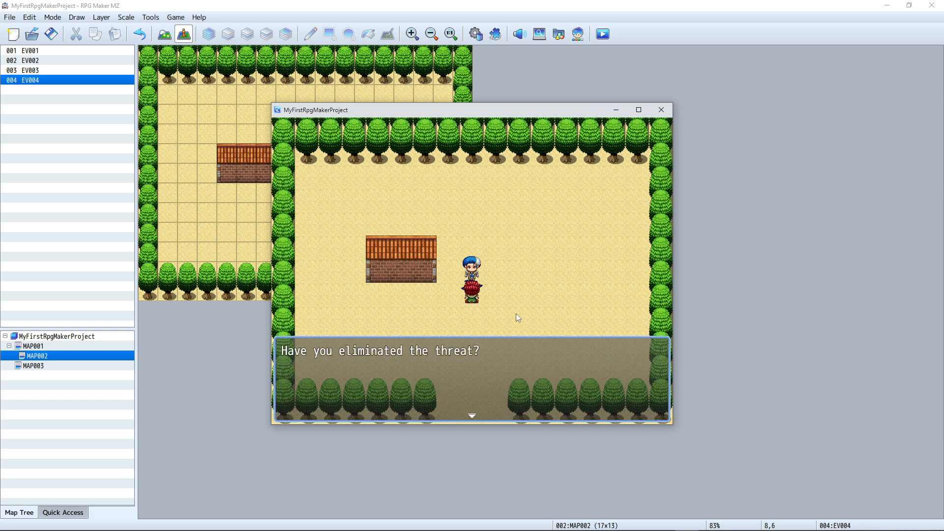
pyautogui.press('Return')
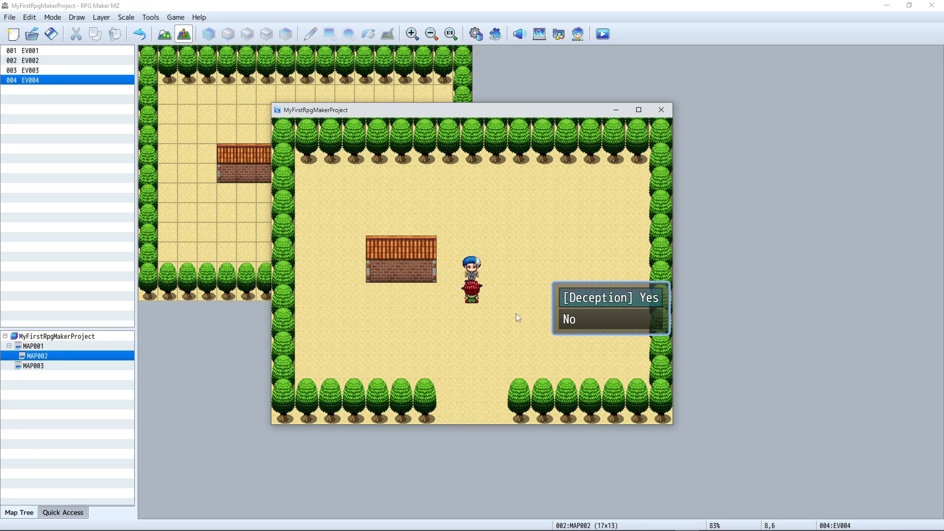
pyautogui.press('Return')
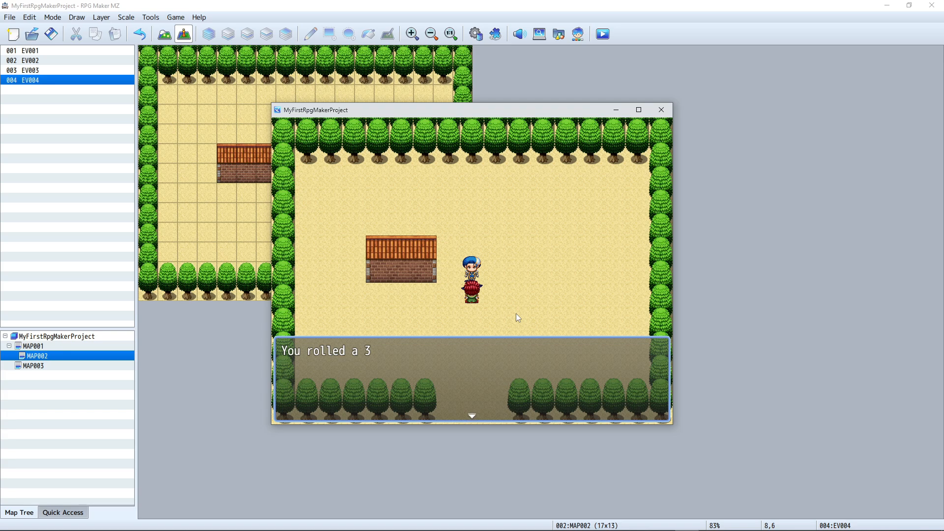
pyautogui.press('space')
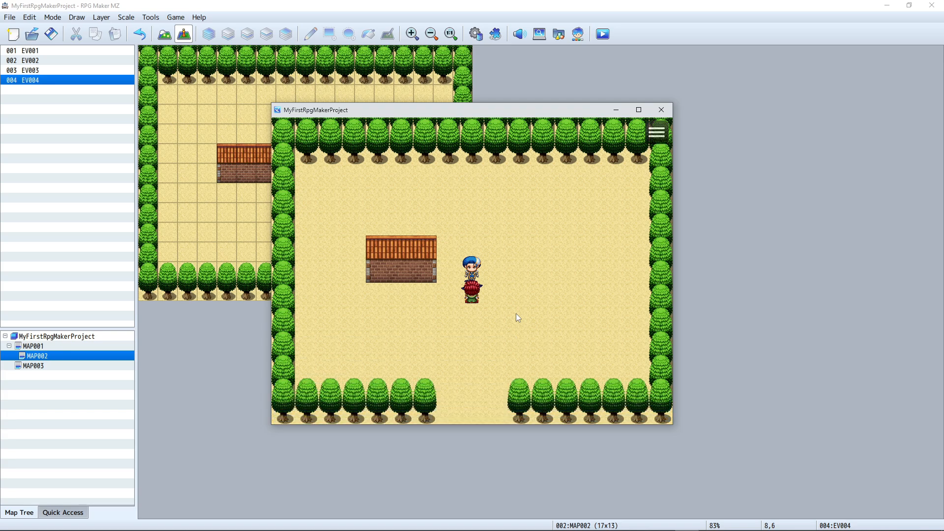
pyautogui.click(661, 110)
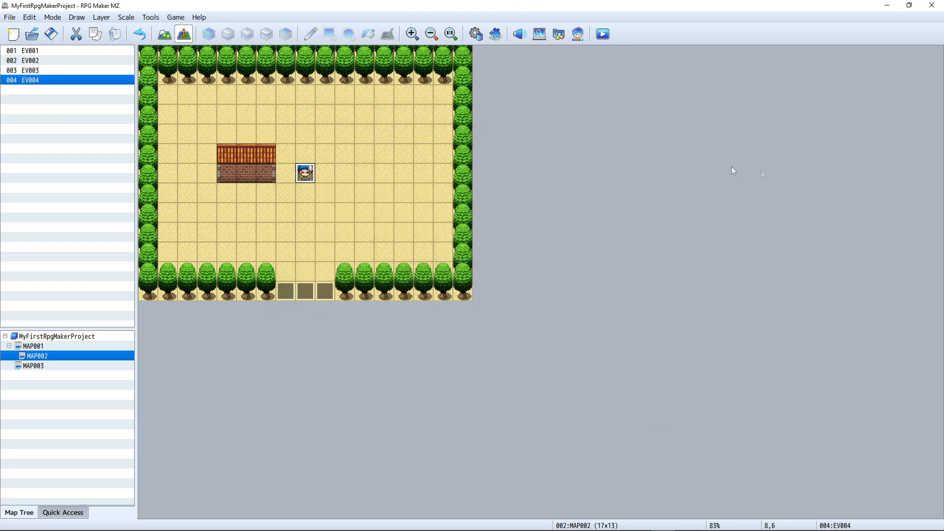
# Add a conditional branch for Deception ≥ 10, with an Else branch, below the "You rolled a" text in EV004
pyautogui.doubleClick(305, 172)
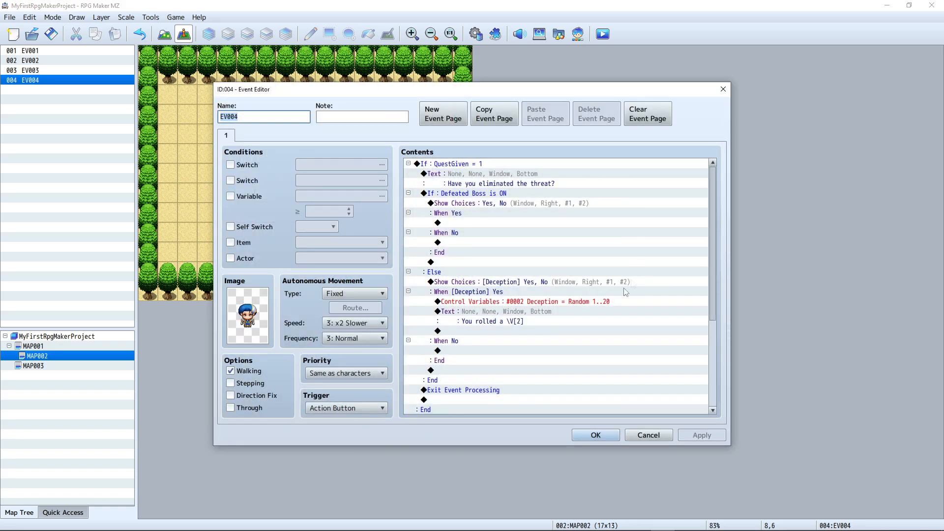
pyautogui.doubleClick(488, 331)
pyautogui.click(493, 321)
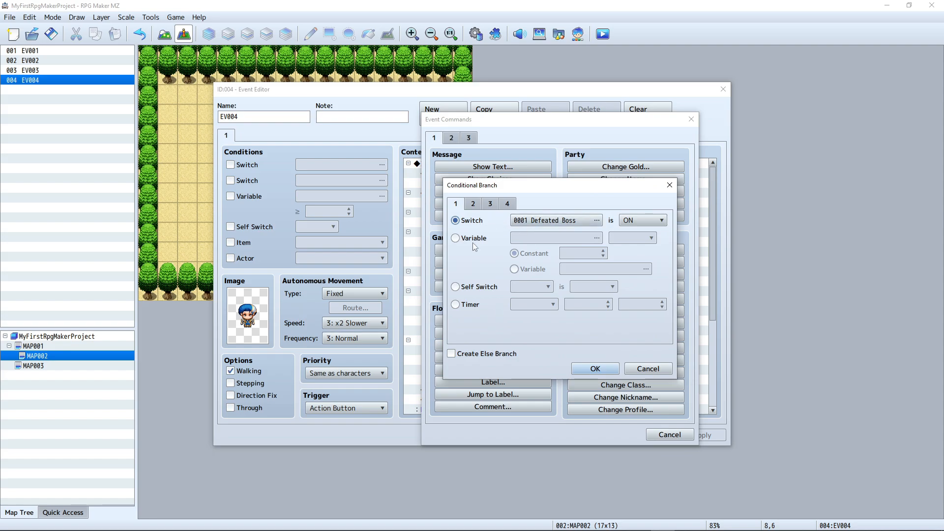
pyautogui.click(472, 239)
pyautogui.click(568, 239)
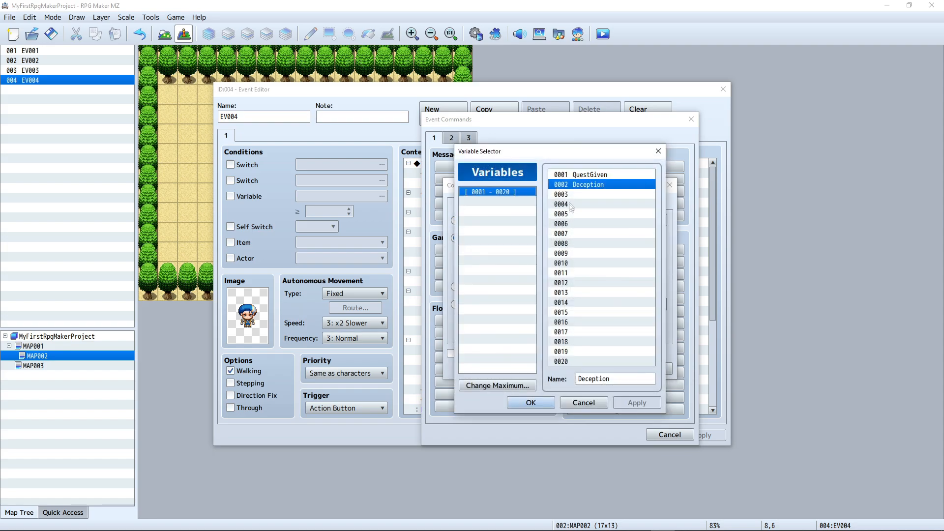
pyautogui.doubleClick(583, 186)
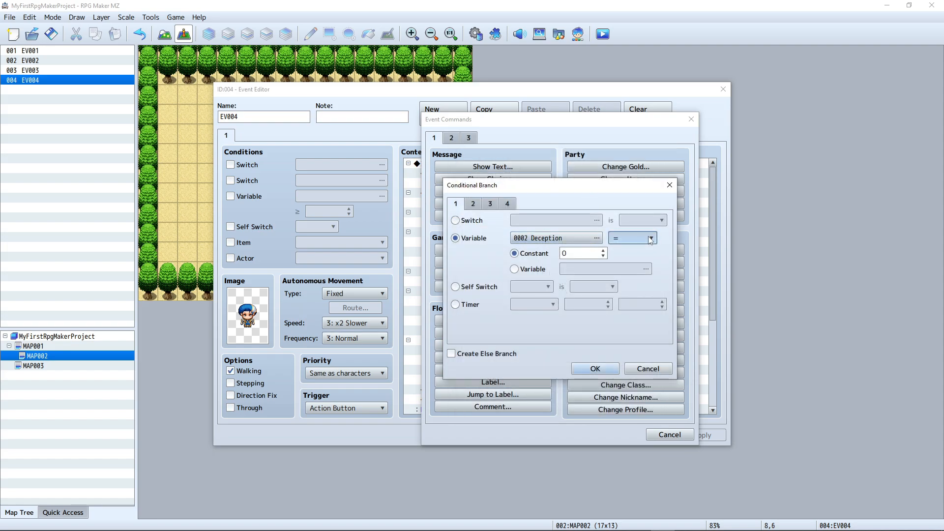
pyautogui.click(650, 238)
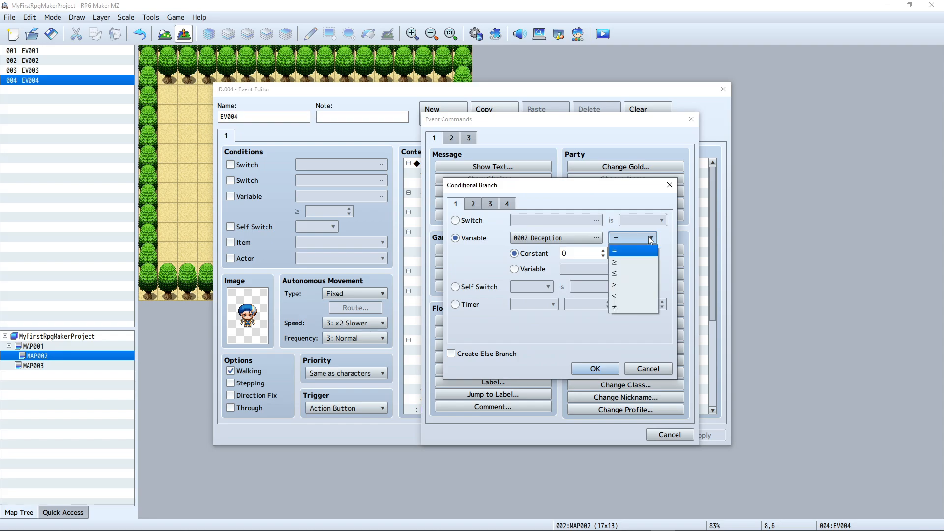
pyautogui.click(630, 266)
pyautogui.click(563, 254)
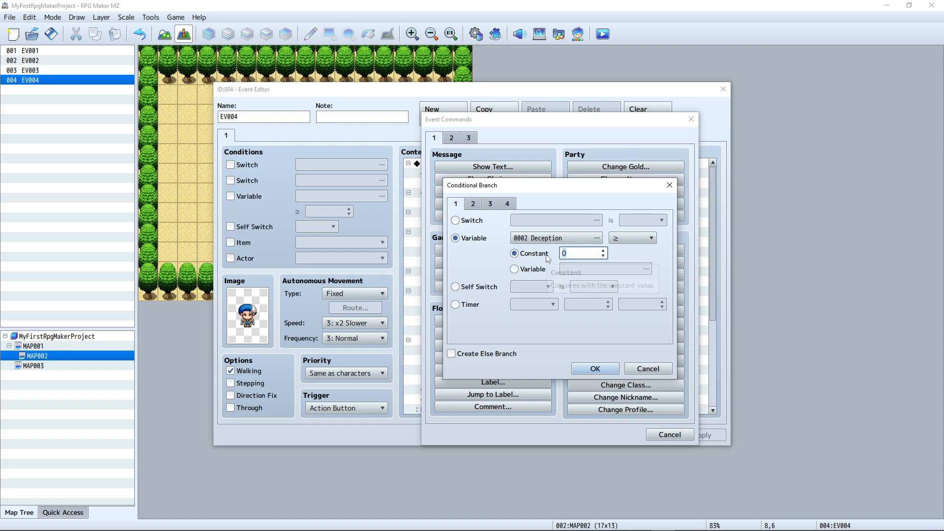
pyautogui.write('10')
pyautogui.click(490, 354)
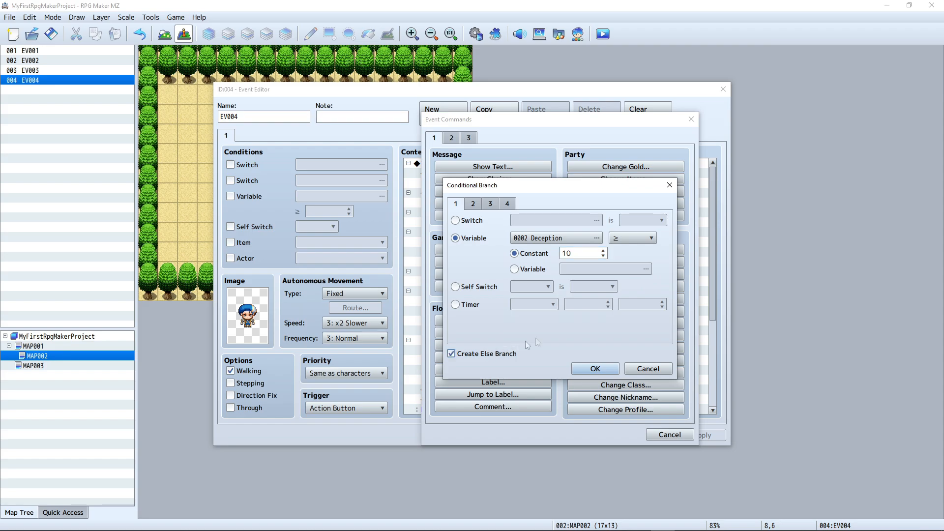
pyautogui.click(595, 368)
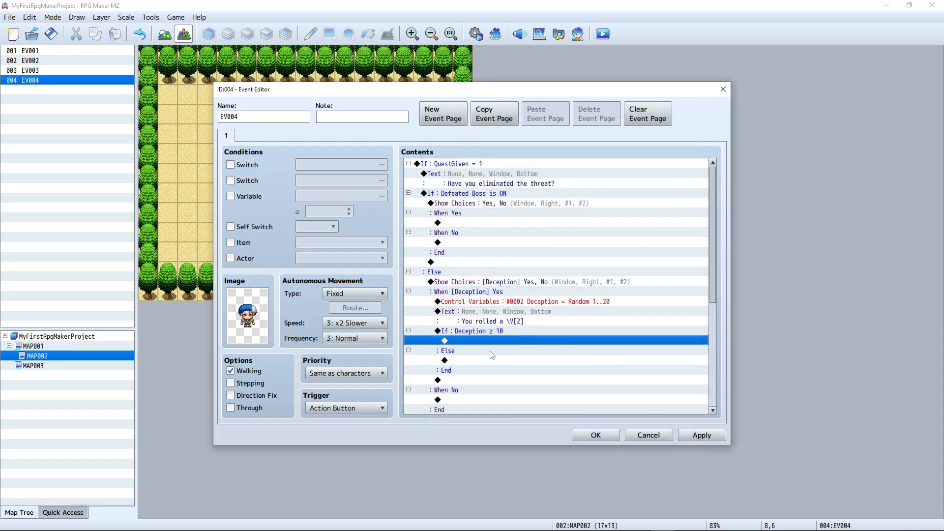
# Add the text "Superb... somehow I believe you." inside the Deception ≥ 10 branch
pyautogui.doubleClick(518, 344)
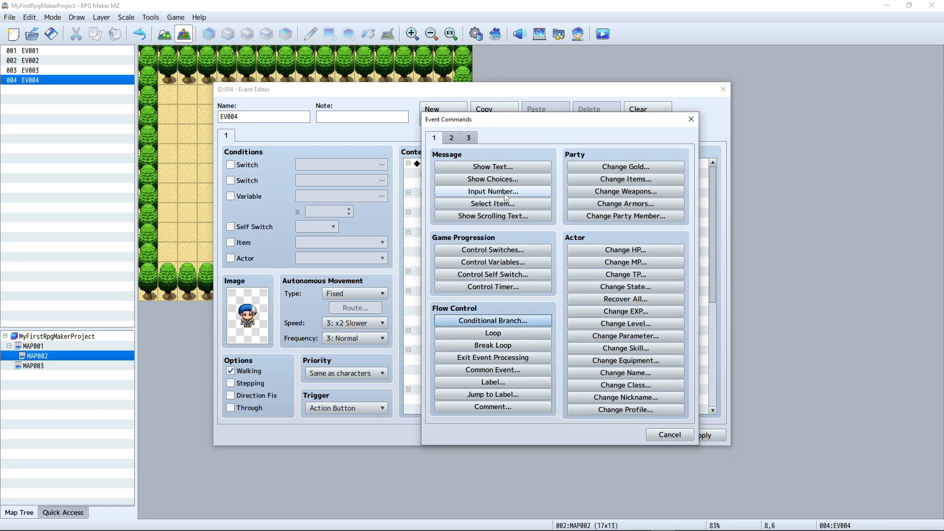
pyautogui.click(493, 167)
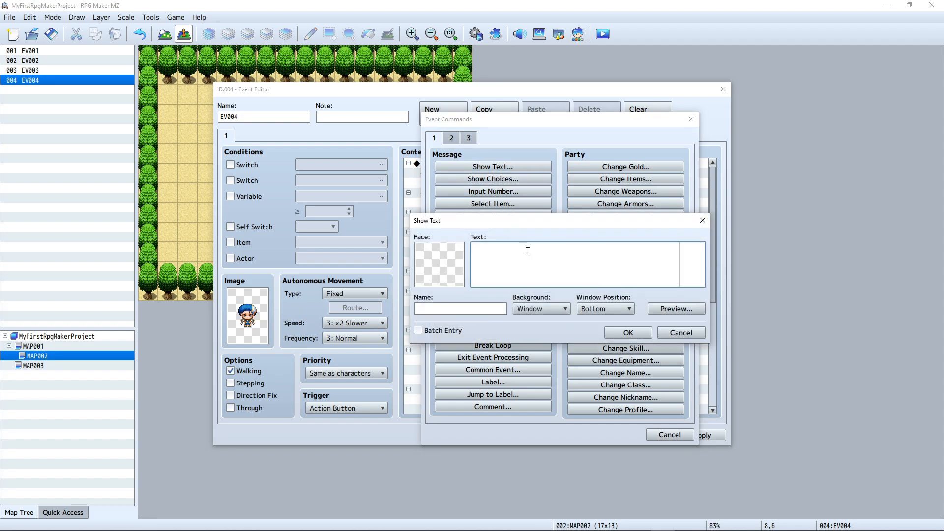
pyautogui.write('Superb,')
pyautogui.press('BackSpace')
pyautogui.write('... somehow I believe you.')
pyautogui.click(634, 334)
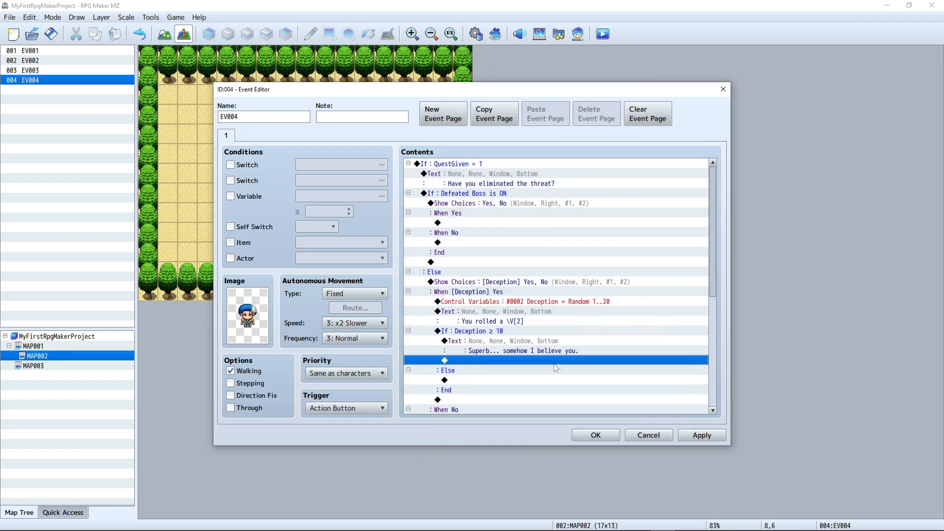
# Start a Control Variables command in the Else branch of Deception ≥ 10, naming and selecting variable 0003 as "Merchant Reputation"
pyautogui.click(476, 380)
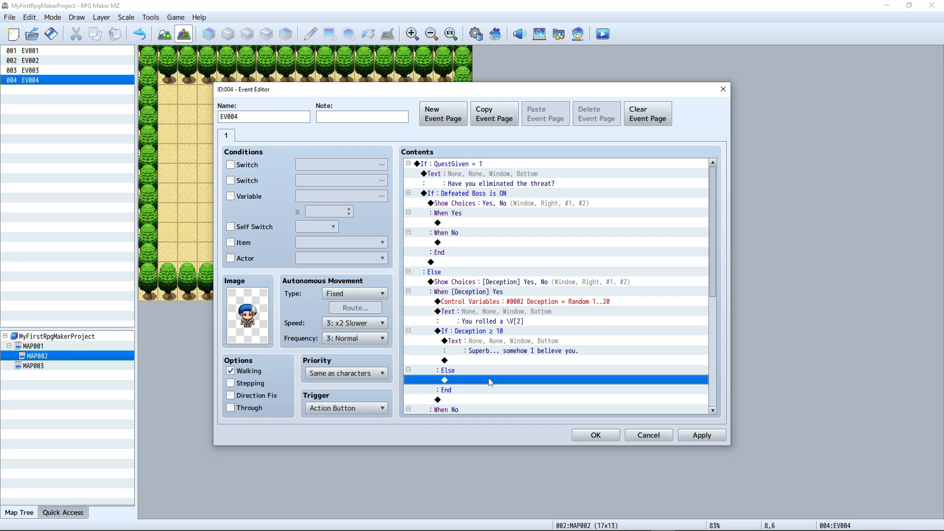
pyautogui.doubleClick(490, 382)
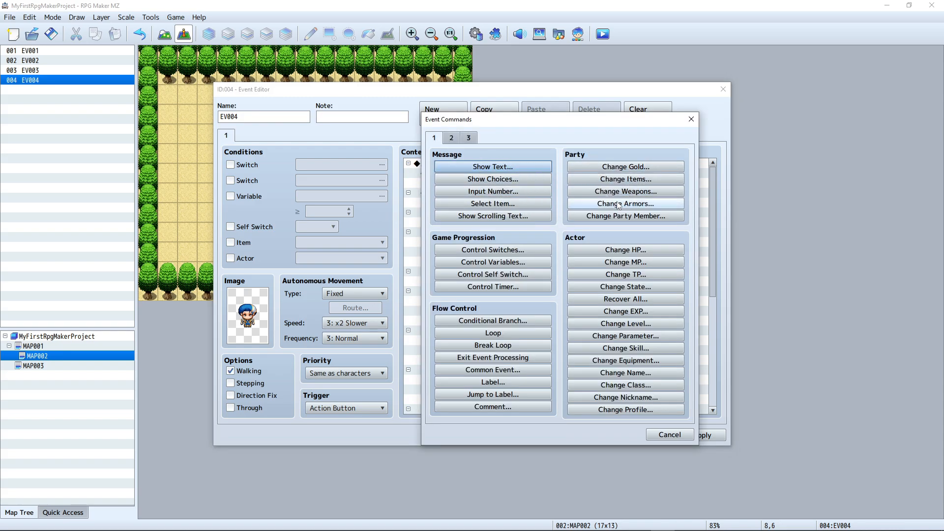
pyautogui.click(494, 264)
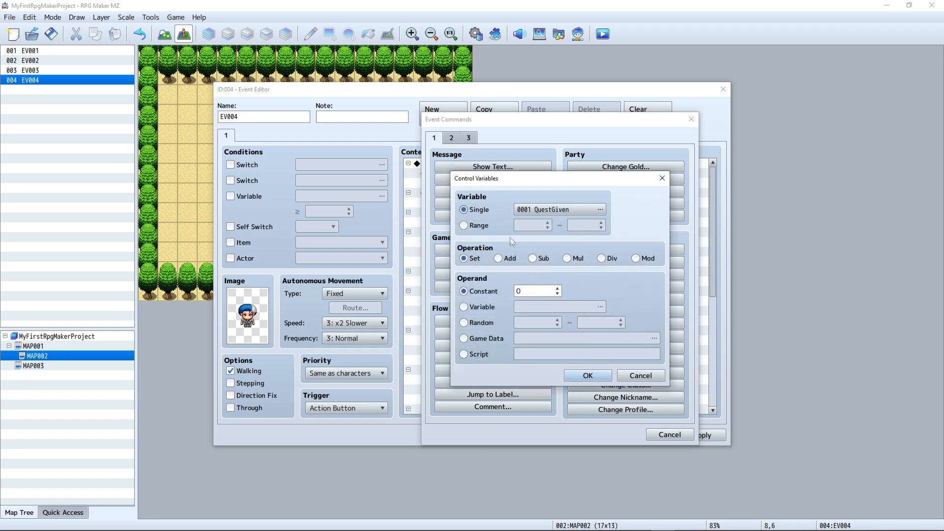
pyautogui.doubleClick(555, 211)
pyautogui.click(581, 195)
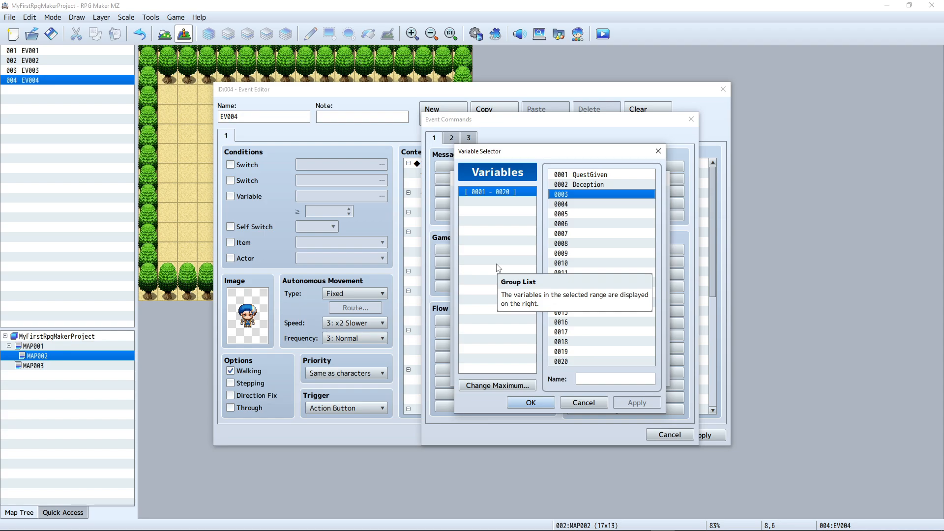
pyautogui.doubleClick(591, 194)
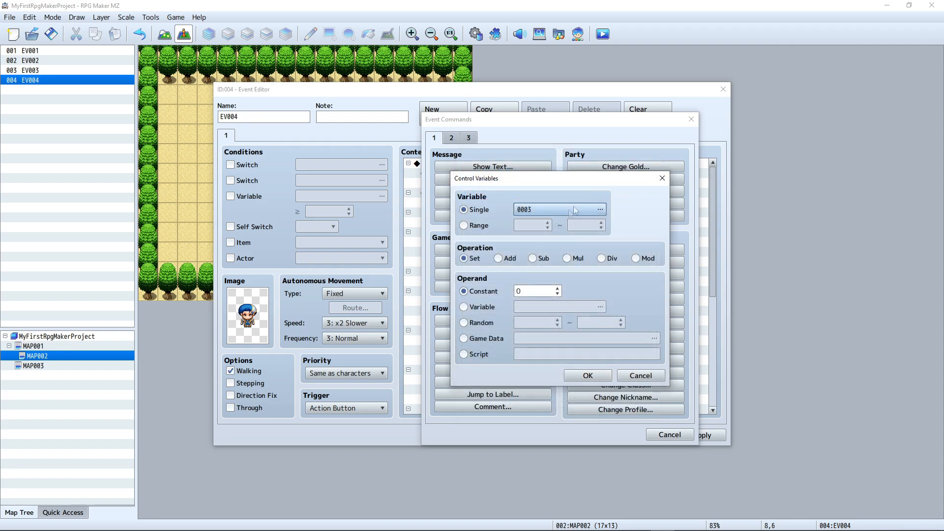
pyautogui.click(595, 211)
pyautogui.click(598, 380)
pyautogui.write('Merchant')
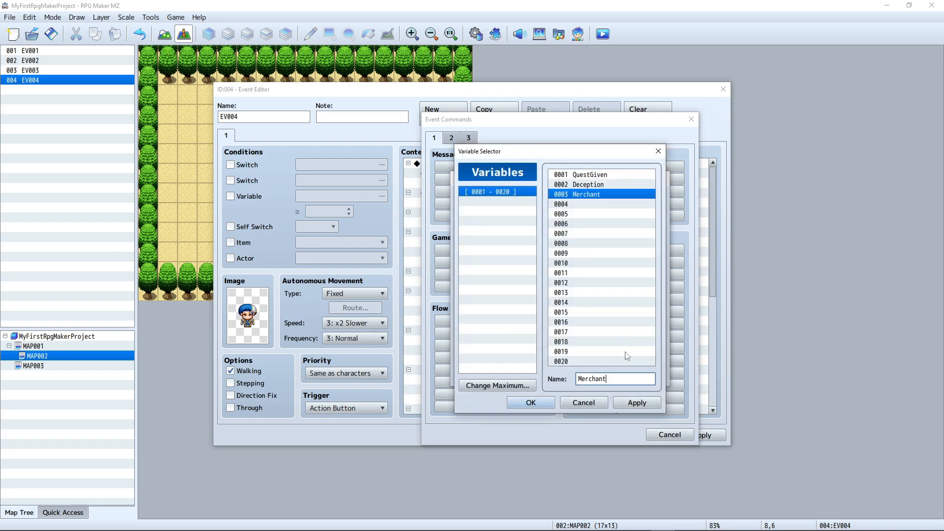
pyautogui.write(' Reputation')
pyautogui.click(639, 402)
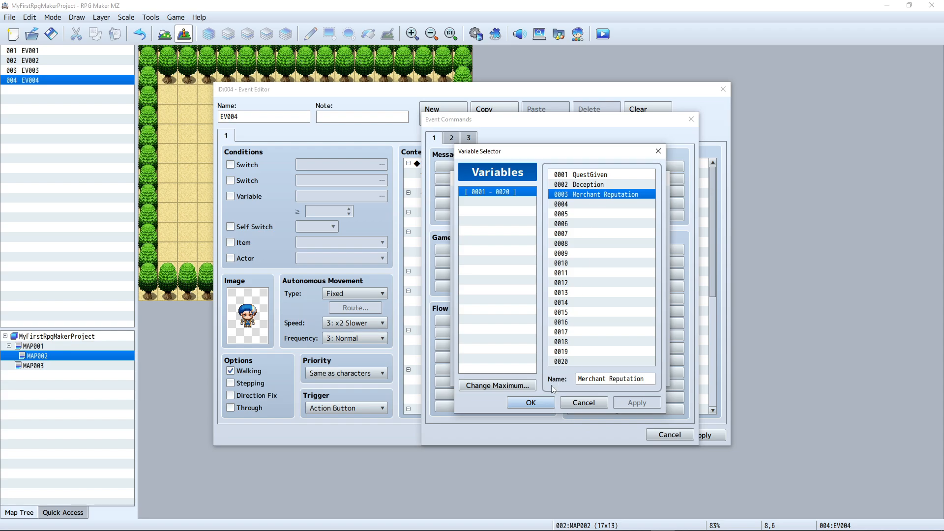
pyautogui.click(552, 400)
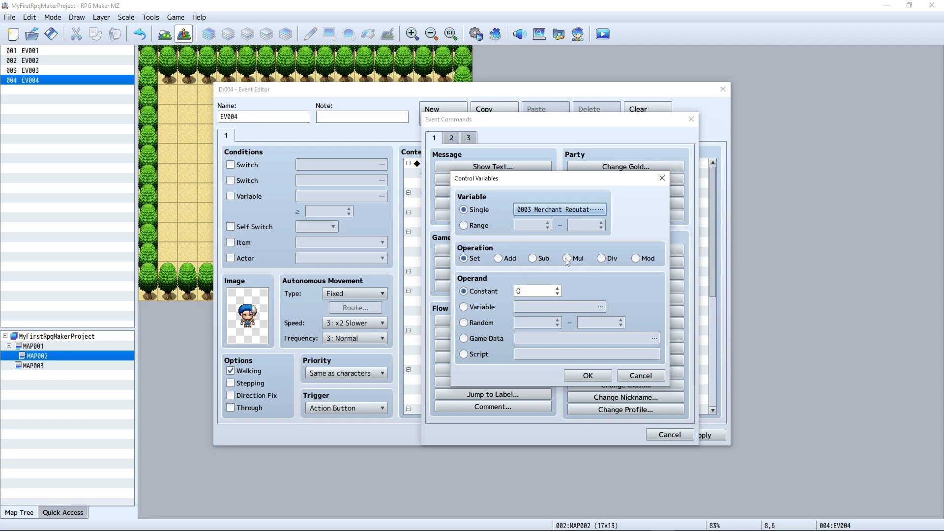
# Make the command subtract a constant 5 from Merchant Reputation and add it to the Else branch
pyautogui.click(536, 260)
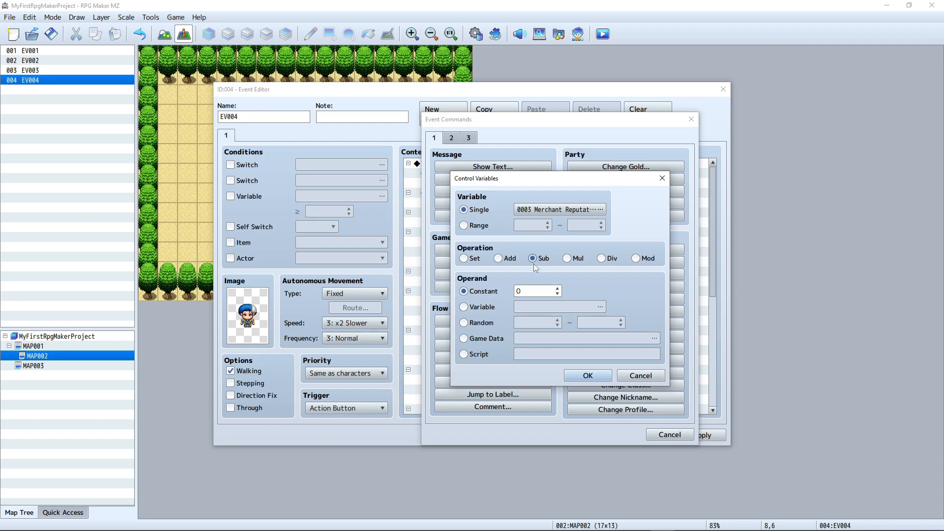
pyautogui.click(527, 290)
pyautogui.click(591, 377)
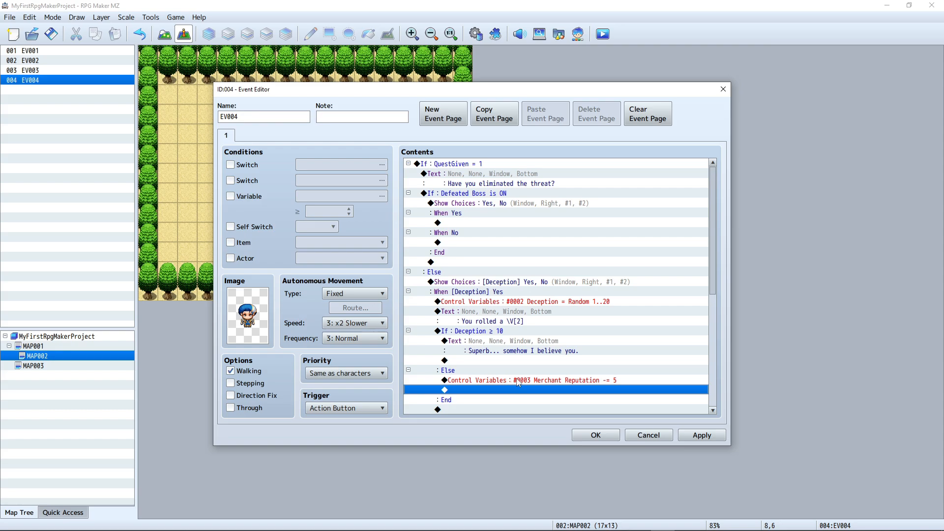
# Add the text "You're a terrible liar!" below the Merchant Reputation deduction
pyautogui.doubleClick(500, 390)
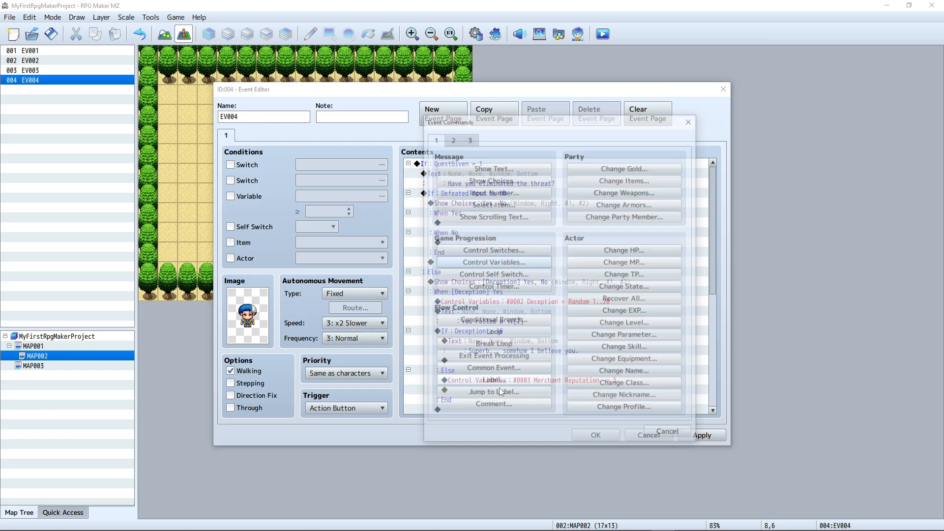
pyautogui.click(506, 167)
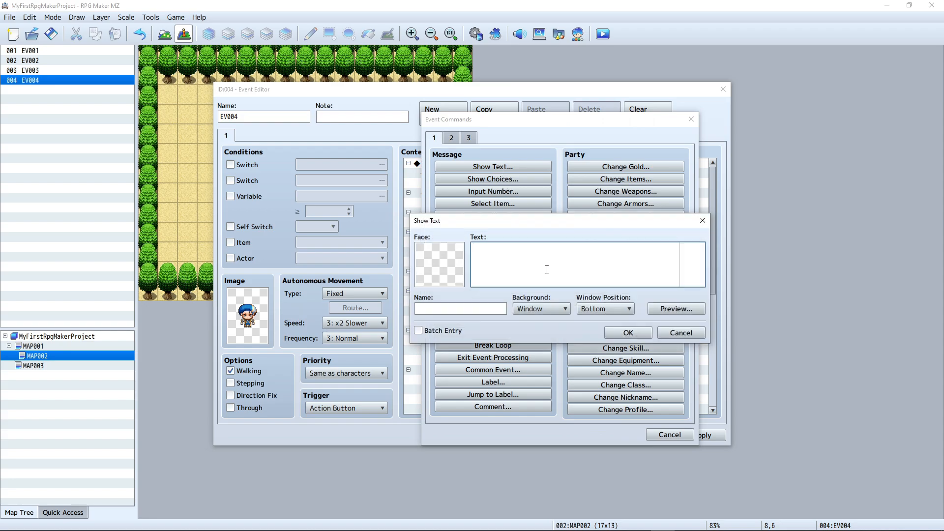
pyautogui.write("You're a terrible liar!")
pyautogui.click(639, 332)
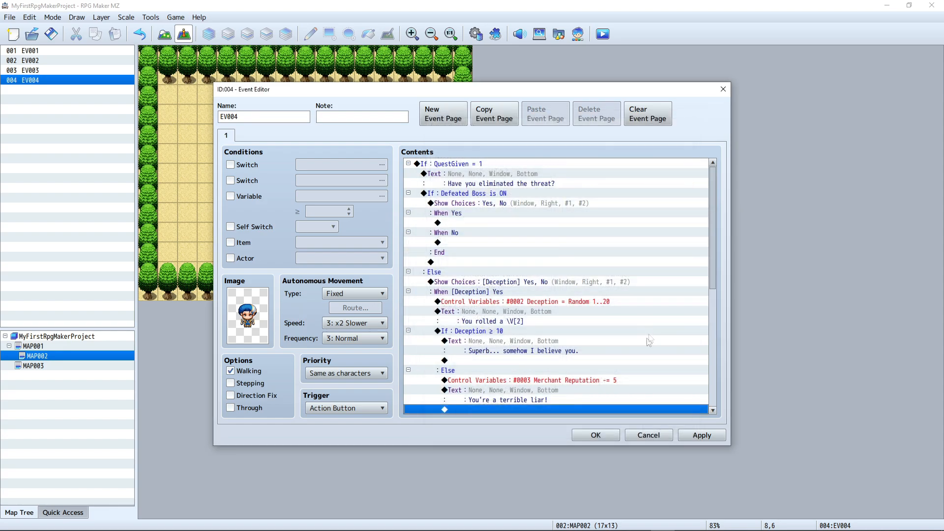
# Start inserting a new event command at the very end of EV004's contents, after the quest choices
pyautogui.scroll(-3, 608, 338)
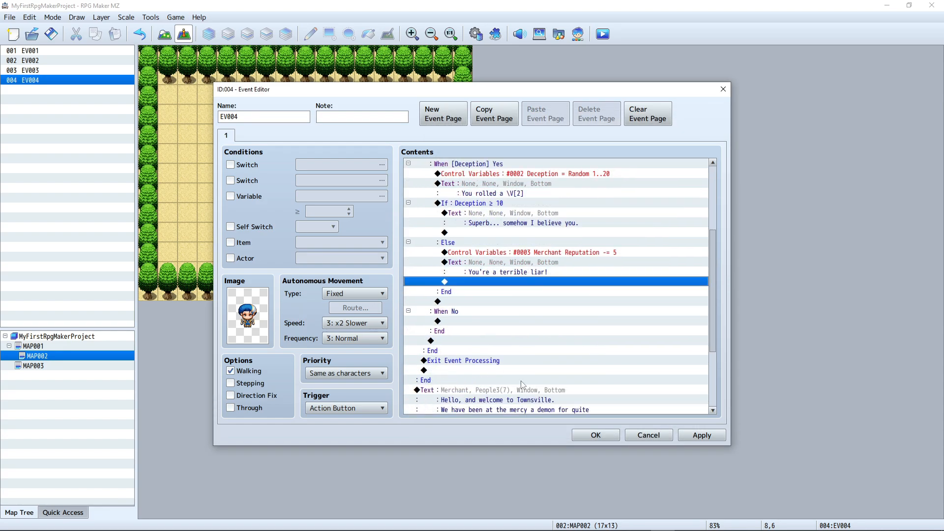
pyautogui.scroll(4, 546, 358)
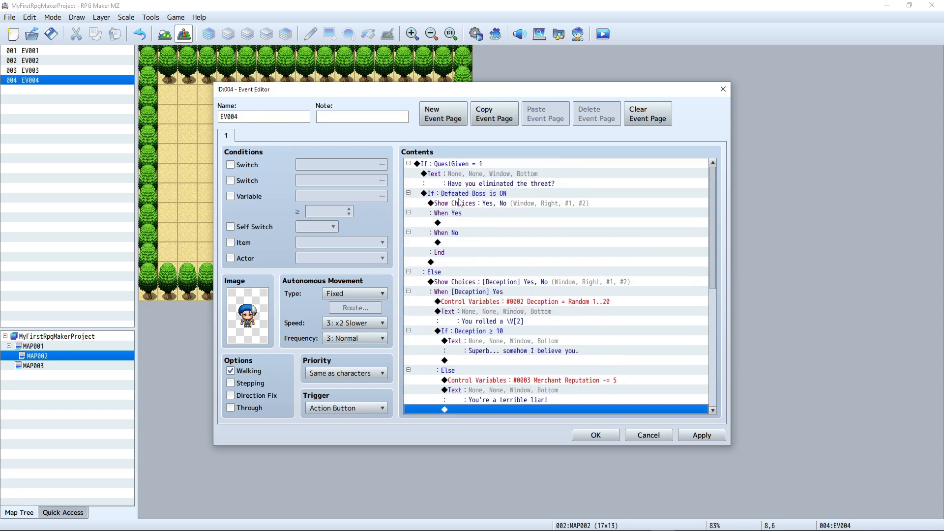
pyautogui.scroll(-8, 524, 298)
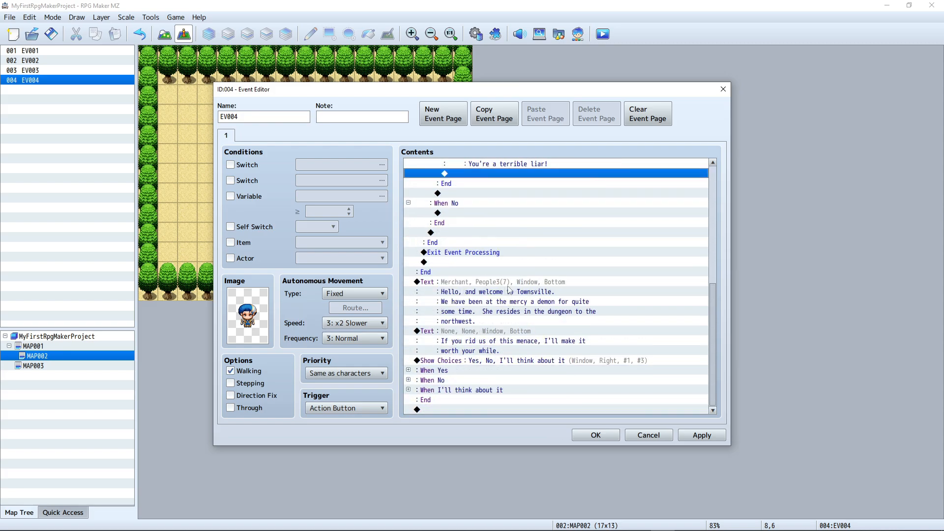
pyautogui.doubleClick(468, 410)
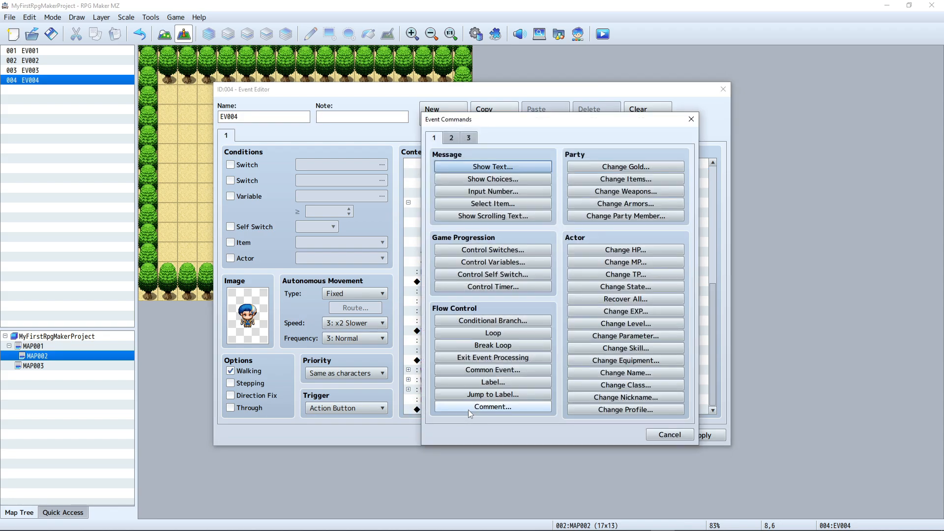
pyautogui.click(492, 320)
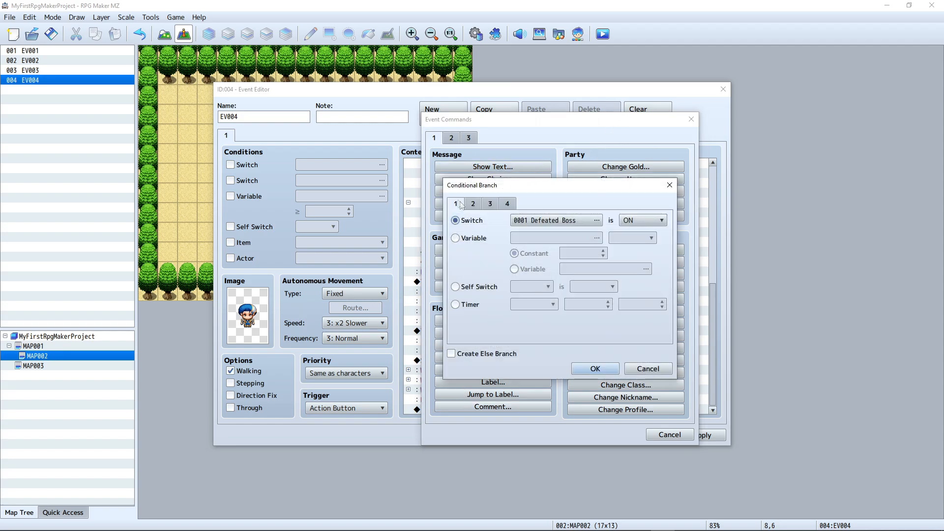
pyautogui.click(559, 221)
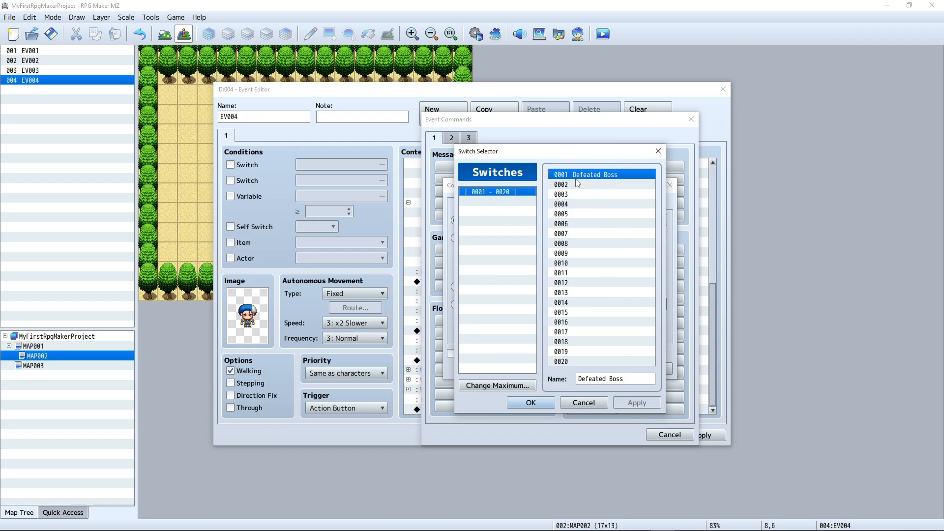
pyautogui.click(588, 403)
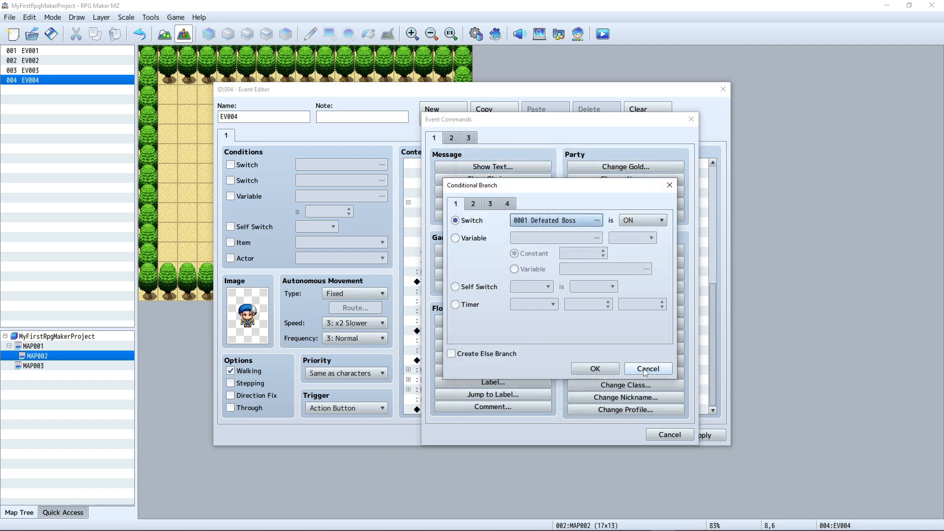
pyautogui.click(646, 370)
pyautogui.click(484, 266)
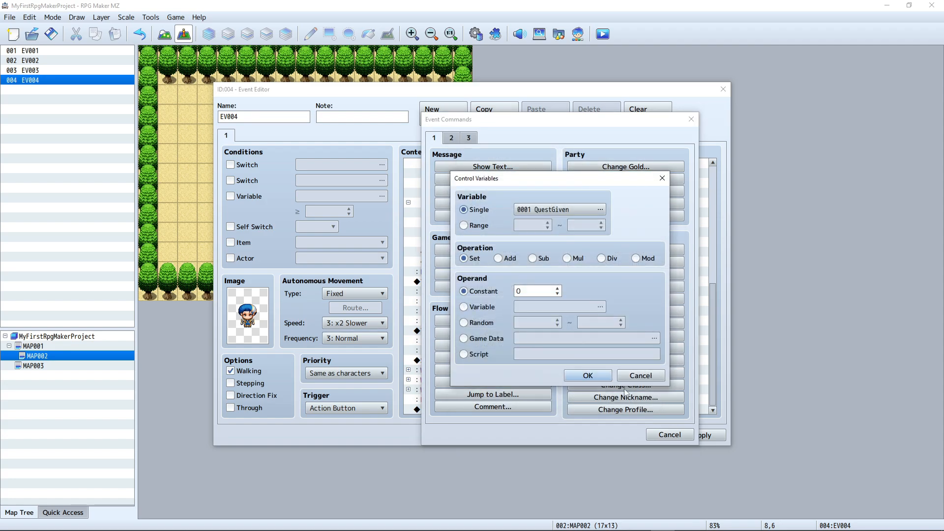
pyautogui.click(641, 378)
# Add a conditional branch for the variable Merchant Reputation < 0, without an Else branch, at the end of the contents
pyautogui.click(515, 320)
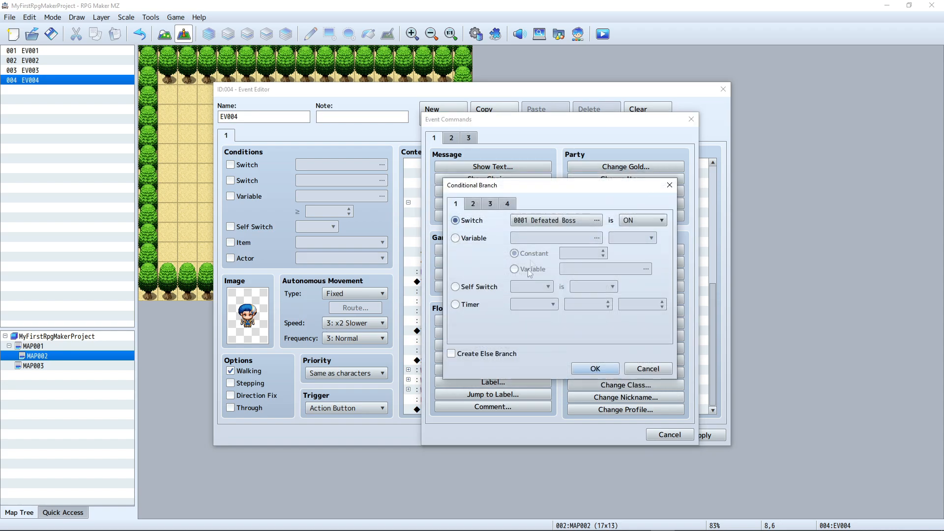
pyautogui.click(543, 220)
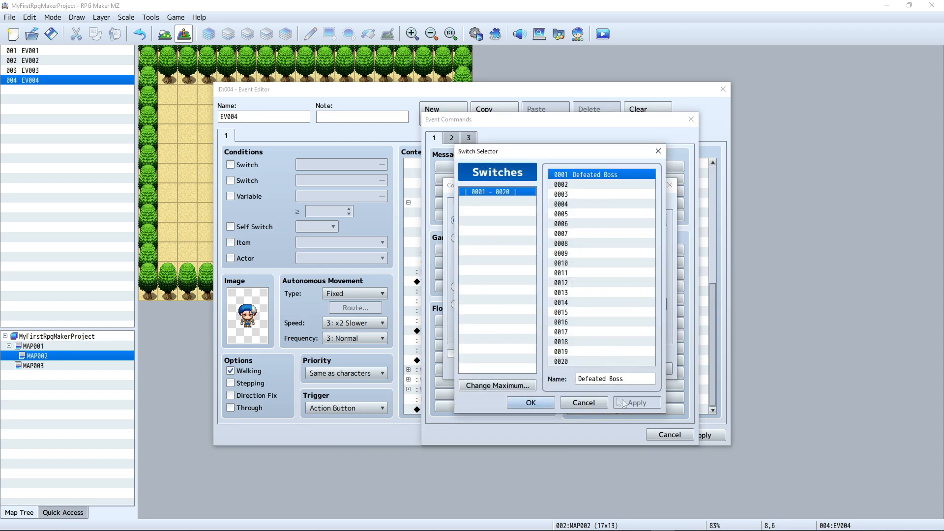
pyautogui.click(594, 402)
pyautogui.click(473, 203)
pyautogui.click(455, 203)
pyautogui.click(455, 238)
pyautogui.click(551, 239)
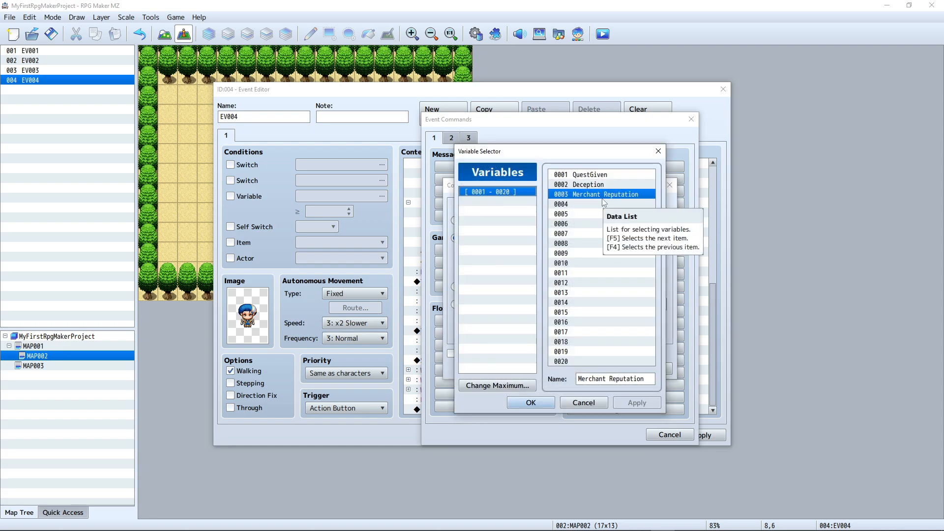
pyautogui.click(599, 400)
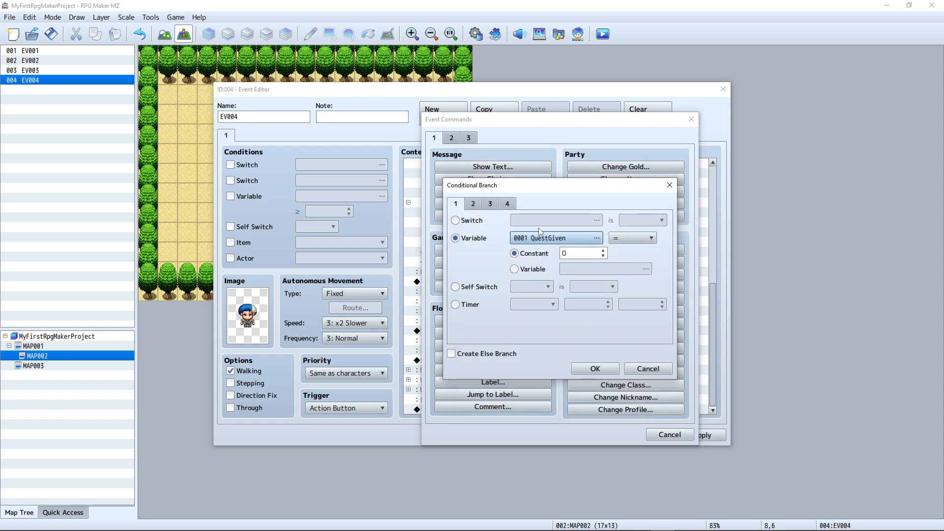
pyautogui.click(562, 240)
pyautogui.click(594, 196)
pyautogui.doubleClick(594, 196)
pyautogui.click(635, 239)
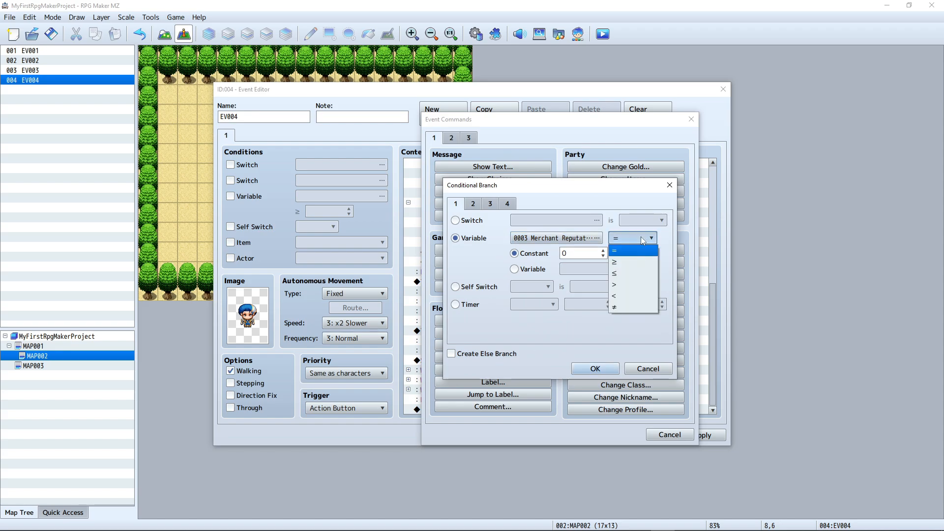
pyautogui.click(633, 295)
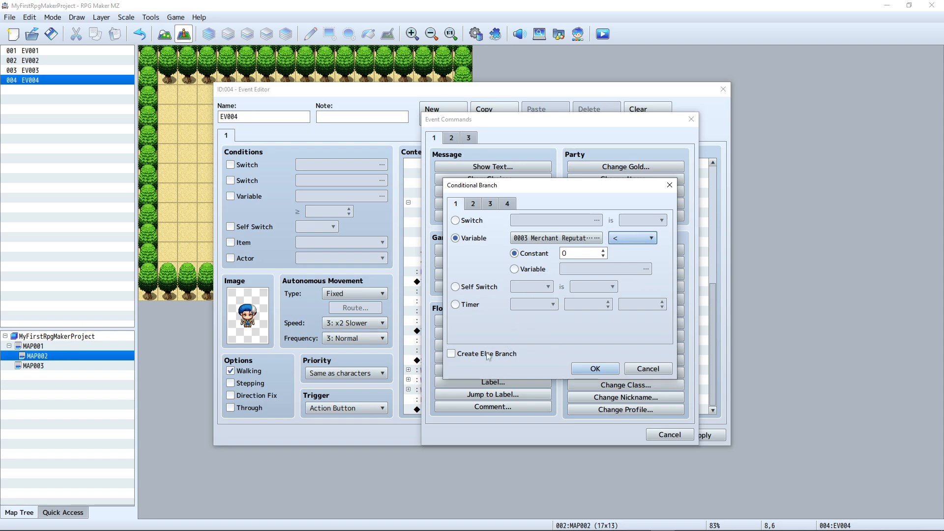
pyautogui.click(594, 369)
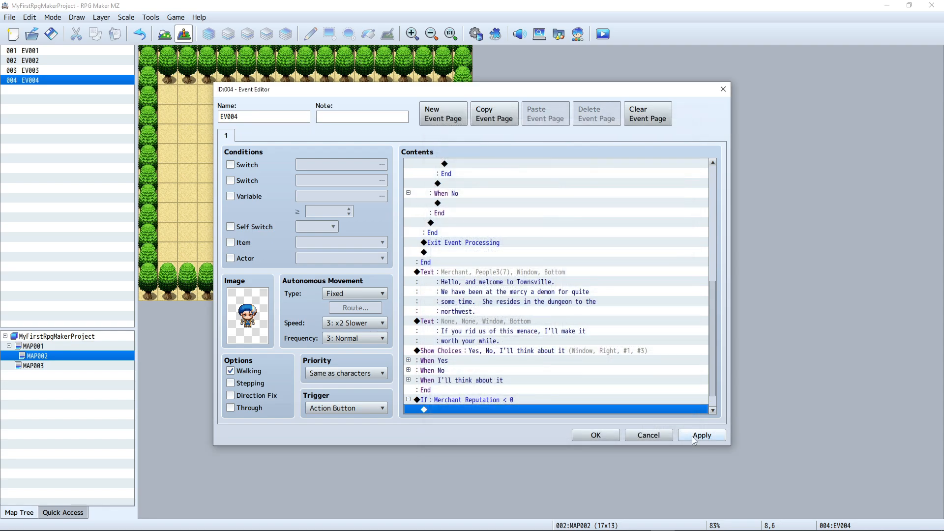
# Add the text "Don't talk to me." followed by Exit Event Processing inside the Merchant Reputation < 0 branch
pyautogui.doubleClick(455, 409)
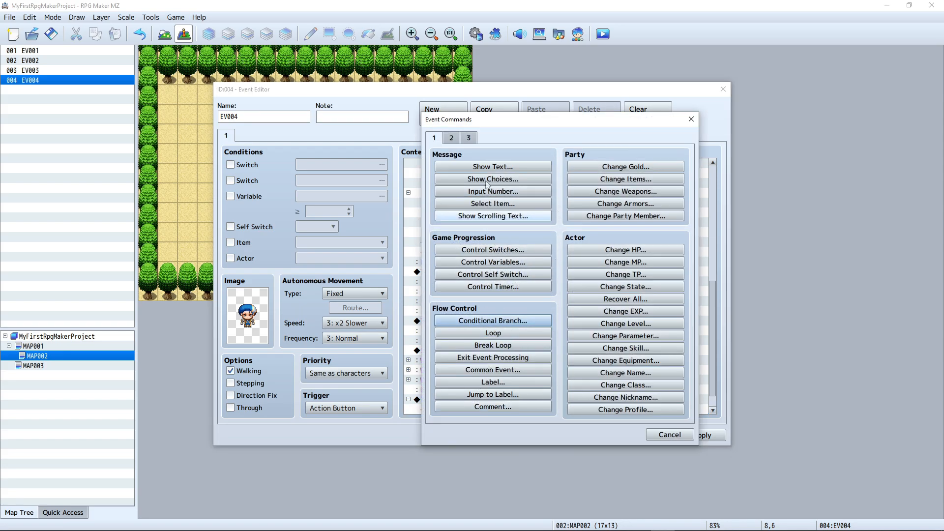
pyautogui.click(509, 167)
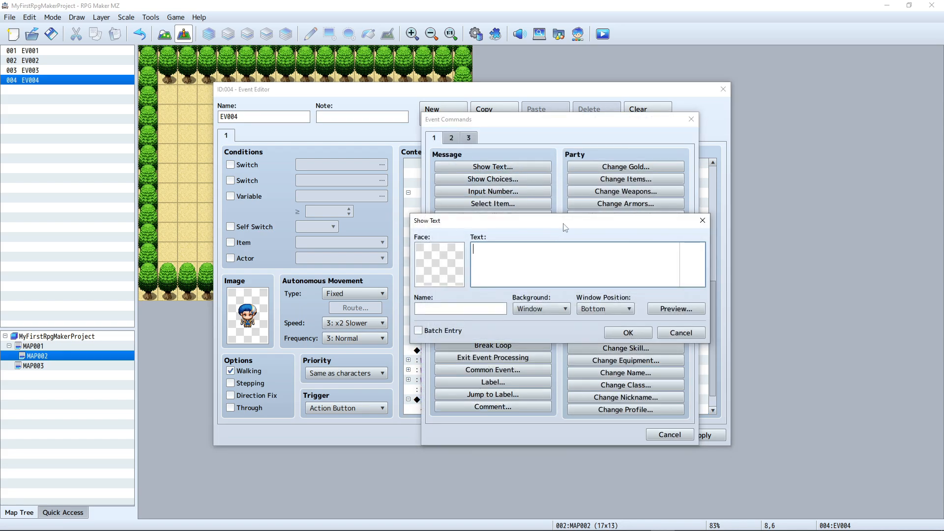
pyautogui.write("Don't talk to me.")
pyautogui.click(623, 331)
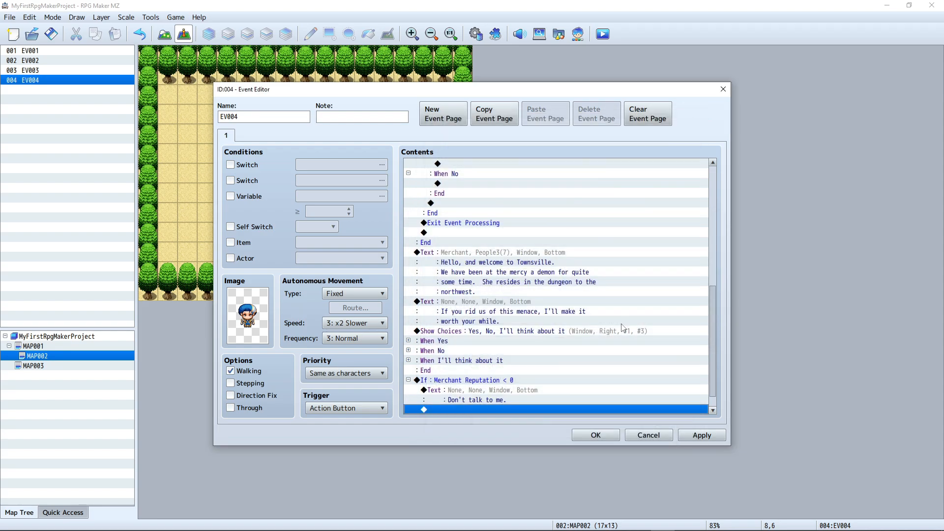
pyautogui.doubleClick(502, 408)
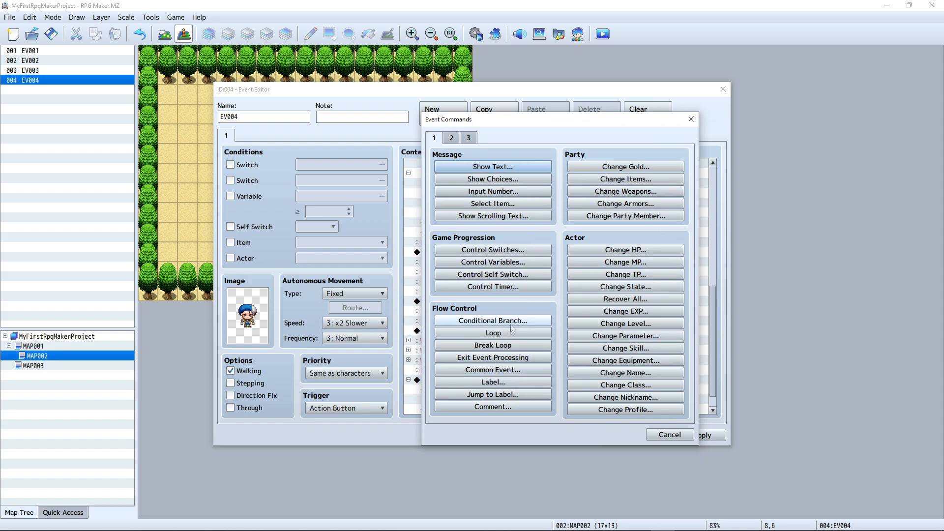
pyautogui.click(499, 358)
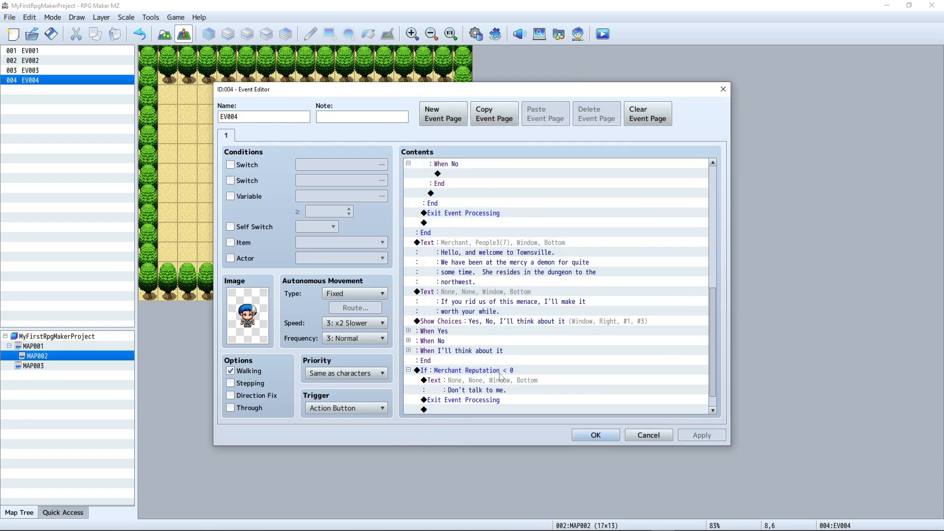
# Move the whole Merchant Reputation < 0 branch to the beginning of the event's contents, above the QuestGiven branch, and apply the changes
pyautogui.moveTo(462, 373)
pyautogui.mouseDown()
pyautogui.moveTo(450, 116)
pyautogui.moveTo(451, 167)
pyautogui.mouseUp()
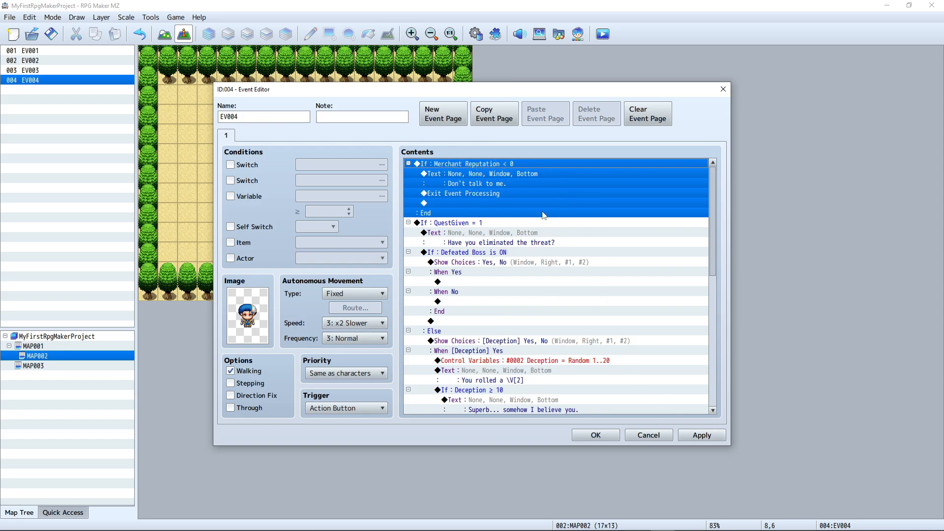
pyautogui.click(702, 435)
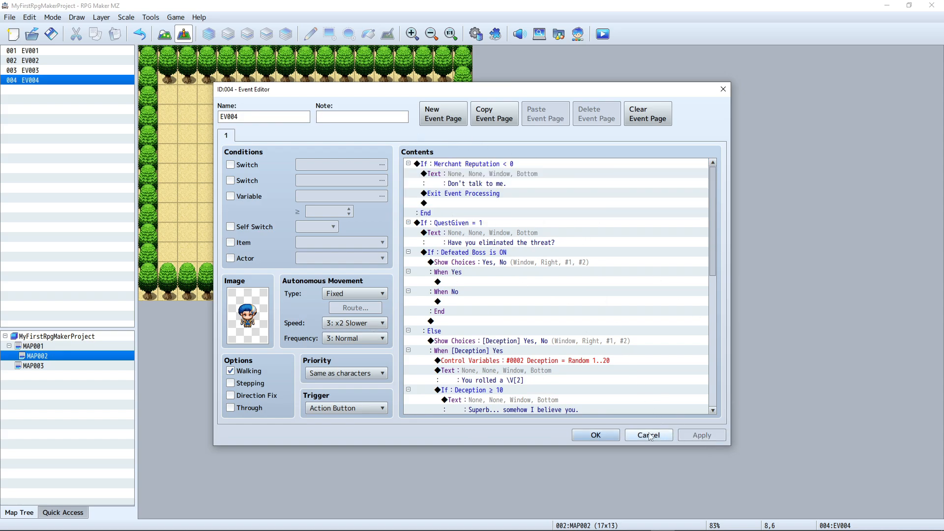
# Confirm EV004's changes and start a playtest from the File 2 save
pyautogui.click(595, 434)
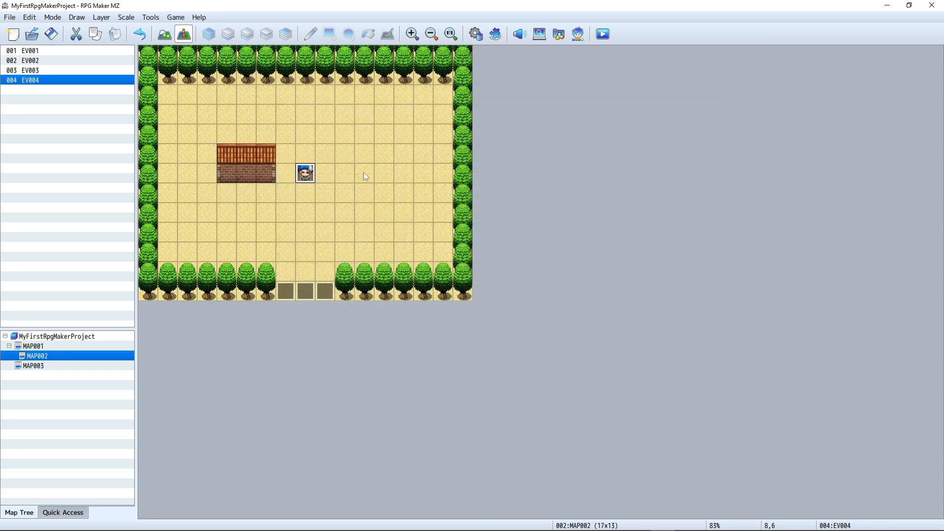
pyautogui.click(602, 34)
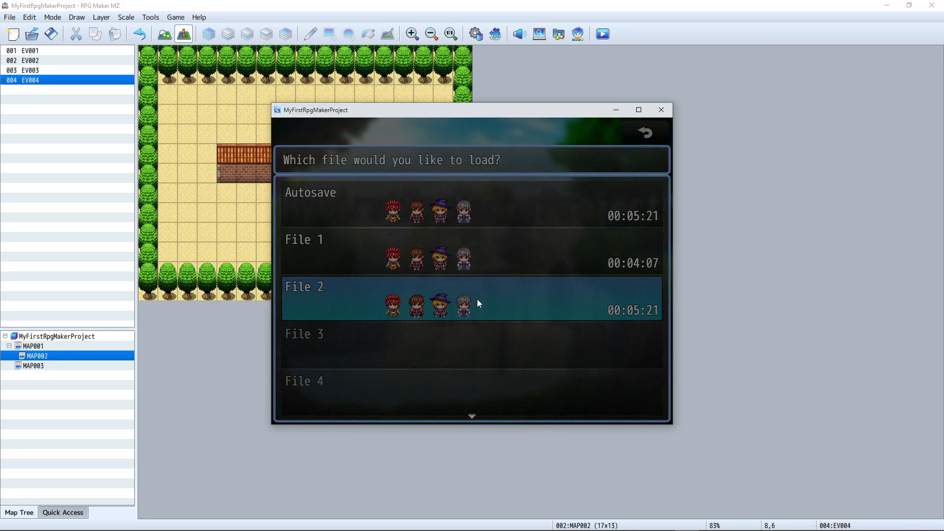
pyautogui.click(477, 301)
pyautogui.press('Return')
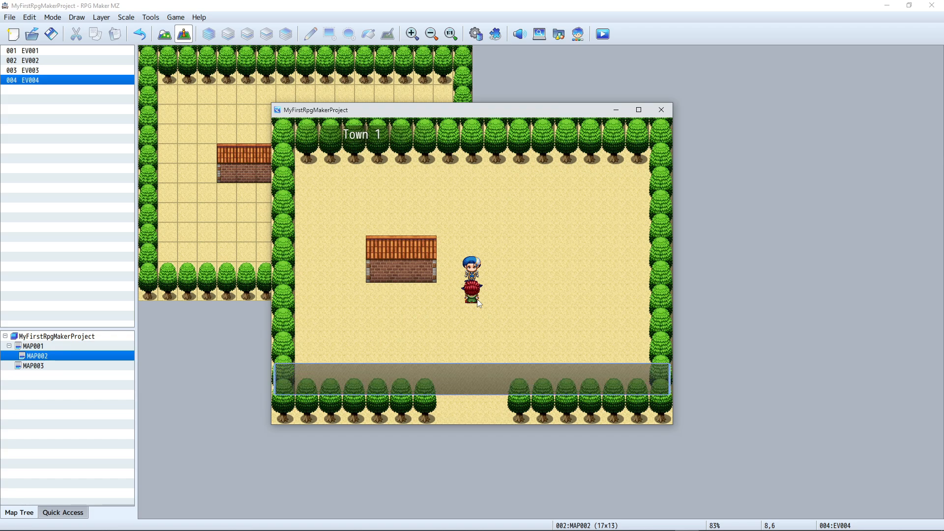
# In the playtest, answer the quest giver's question with No and talk to him again
pyautogui.press('Return')
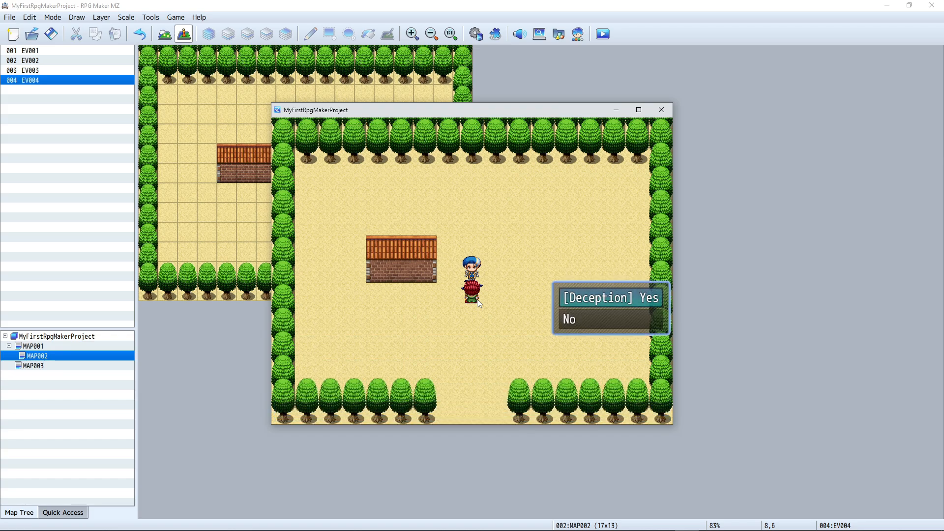
pyautogui.press('Down')
pyautogui.press('Return')
pyautogui.press('Return')
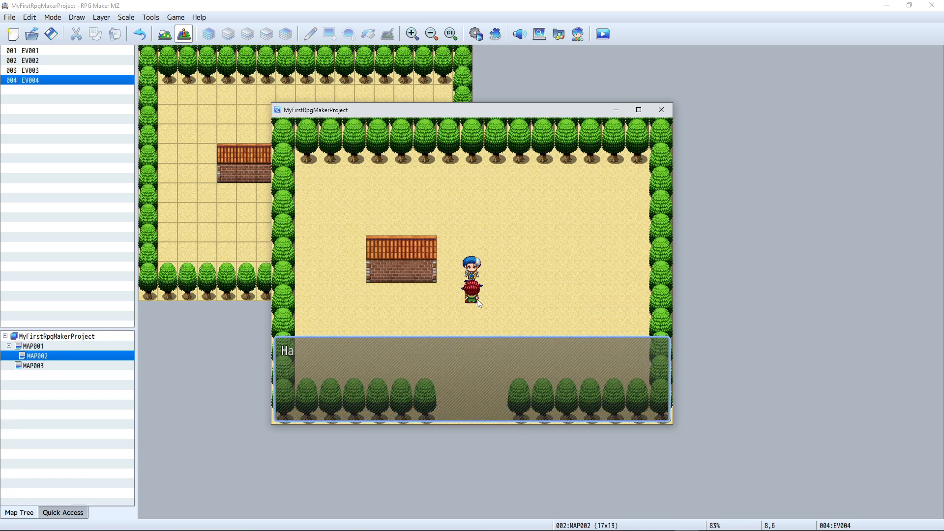
pyautogui.press('Return')
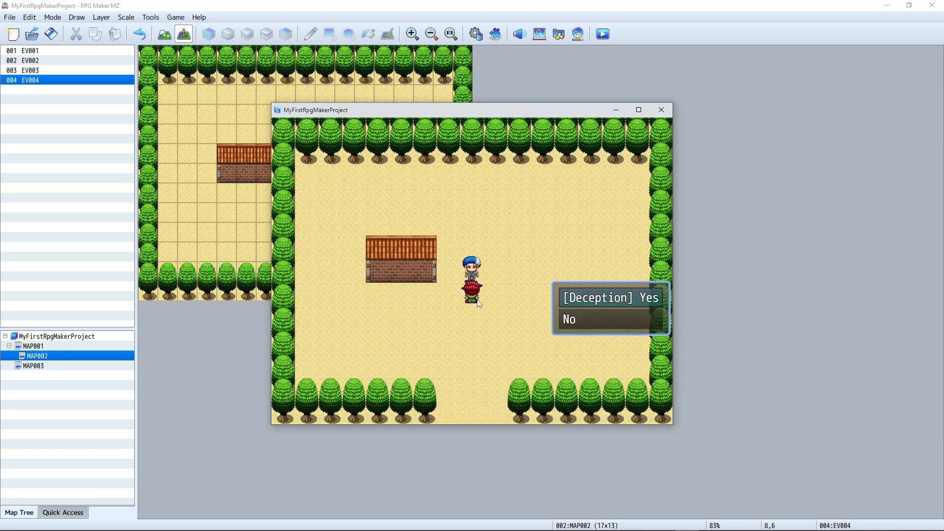
# Test the [Deception] Yes answer on the quest giver and speak to him once more after the roll
pyautogui.press('Return')
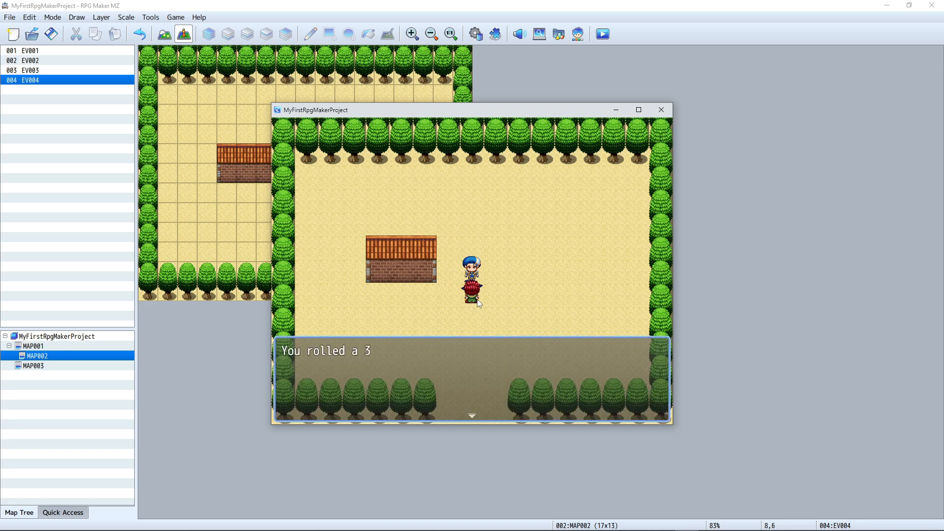
pyautogui.press('Return')
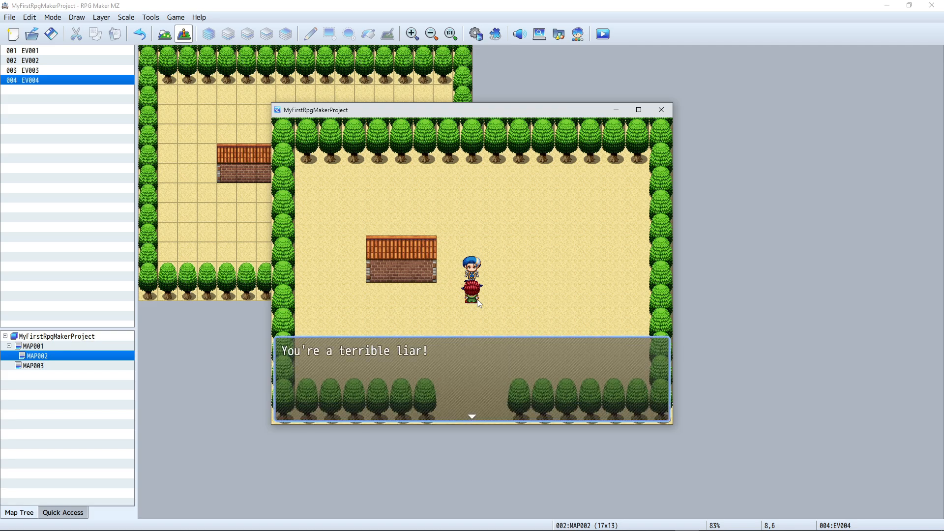
pyautogui.press('Return')
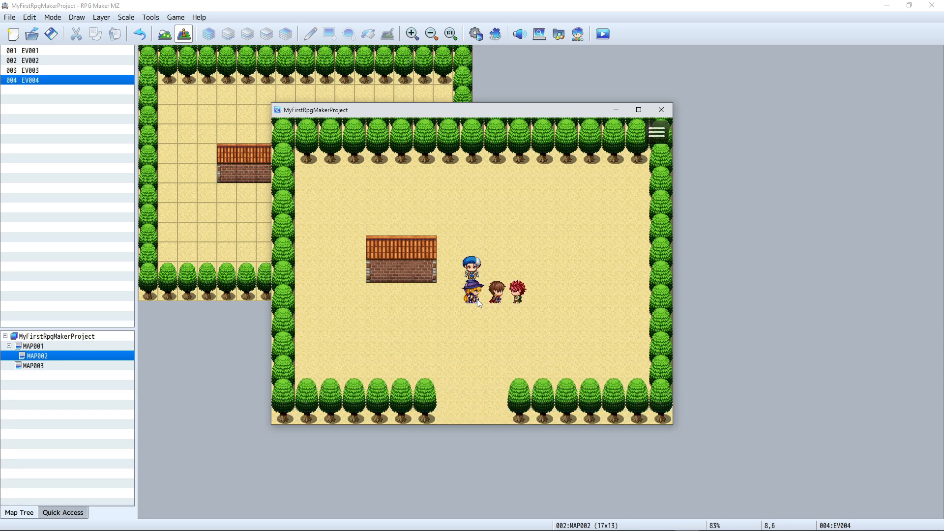
pyautogui.press('Return')
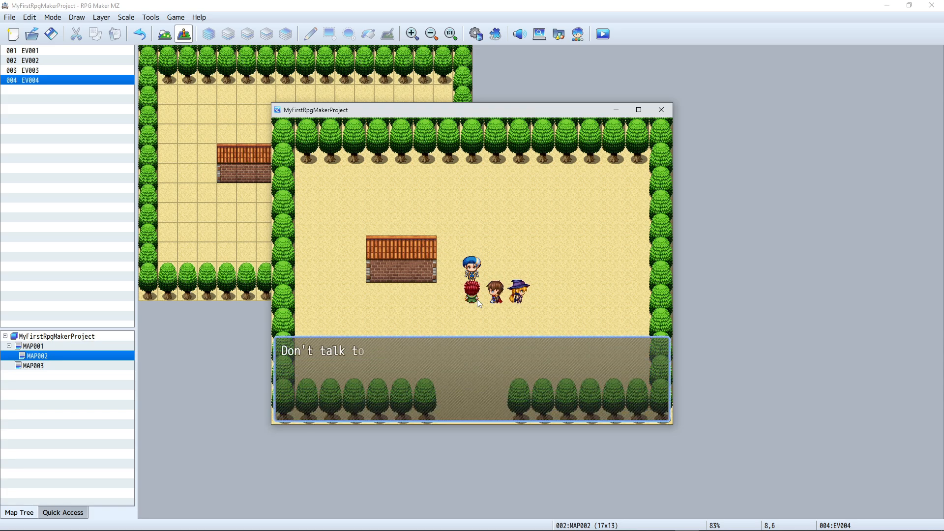
pyautogui.press('Return')
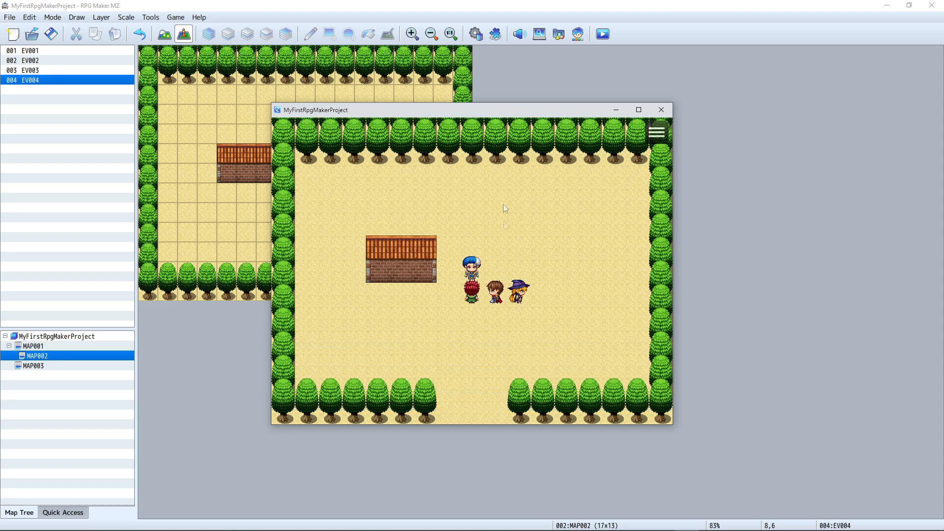
# Save the test game in File 2 and end it to return to the title screen
pyautogui.click(657, 136)
pyautogui.click(624, 289)
pyautogui.click(538, 319)
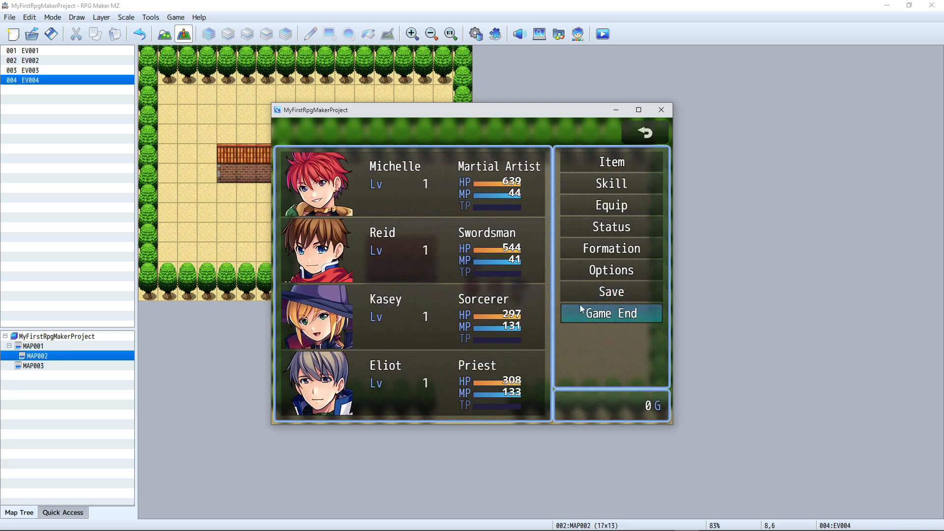
pyautogui.click(621, 313)
pyautogui.press('Return')
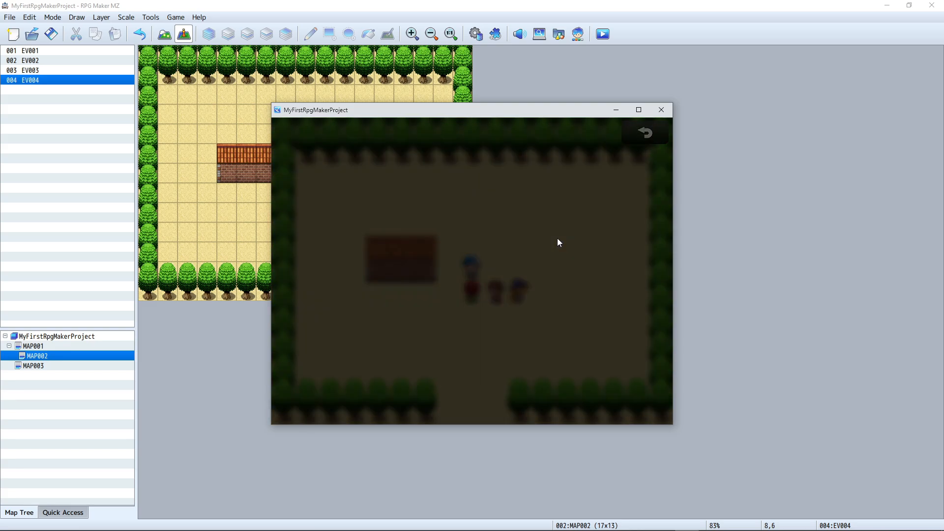
# Reload the File 2 save and talk to the quest giver to check his reaction persists
pyautogui.click(475, 335)
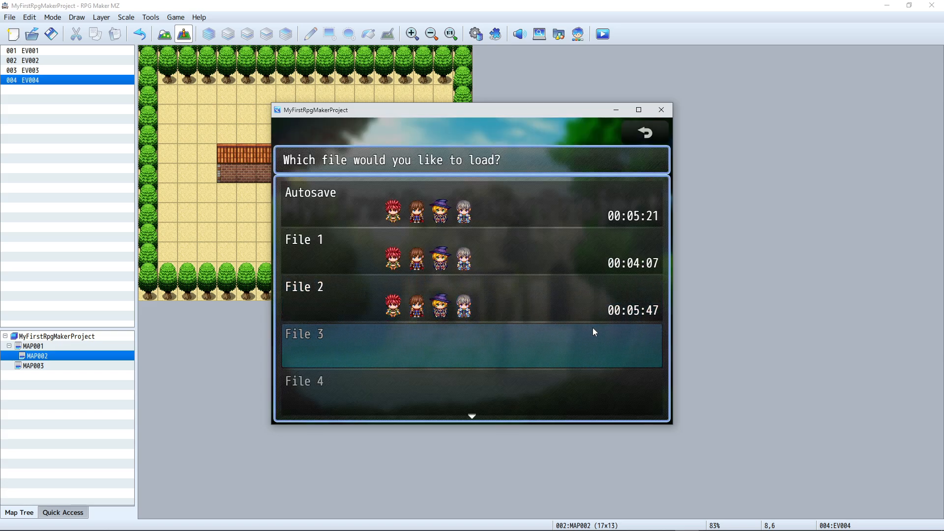
pyautogui.click(471, 305)
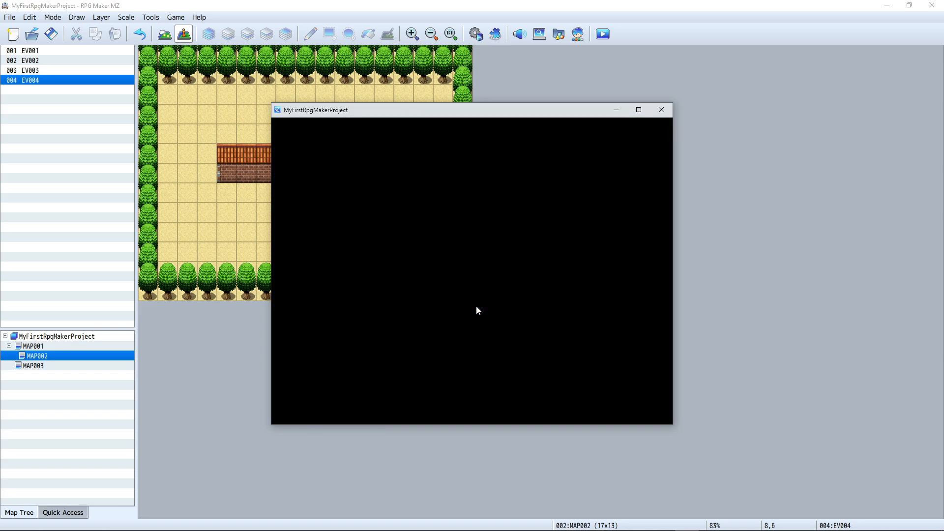
pyautogui.press('Return')
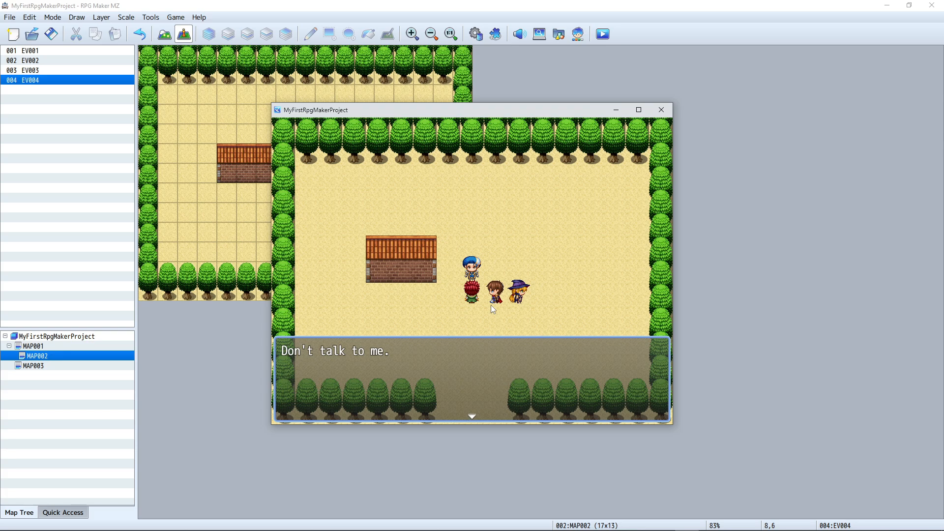
pyautogui.click(490, 305)
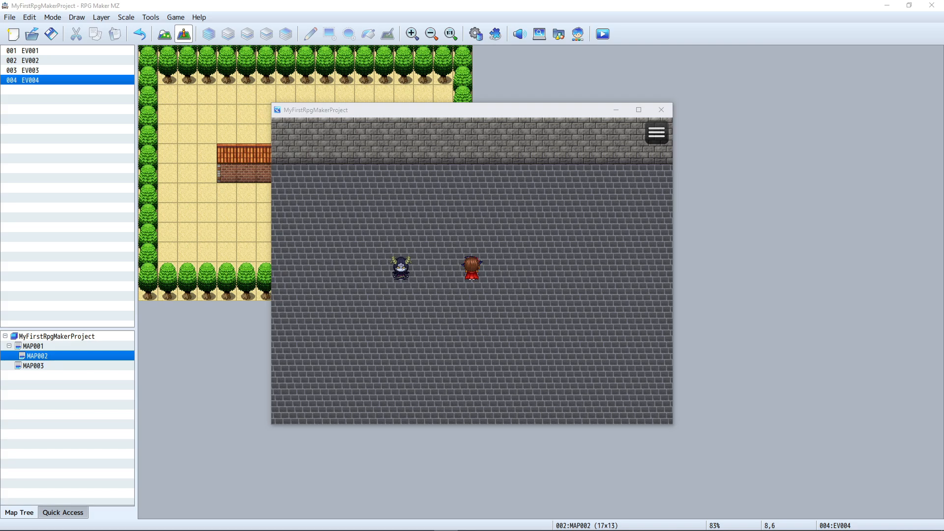
# Talk to Demonica in the dungeon and choose No (attack) to start the boss battle
pyautogui.click(406, 272)
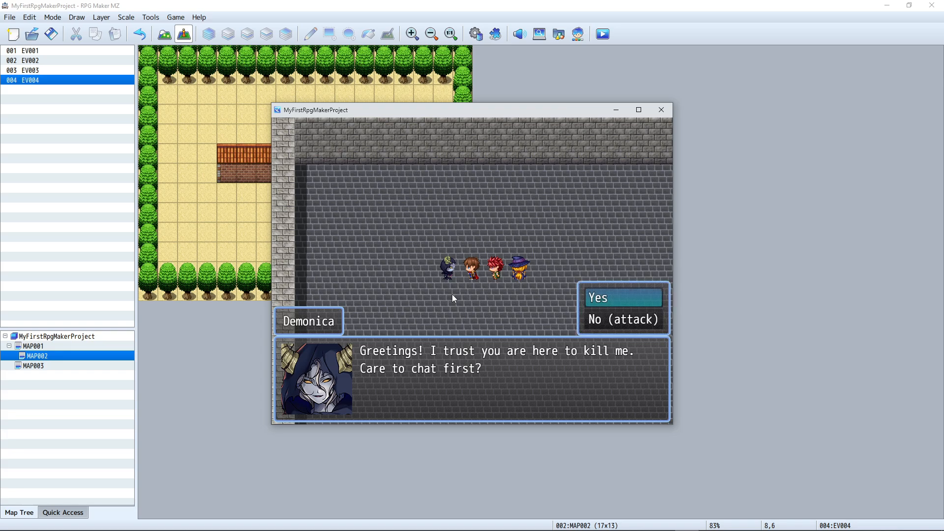
pyautogui.press('Return')
pyautogui.press('Return')
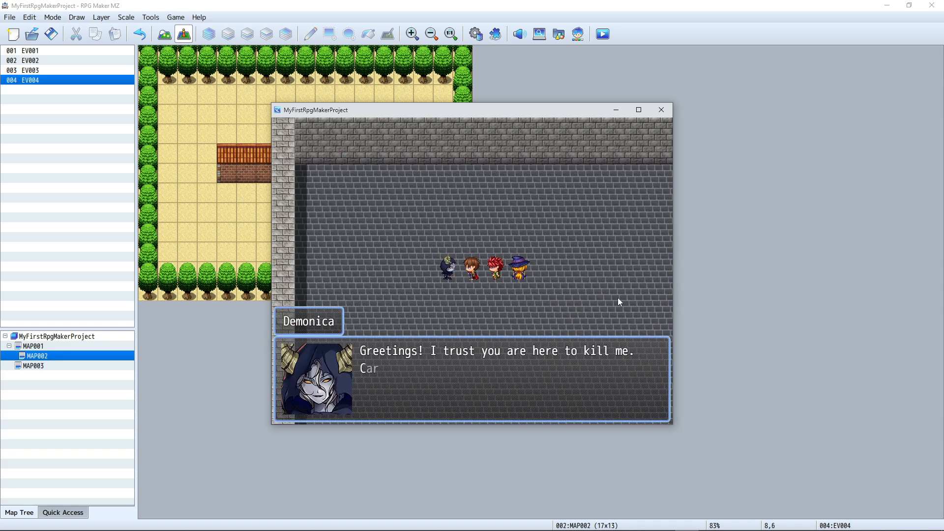
pyautogui.click(622, 320)
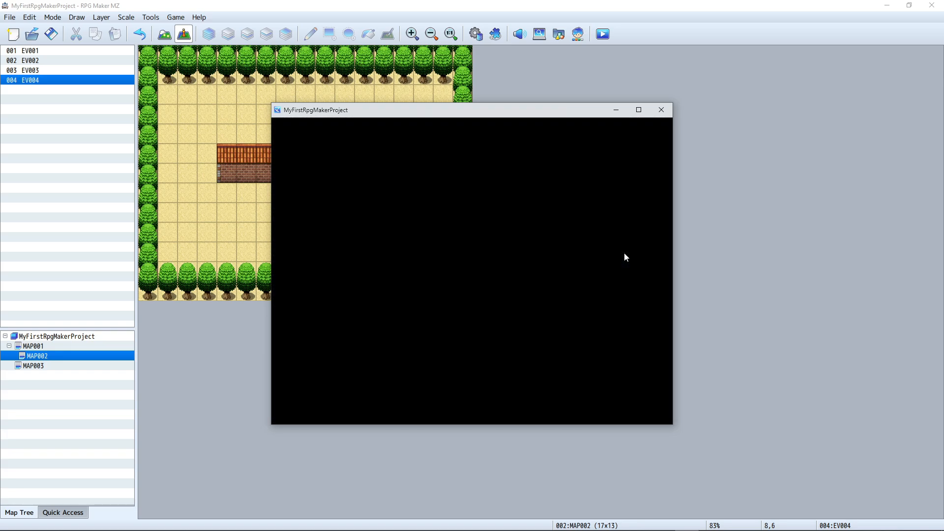
# Fight Demonica using Attack for the party members and play the battle through to its end
pyautogui.press('Return')
pyautogui.press('Return')
pyautogui.press('Return')
pyautogui.press('Return')
pyautogui.press('Return')
pyautogui.press('Return')
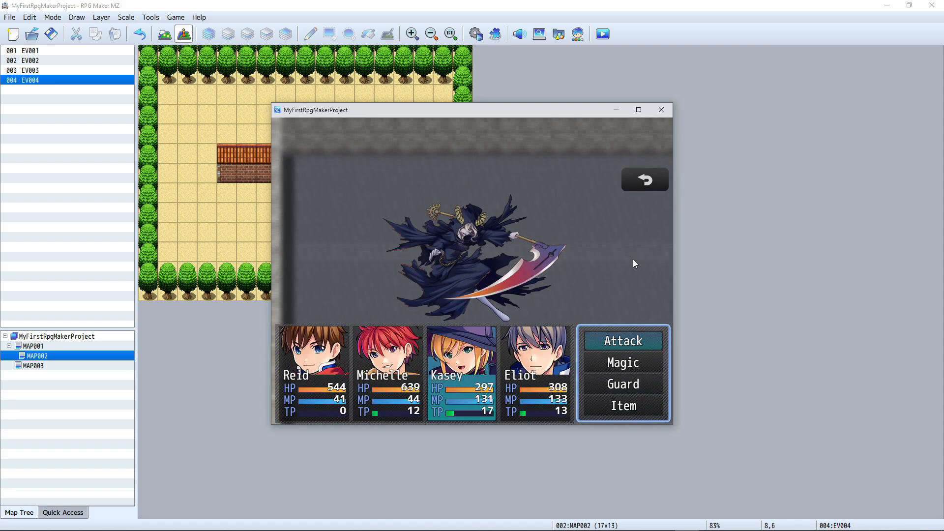
pyautogui.press('Return')
pyautogui.press('Return')
pyautogui.press('Return')
pyautogui.press('Return')
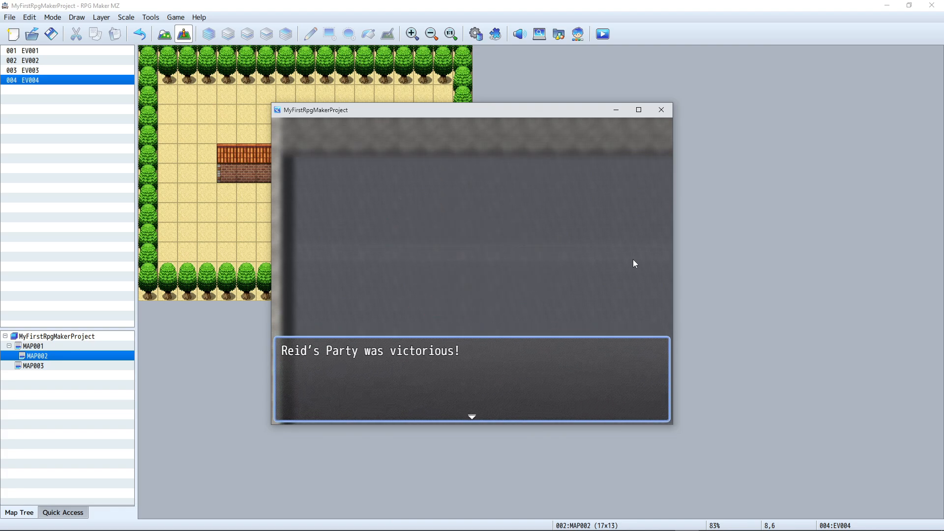
pyautogui.press('Return')
# Walk the party away from the boss and out of the dungeon onto the world map
pyautogui.click(712, 275)
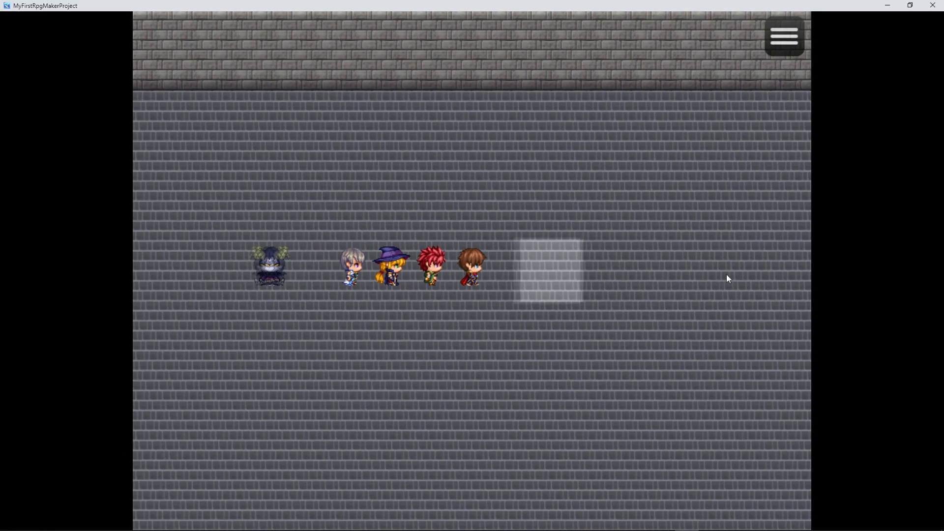
pyautogui.click(726, 273)
pyautogui.click(579, 113)
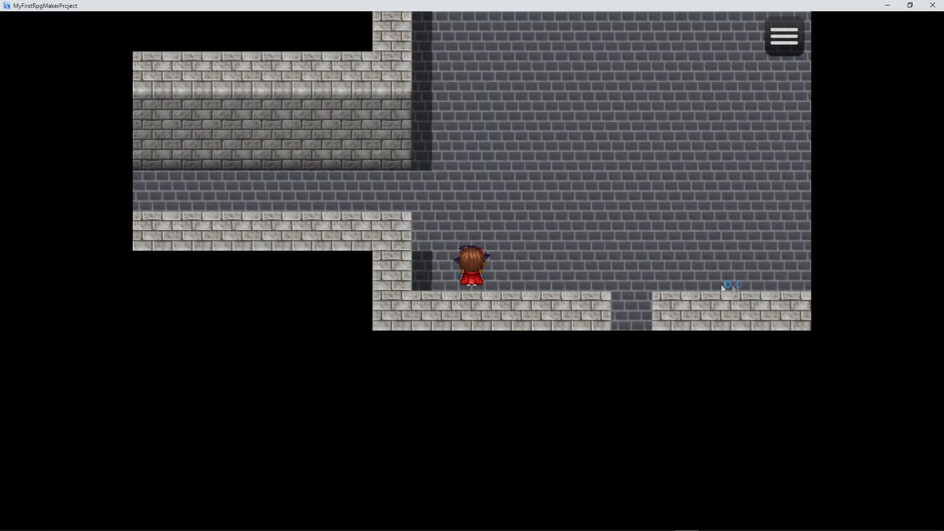
pyautogui.click(632, 285)
pyautogui.click(455, 322)
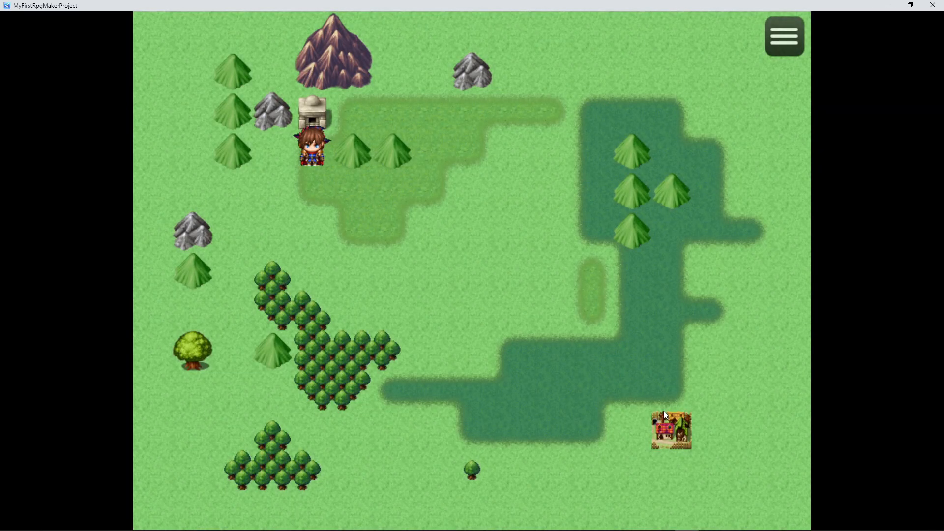
# Enter Town 1 from the world map and talk to the quest giver to test the post-boss dialogue
pyautogui.click(670, 431)
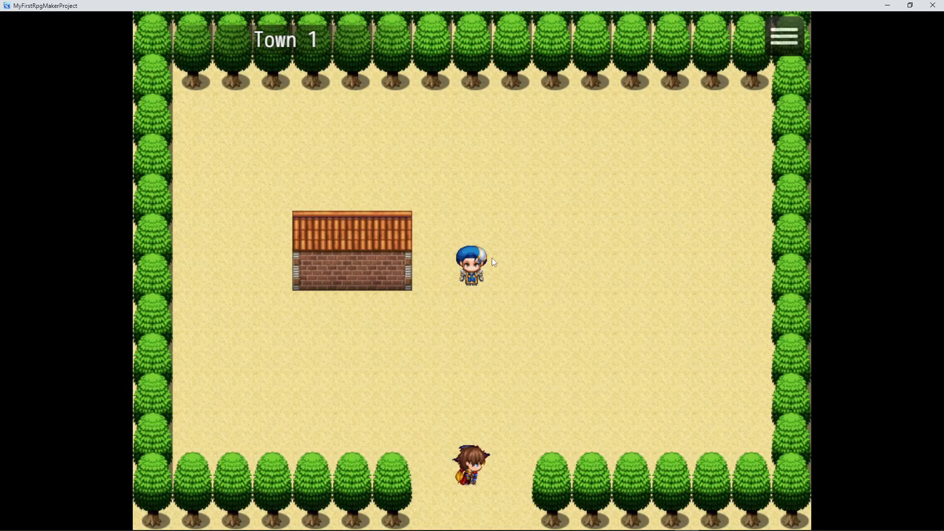
pyautogui.click(491, 260)
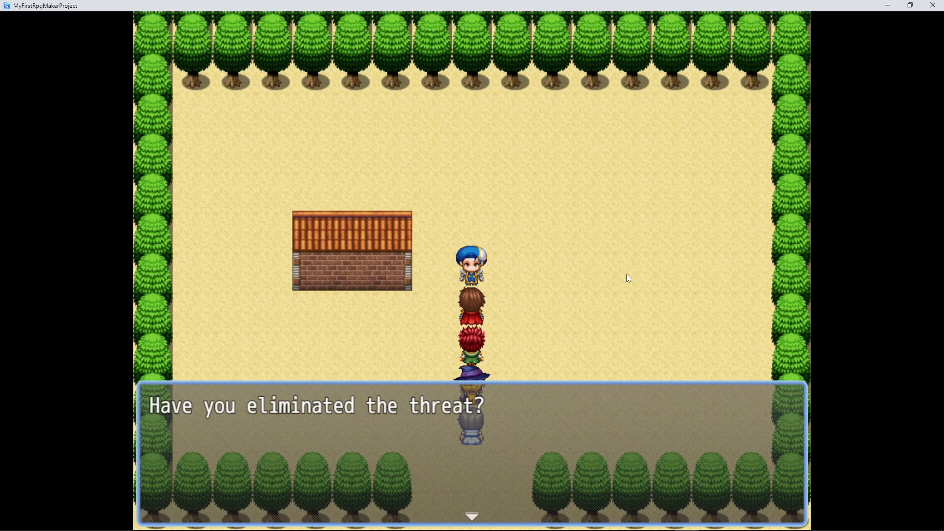
pyautogui.click(595, 345)
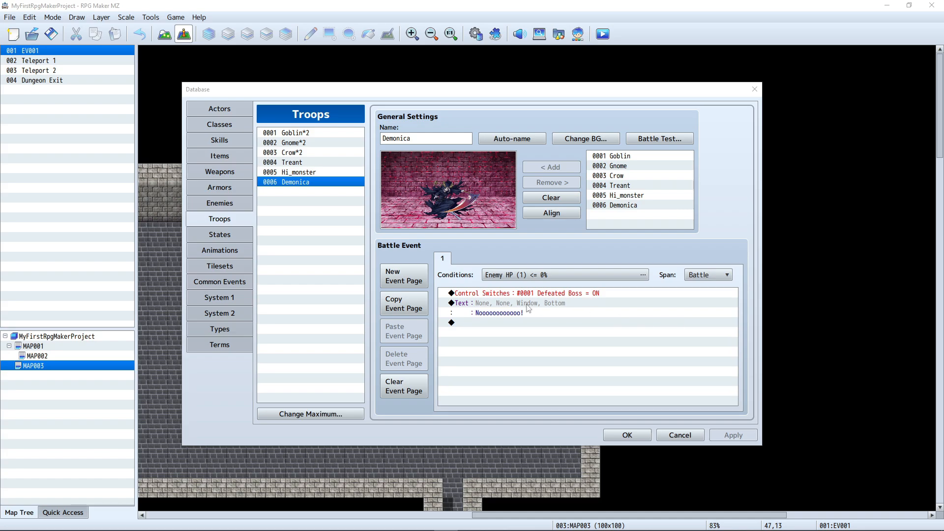
# Add a second battle event page to the Demonica troop with the condition Turn 0
pyautogui.click(405, 276)
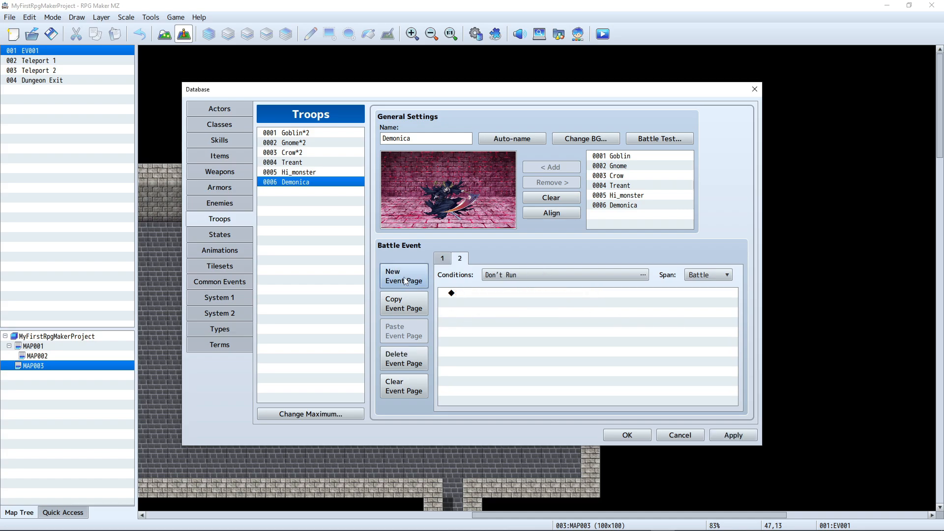
pyautogui.click(552, 277)
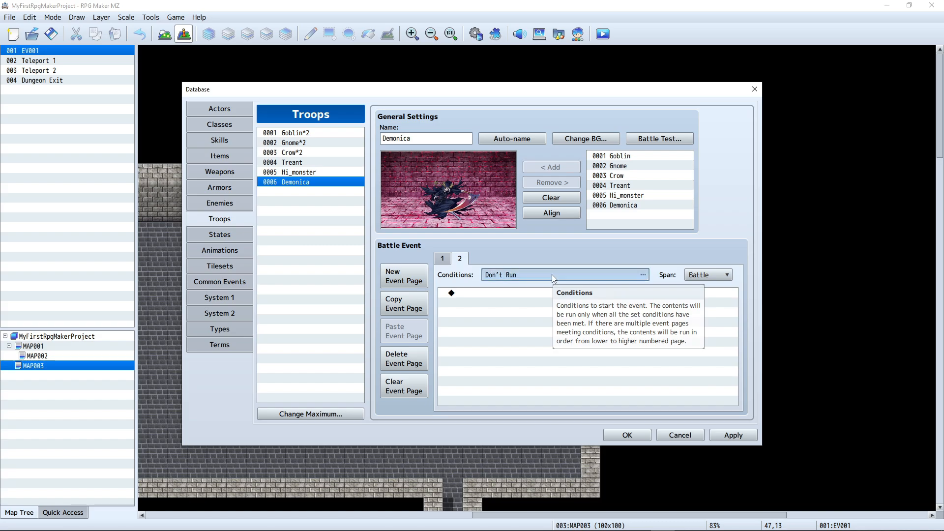
pyautogui.click(475, 308)
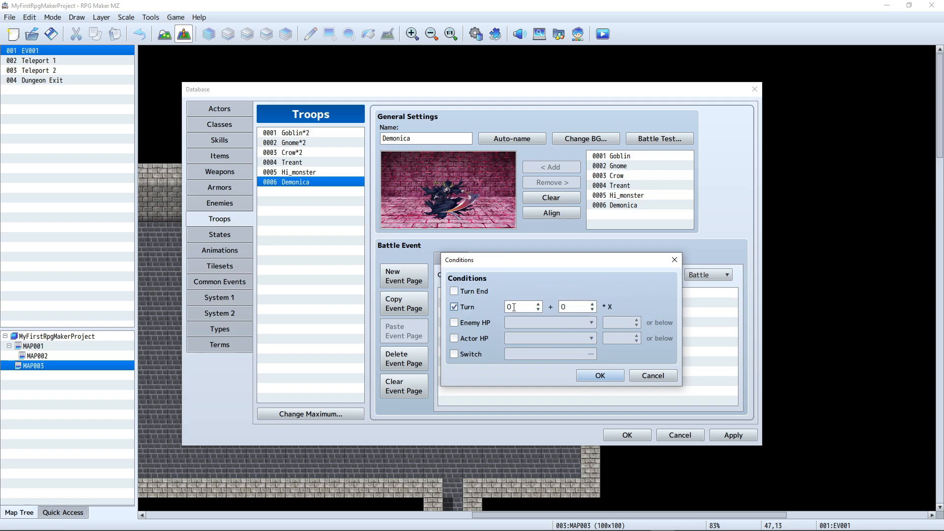
pyautogui.click(602, 375)
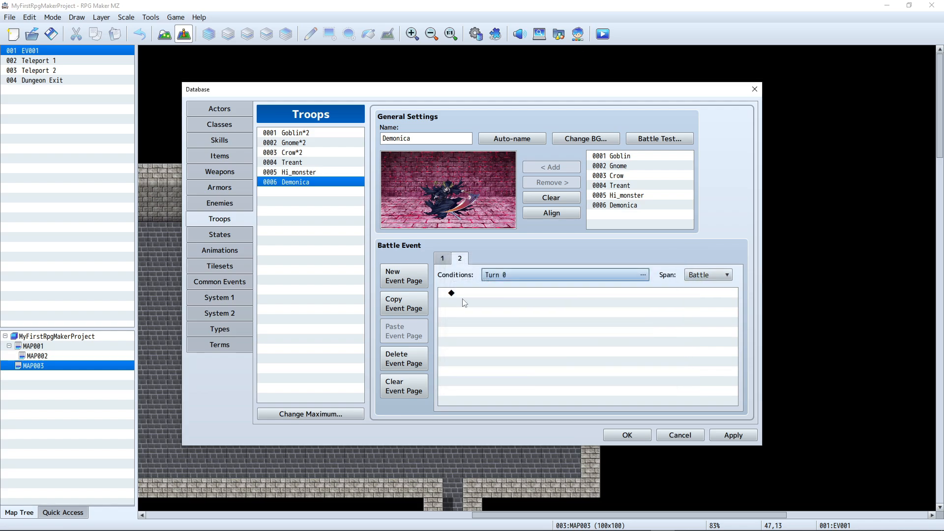
# Add a Change Enemy State command to the Turn 0 page that adds Immortal to #1 Demonica, and apply it
pyautogui.click(496, 295)
pyautogui.doubleClick(544, 295)
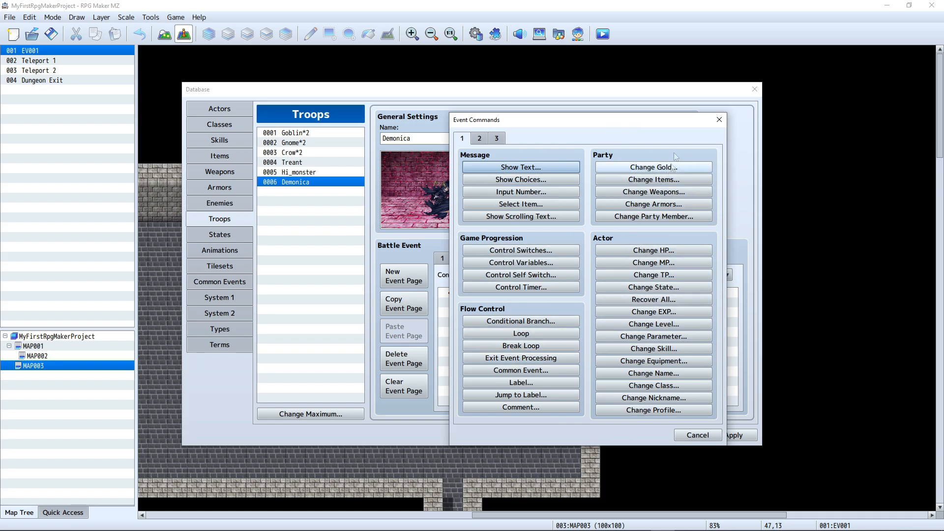
pyautogui.click(480, 138)
pyautogui.click(496, 139)
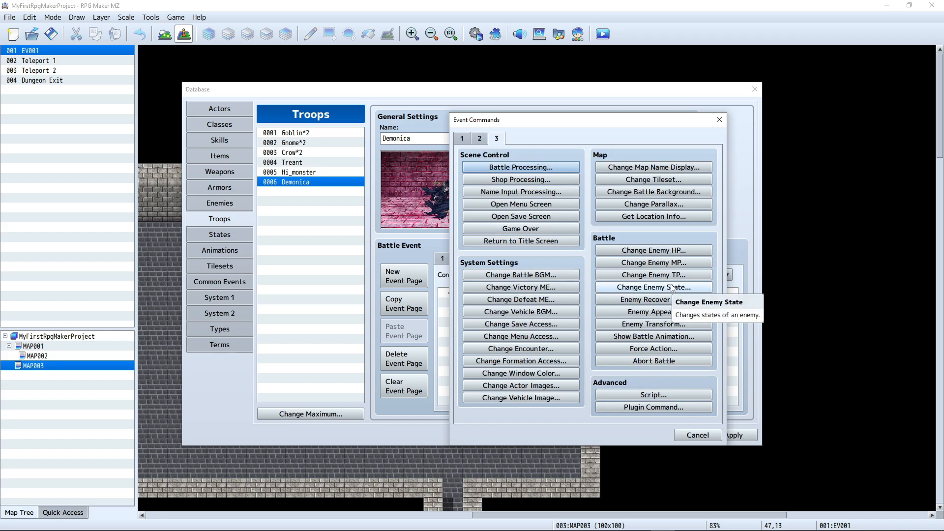
pyautogui.click(665, 289)
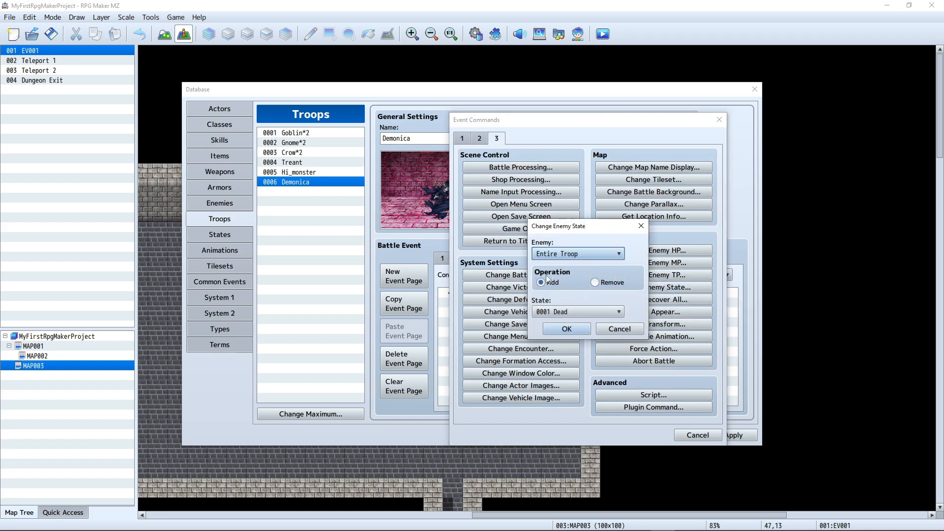
pyautogui.click(594, 310)
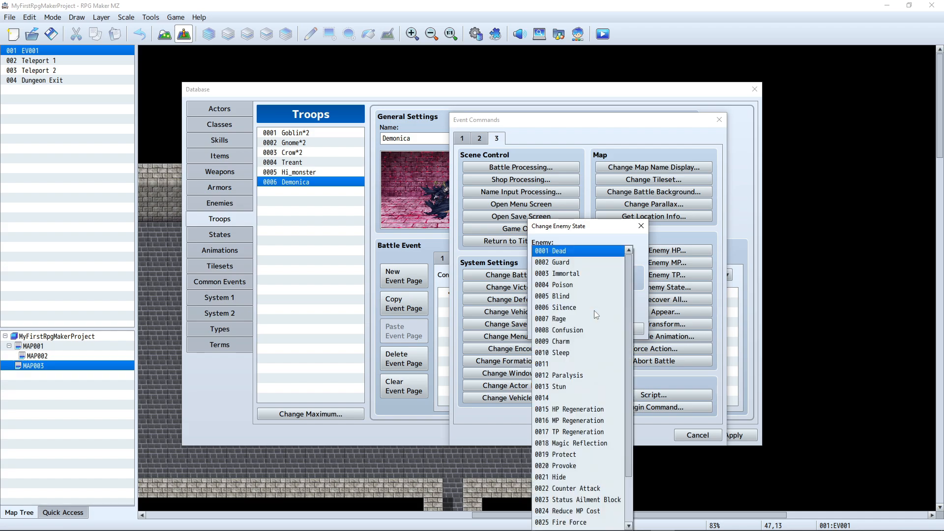
pyautogui.click(575, 279)
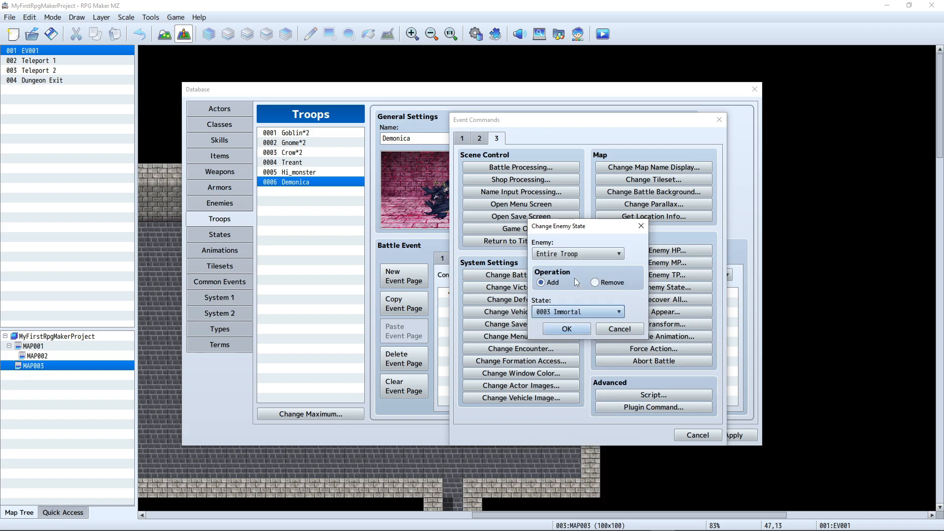
pyautogui.click(565, 254)
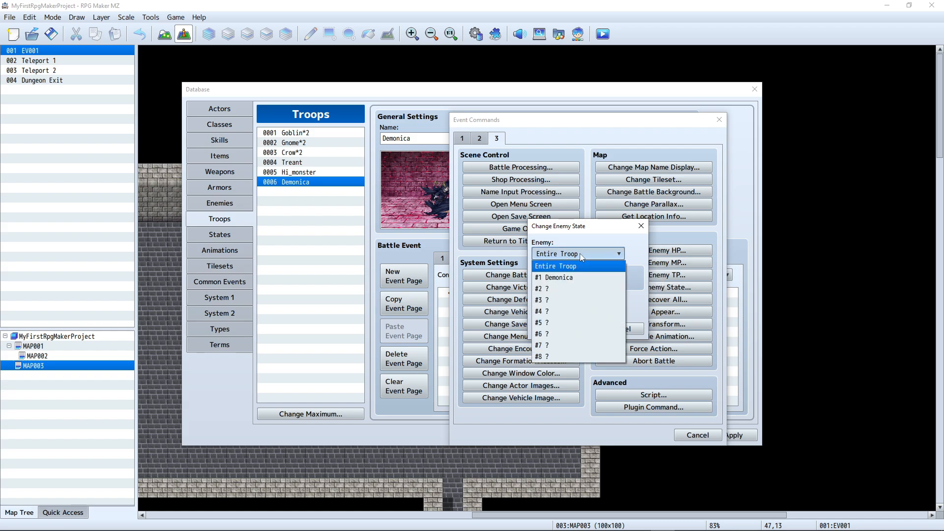
pyautogui.click(564, 278)
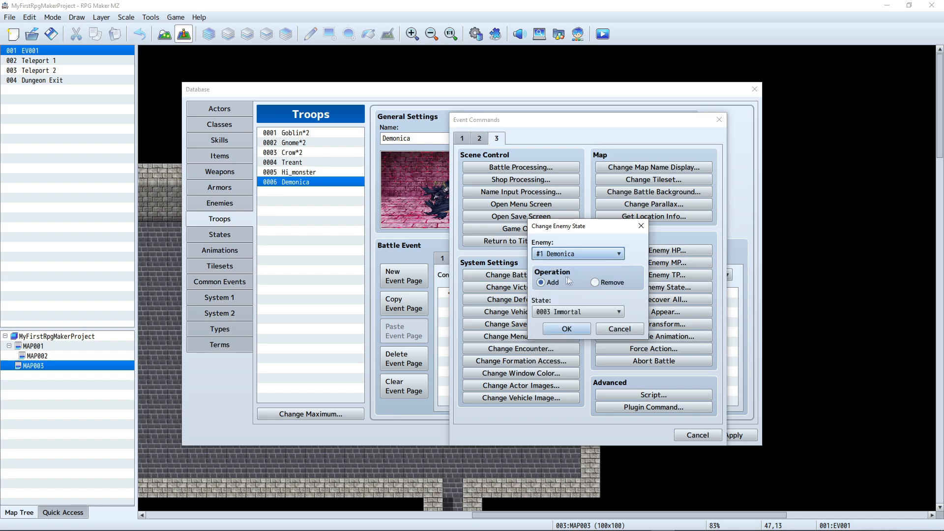
pyautogui.click(575, 334)
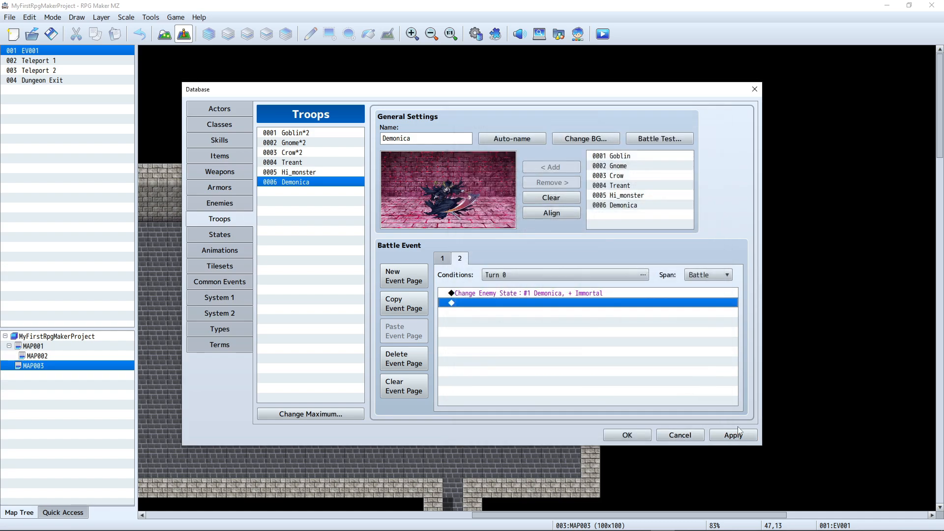
pyautogui.click(734, 434)
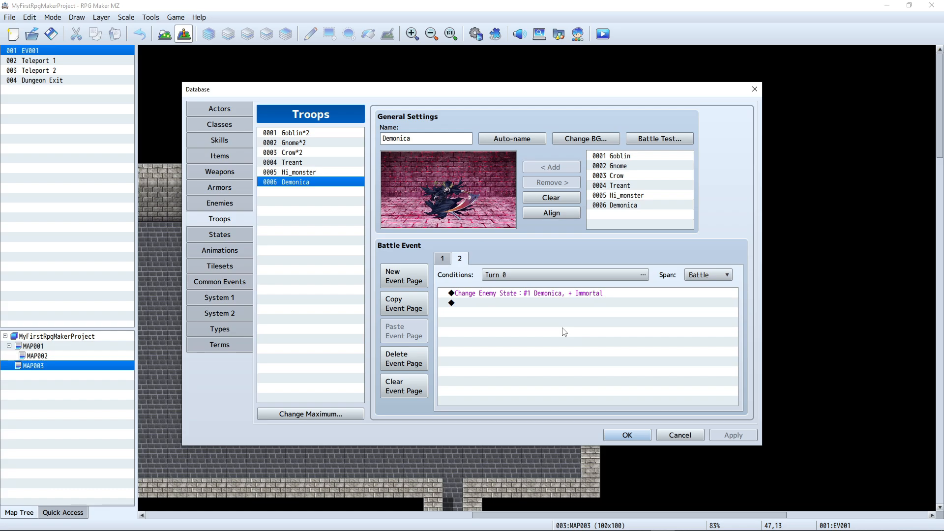
# Battle-test the Demonica troop with the default party, attacking past her defeat message, and close the test
pyautogui.click(442, 258)
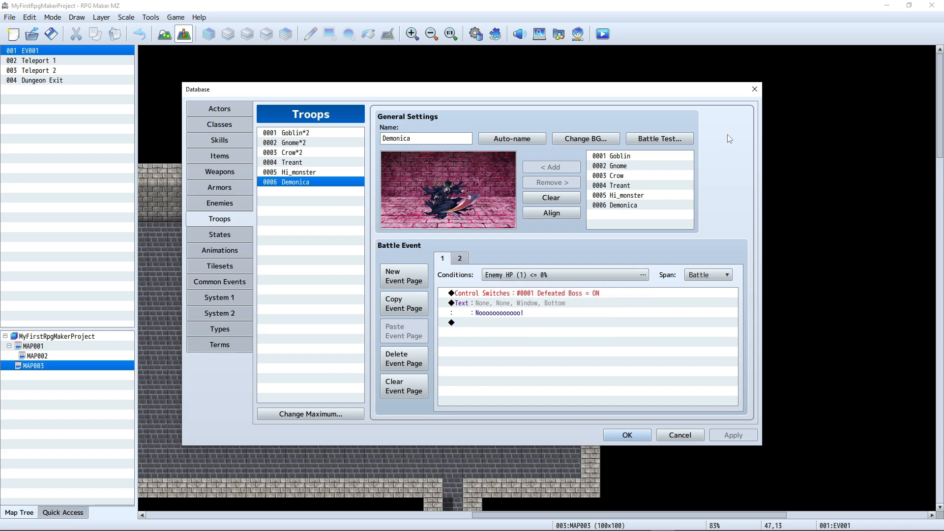
pyautogui.click(655, 141)
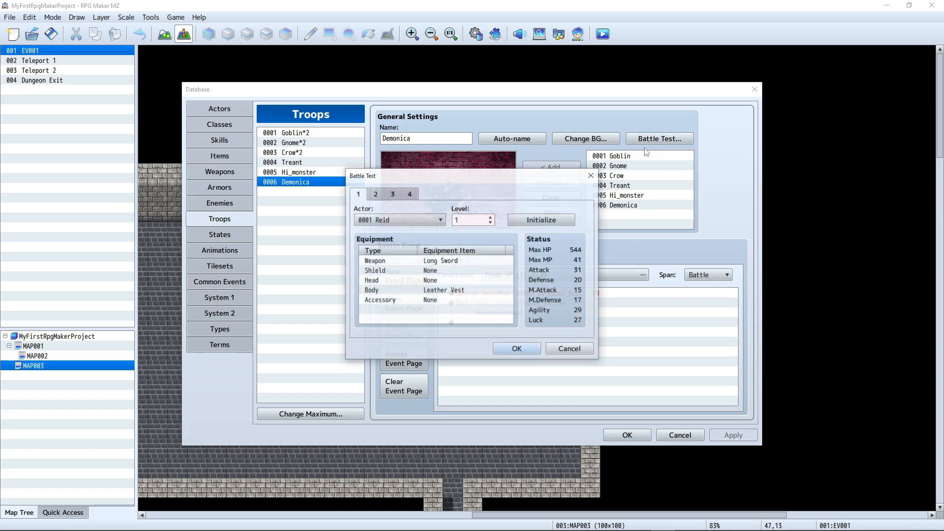
pyautogui.click(516, 349)
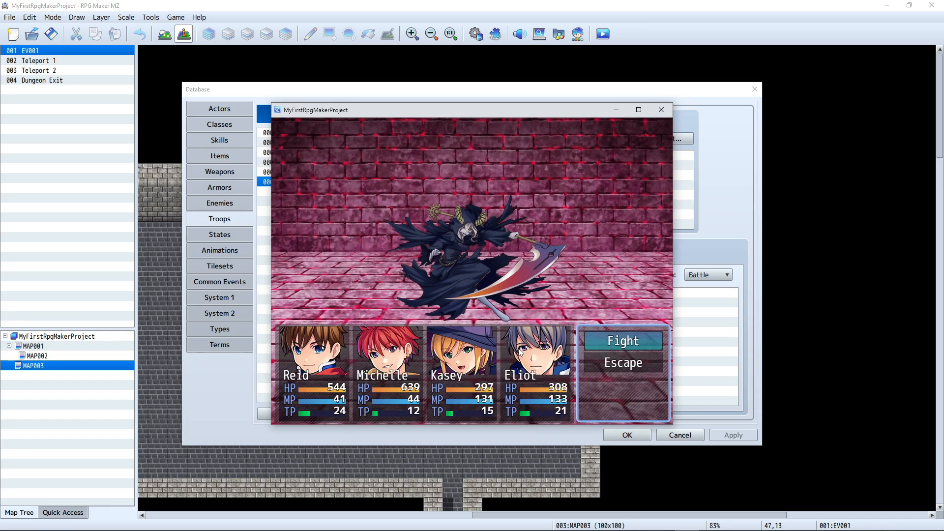
pyautogui.press('Return')
pyautogui.press('Return')
pyautogui.press('Return')
pyautogui.press('Return')
pyautogui.press('Return')
pyautogui.press('Return')
pyautogui.press('Return')
pyautogui.press('Return')
pyautogui.press('Return')
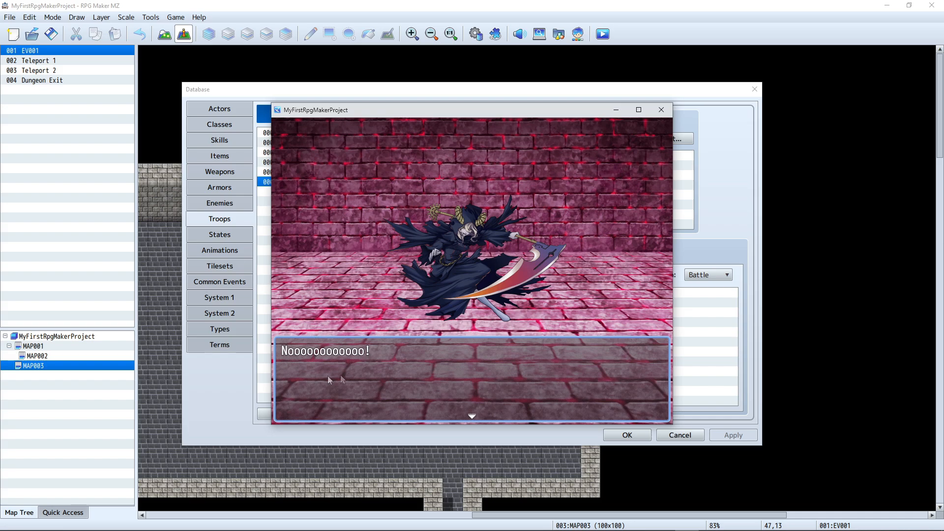
pyautogui.click(352, 368)
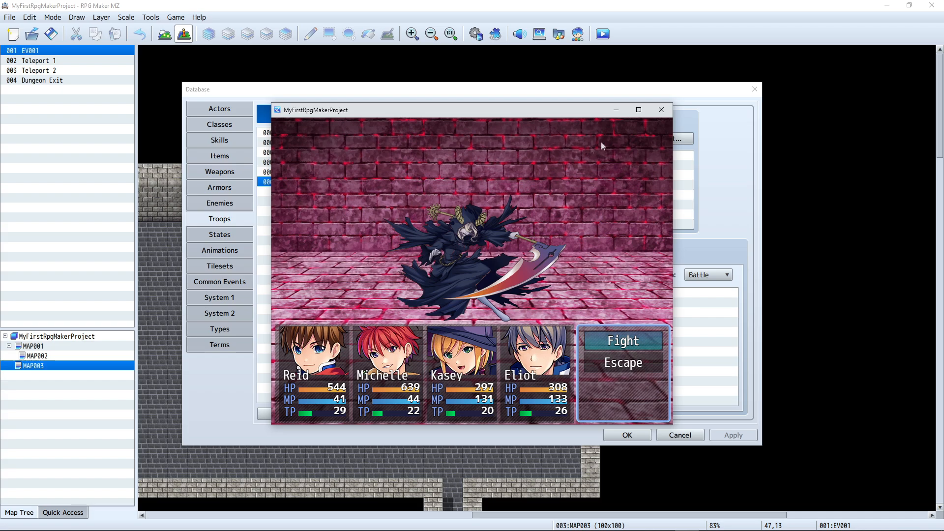
pyautogui.click(661, 110)
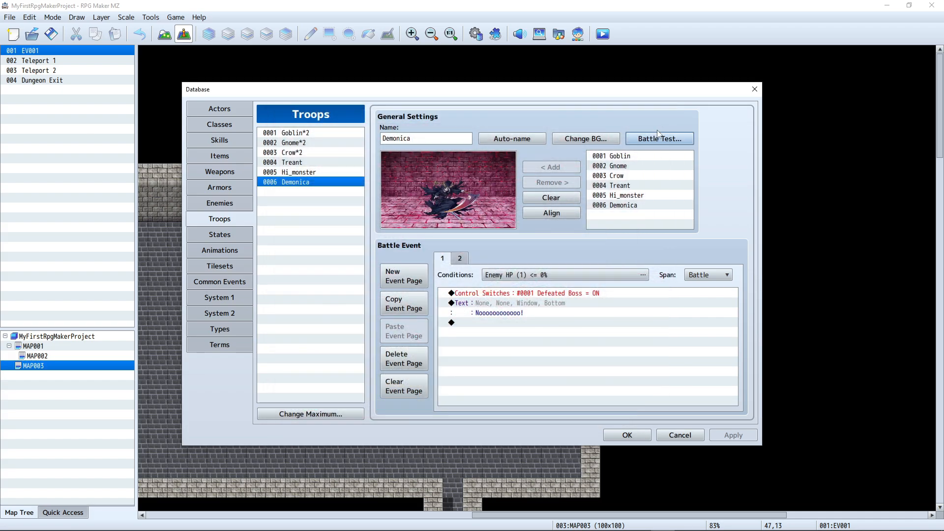
# Add a Change Enemy State command at the end of the Enemy HP page that removes Immortal from #1 Demonica, and apply it
pyautogui.click(493, 324)
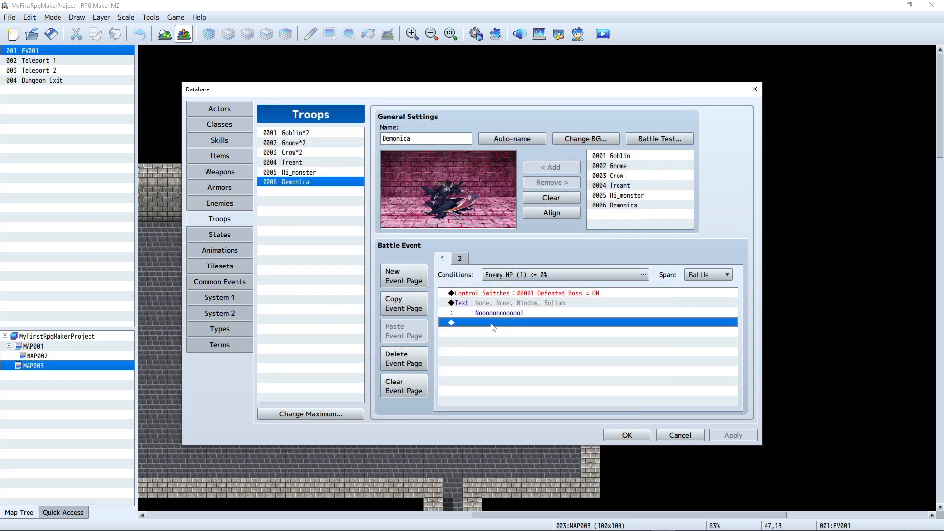
pyautogui.doubleClick(560, 326)
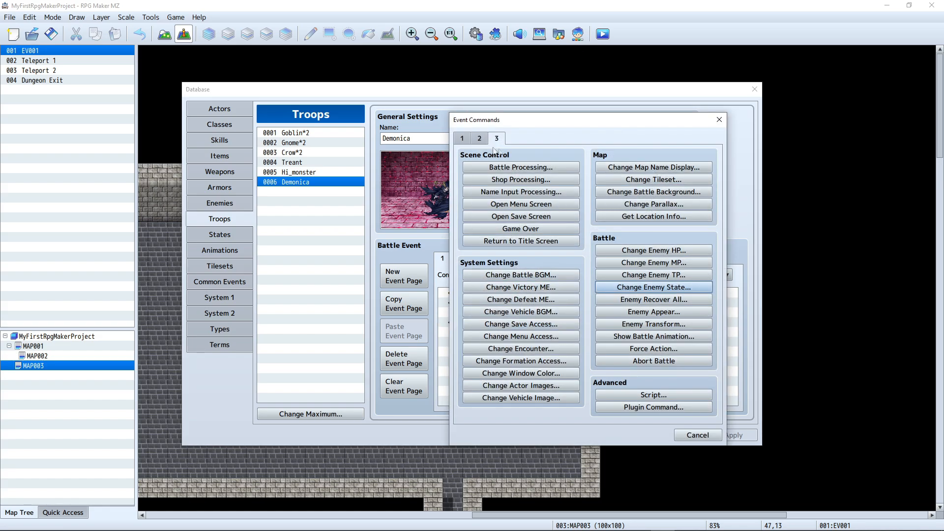
pyautogui.click(678, 289)
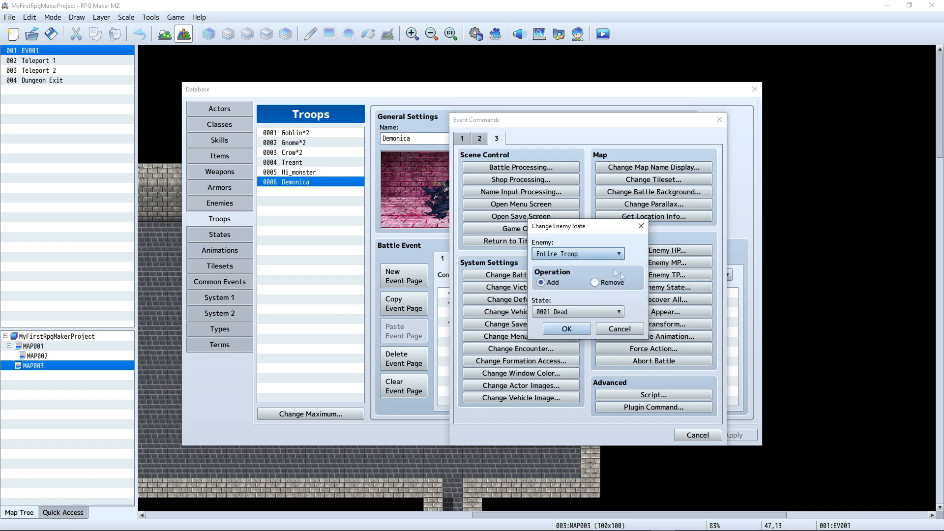
pyautogui.click(571, 255)
pyautogui.click(560, 277)
pyautogui.click(608, 283)
pyautogui.click(578, 312)
pyautogui.click(570, 276)
pyautogui.click(567, 329)
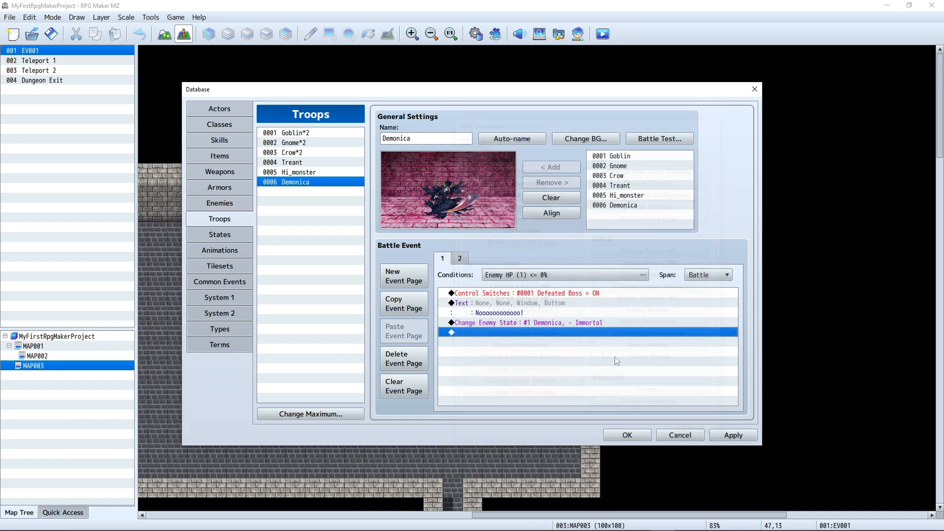
pyautogui.click(735, 436)
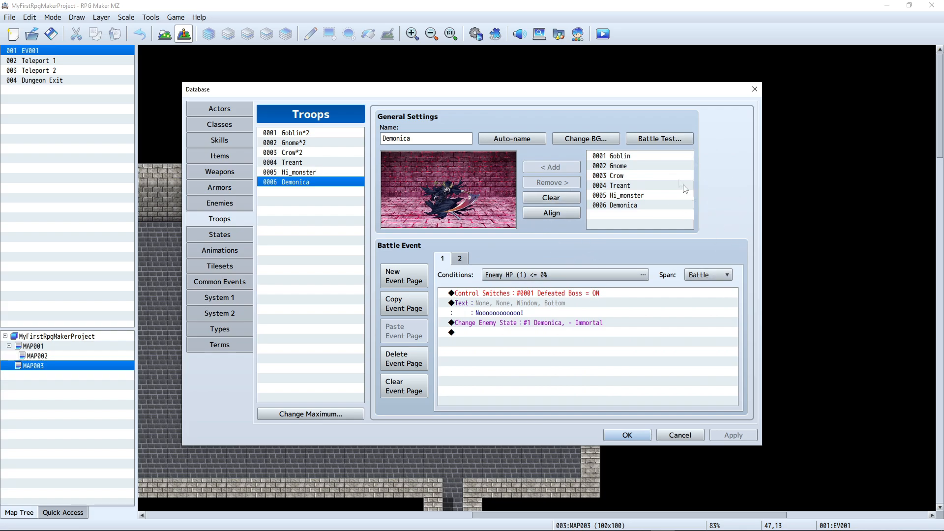
# Run another battle test of the Demonica troop, attacking with the party through the defeat message to the battle's end
pyautogui.click(657, 143)
pyautogui.click(530, 349)
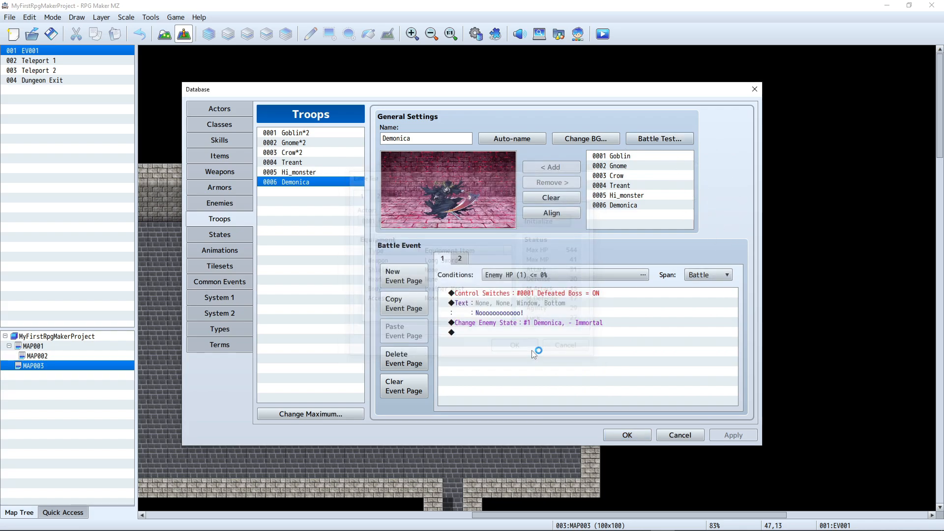
pyautogui.press('Return')
pyautogui.press('Return')
pyautogui.press('Return')
pyautogui.press('Return')
pyautogui.press('Return')
pyautogui.press('Return')
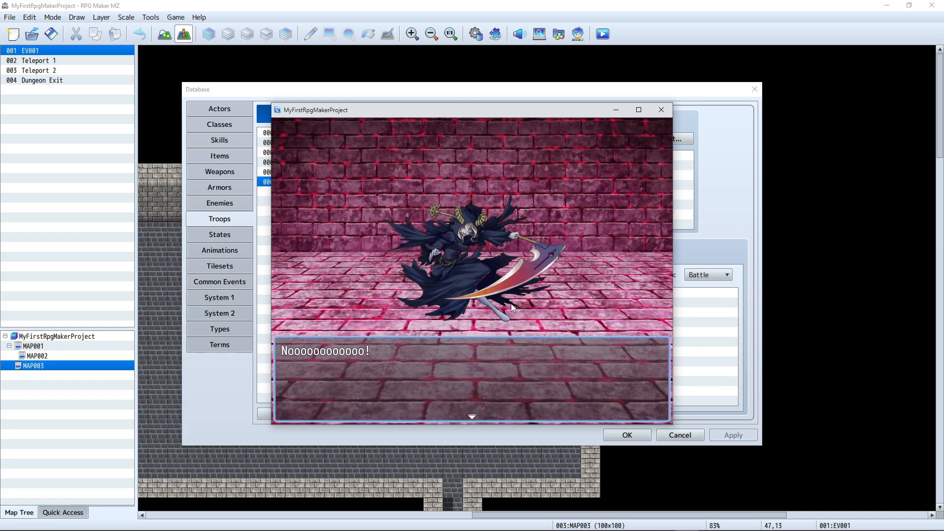
pyautogui.press('Return')
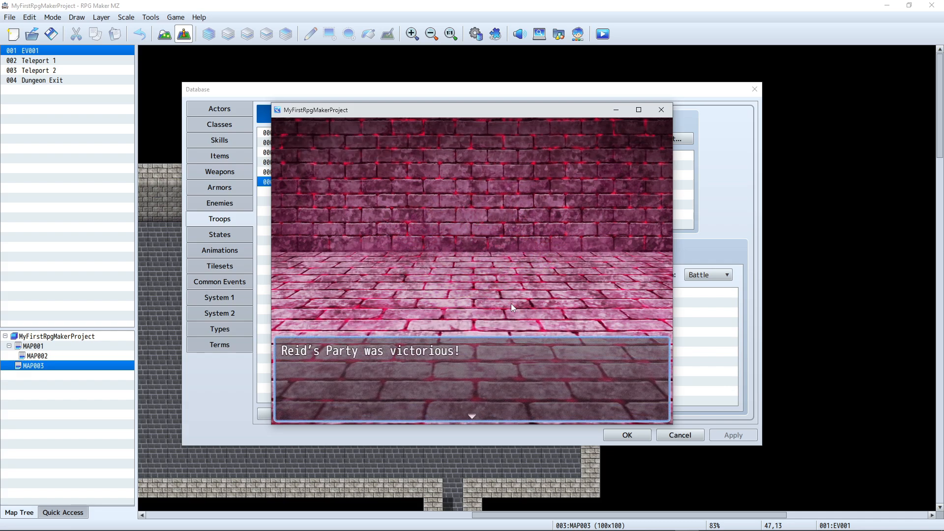
pyautogui.press('Return')
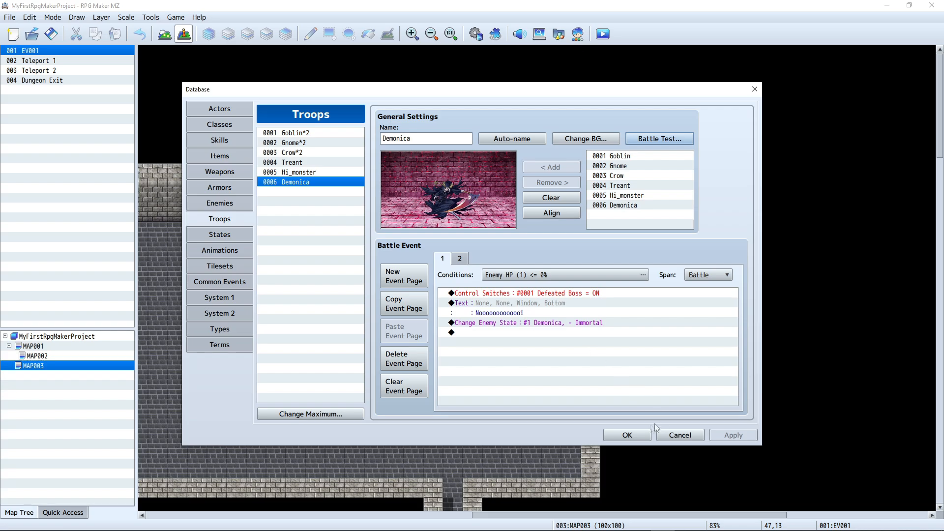
# Accept the database changes and start a playtest, saving the changes to the game
pyautogui.click(639, 434)
pyautogui.click(602, 34)
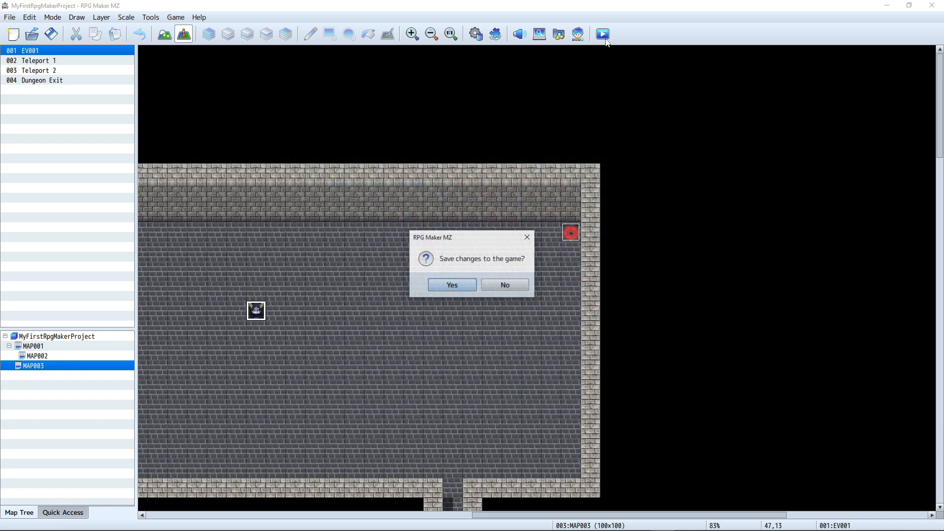
pyautogui.click(448, 282)
# Approach Demonica, choose No (attack), and fight her with Attack until the battle ends
pyautogui.click(400, 272)
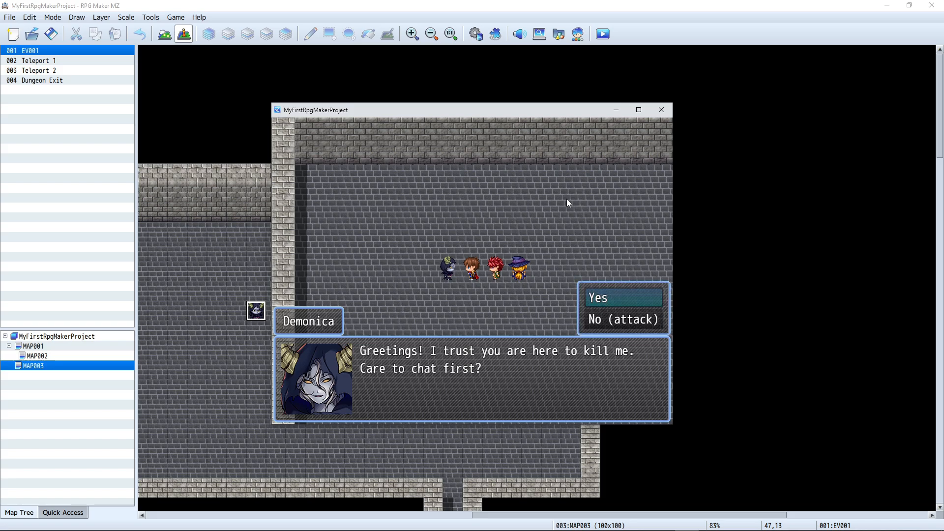
pyautogui.click(630, 322)
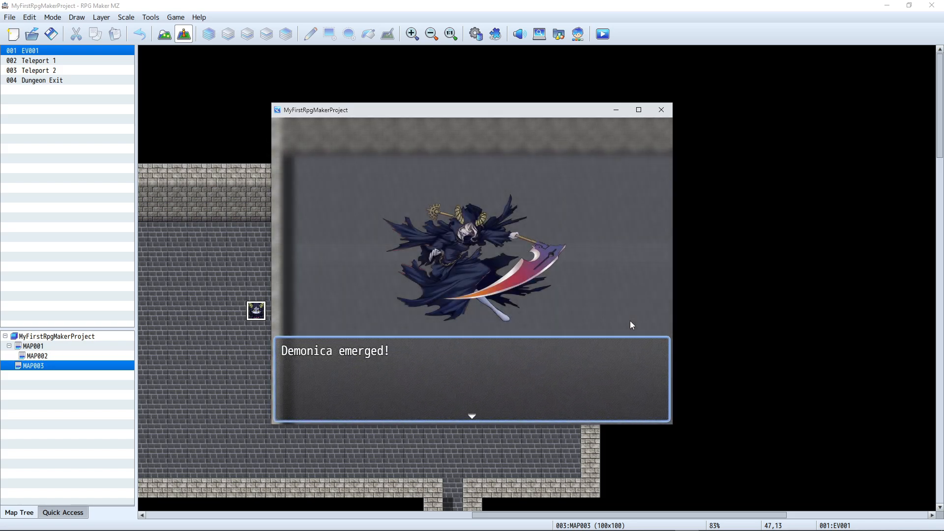
pyautogui.click(630, 321)
pyautogui.press('Return')
pyautogui.press('Return')
pyautogui.press('Return')
pyautogui.press('Return')
pyautogui.press('Return')
pyautogui.press('Return')
pyautogui.press('Return')
pyautogui.press('Return')
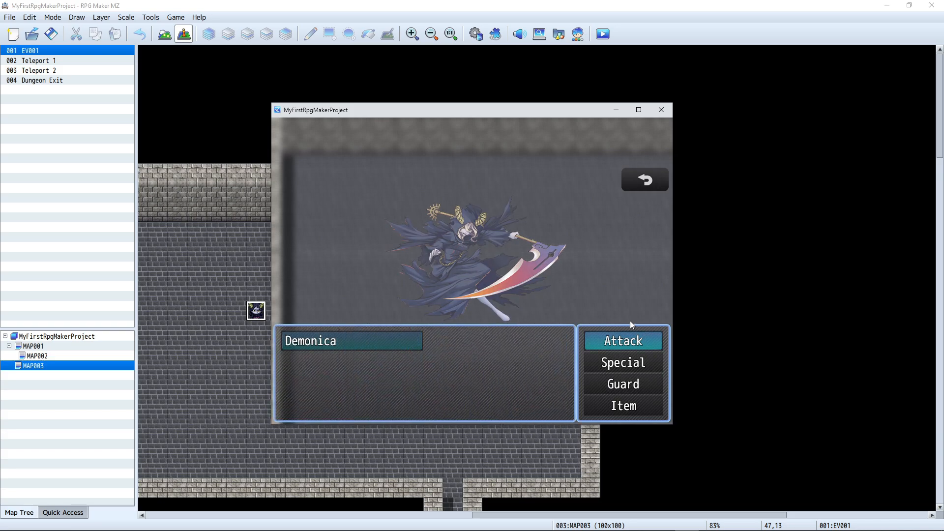
pyautogui.press('Return')
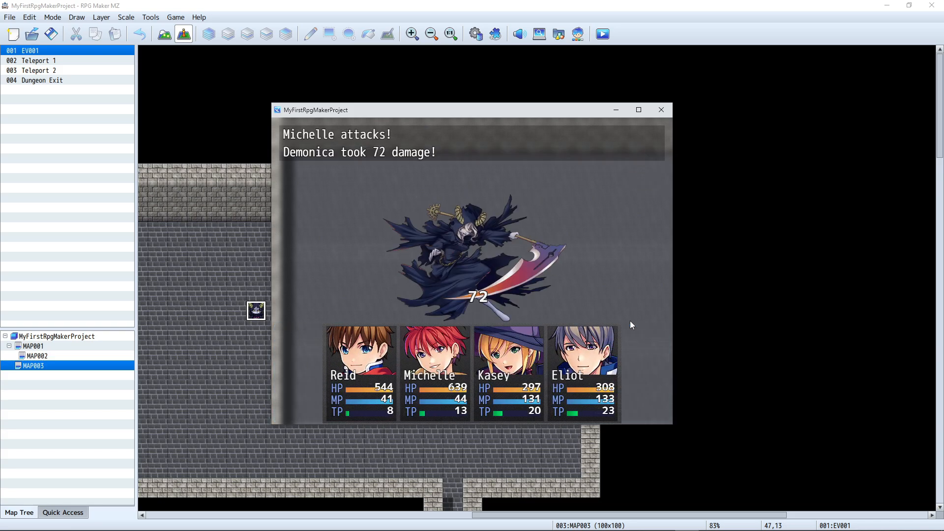
pyautogui.press('Return')
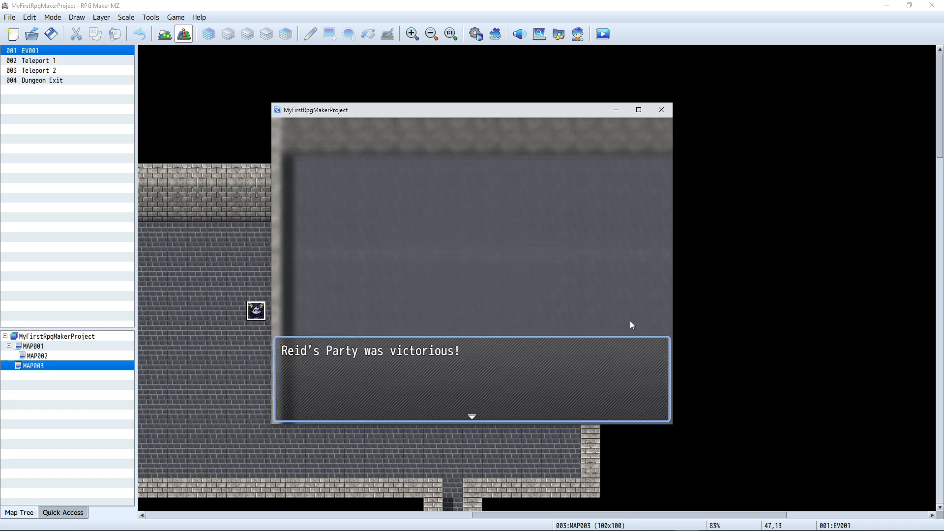
pyautogui.press('Return')
# Walk the party through the red teleport and the dungeon exit, and cross the world map to the town
pyautogui.click(633, 266)
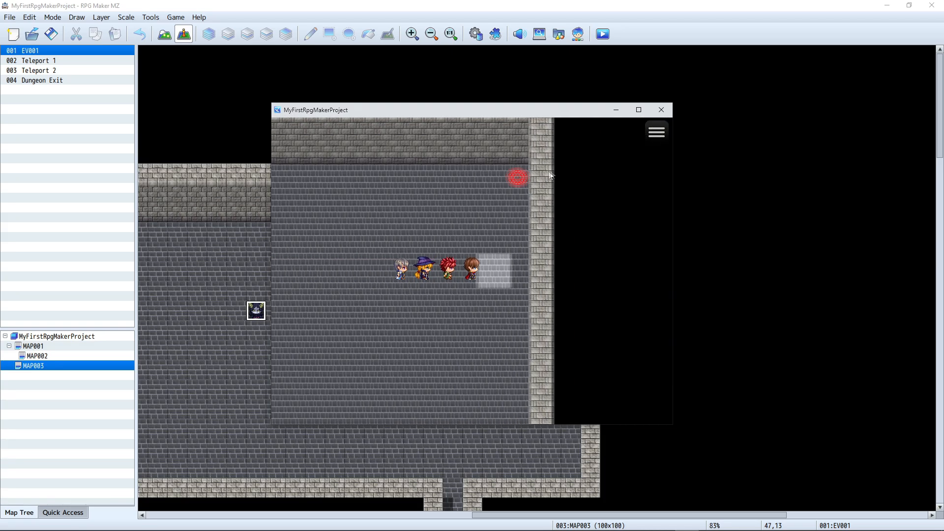
pyautogui.click(493, 178)
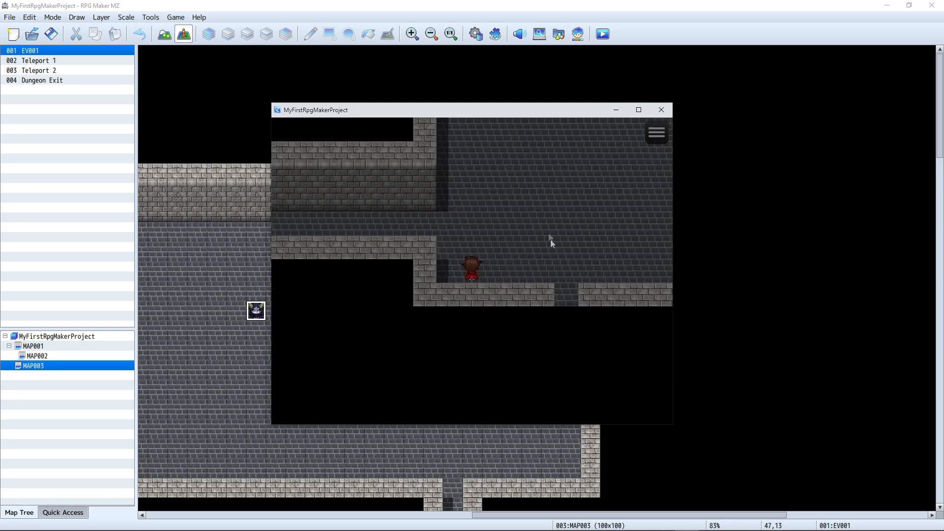
pyautogui.click(590, 308)
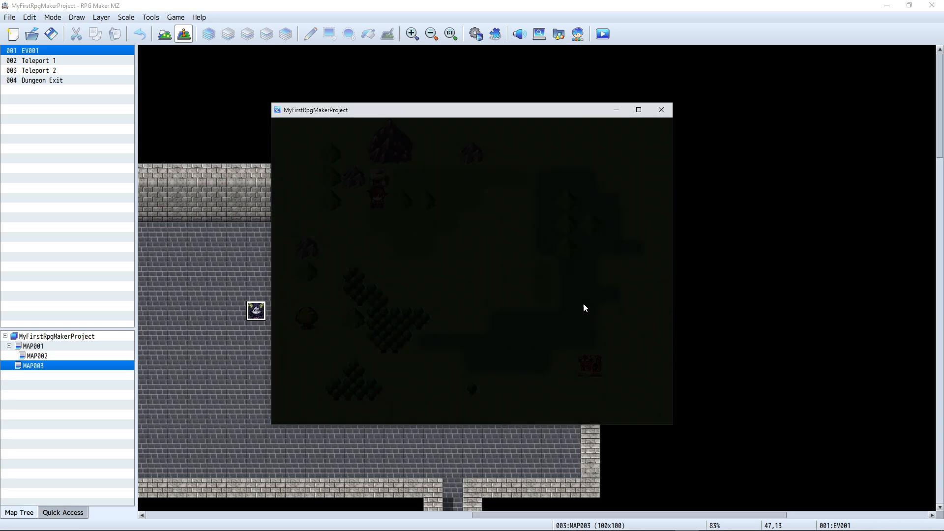
pyautogui.click(590, 366)
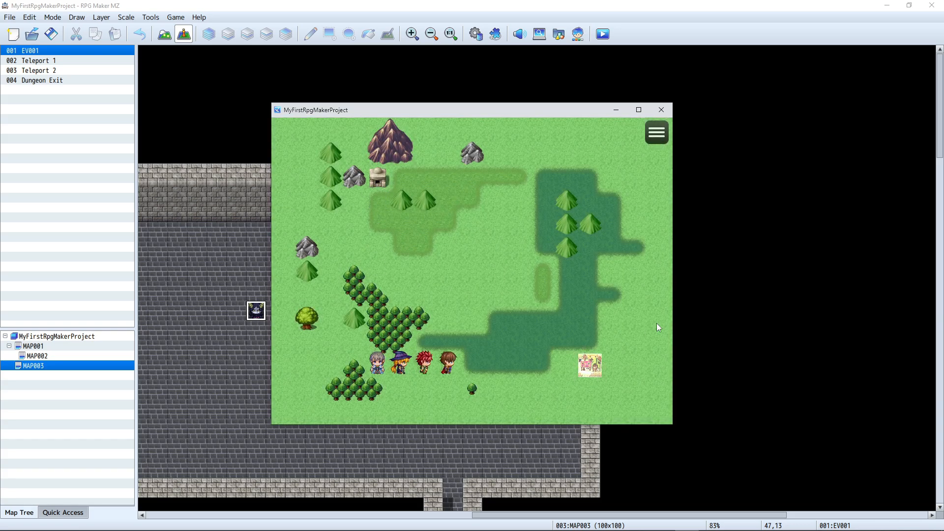
# Talk to the quest giver, answer No about eliminating the threat, and bring up the question again
pyautogui.click(471, 273)
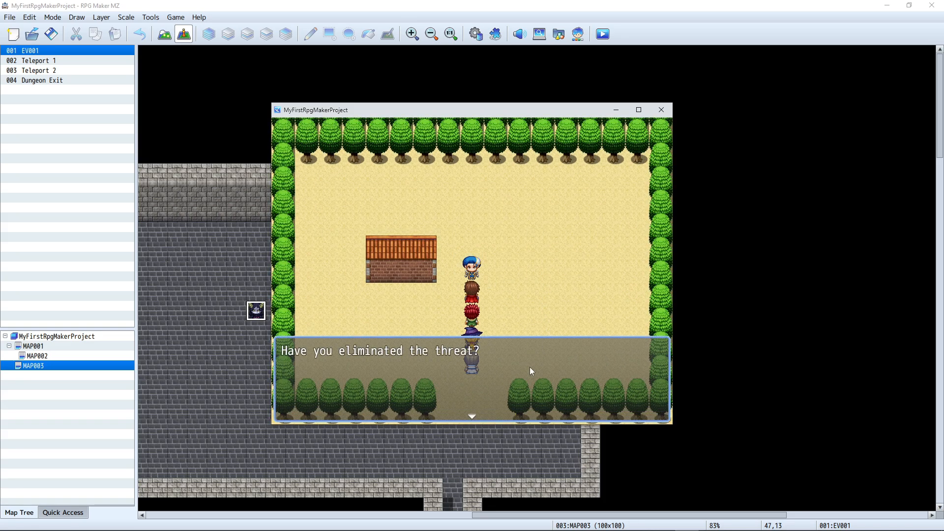
pyautogui.click(529, 365)
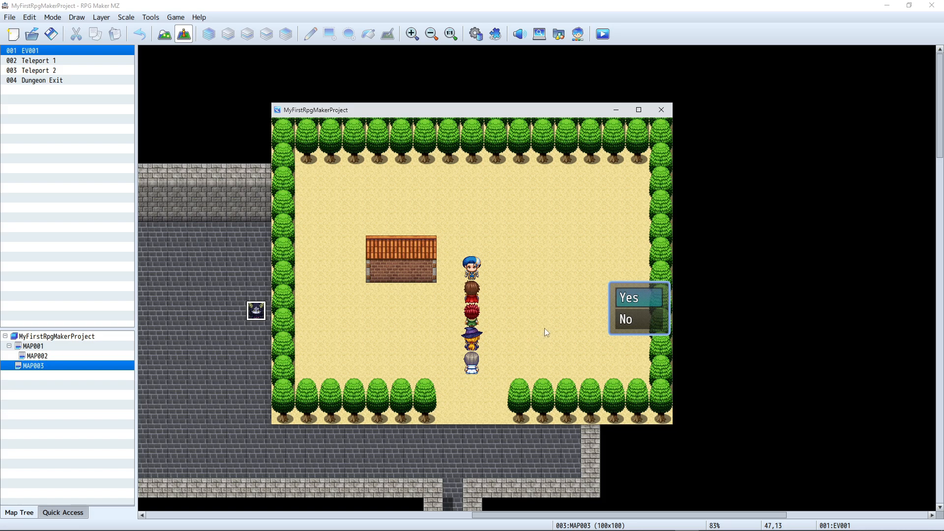
pyautogui.press('Down')
pyautogui.press('Return')
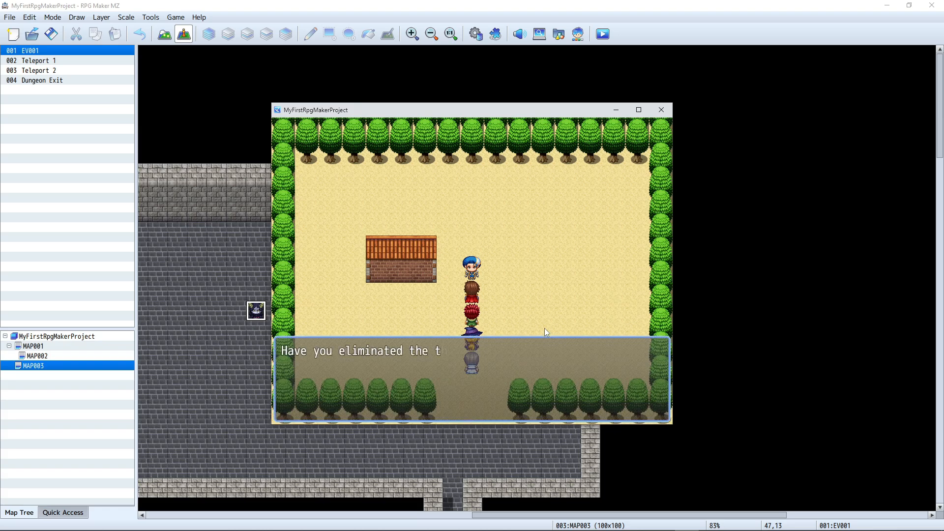
pyautogui.press('Return')
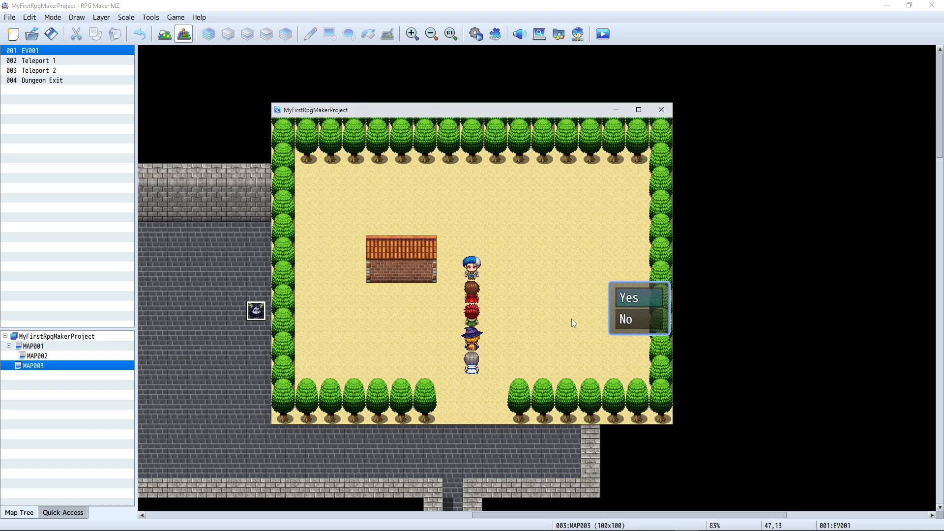